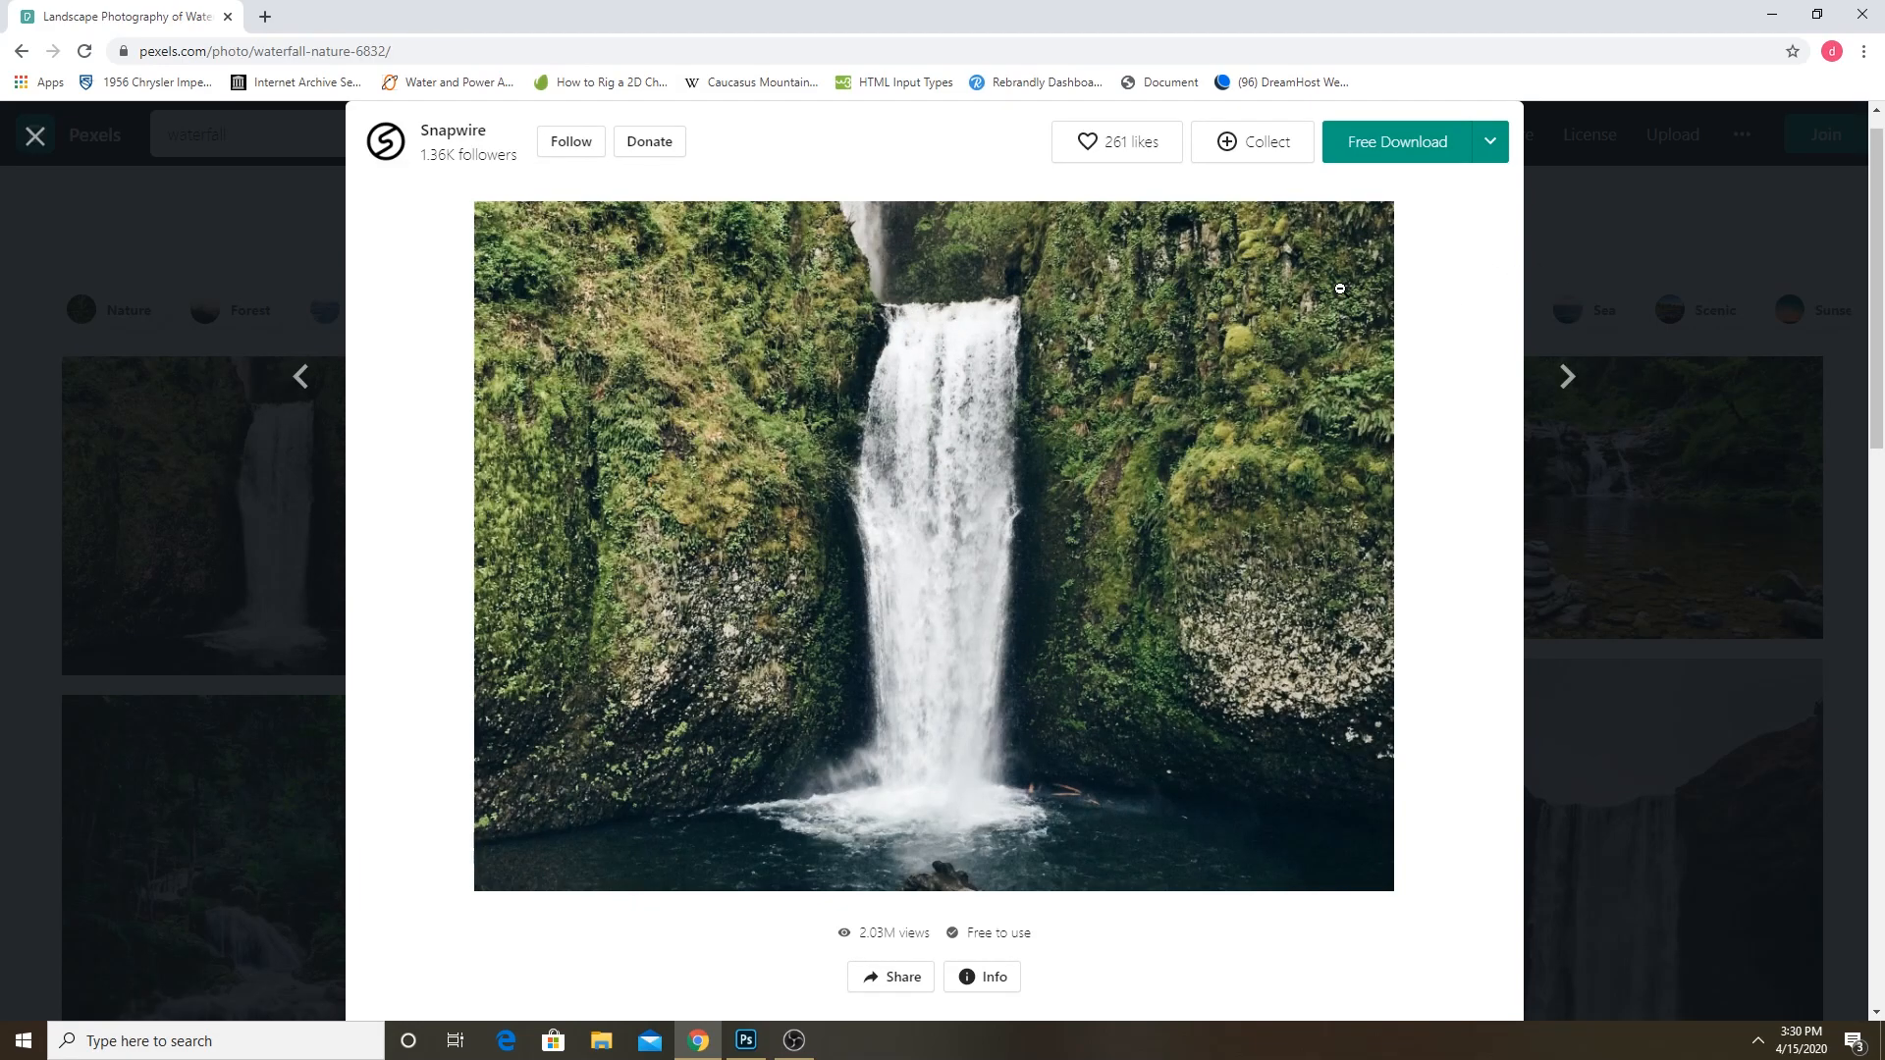
# Browse the waterfall search results and preview the mossy cliff, rocky shore and misty blue falls photos.
pyautogui.click(1596, 236)
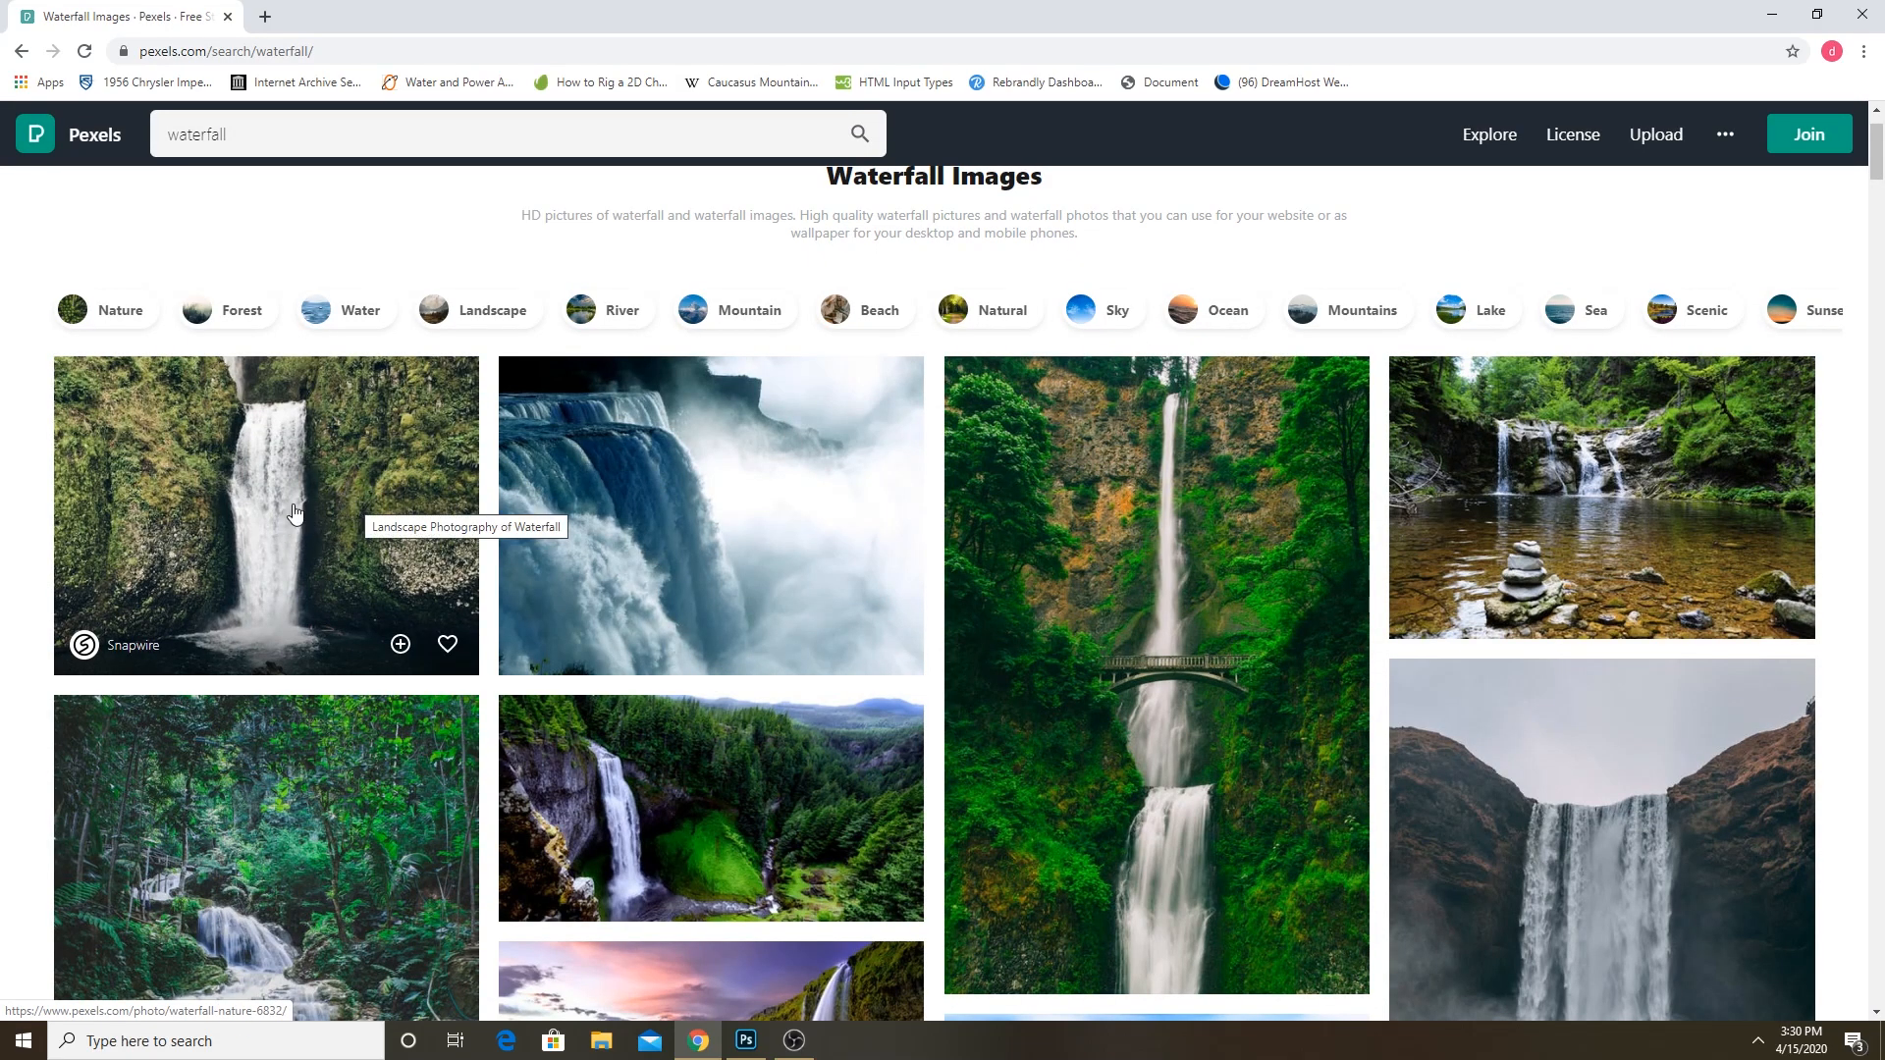
pyautogui.moveTo(748, 1047)
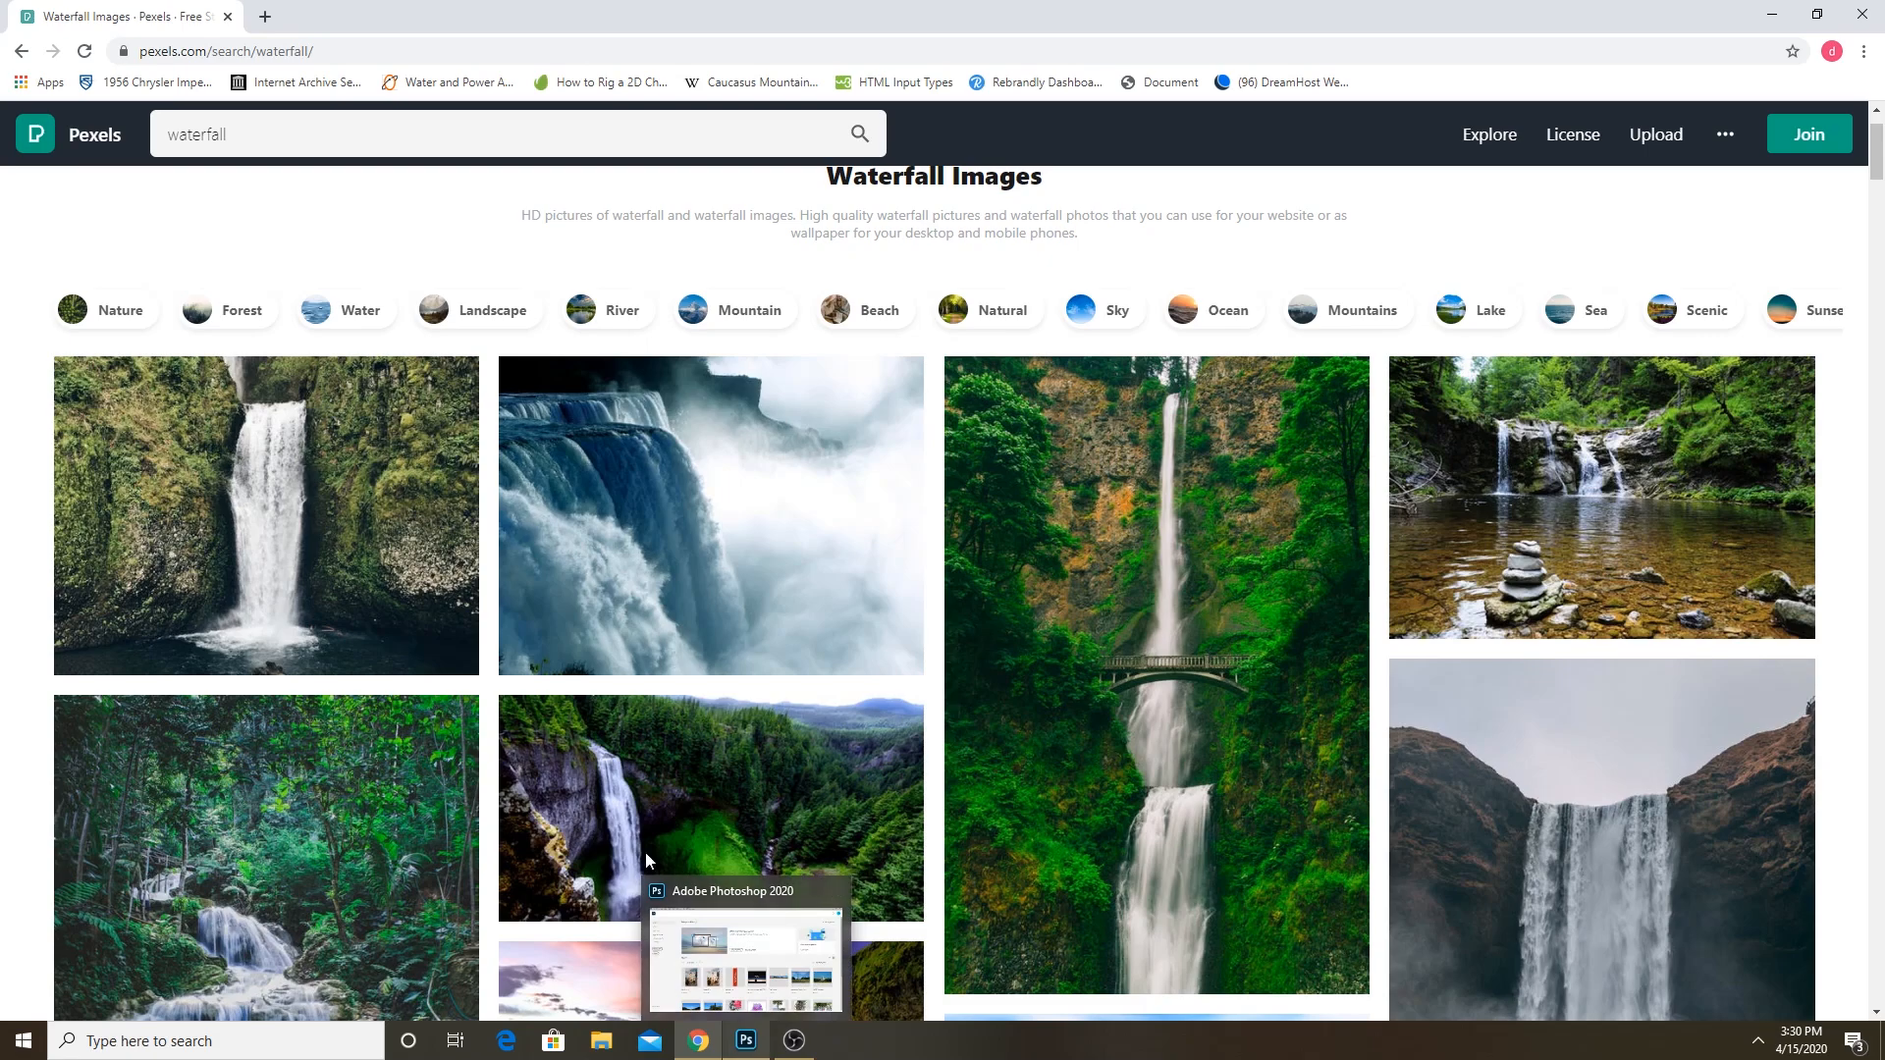
pyautogui.scroll(-2, 965, 677)
pyautogui.scroll(-1, 965, 677)
pyautogui.scroll(3, 933, 667)
pyautogui.click(393, 540)
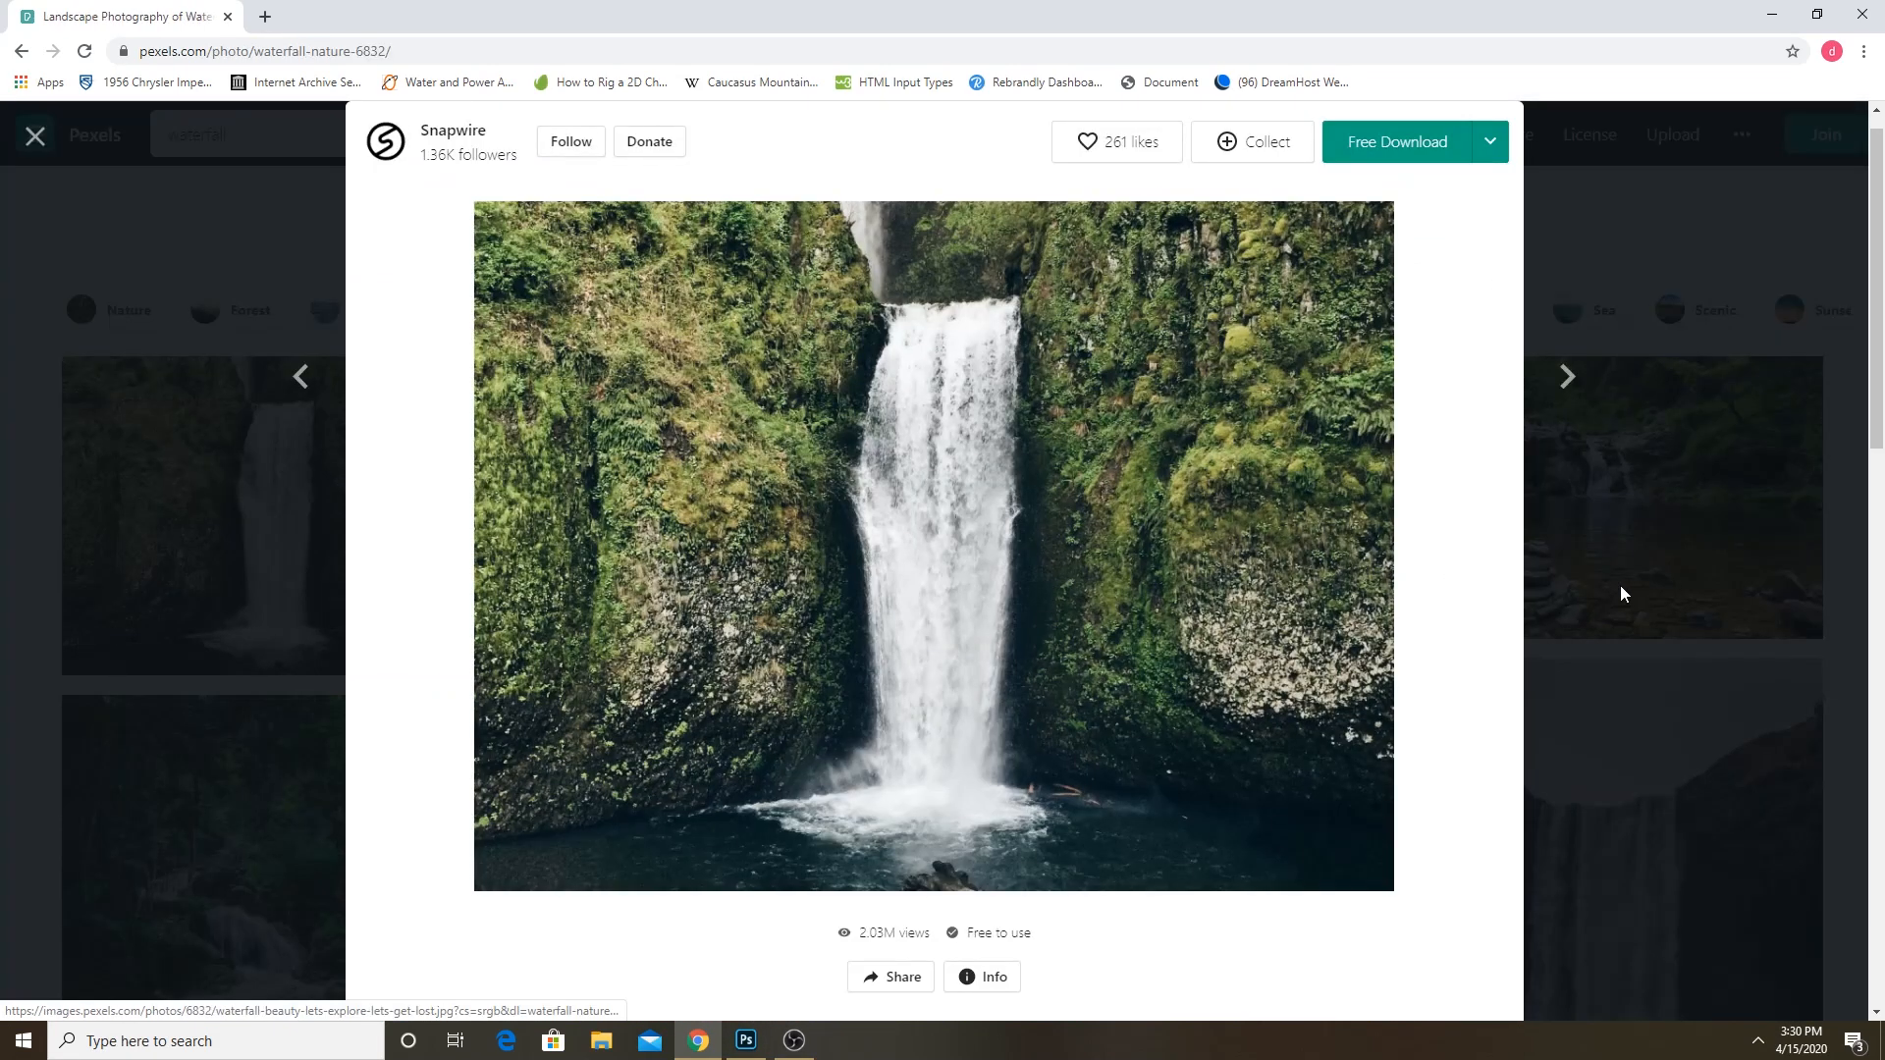
pyautogui.click(1633, 614)
pyautogui.click(1610, 727)
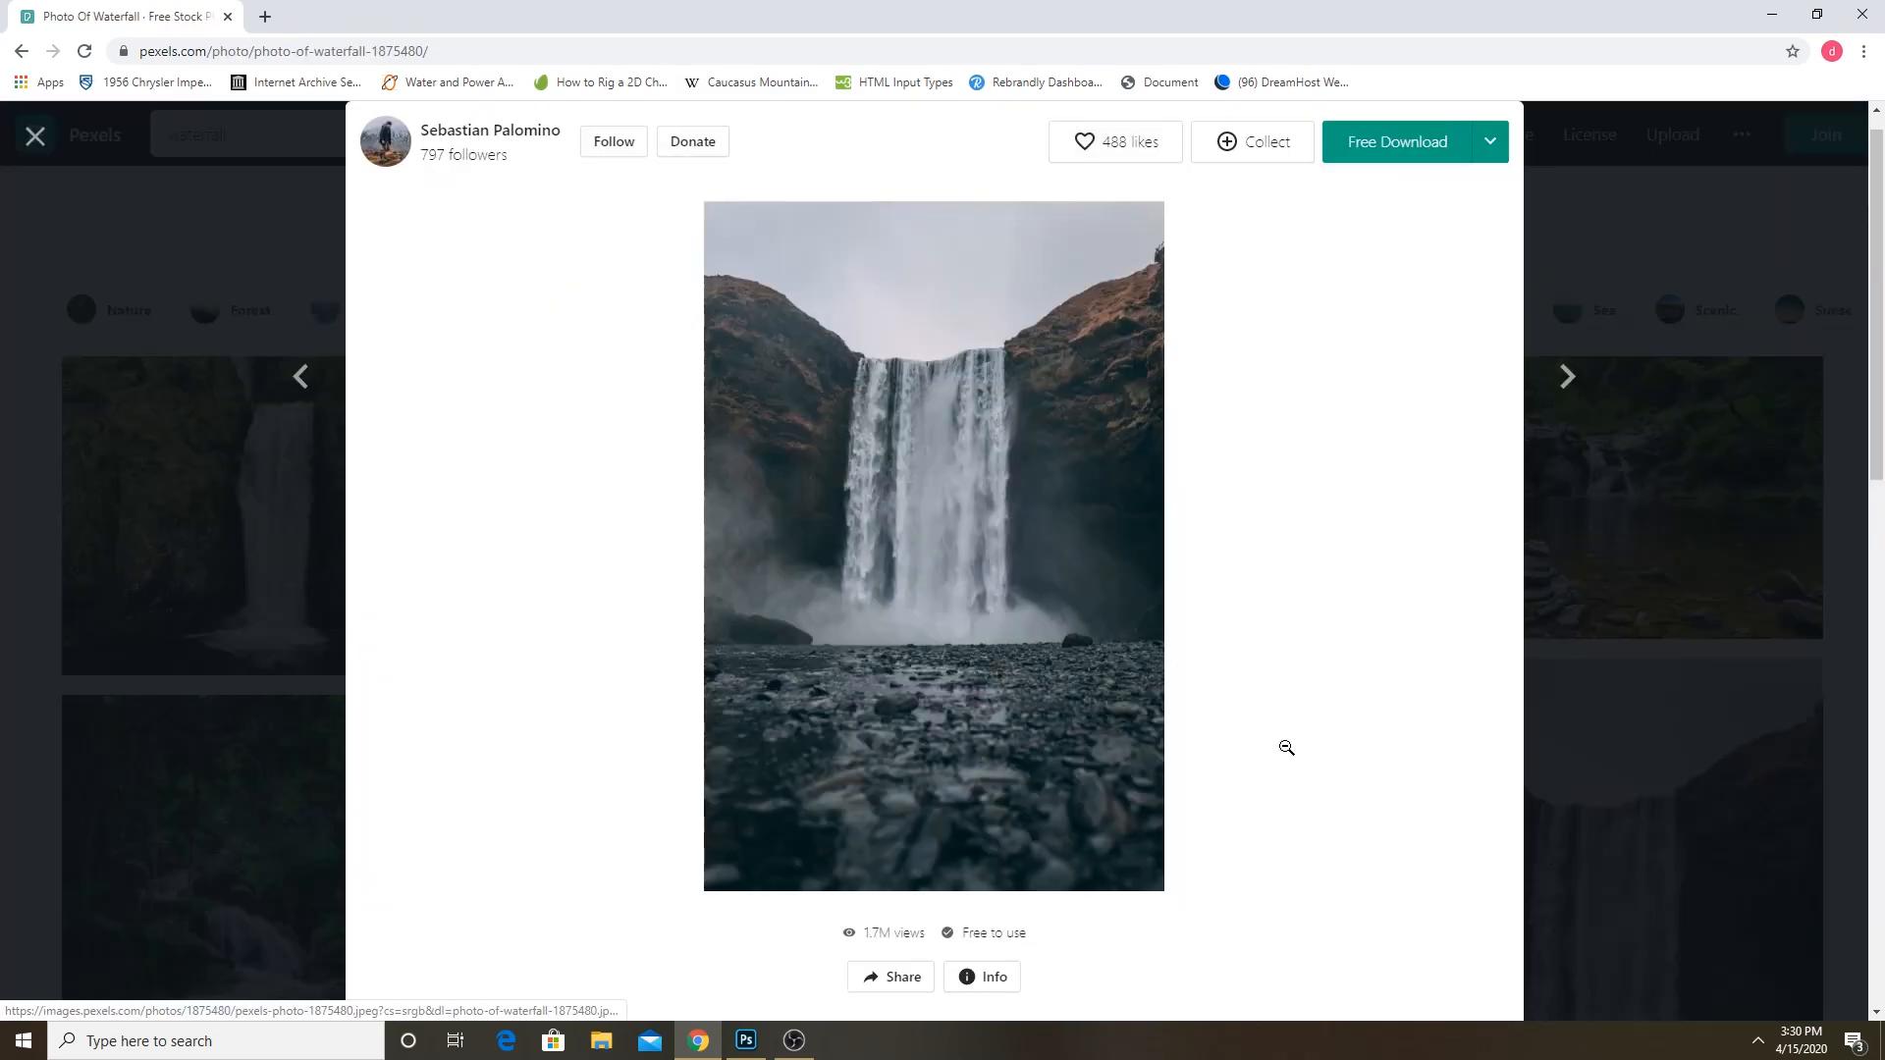
pyautogui.click(324, 472)
pyautogui.click(761, 658)
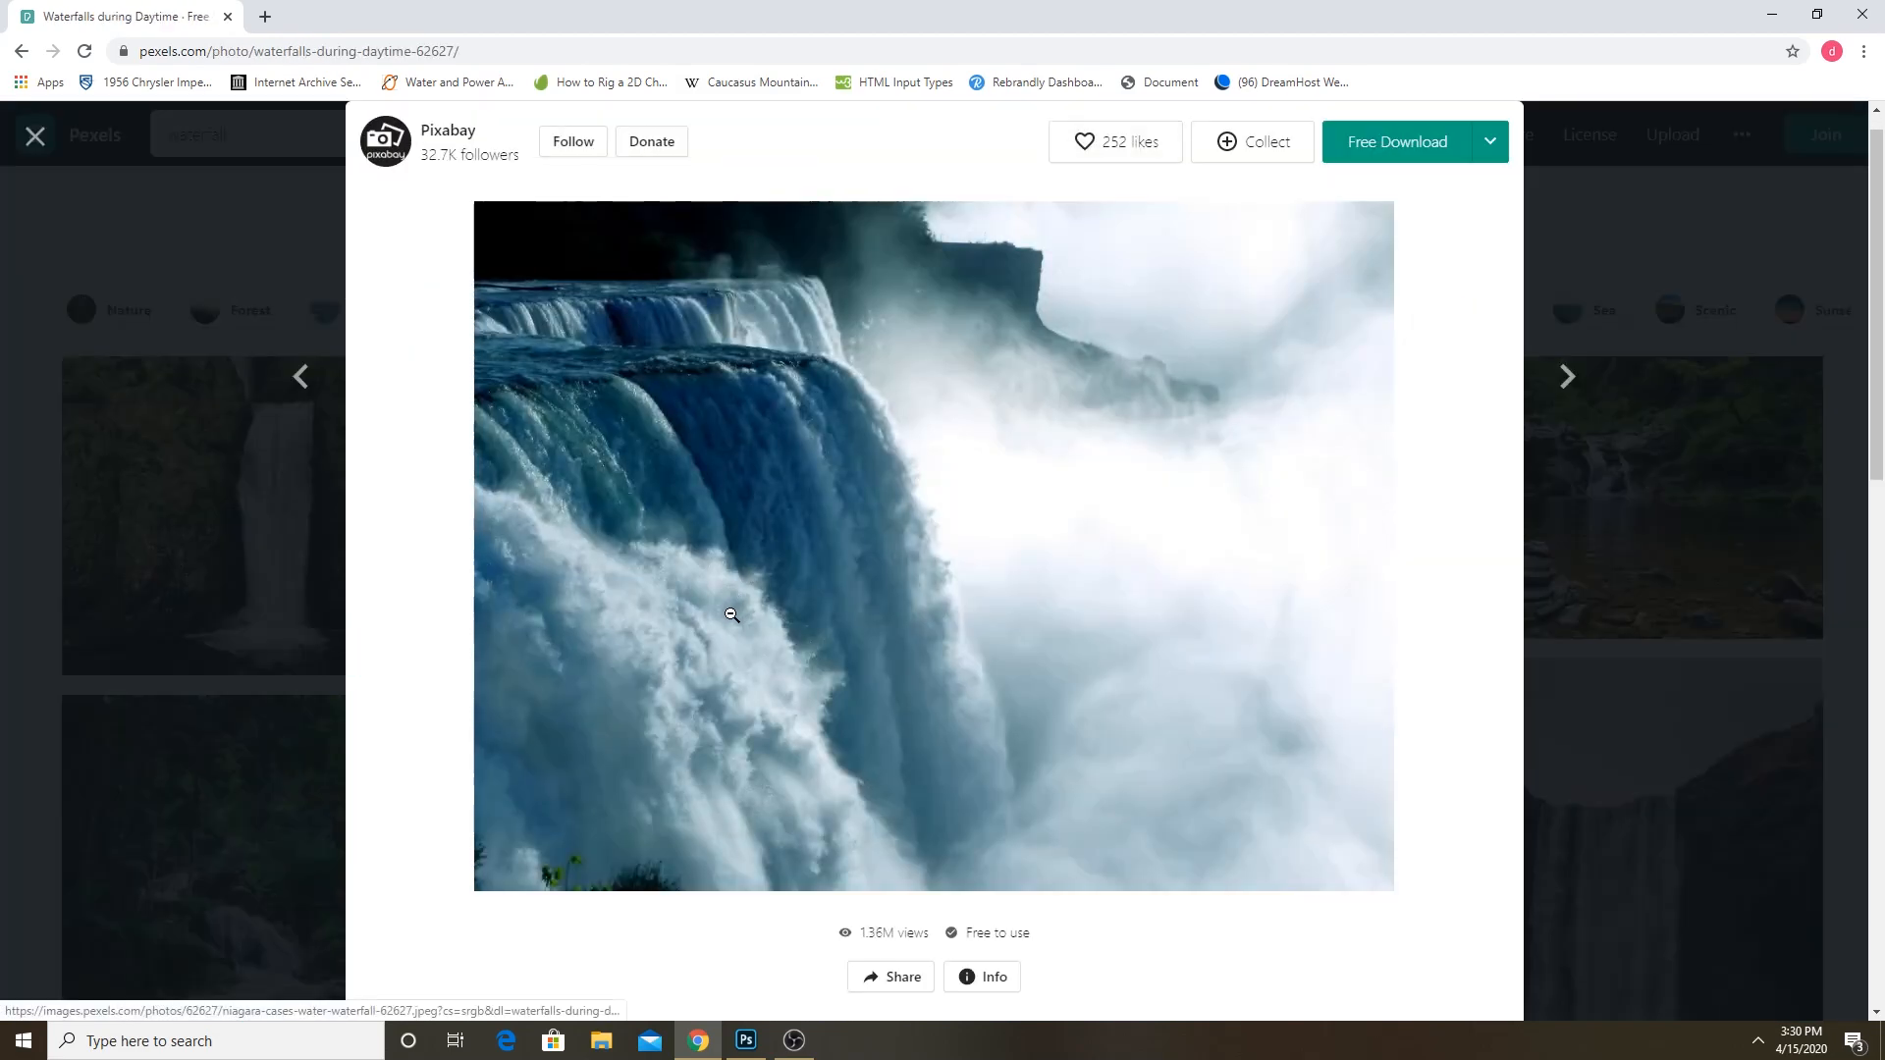
pyautogui.click(327, 578)
# Preview the sunset waterfall and the jungle waterfall with the turquoise pool among the search results.
pyautogui.scroll(-3, 913, 677)
pyautogui.click(862, 692)
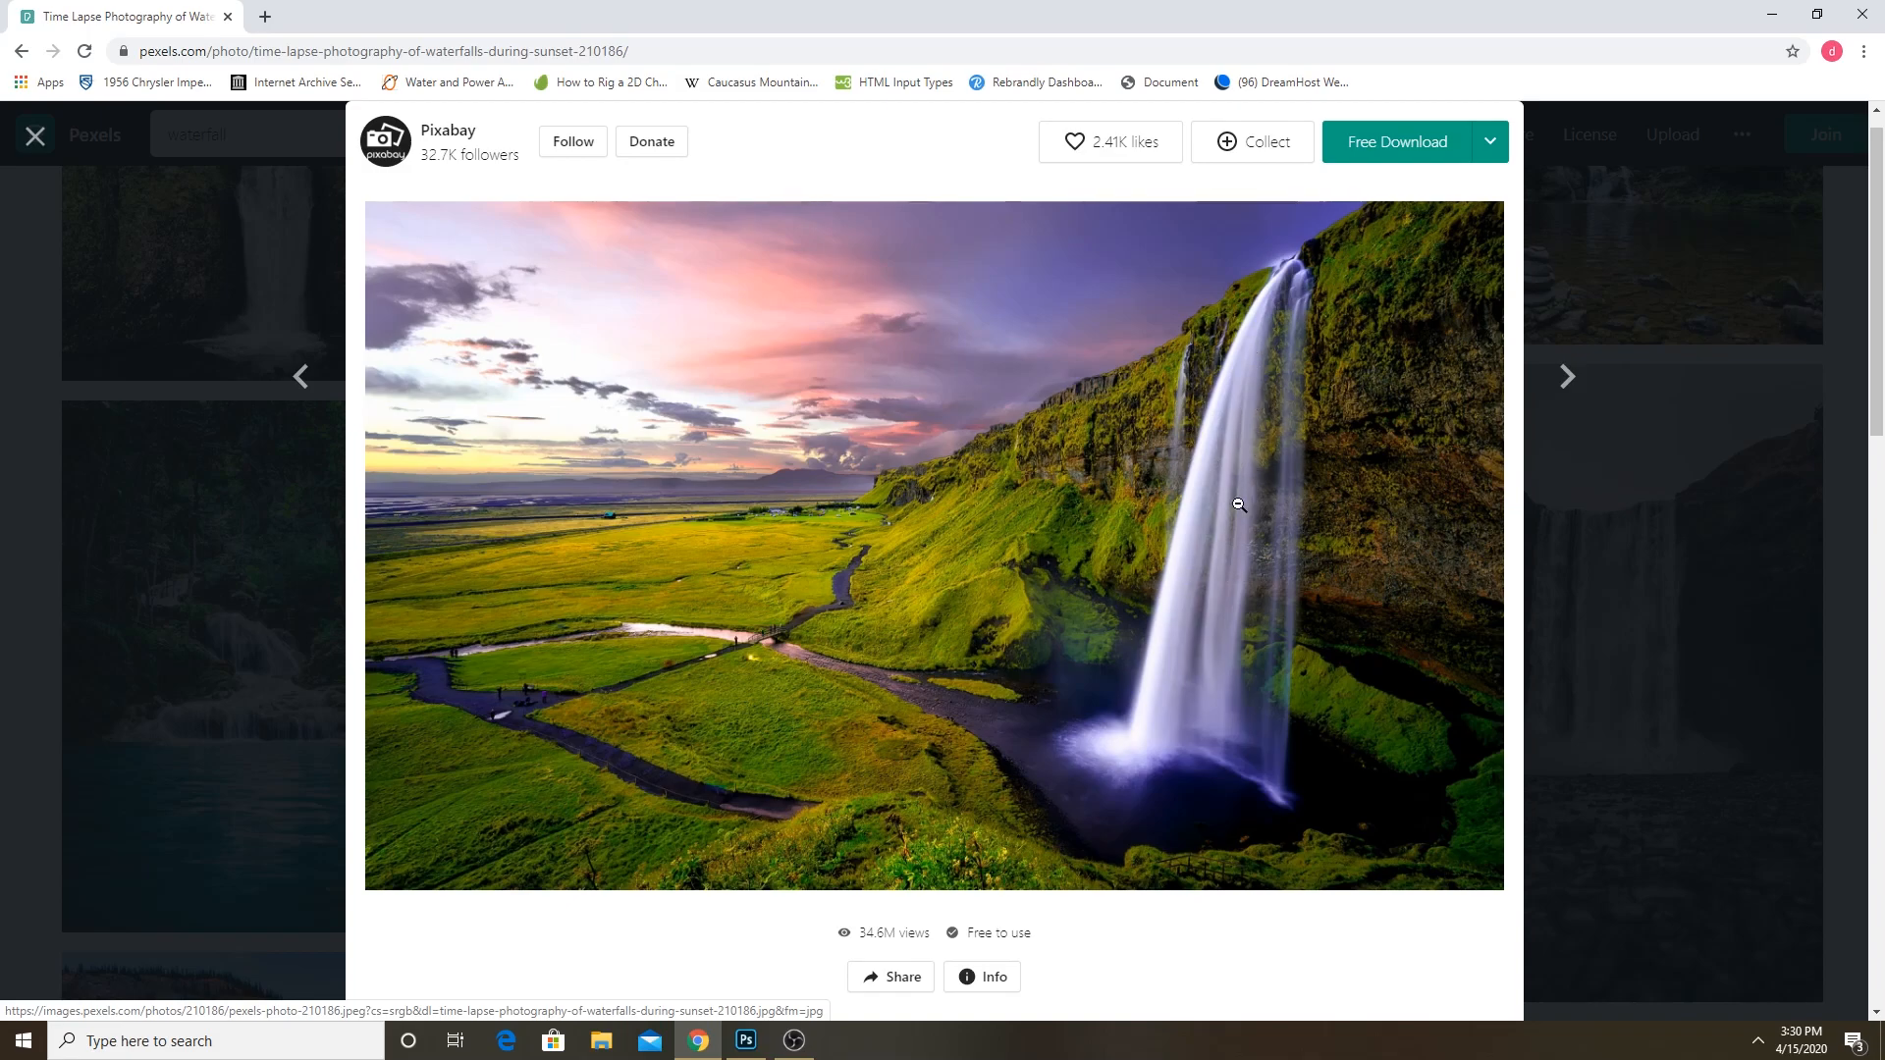
pyautogui.click(1658, 472)
pyautogui.scroll(3, 589, 618)
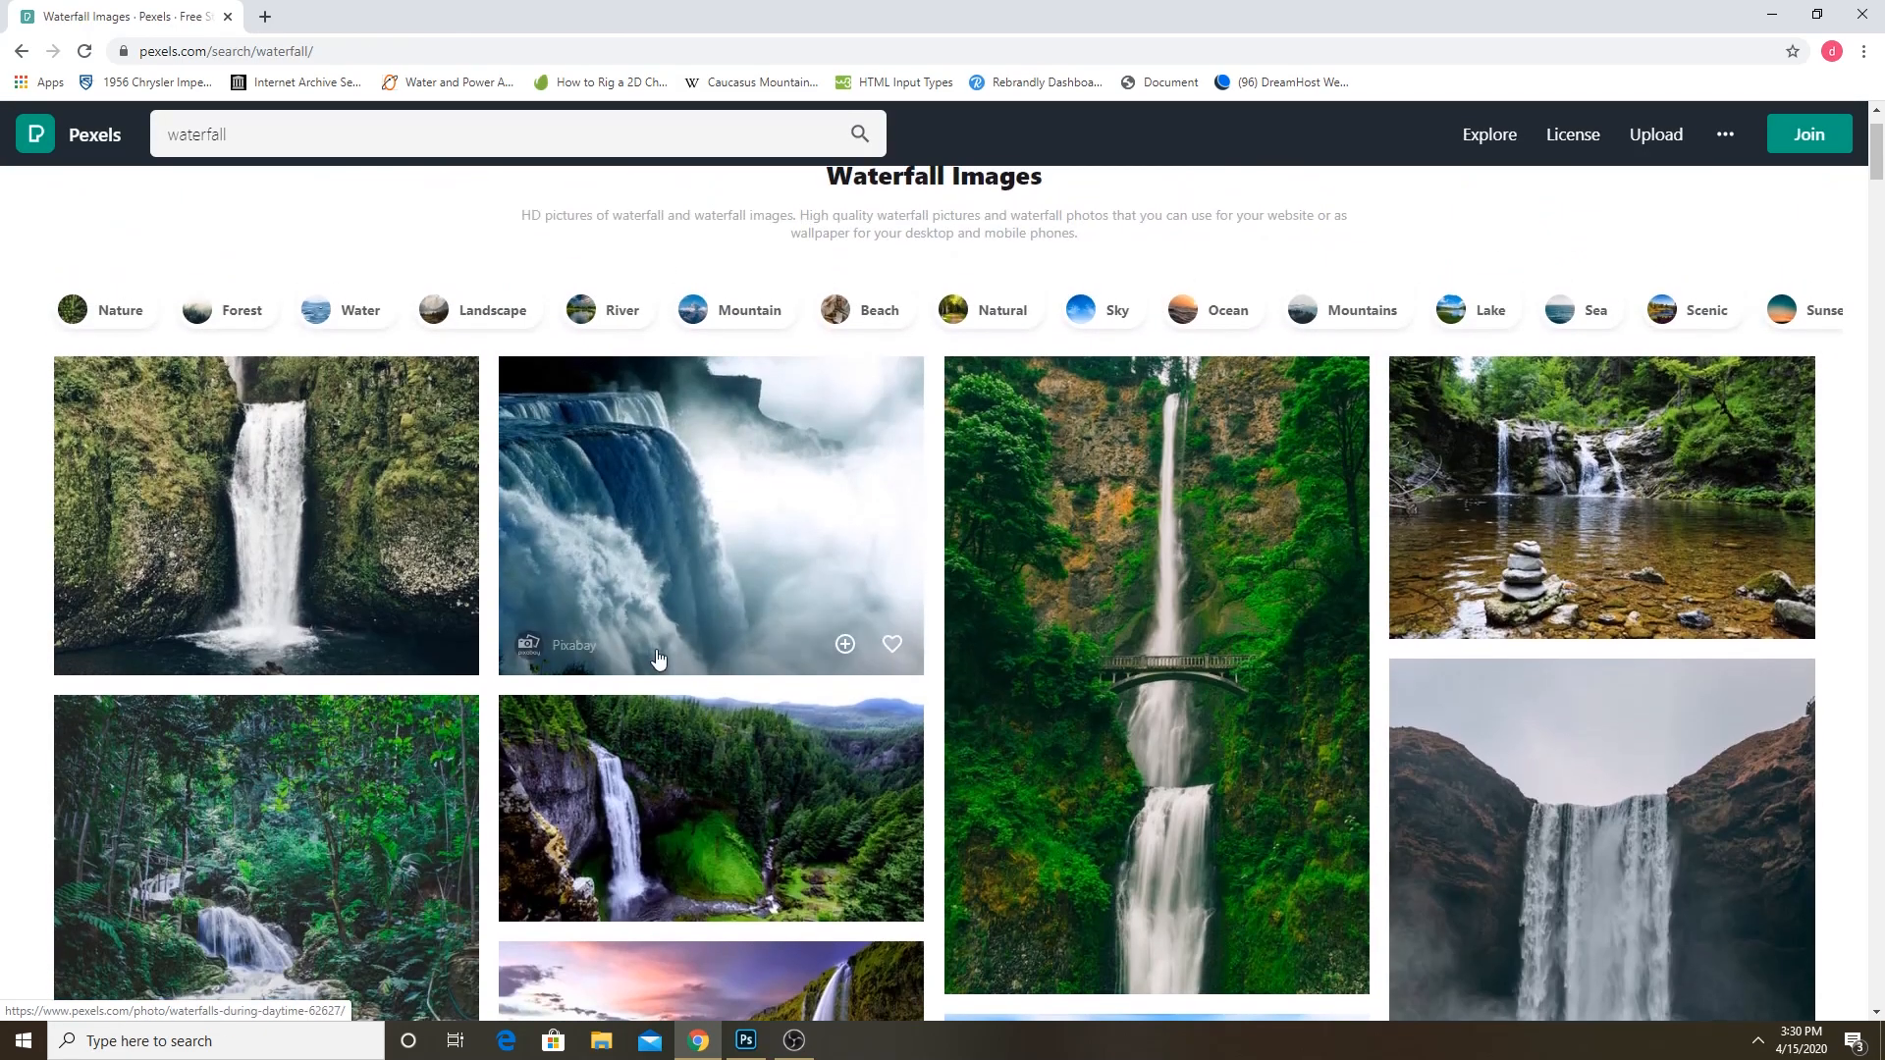
pyautogui.scroll(-2, 643, 618)
pyautogui.click(307, 831)
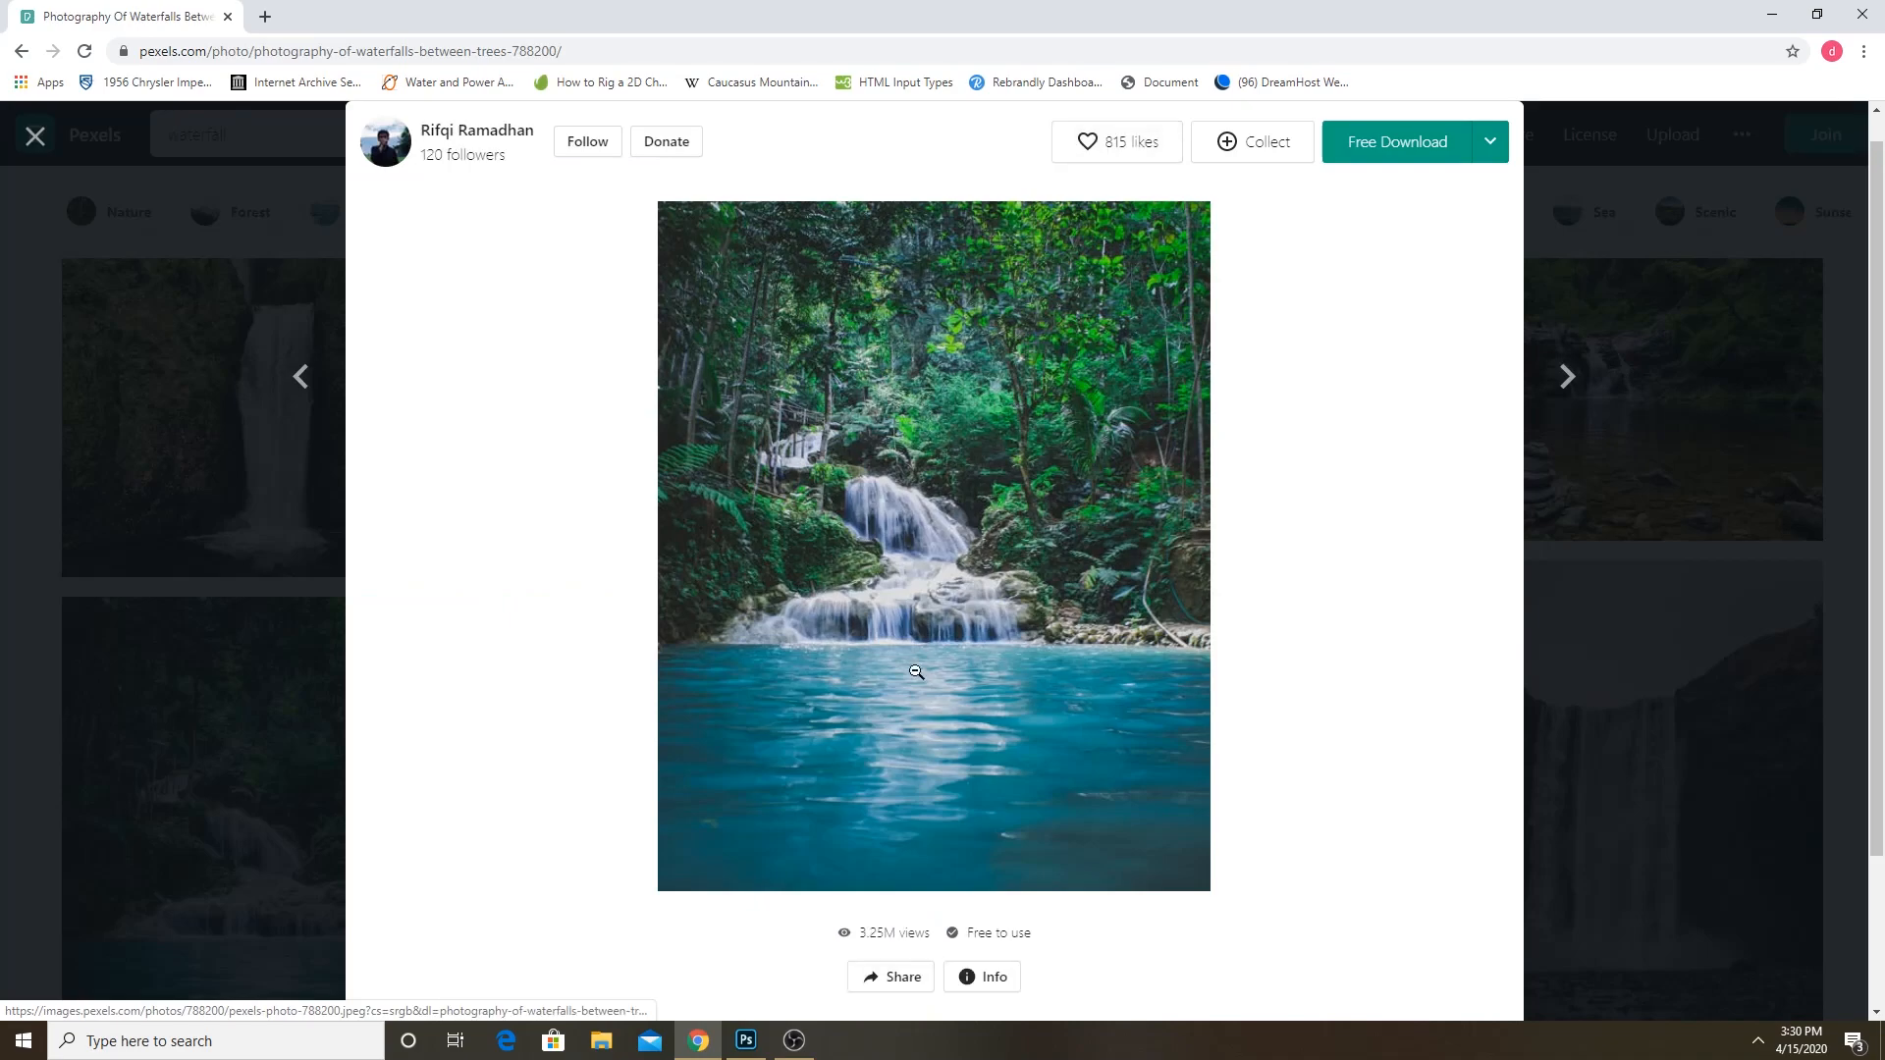
pyautogui.click(1655, 447)
pyautogui.scroll(2, 344, 609)
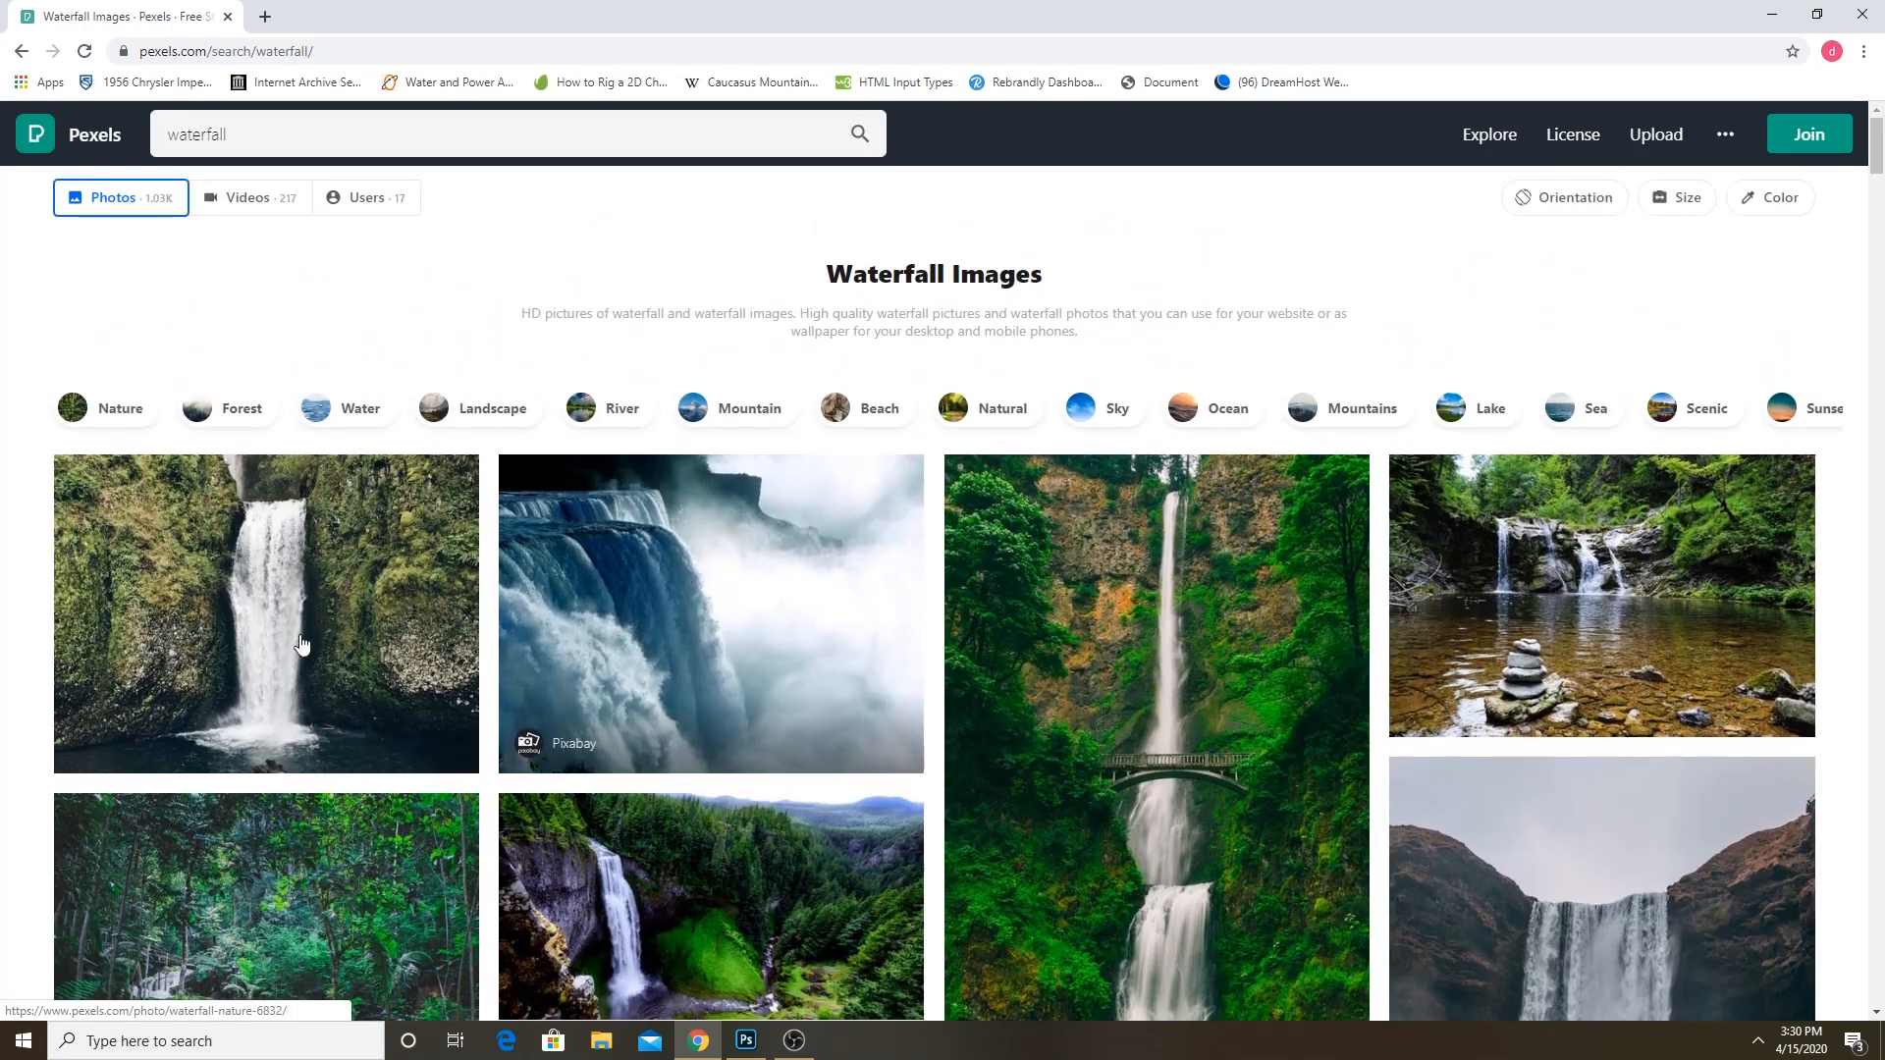
# Download the mossy cliff waterfall photo in the Large size (1920 x 1440) and open it in Photoshop.
pyautogui.click(262, 616)
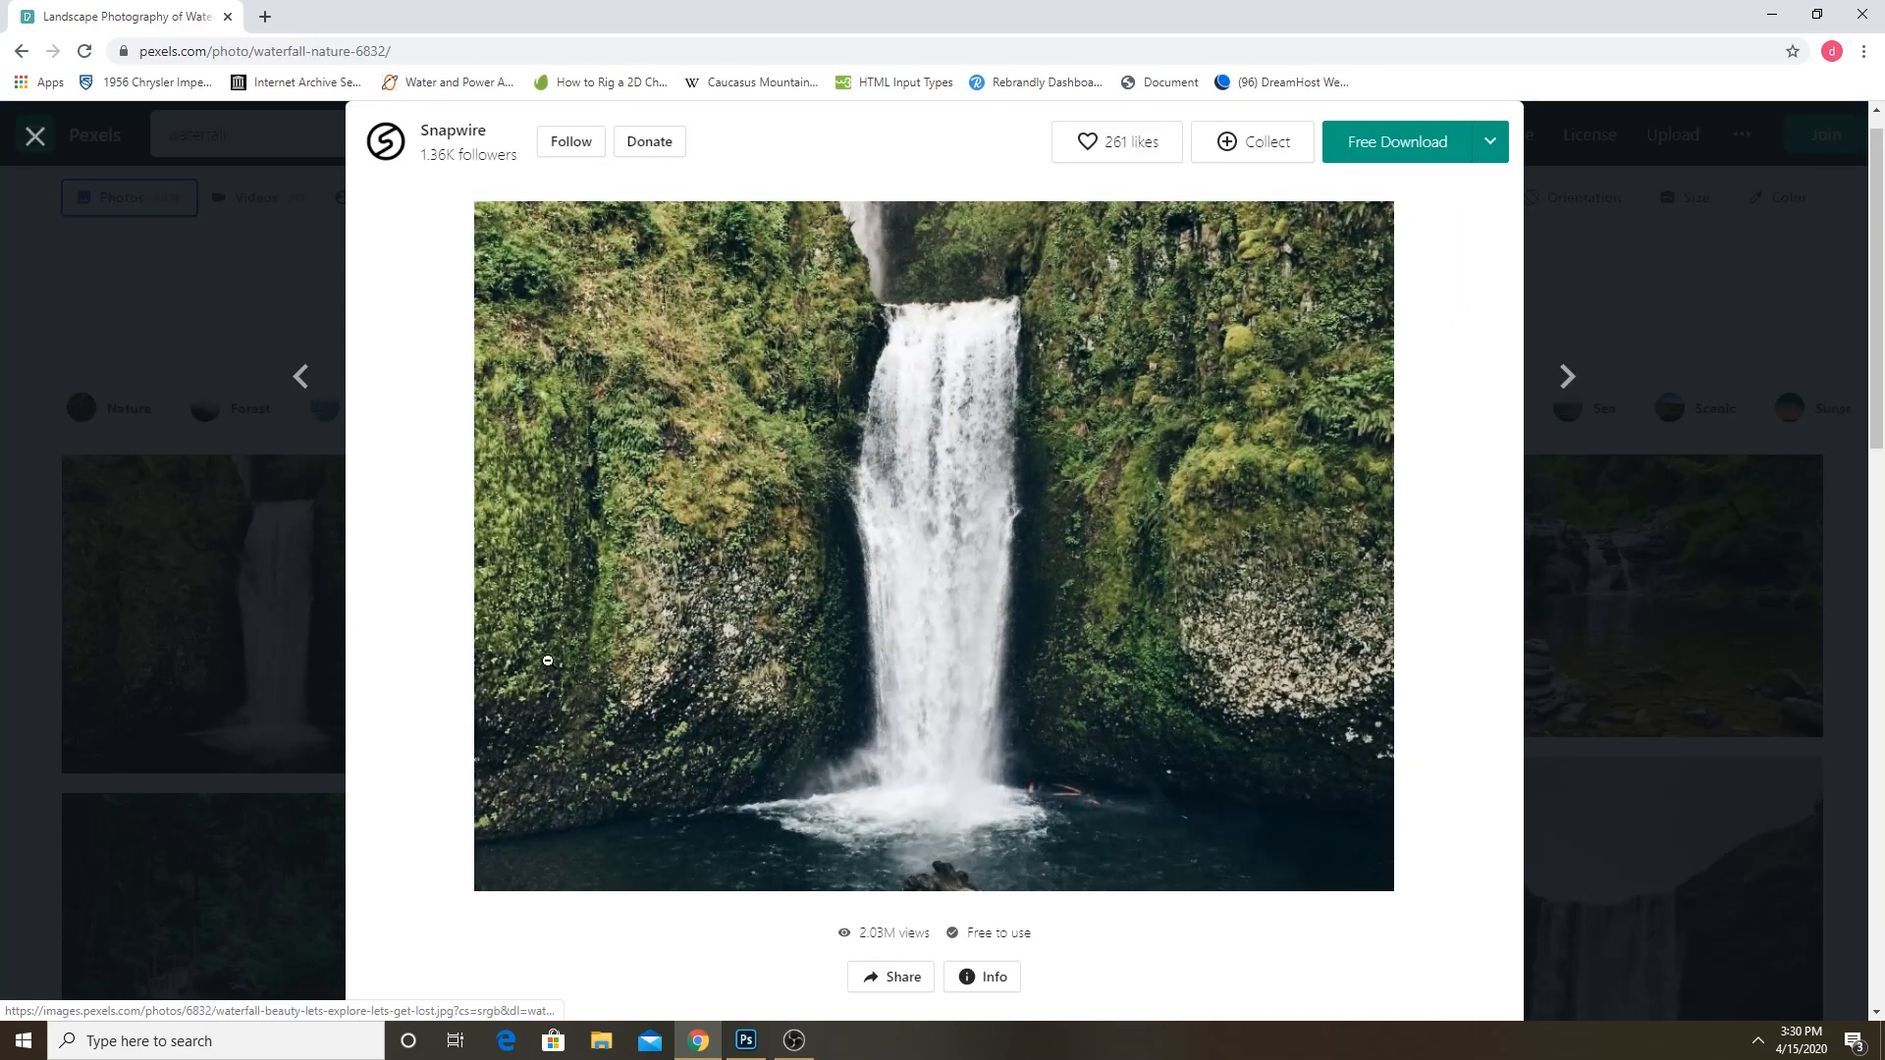
pyautogui.click(1490, 144)
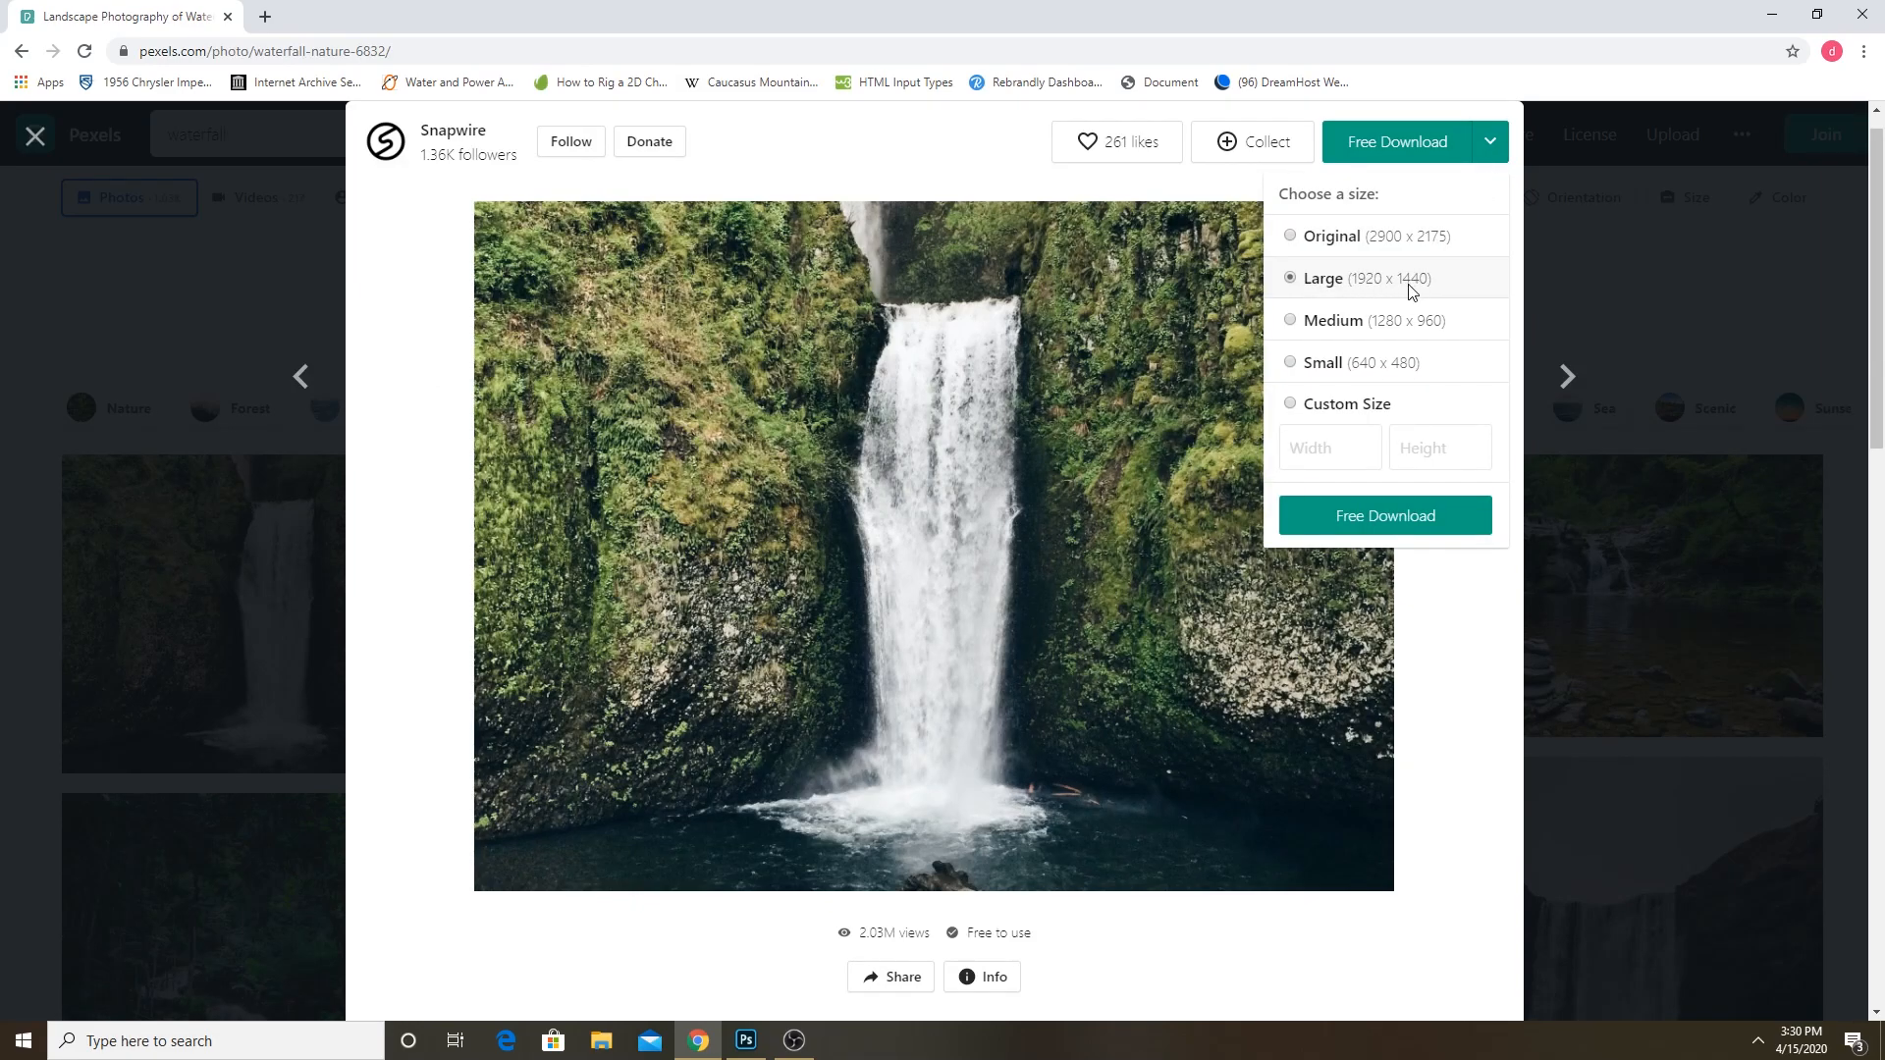
pyautogui.click(1389, 527)
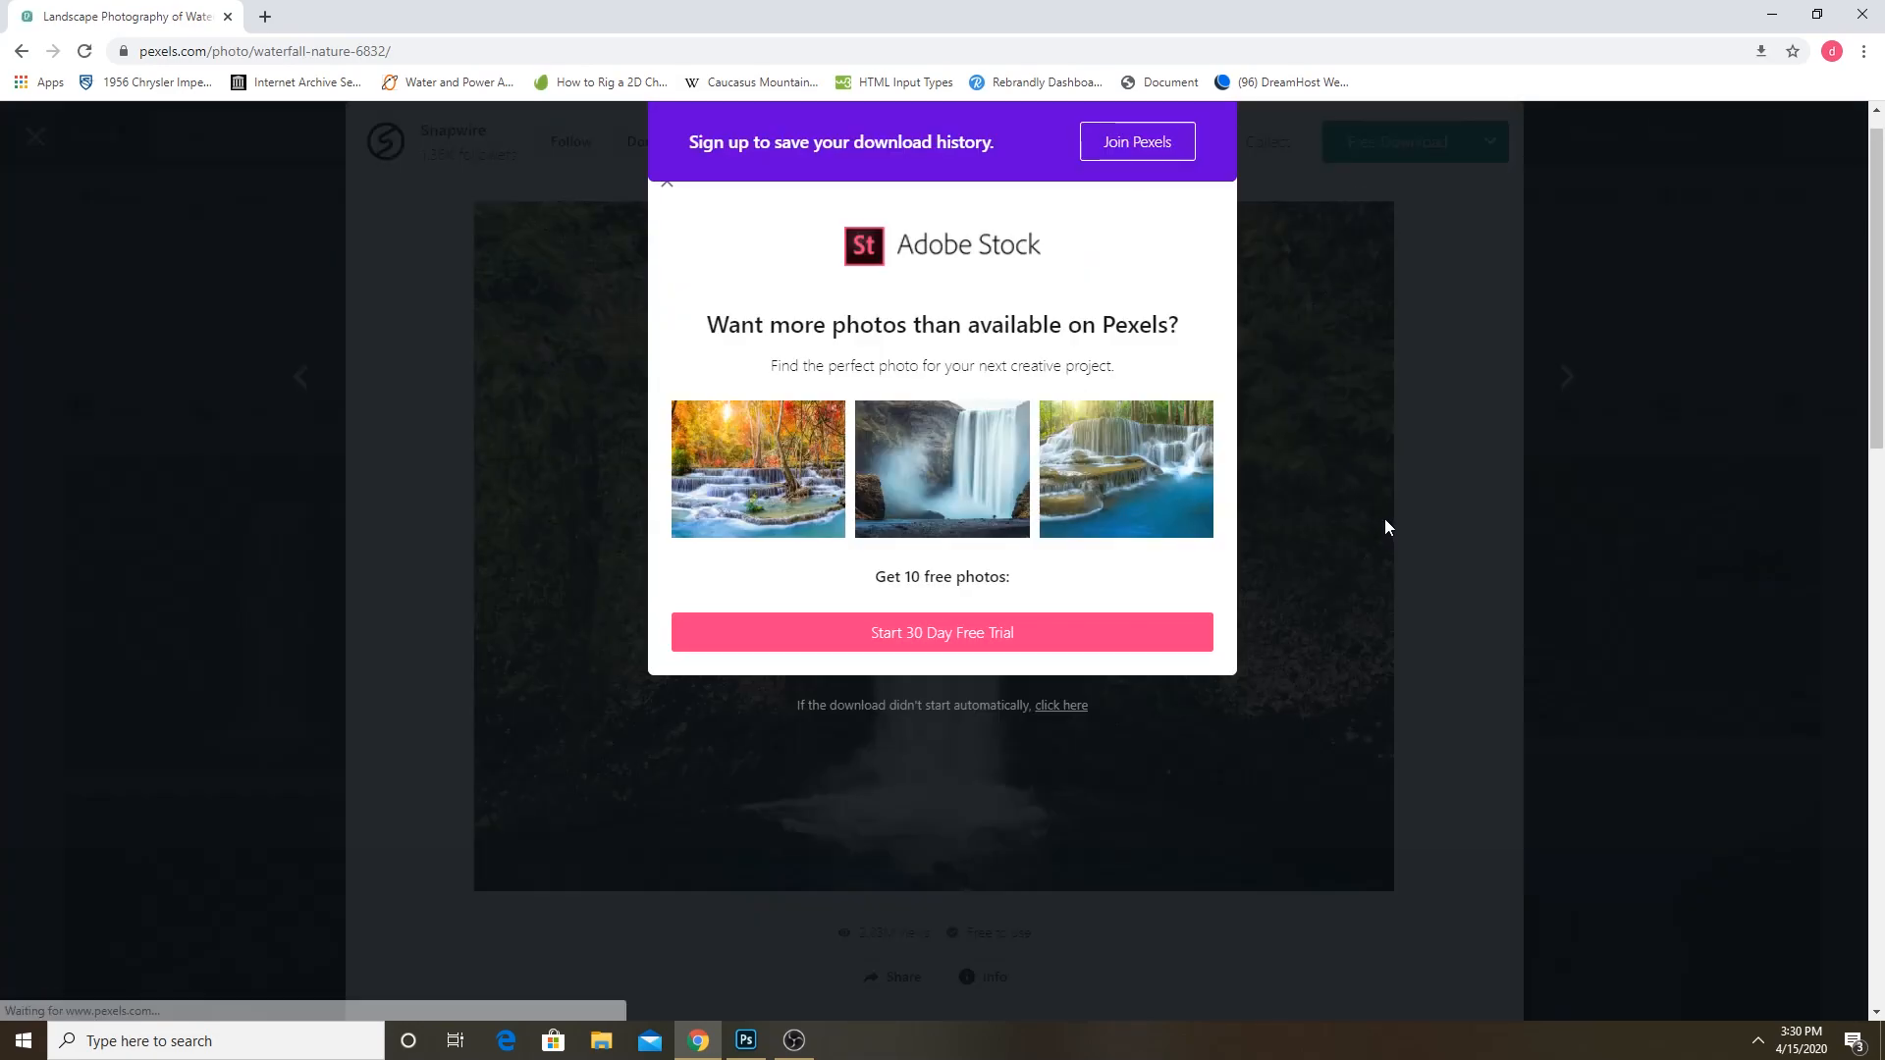
pyautogui.moveTo(98, 1016); pyautogui.dragTo(805, 540)
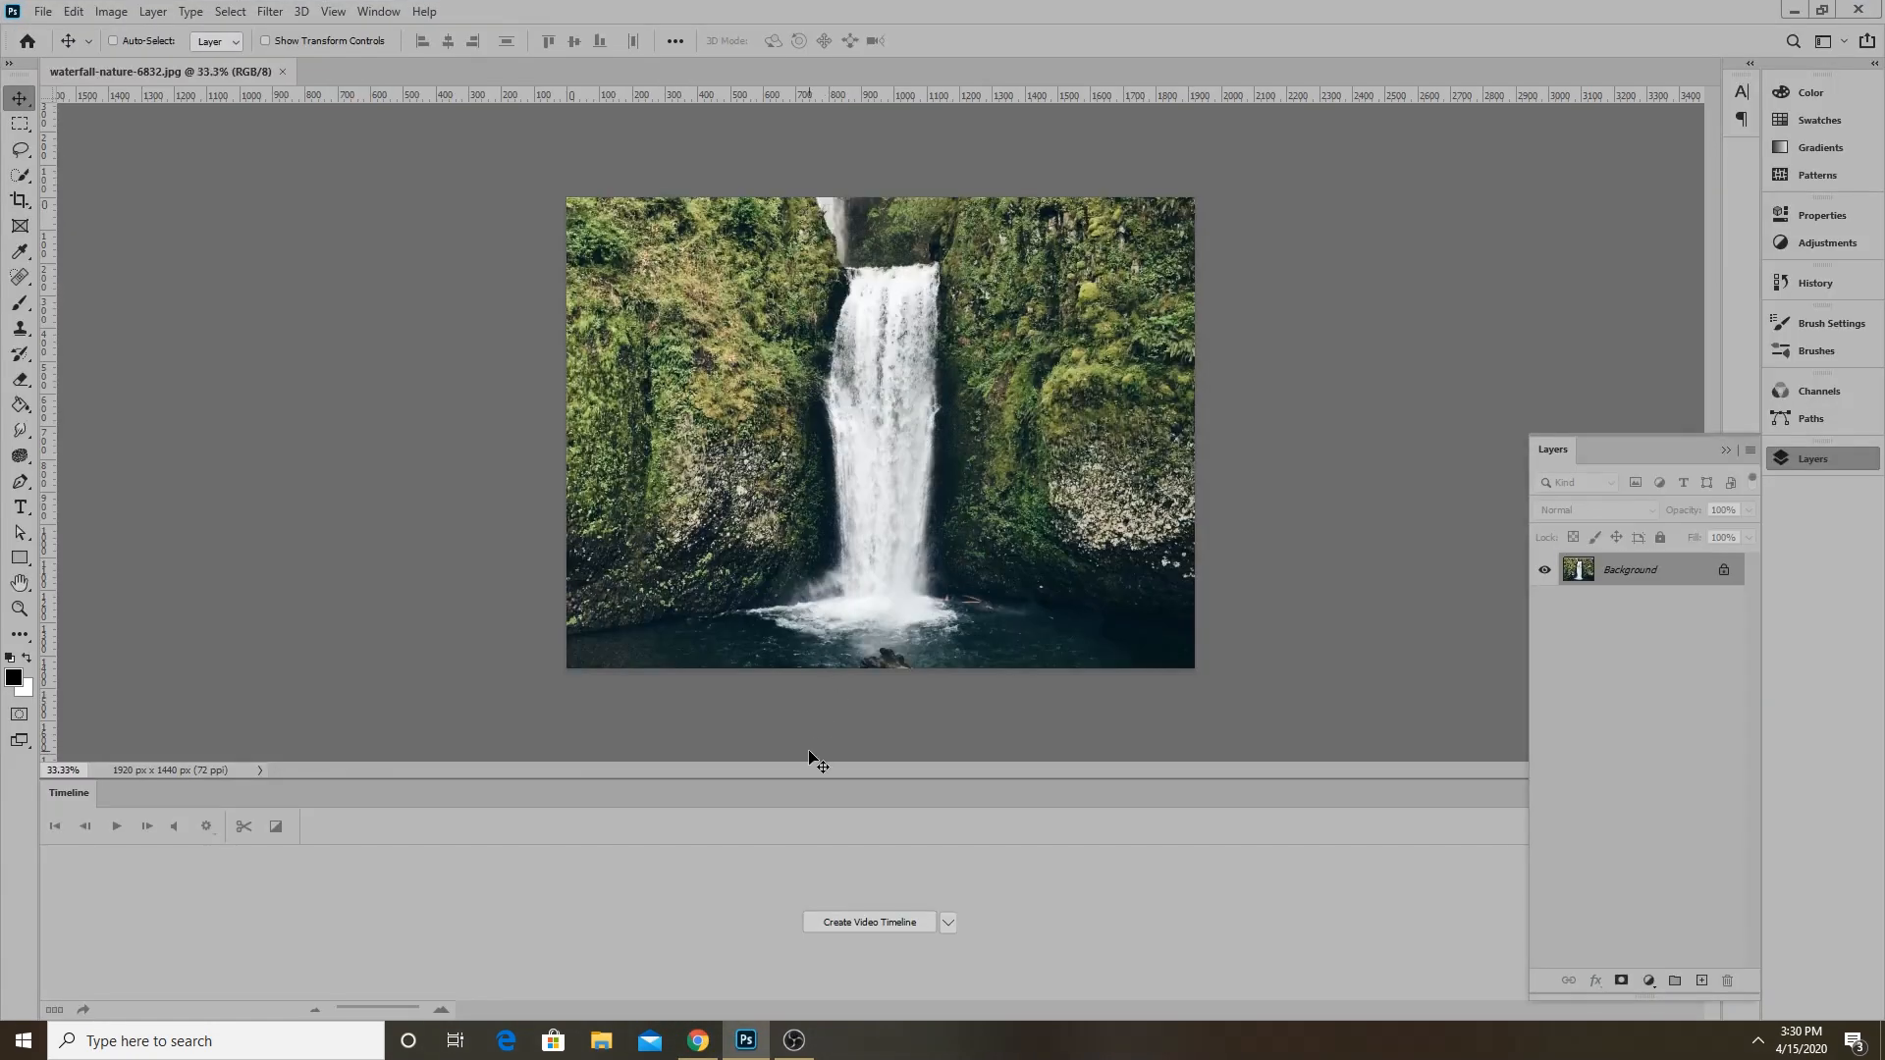
# Collapse the Layers panel and close the Timeline panel to free up the workspace around the photo.
pyautogui.click(1725, 451)
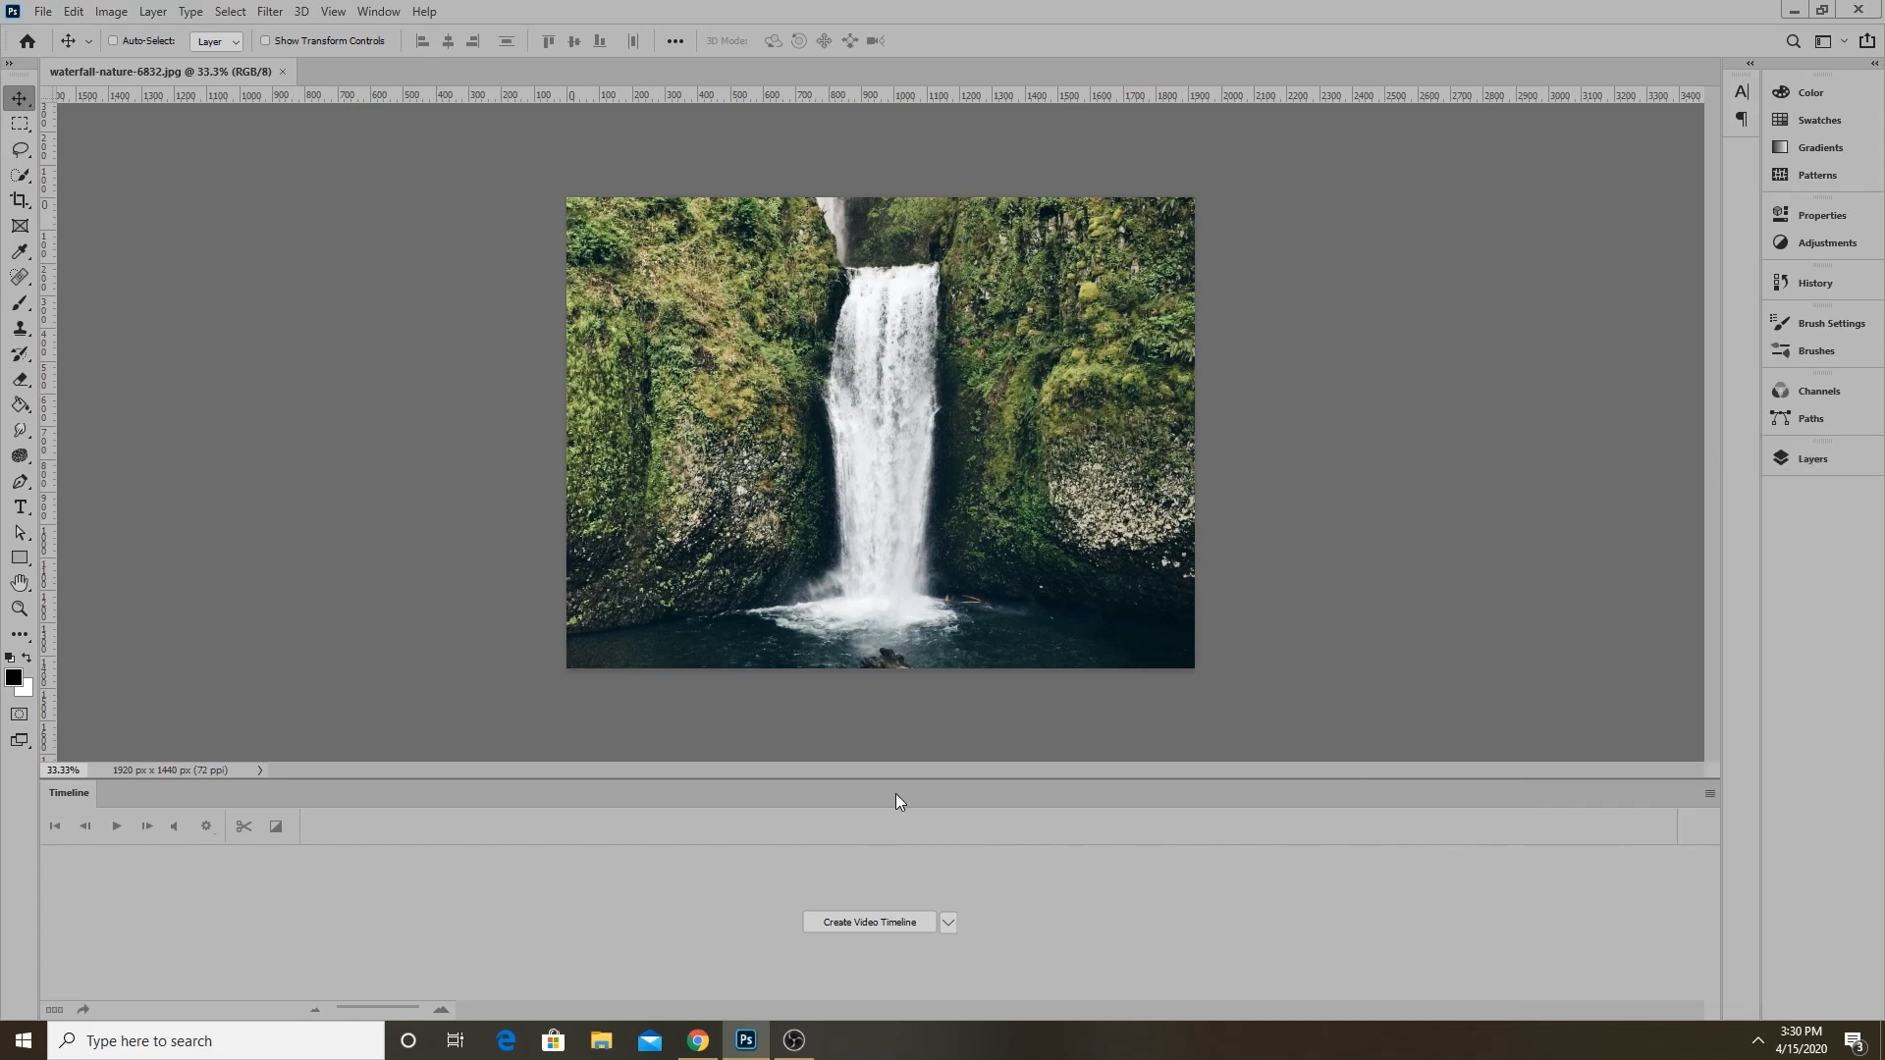
pyautogui.moveTo(901, 782); pyautogui.dragTo(756, 938)
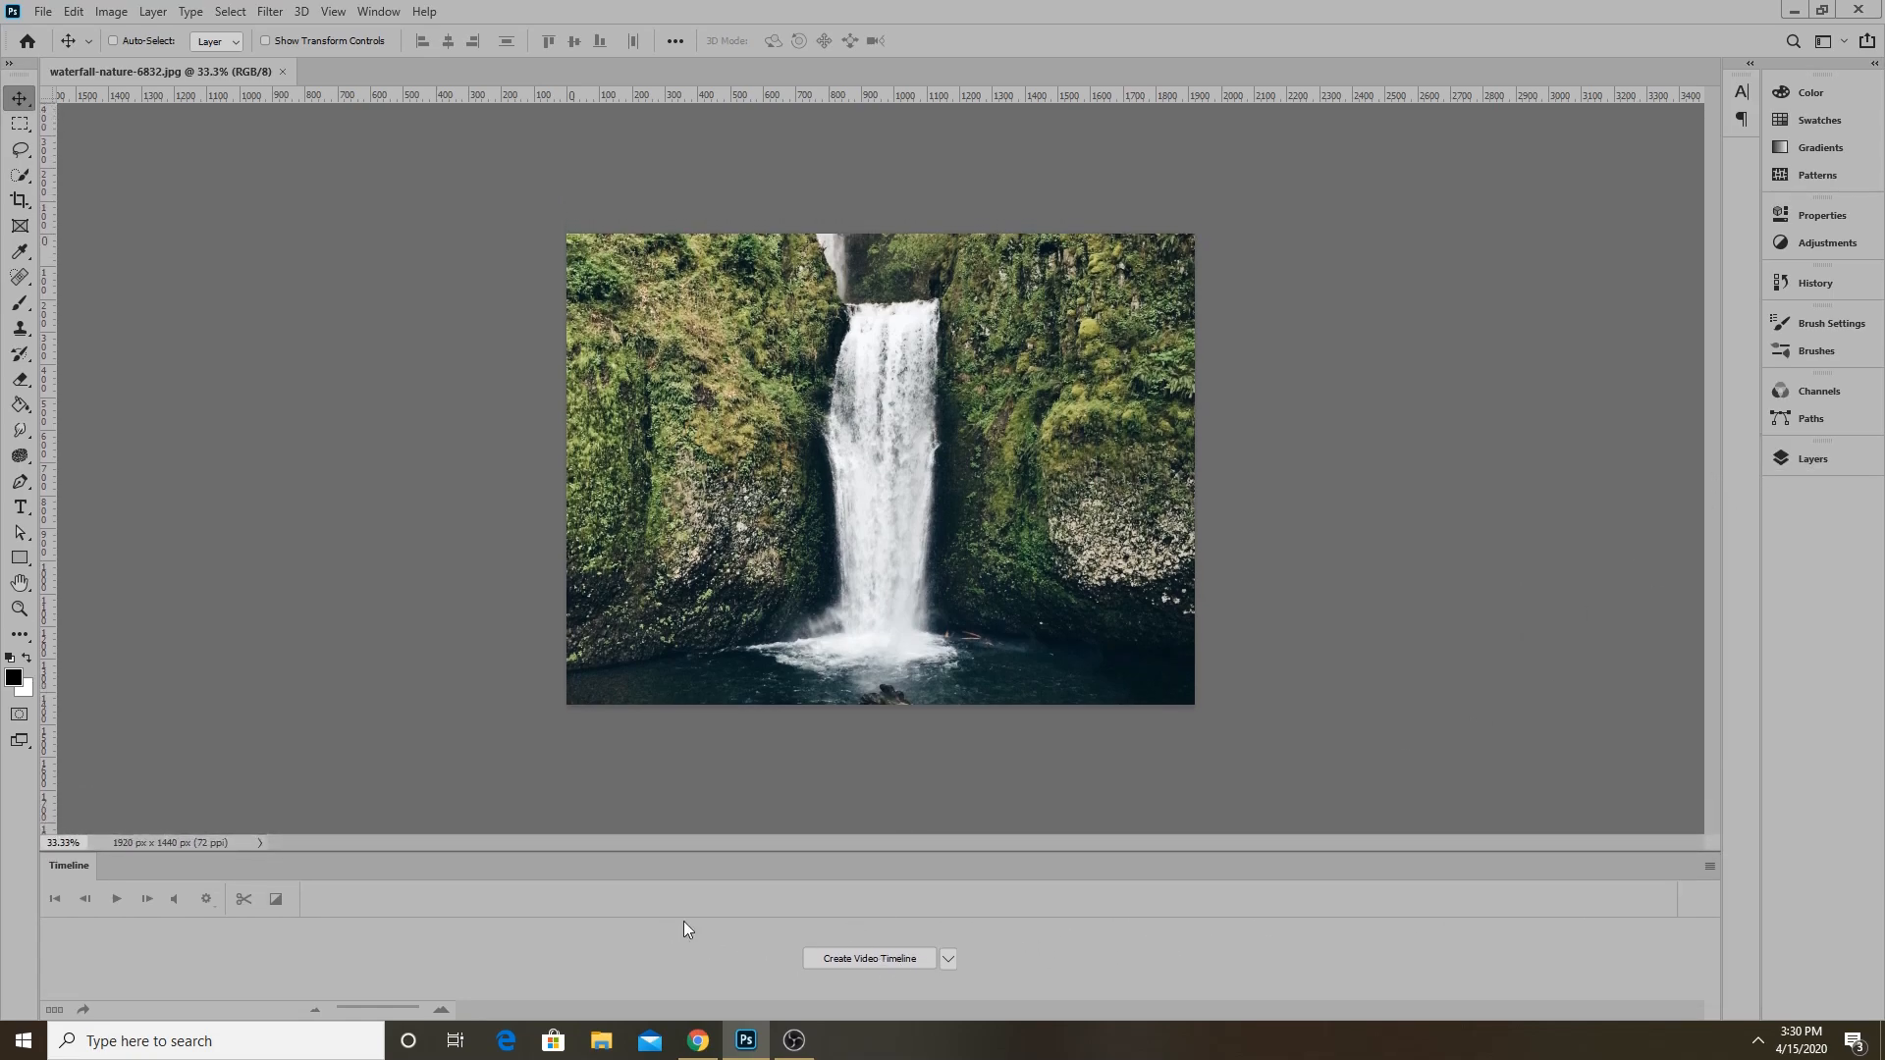
pyautogui.moveTo(957, 852)
pyautogui.mouseDown()
pyautogui.moveTo(963, 834)
pyautogui.moveTo(966, 849)
pyautogui.mouseUp()
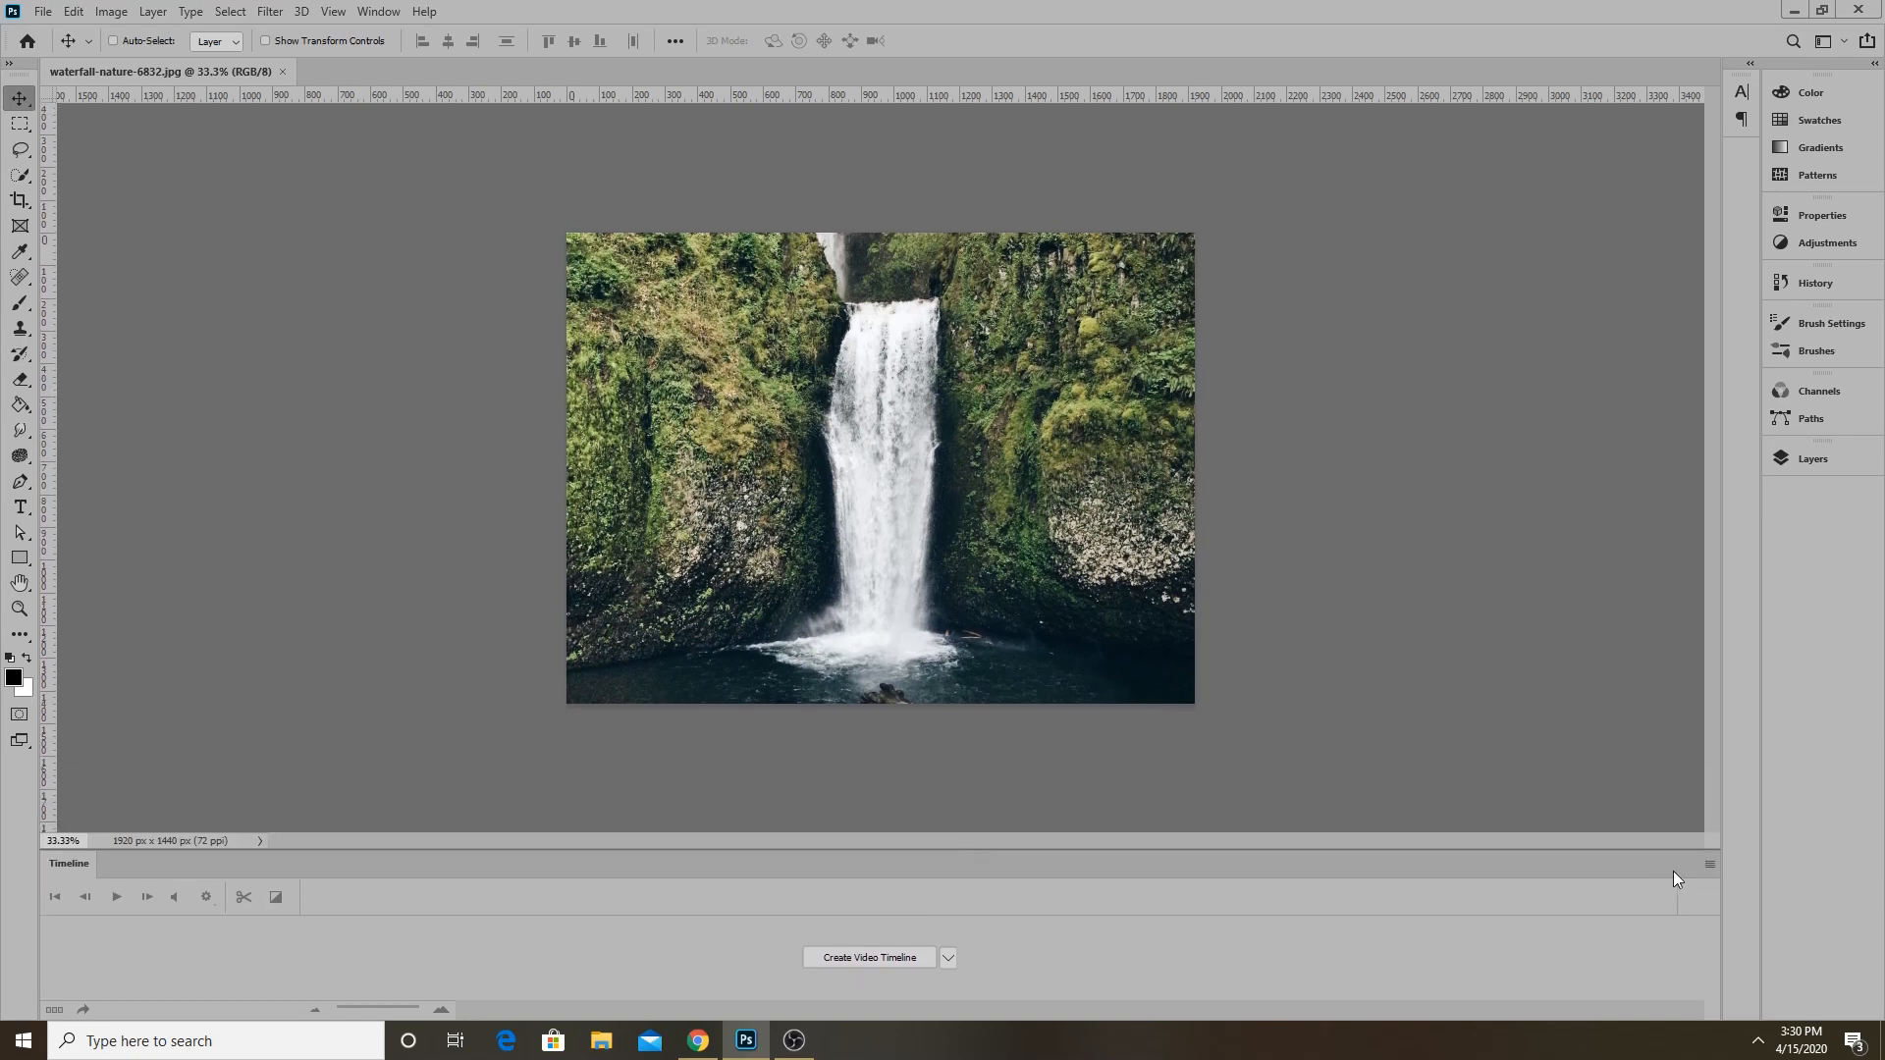
pyautogui.click(1709, 865)
pyautogui.click(1725, 847)
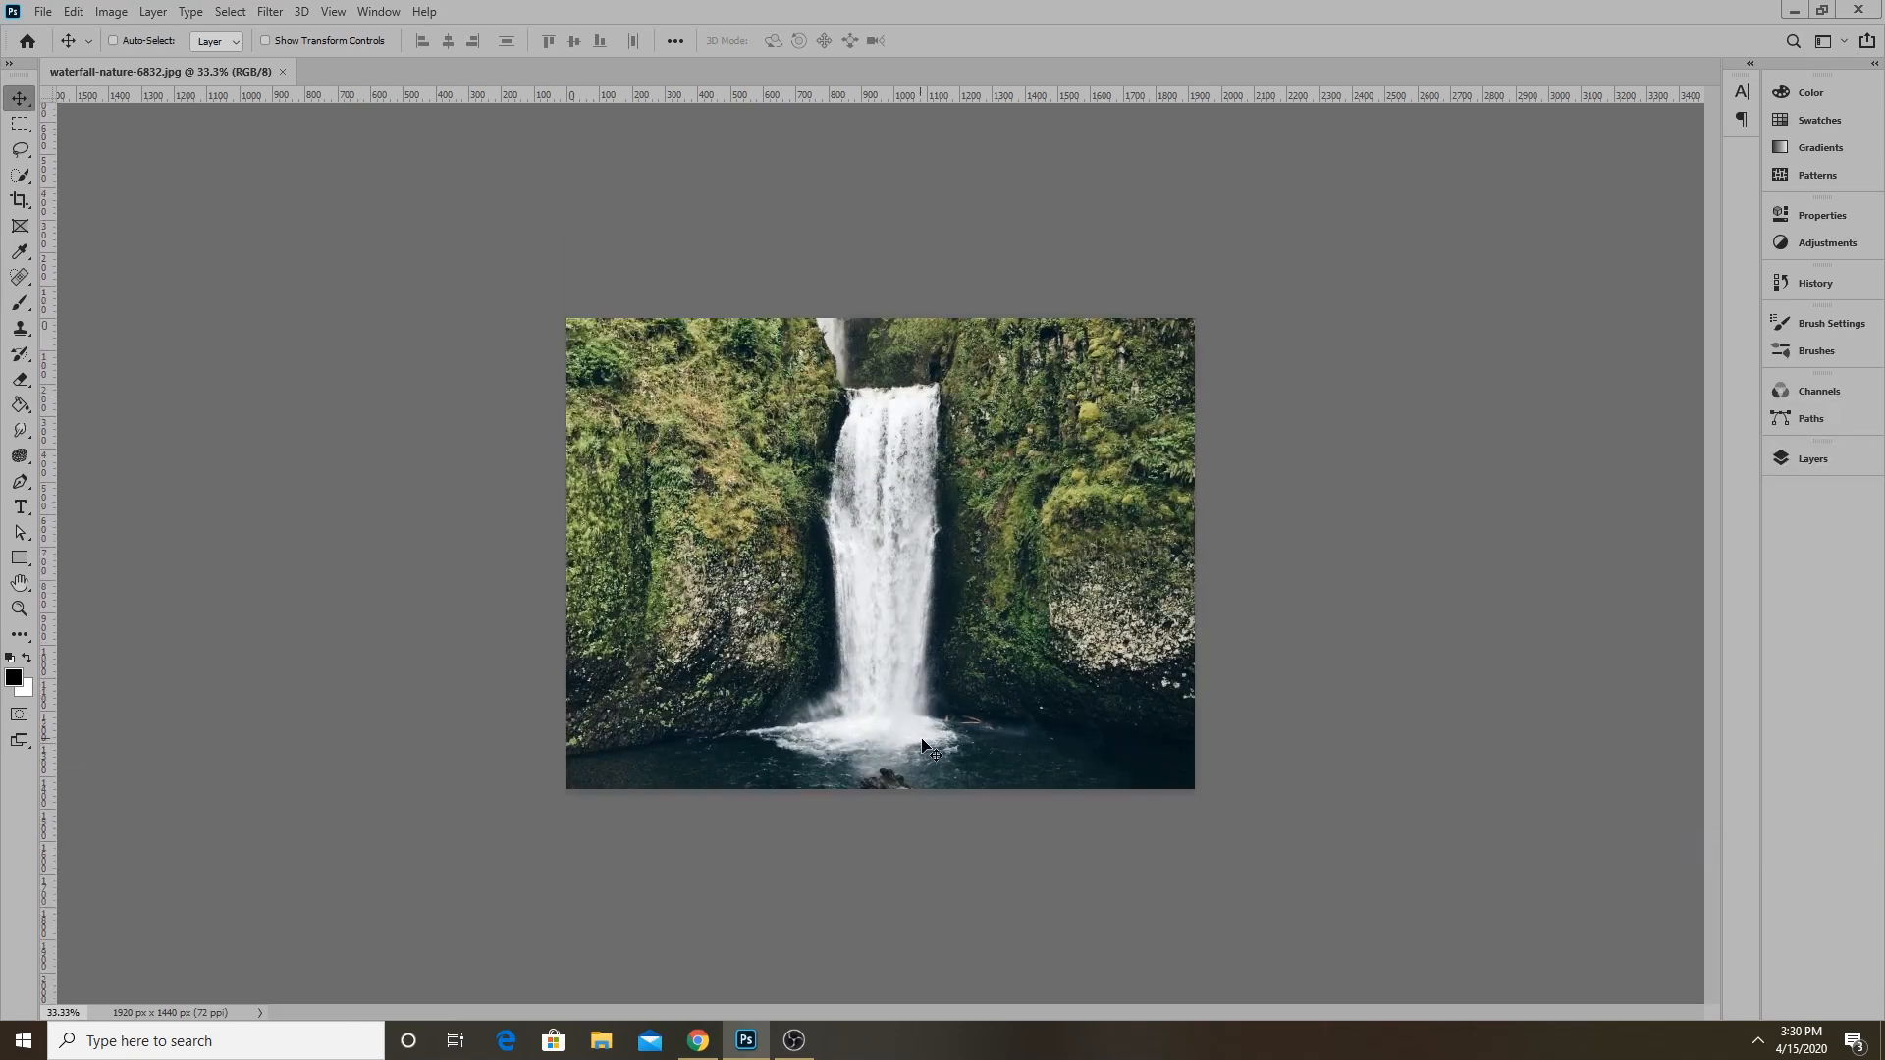
pyautogui.scroll(1, 945, 621)
pyautogui.scroll(1, 944, 622)
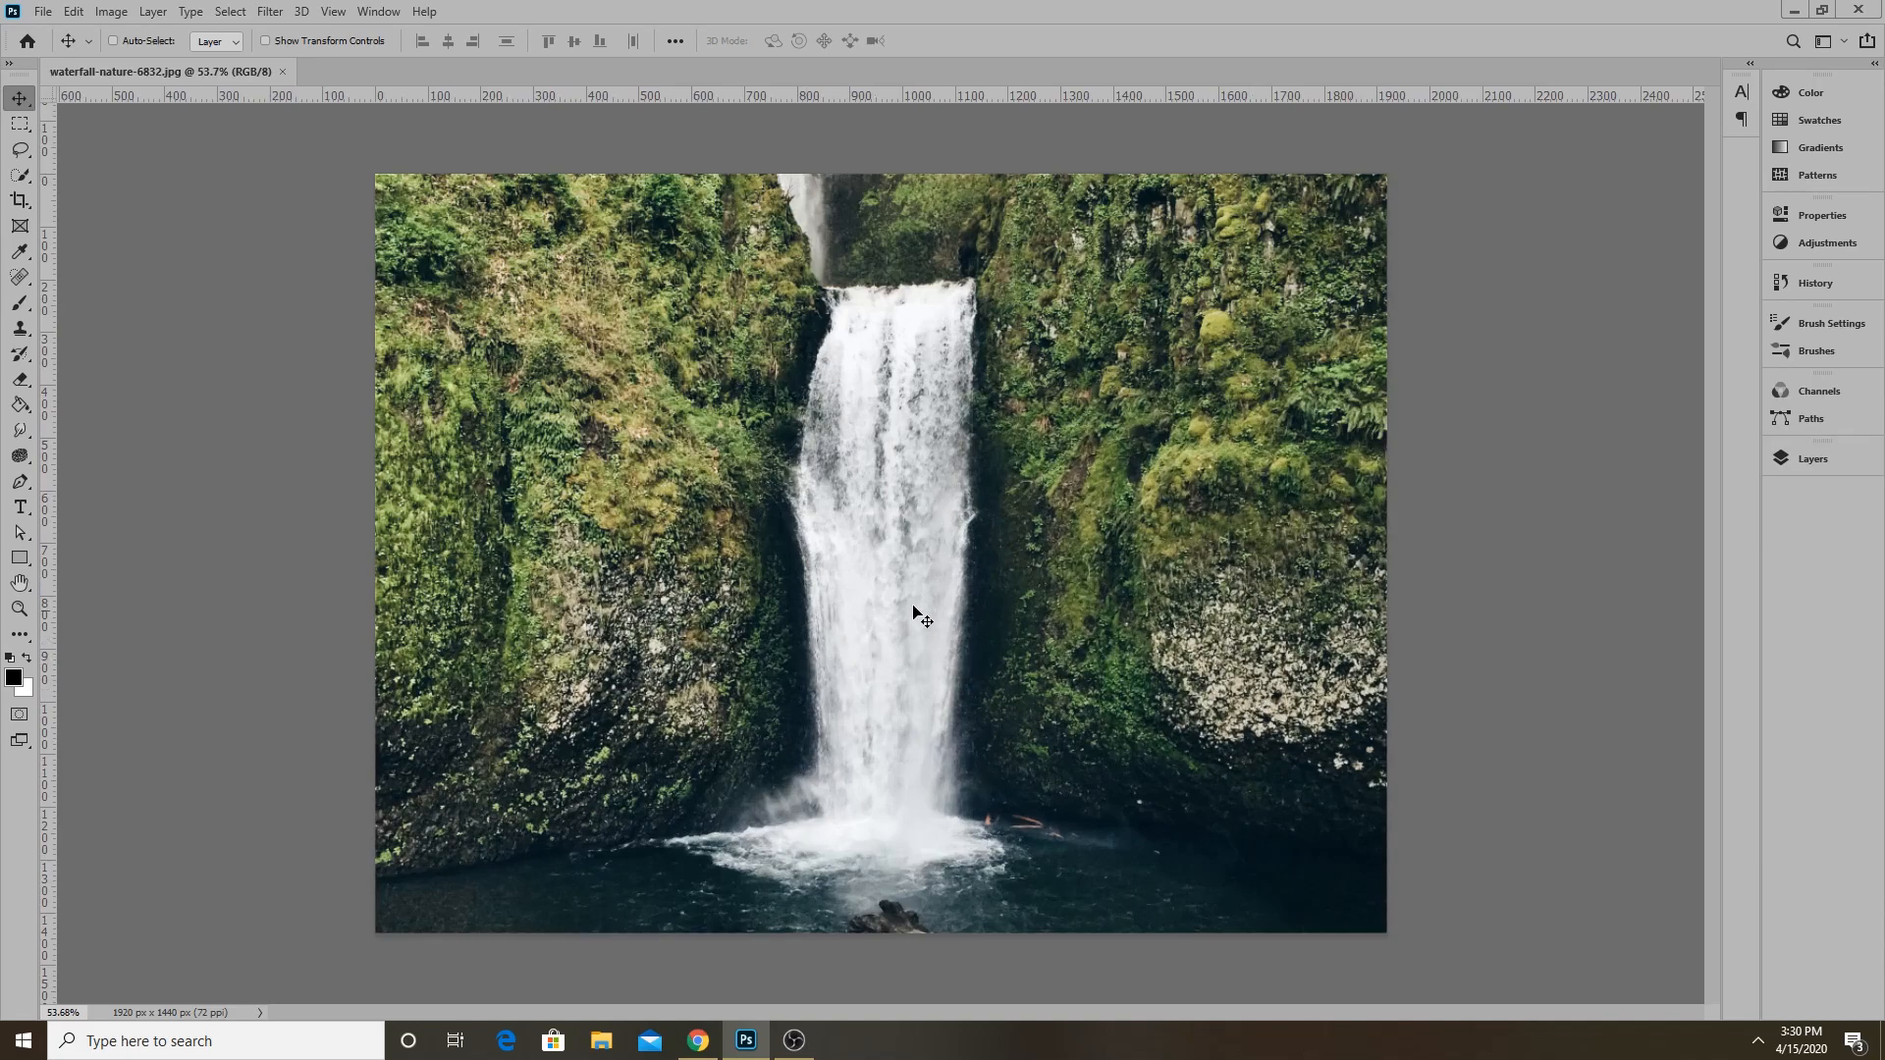
# Show the layers and select the whole waterfall, from its upper edge to the splash, with the Quick Selection Tool.
pyautogui.click(1812, 458)
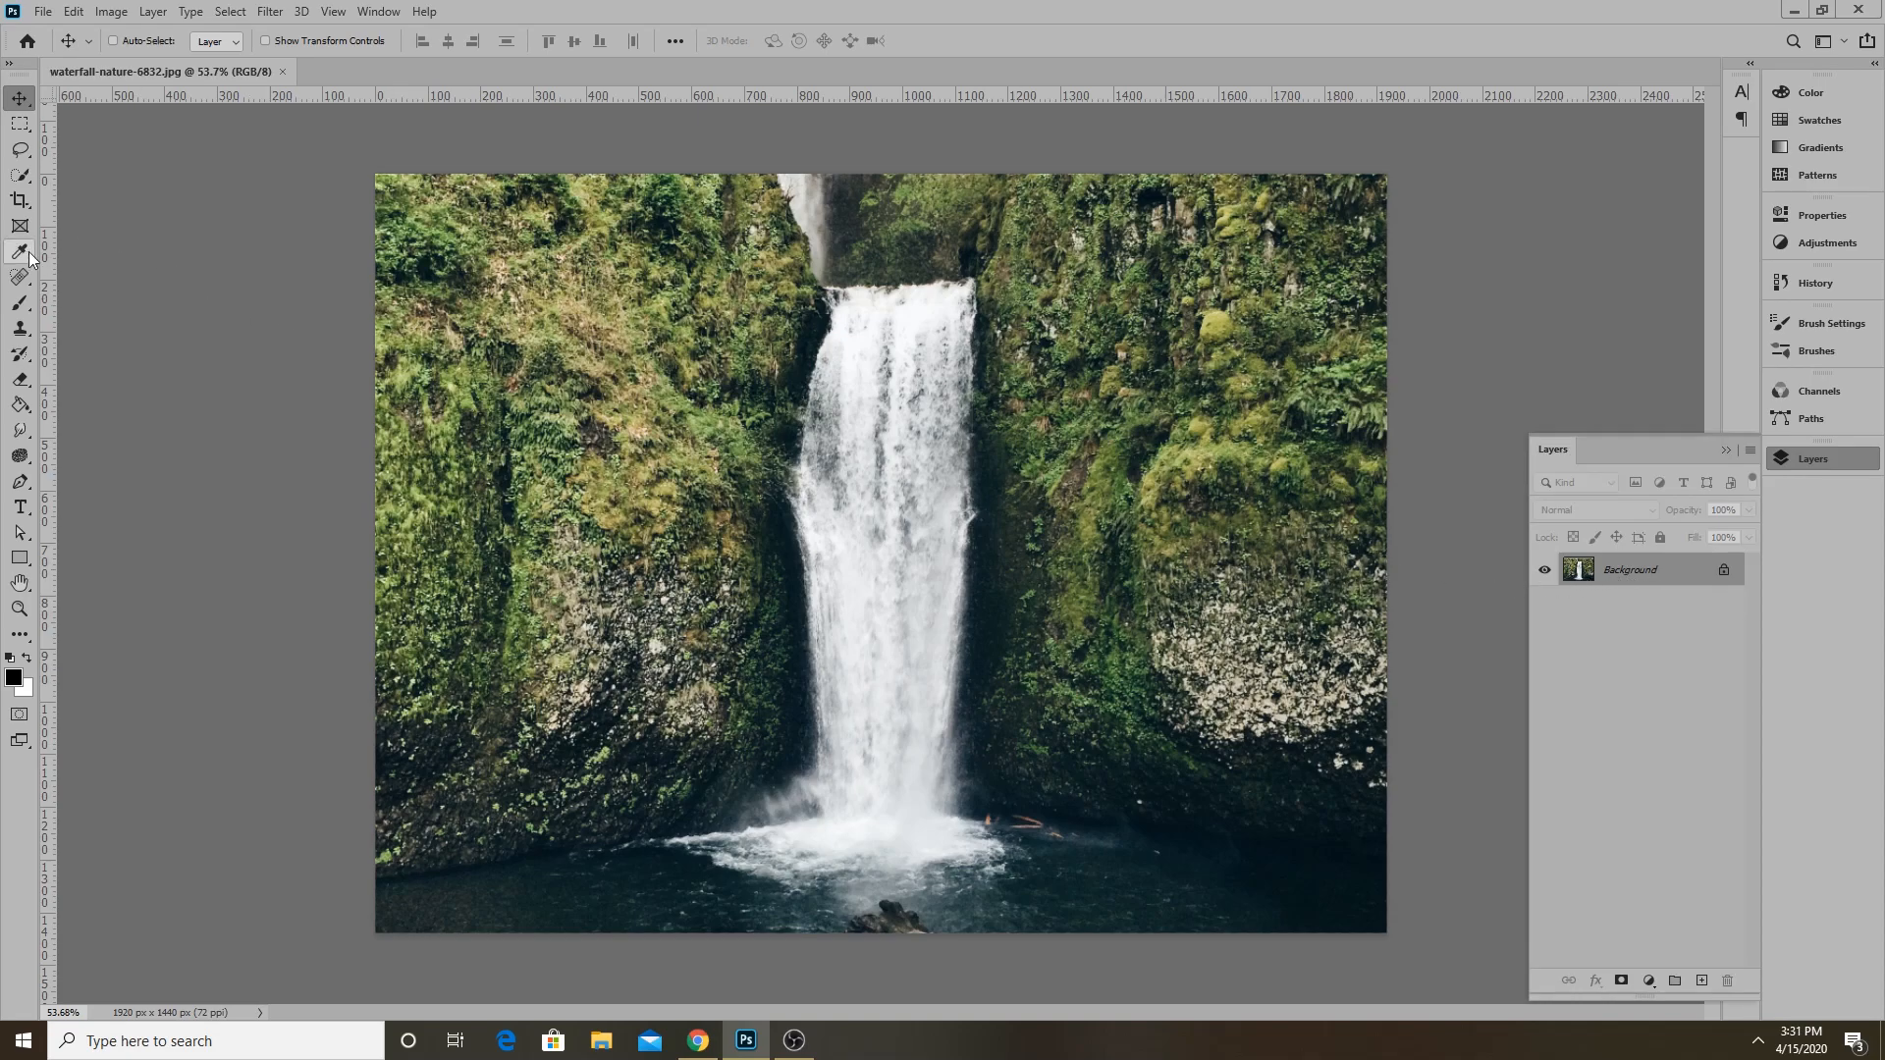
pyautogui.click(20, 175)
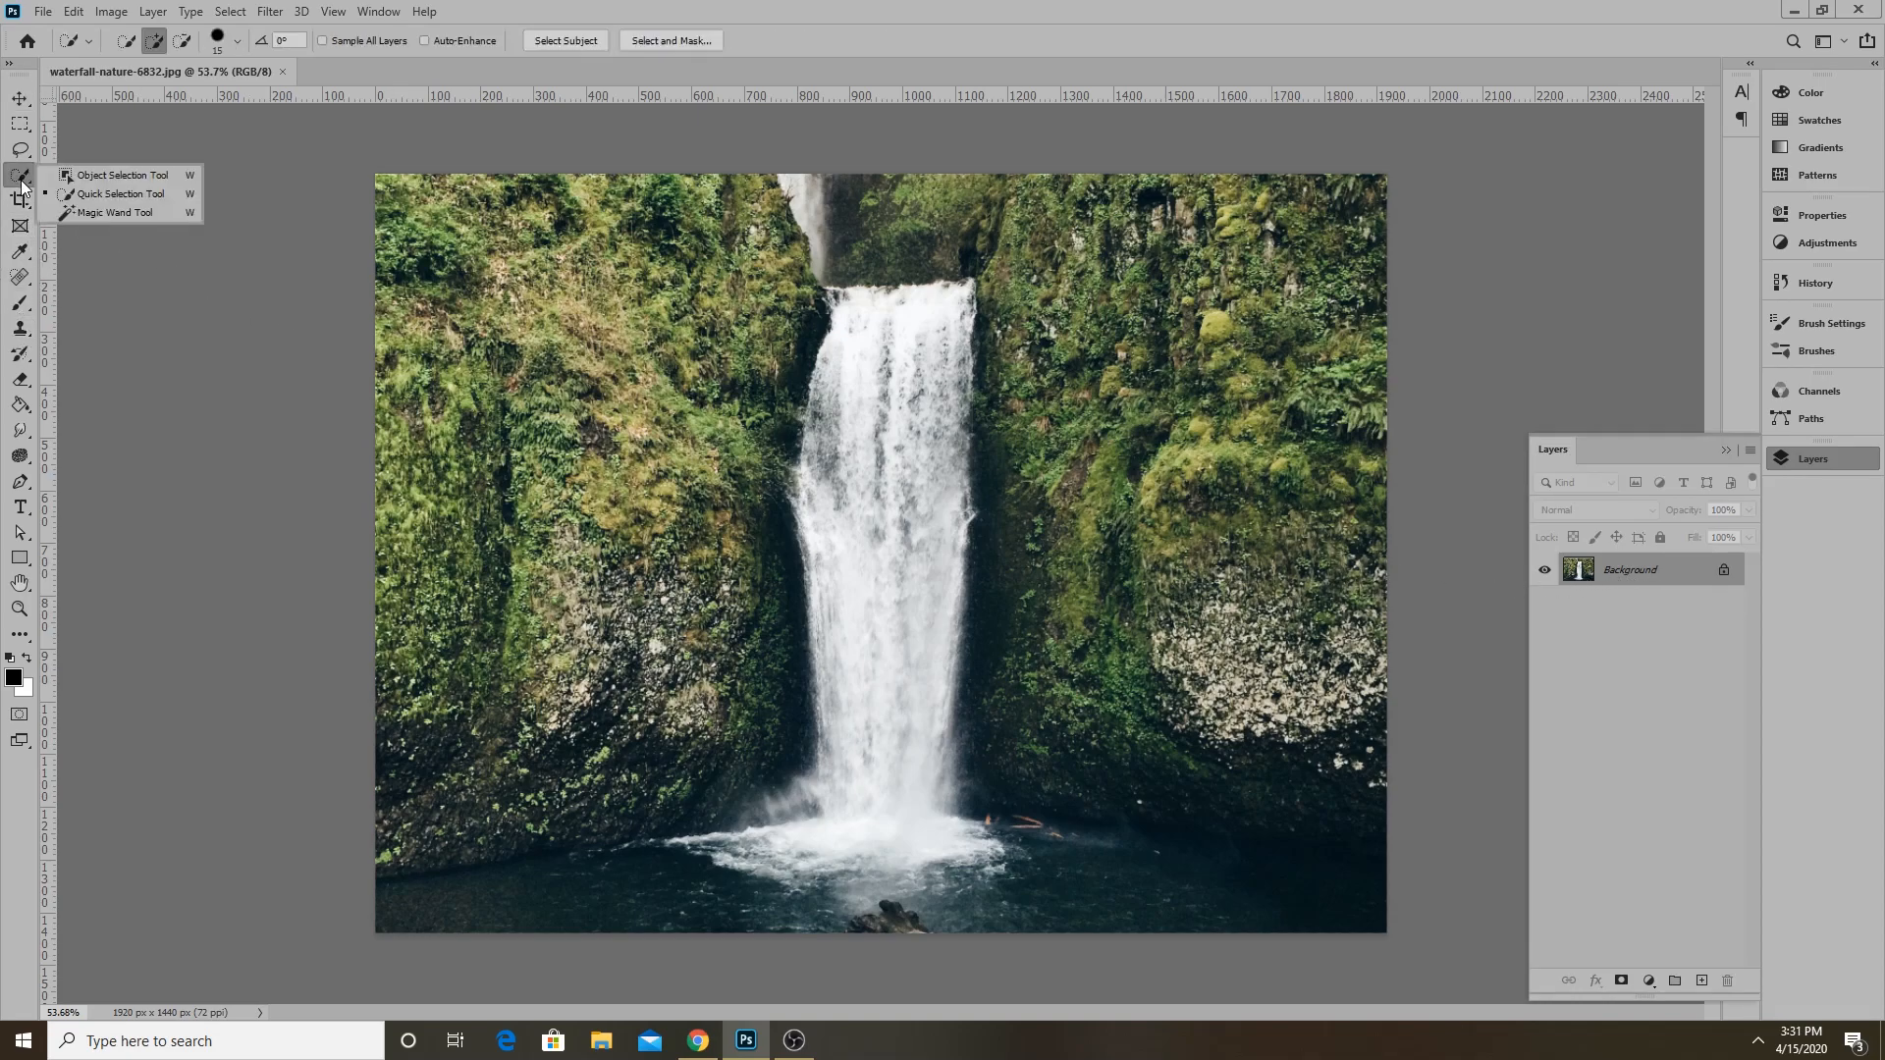
pyautogui.click(97, 196)
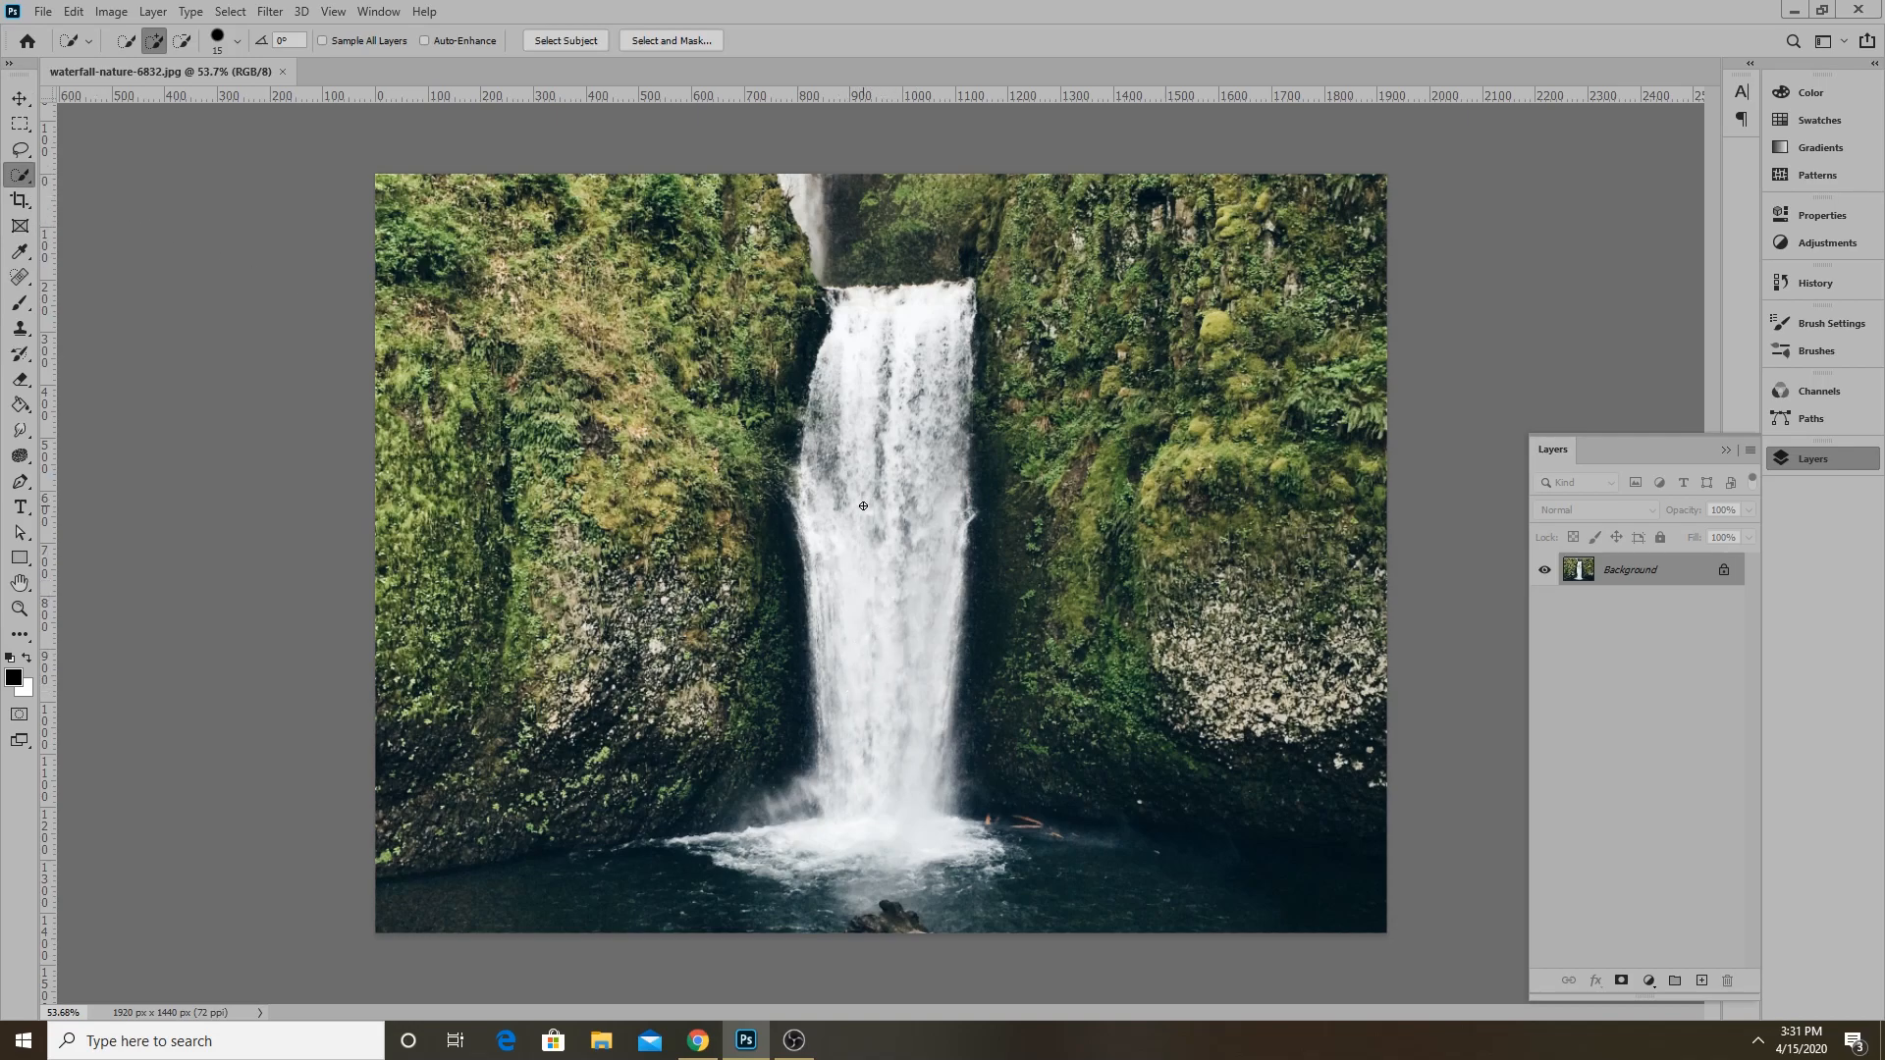
pyautogui.moveTo(950, 295)
pyautogui.mouseDown()
pyautogui.moveTo(862, 322)
pyautogui.moveTo(838, 380)
pyautogui.moveTo(875, 671)
pyautogui.moveTo(901, 717)
pyautogui.mouseUp()
pyautogui.moveTo(914, 552)
pyautogui.mouseDown()
pyautogui.moveTo(883, 799)
pyautogui.moveTo(966, 846)
pyautogui.mouseUp()
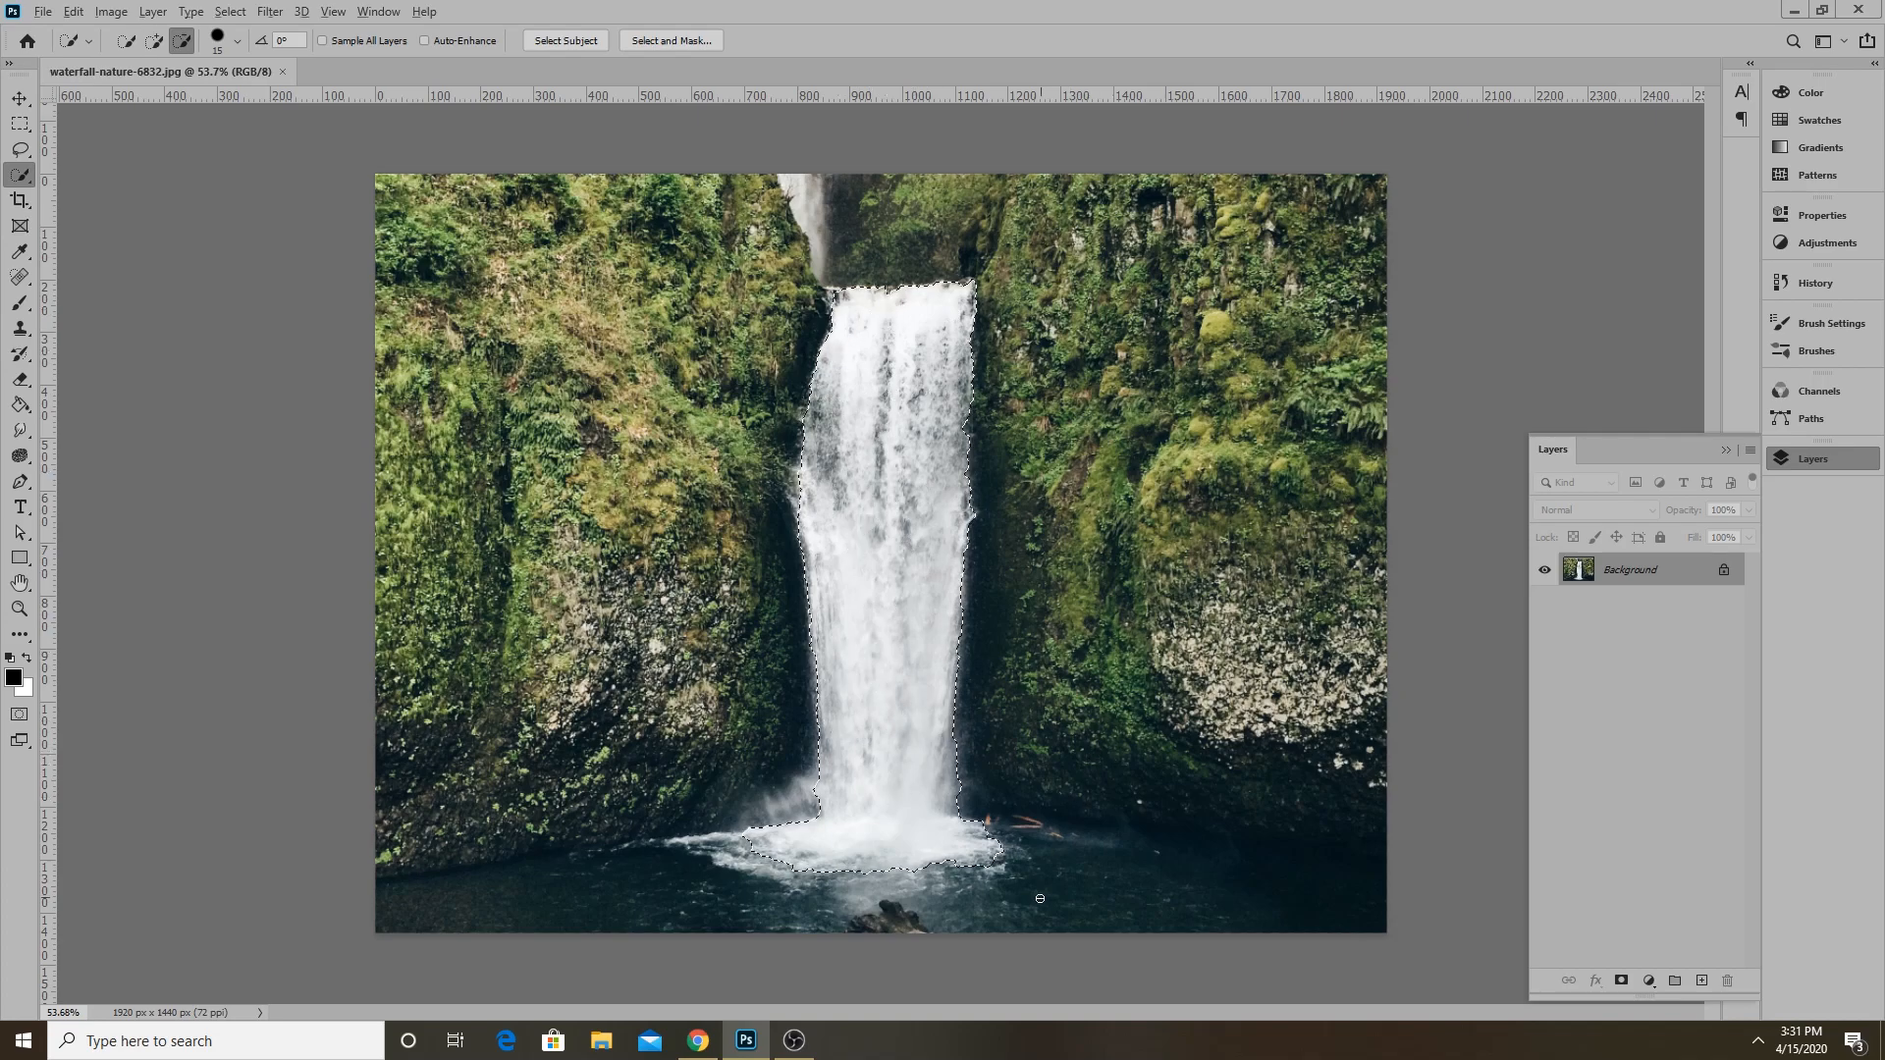
# Remove the splash pool at the waterfall's base from the selection with the Lasso tool.
pyautogui.scroll(4, 999, 819)
pyautogui.scroll(-3, 944, 875)
pyautogui.scroll(3, 714, 726)
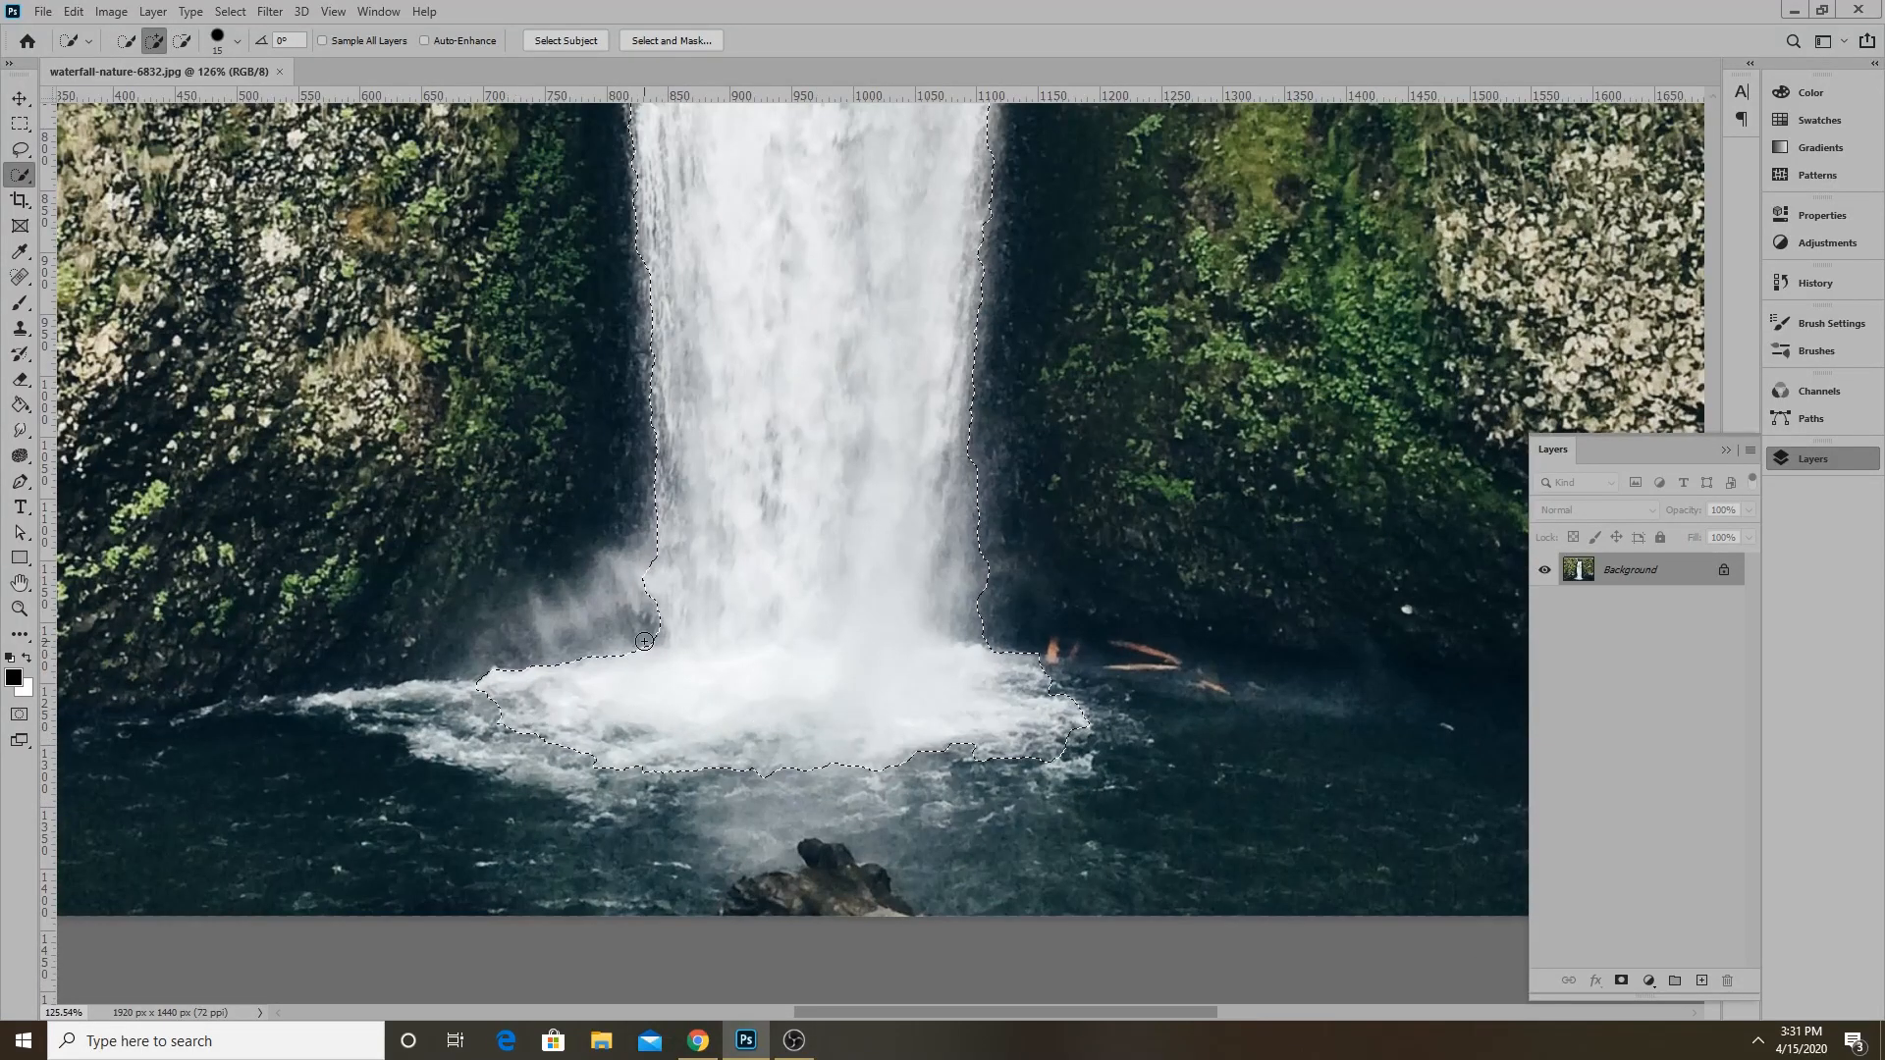
pyautogui.click(23, 154)
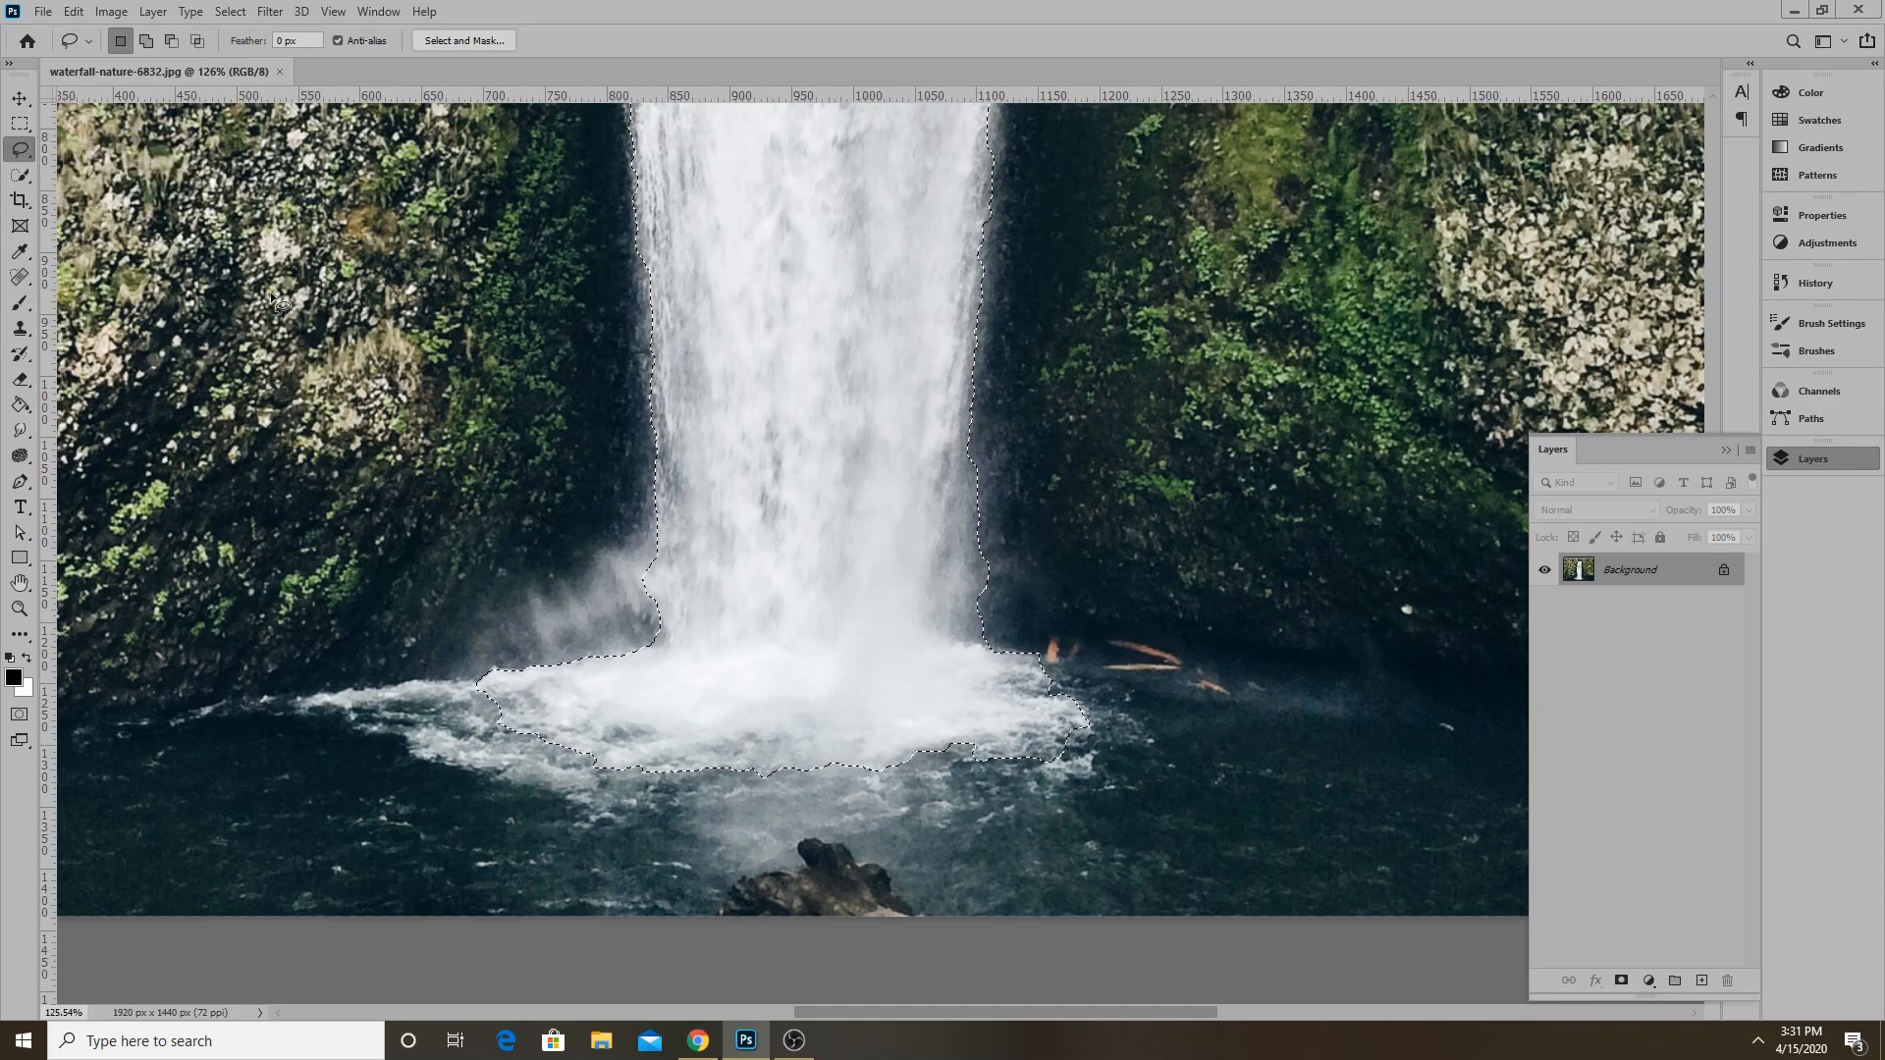
pyautogui.moveTo(628, 609)
pyautogui.mouseDown()
pyautogui.moveTo(646, 651)
pyautogui.moveTo(727, 684)
pyautogui.moveTo(1084, 663)
pyautogui.moveTo(1037, 843)
pyautogui.moveTo(557, 843)
pyautogui.moveTo(403, 676)
pyautogui.moveTo(549, 599)
pyautogui.mouseUp()
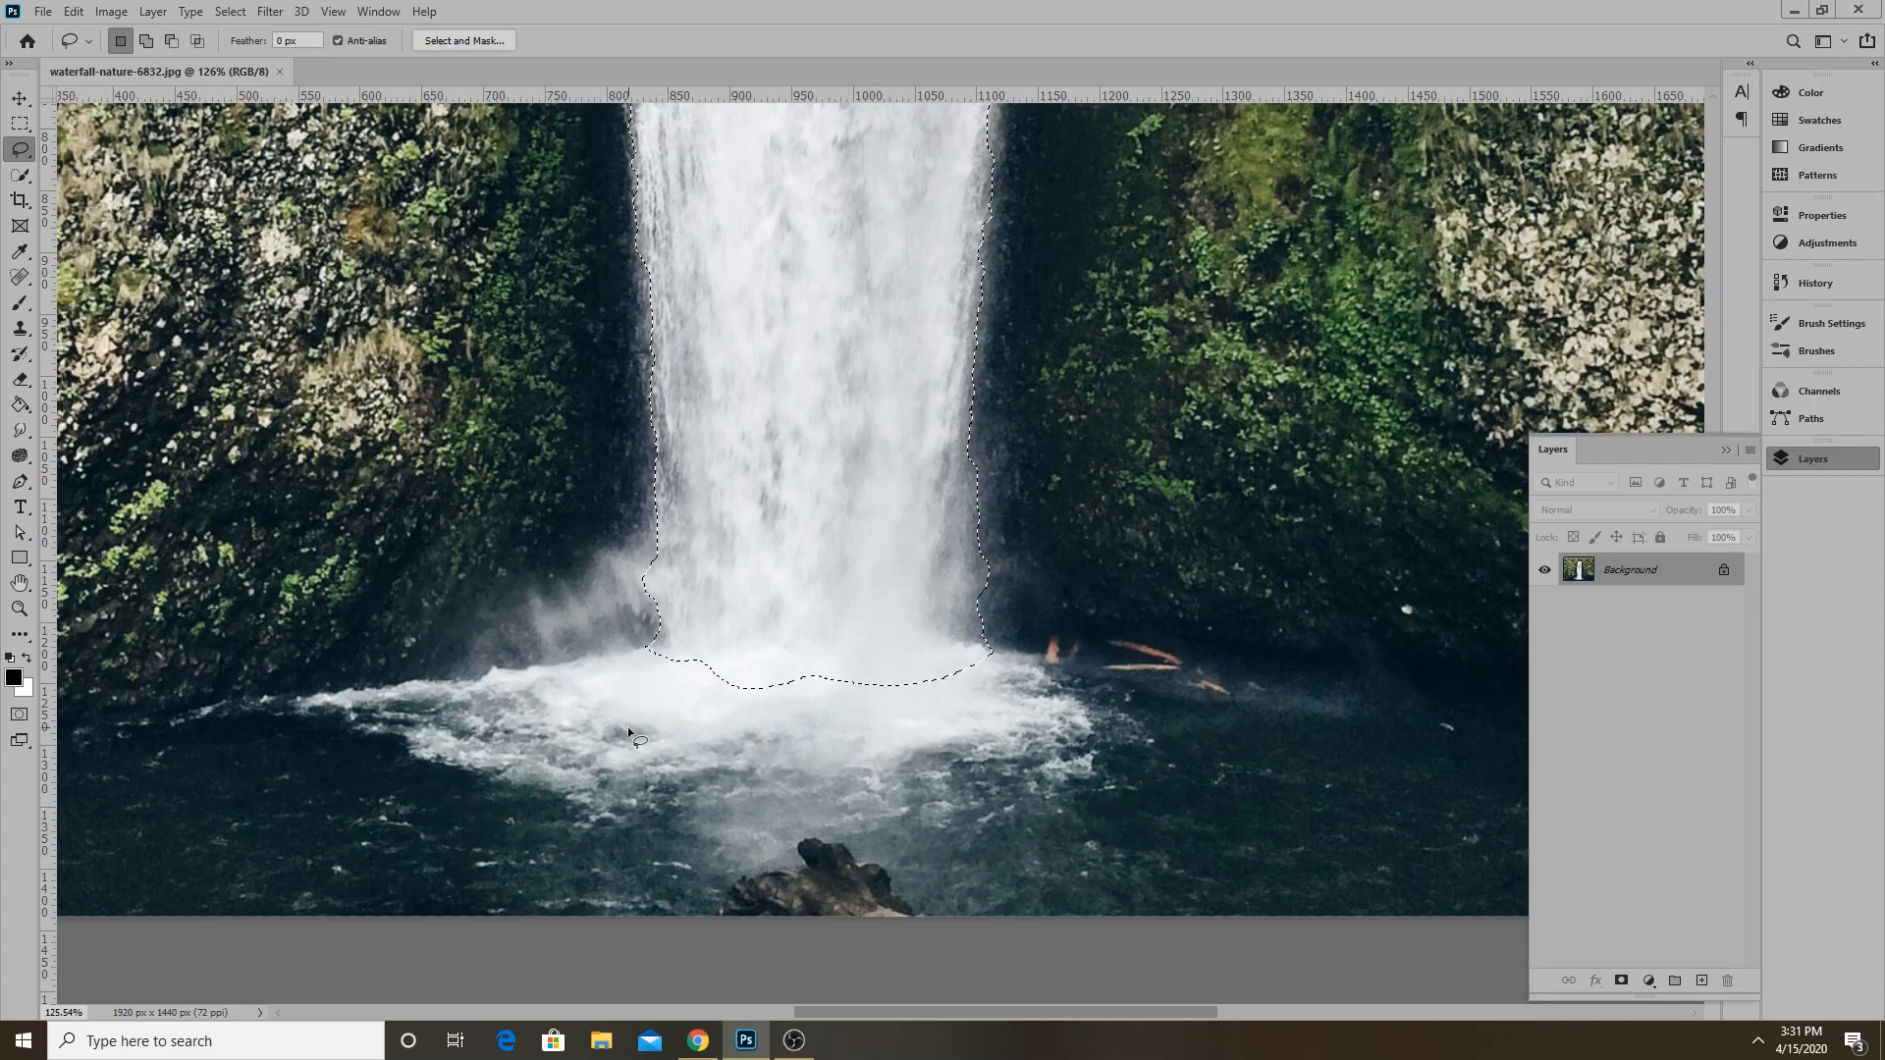
# Copy the selected waterfall onto a new layer and check the cut-out by temporarily hiding the Background layer.
pyautogui.scroll(-3, 734, 751)
pyautogui.scroll(-3, 734, 751)
pyautogui.scroll(1, 1006, 780)
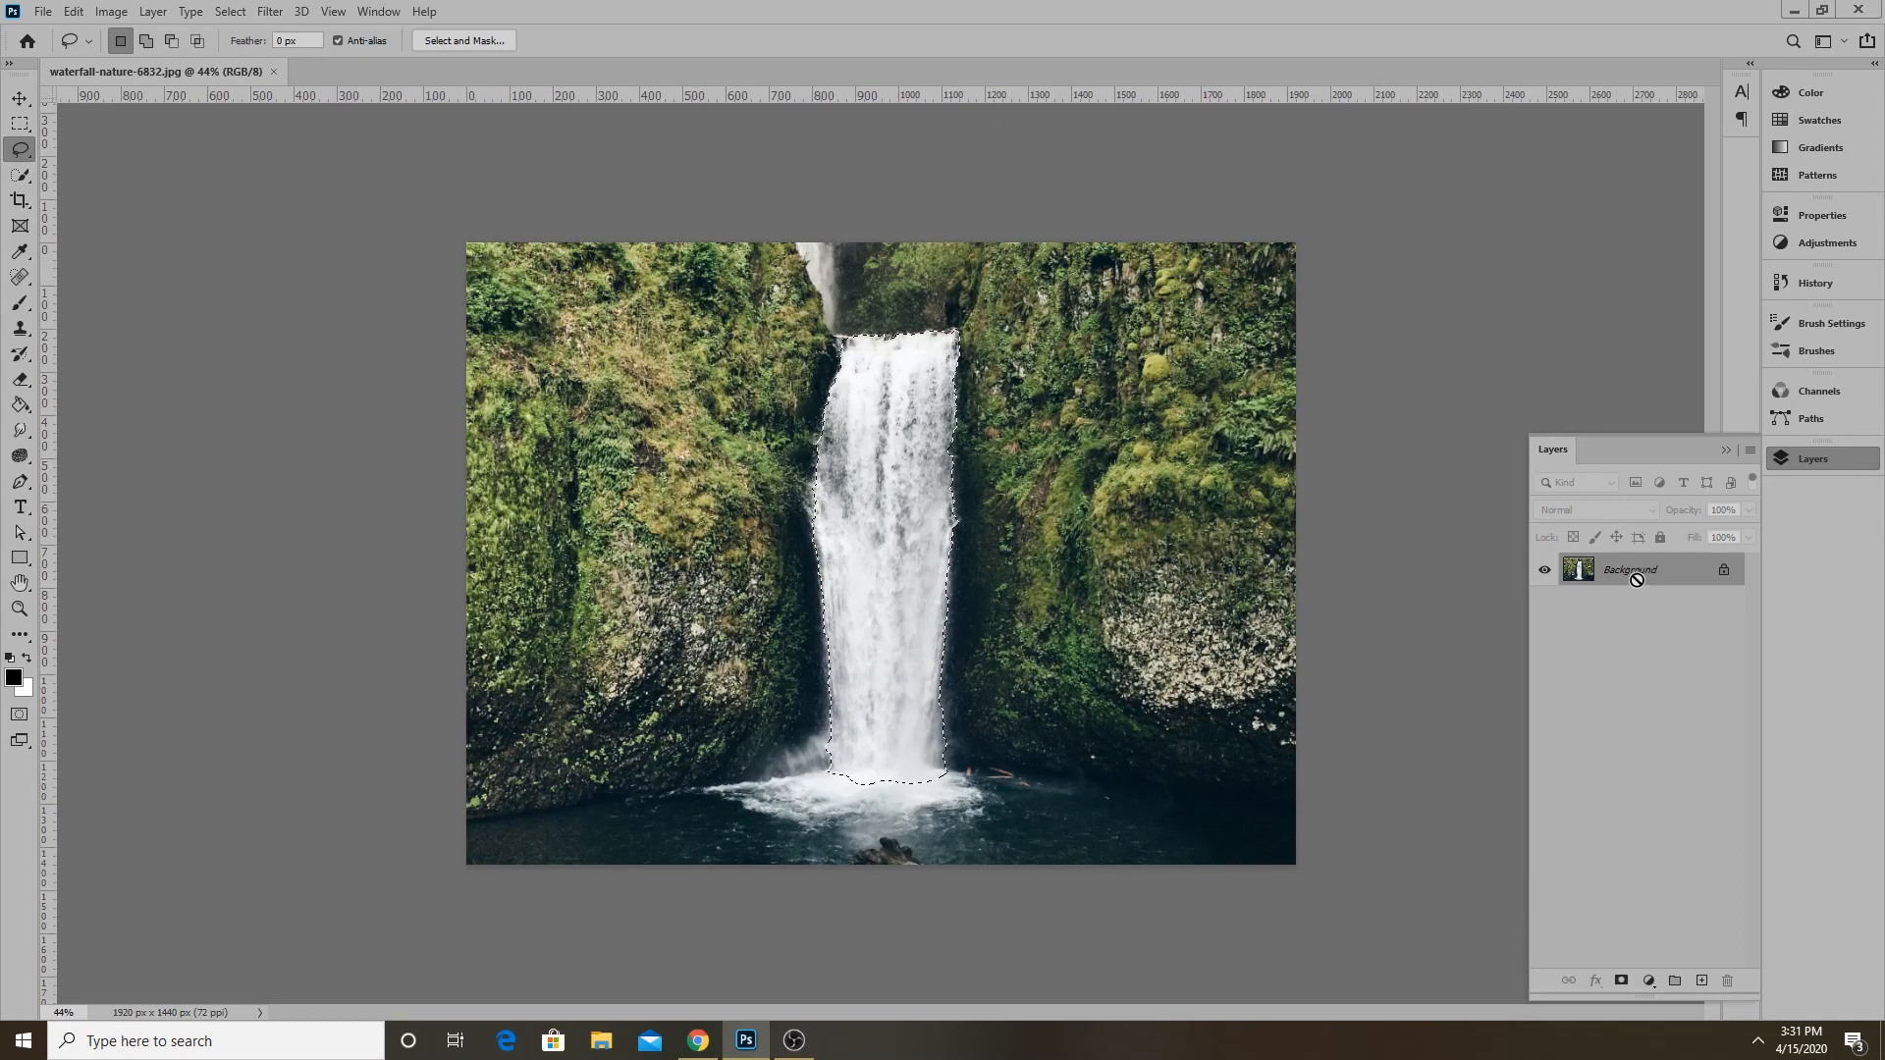
pyautogui.hotkey('ctrl', 'j')
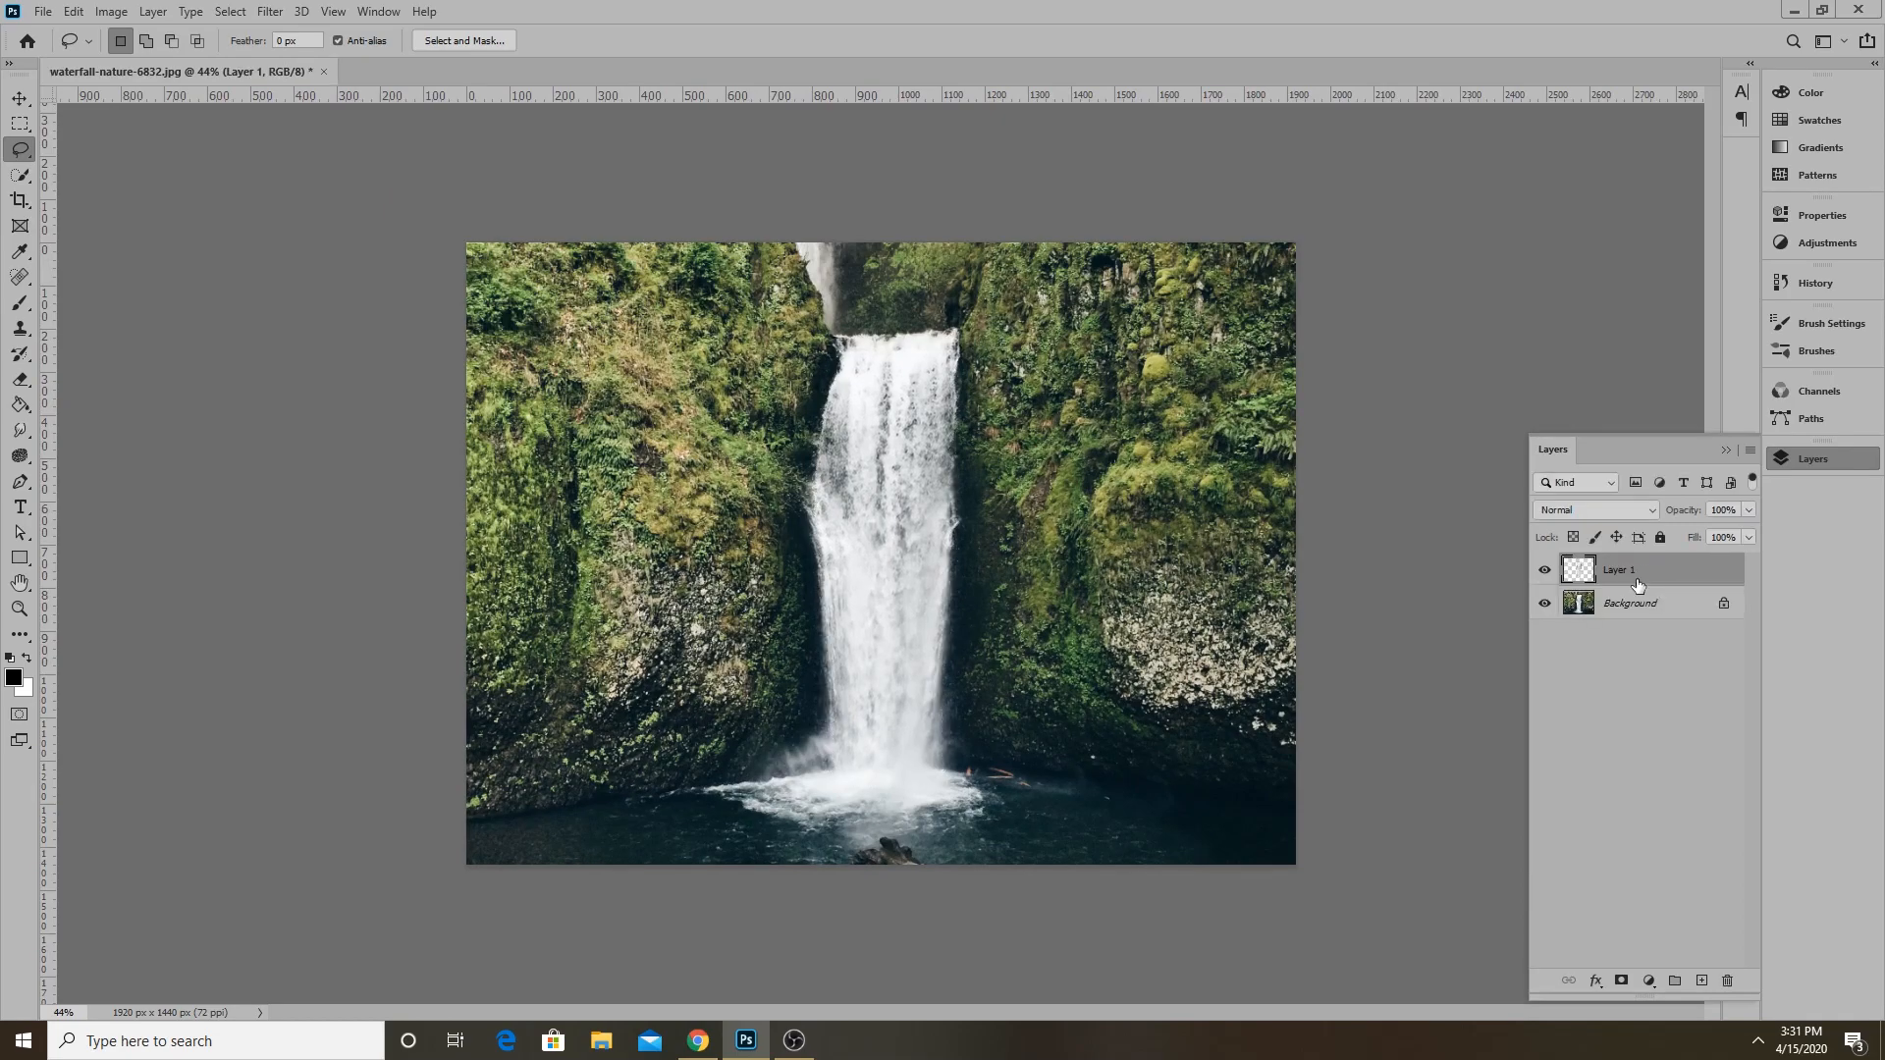
pyautogui.click(1545, 605)
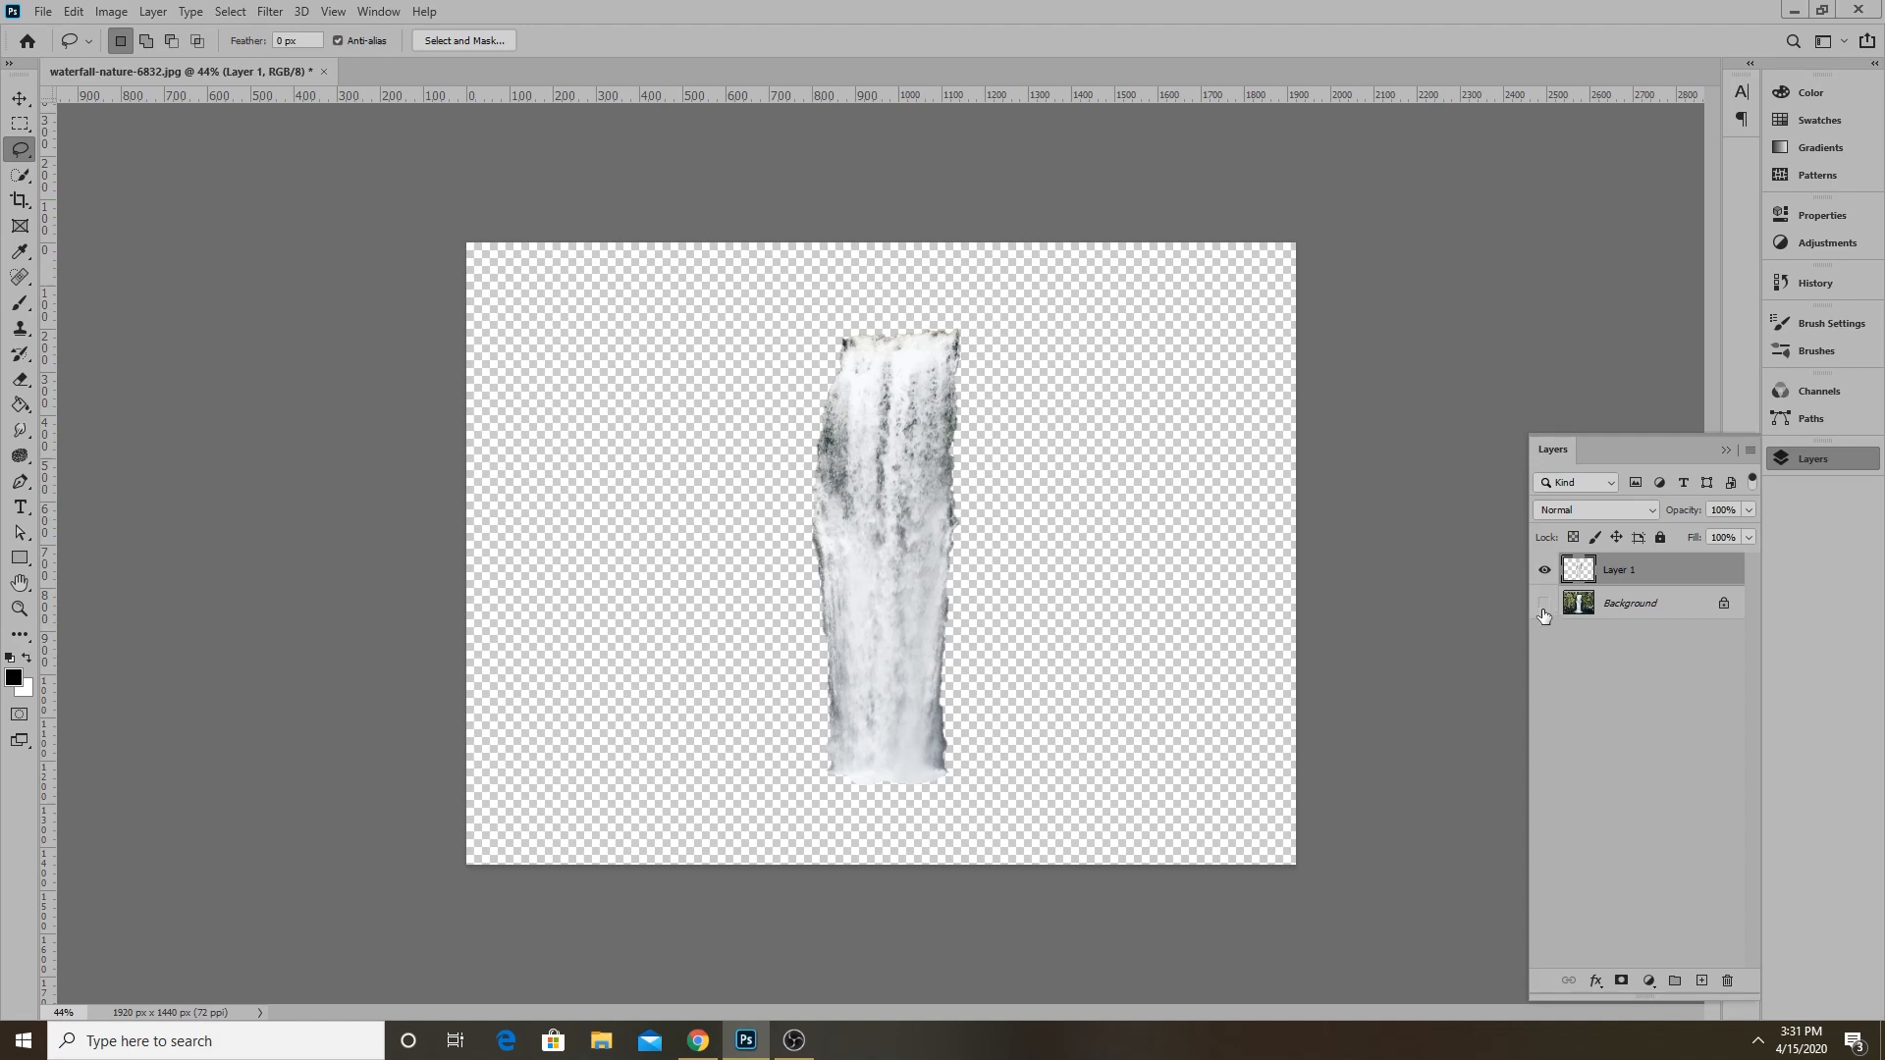
pyautogui.click(1545, 606)
# Try moving the waterfall copy sideways with the Move tool and undo the move.
pyautogui.press('v')
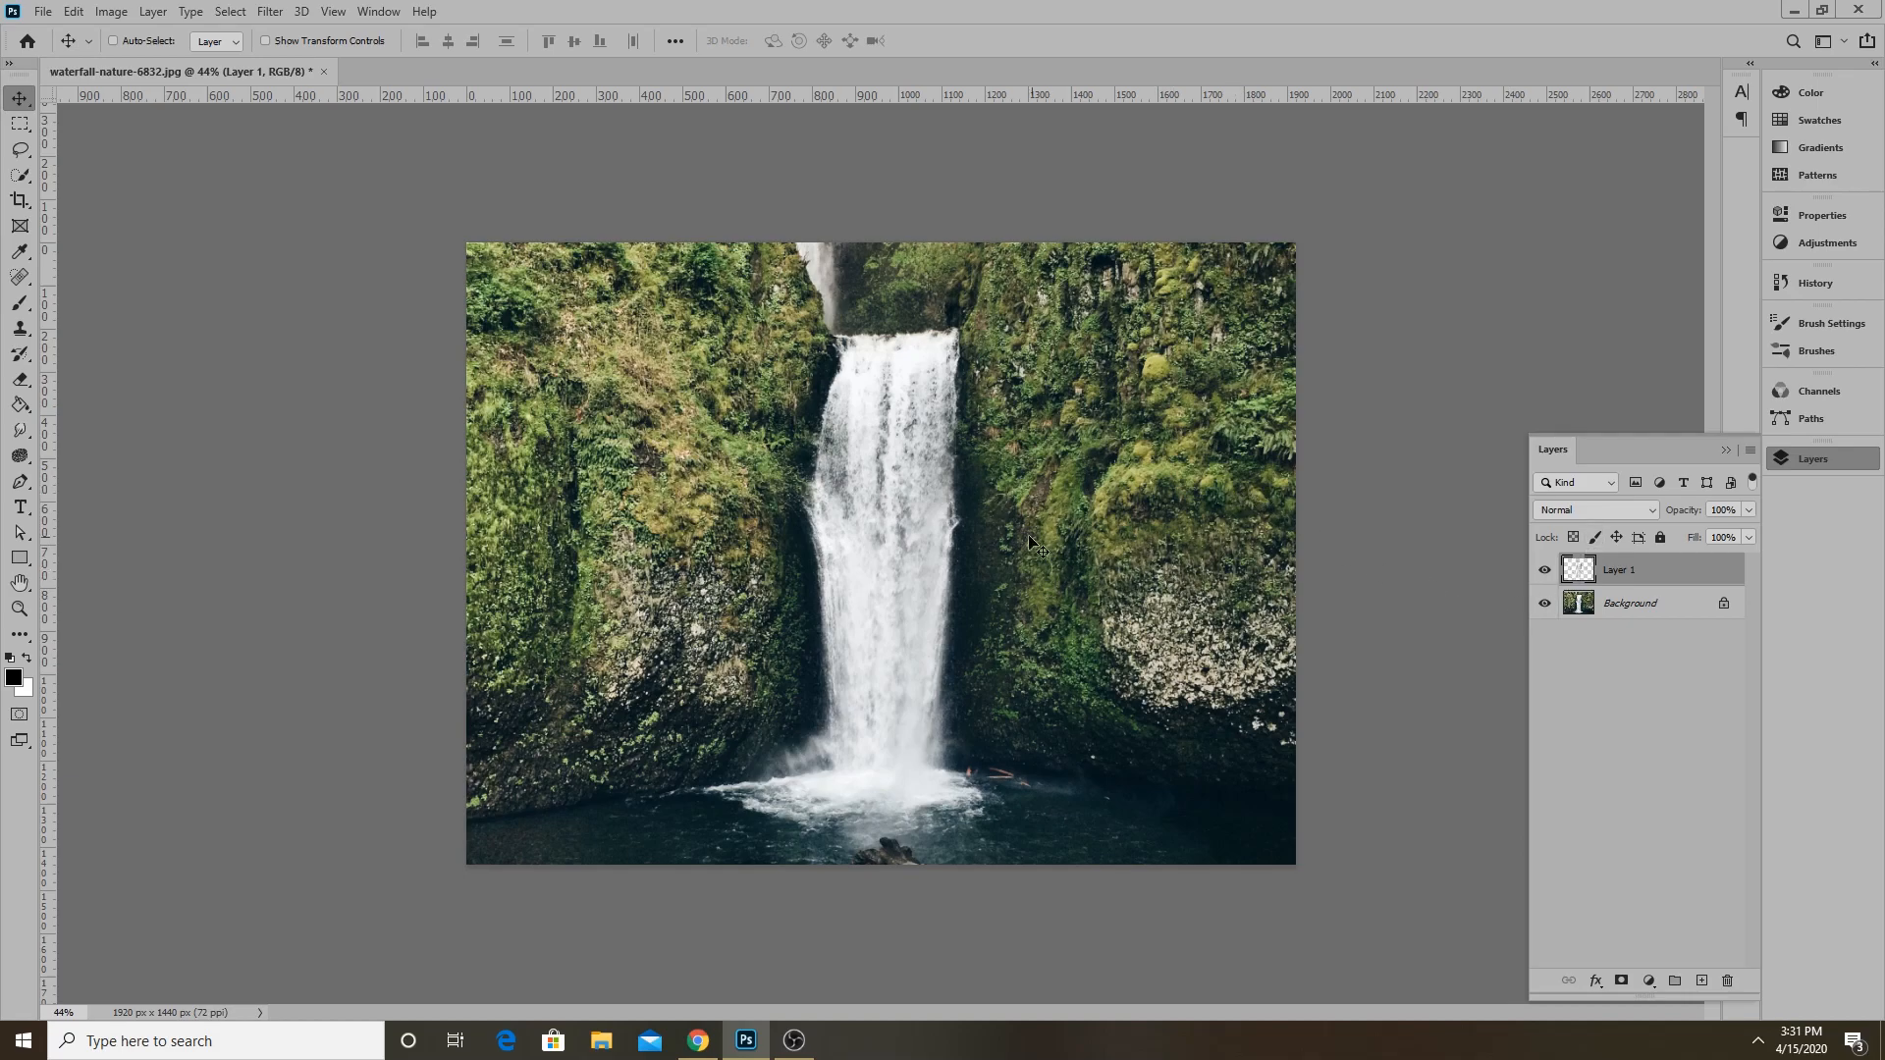
pyautogui.moveTo(919, 536); pyautogui.dragTo(996, 535)
pyautogui.hotkey('ctrl', 'z')
pyautogui.rightClick(1647, 577)
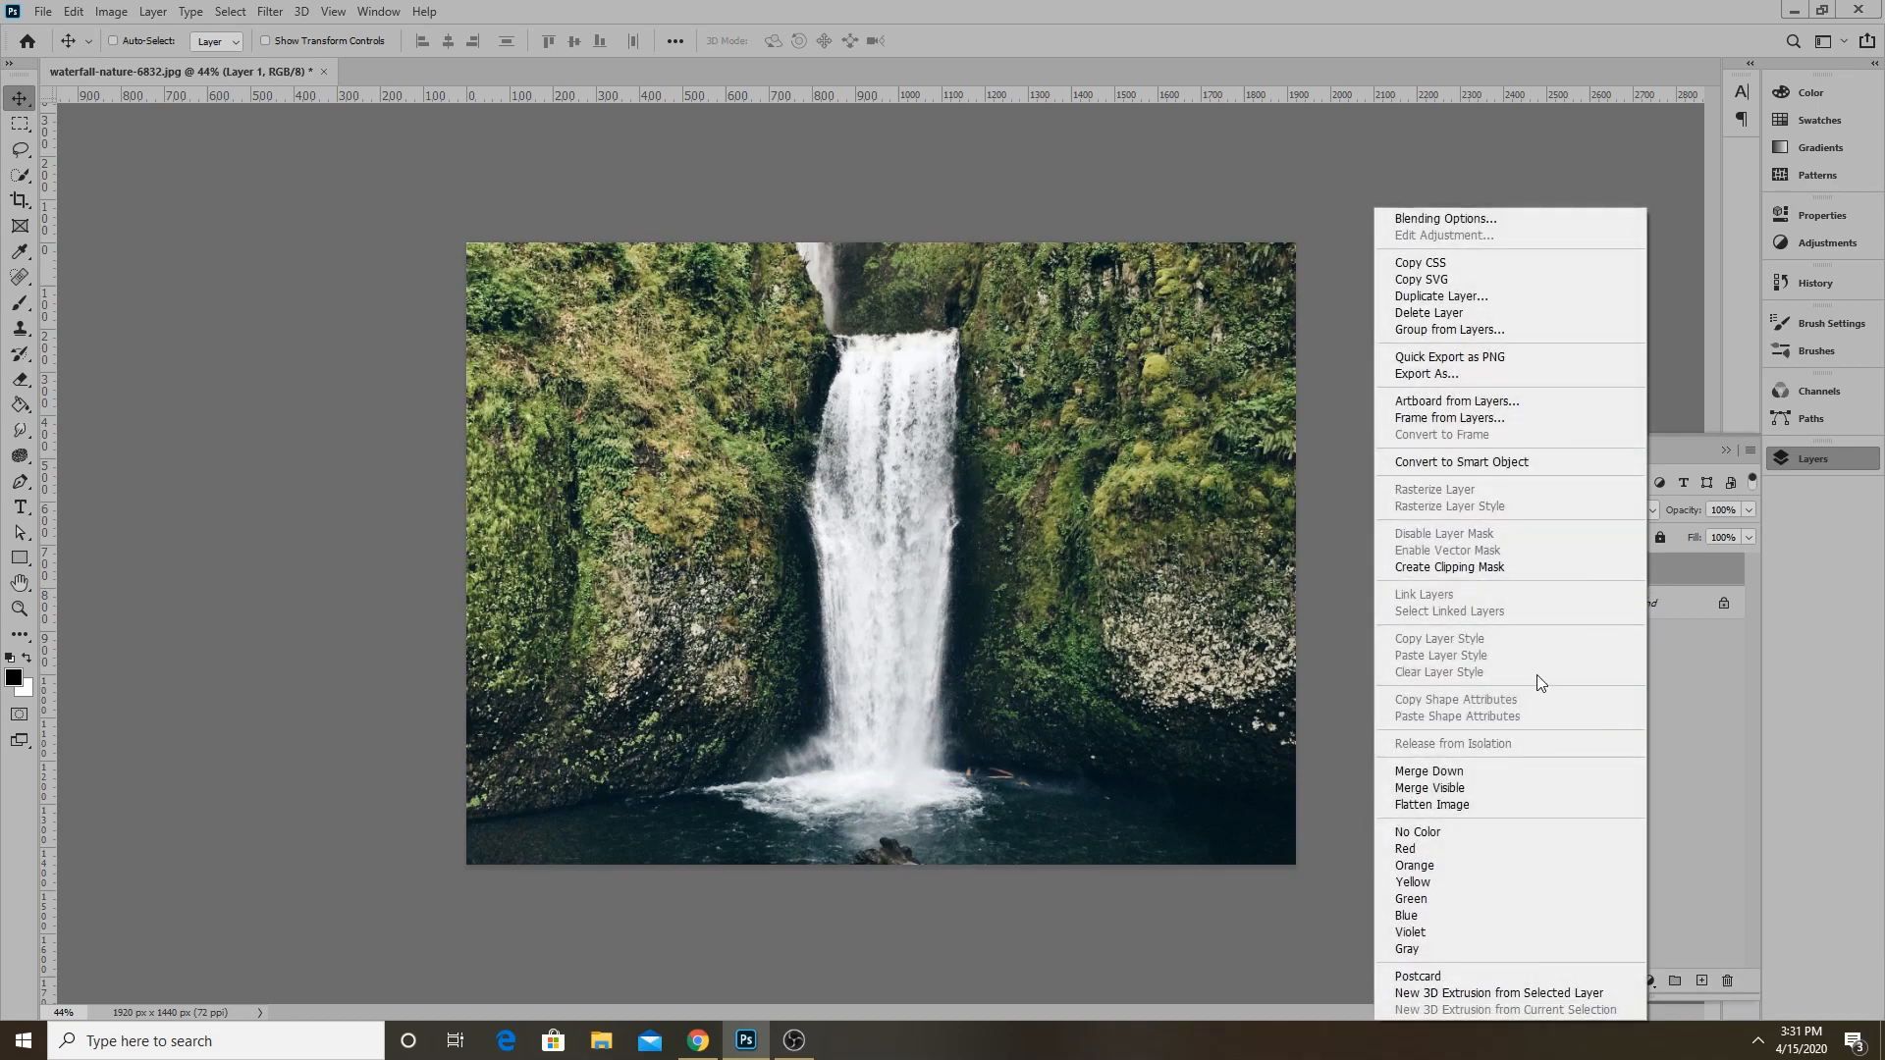
pyautogui.click(1514, 469)
# Show the Timeline panel and enlarge it for more working height.
pyautogui.click(378, 10)
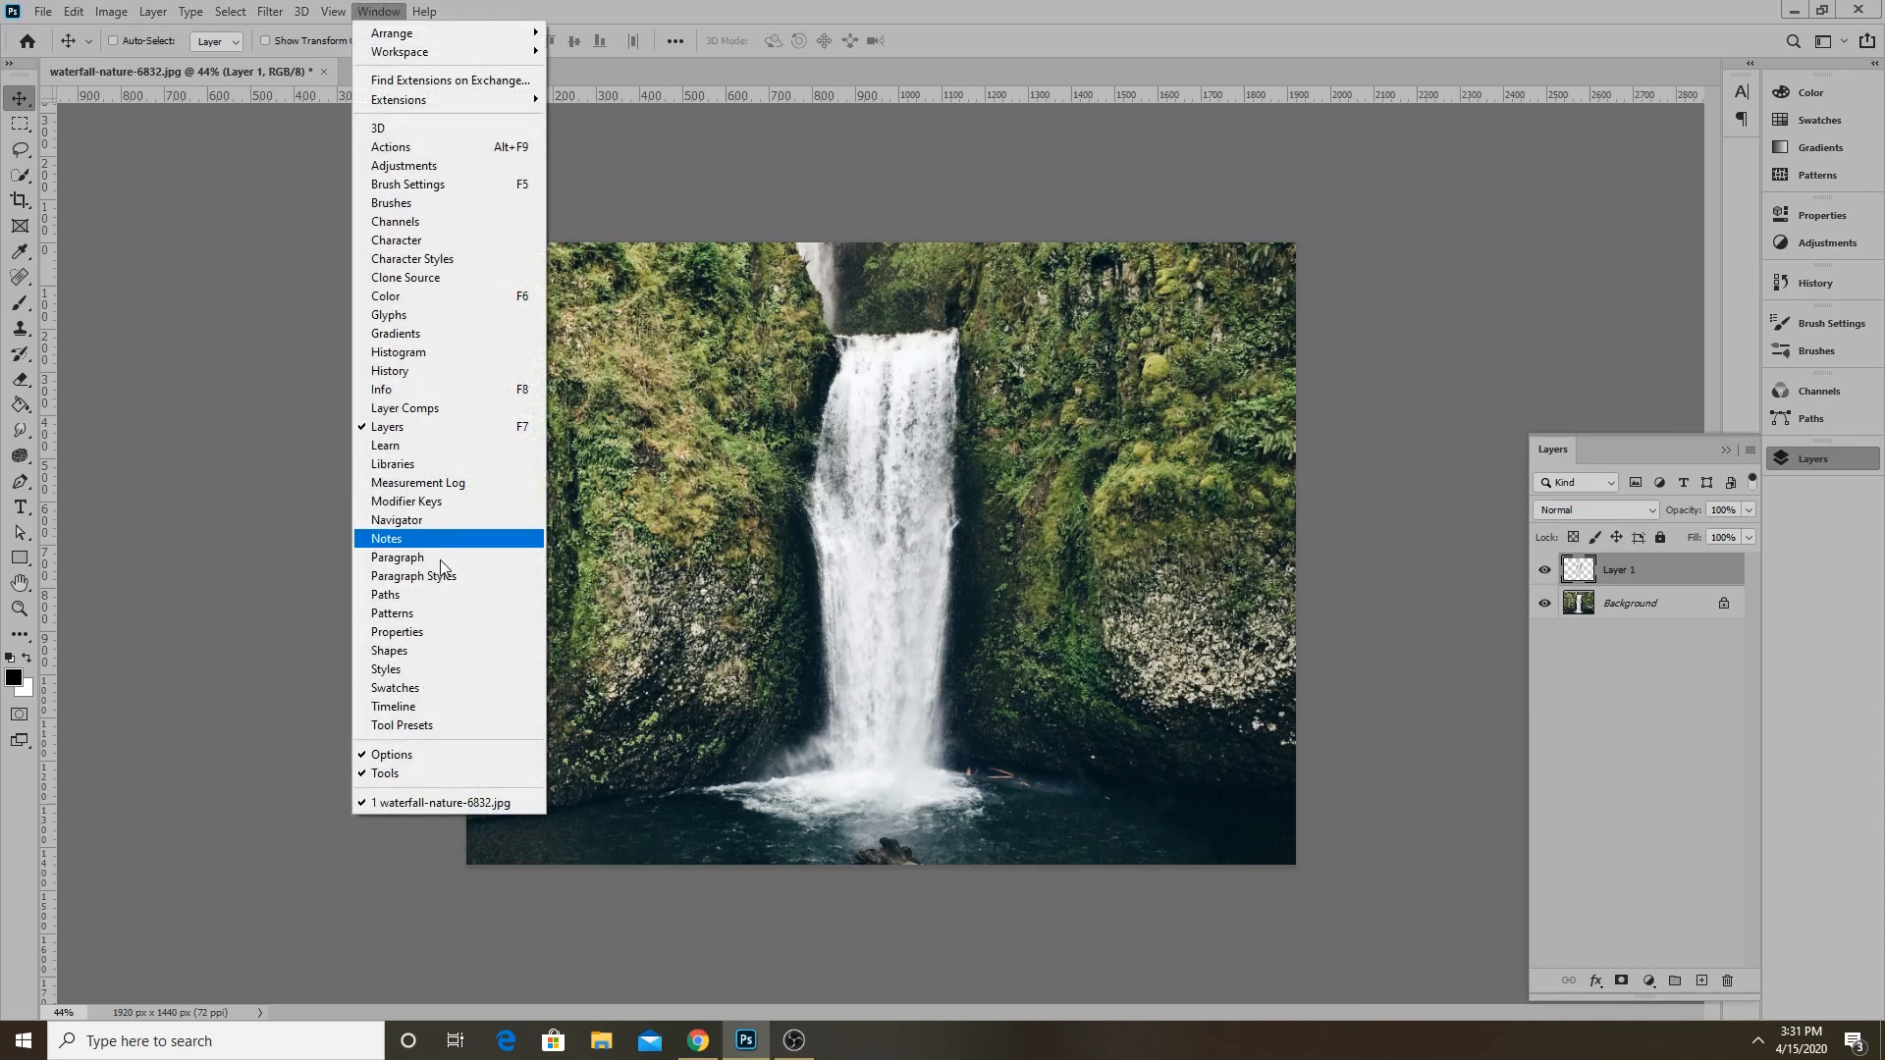
pyautogui.click(442, 703)
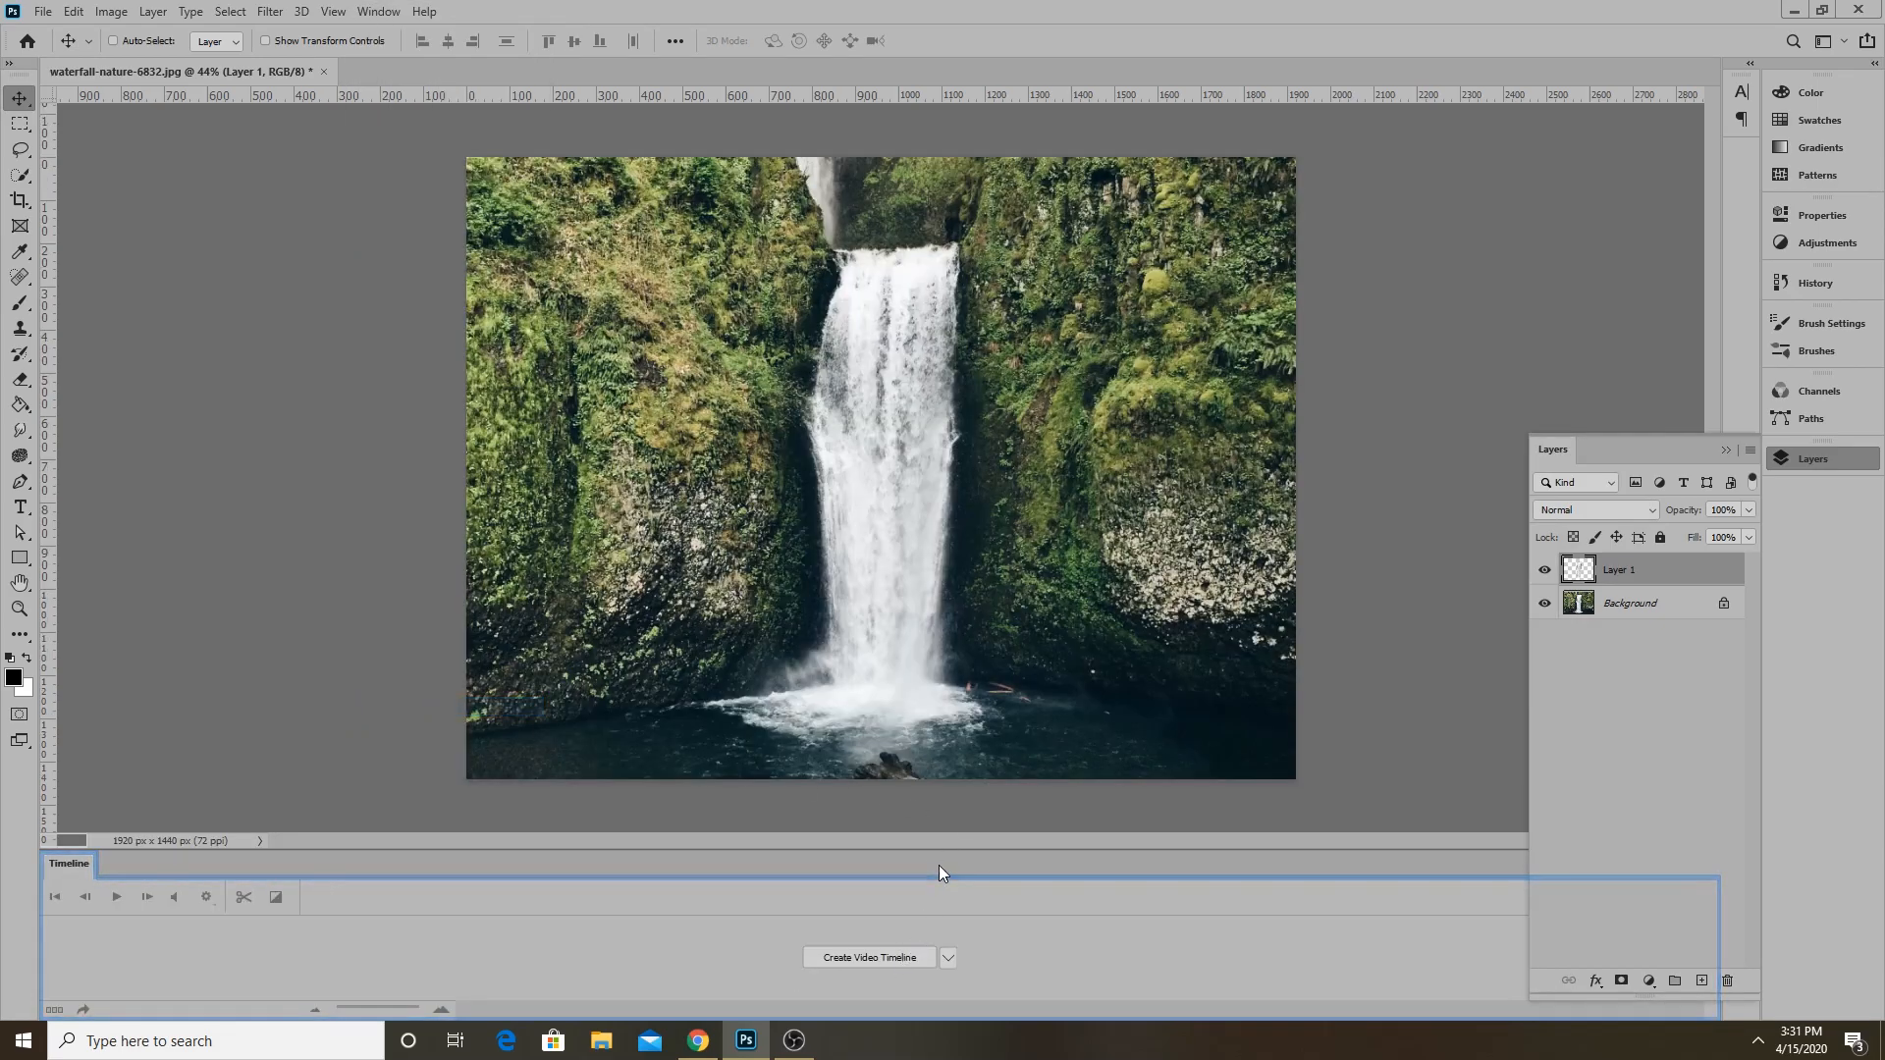
pyautogui.moveTo(940, 850); pyautogui.dragTo(941, 695)
# Create a video timeline, expand Layer 1's track to its animation properties, and reduce the timeline's height.
pyautogui.click(867, 874)
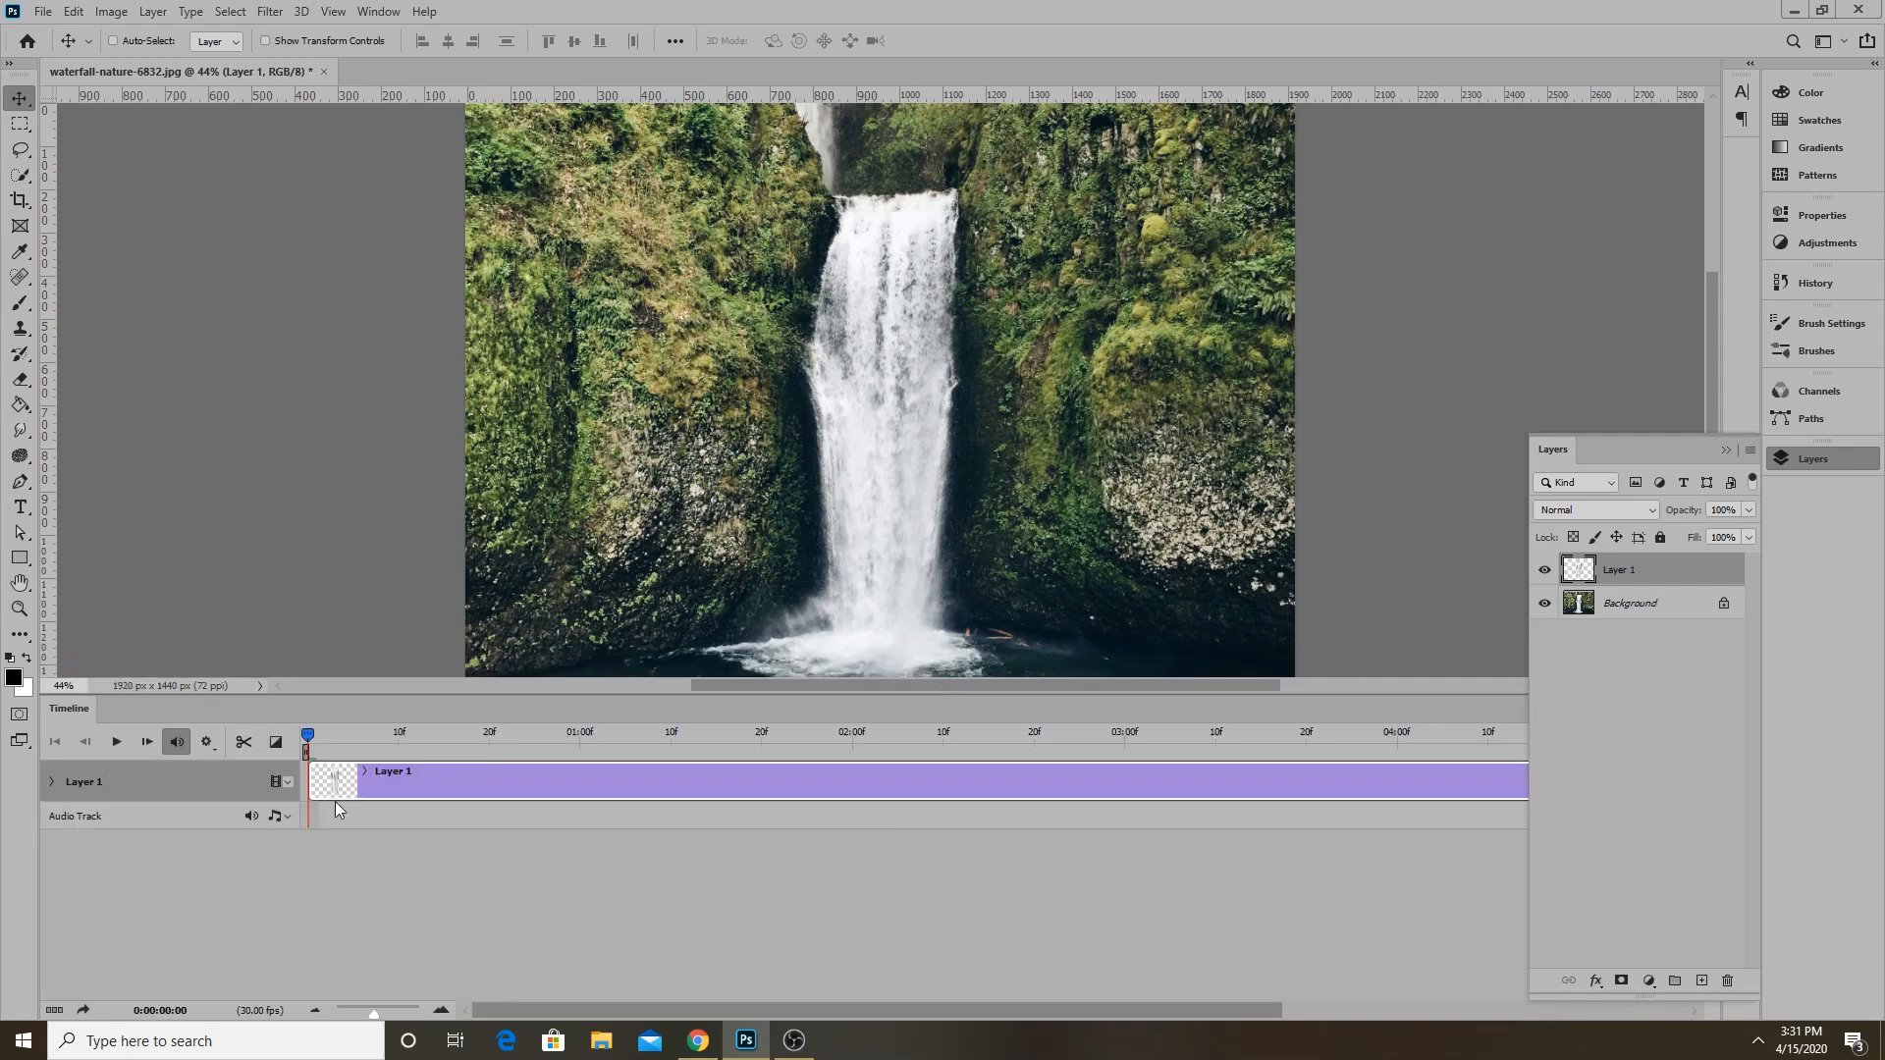
pyautogui.hotkey('ctrl', 'z')
pyautogui.click(868, 880)
pyautogui.click(53, 782)
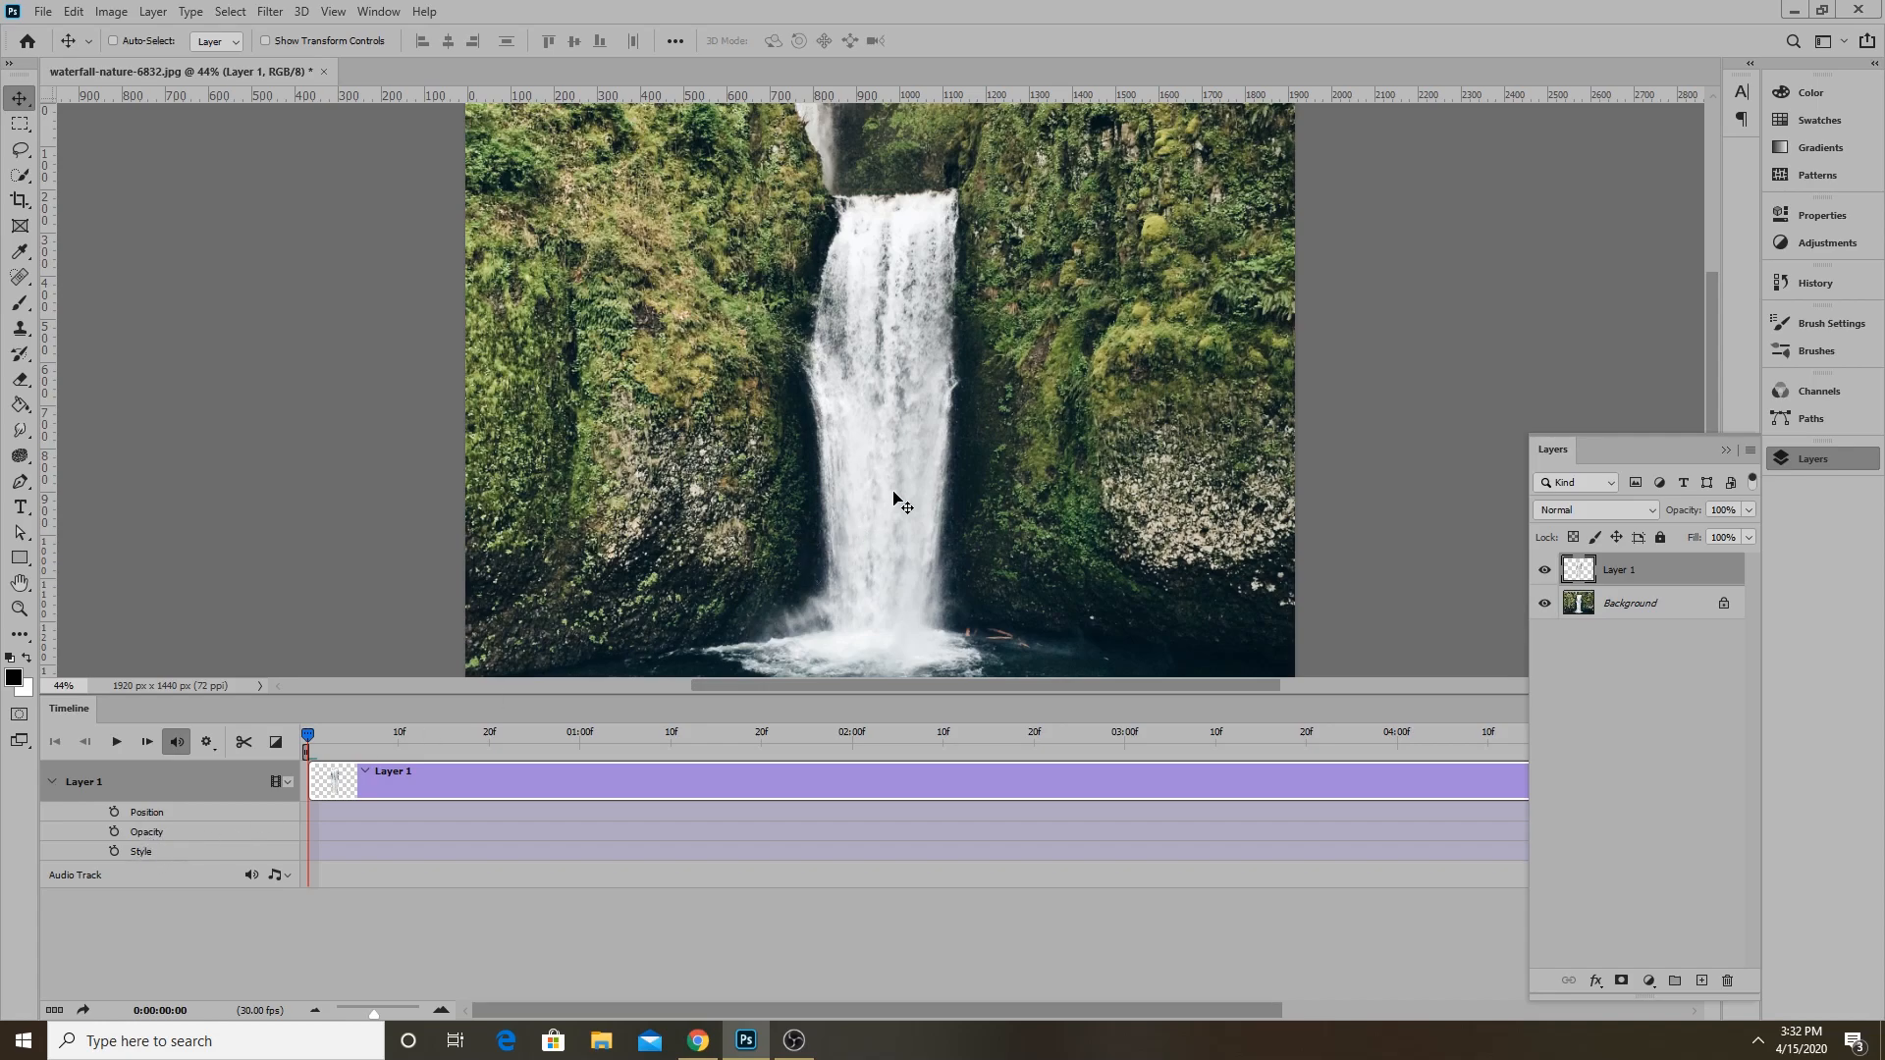
pyautogui.moveTo(910, 694); pyautogui.dragTo(910, 775)
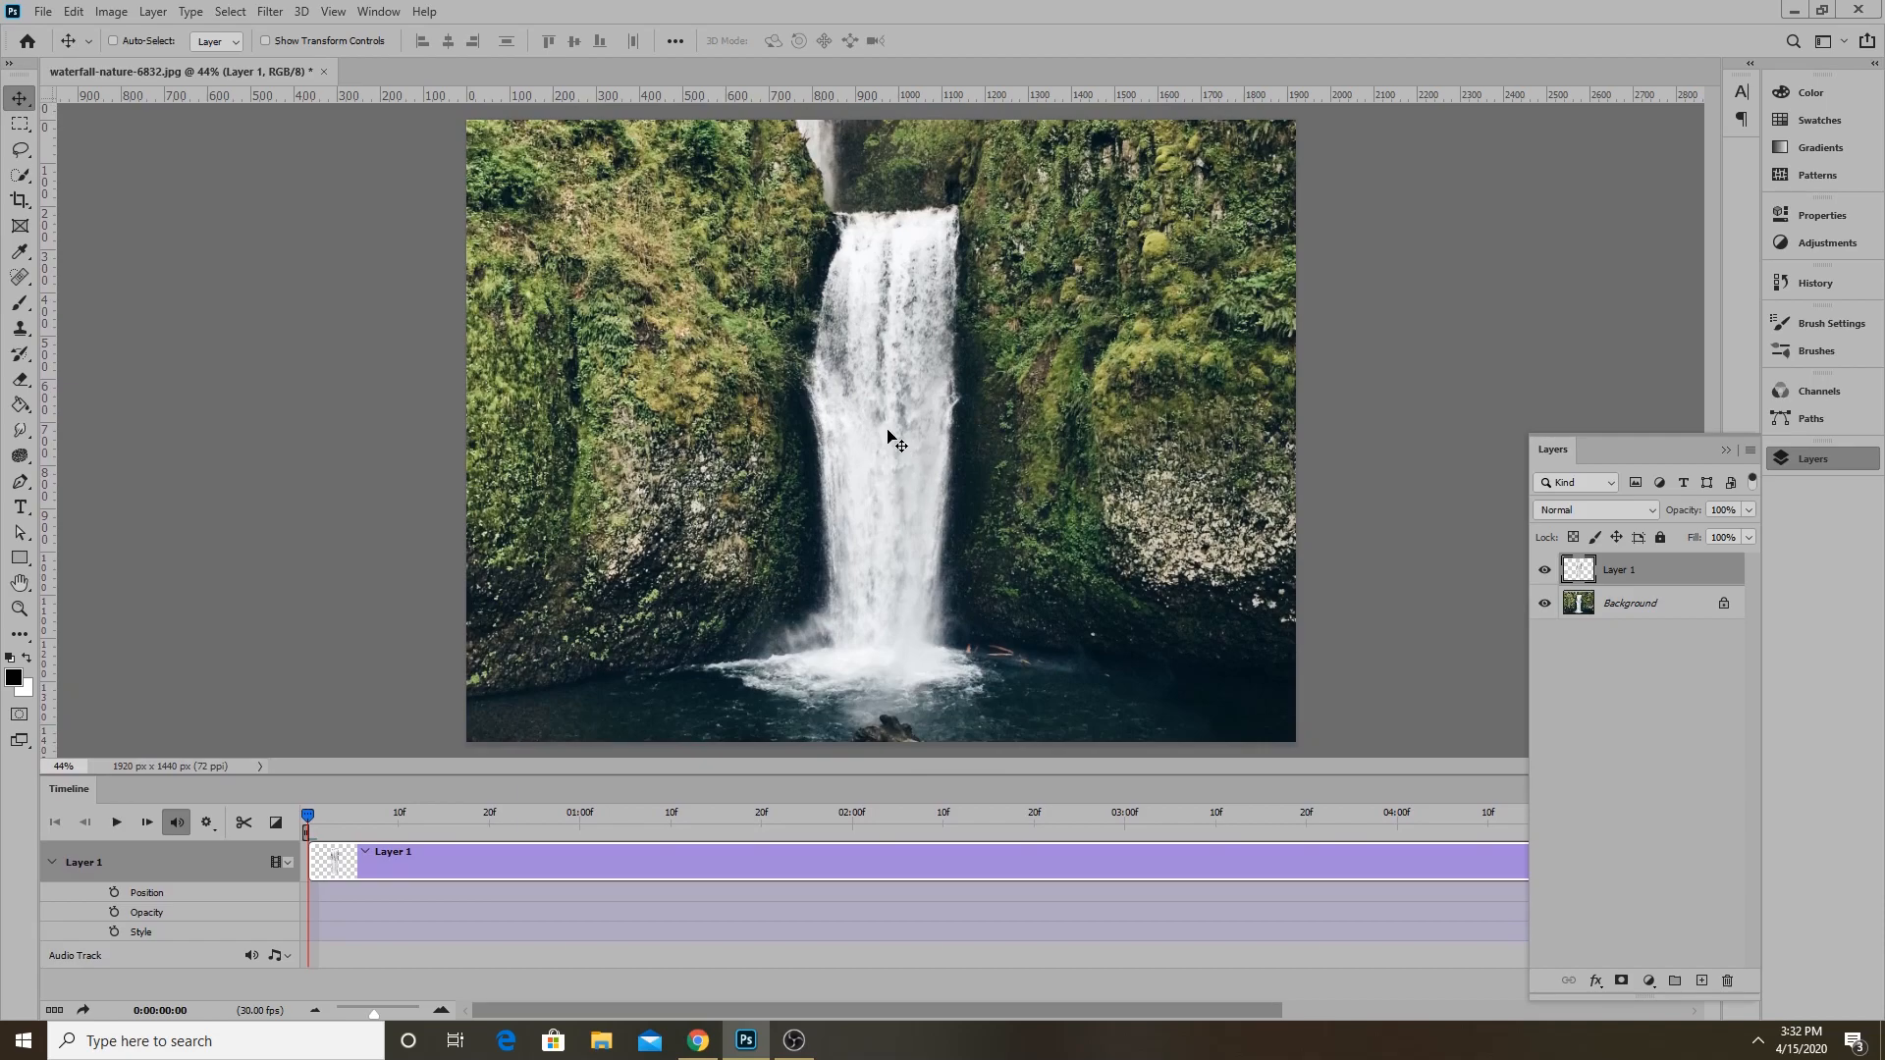
# Try moving the waterfall layer downward and undo it, and try stretching it downward with Free Transform.
pyautogui.moveTo(882, 411); pyautogui.dragTo(889, 499)
pyautogui.hotkey('ctrl', 'z')
pyautogui.click(78, 11)
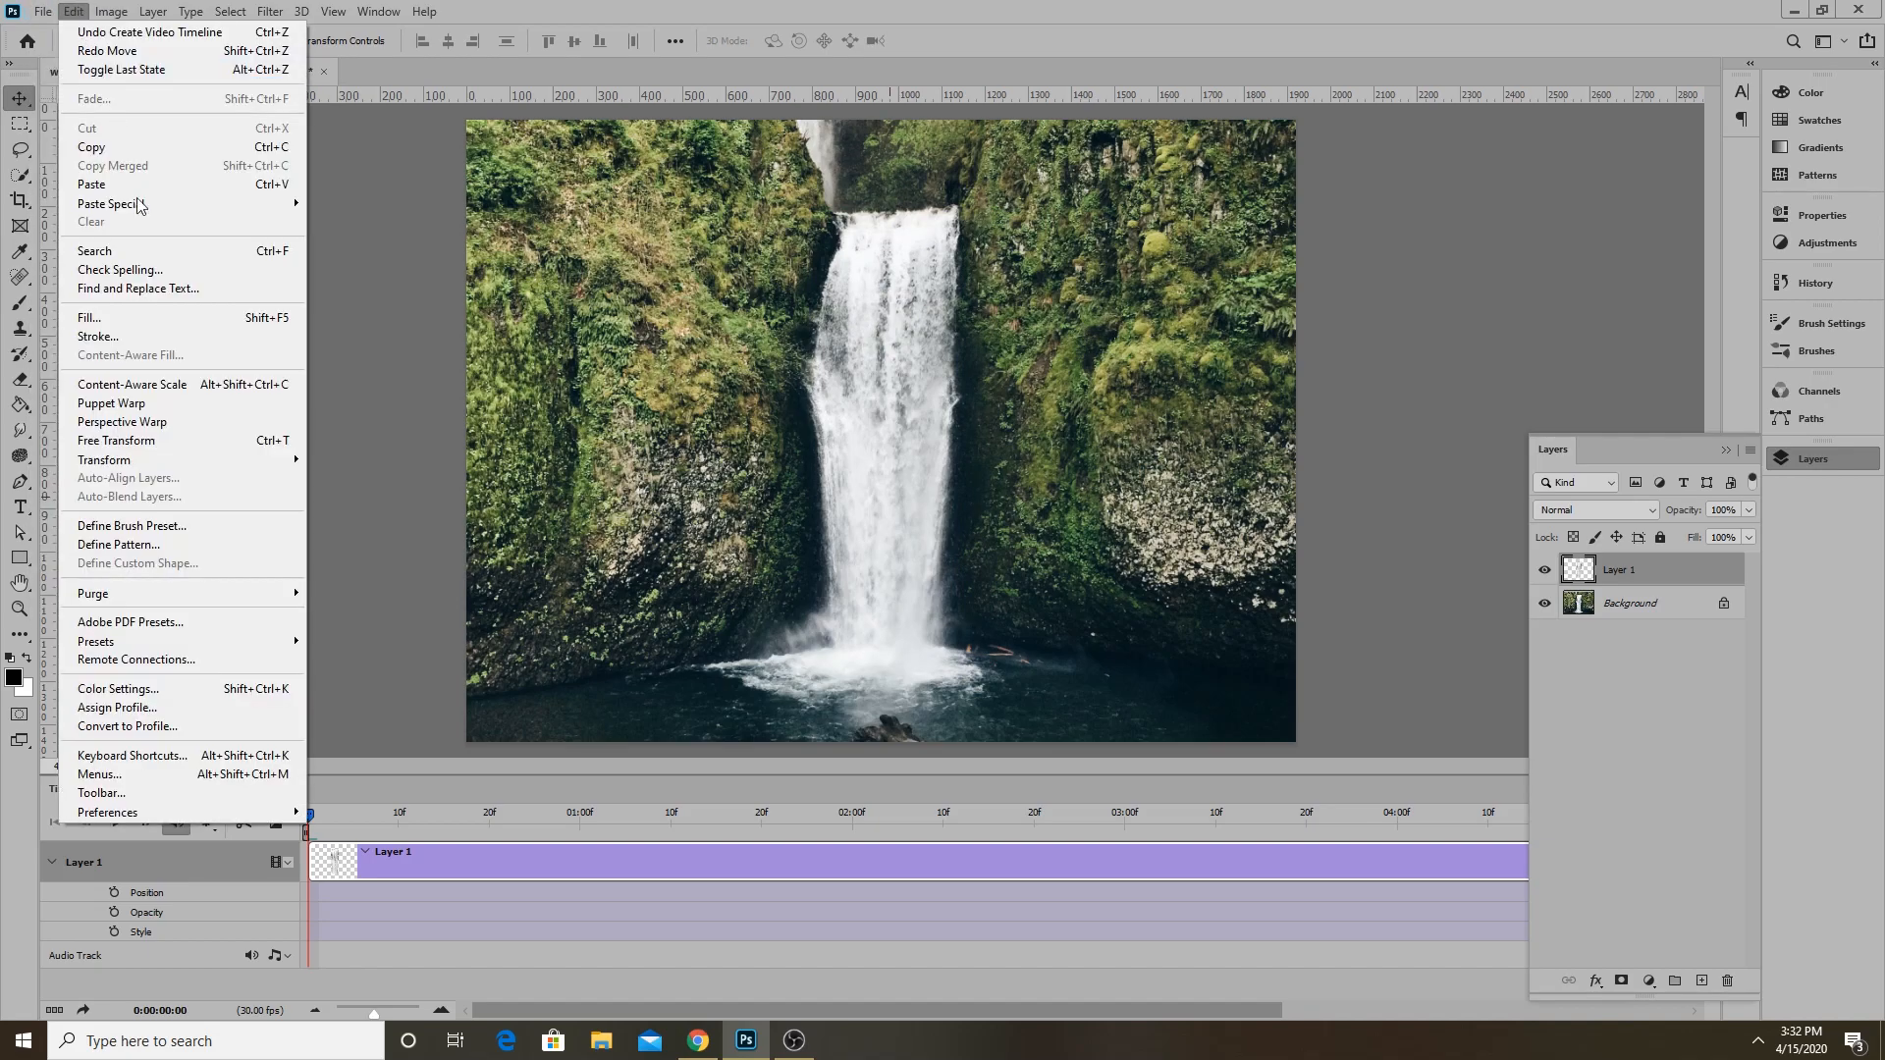
pyautogui.click(152, 440)
pyautogui.moveTo(878, 667); pyautogui.dragTo(883, 746)
pyautogui.click(972, 41)
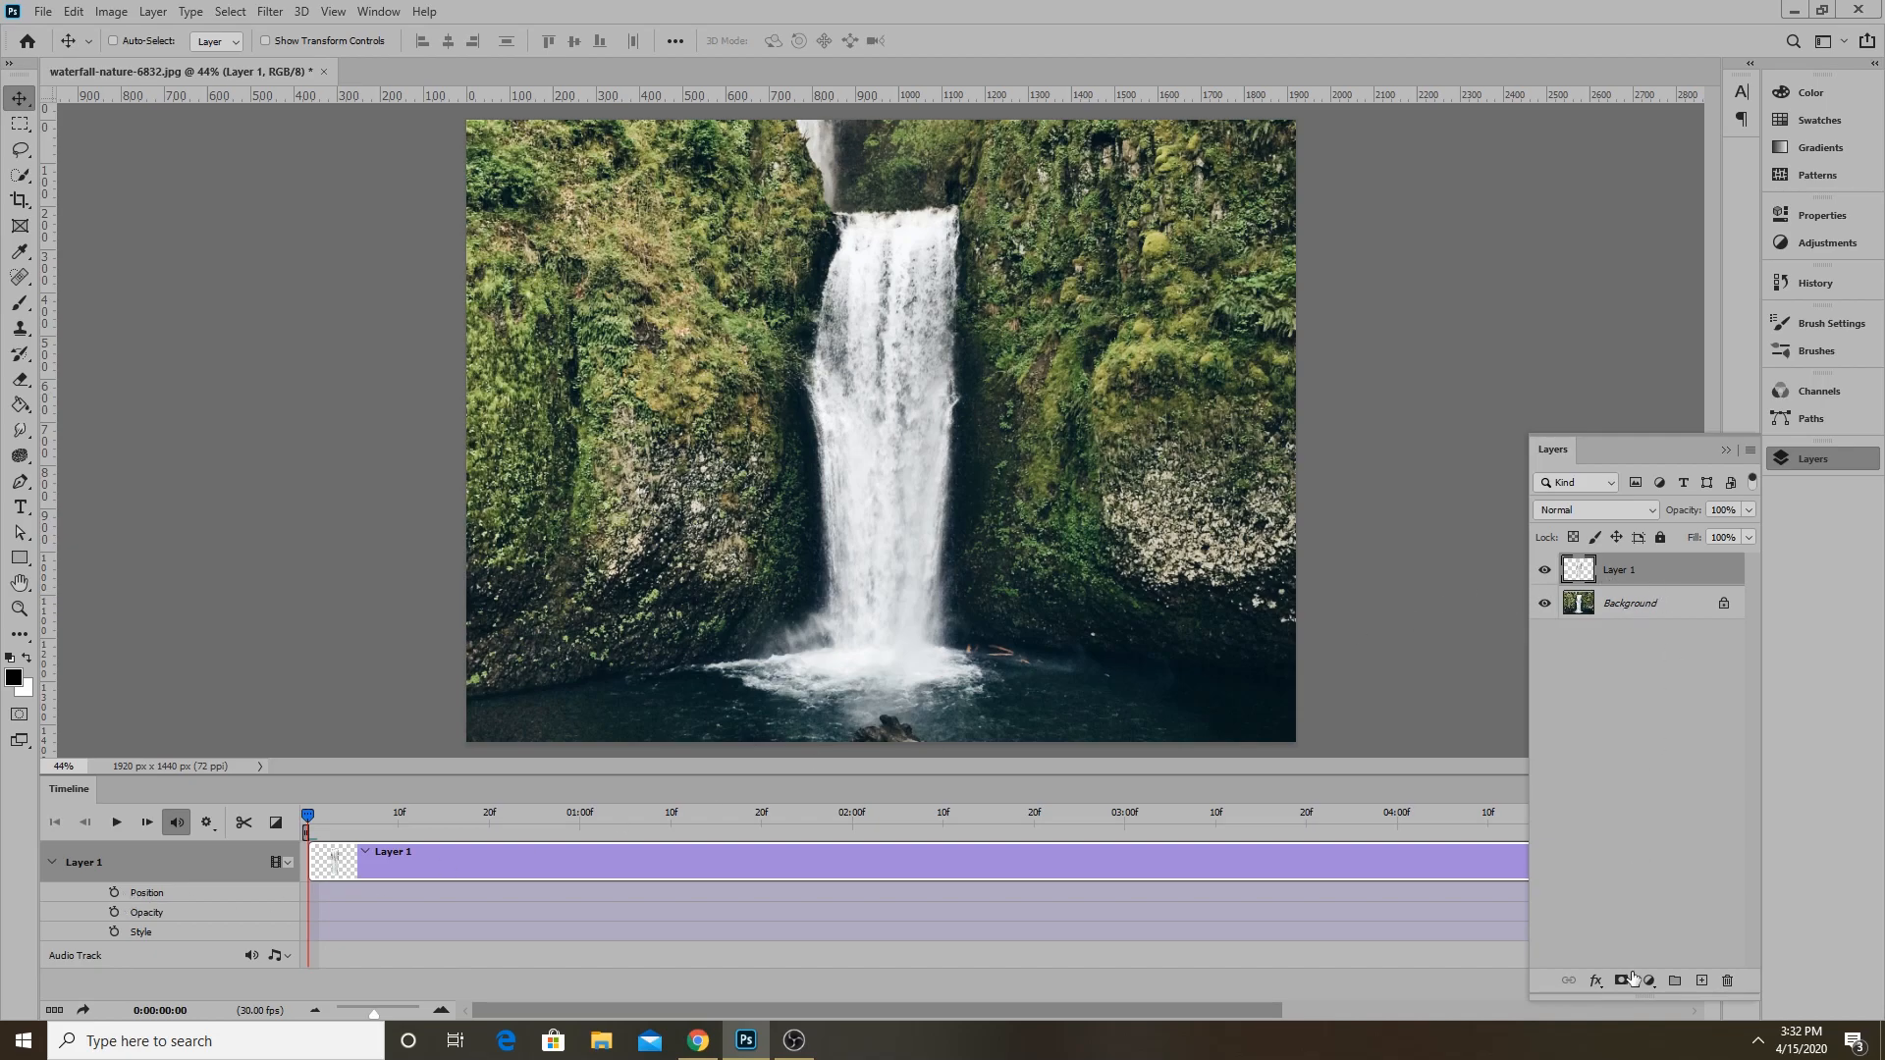
# Convert Layer 1 to a Smart Object so its track offers Transform keyframes, and collapse the Layers panel.
pyautogui.rightClick(1675, 569)
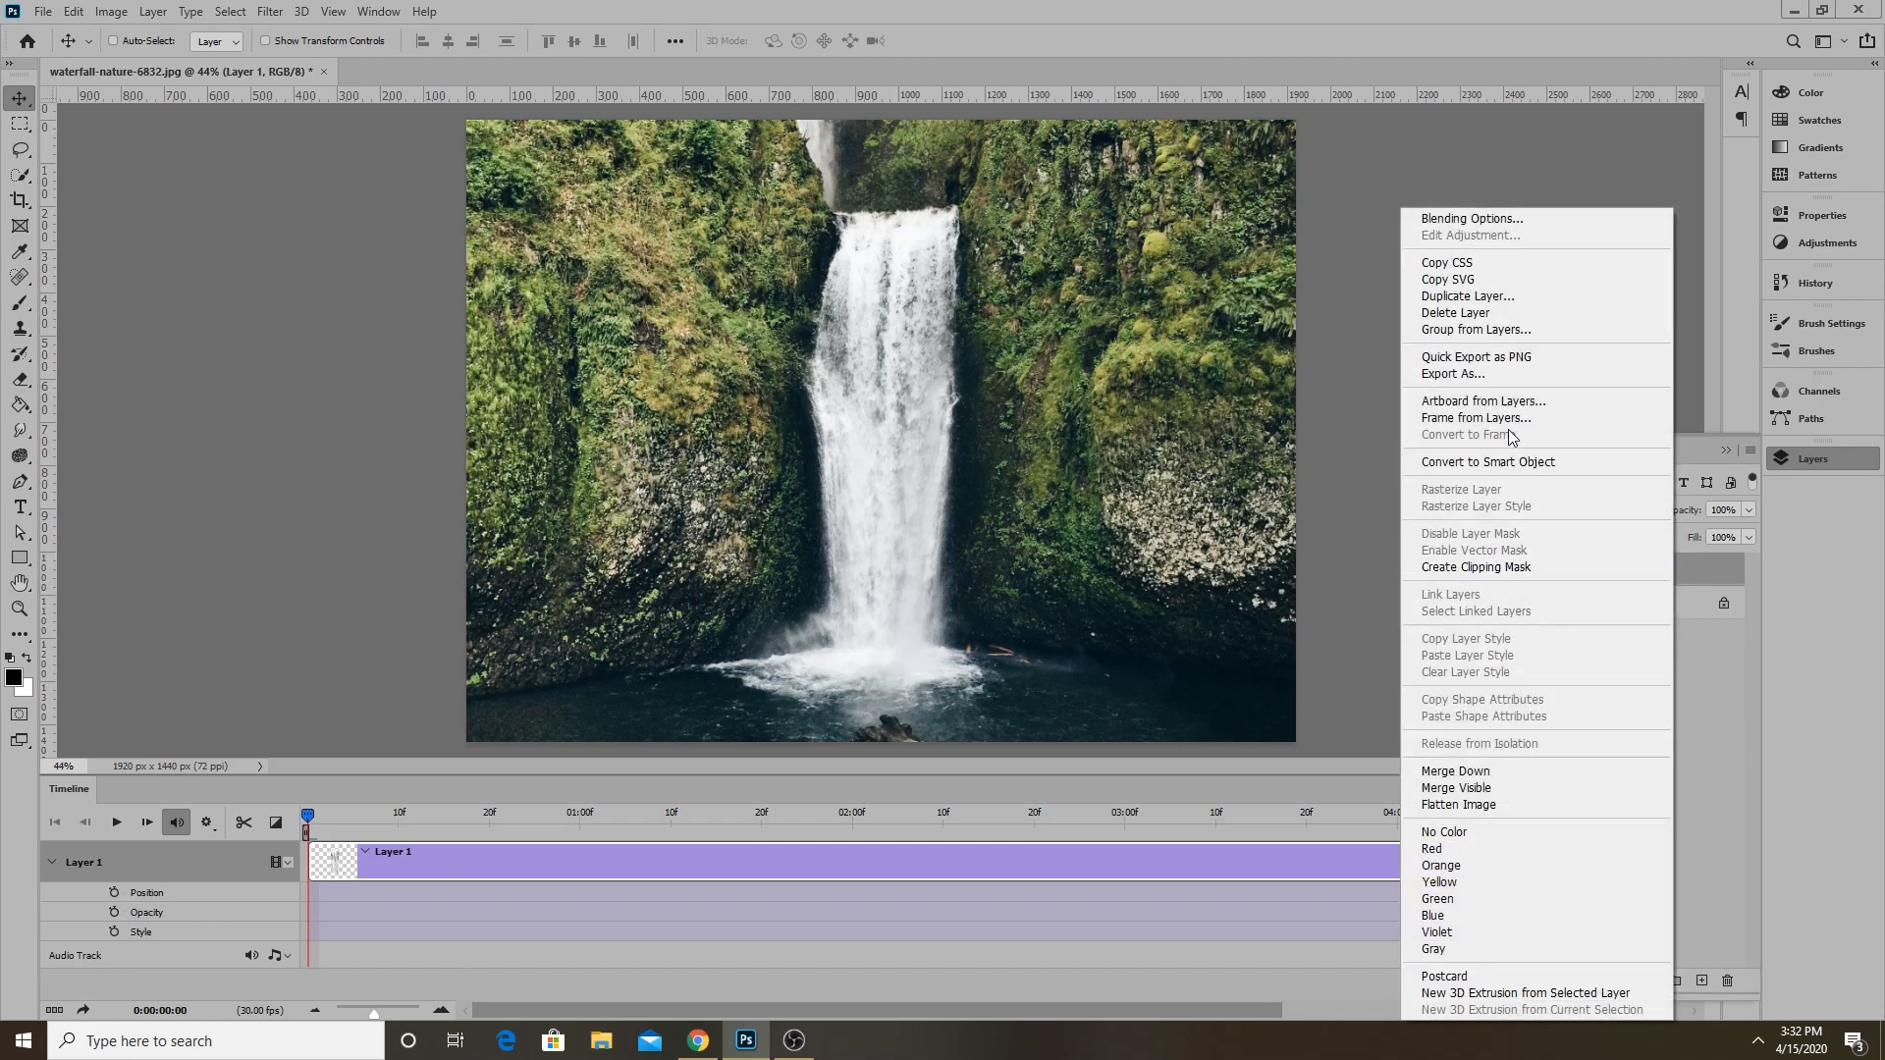
pyautogui.click(1510, 459)
pyautogui.click(52, 862)
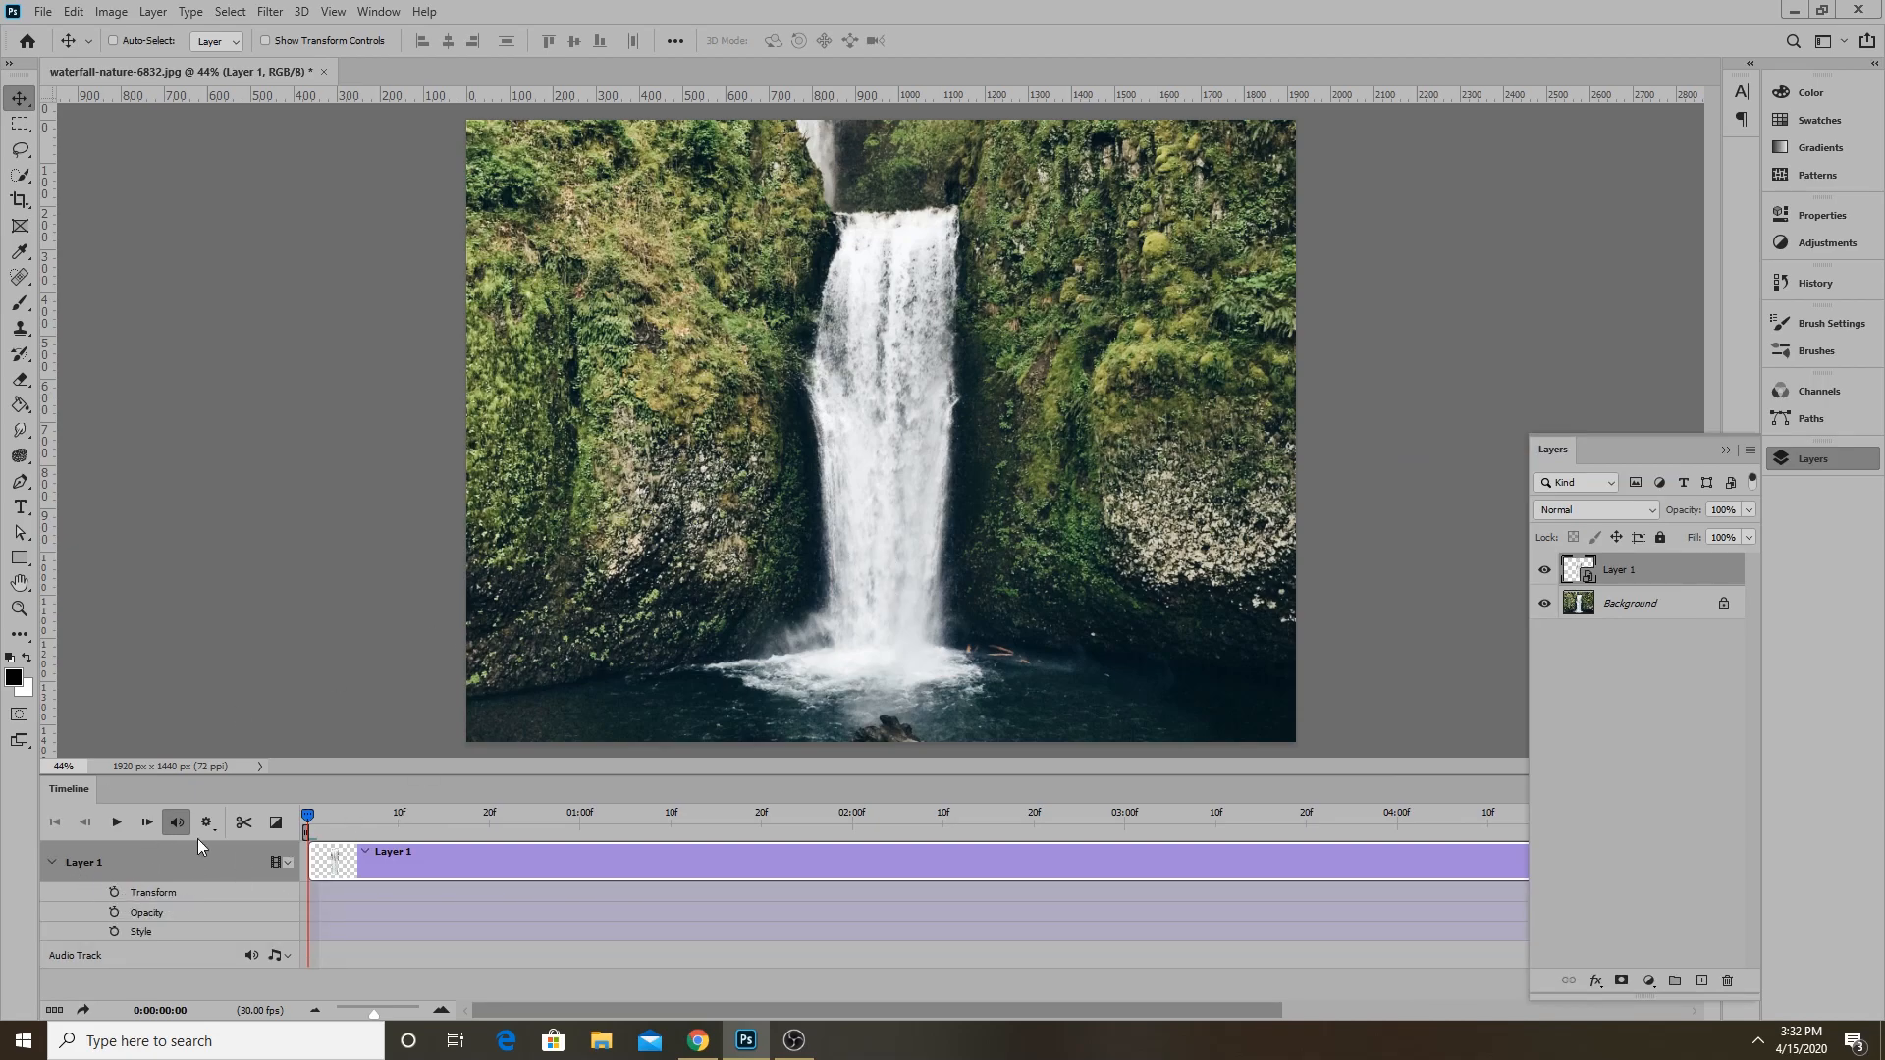
pyautogui.click(1727, 450)
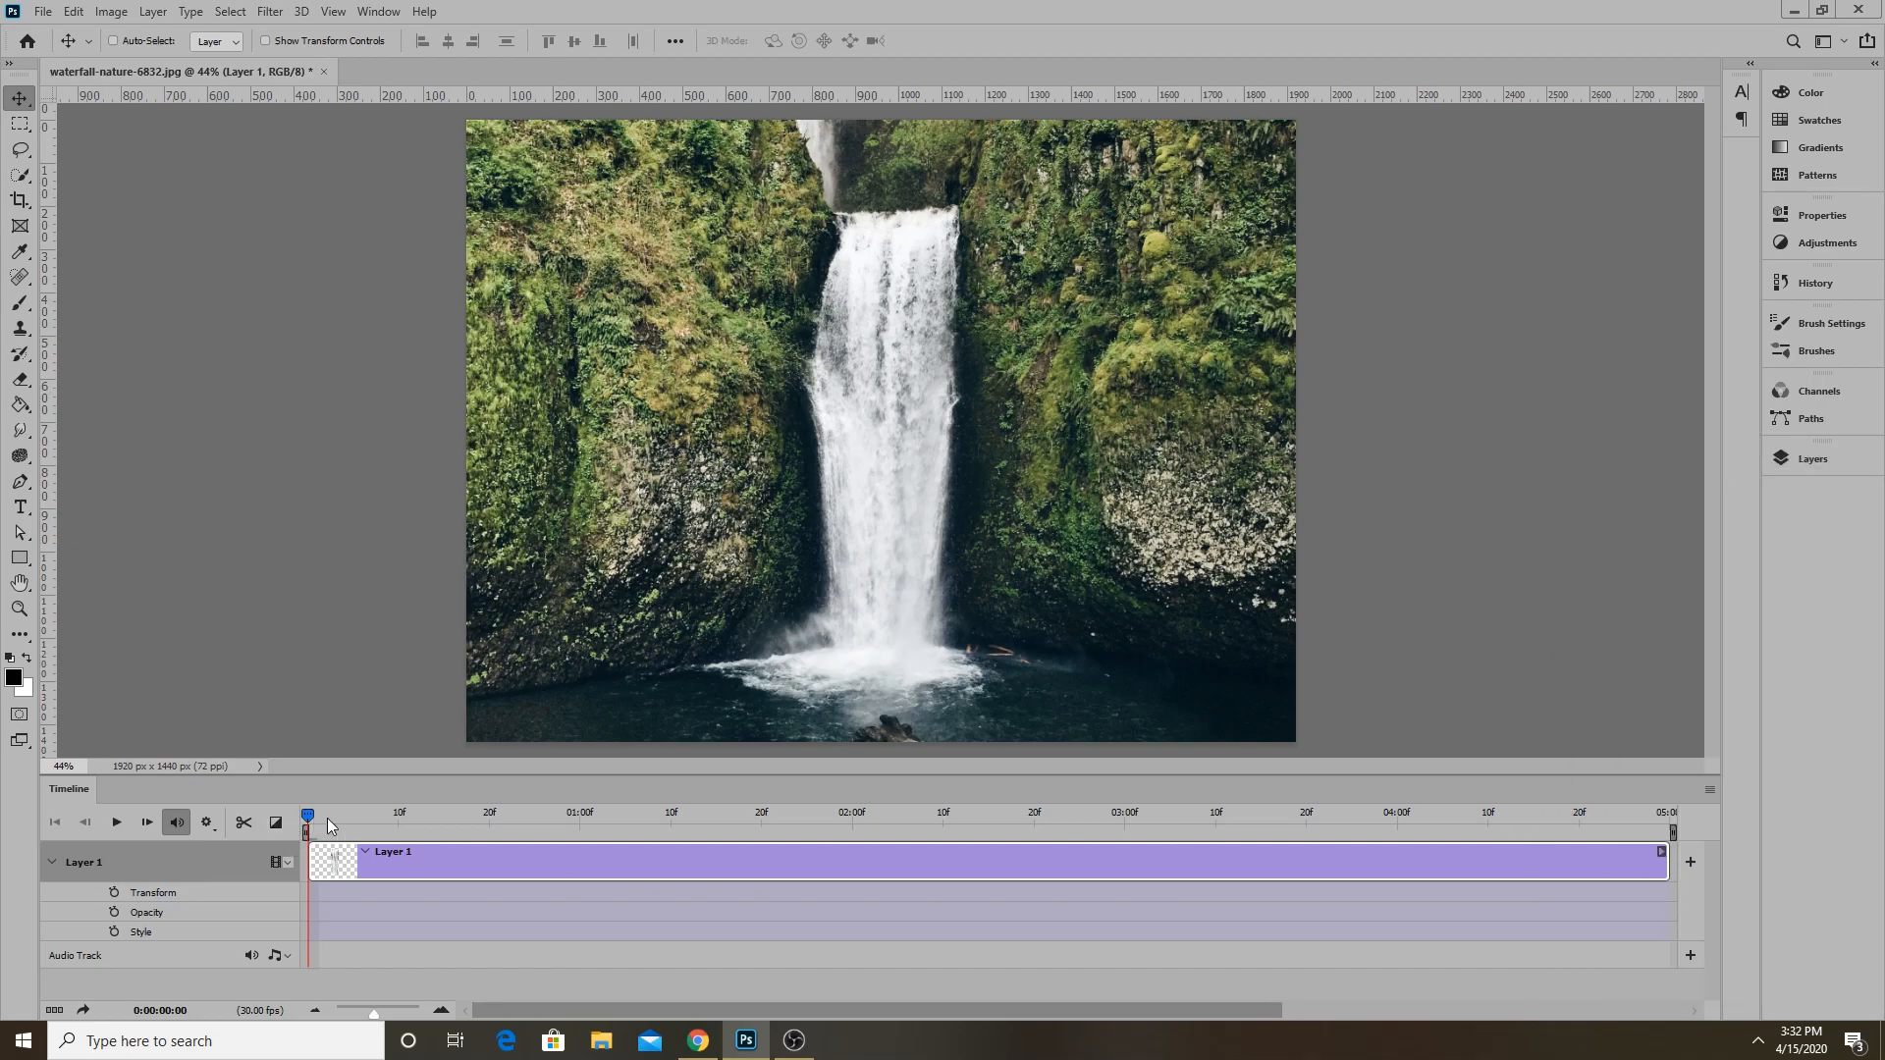
# Scrub and play the timeline from the first frame to preview the clip.
pyautogui.click(435, 815)
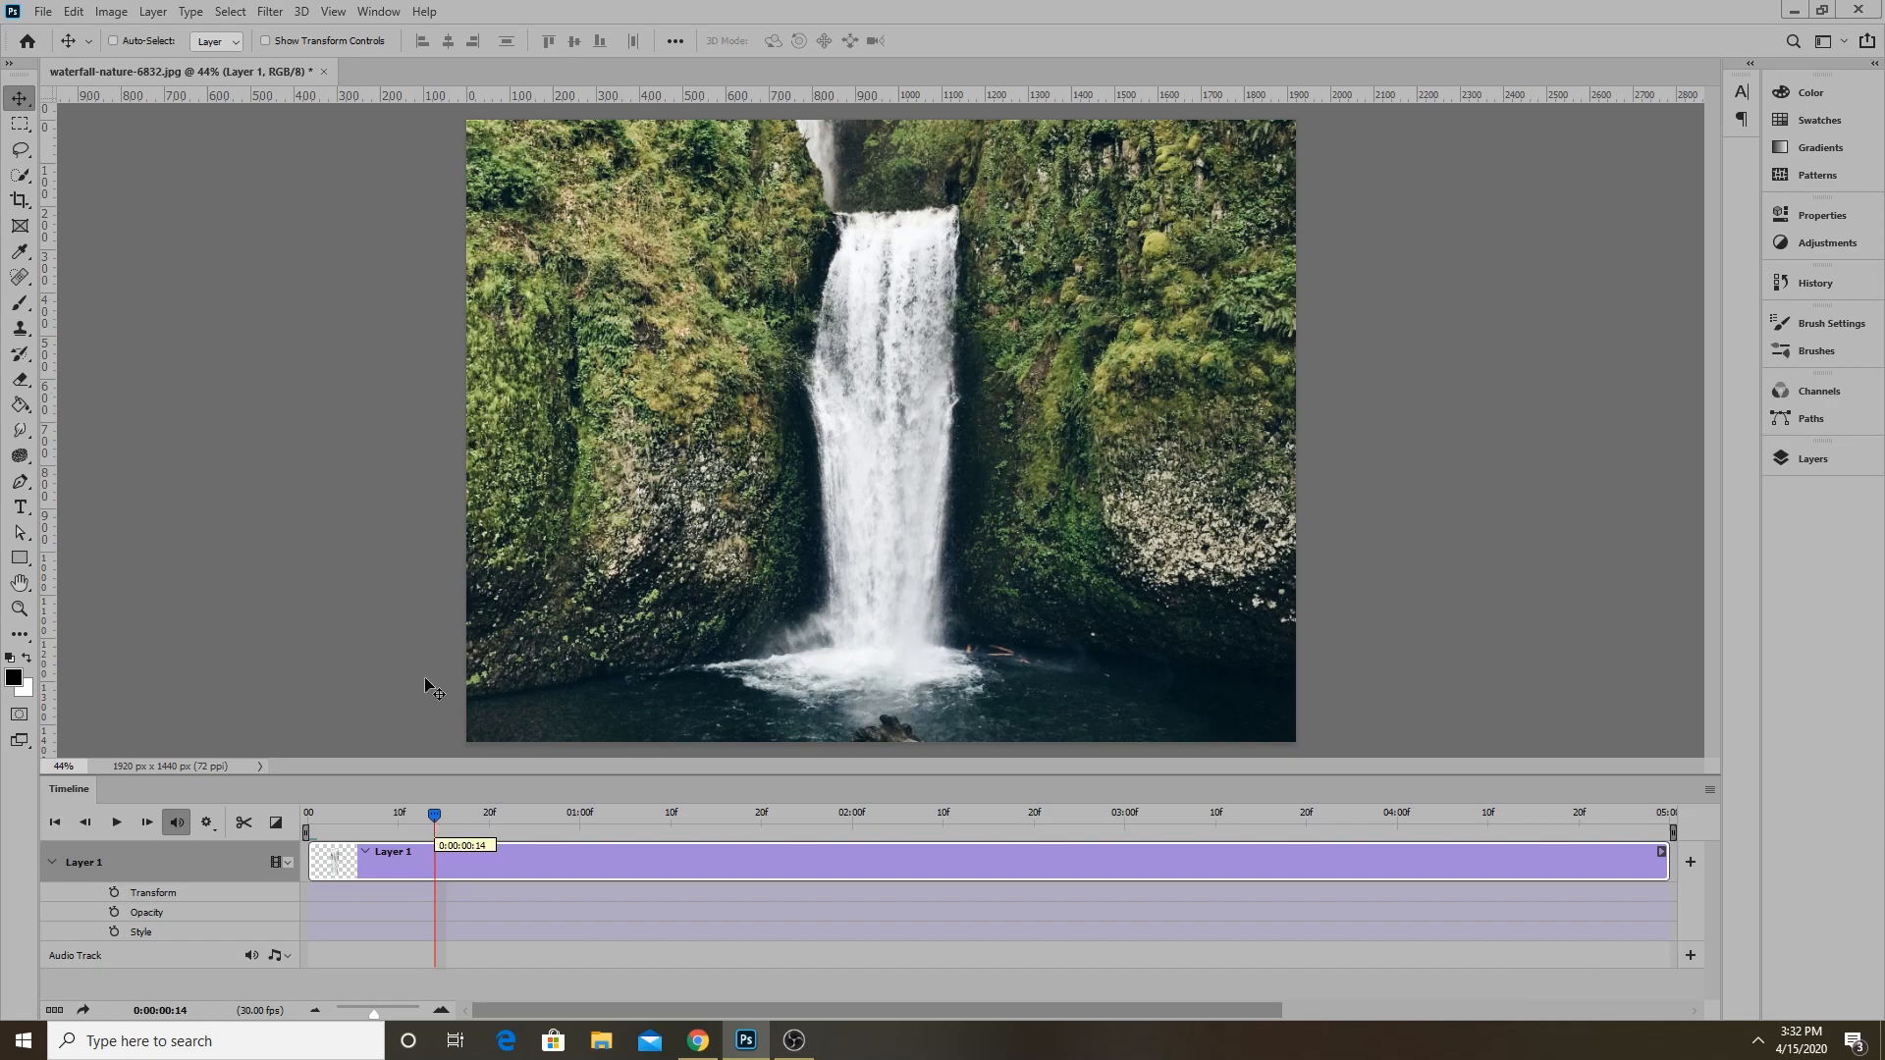
pyautogui.moveTo(433, 813); pyautogui.dragTo(307, 814)
pyautogui.press('space')
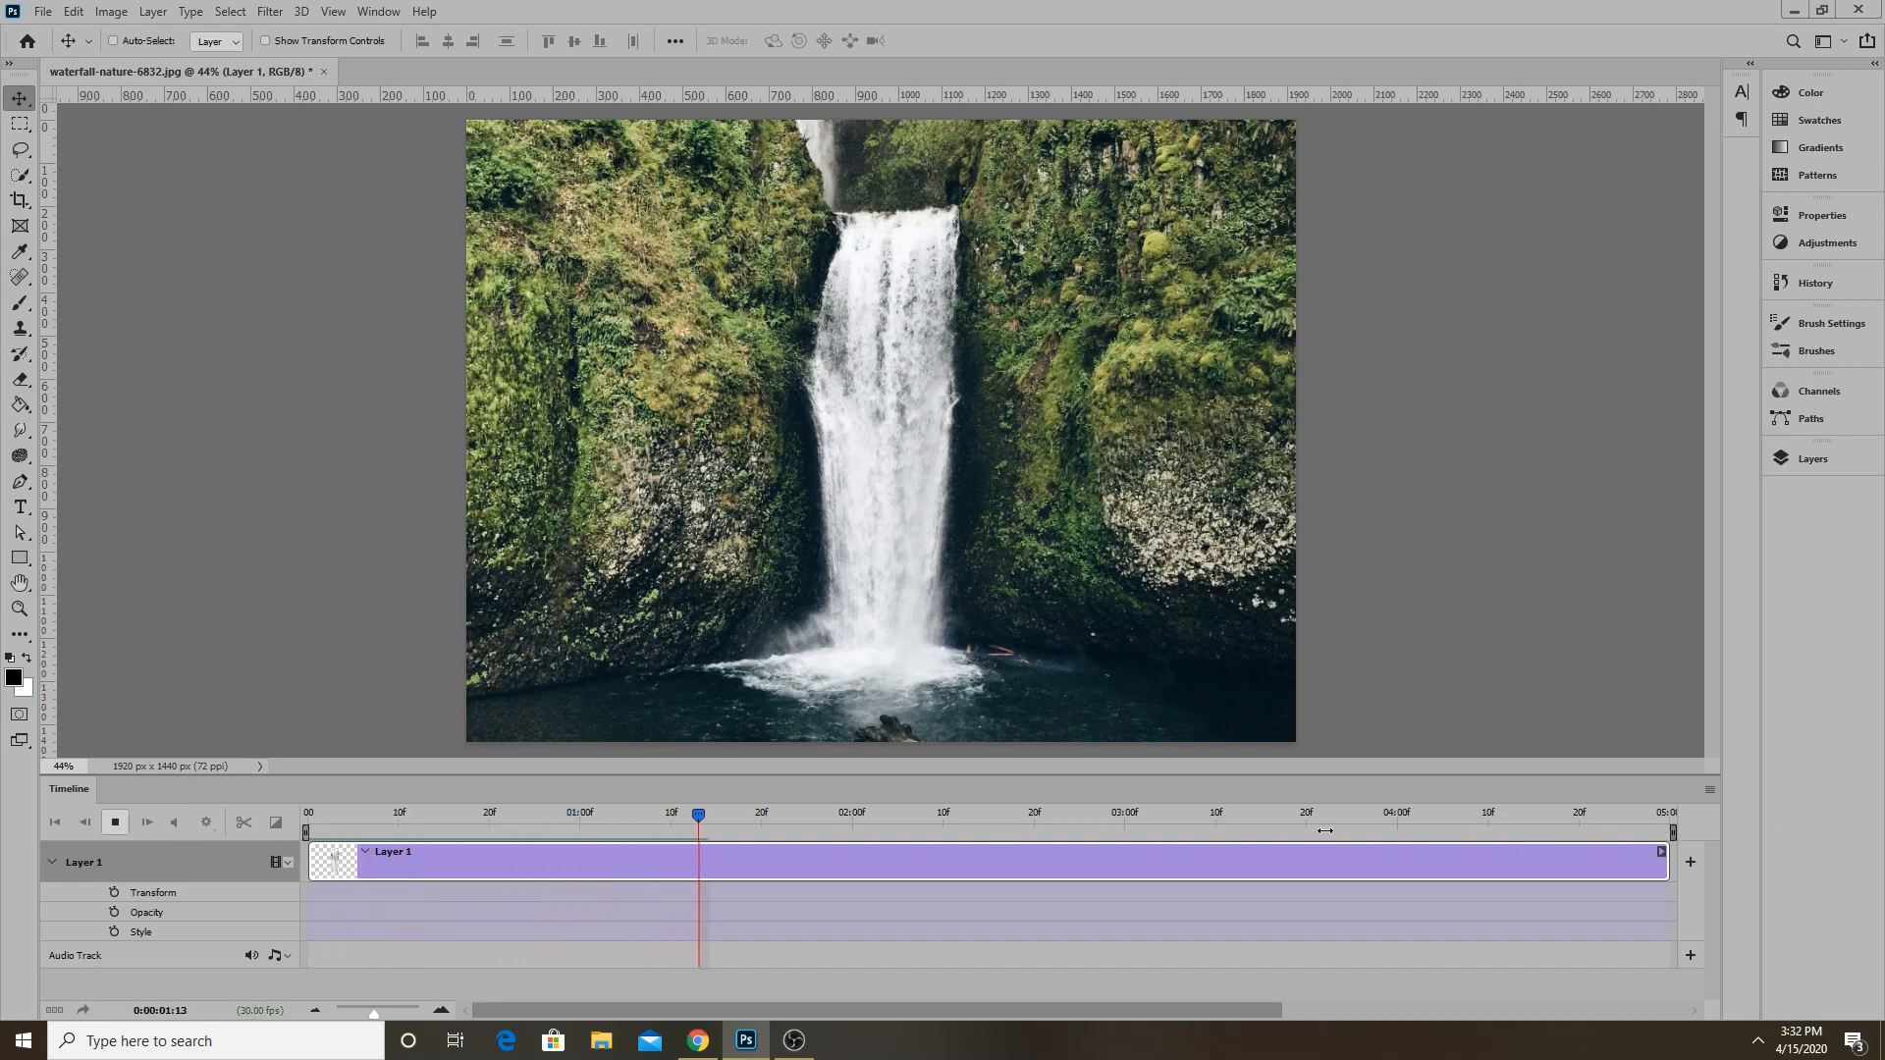
pyautogui.click(1027, 813)
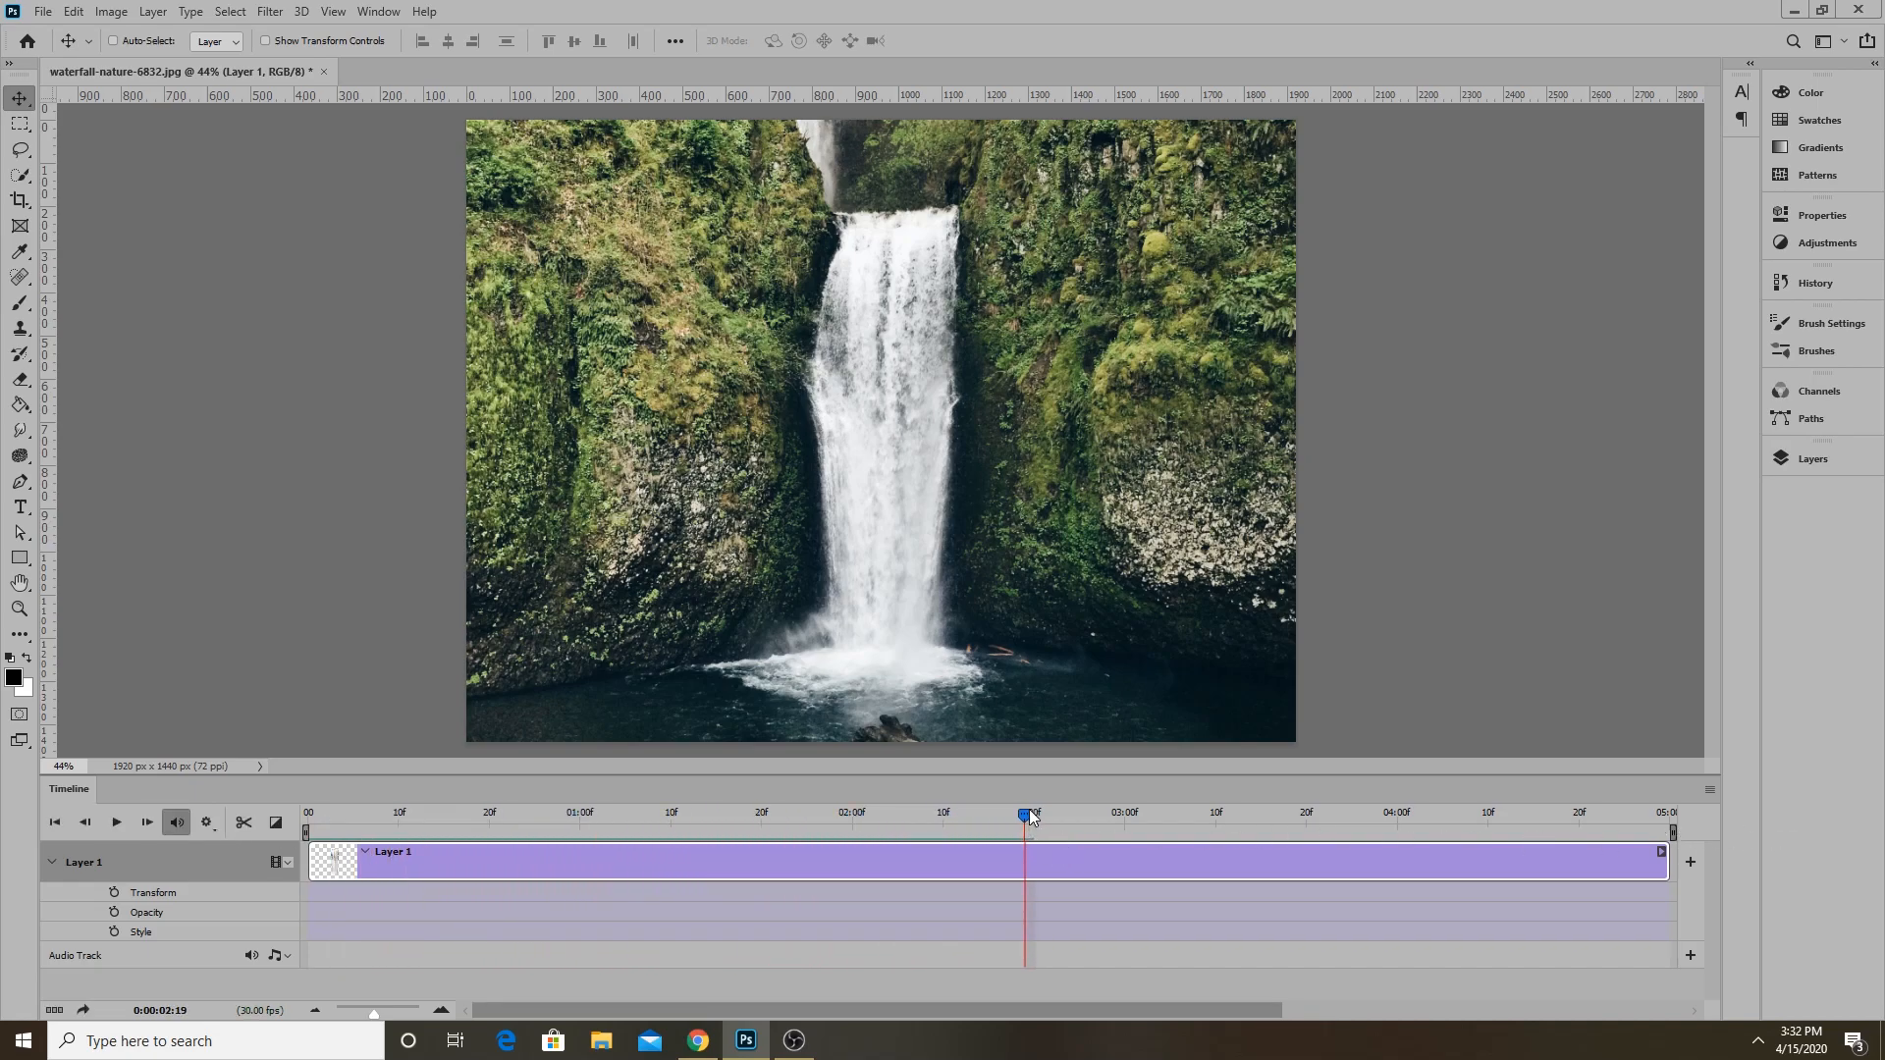
# Shorten Layer 1's clip to 3 seconds and enable Transform keyframing with a keyframe at the first frame.
pyautogui.moveTo(1667, 862); pyautogui.dragTo(304, 801)
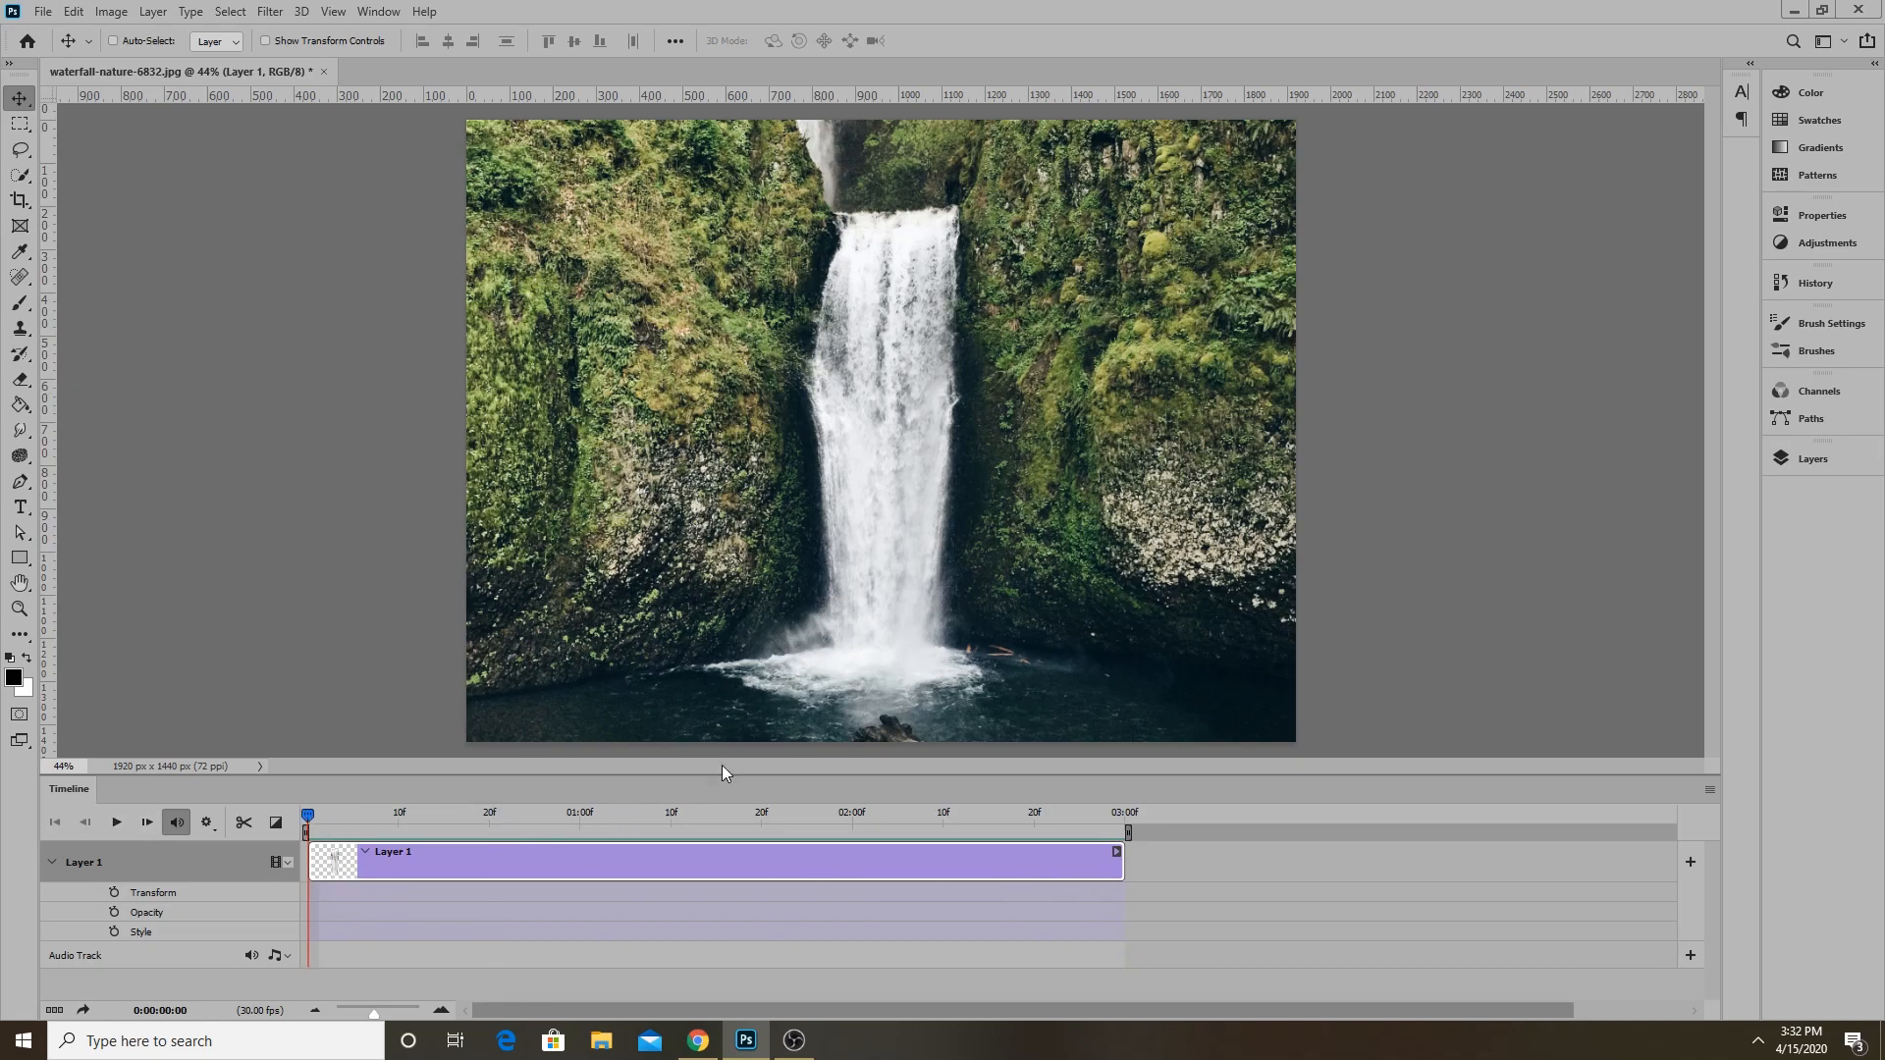
pyautogui.moveTo(305, 816)
pyautogui.mouseDown()
pyautogui.moveTo(921, 842)
pyautogui.moveTo(292, 820)
pyautogui.mouseUp()
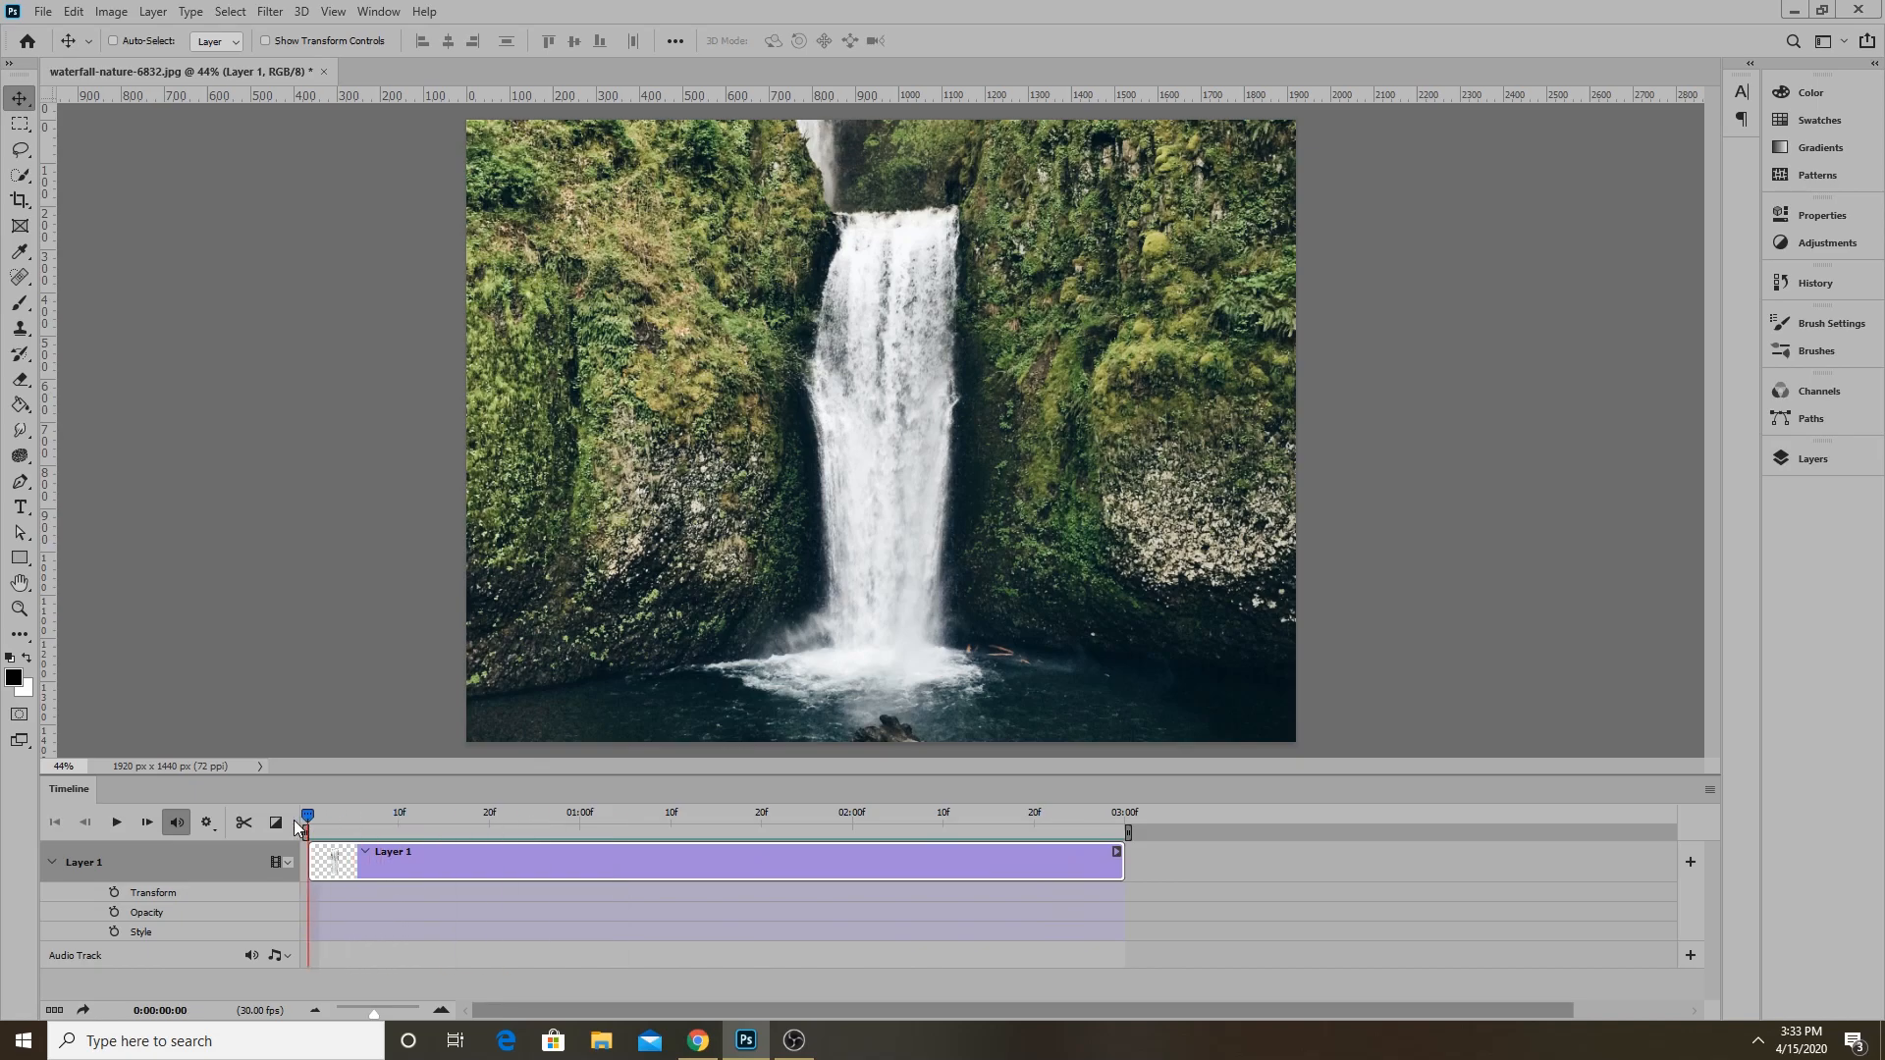
pyautogui.click(114, 893)
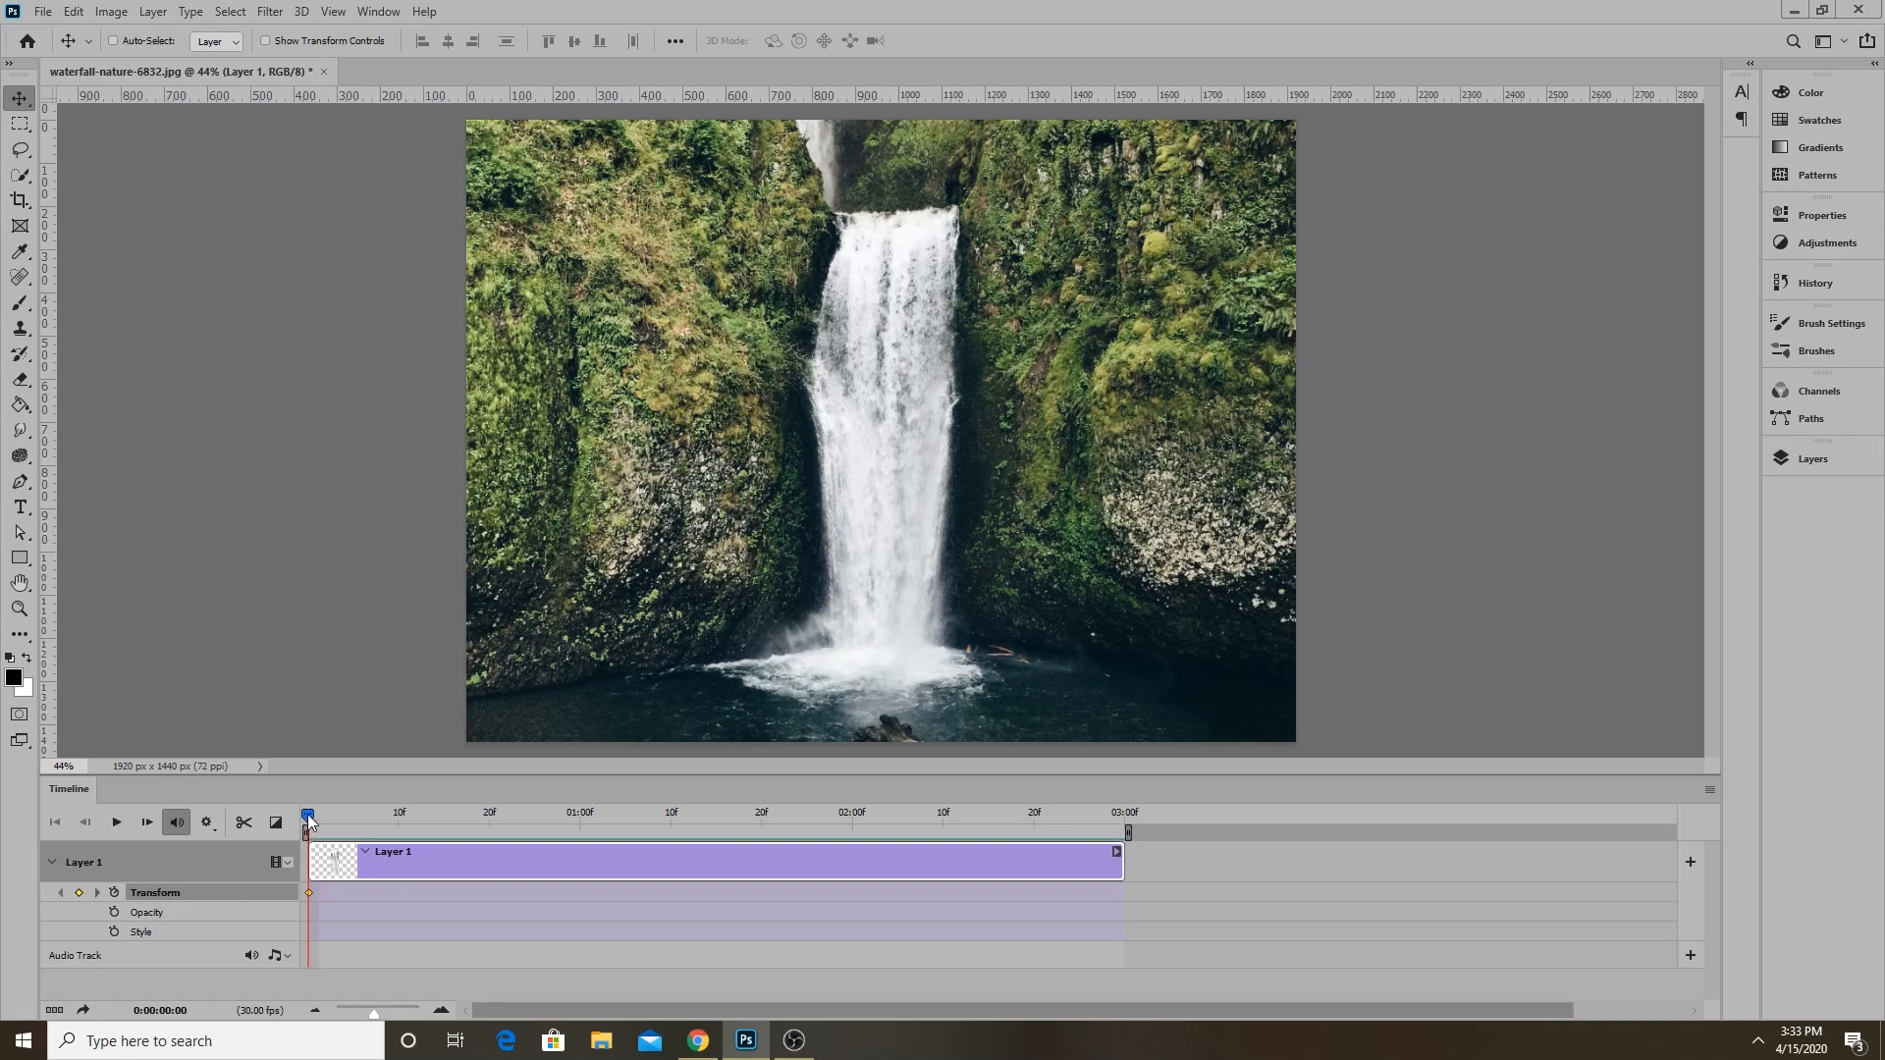
# Add an end Transform keyframe at 0:00:02:29 by stretching the waterfall downward to about 124% height with Free Transform.
pyautogui.moveTo(308, 817); pyautogui.dragTo(1122, 861)
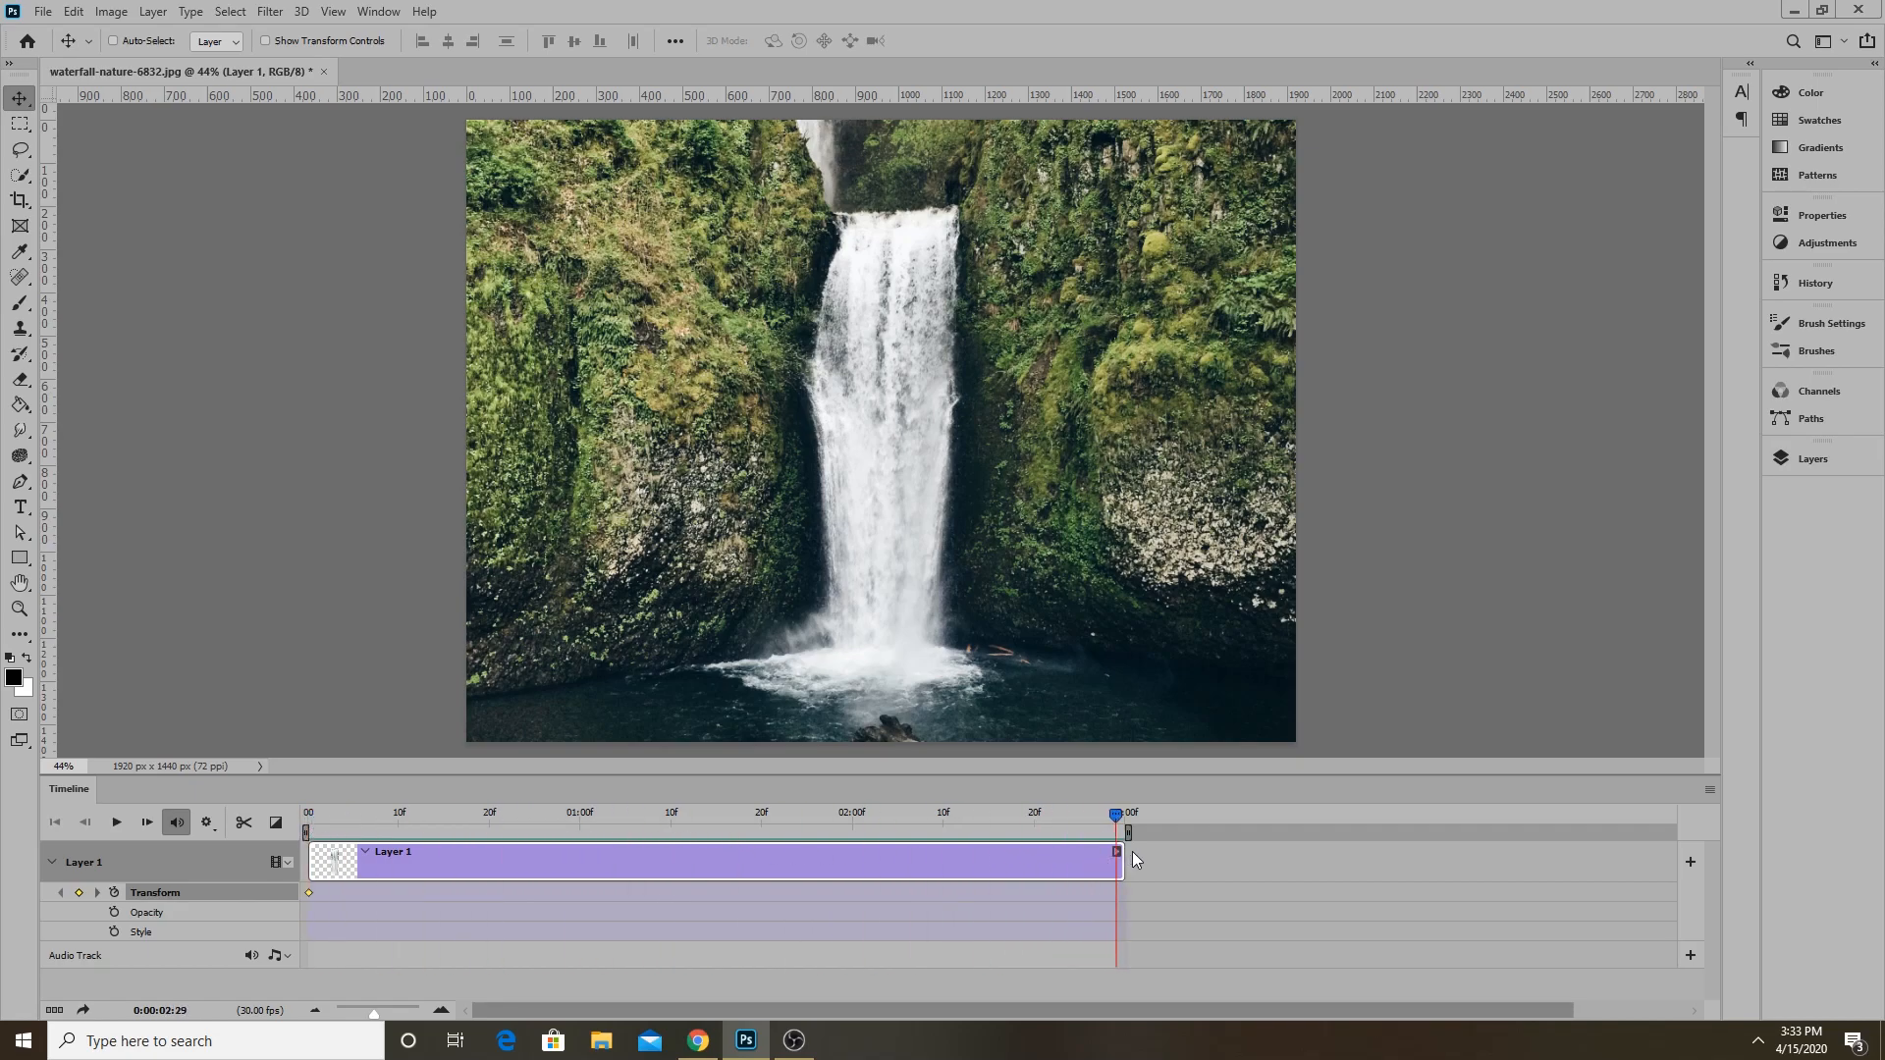
pyautogui.click(72, 10)
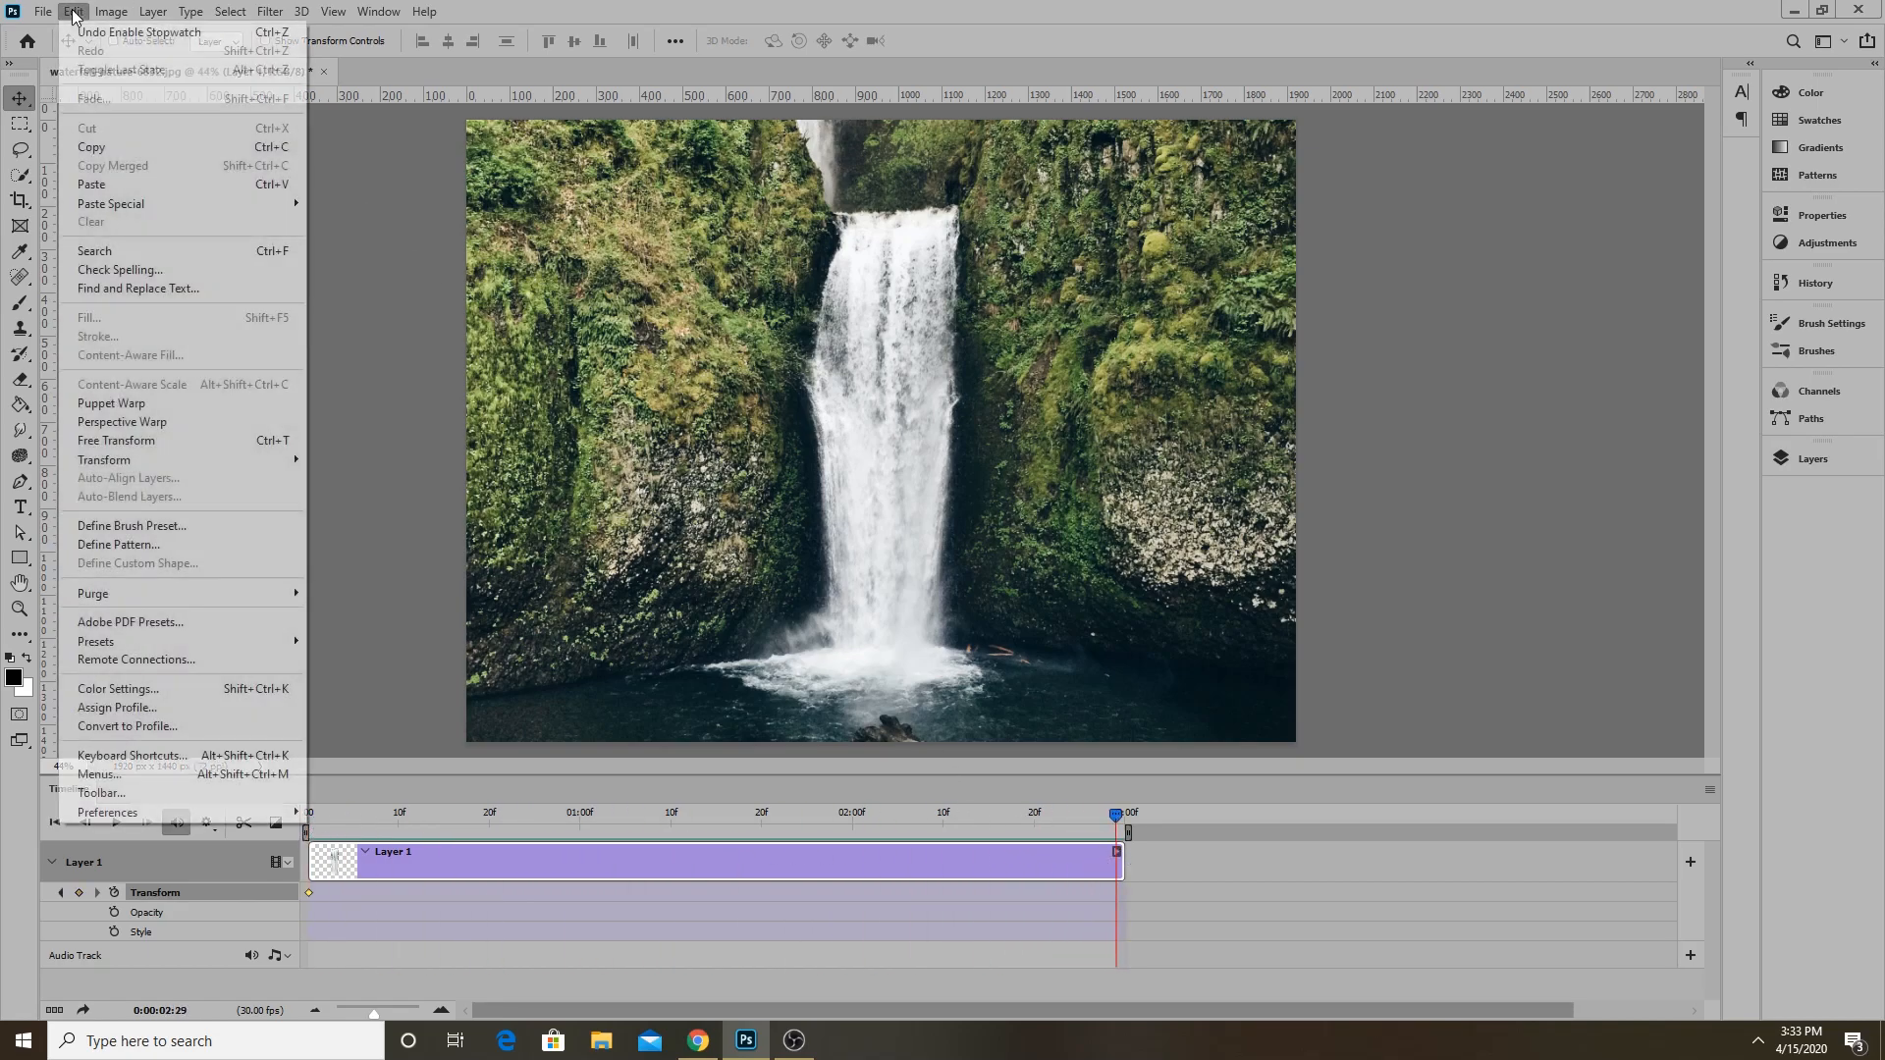
pyautogui.click(108, 442)
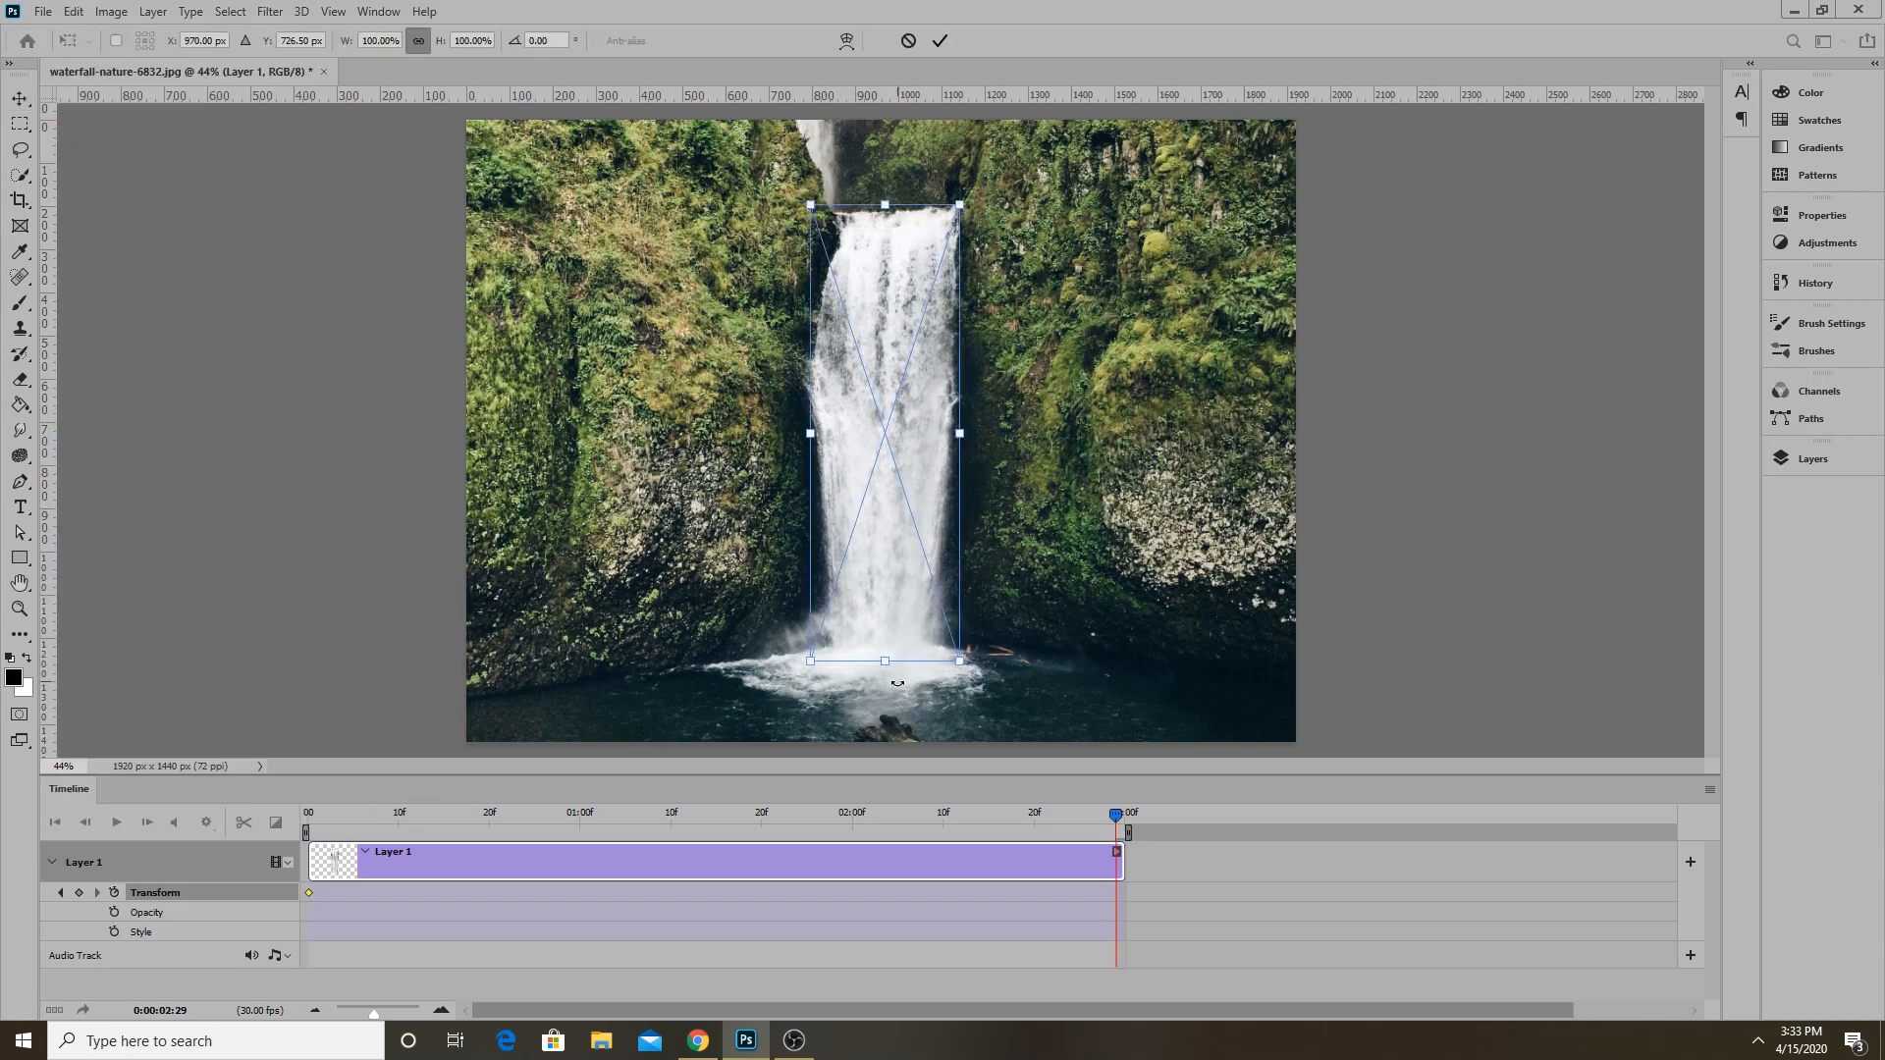
pyautogui.moveTo(885, 663); pyautogui.dragTo(879, 703)
pyautogui.moveTo(880, 739); pyautogui.dragTo(877, 781)
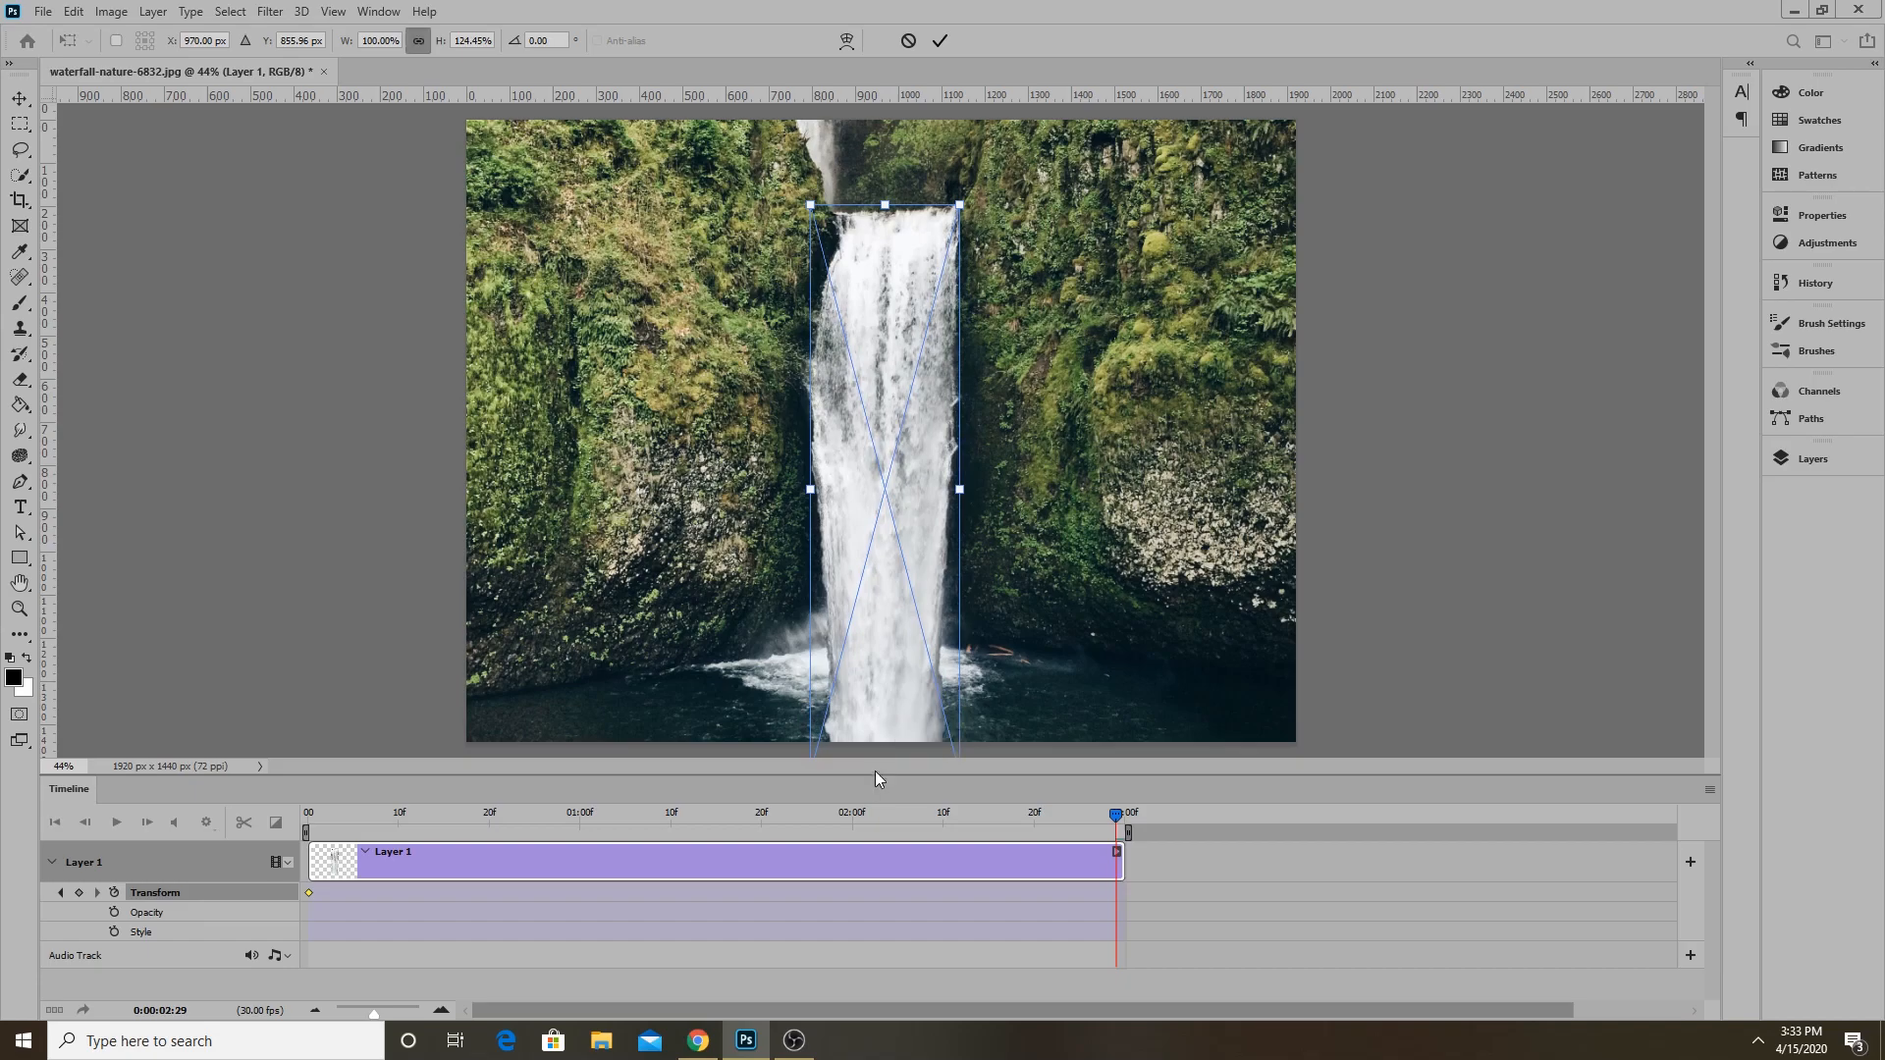
pyautogui.click(938, 41)
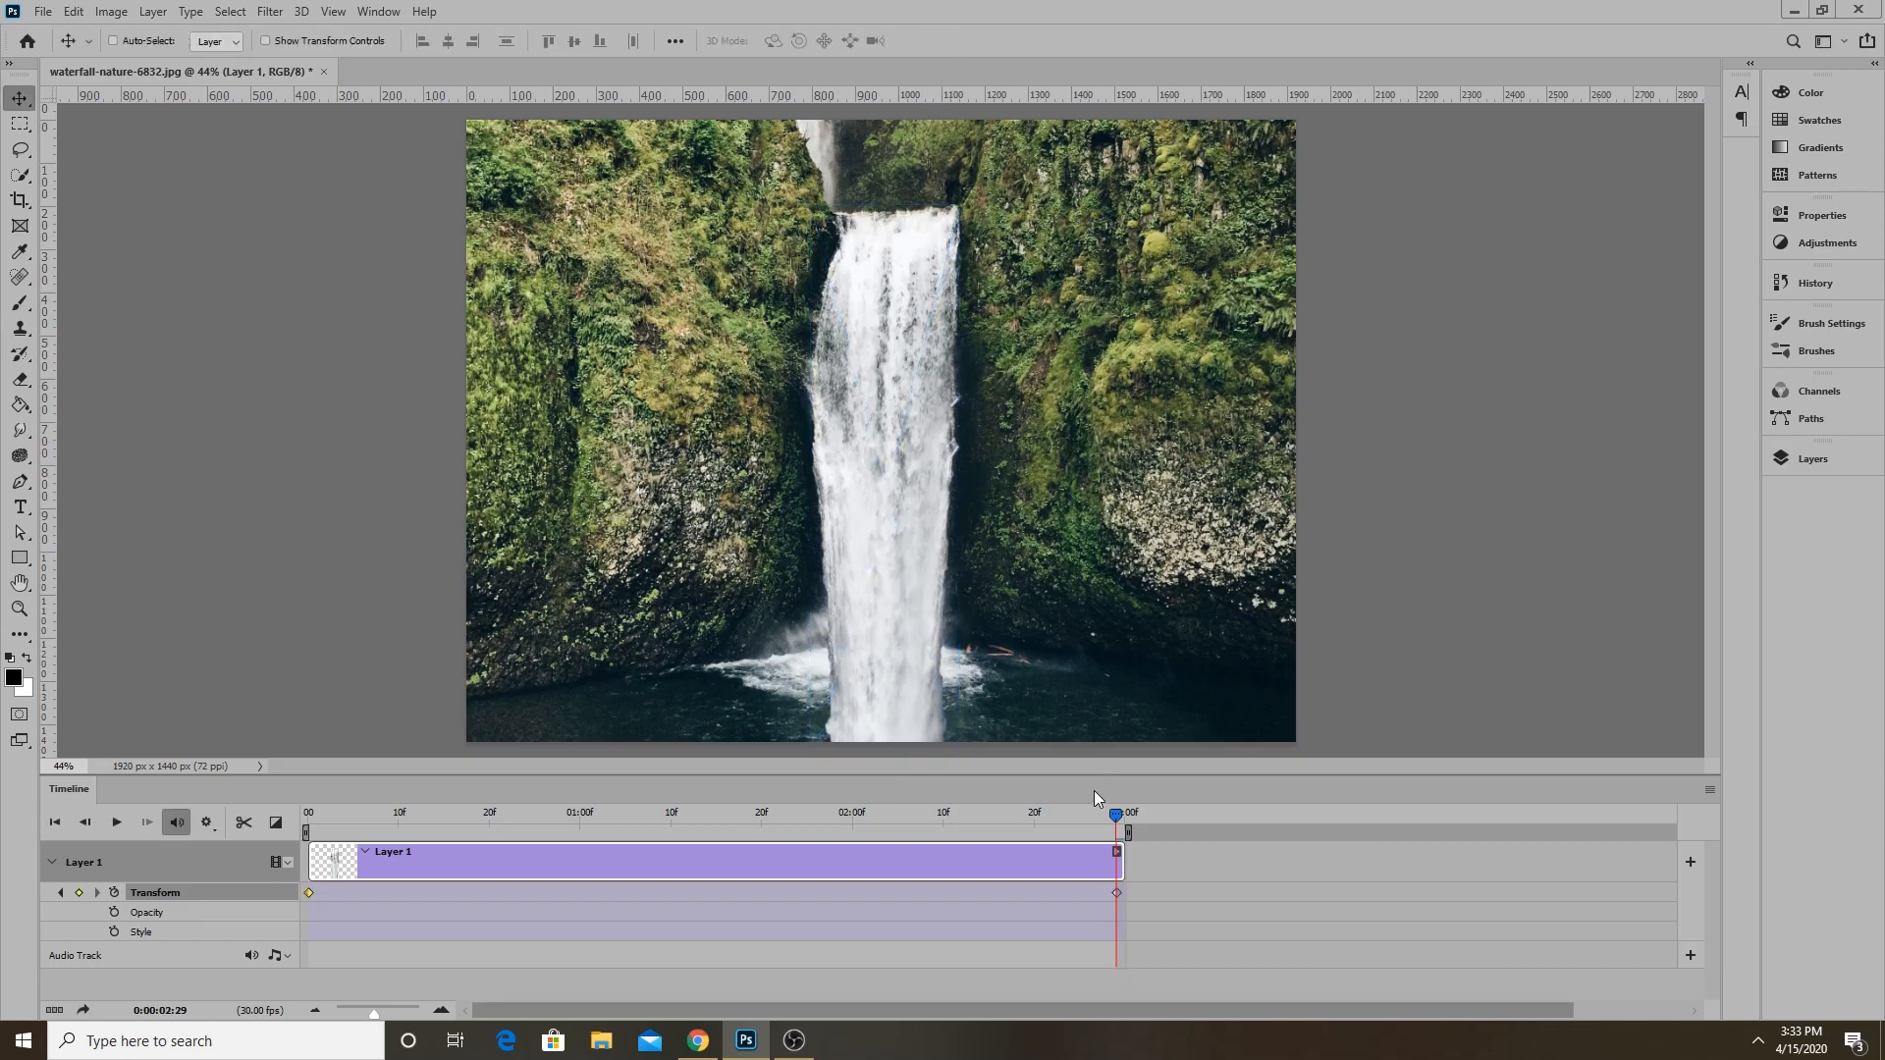
# Play the stretch animation from the start and return the playhead to the first frame.
pyautogui.moveTo(1113, 815); pyautogui.dragTo(308, 780)
pyautogui.click(116, 822)
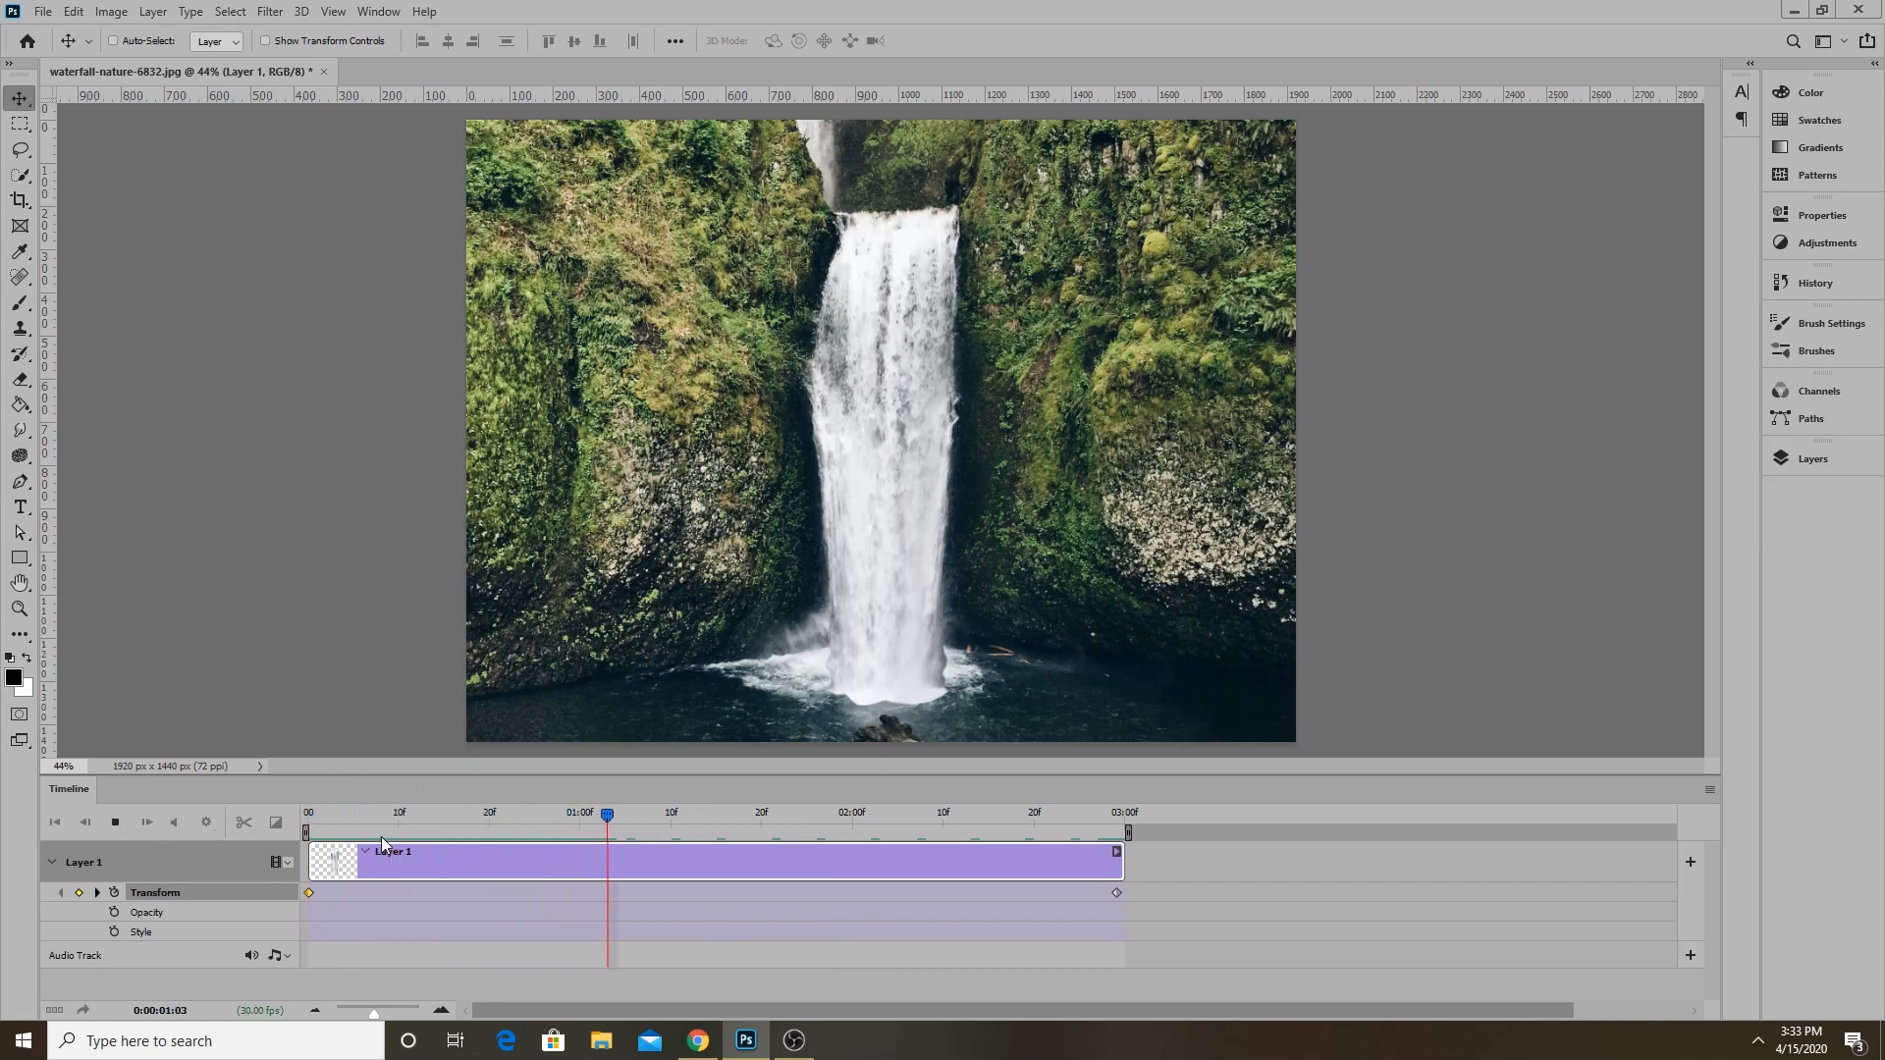
pyautogui.press('space')
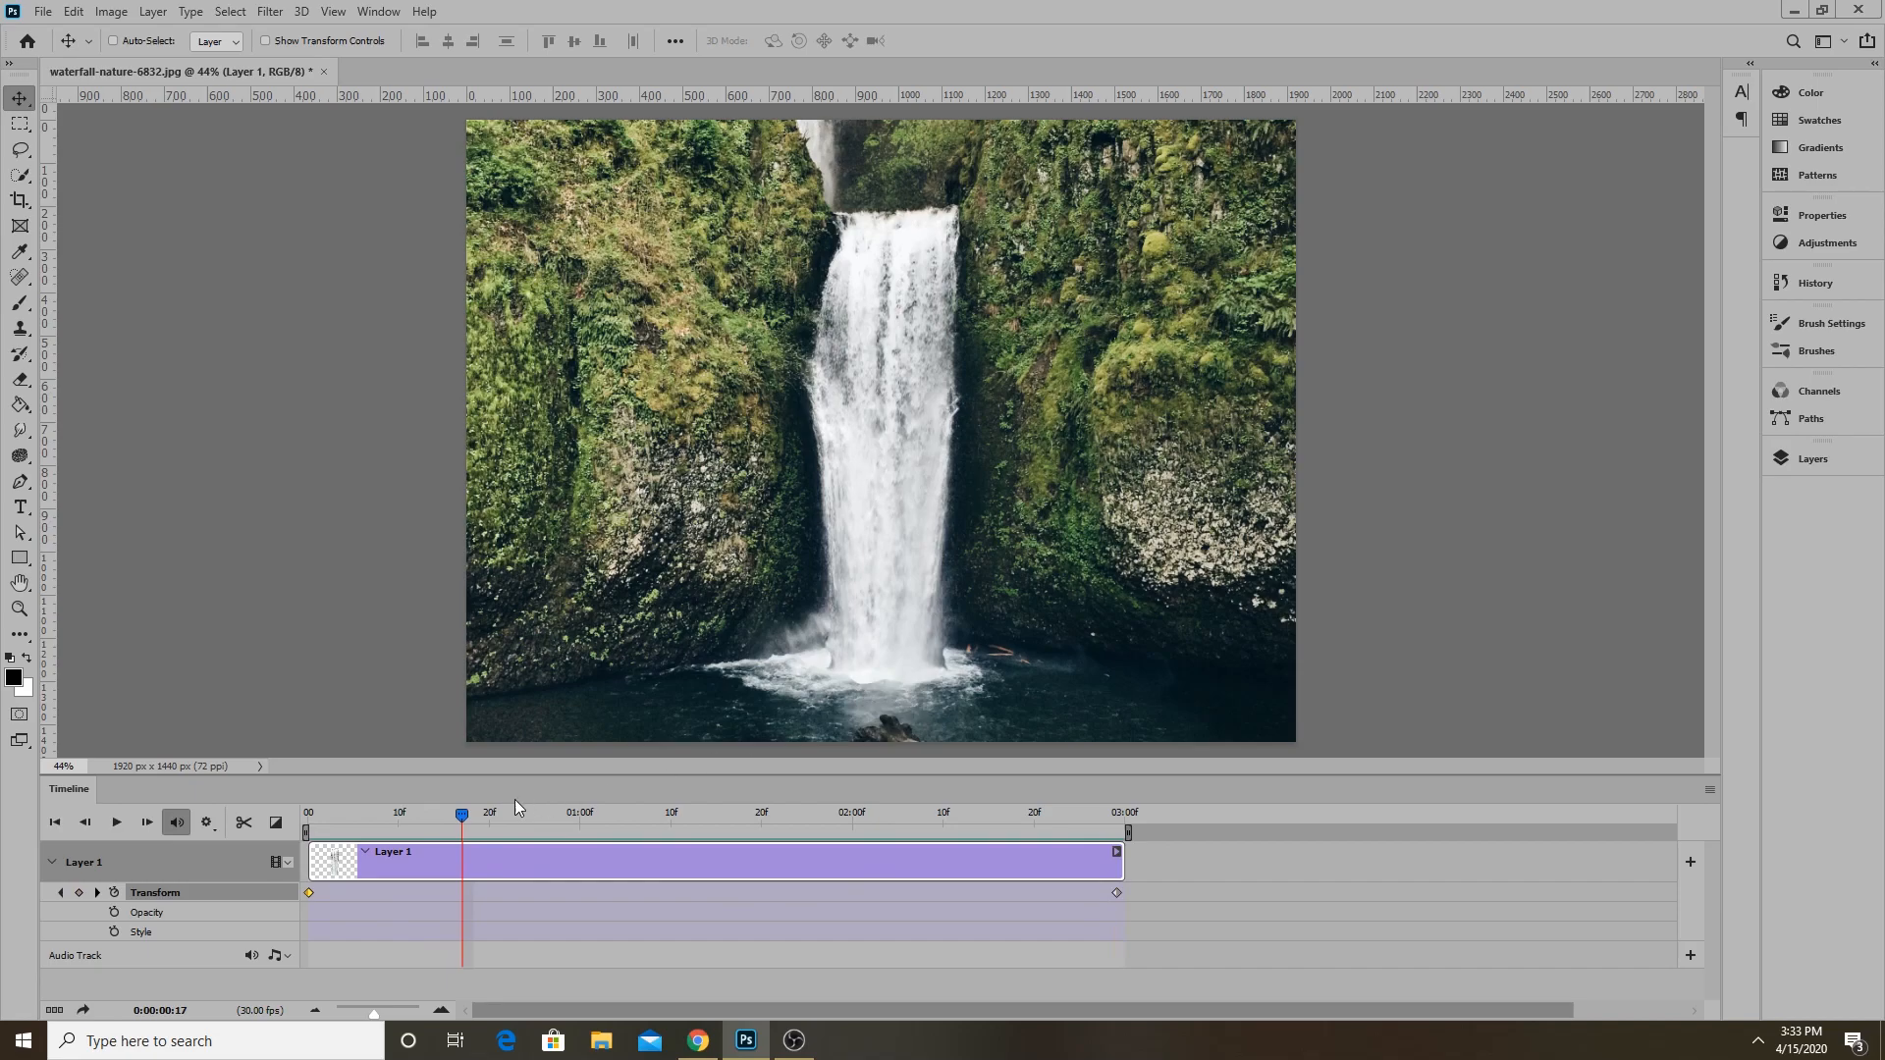
pyautogui.moveTo(463, 815); pyautogui.dragTo(227, 808)
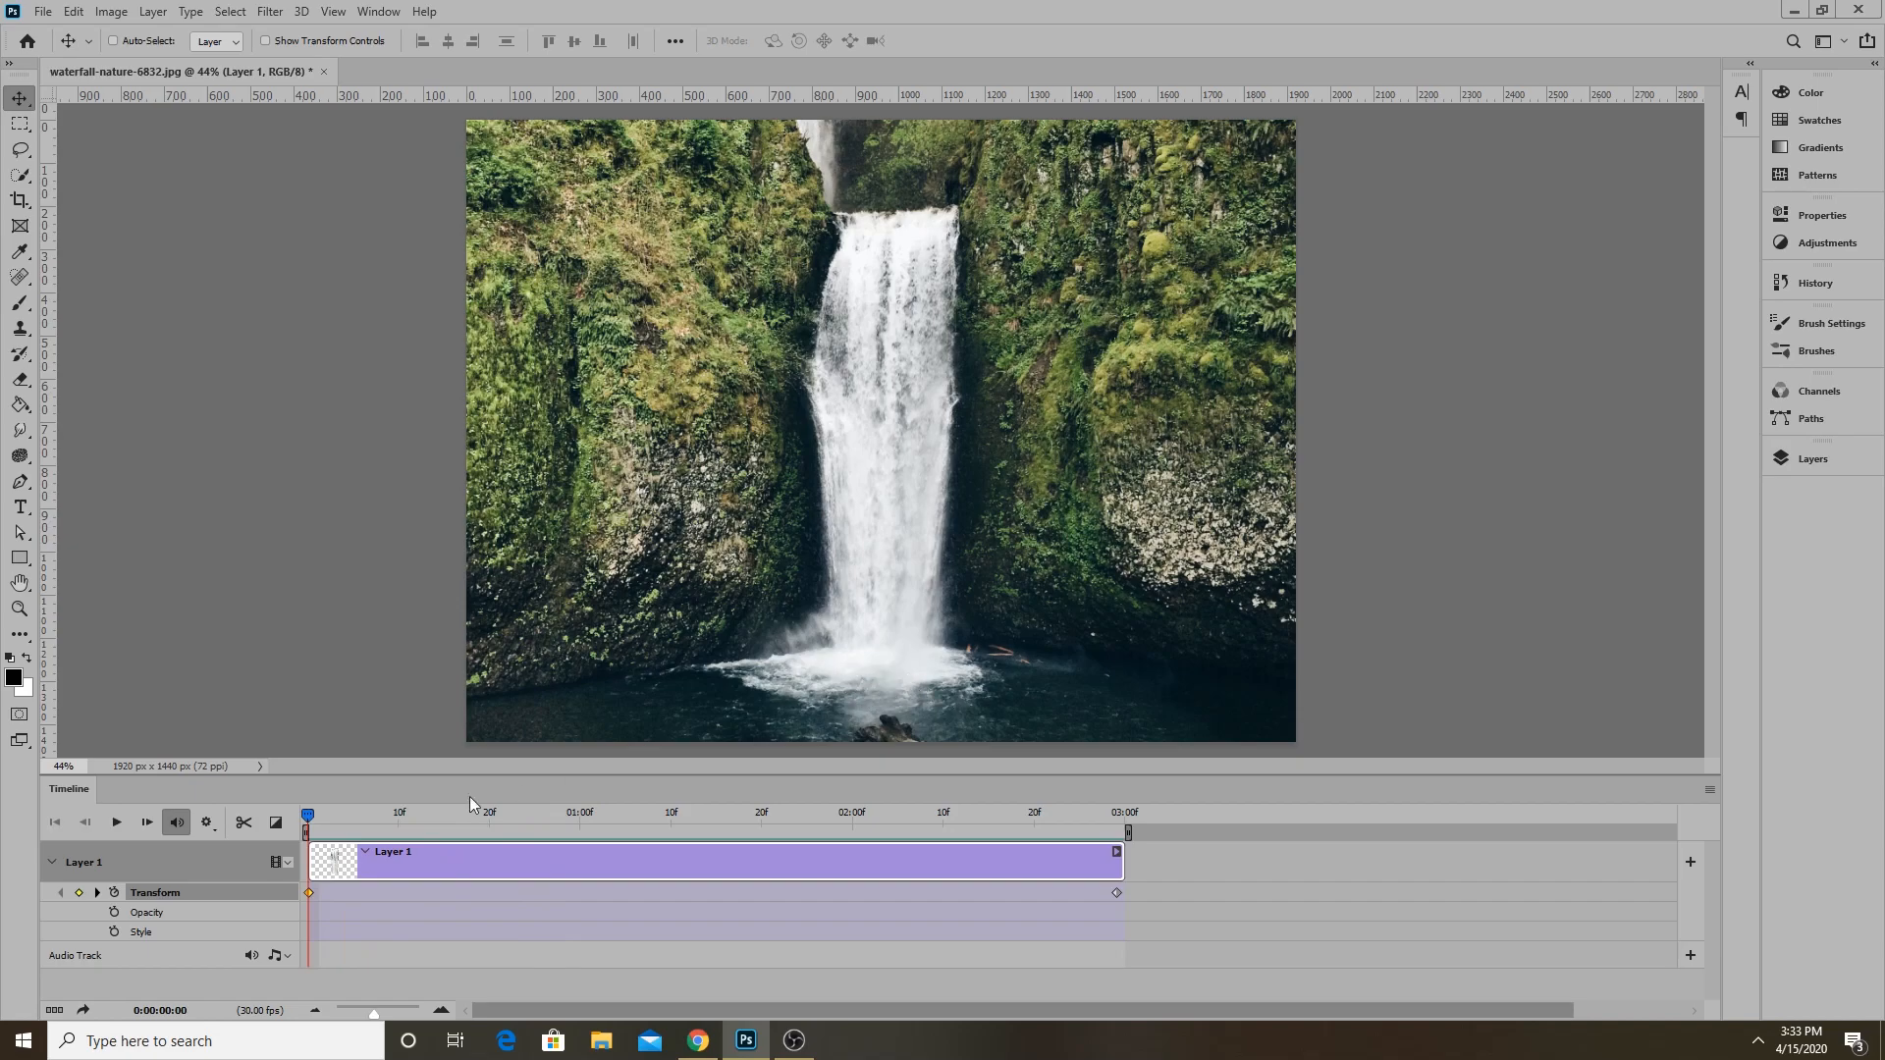
pyautogui.moveTo(307, 823)
pyautogui.mouseDown()
pyautogui.moveTo(1119, 817)
pyautogui.moveTo(307, 817)
pyautogui.mouseUp()
# Add a layer mask to Layer 1 and, at 0:00:01:15, paint it black with the Brush where the water overhangs the pool.
pyautogui.click(1782, 461)
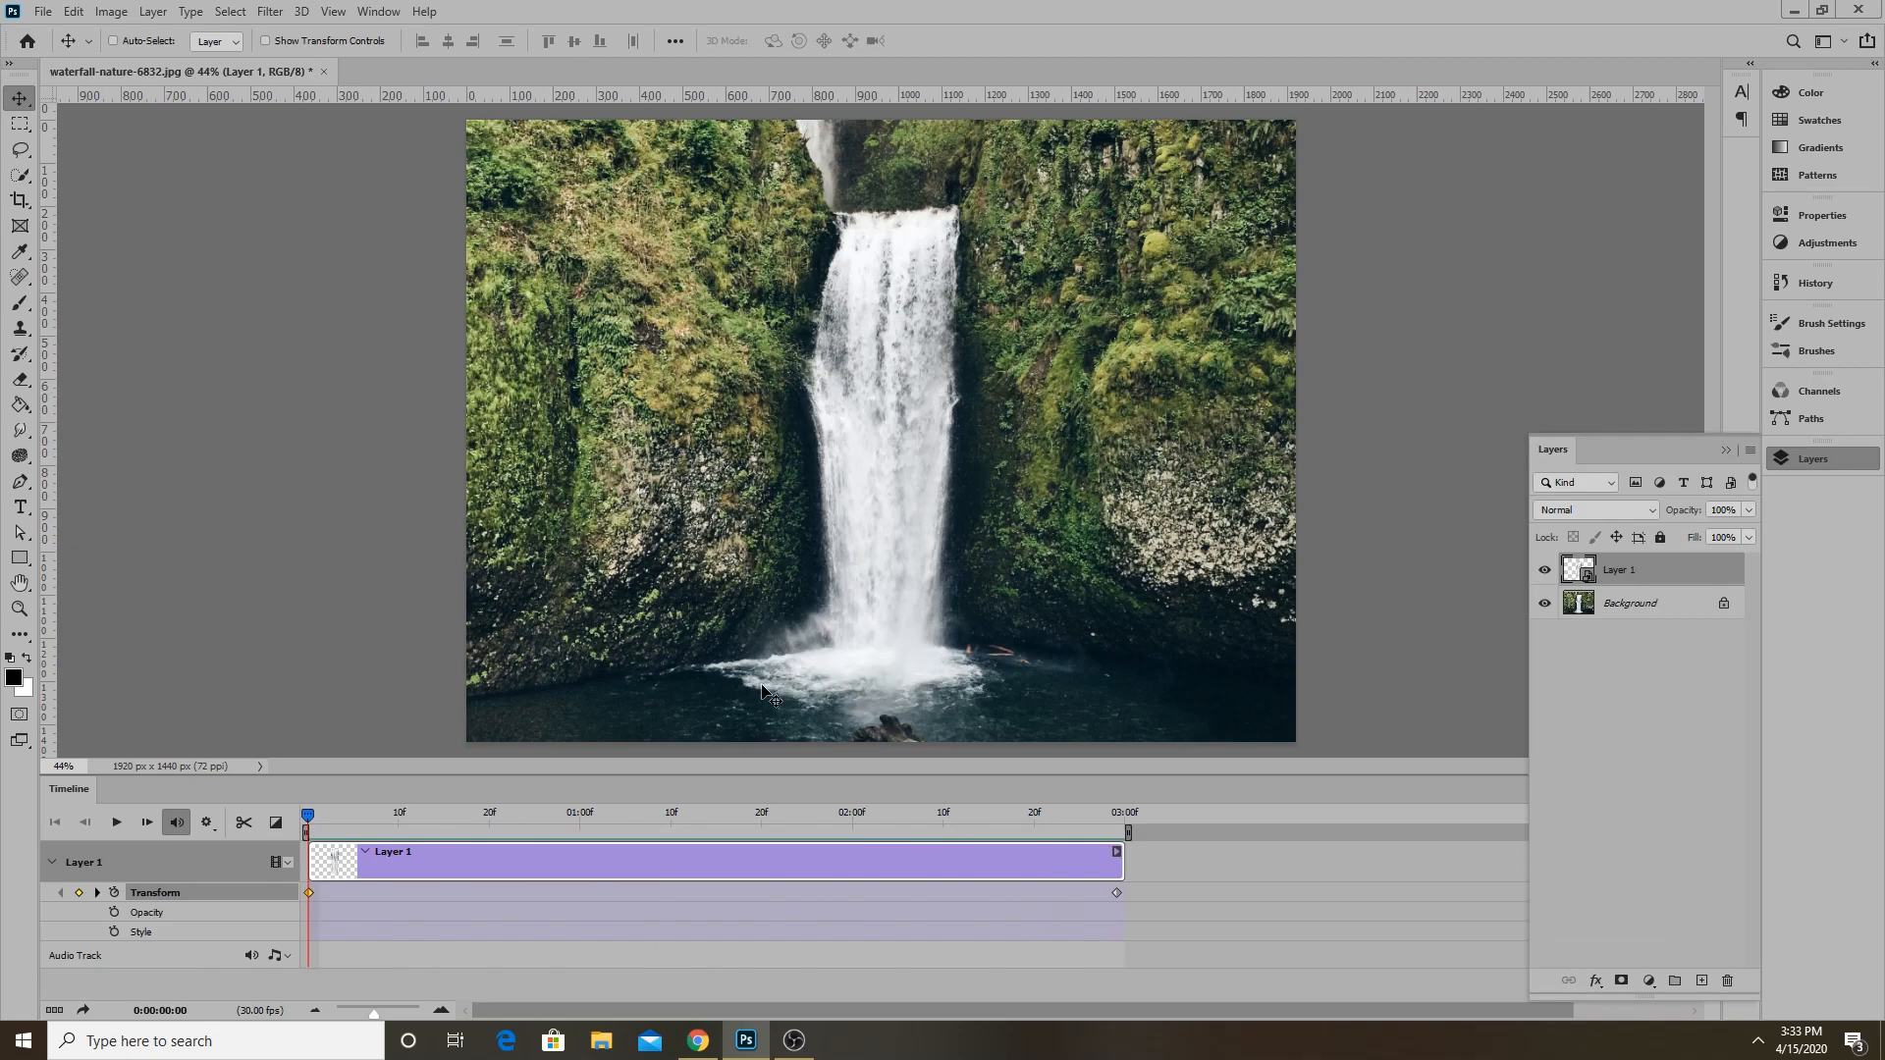
pyautogui.moveTo(320, 811); pyautogui.dragTo(715, 833)
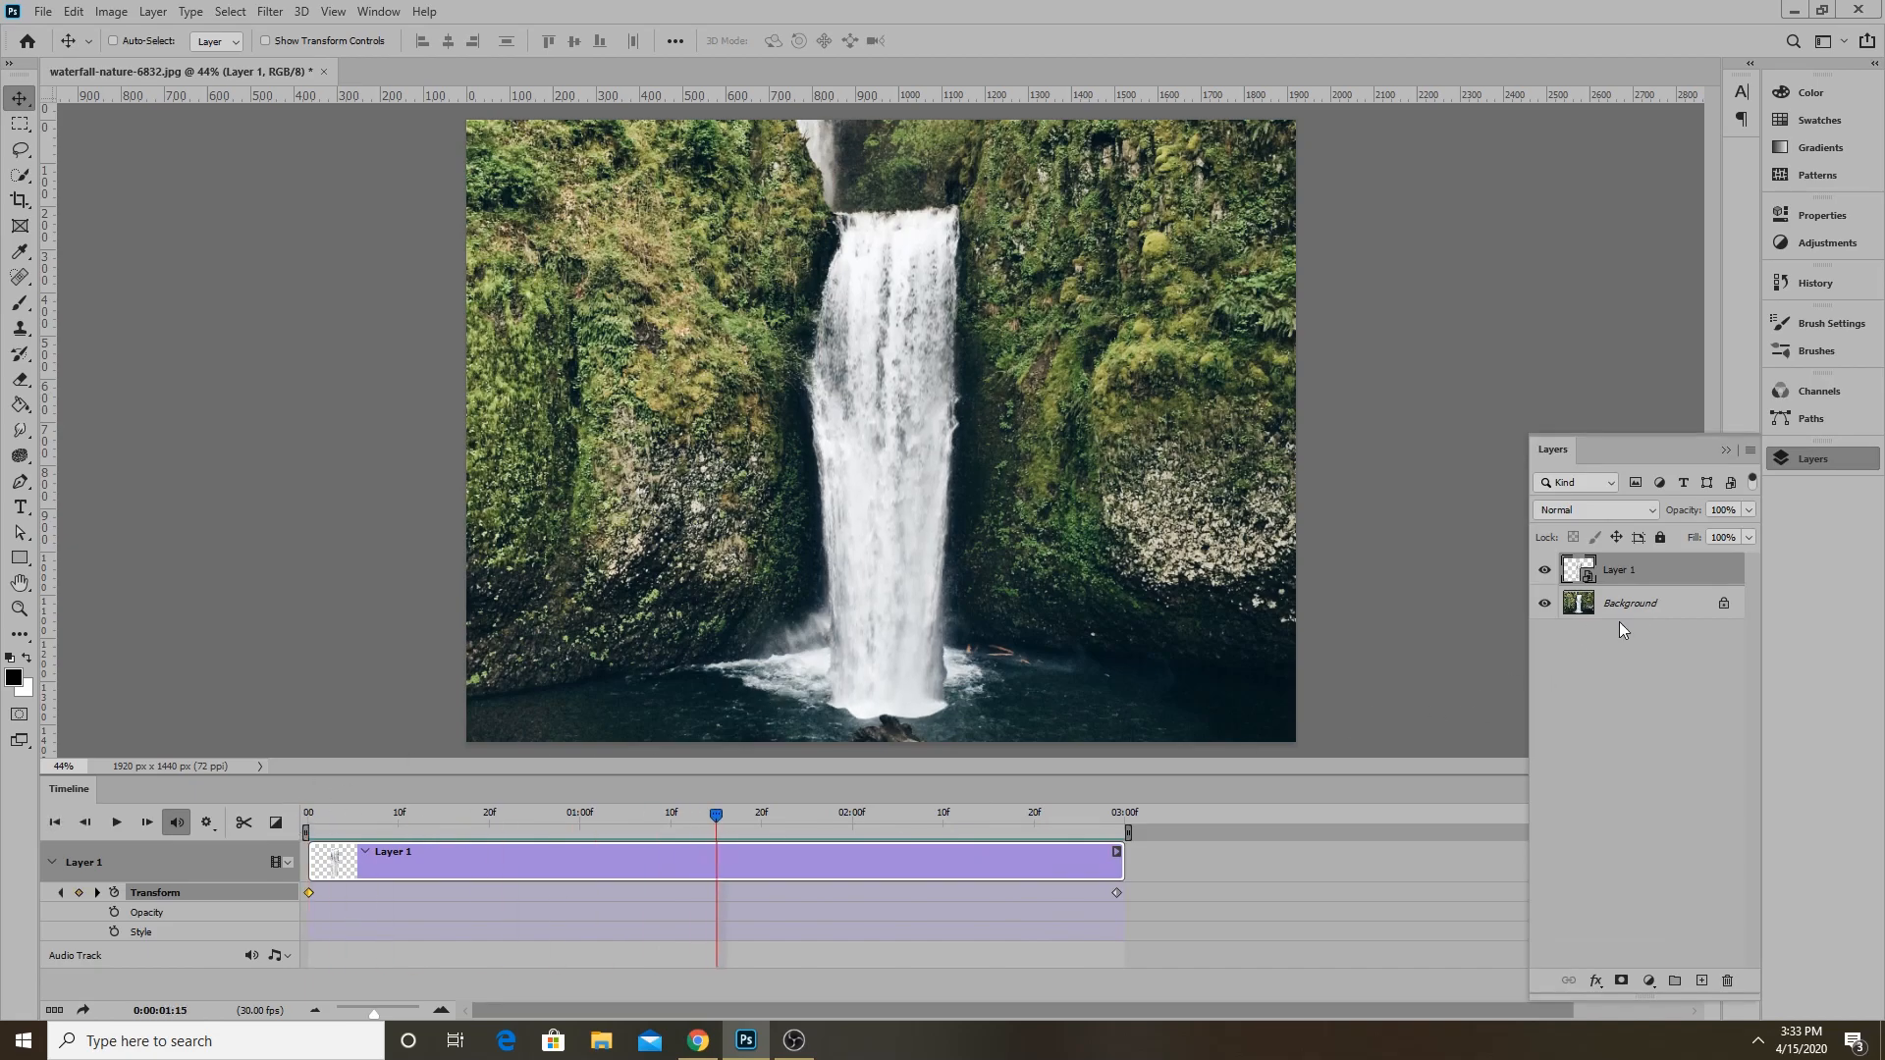
pyautogui.click(1605, 979)
pyautogui.click(1620, 980)
pyautogui.click(1576, 571)
pyautogui.click(1621, 572)
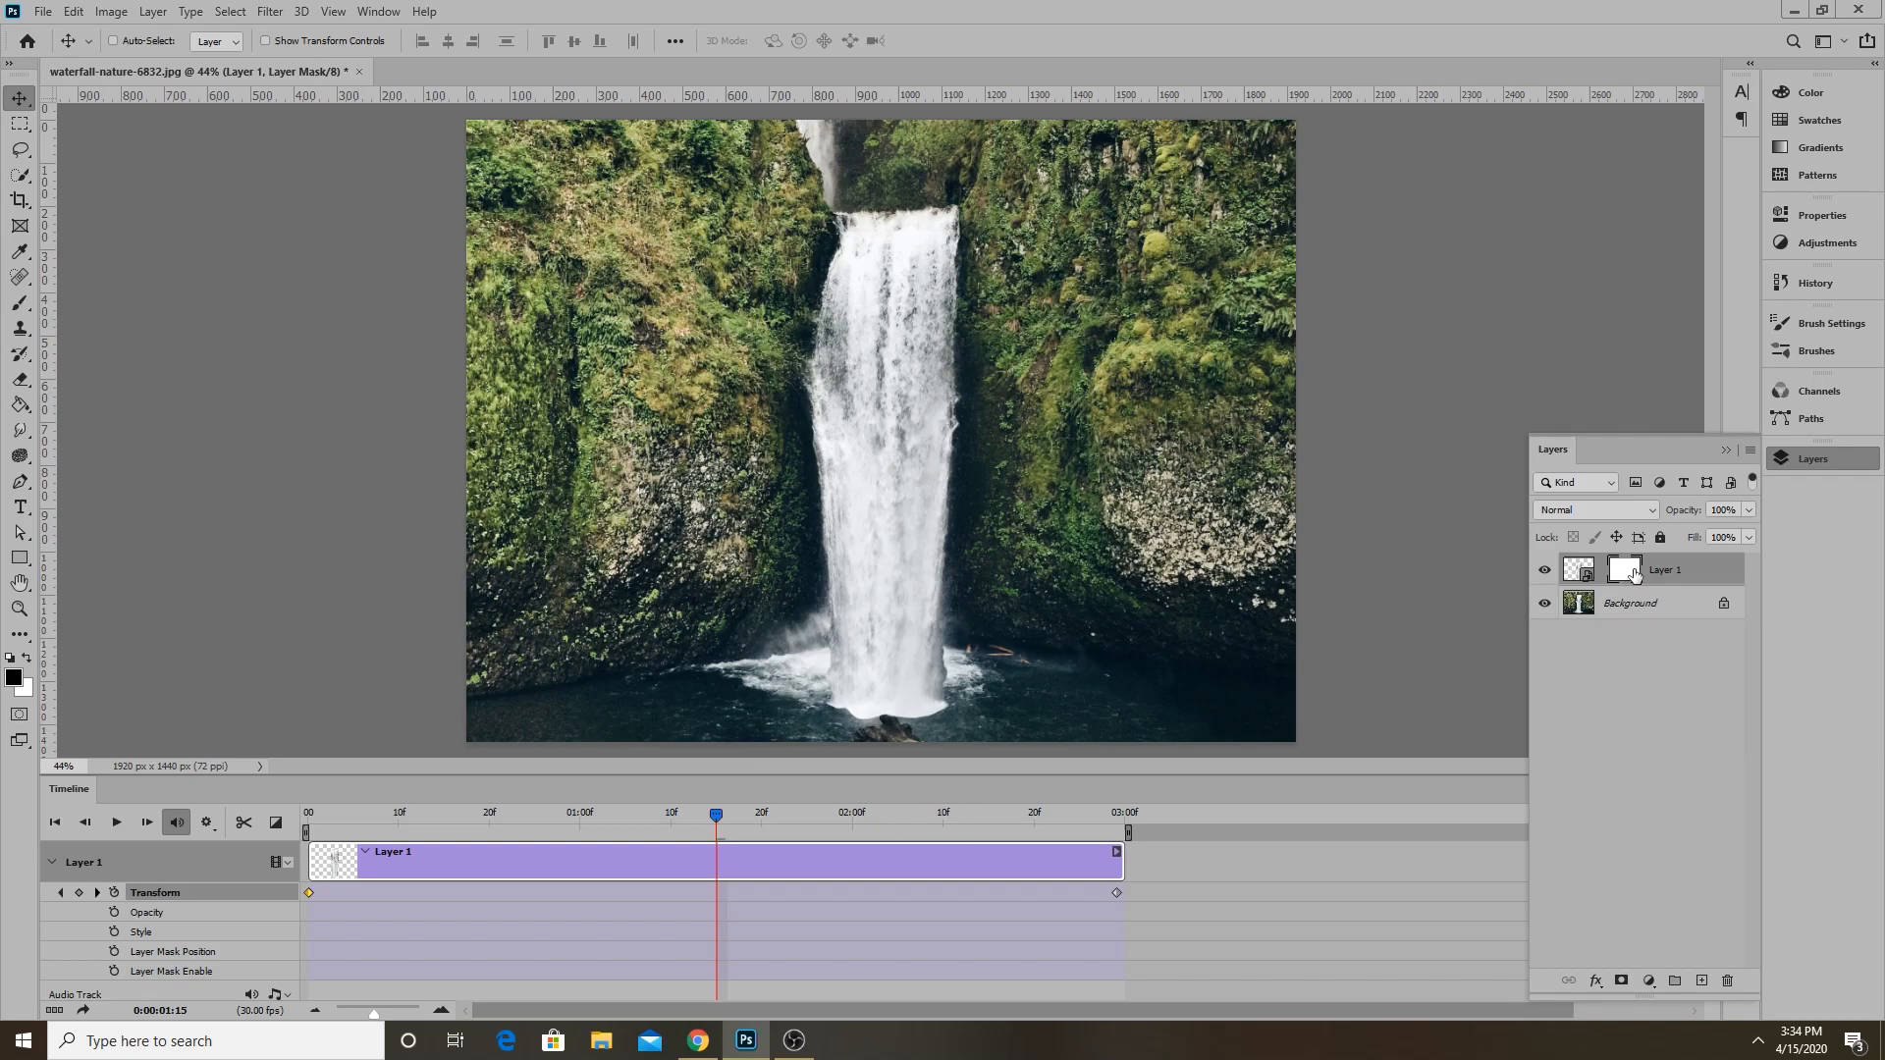
pyautogui.click(19, 303)
pyautogui.moveTo(929, 732)
pyautogui.mouseDown()
pyautogui.moveTo(815, 731)
pyautogui.moveTo(991, 744)
pyautogui.moveTo(855, 728)
pyautogui.moveTo(947, 728)
pyautogui.moveTo(884, 744)
pyautogui.mouseUp()
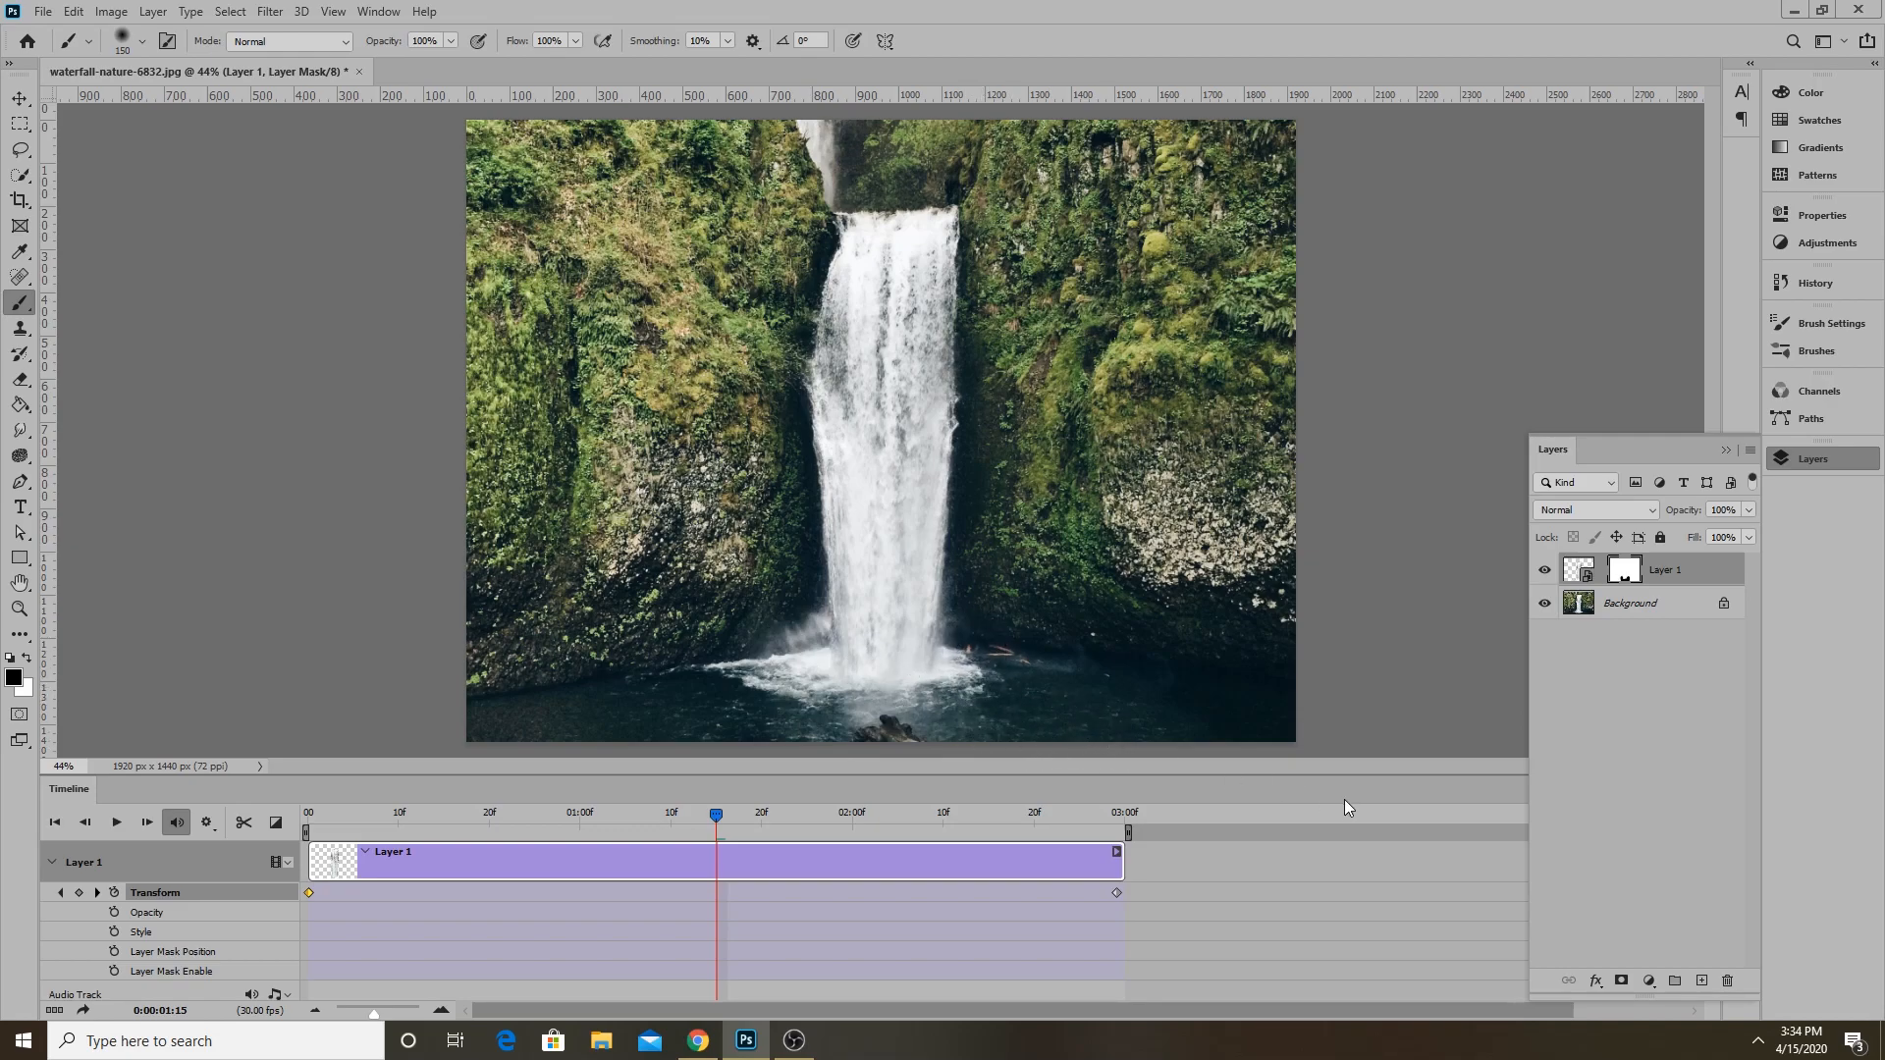
# Play and scrub the masked animation to check the waterfall's base, returning the playhead to the first frame.
pyautogui.moveTo(714, 823); pyautogui.dragTo(227, 801)
pyautogui.press('space')
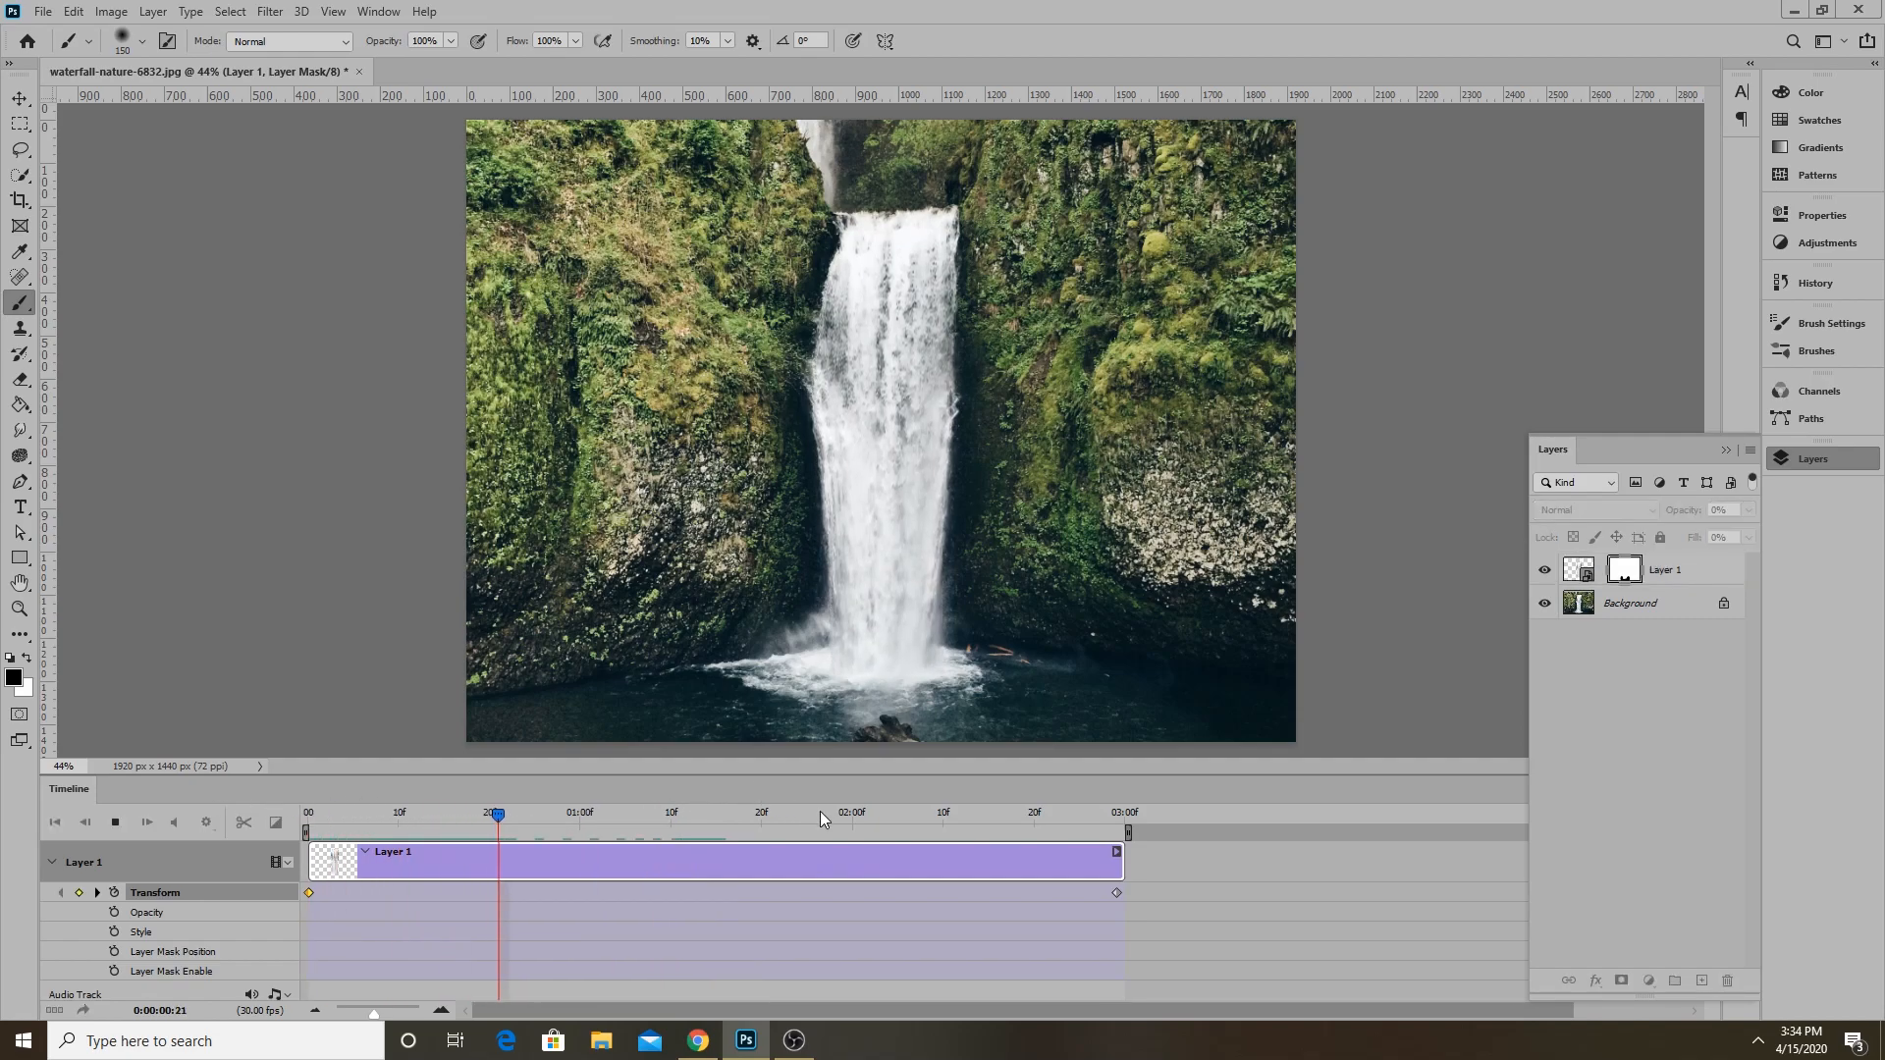
pyautogui.moveTo(956, 831); pyautogui.dragTo(310, 787)
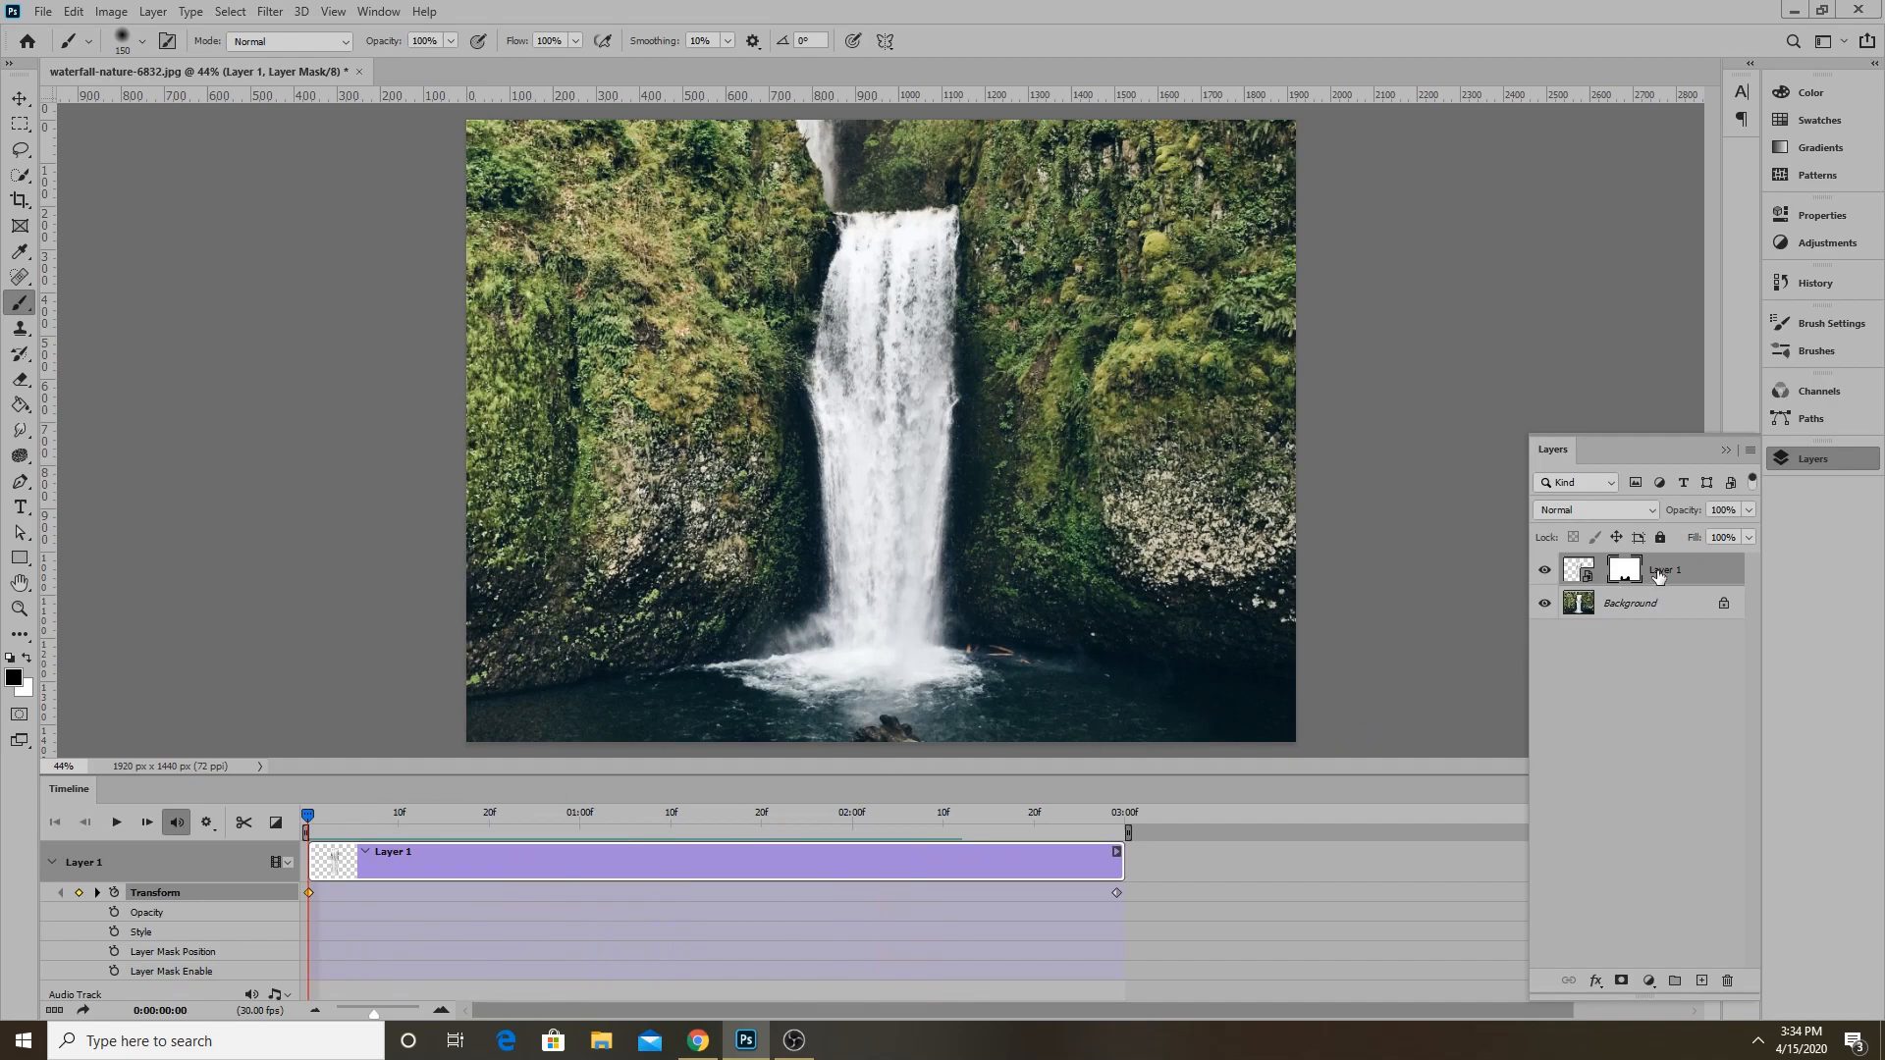
pyautogui.moveTo(315, 816); pyautogui.dragTo(462, 815)
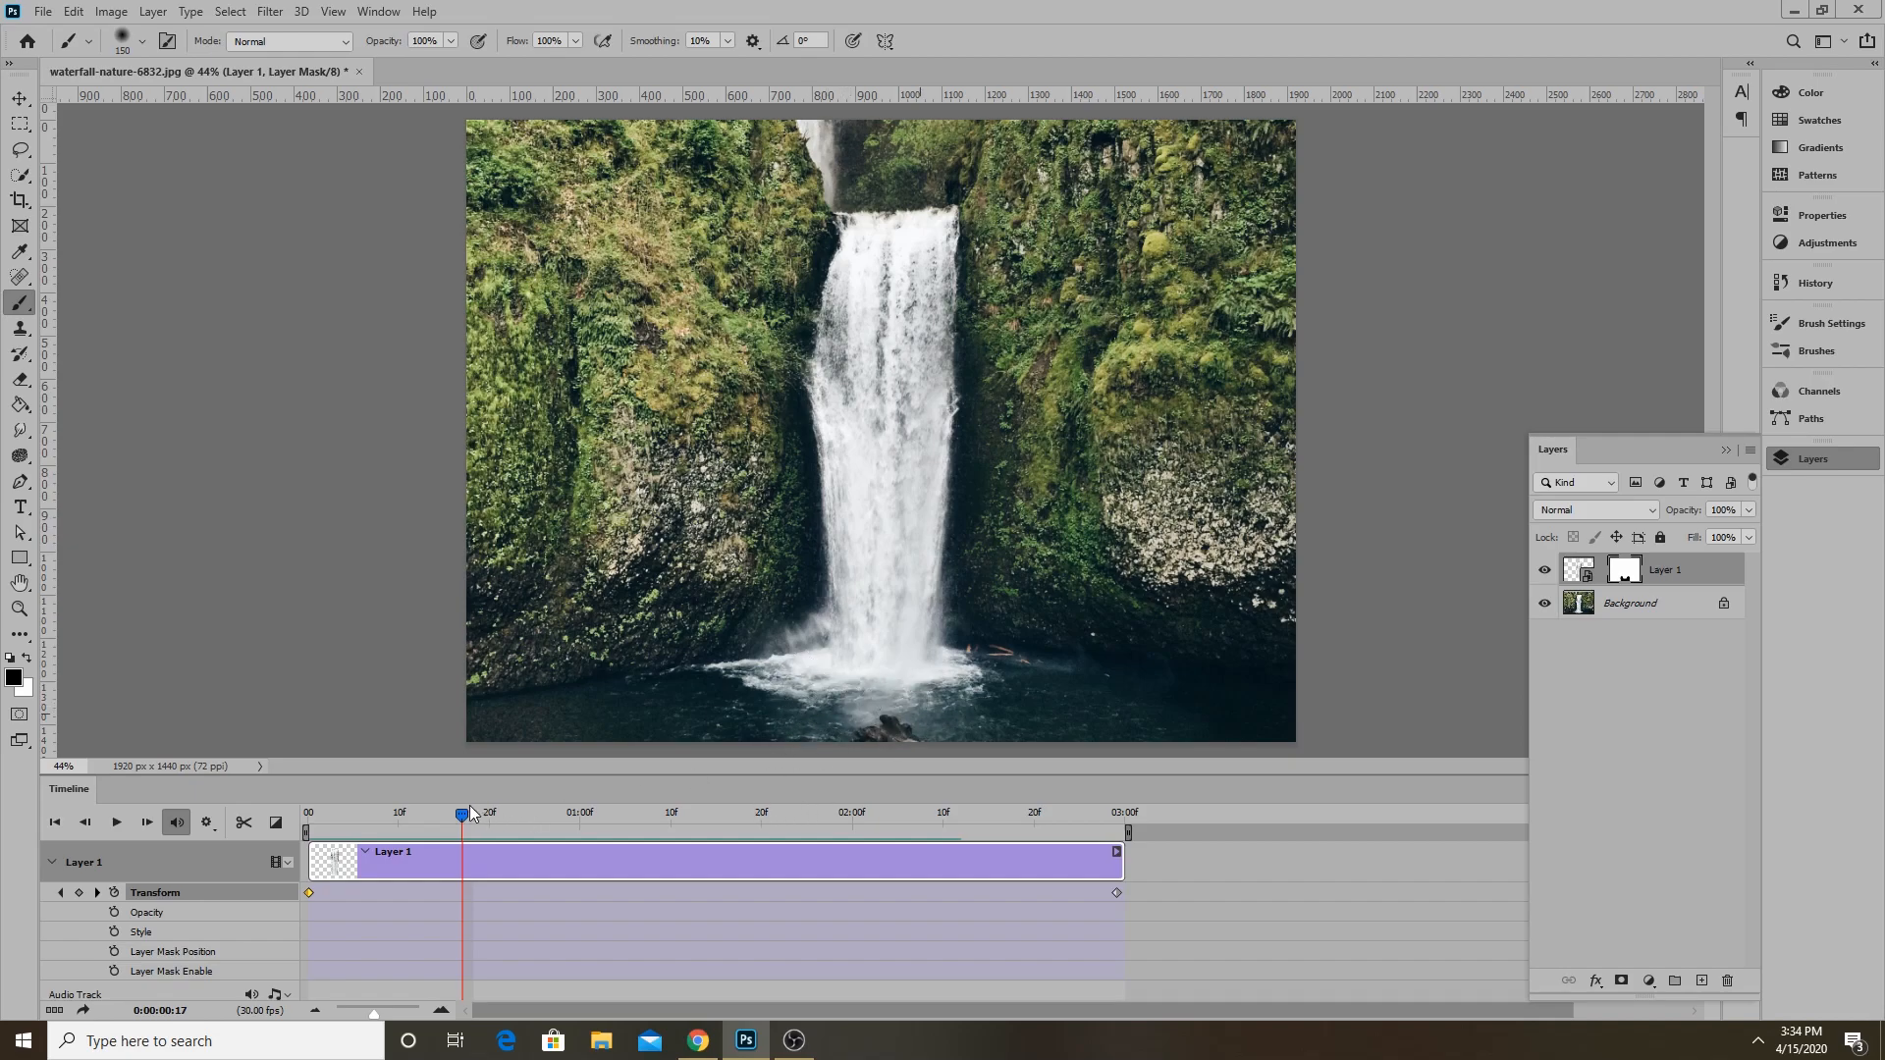
pyautogui.moveTo(438, 819); pyautogui.dragTo(256, 821)
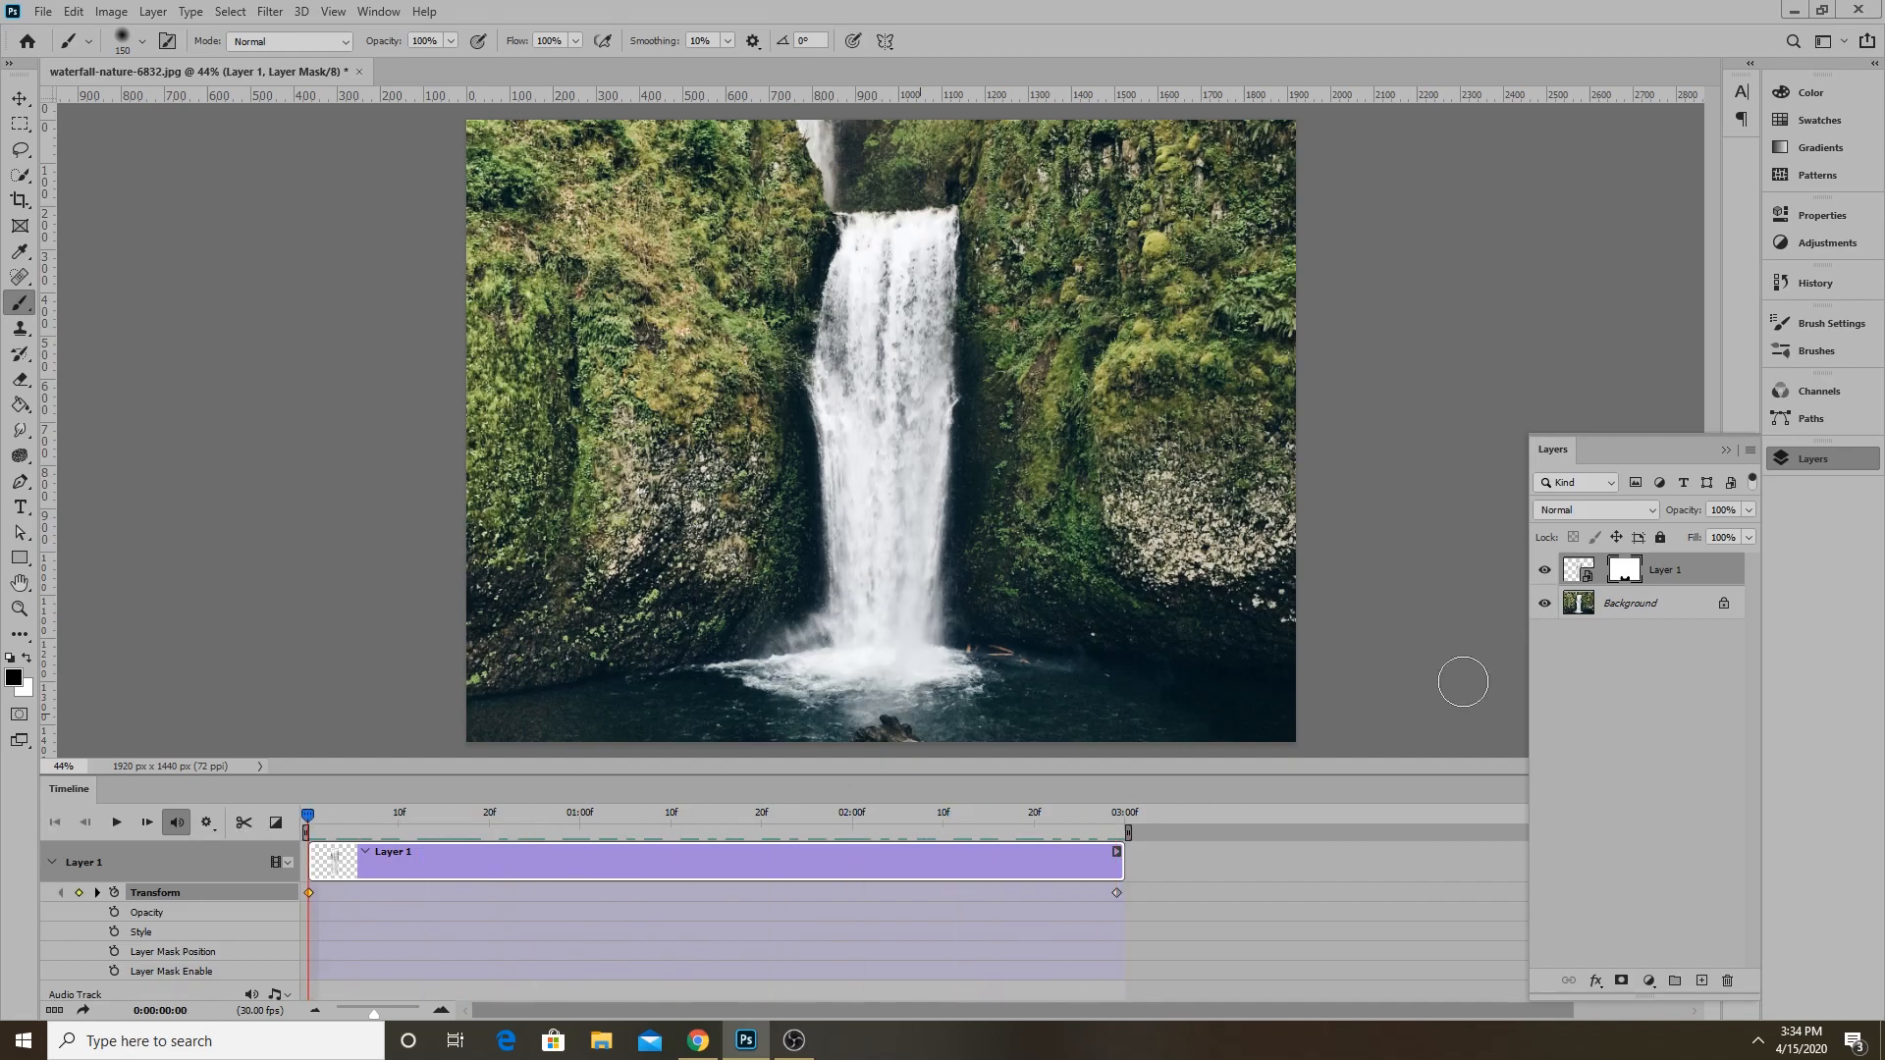
# Open Layer 1's Smart Object contents and soften the waterfall's edges around its base with the Eraser at size 90.
pyautogui.doubleClick(1568, 583)
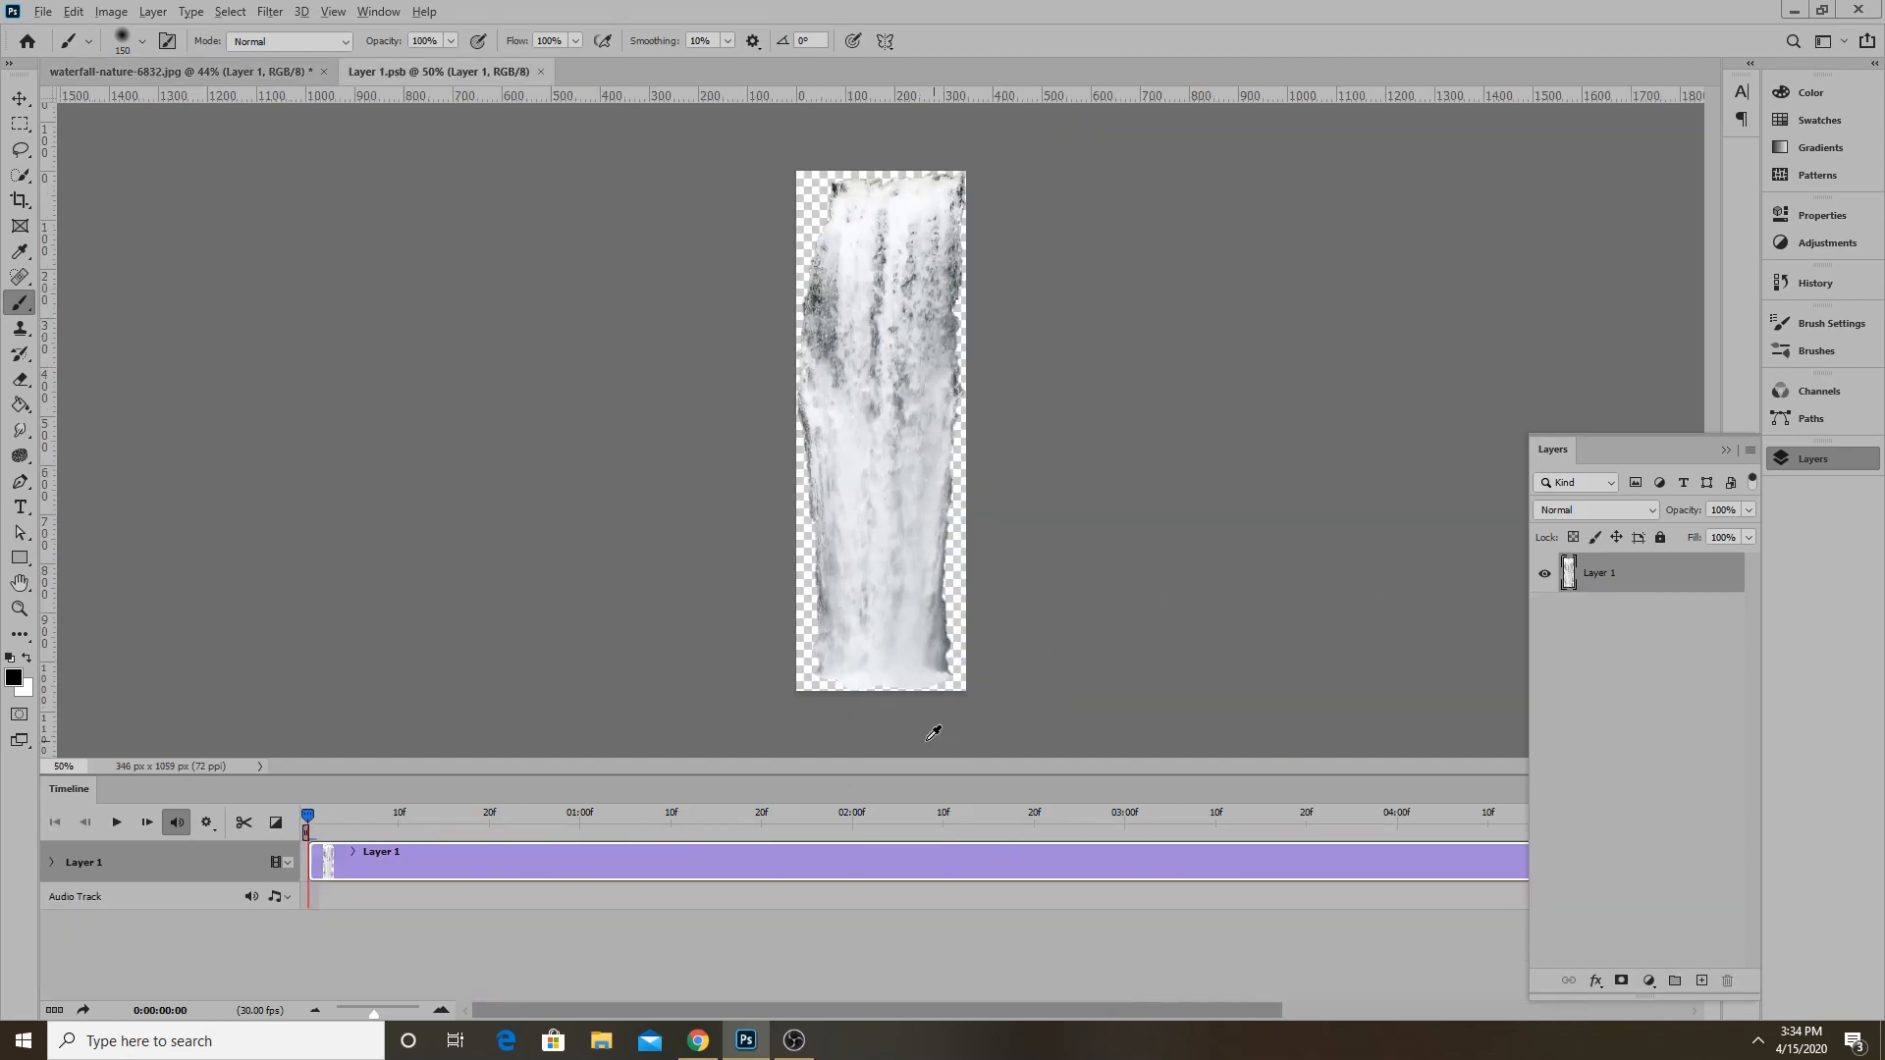
pyautogui.scroll(5, 937, 733)
pyautogui.scroll(-2, 850, 646)
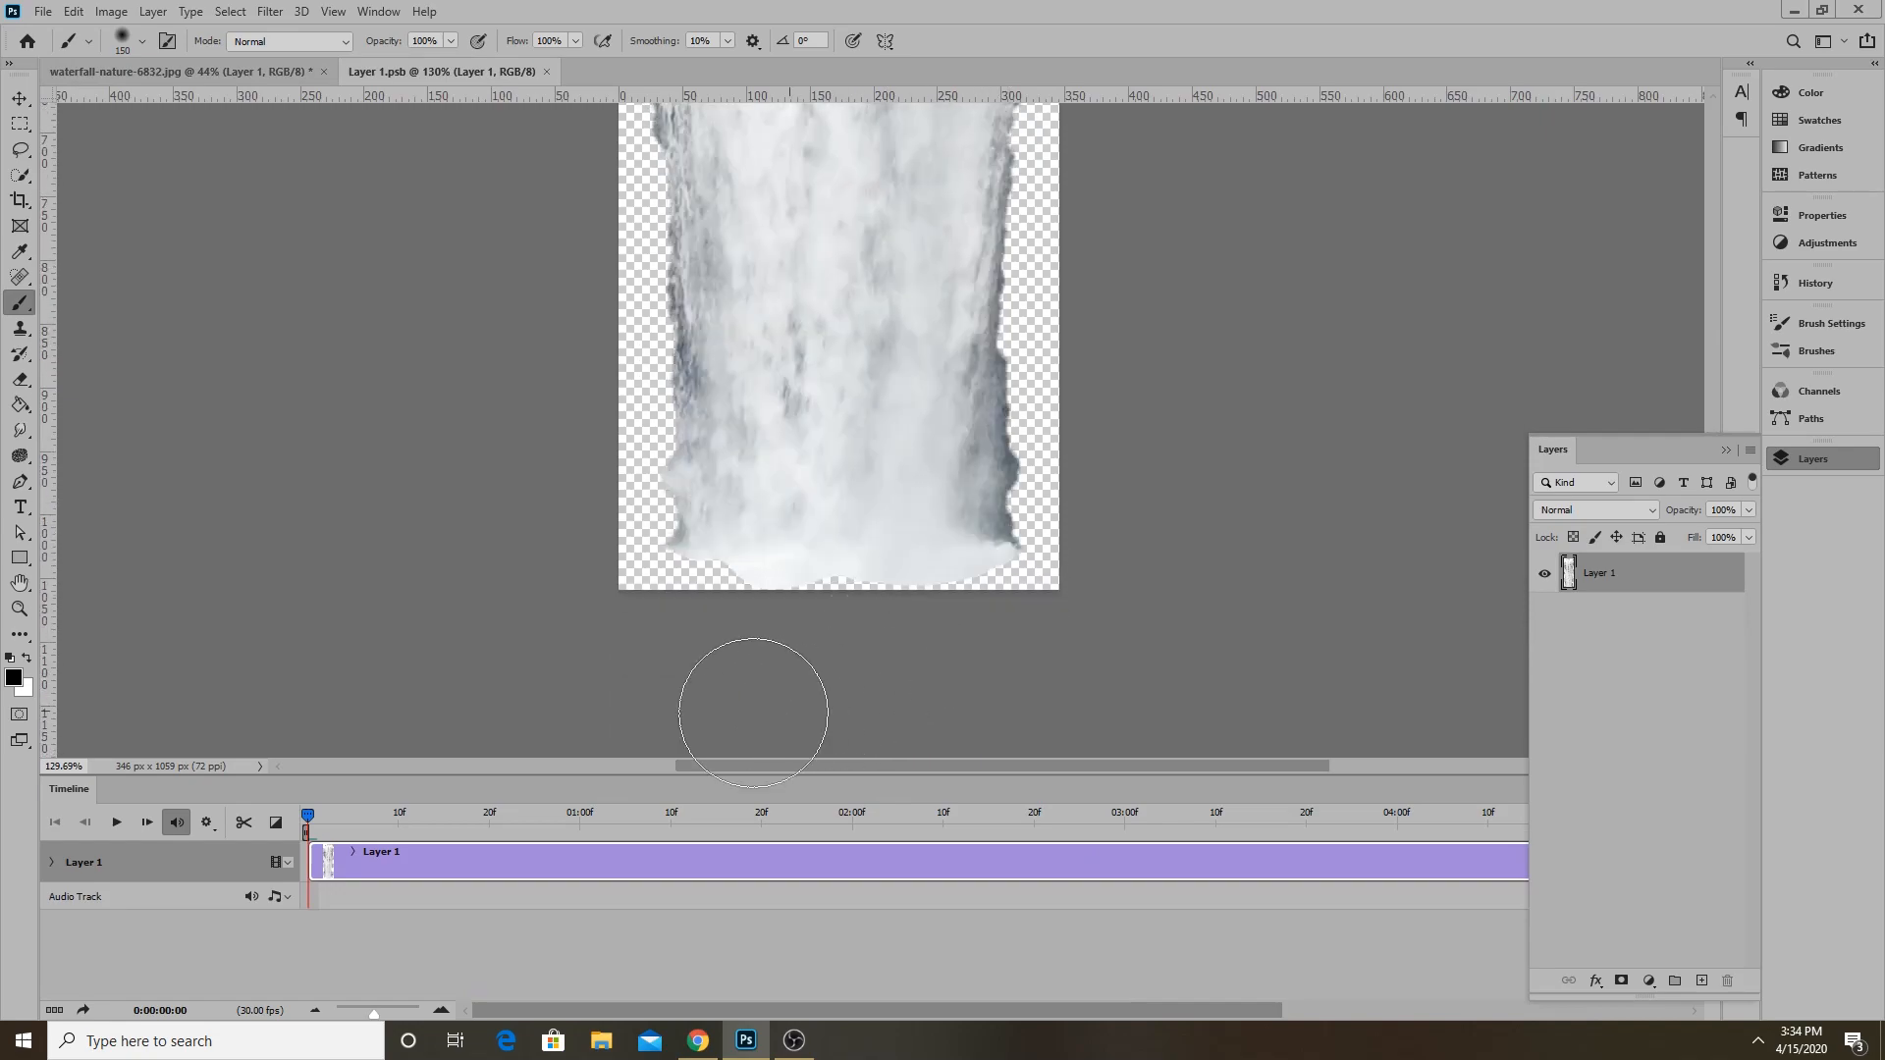
pyautogui.hotkey('ctrl', 'z')
pyautogui.click(19, 379)
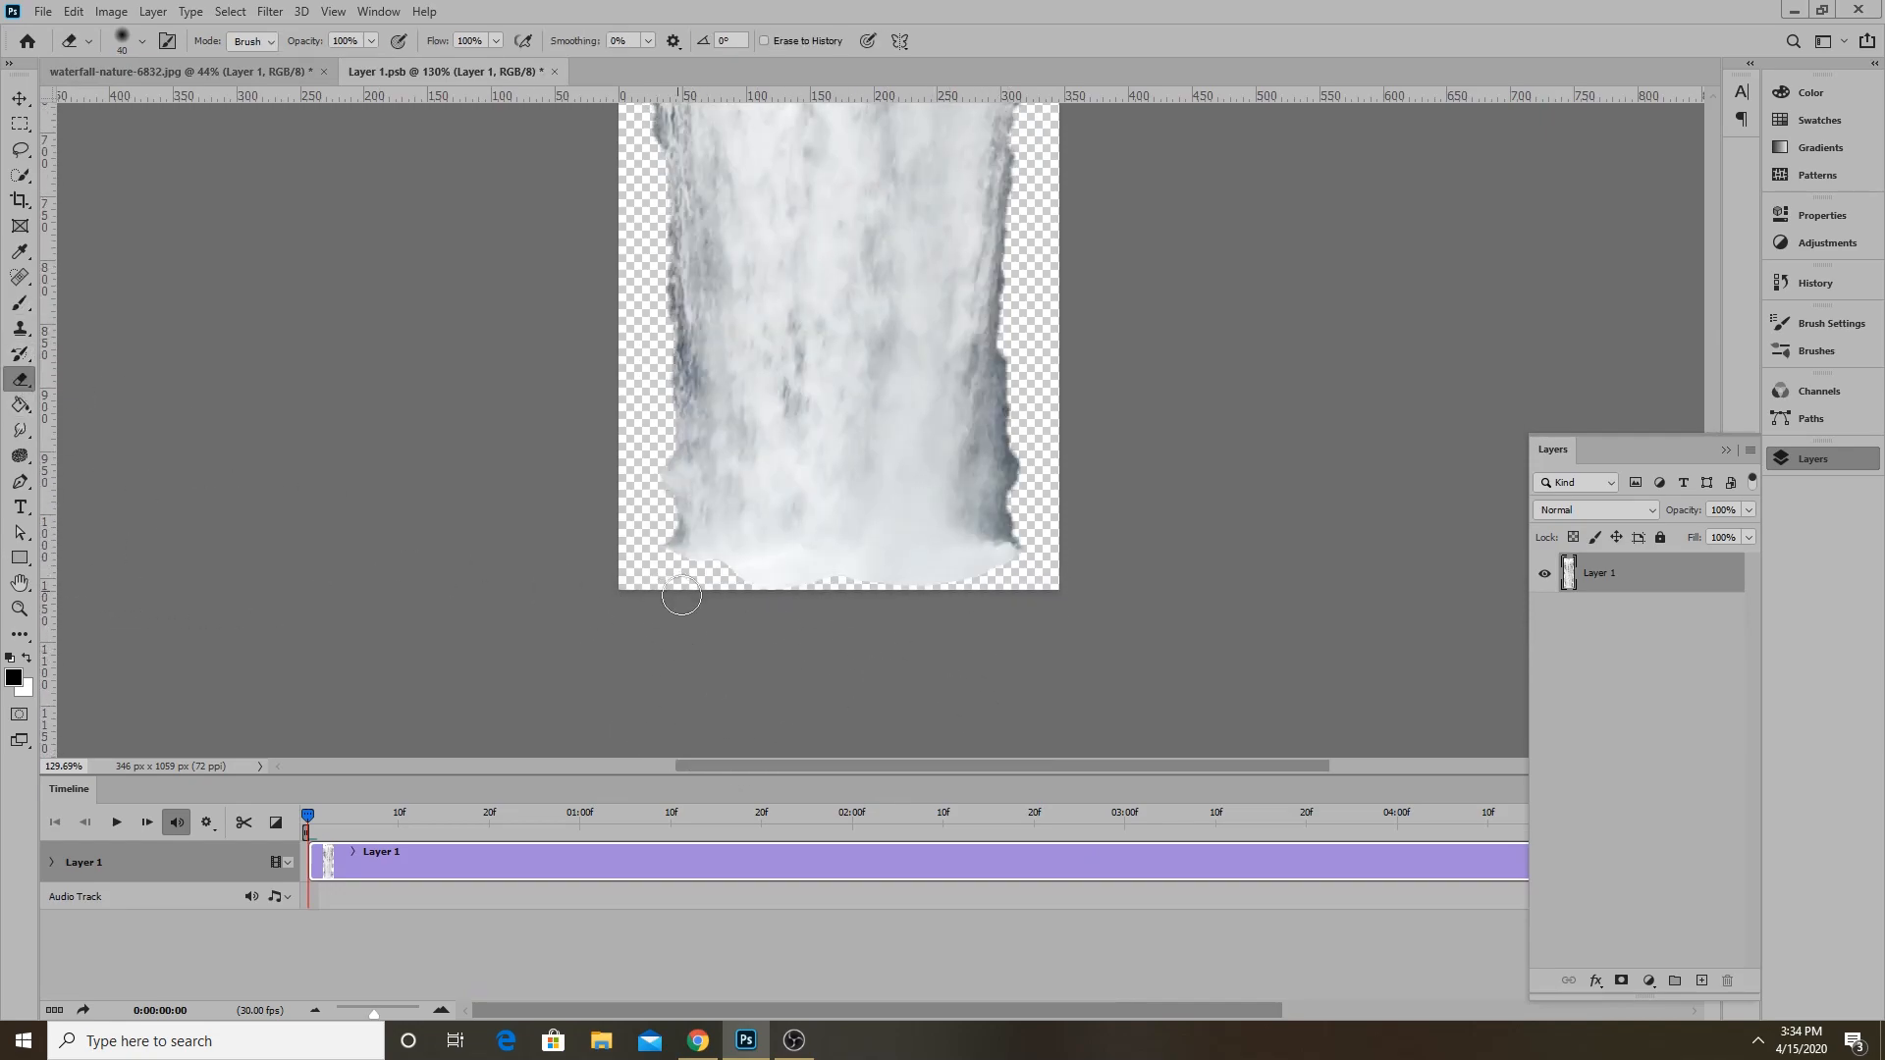
pyautogui.press(']')
pyautogui.press(']')
pyautogui.press(']')
pyautogui.press(']')
pyautogui.press(']')
pyautogui.moveTo(745, 635)
pyautogui.mouseDown()
pyautogui.moveTo(914, 637)
pyautogui.moveTo(1037, 621)
pyautogui.moveTo(1088, 552)
pyautogui.moveTo(1076, 425)
pyautogui.mouseUp()
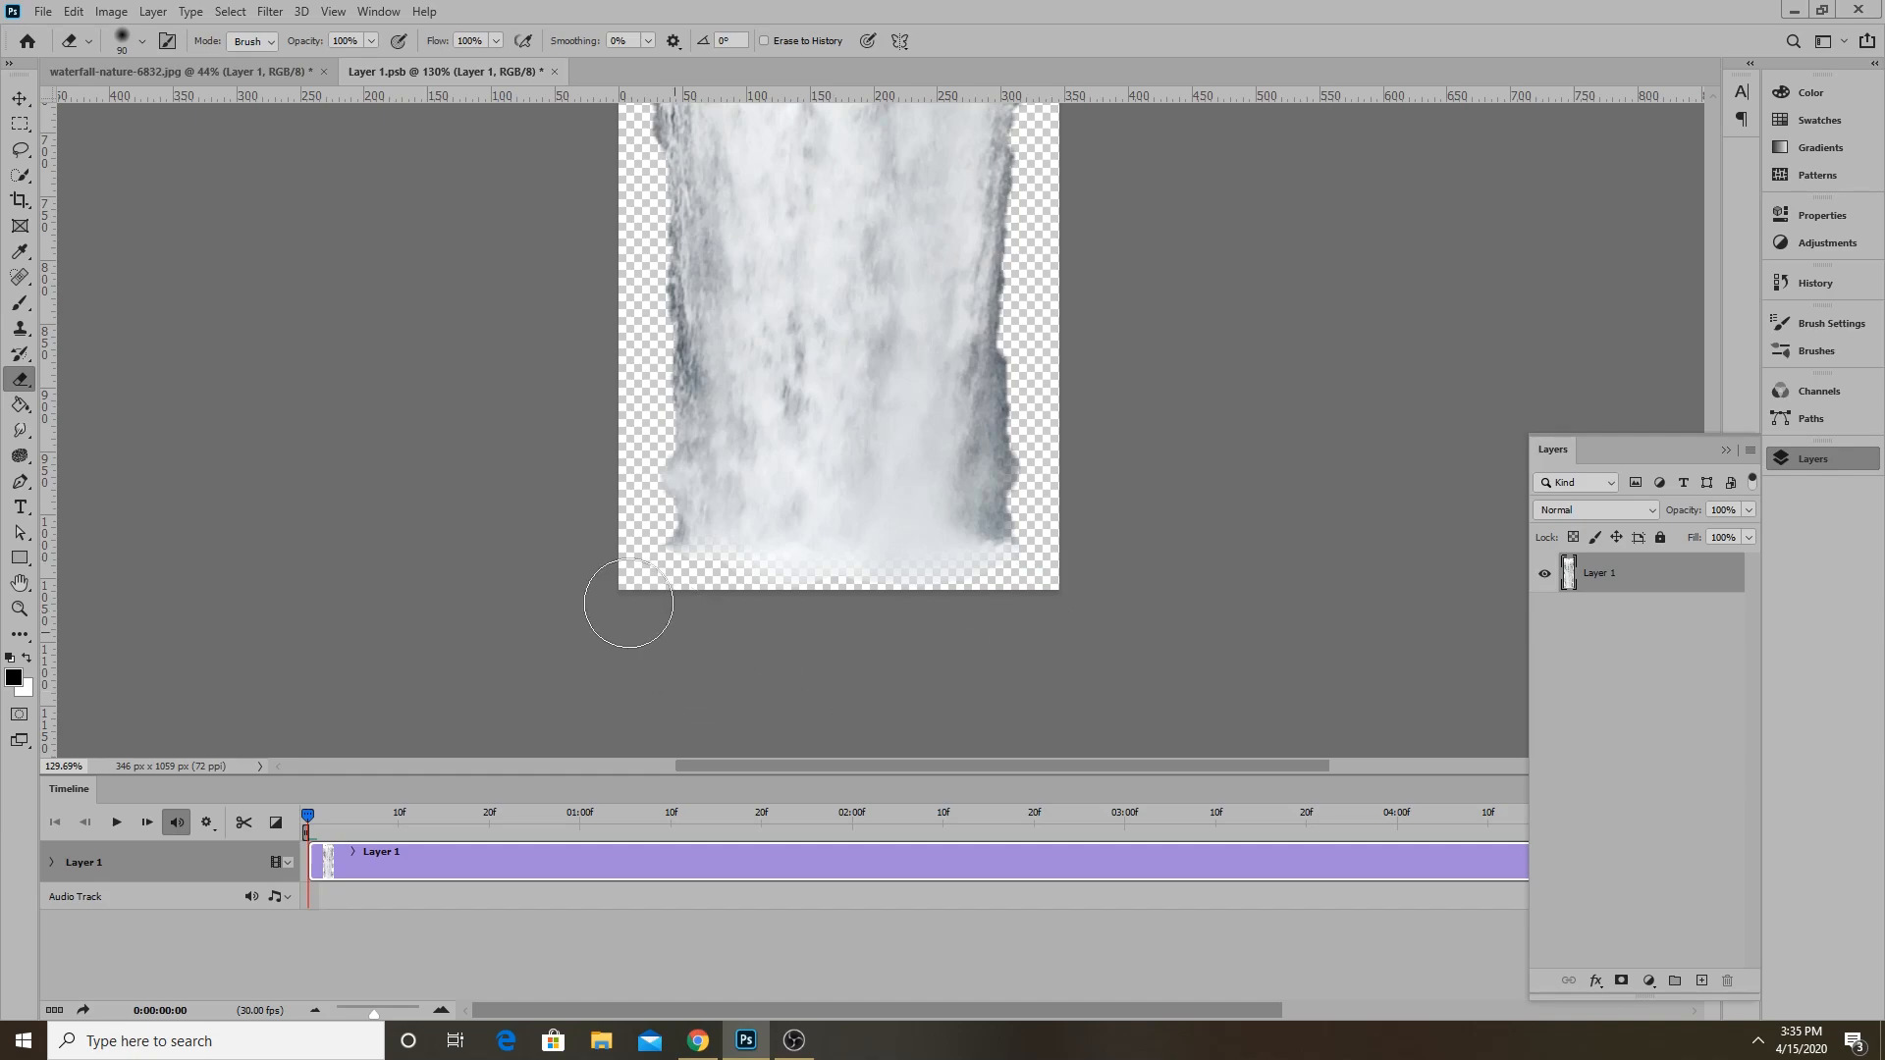
# Save and close the Smart Object's Layer 1.psb contents, and play the animation in the waterfall document to check the result.
pyautogui.click(554, 72)
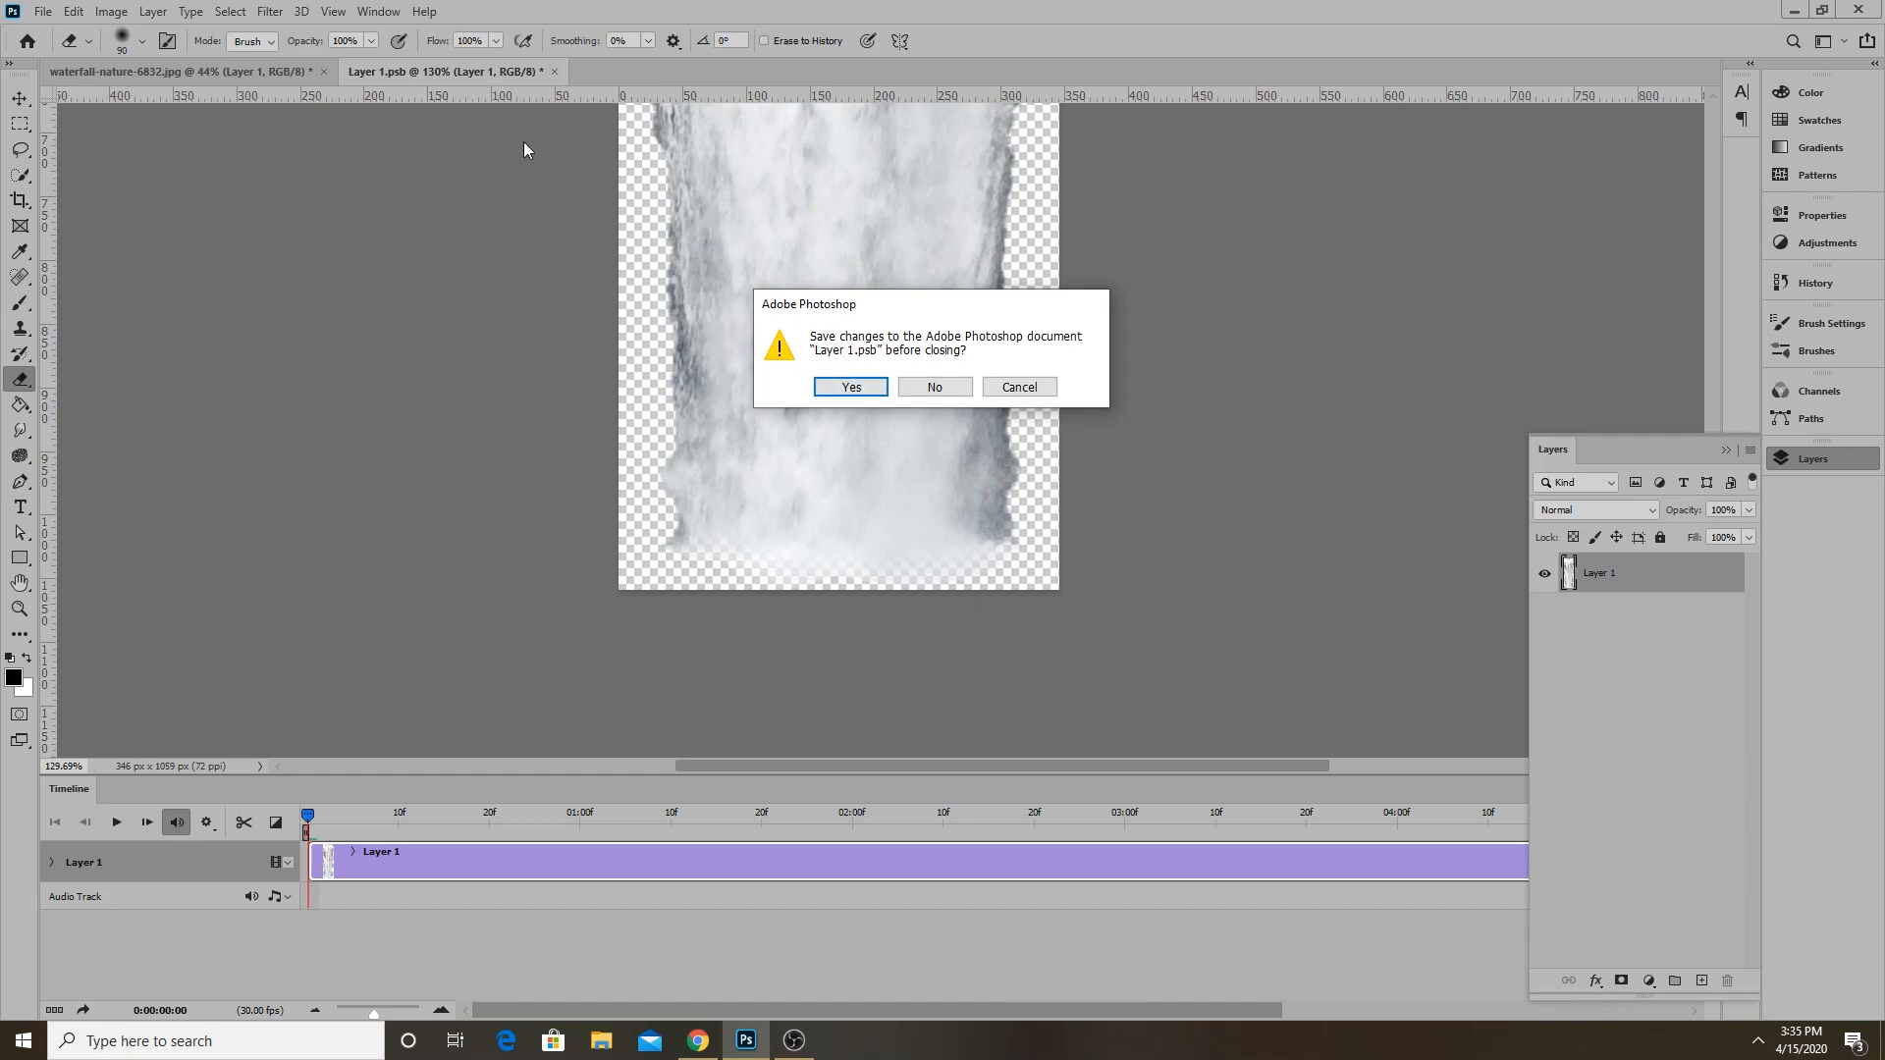
pyautogui.click(851, 387)
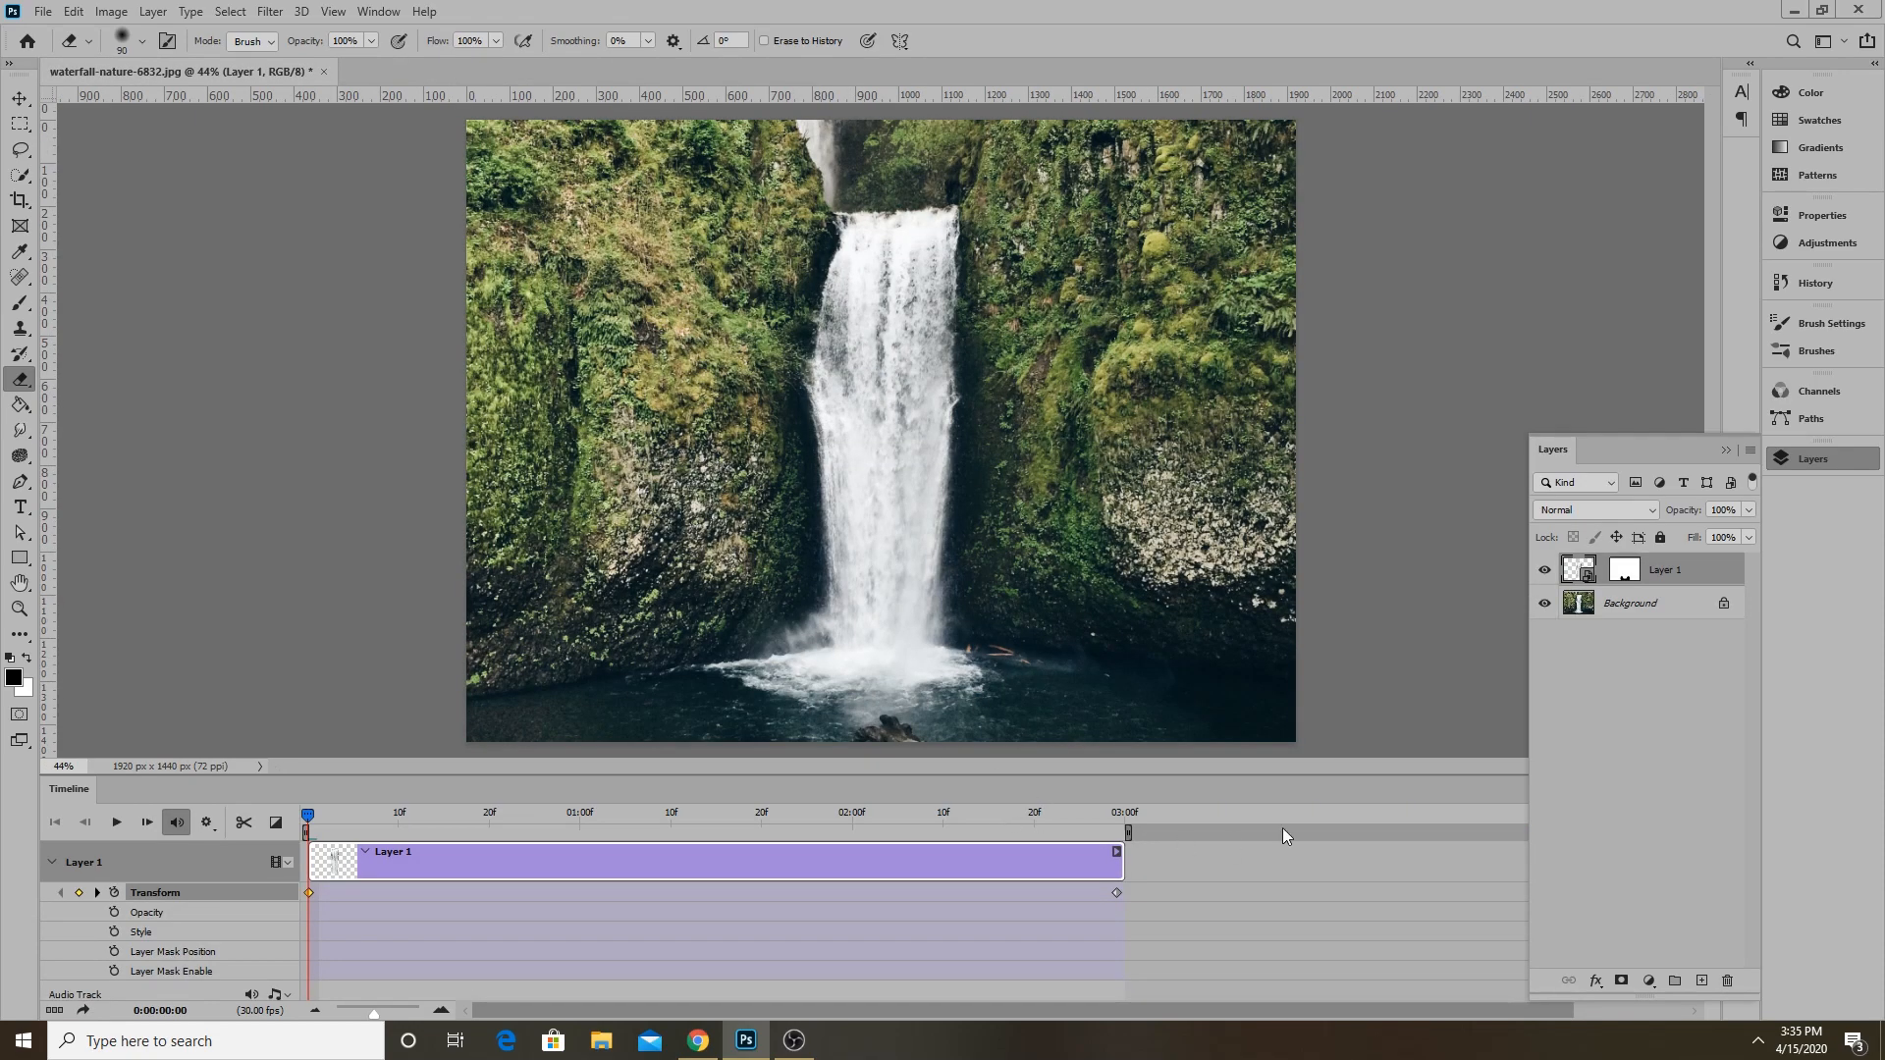
pyautogui.press('space')
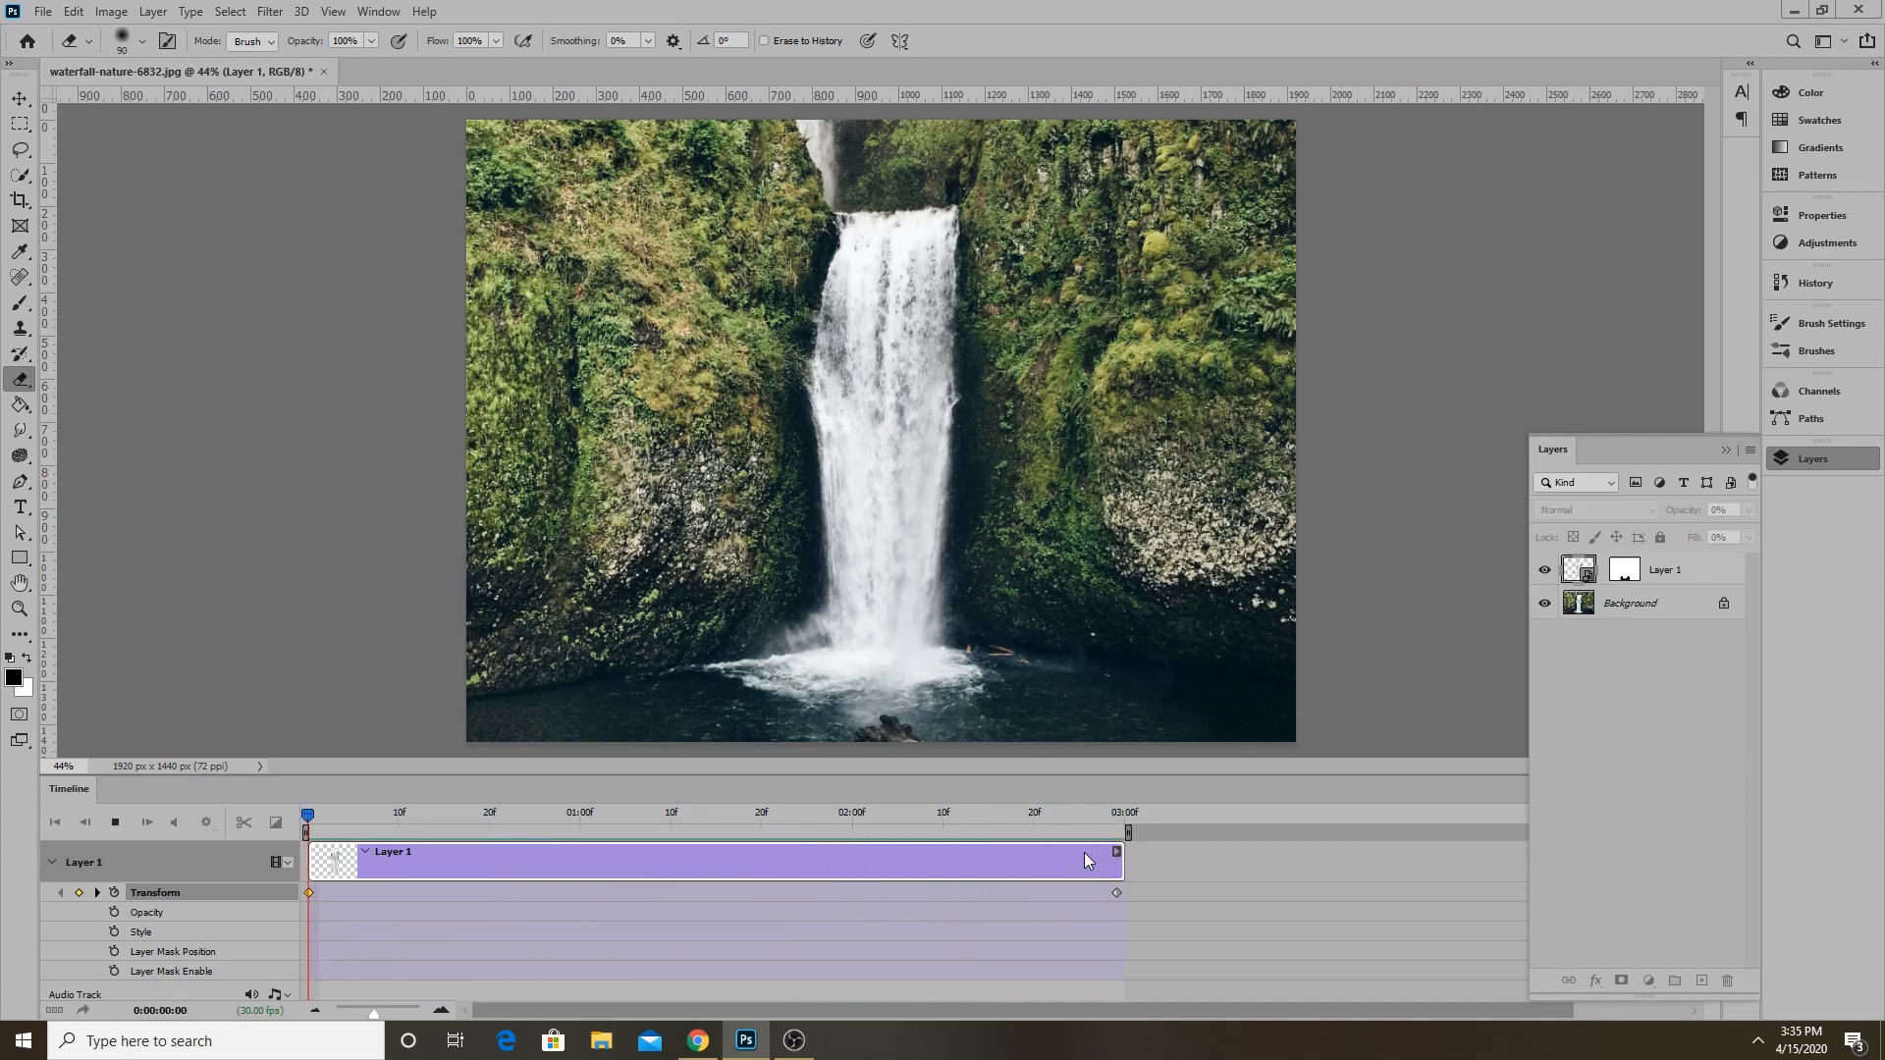
pyautogui.press('space')
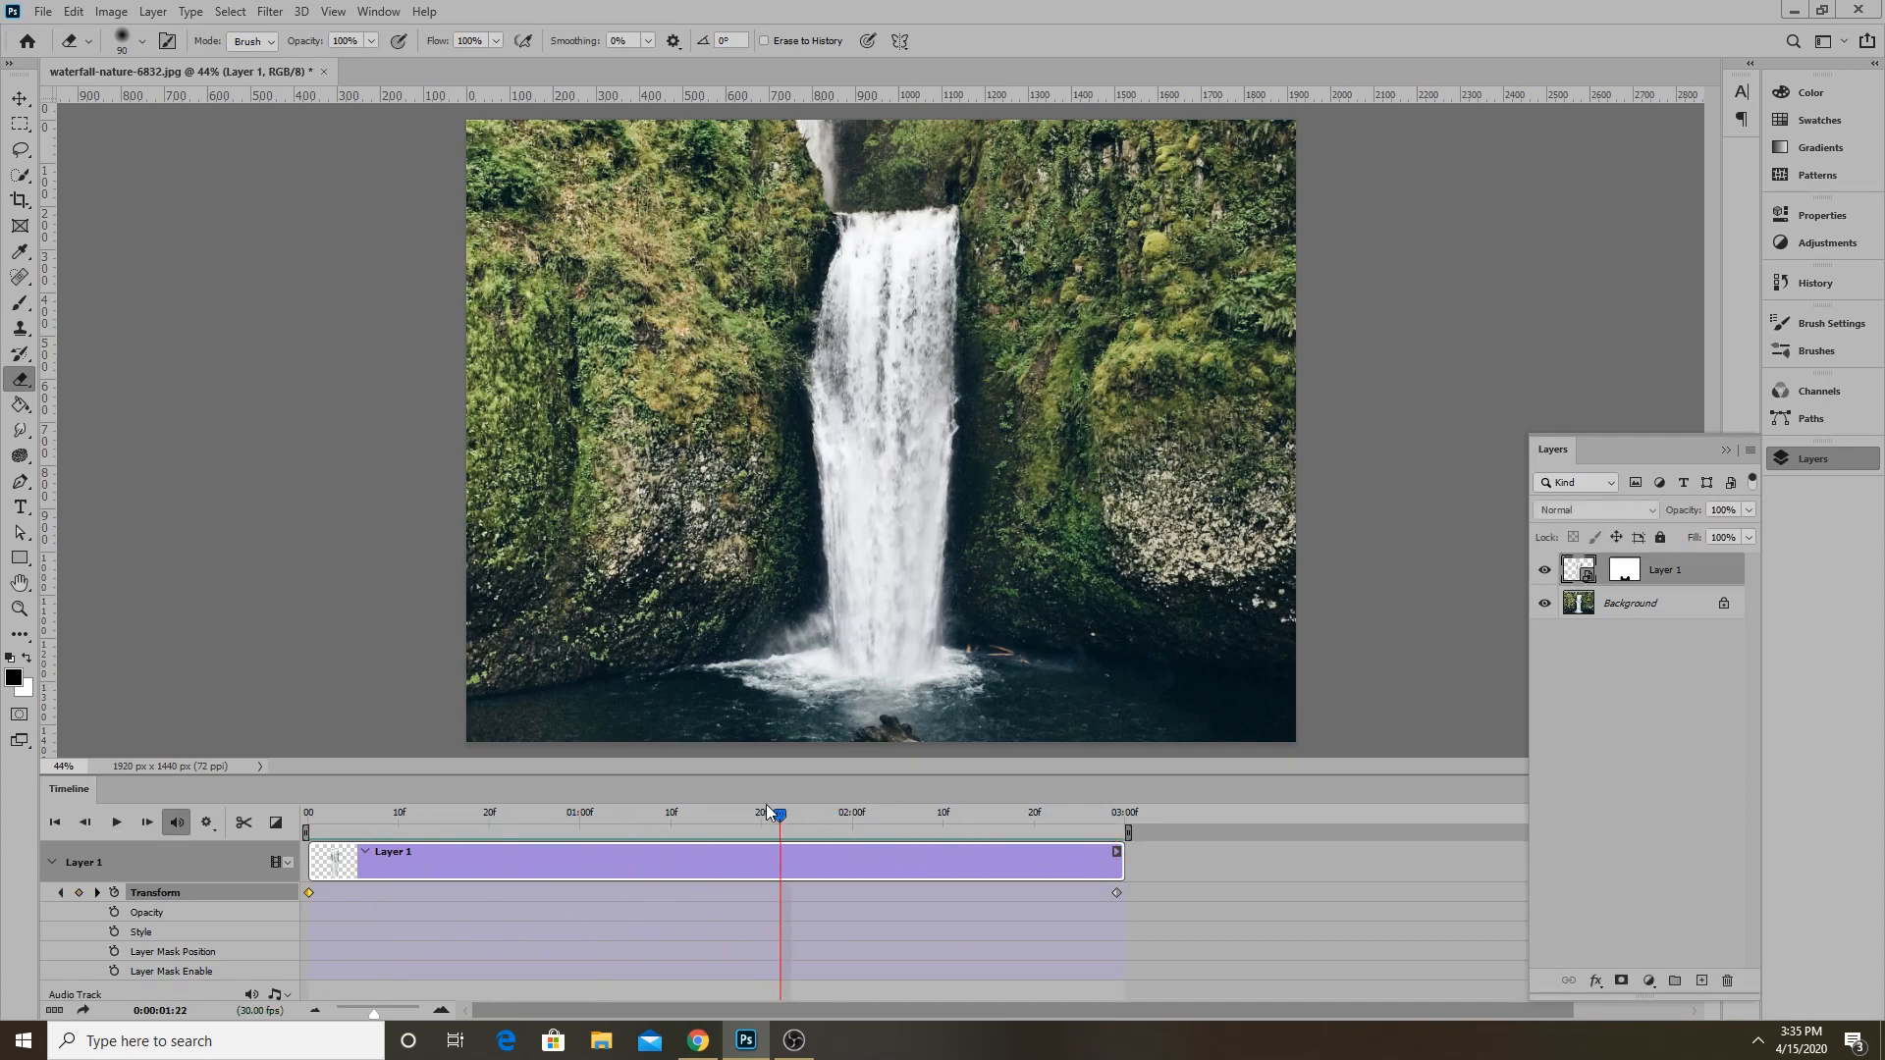
# Select Layer 1's layer mask at the first frame, and ready the Brush at size 300, keeping the black foreground, with the playhead at 0:00:00:17.
pyautogui.moveTo(695, 817); pyautogui.dragTo(293, 825)
pyautogui.click(1624, 571)
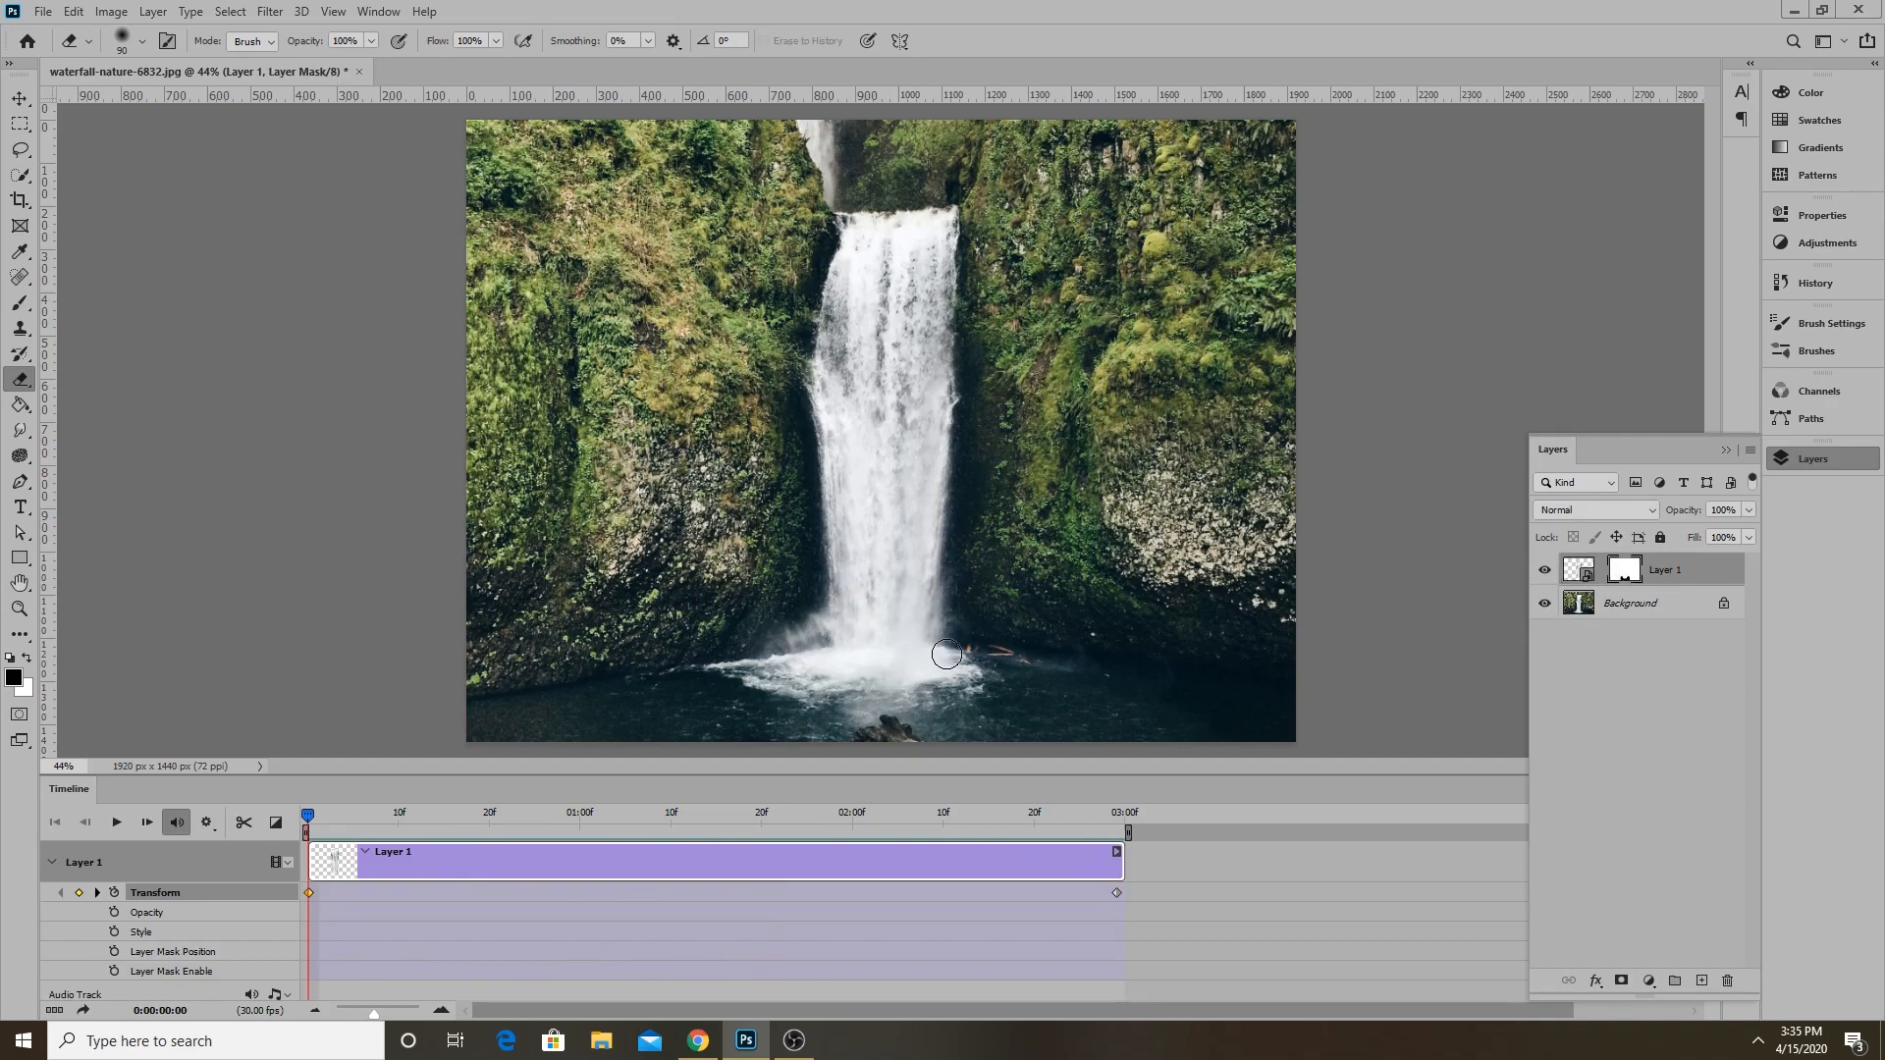
pyautogui.press(']')
pyautogui.press(']')
pyautogui.press(']')
pyautogui.moveTo(313, 828); pyautogui.dragTo(462, 815)
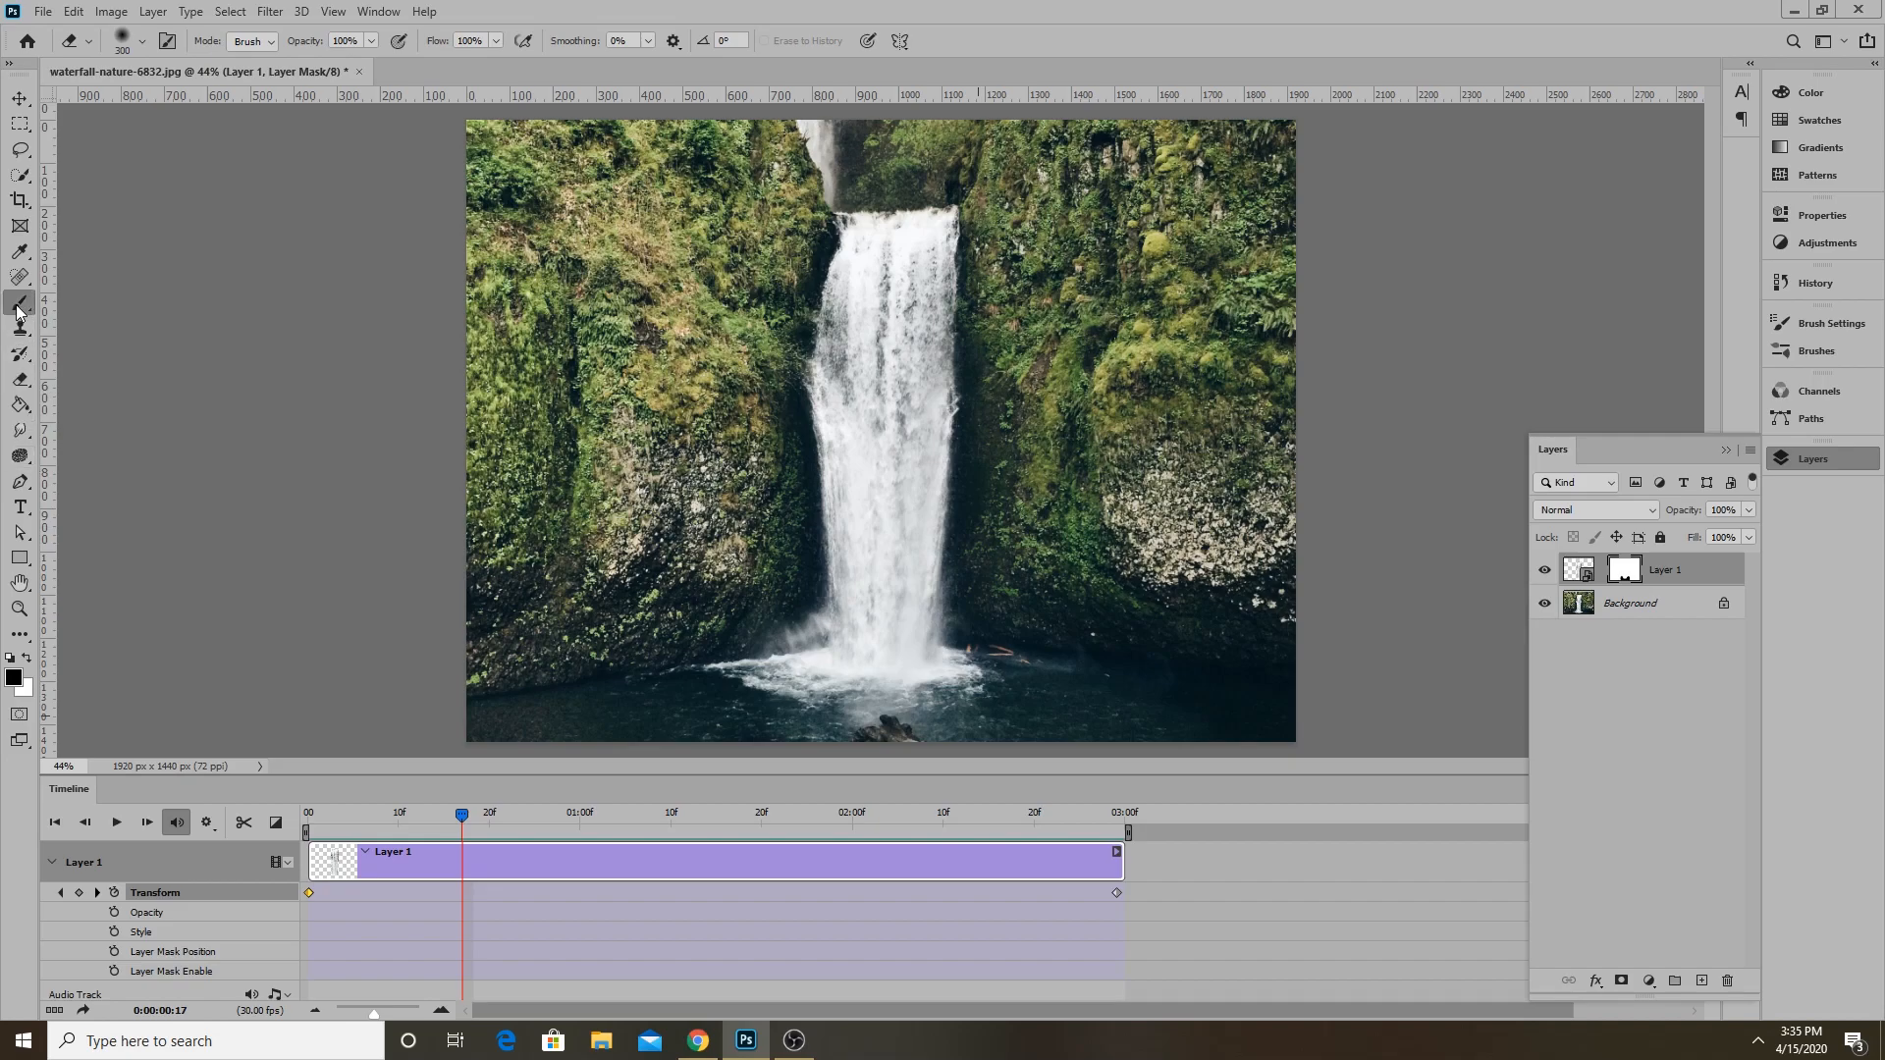
pyautogui.click(14, 676)
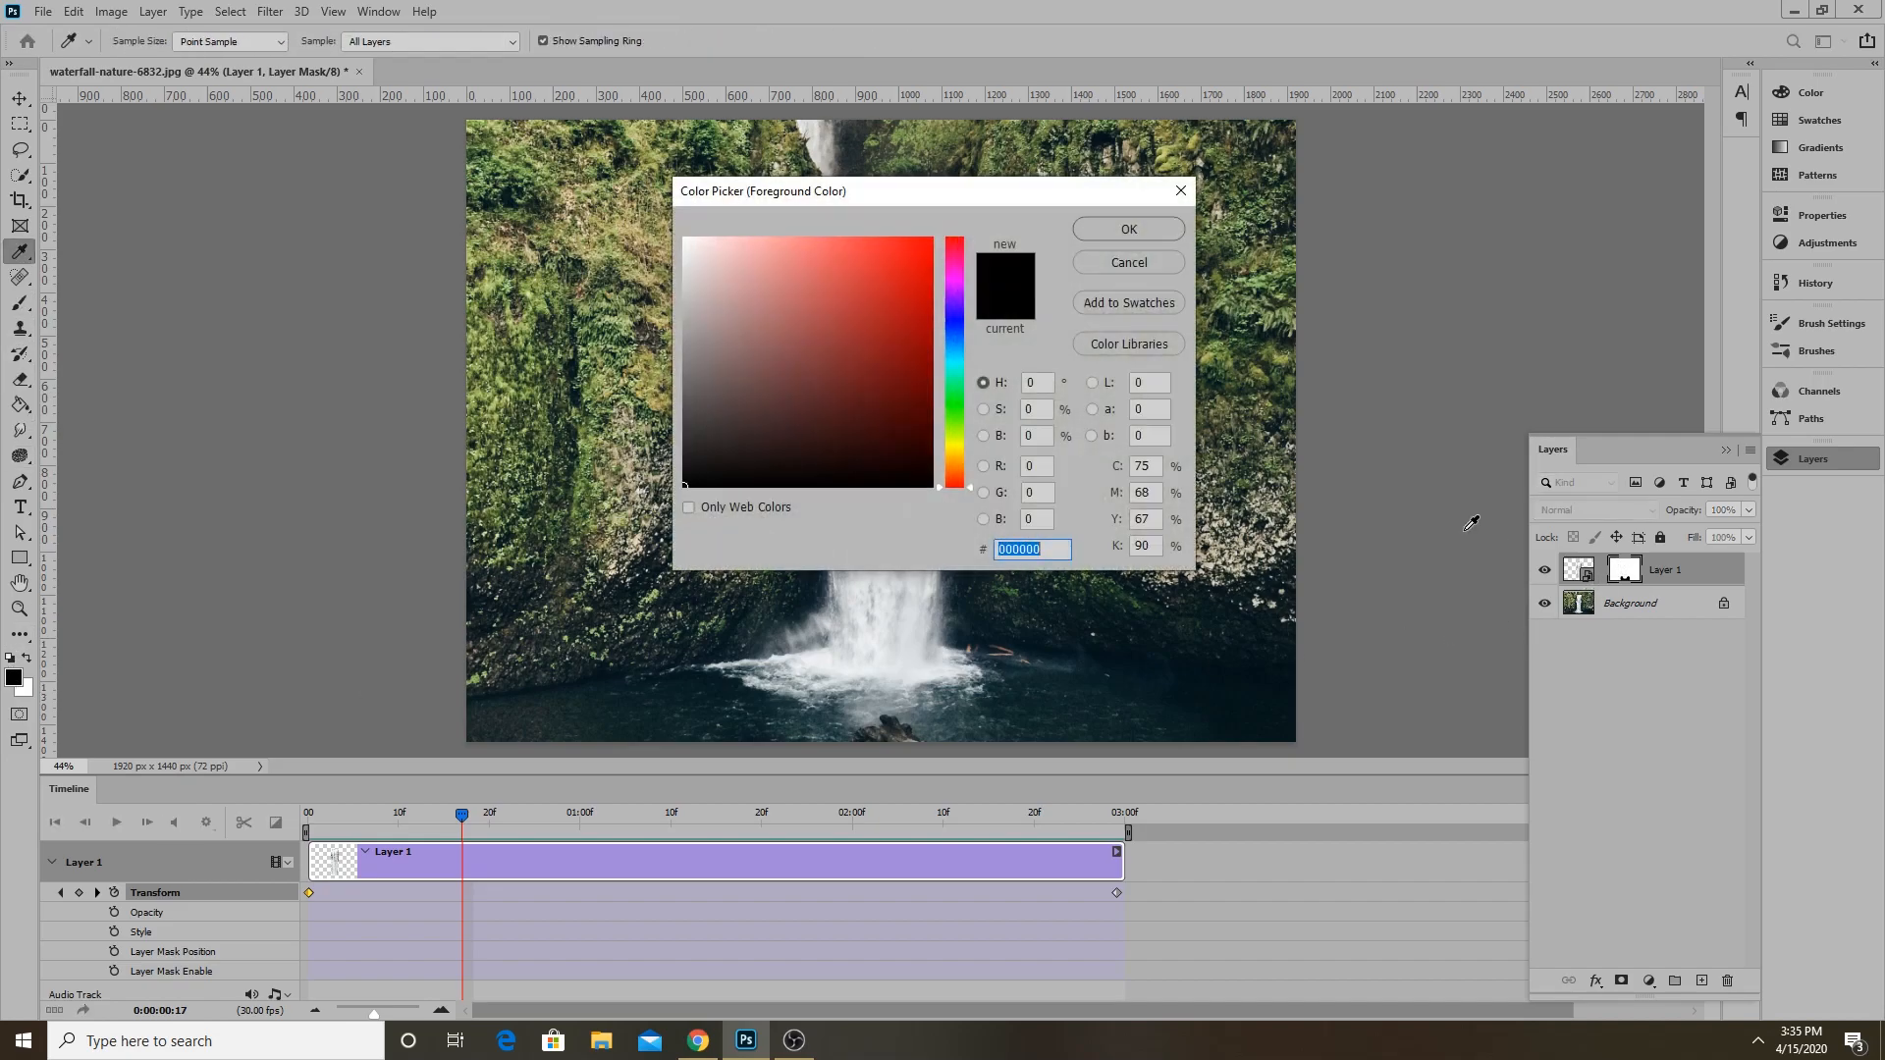
pyautogui.click(1109, 263)
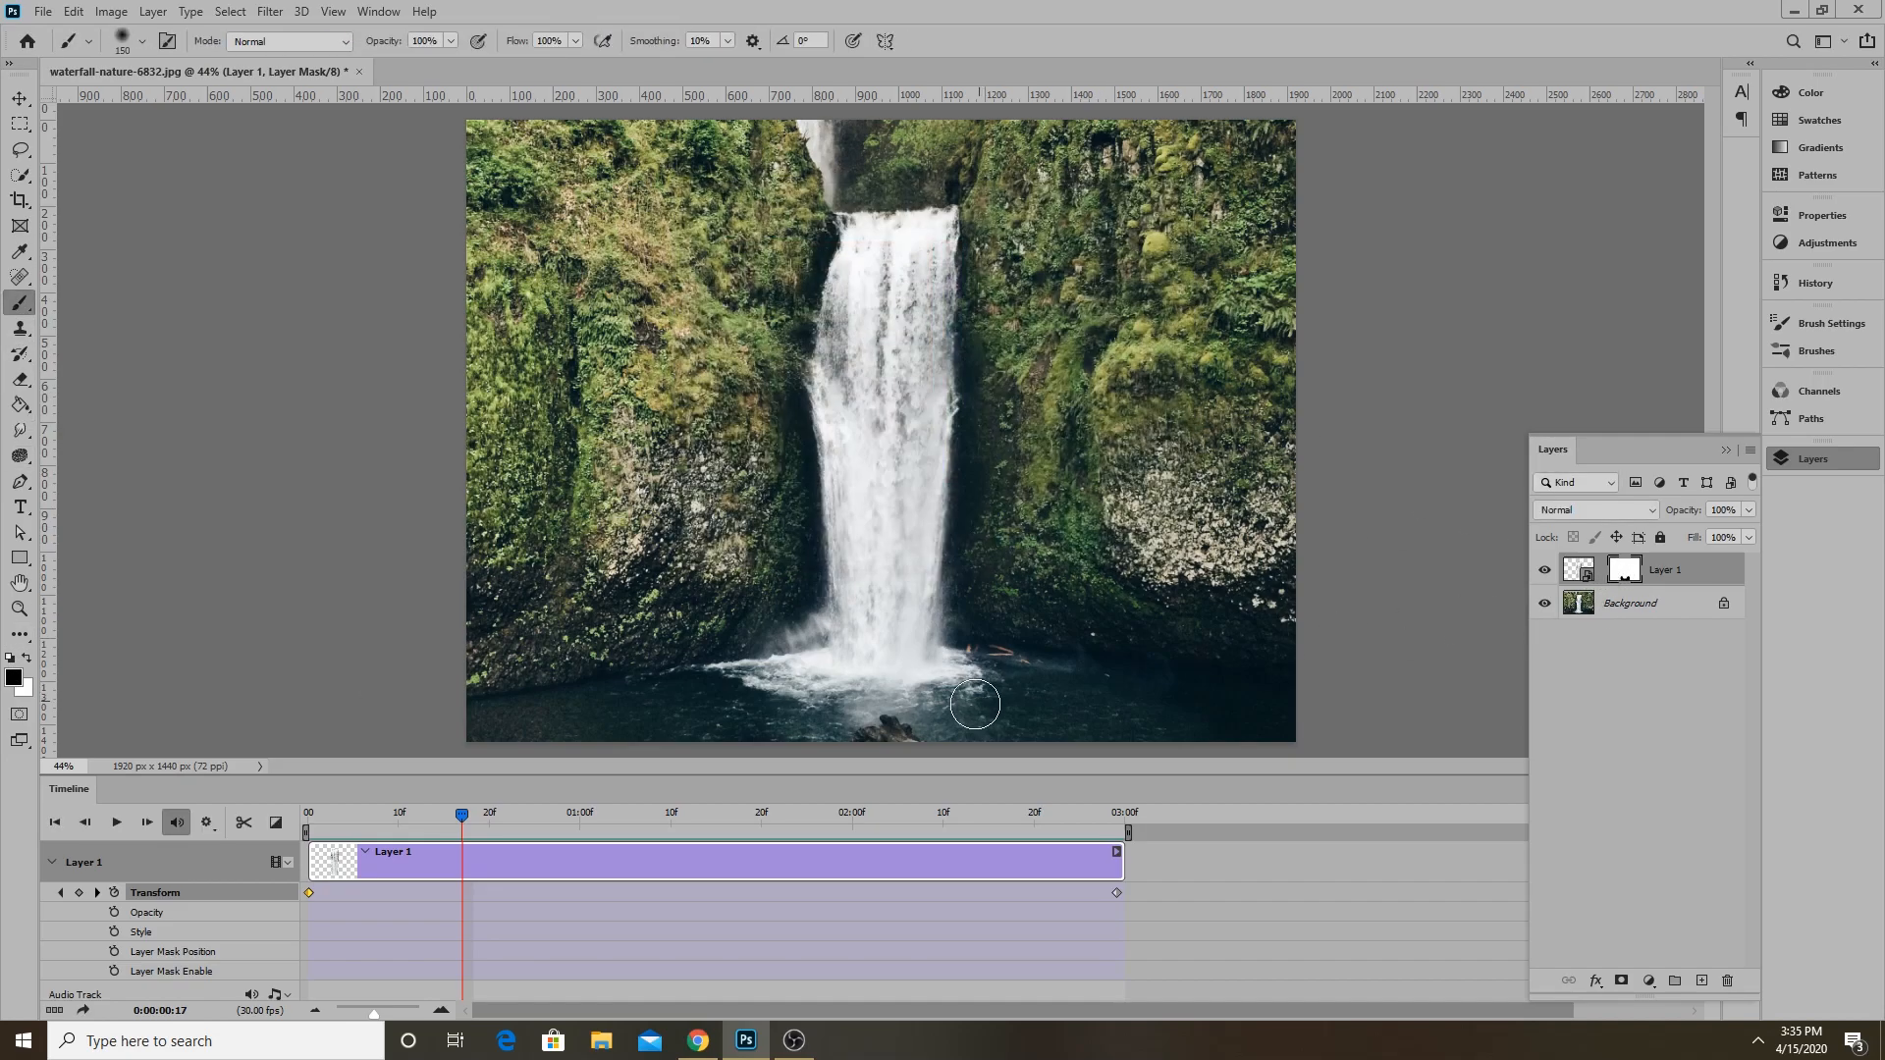
pyautogui.press(']')
pyautogui.press(']')
pyautogui.press(']')
pyautogui.press(']')
# At the first frame, paint Layer 1's mask black around the waterfall's foot in the pool, and play the animation to check it.
pyautogui.press('space')
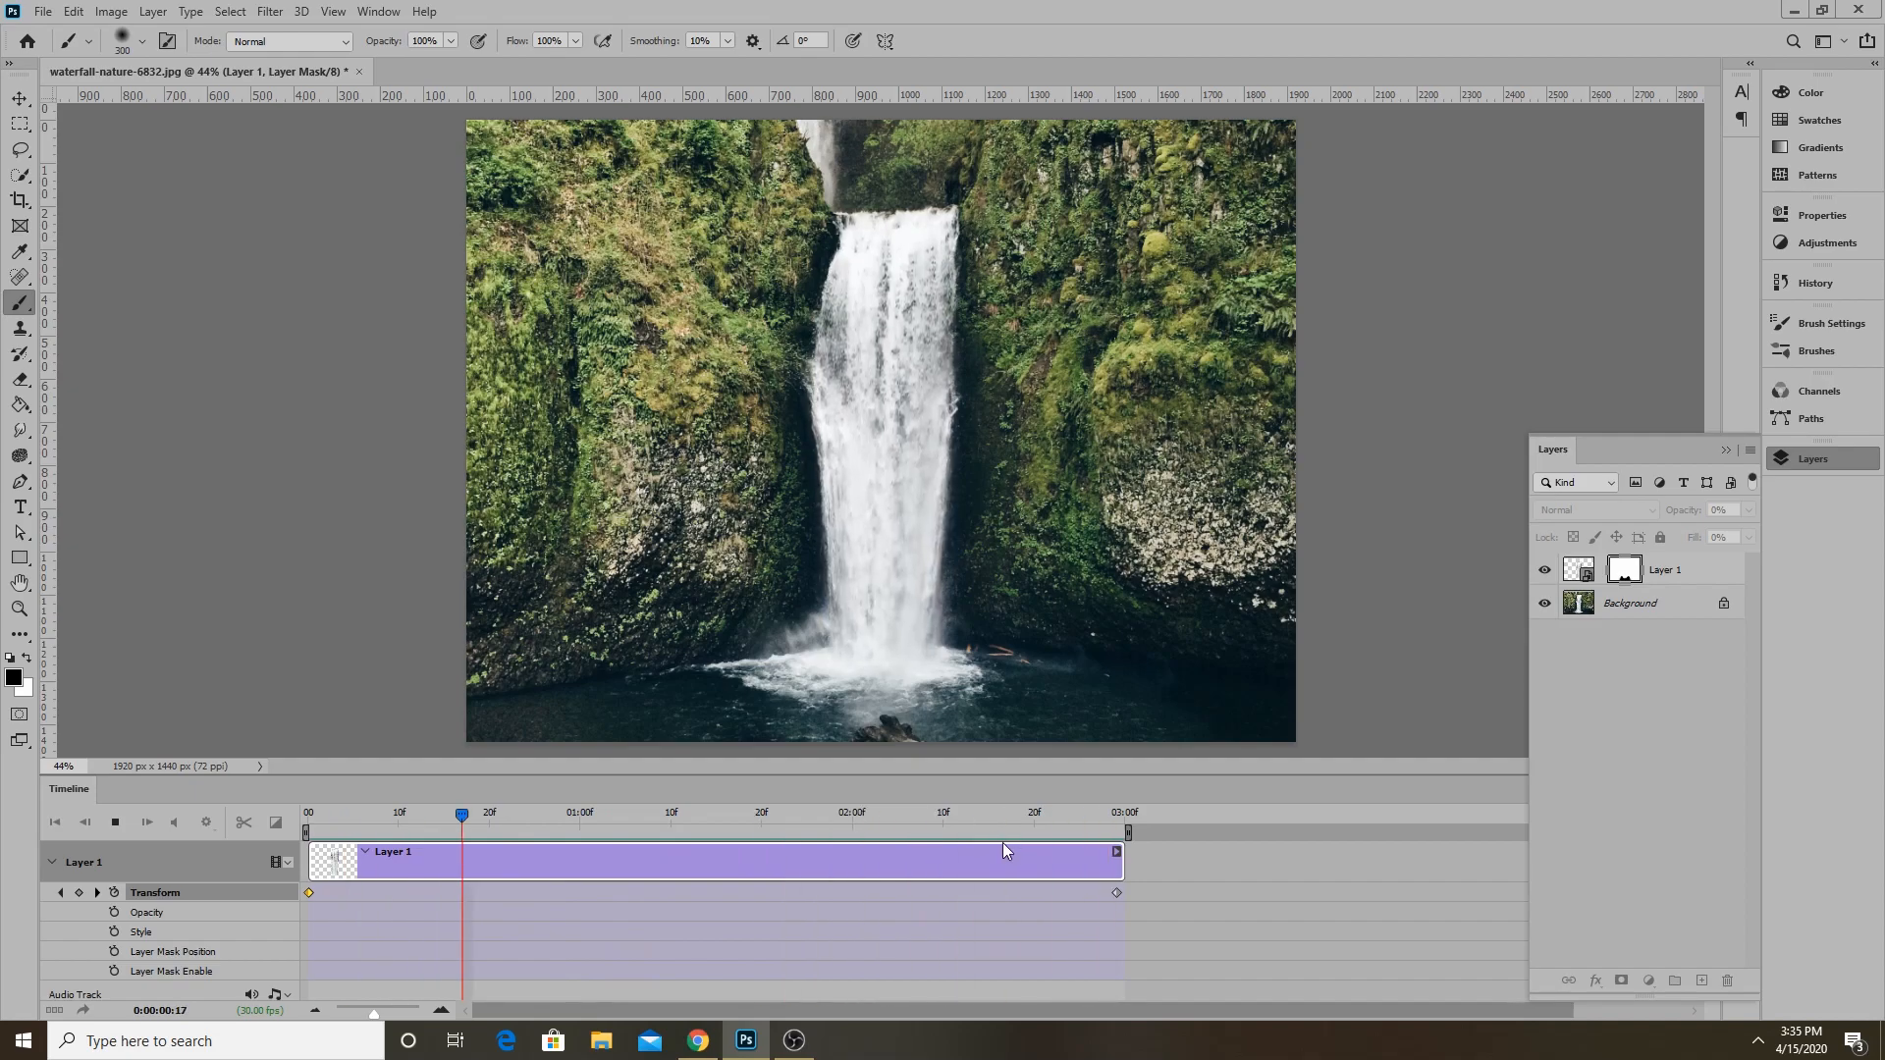
pyautogui.click(928, 816)
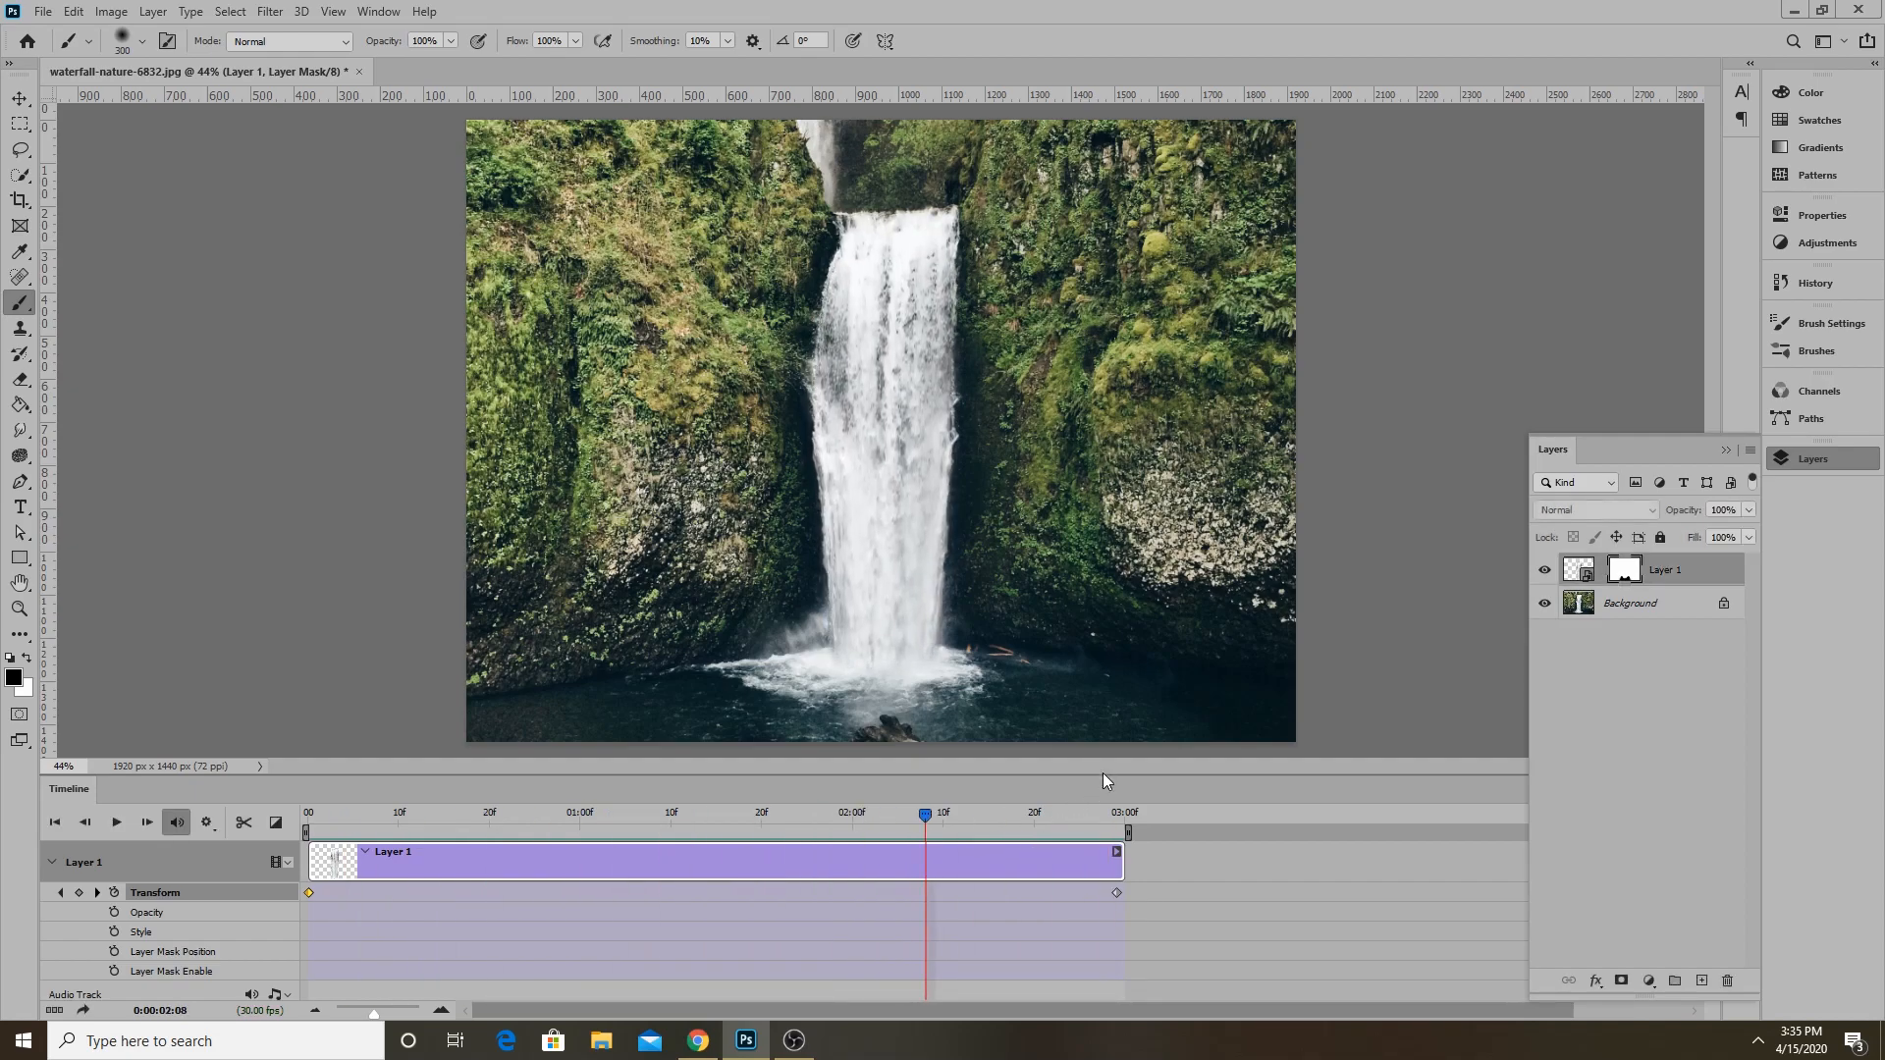
pyautogui.moveTo(929, 816); pyautogui.dragTo(180, 782)
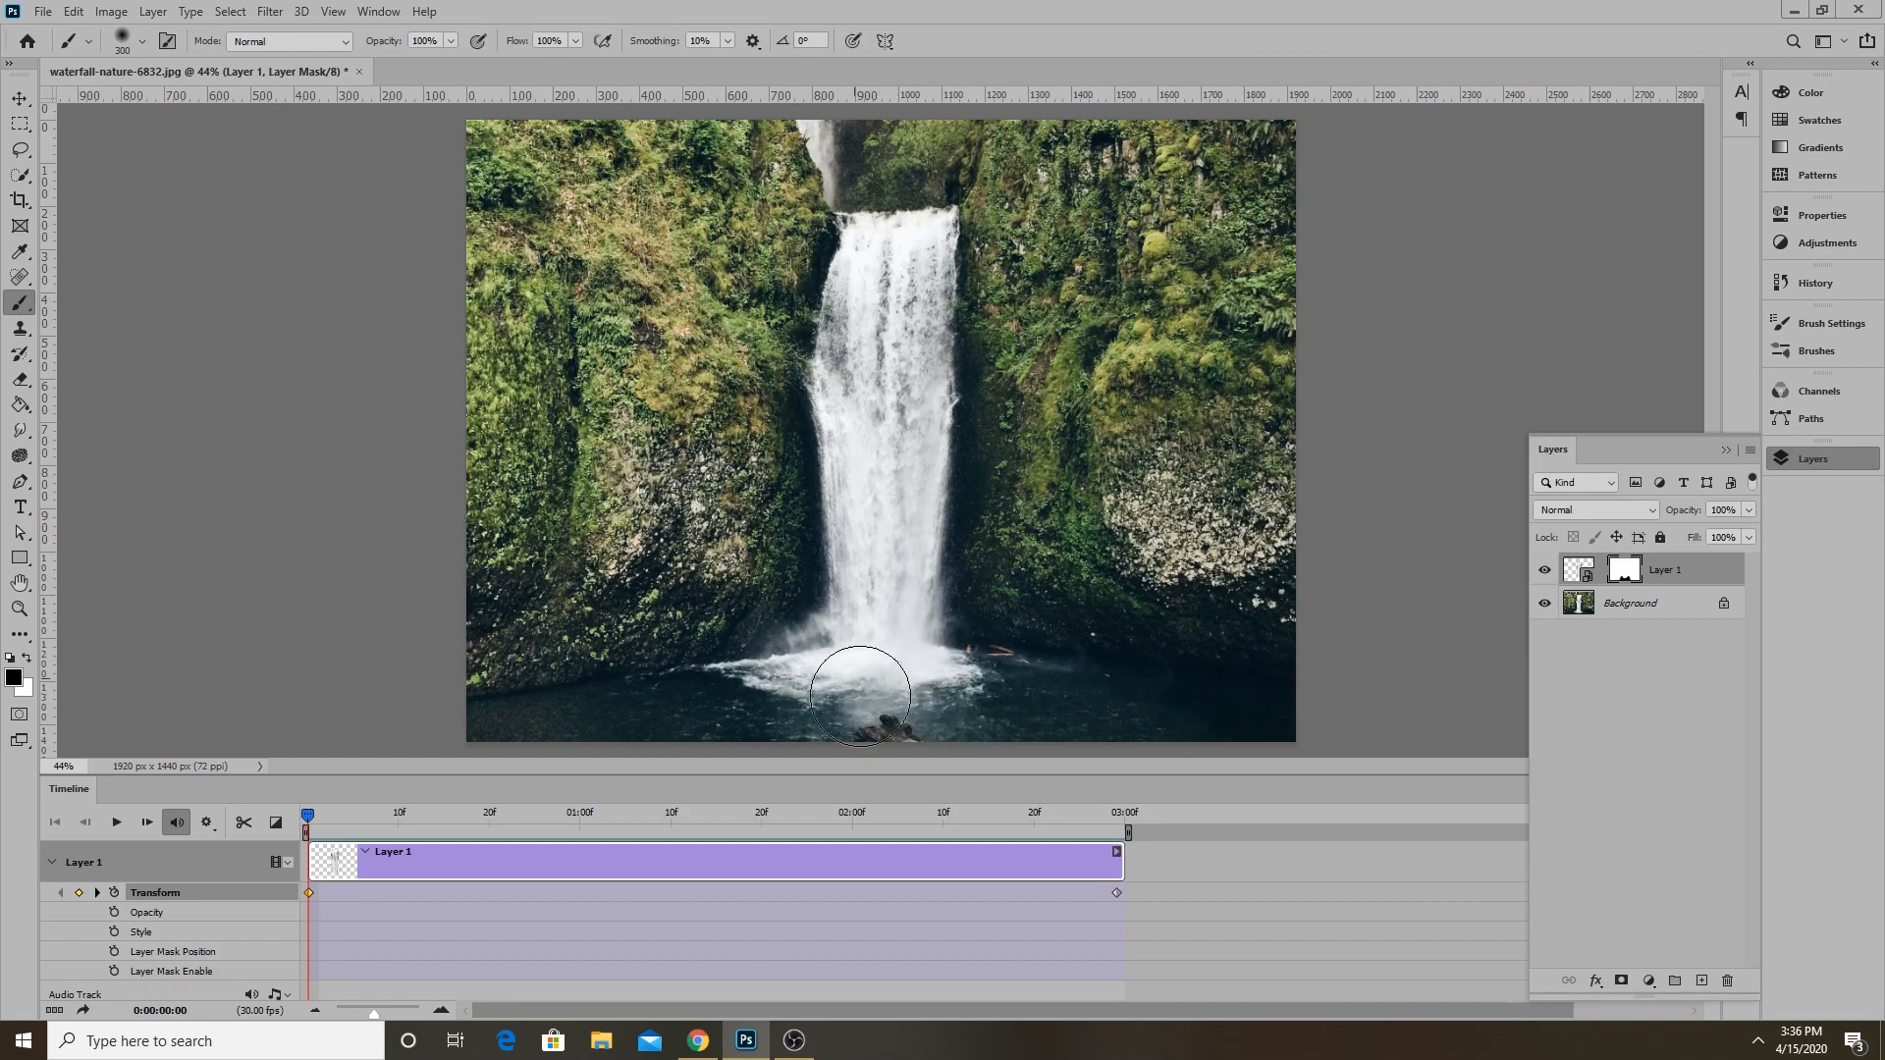
pyautogui.press('space')
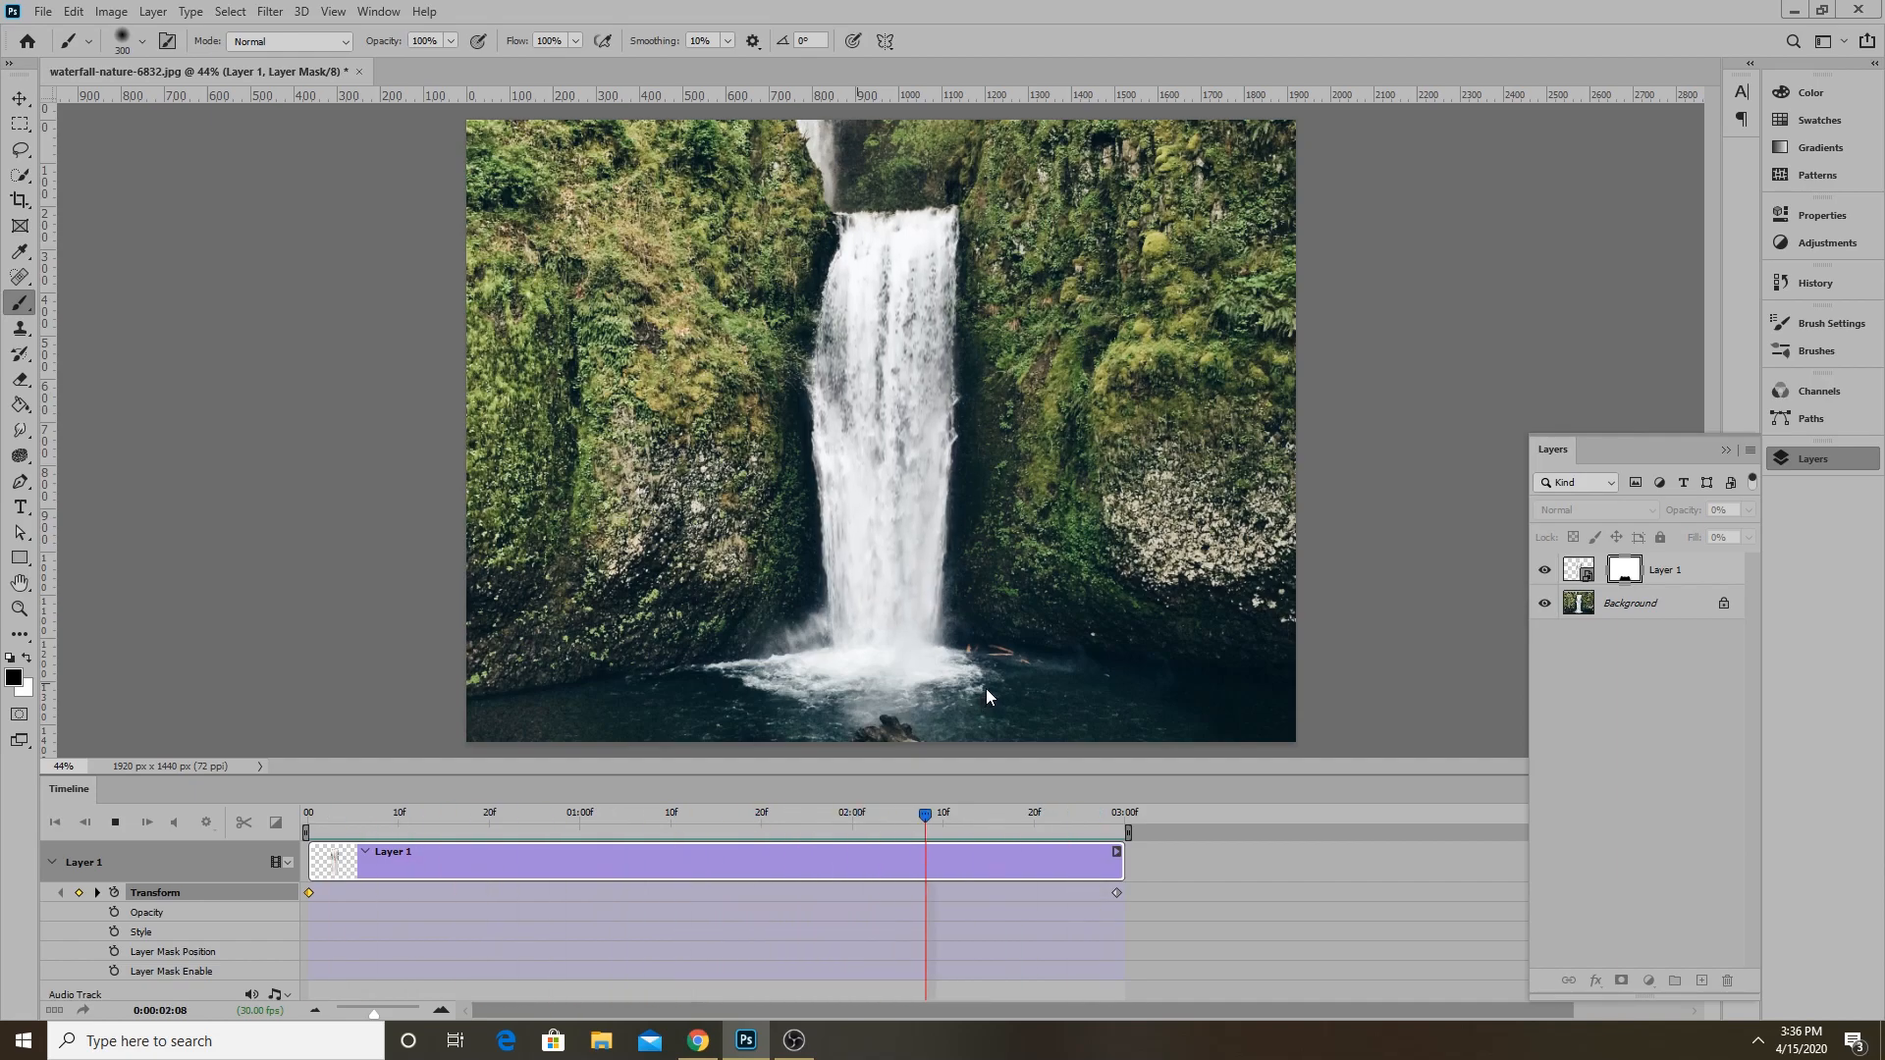
pyautogui.press('space')
pyautogui.click(371, 816)
pyautogui.moveTo(379, 815); pyautogui.dragTo(281, 826)
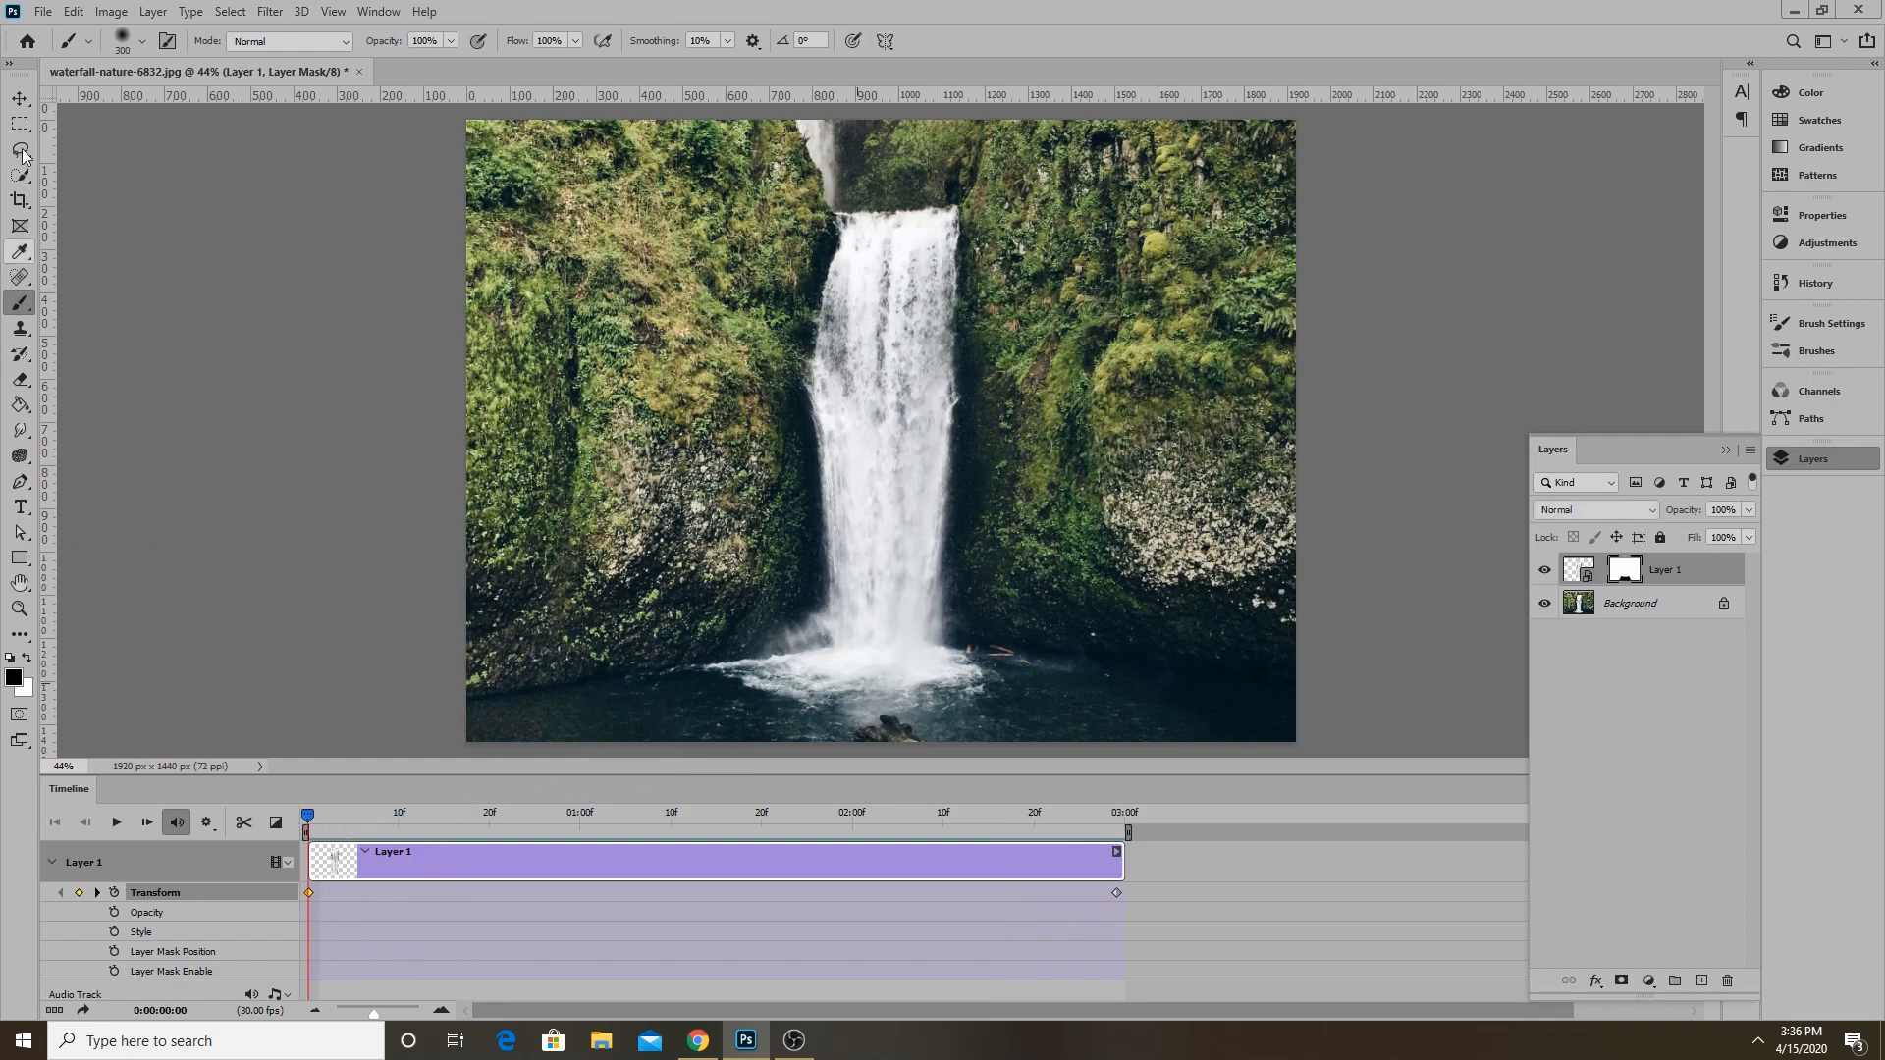
# Play the animation with the Move tool active, and scrub between the first and last frames to examine the top of the falling water.
pyautogui.click(20, 98)
pyautogui.press('space')
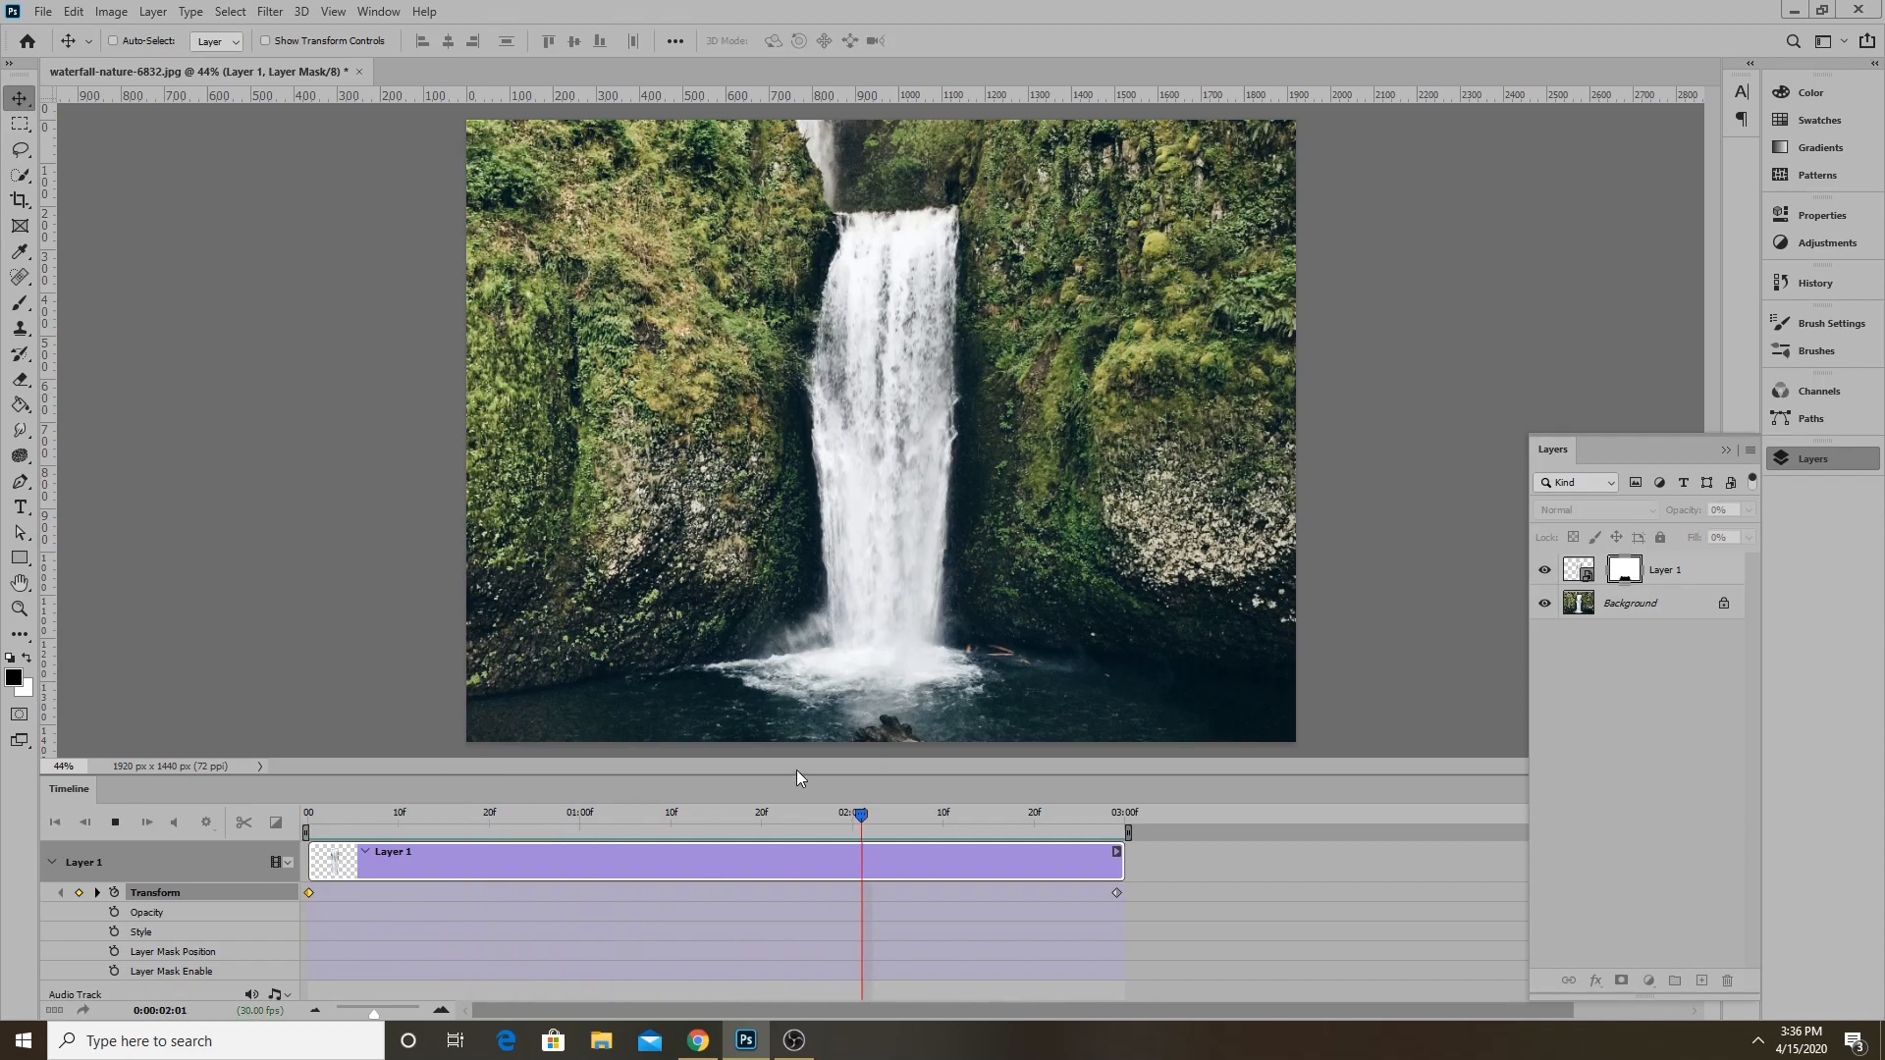
pyautogui.press('space')
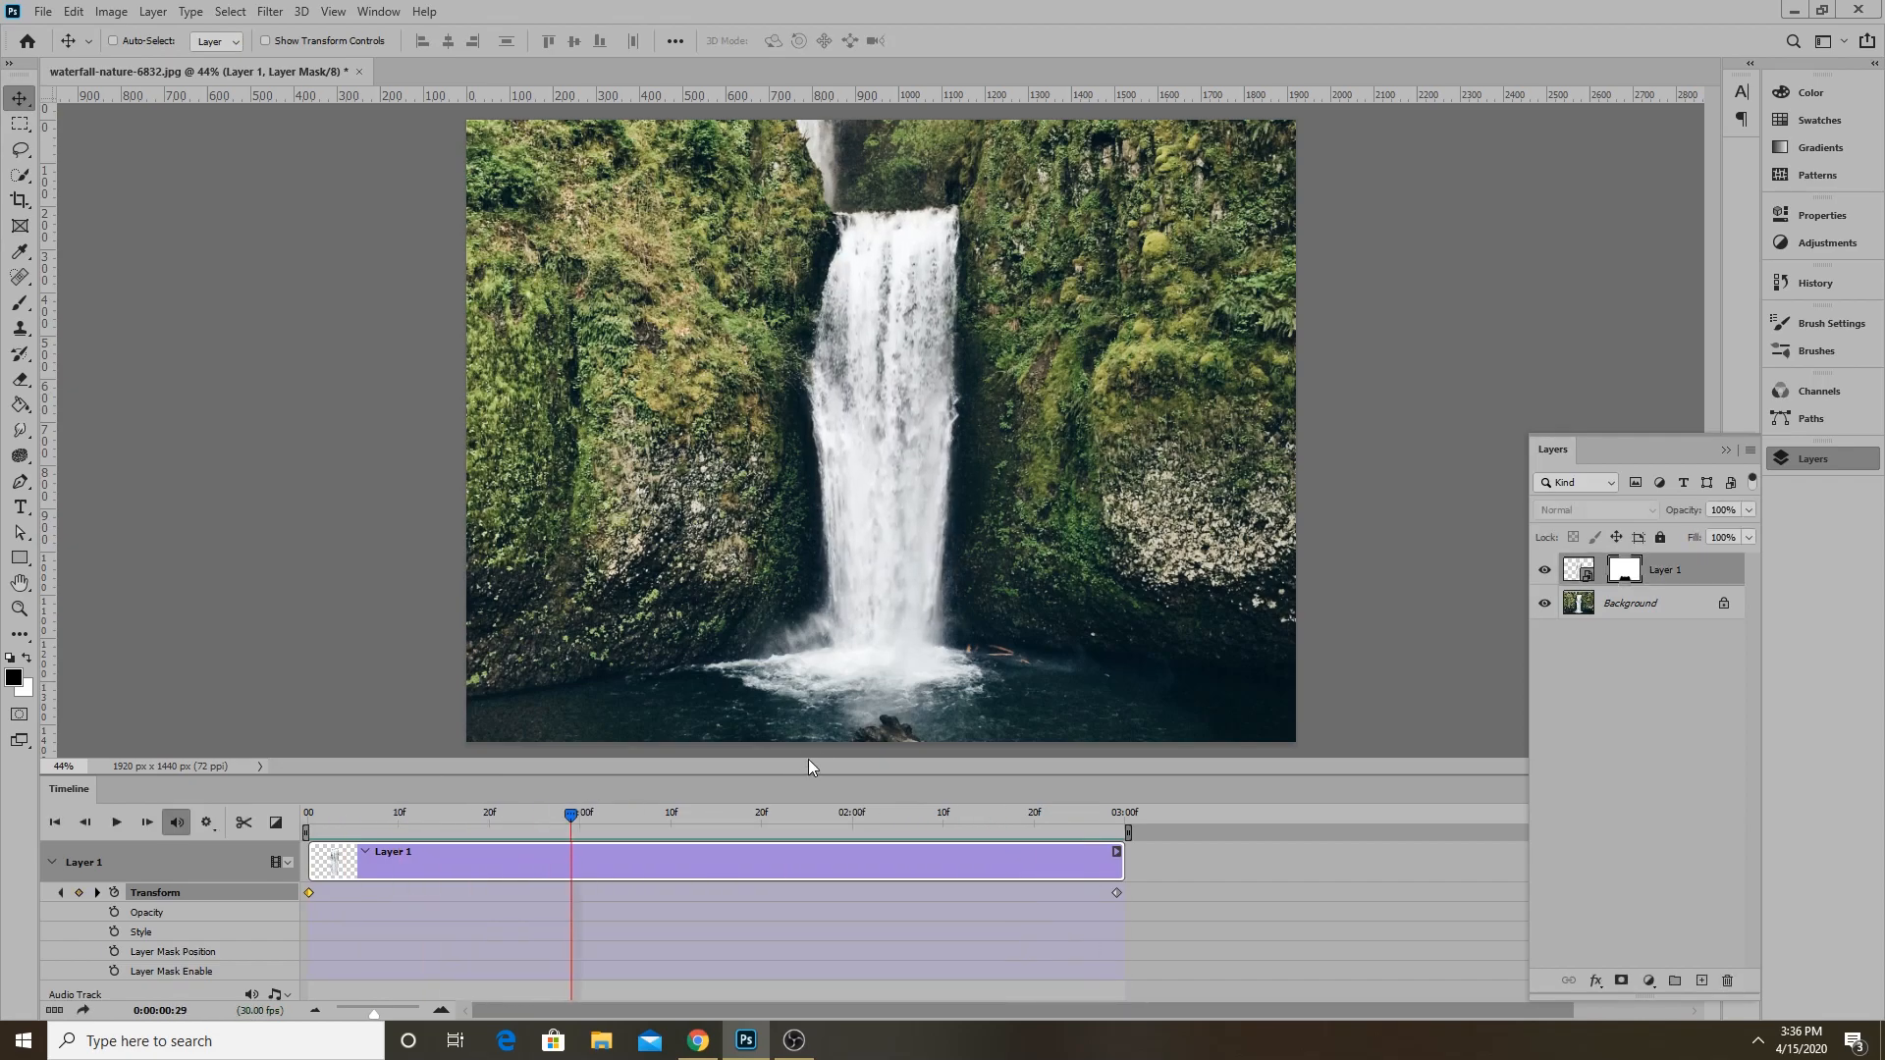
pyautogui.moveTo(568, 815); pyautogui.dragTo(1134, 804)
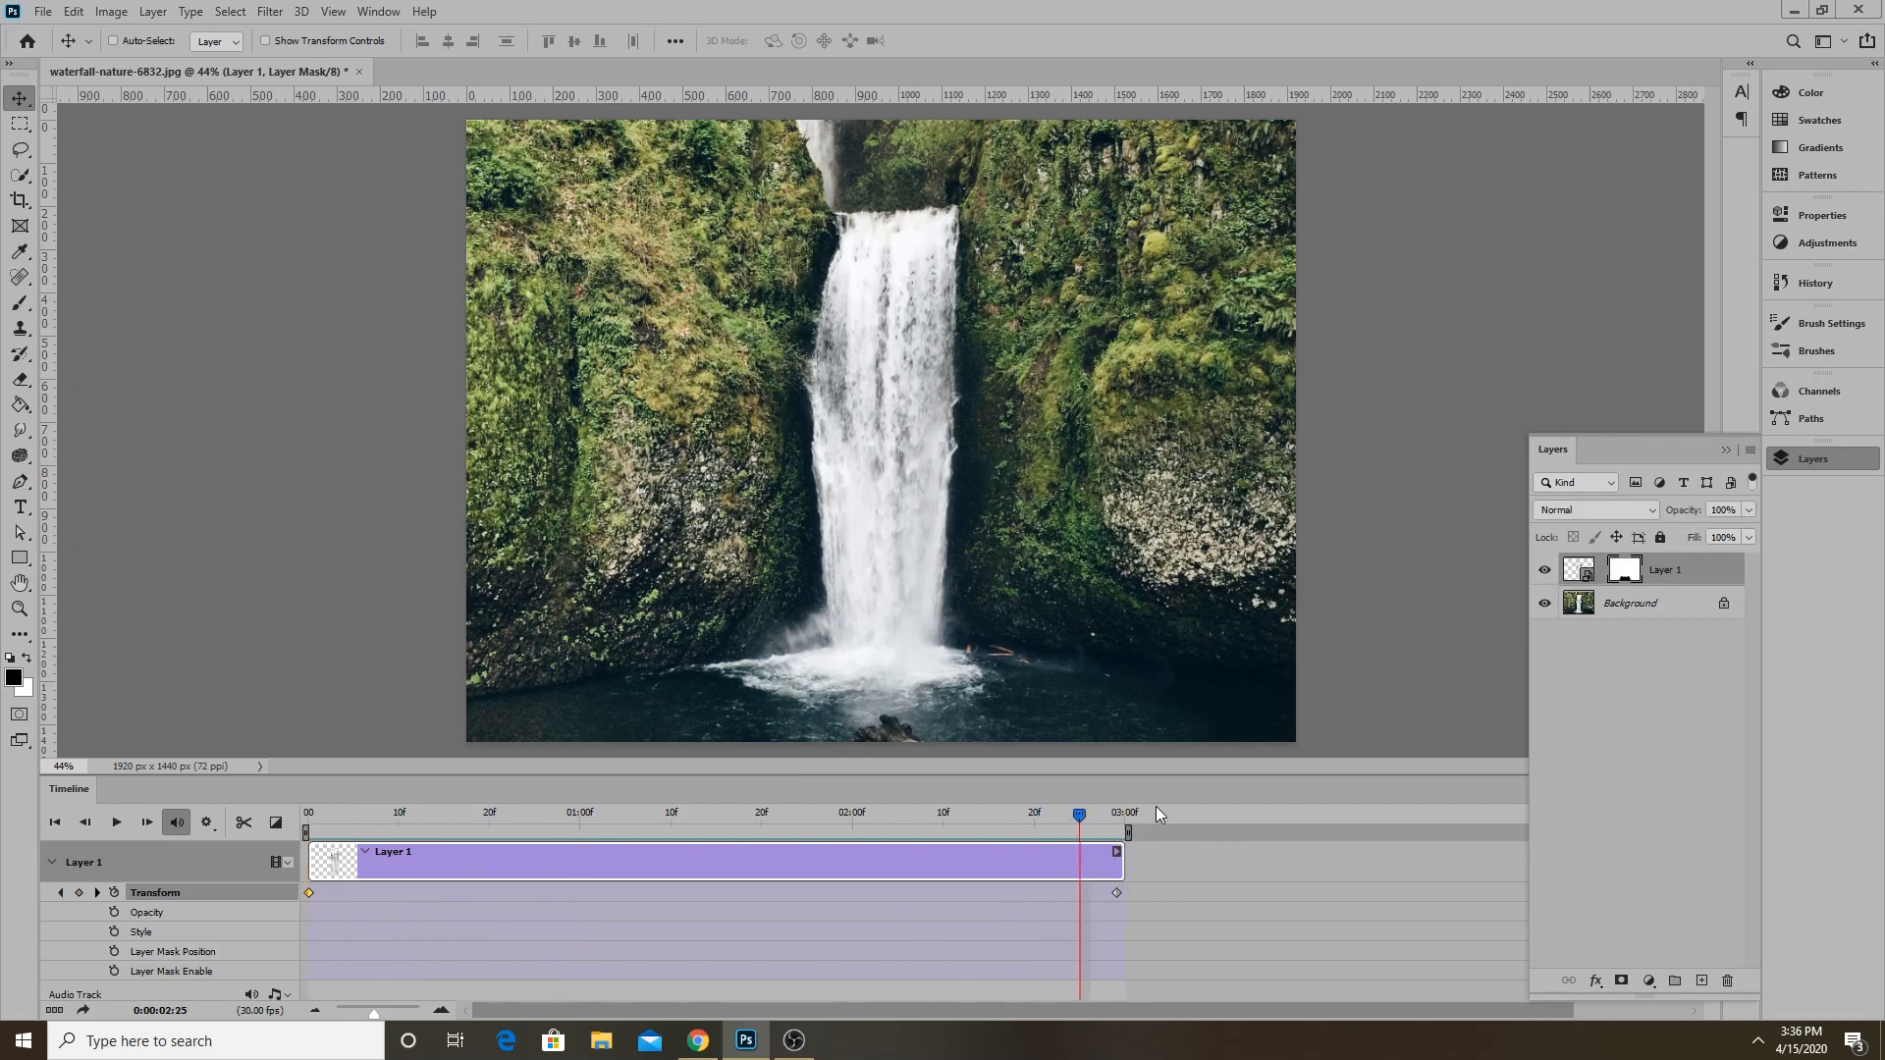
pyautogui.scroll(5, 825, 283)
pyautogui.scroll(3, 825, 282)
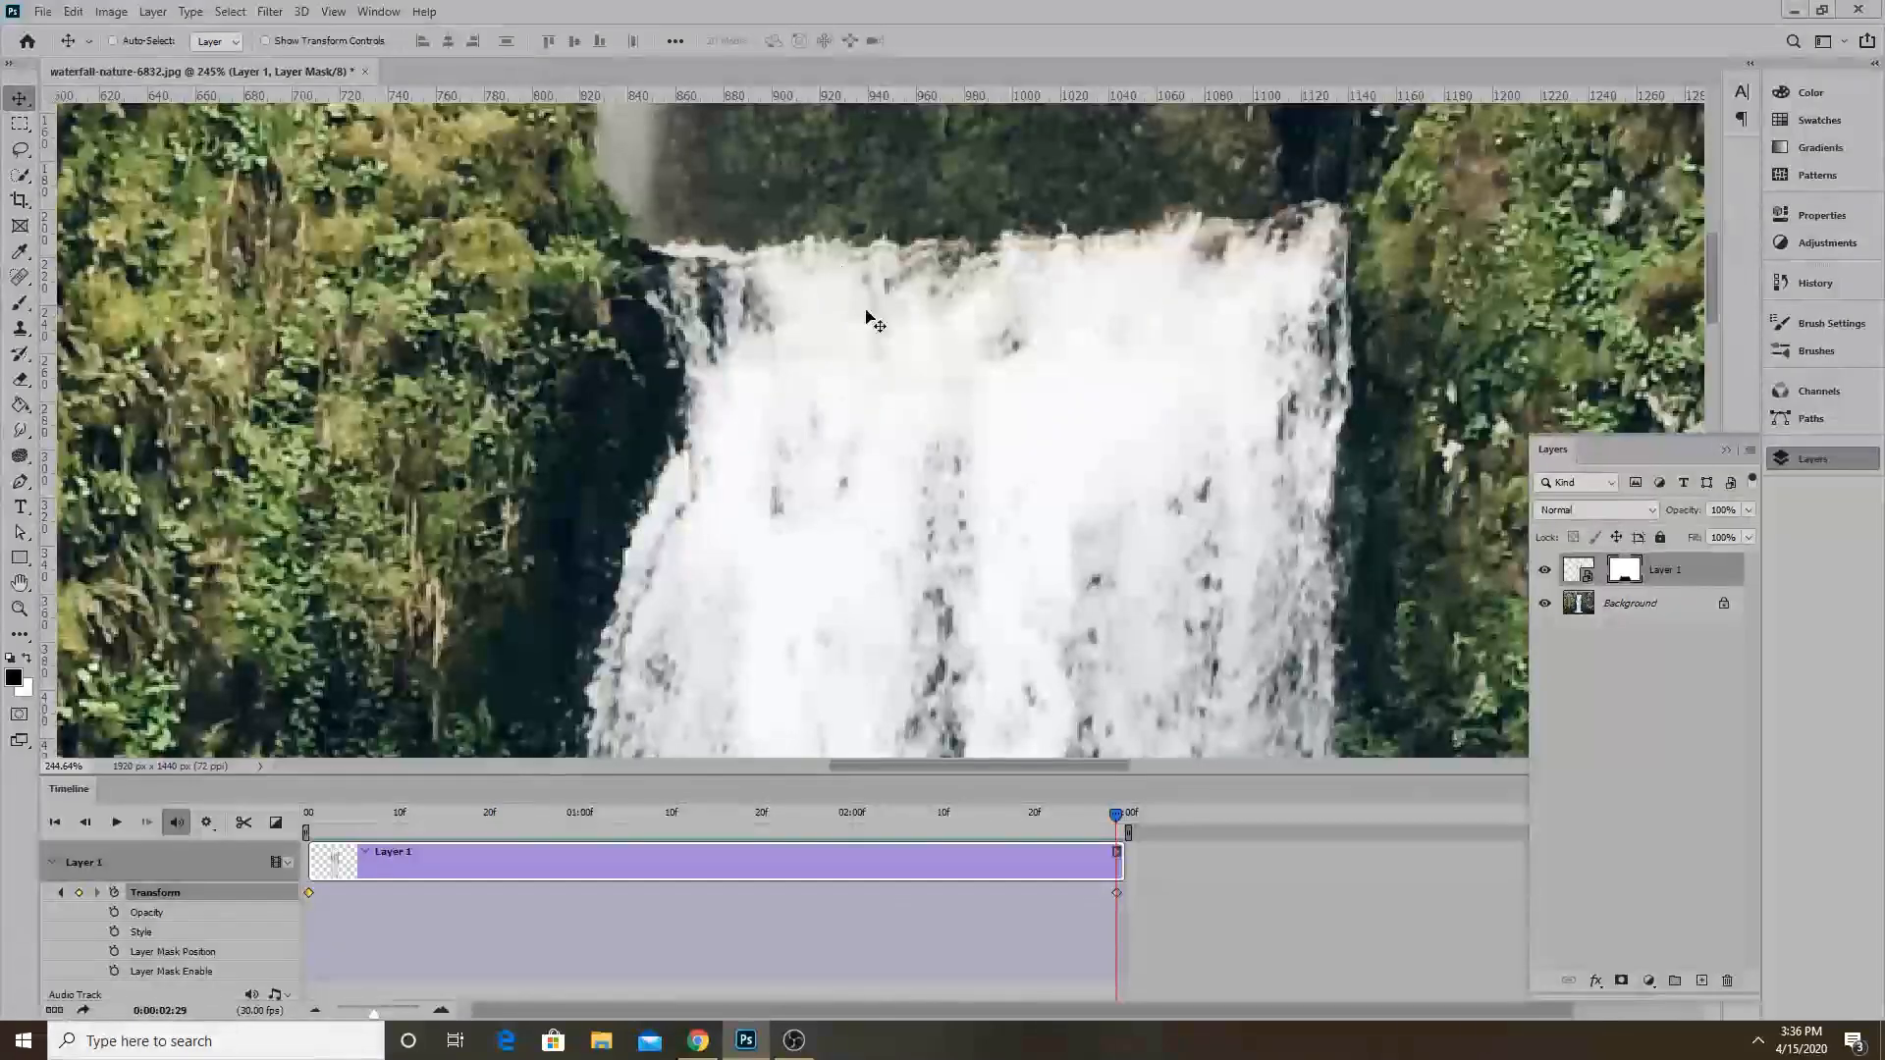
pyautogui.moveTo(1117, 814); pyautogui.dragTo(277, 820)
pyautogui.moveTo(308, 821); pyautogui.dragTo(1197, 870)
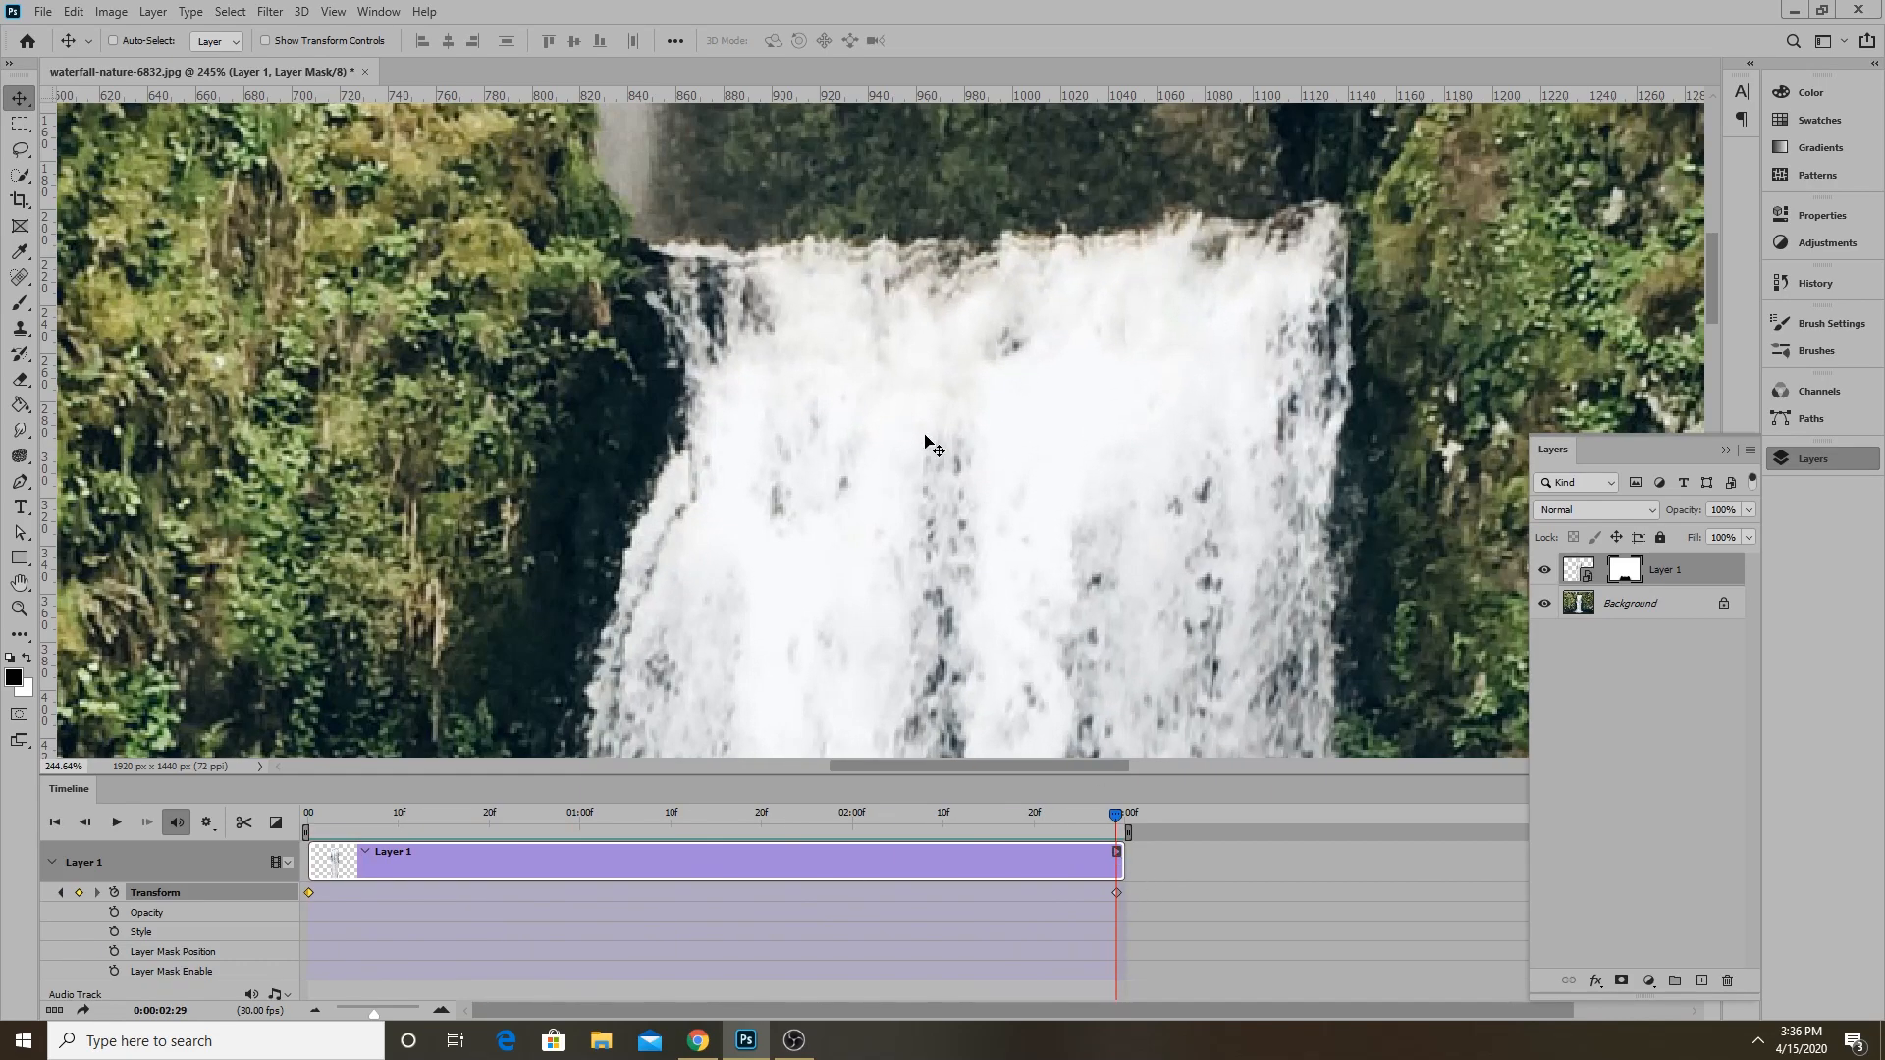
# Examine the waterfall's lip and upper side edges closely at the last frame, 0:00:02:29.
pyautogui.scroll(5, 901, 190)
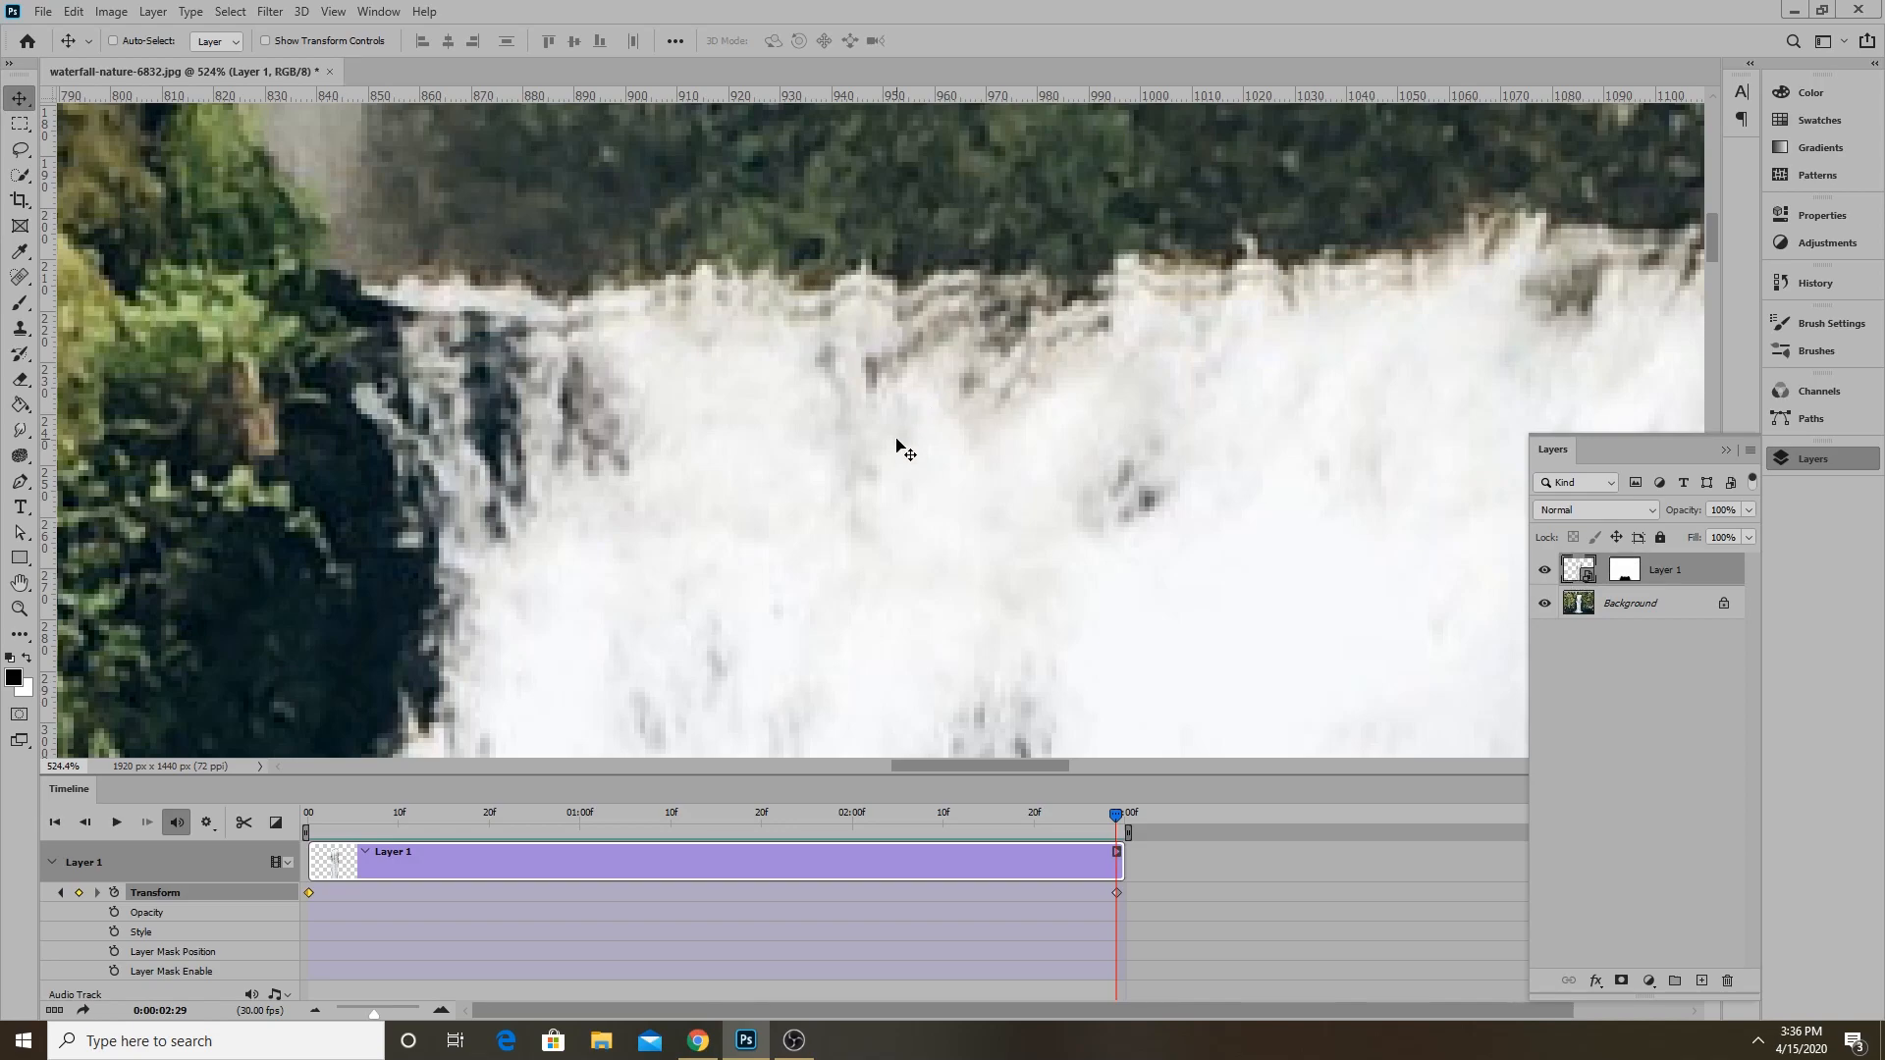
pyautogui.moveTo(1116, 824); pyautogui.dragTo(1268, 850)
pyautogui.scroll(-10, 659, 379)
pyautogui.scroll(-2, 670, 356)
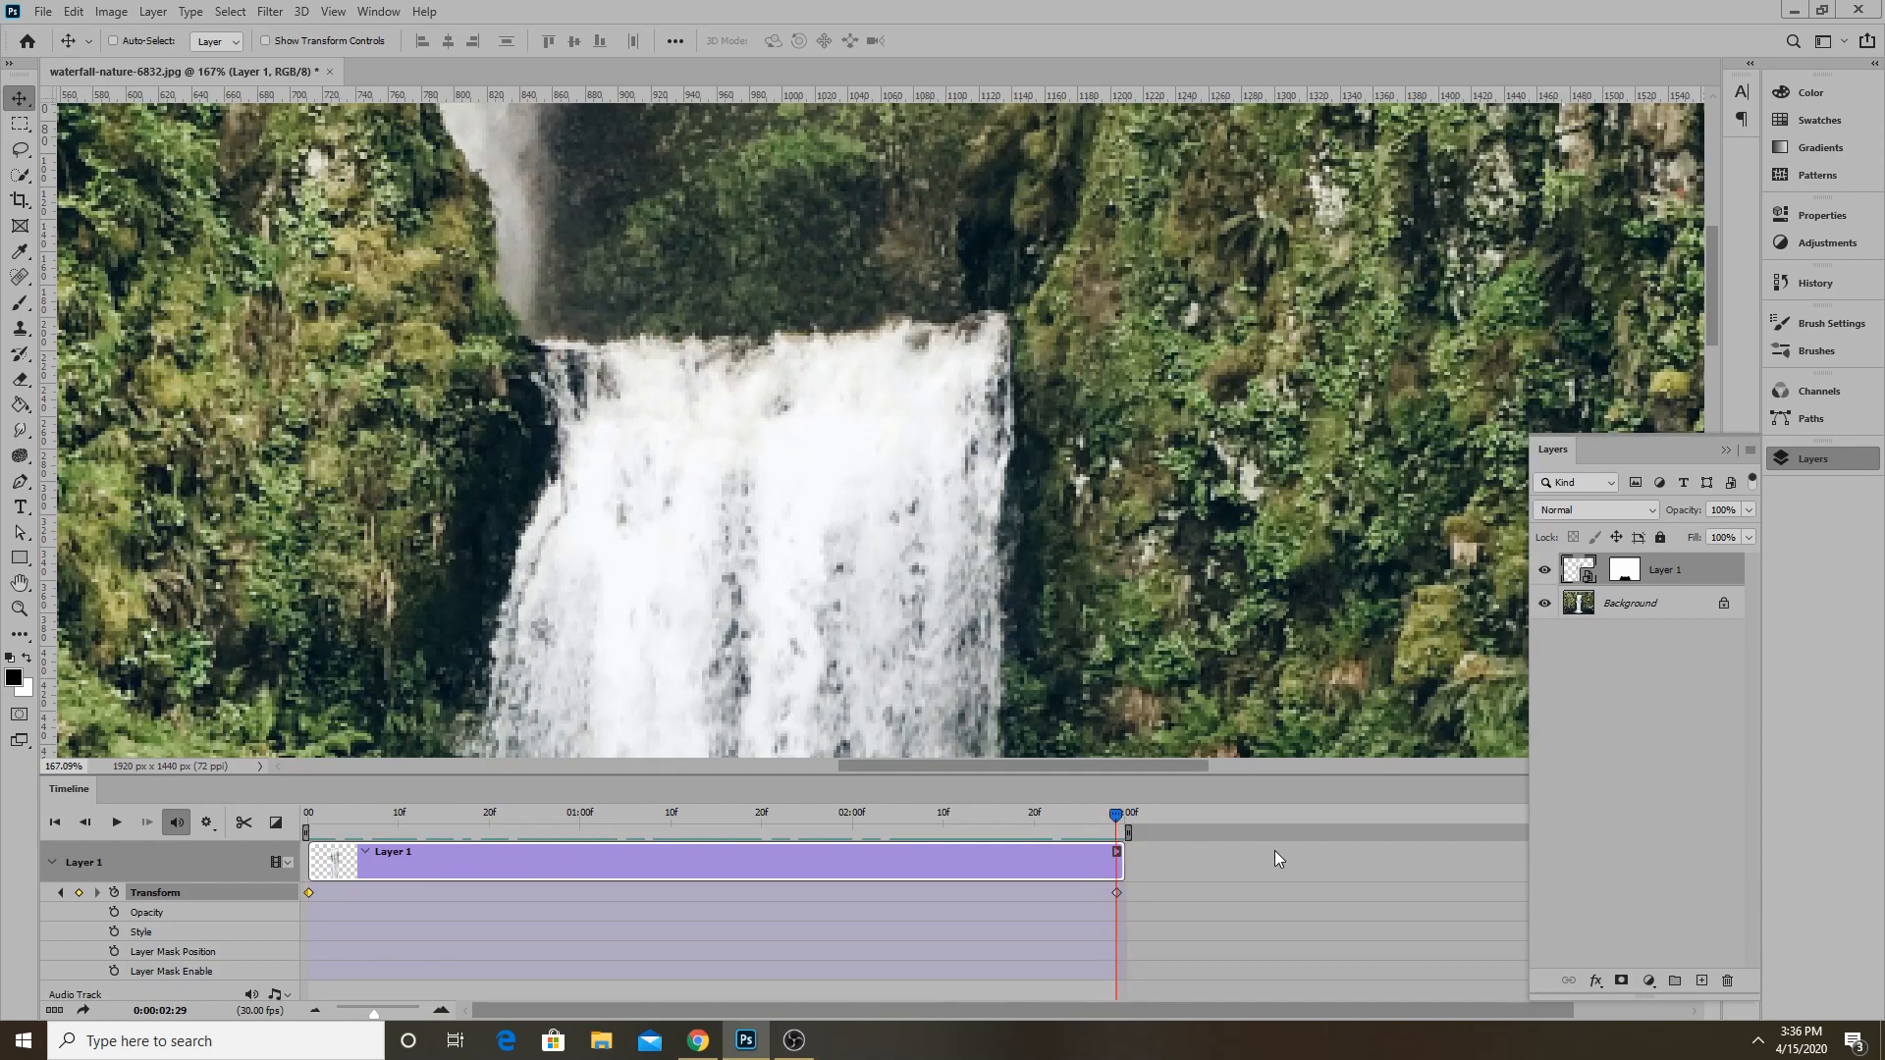
pyautogui.scroll(-8, 800, 353)
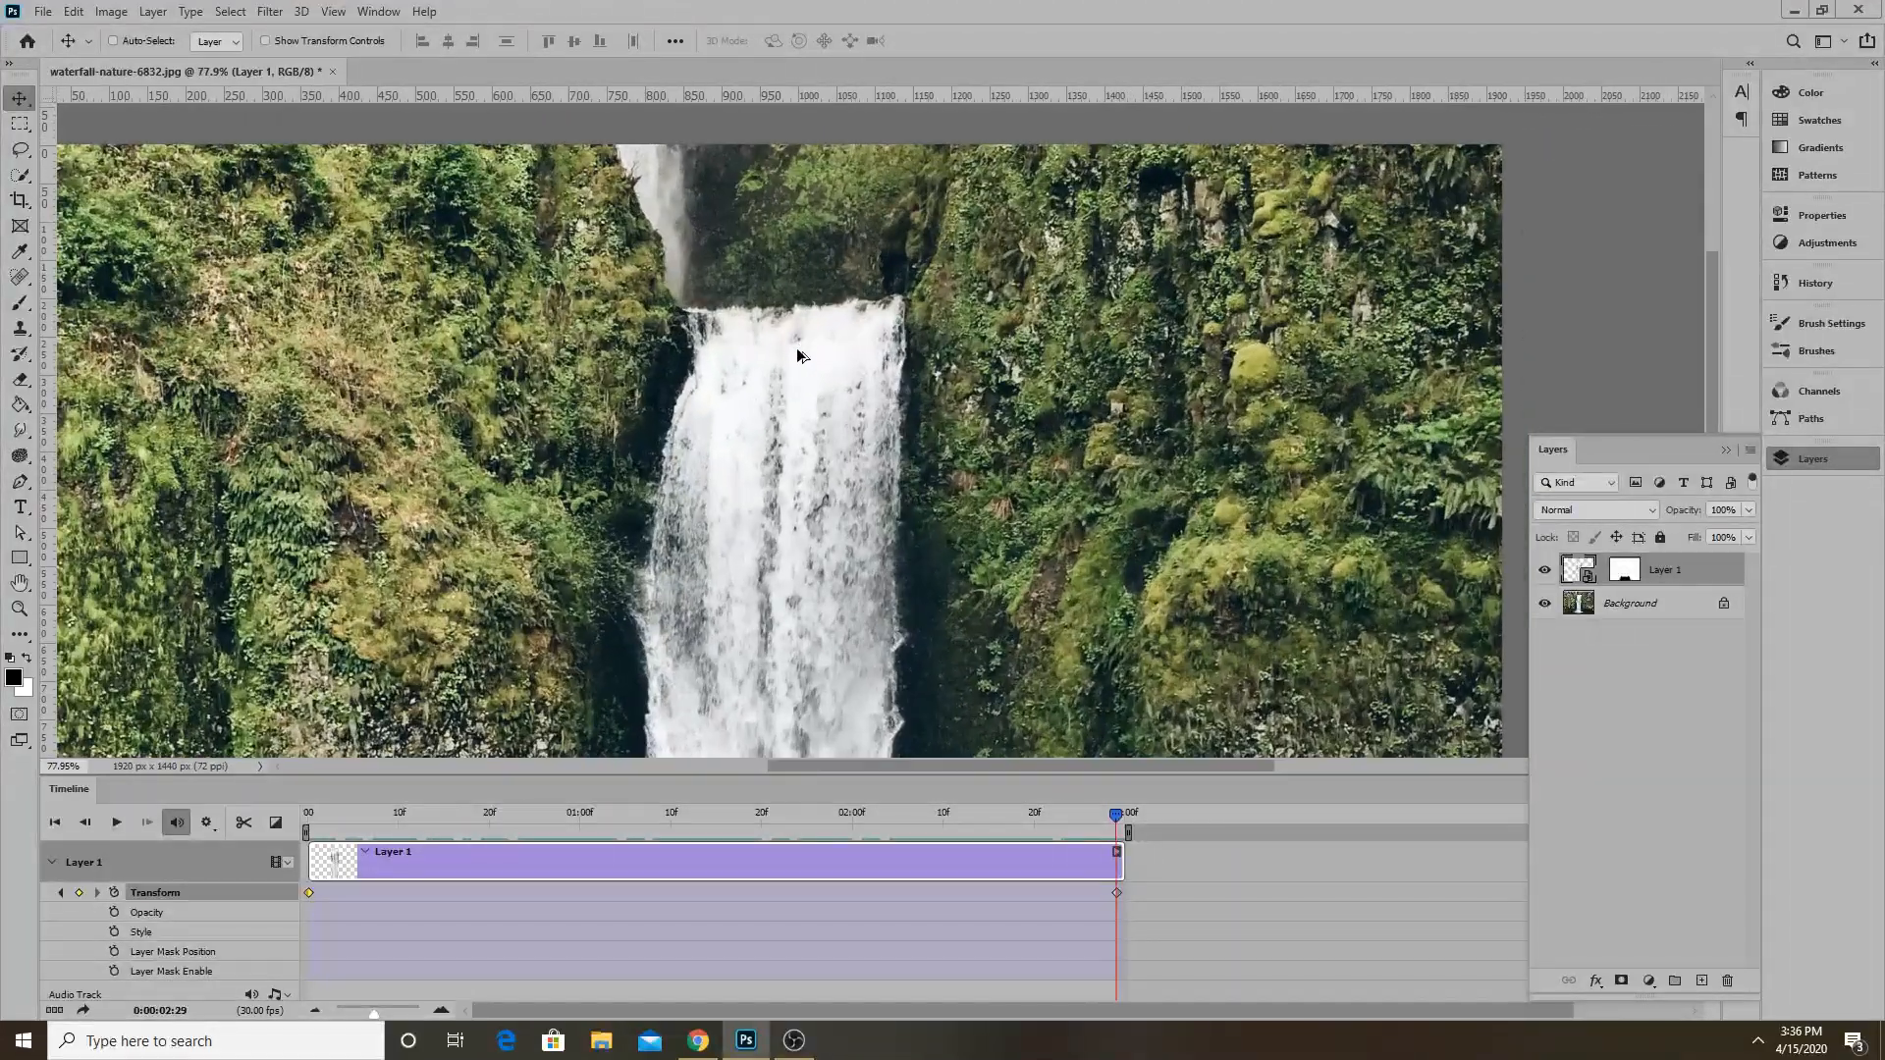
pyautogui.scroll(4, 800, 451)
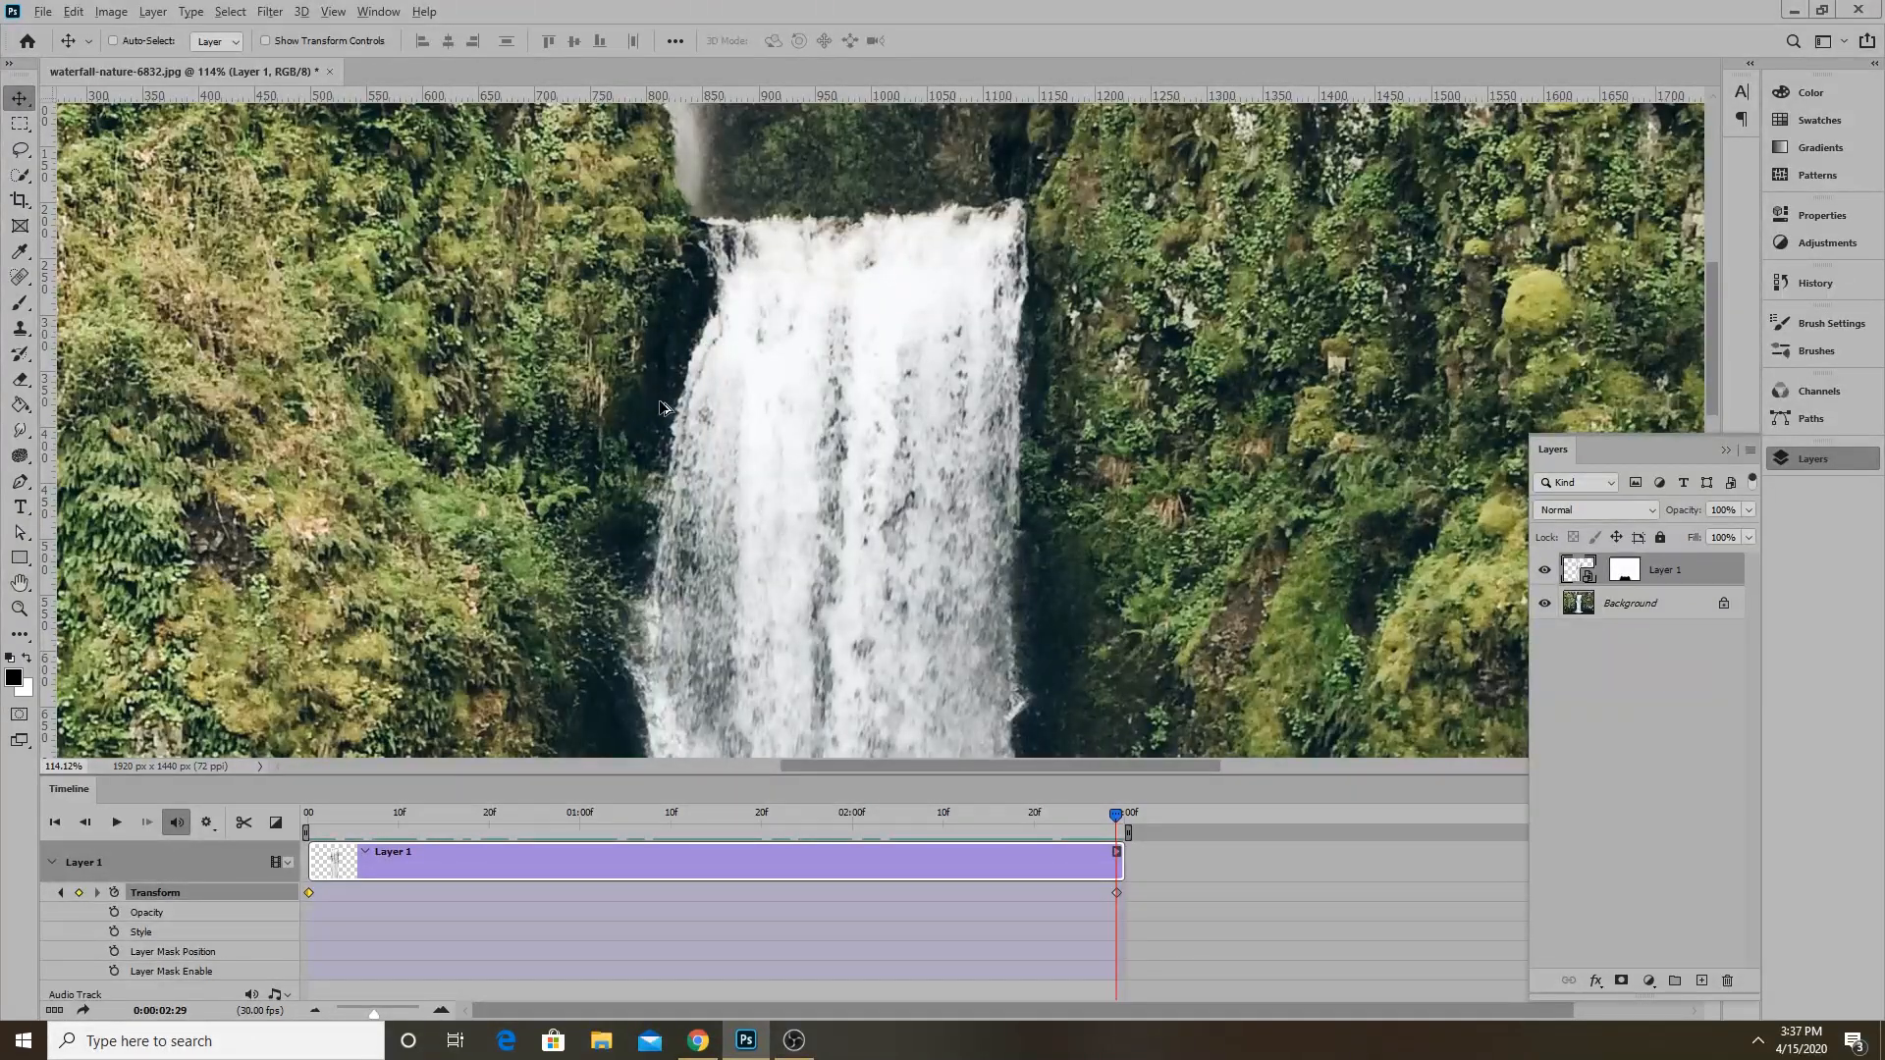
pyautogui.scroll(3, 656, 399)
pyautogui.moveTo(1117, 824); pyautogui.dragTo(1033, 833)
pyautogui.moveTo(722, 324); pyautogui.dragTo(699, 381)
pyautogui.hotkey('ctrl', 'z')
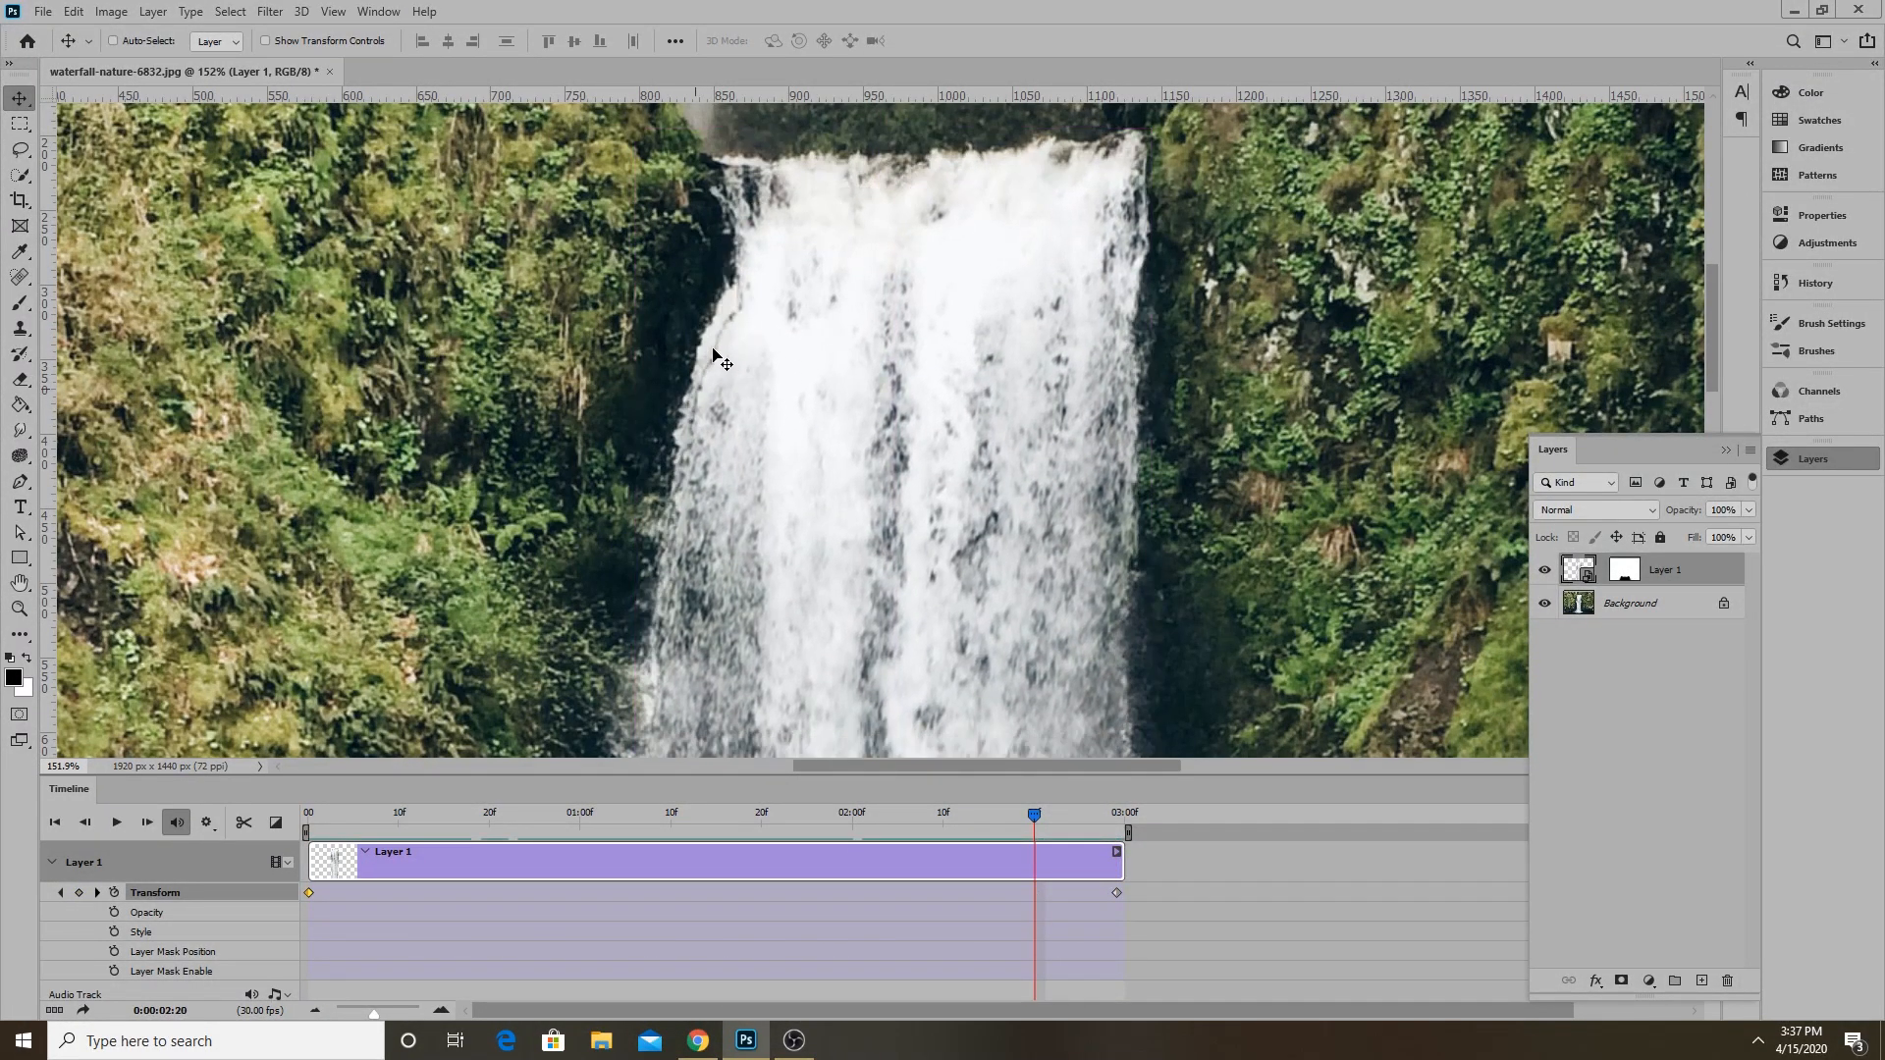
# At 0:00:02:29, paint Layer 1's mask black with the Brush at size 150 along the waterfall's upper left edge.
pyautogui.moveTo(1031, 814); pyautogui.dragTo(1186, 844)
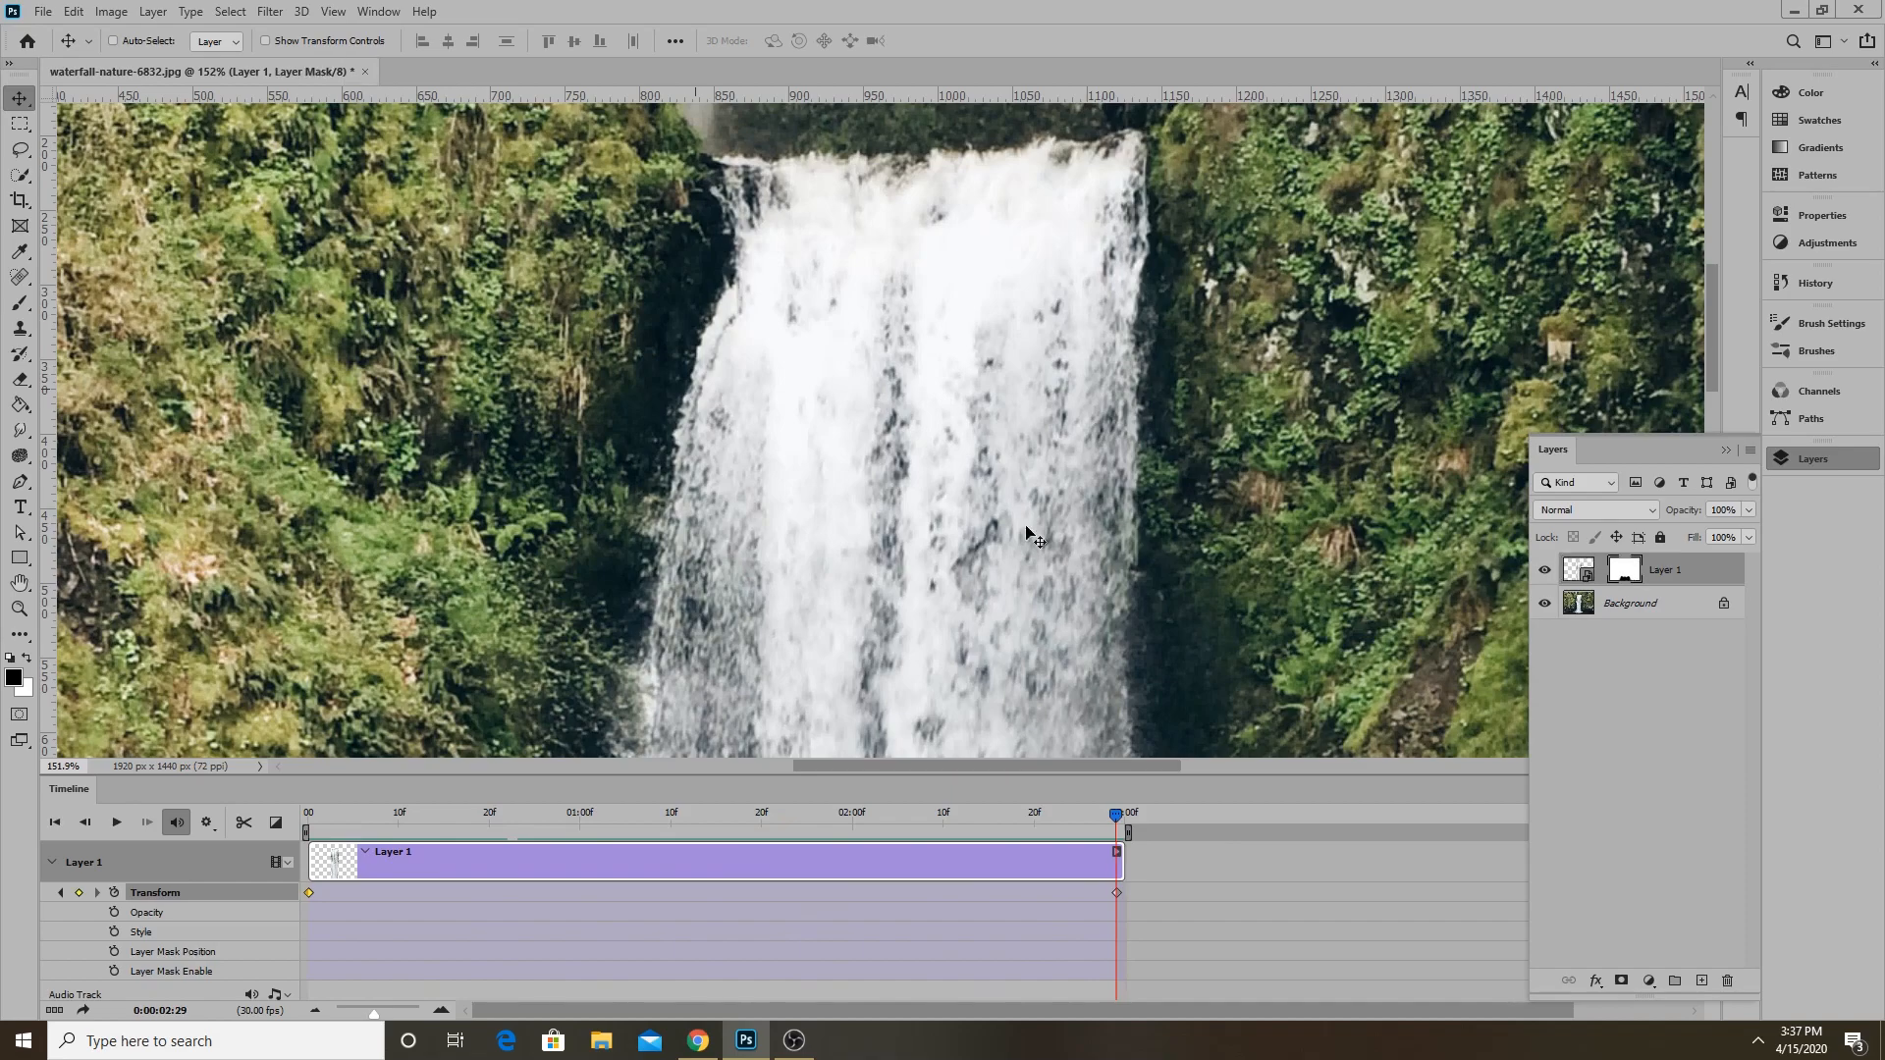
pyautogui.click(19, 310)
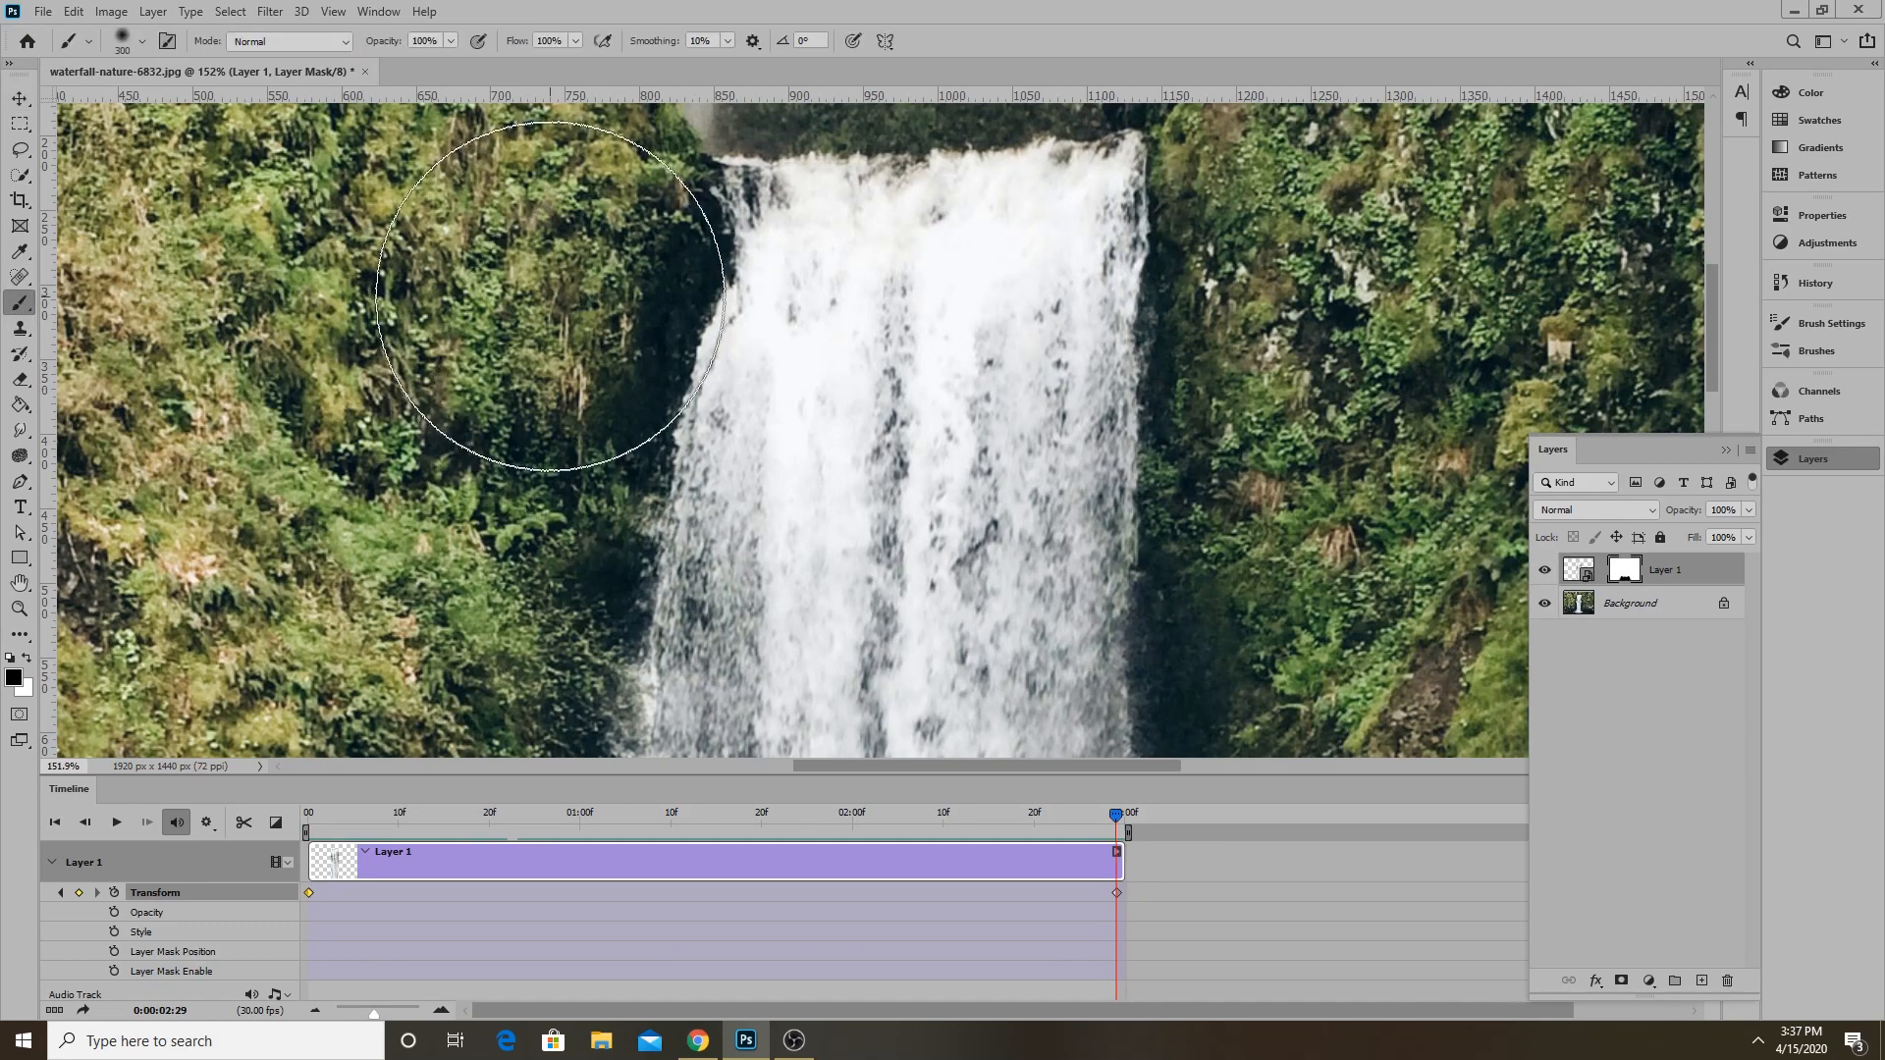
pyautogui.press('[')
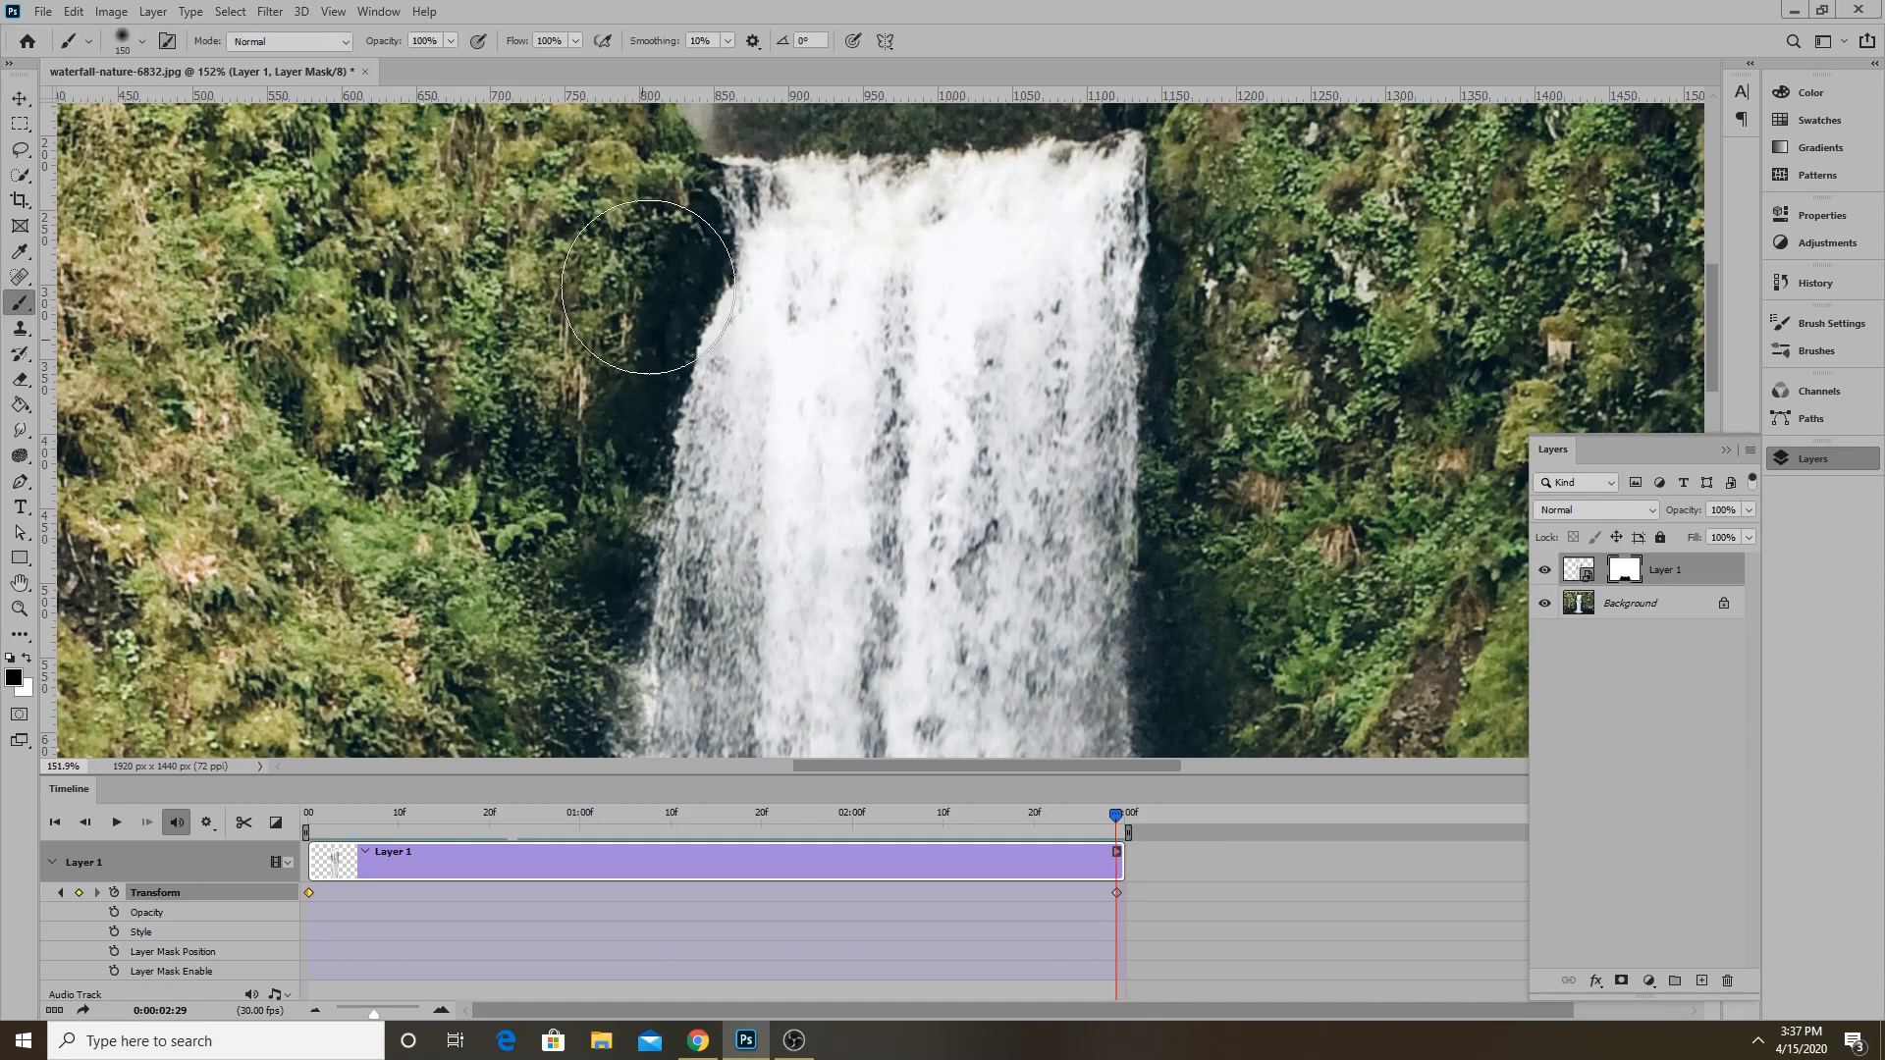
pyautogui.moveTo(599, 433)
pyautogui.mouseDown()
pyautogui.moveTo(529, 560)
pyautogui.moveTo(616, 237)
pyautogui.moveTo(513, 498)
pyautogui.mouseUp()
# Play the animation up close and in full view to check the masked upper edge of the waterfall.
pyautogui.press('space')
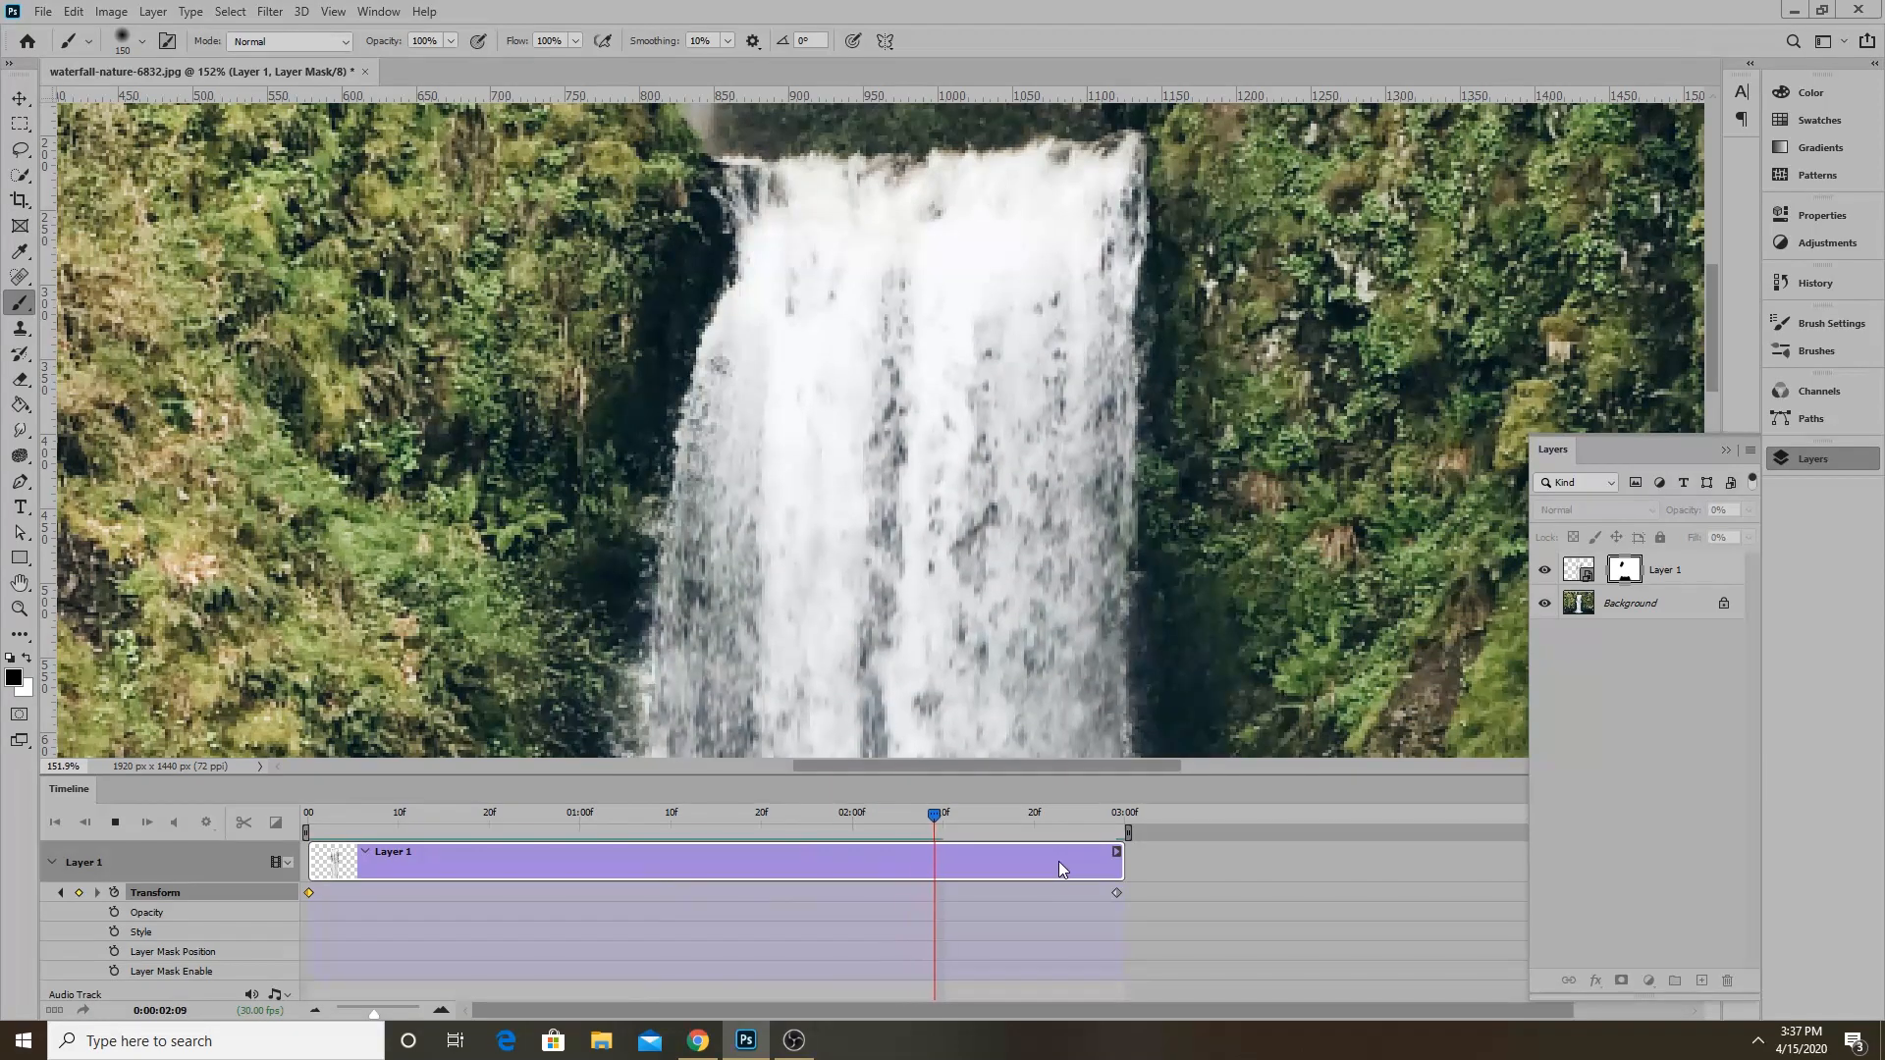
pyautogui.press('space')
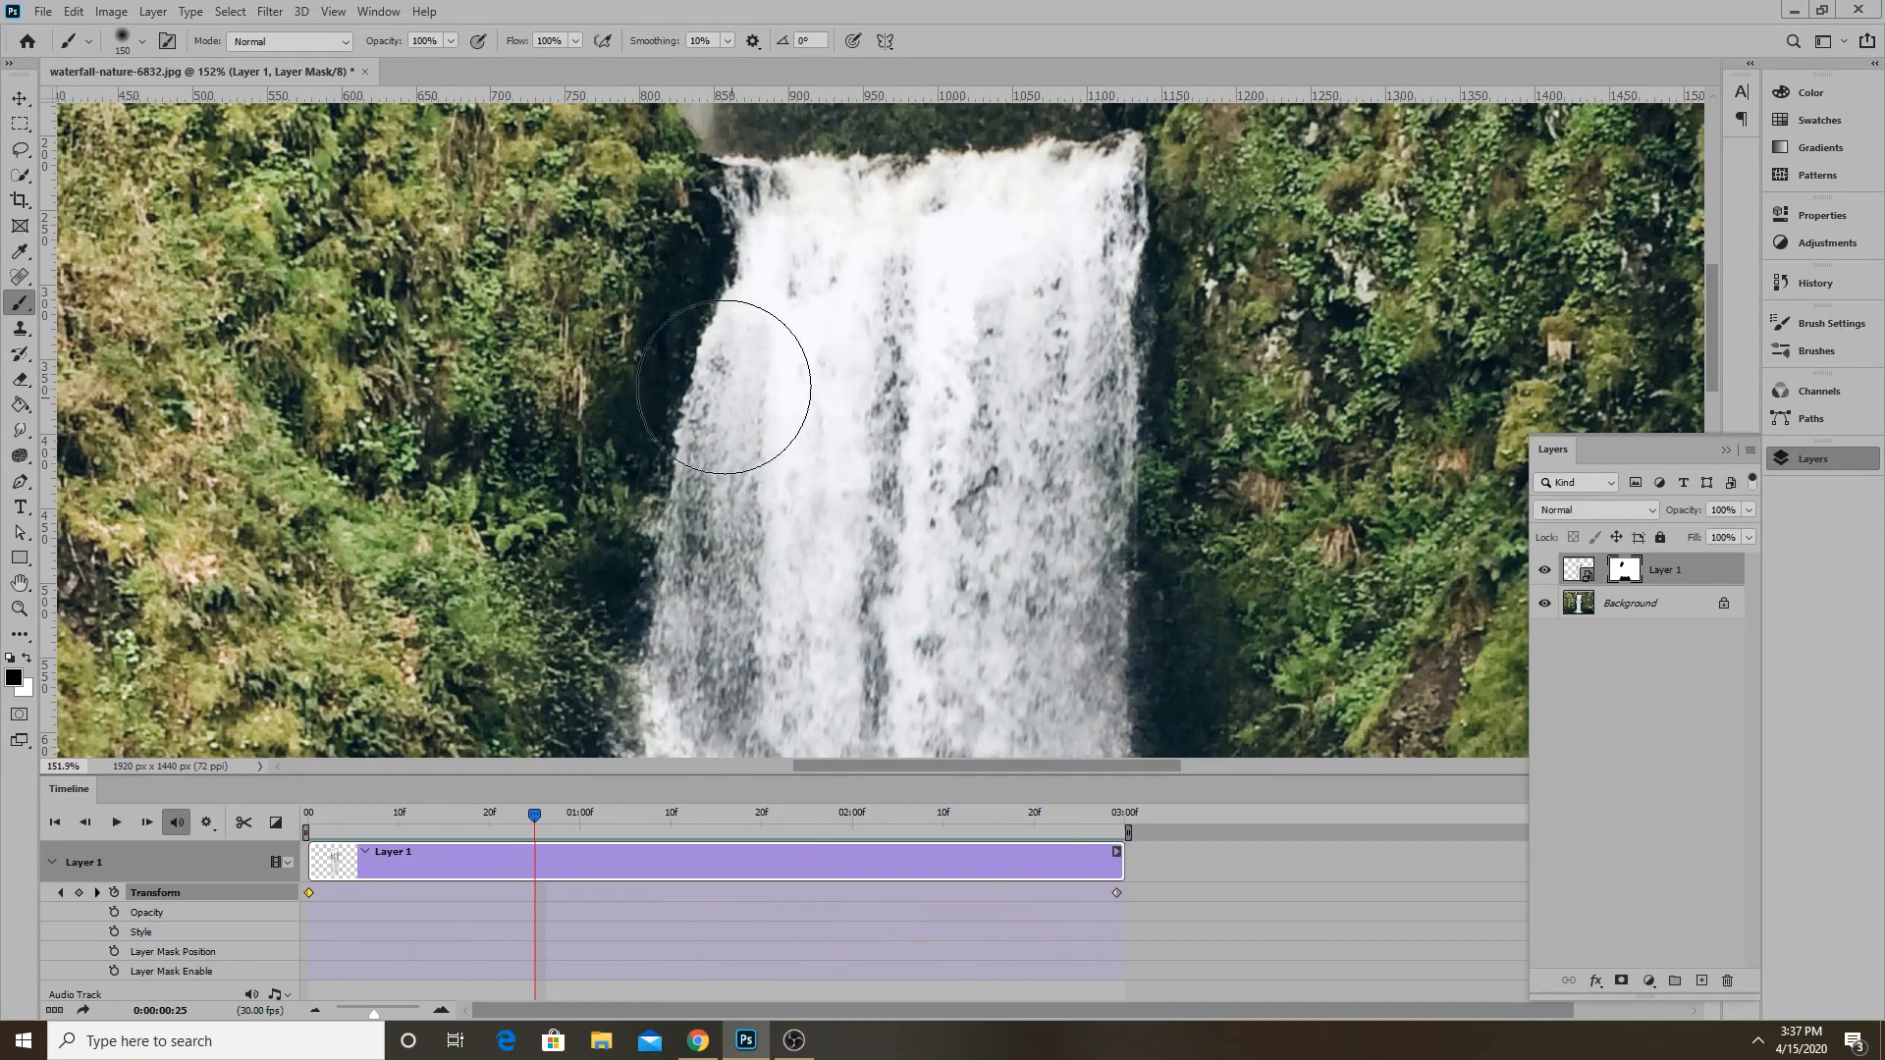
pyautogui.scroll(-5, 800, 361)
pyautogui.press('space')
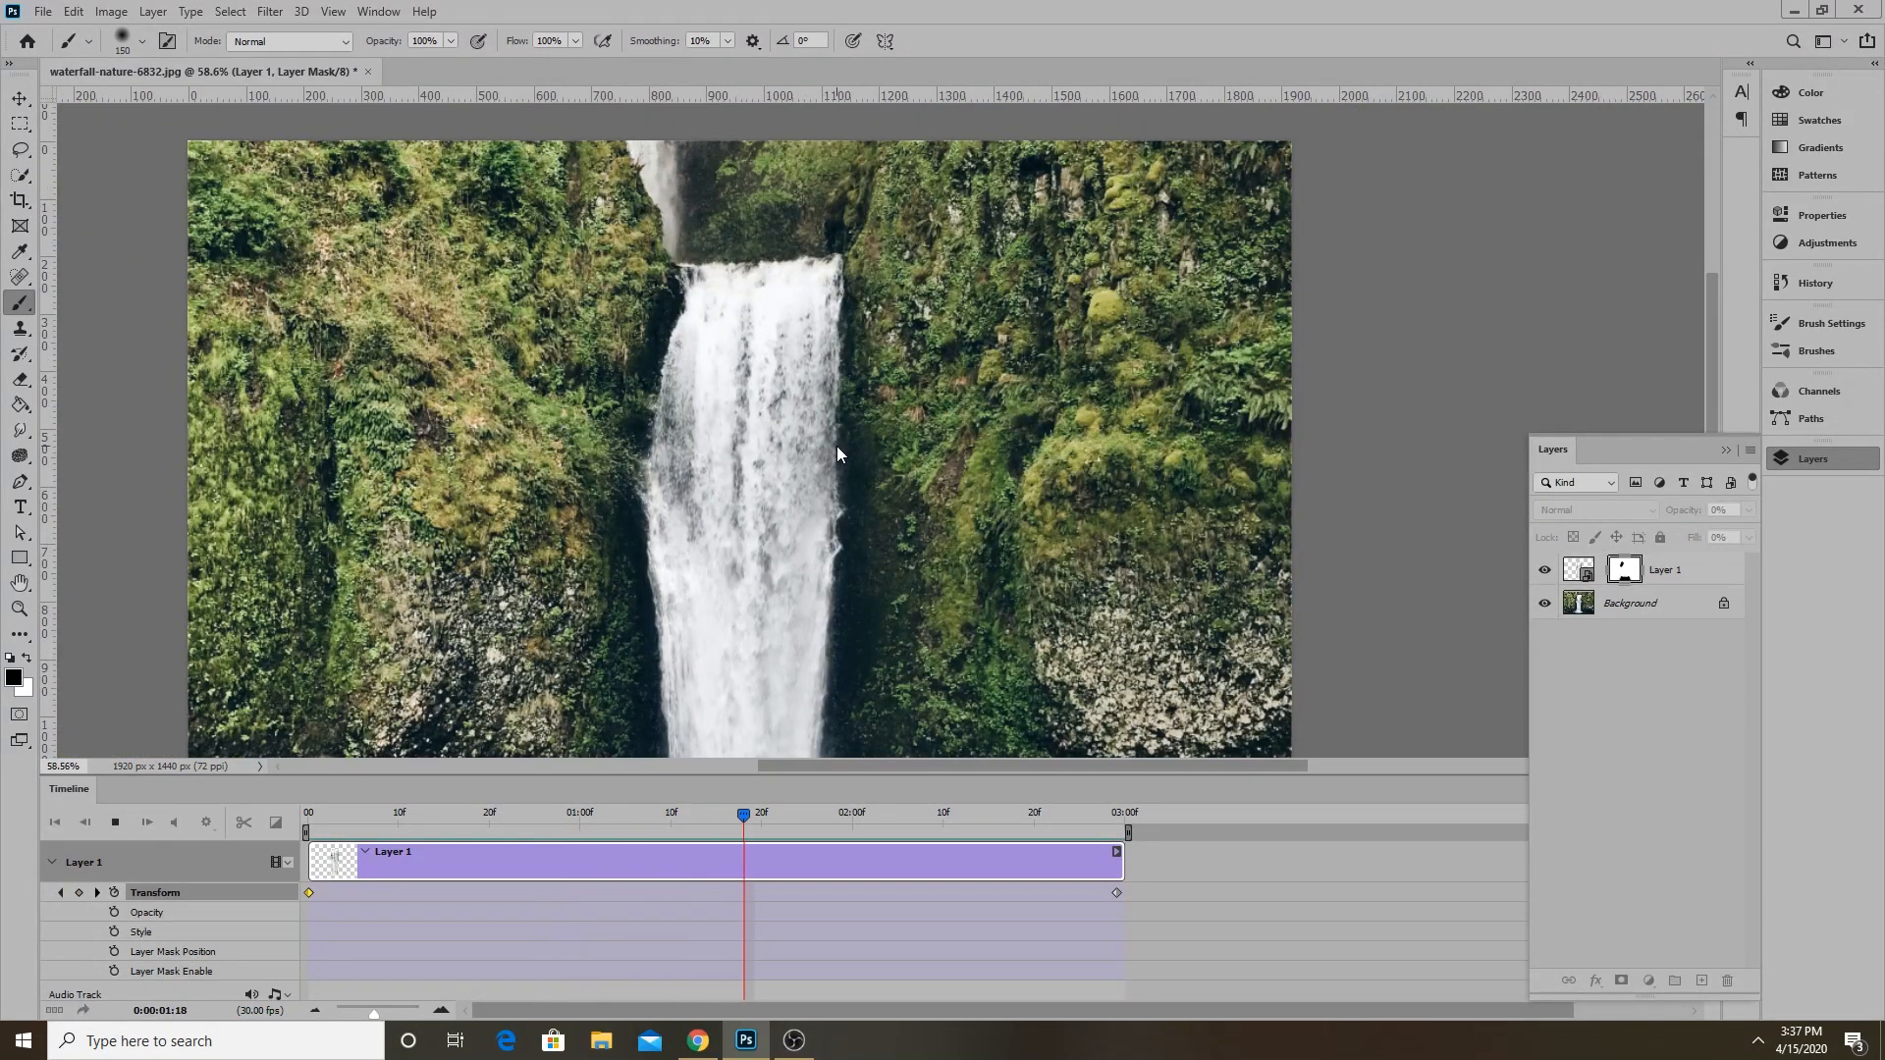
pyautogui.press('space')
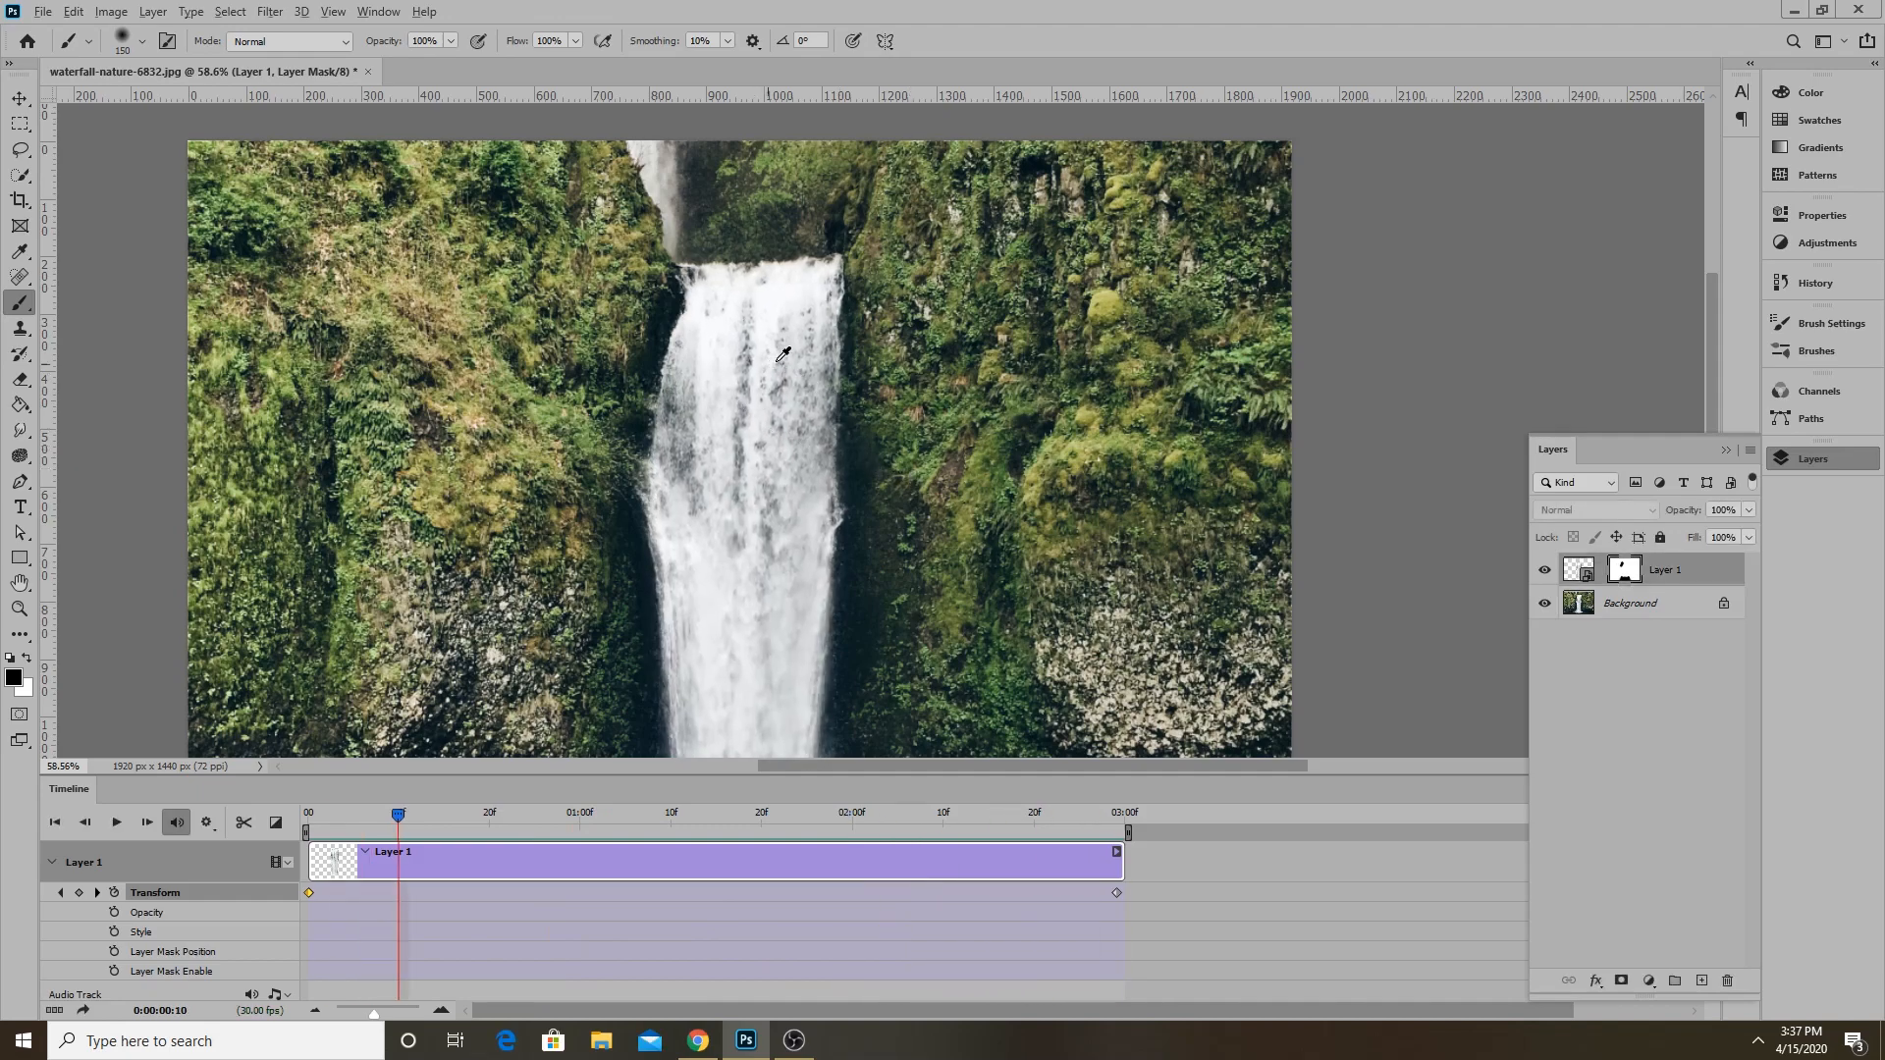
pyautogui.scroll(-2, 1034, 510)
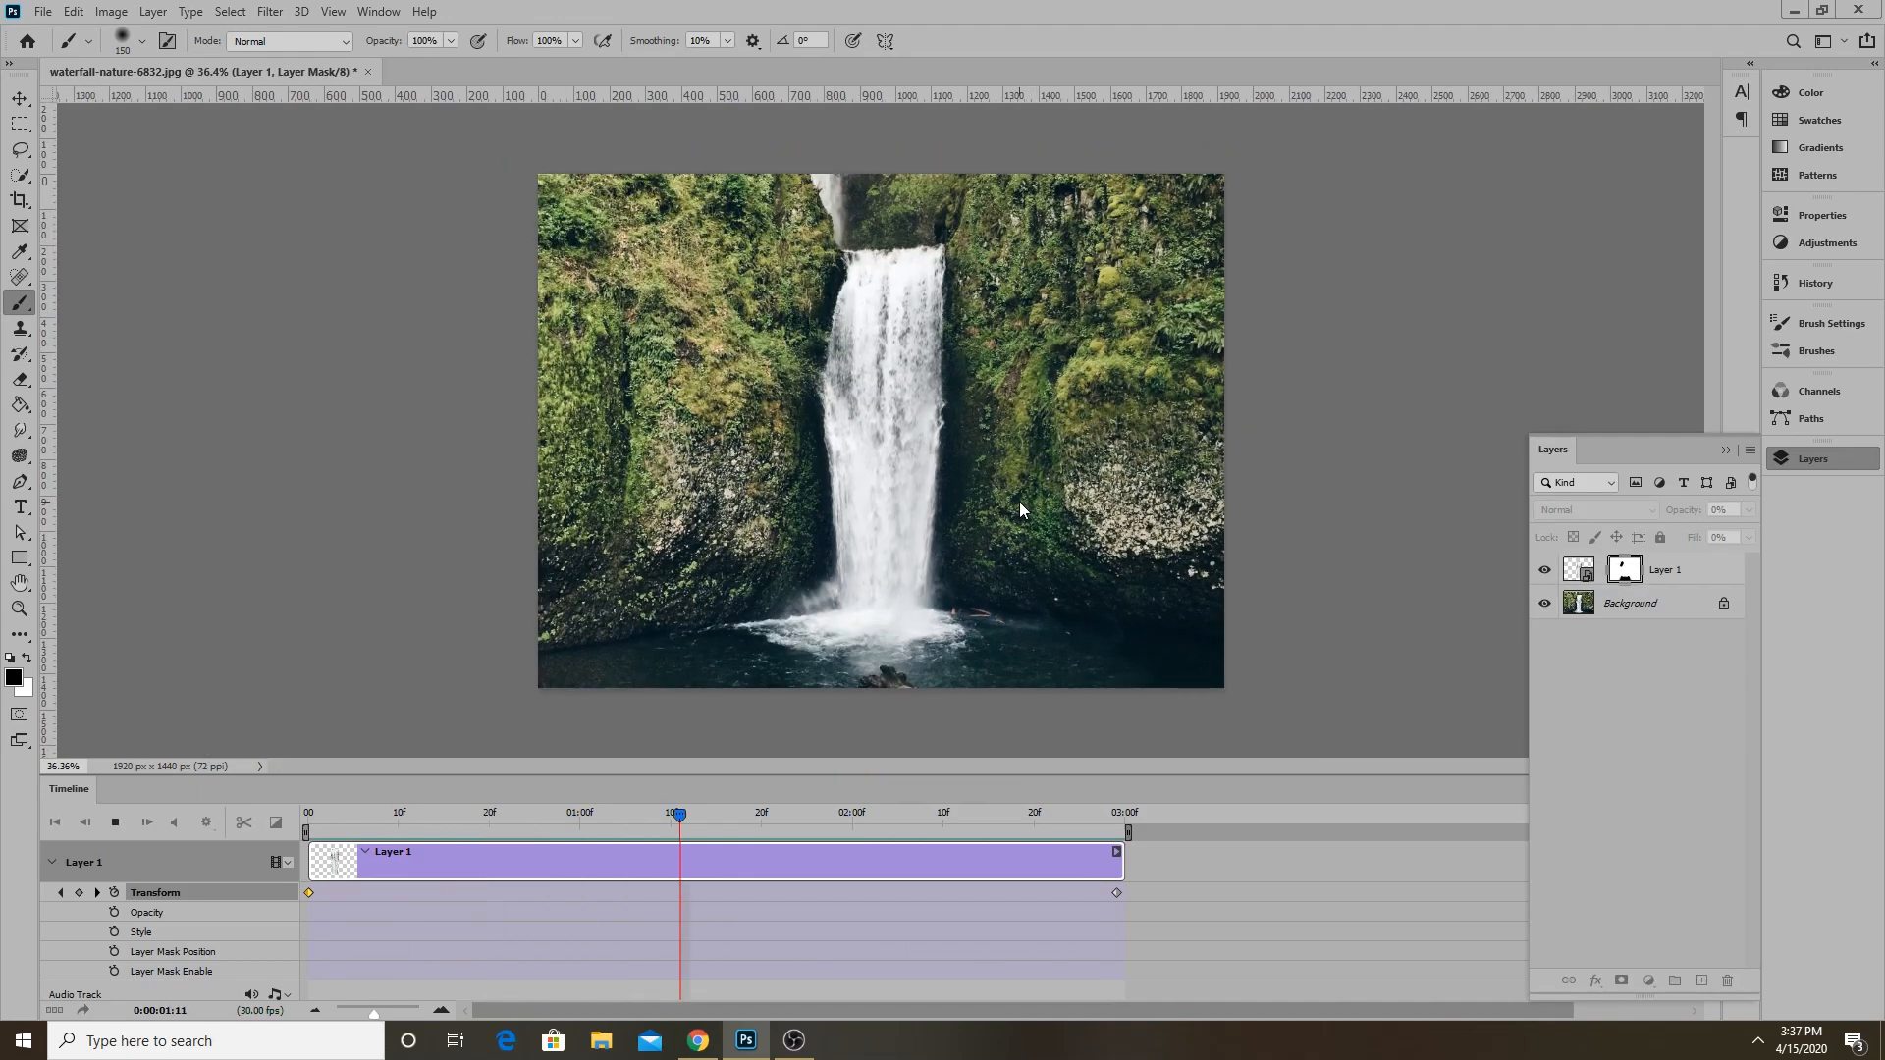
pyautogui.press('space')
# At 0:00:02:03, mask out the stray water beside the waterfall's right edge with the Brush at size 70, and play back the animation.
pyautogui.scroll(5, 998, 418)
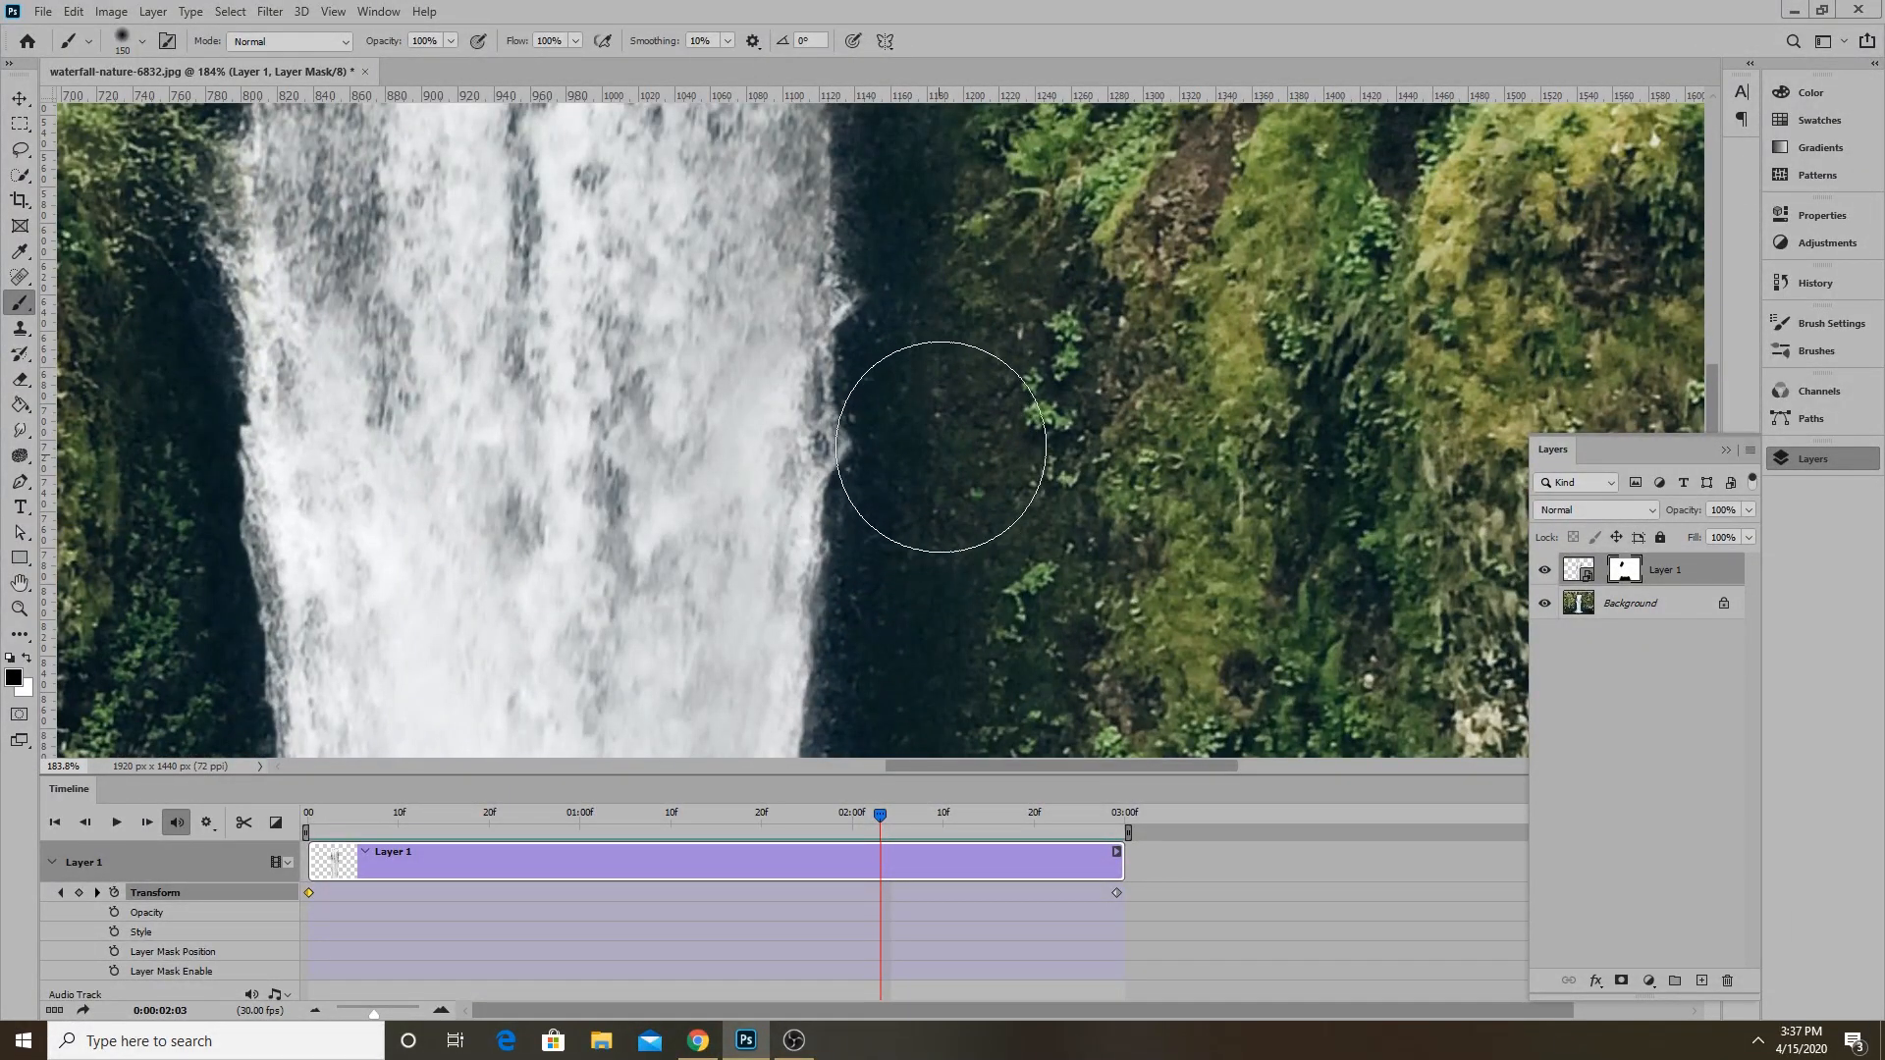
pyautogui.press('[')
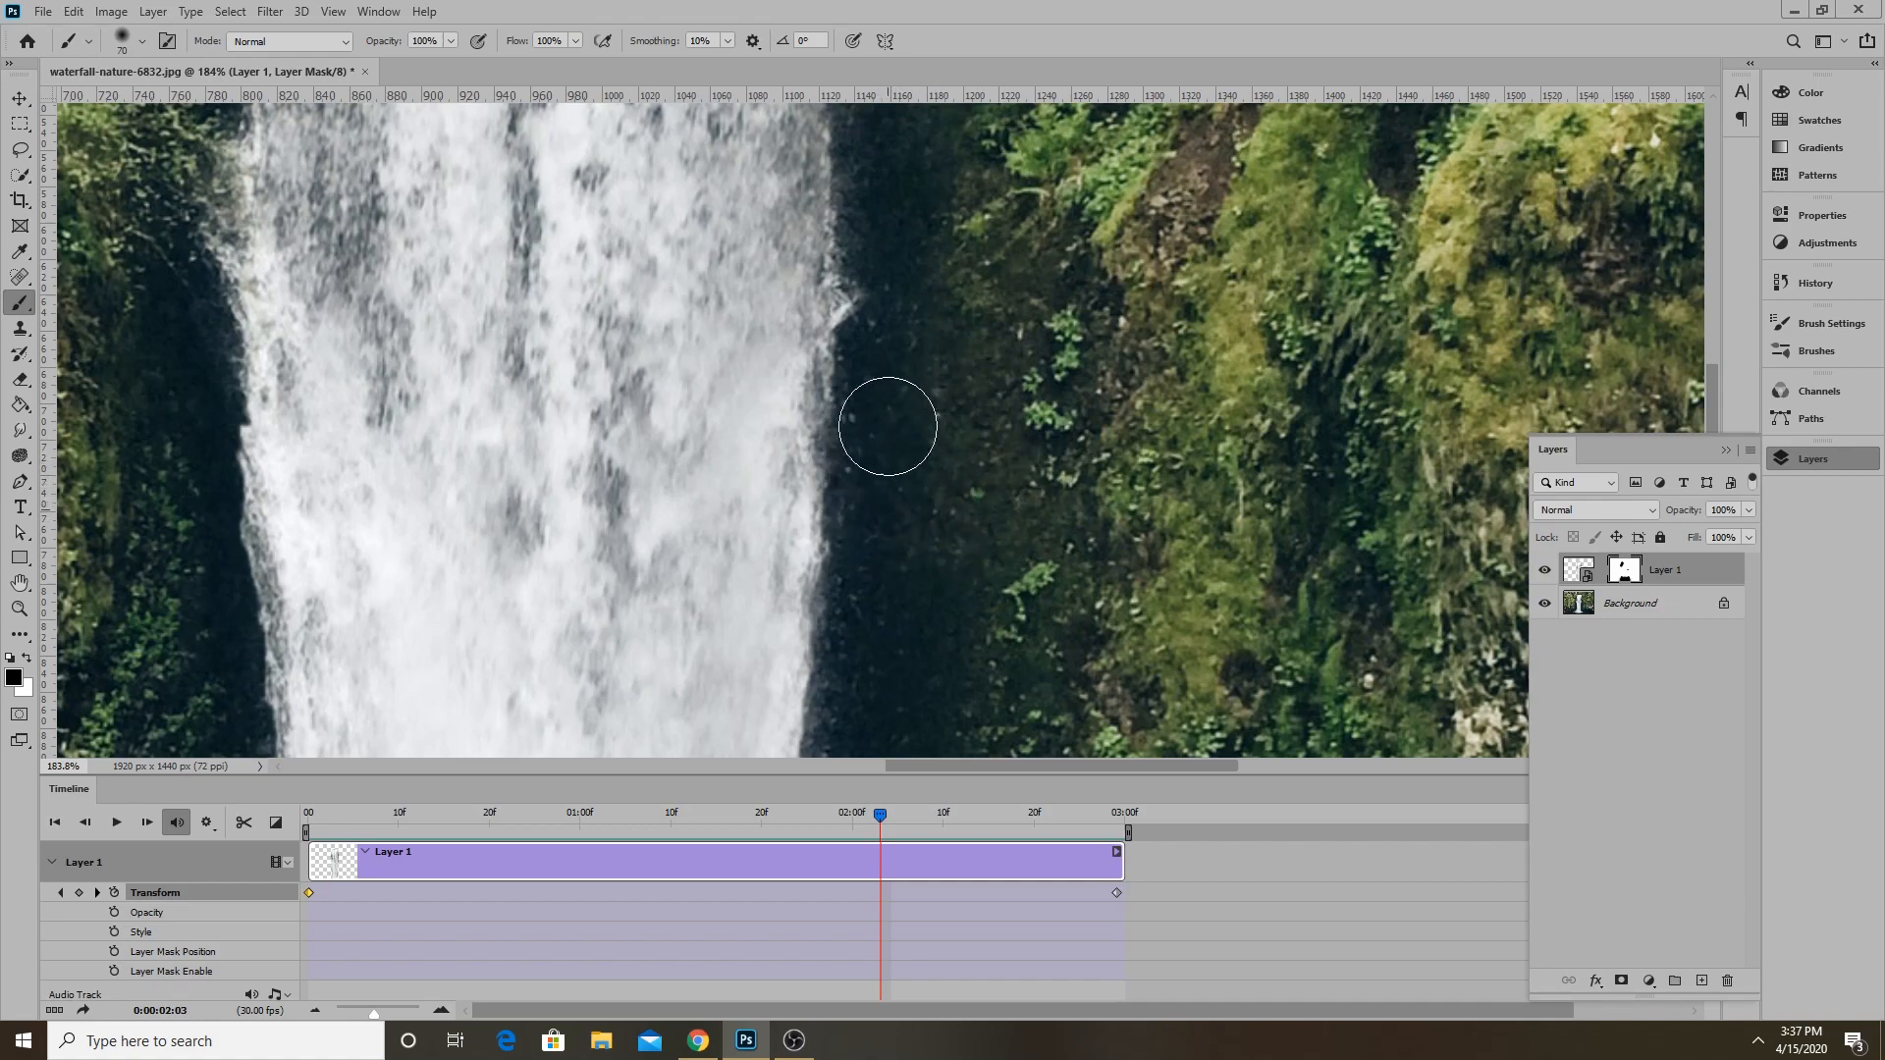
pyautogui.scroll(-11, 1043, 476)
pyautogui.press('space')
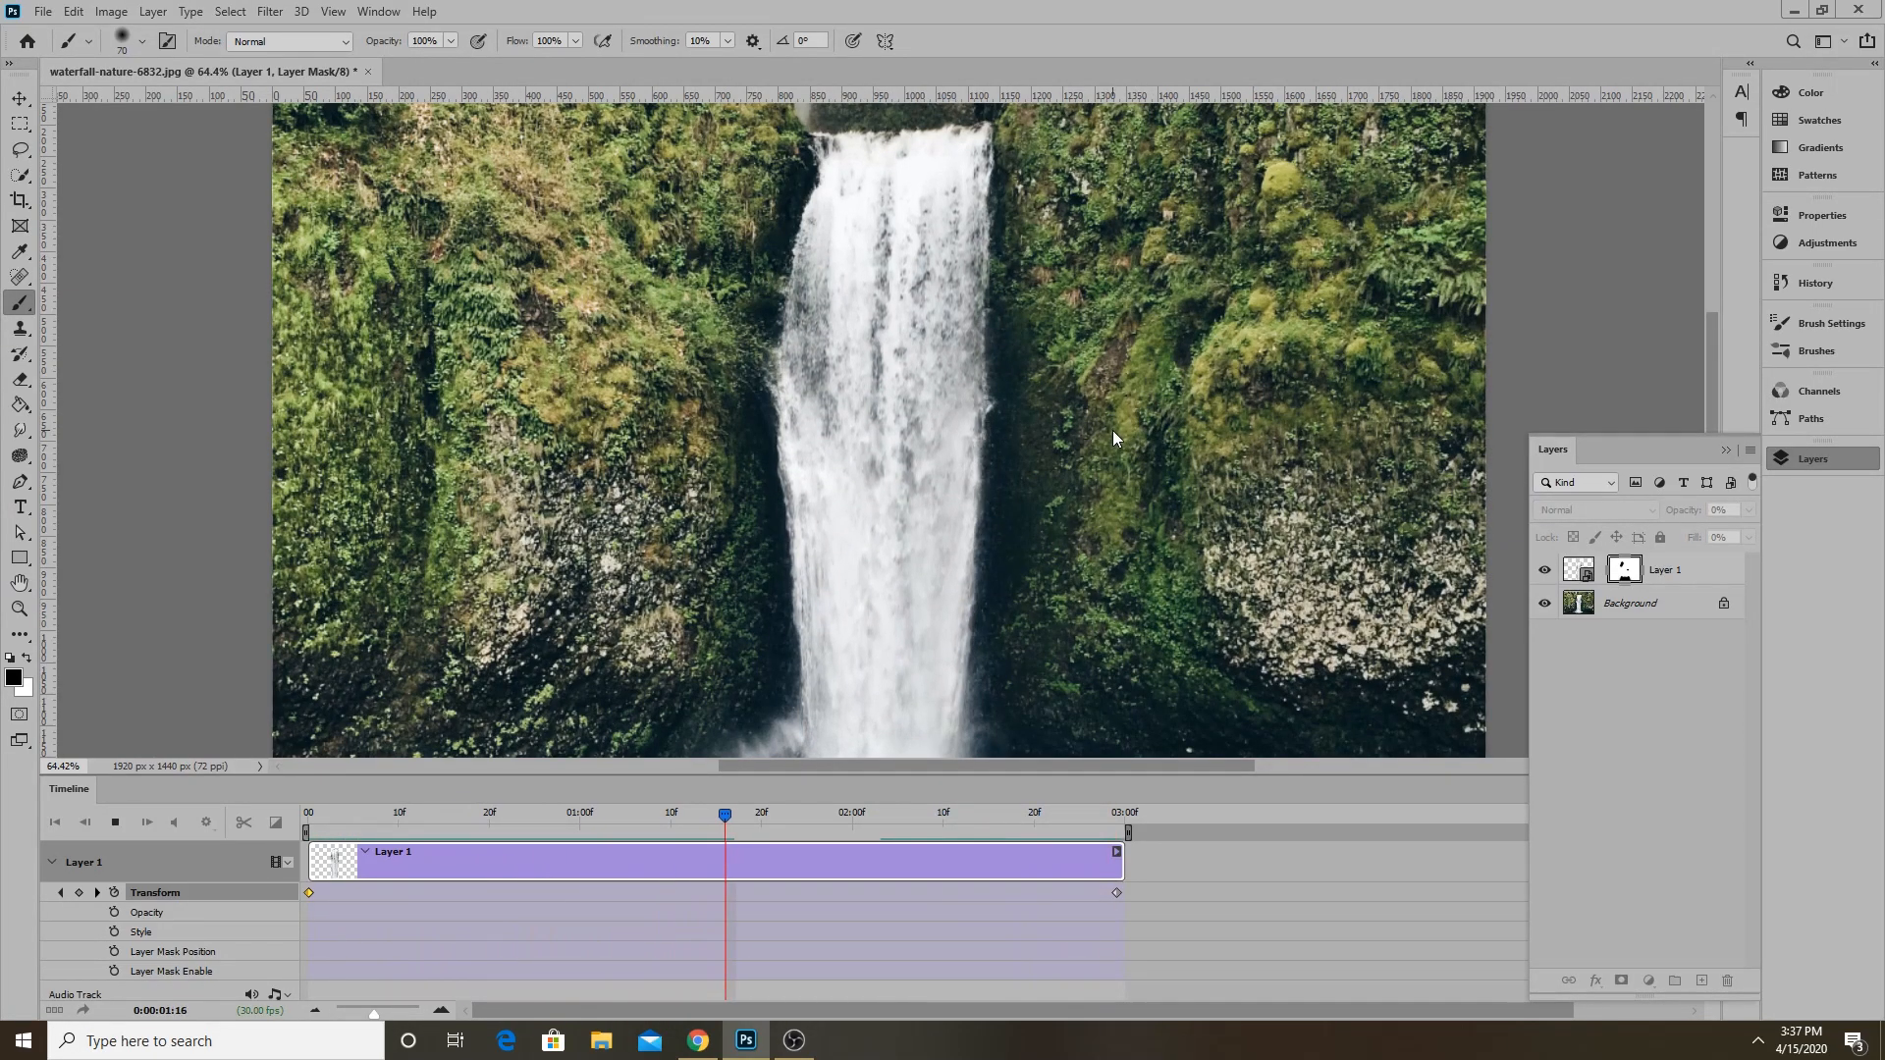
pyautogui.press('space')
pyautogui.scroll(10, 986, 439)
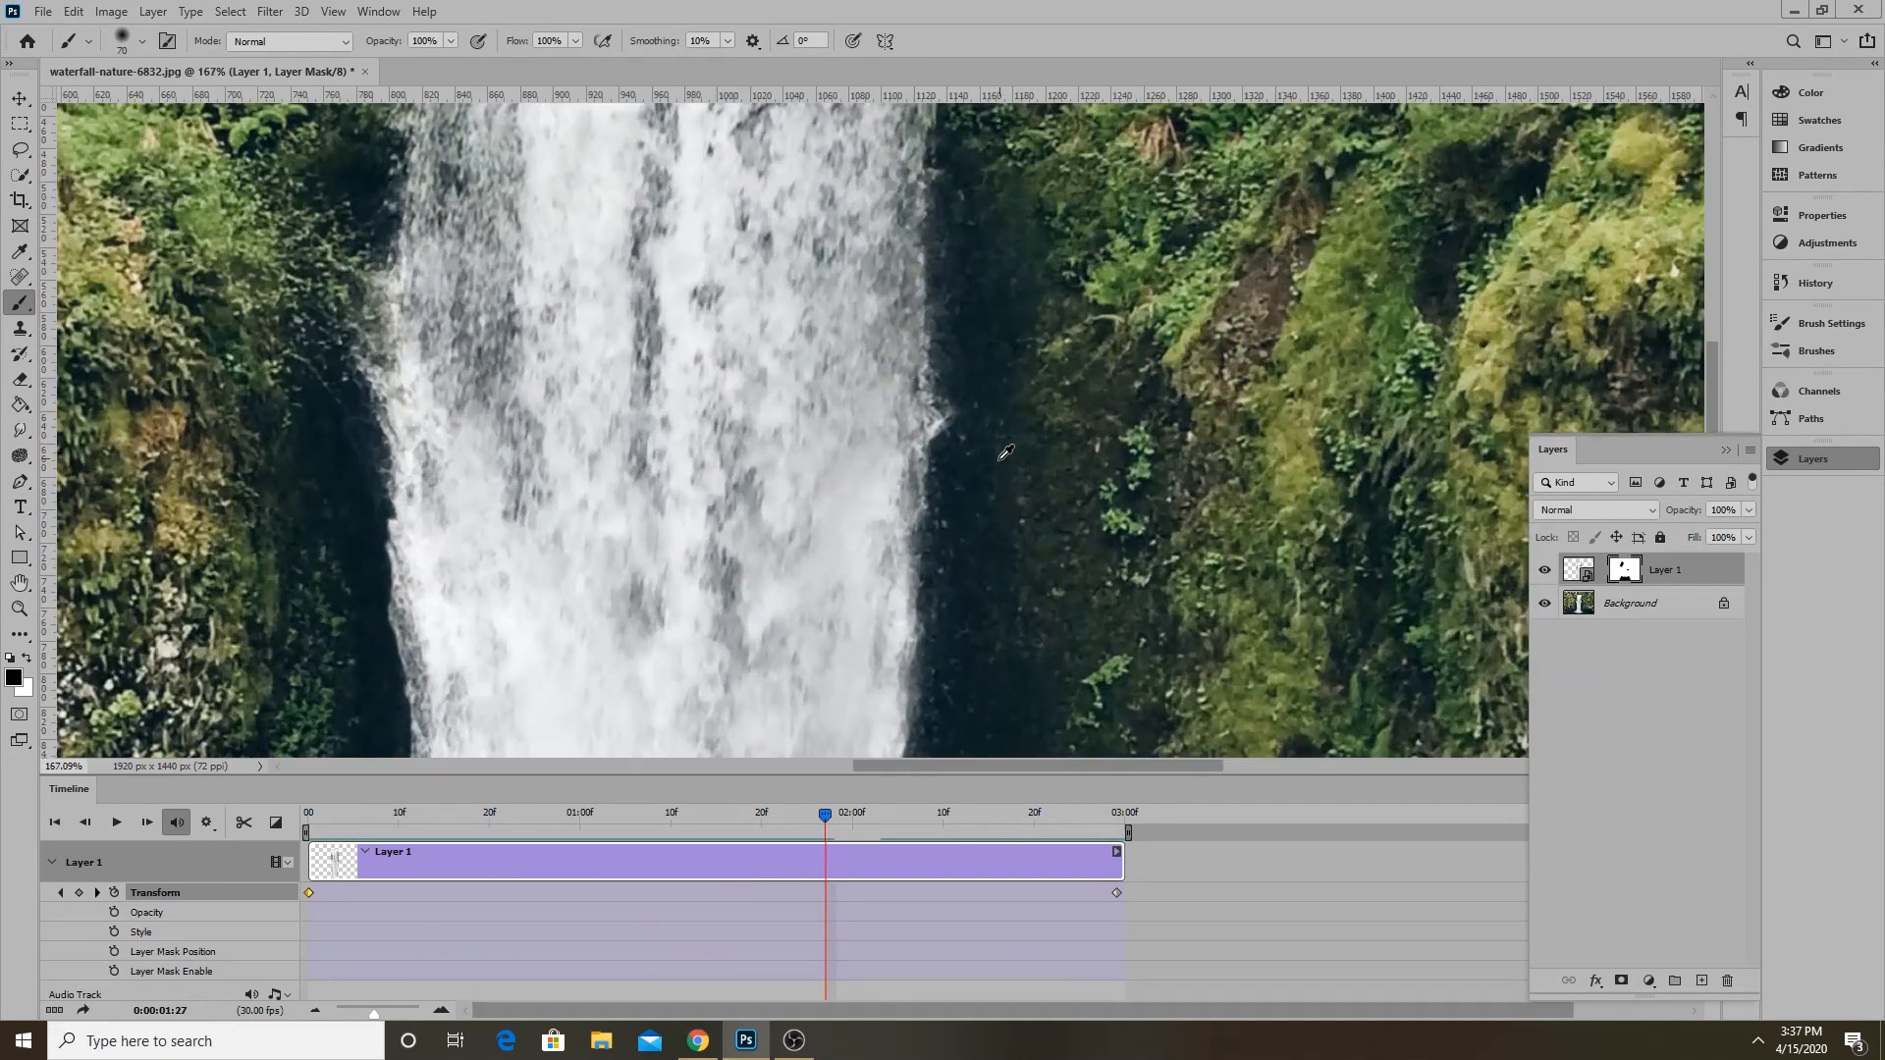
pyautogui.press('space')
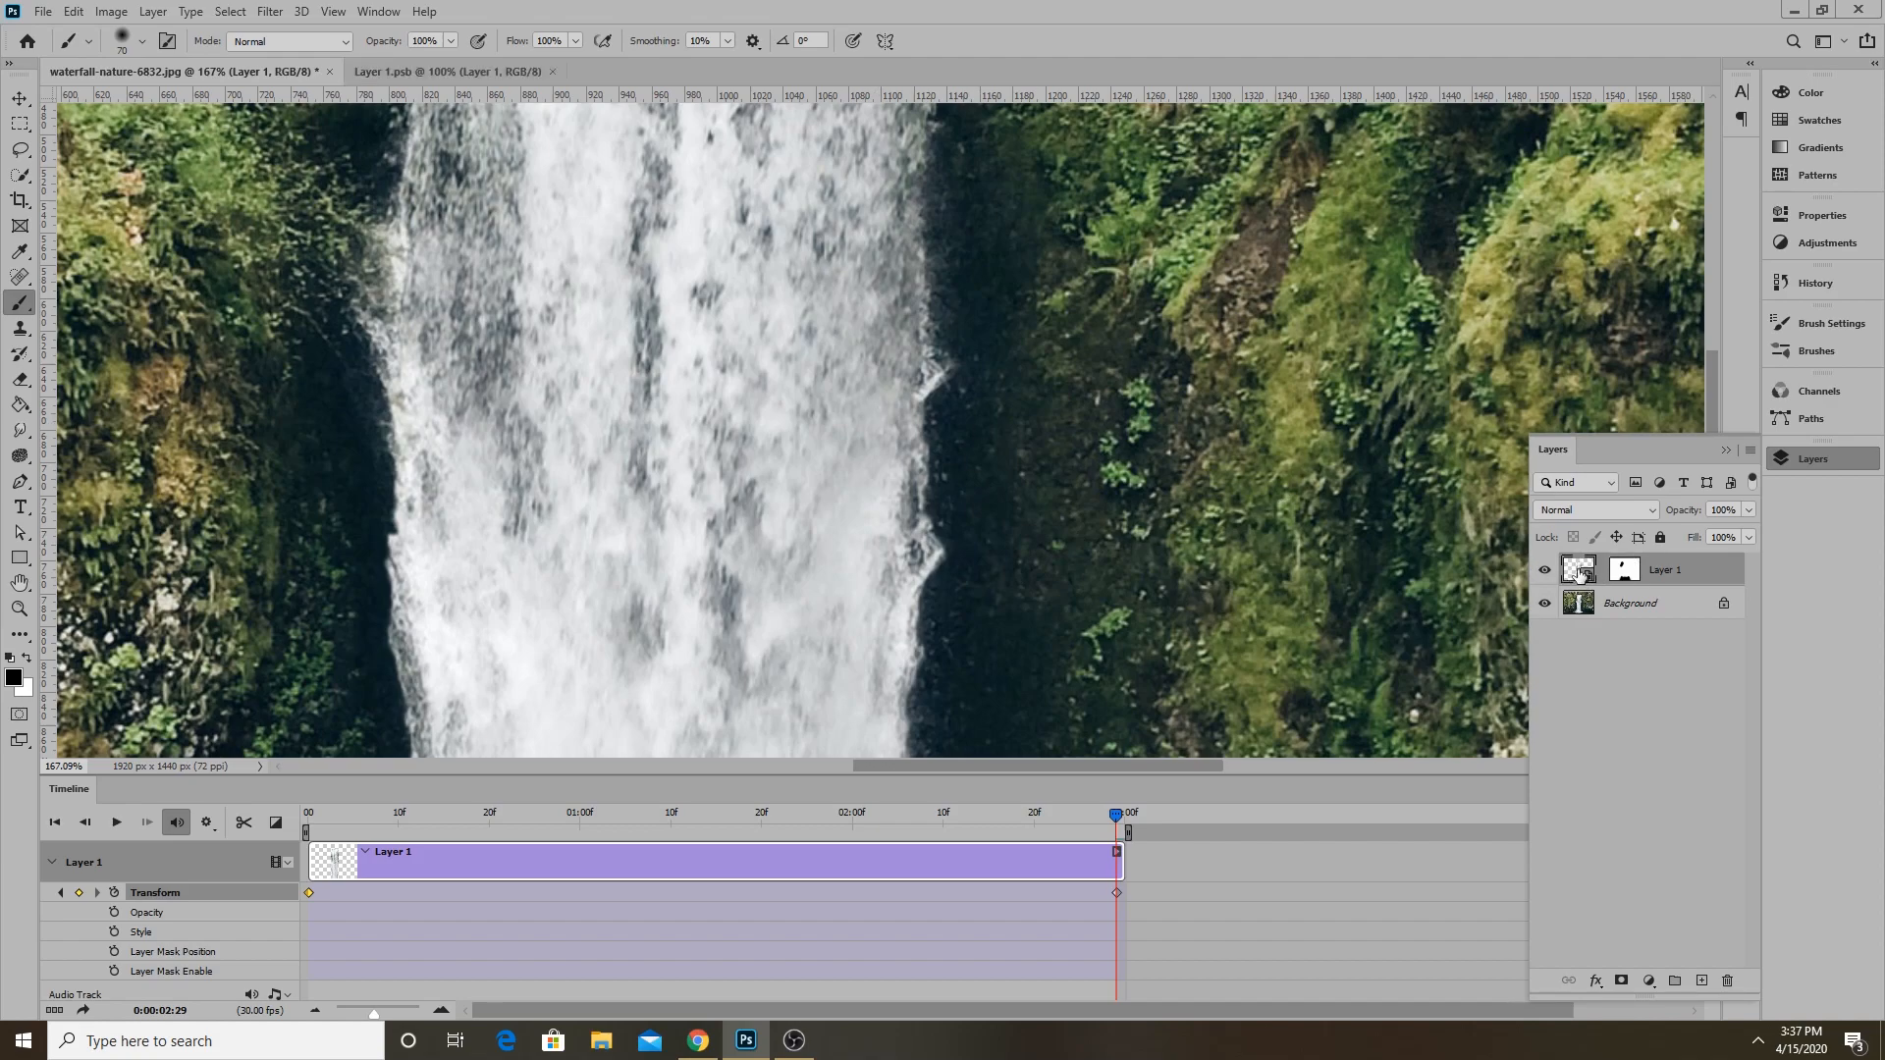
# Open Layer 1's Smart Object contents and erase the protruding splash on the water's right edge with the Eraser at size 50.
pyautogui.doubleClick(1577, 573)
pyautogui.scroll(6, 1044, 387)
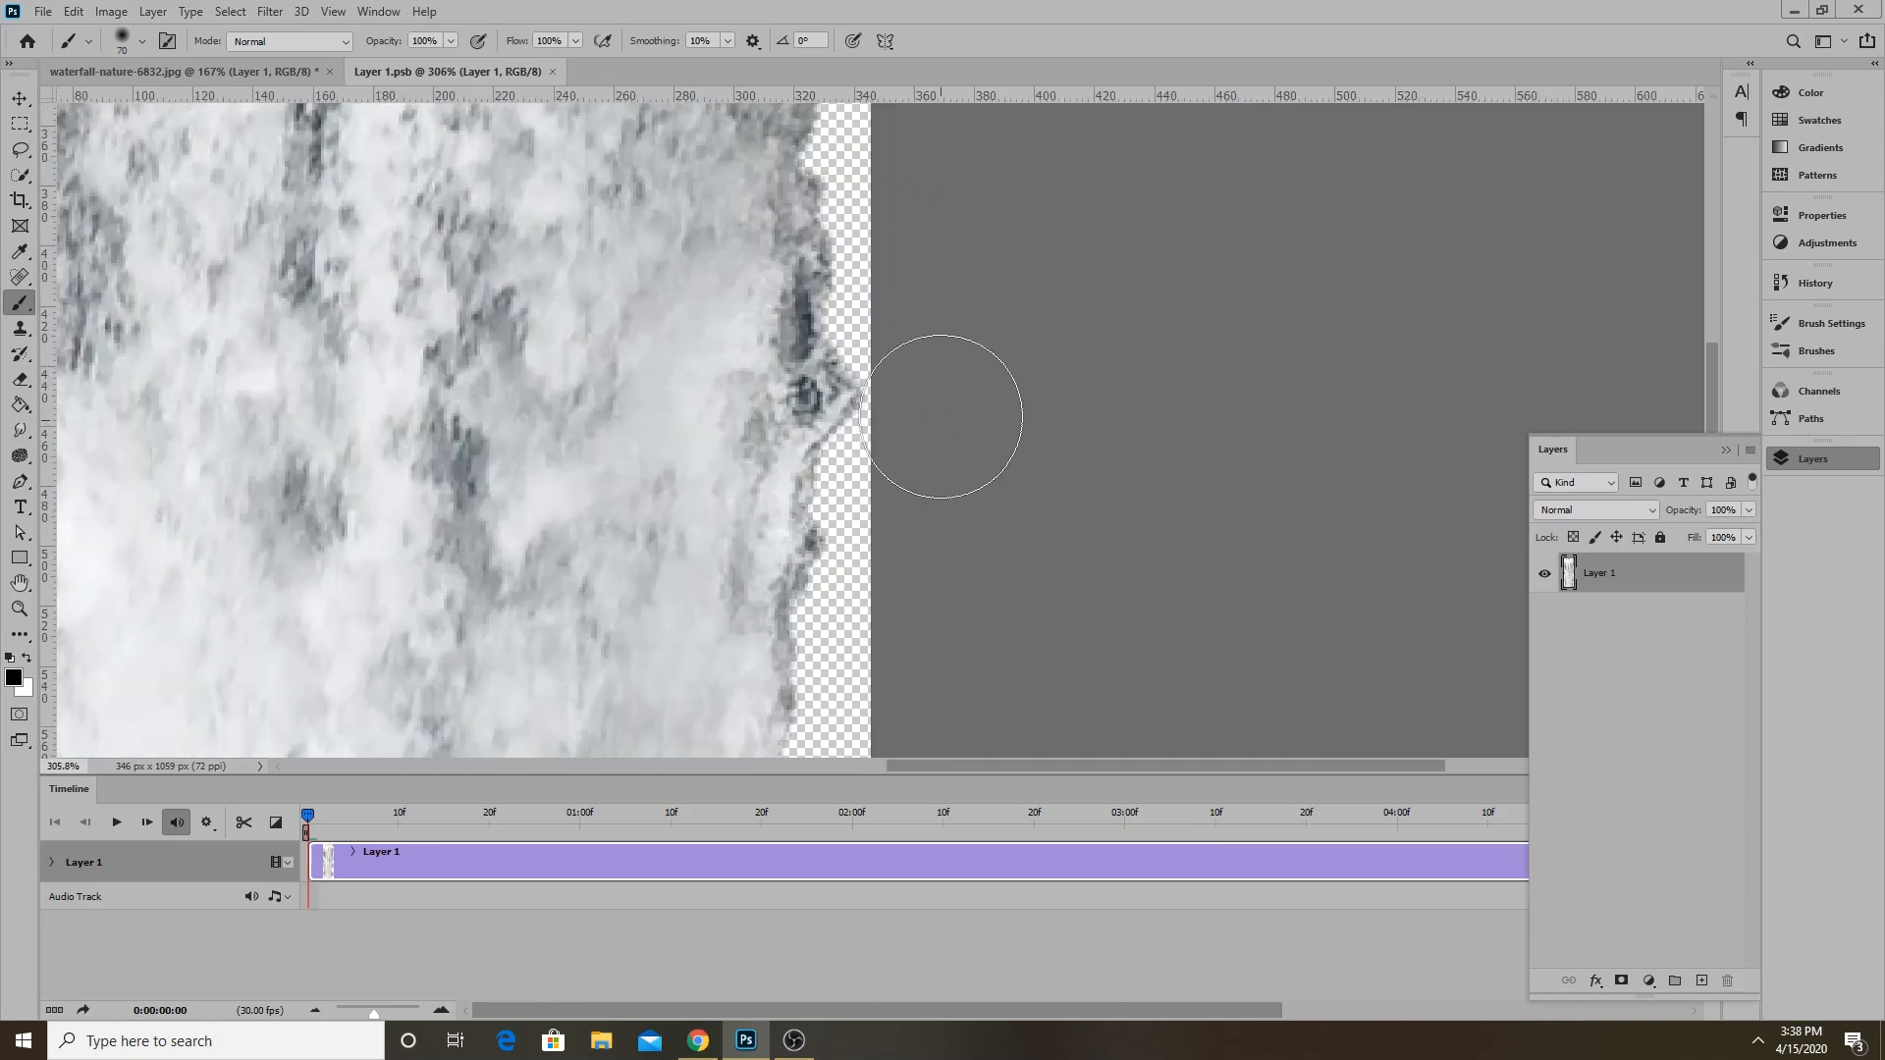
pyautogui.click(19, 378)
pyautogui.press('[')
pyautogui.press('[')
pyautogui.press('[')
pyautogui.press('[')
pyautogui.press('[')
pyautogui.press('[')
pyautogui.press('[')
pyautogui.press('[')
pyautogui.press('[')
pyautogui.moveTo(904, 432)
pyautogui.mouseDown()
pyautogui.moveTo(885, 372)
pyautogui.moveTo(891, 439)
pyautogui.mouseUp()
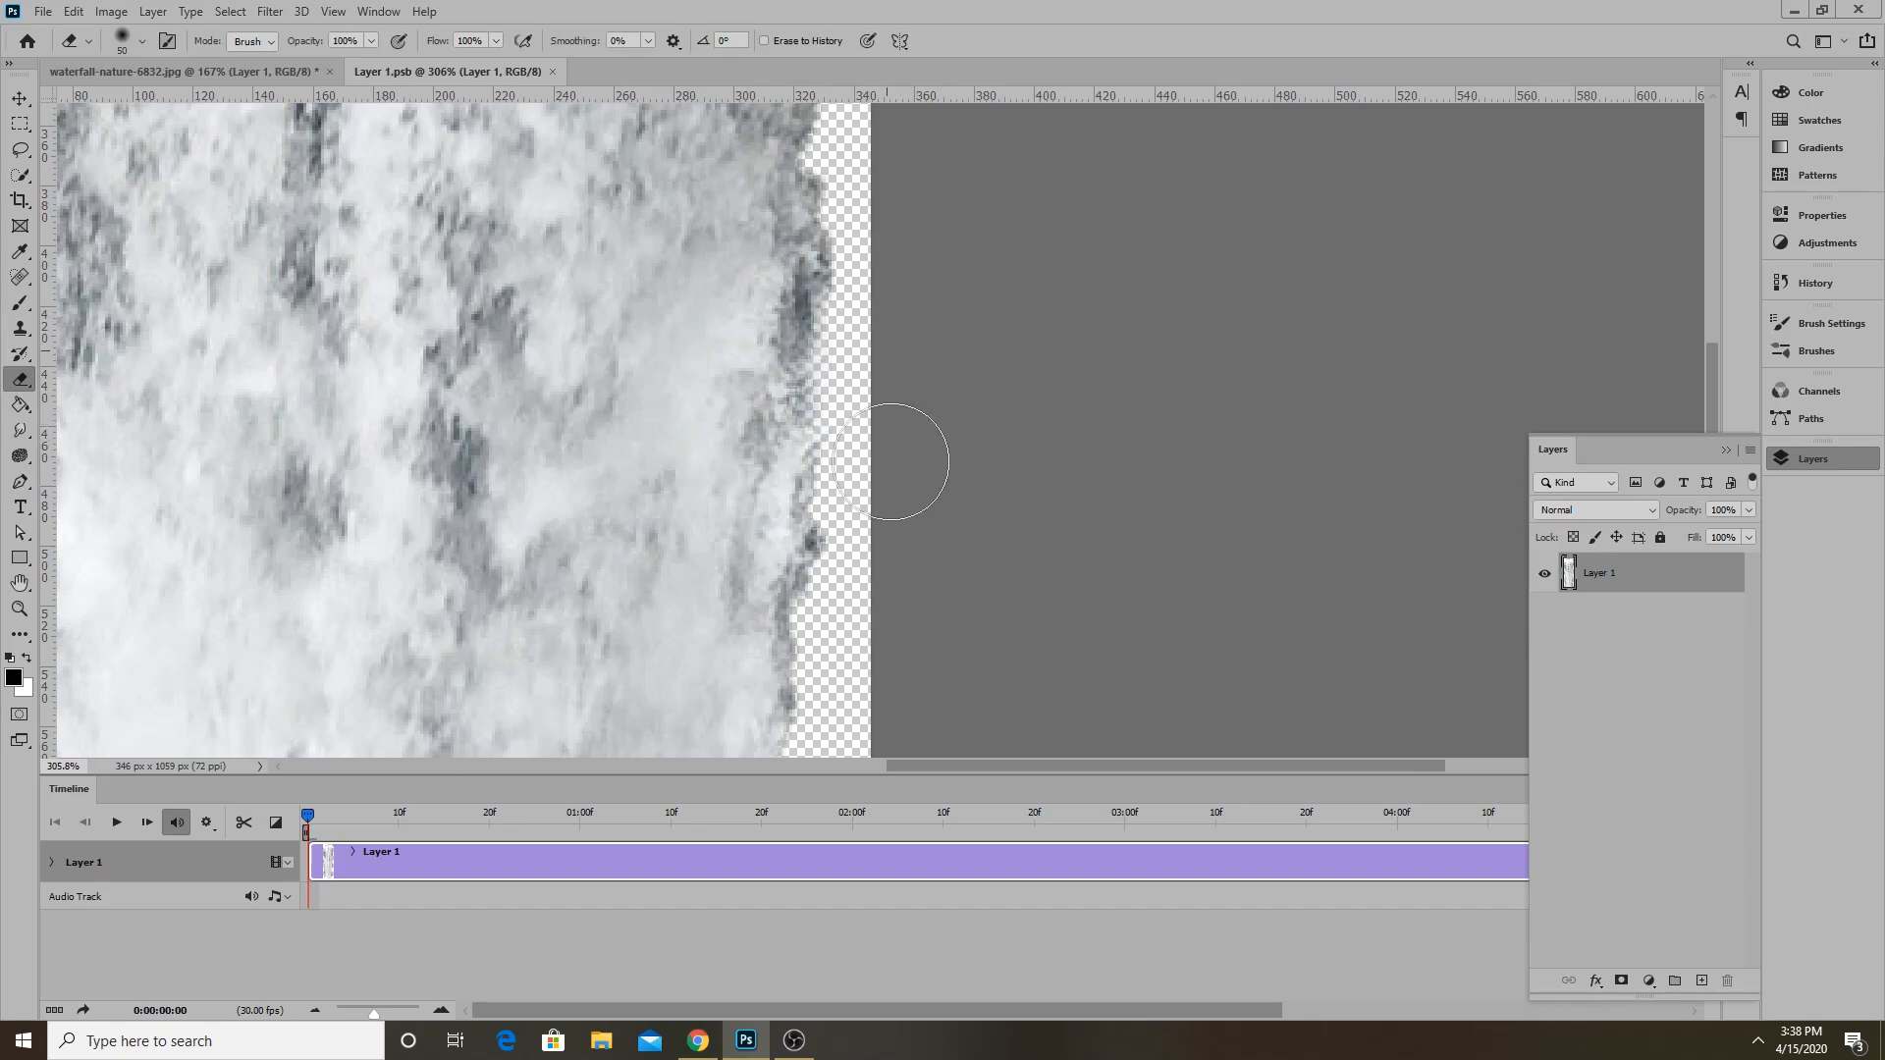
pyautogui.moveTo(856, 333); pyautogui.dragTo(850, 326)
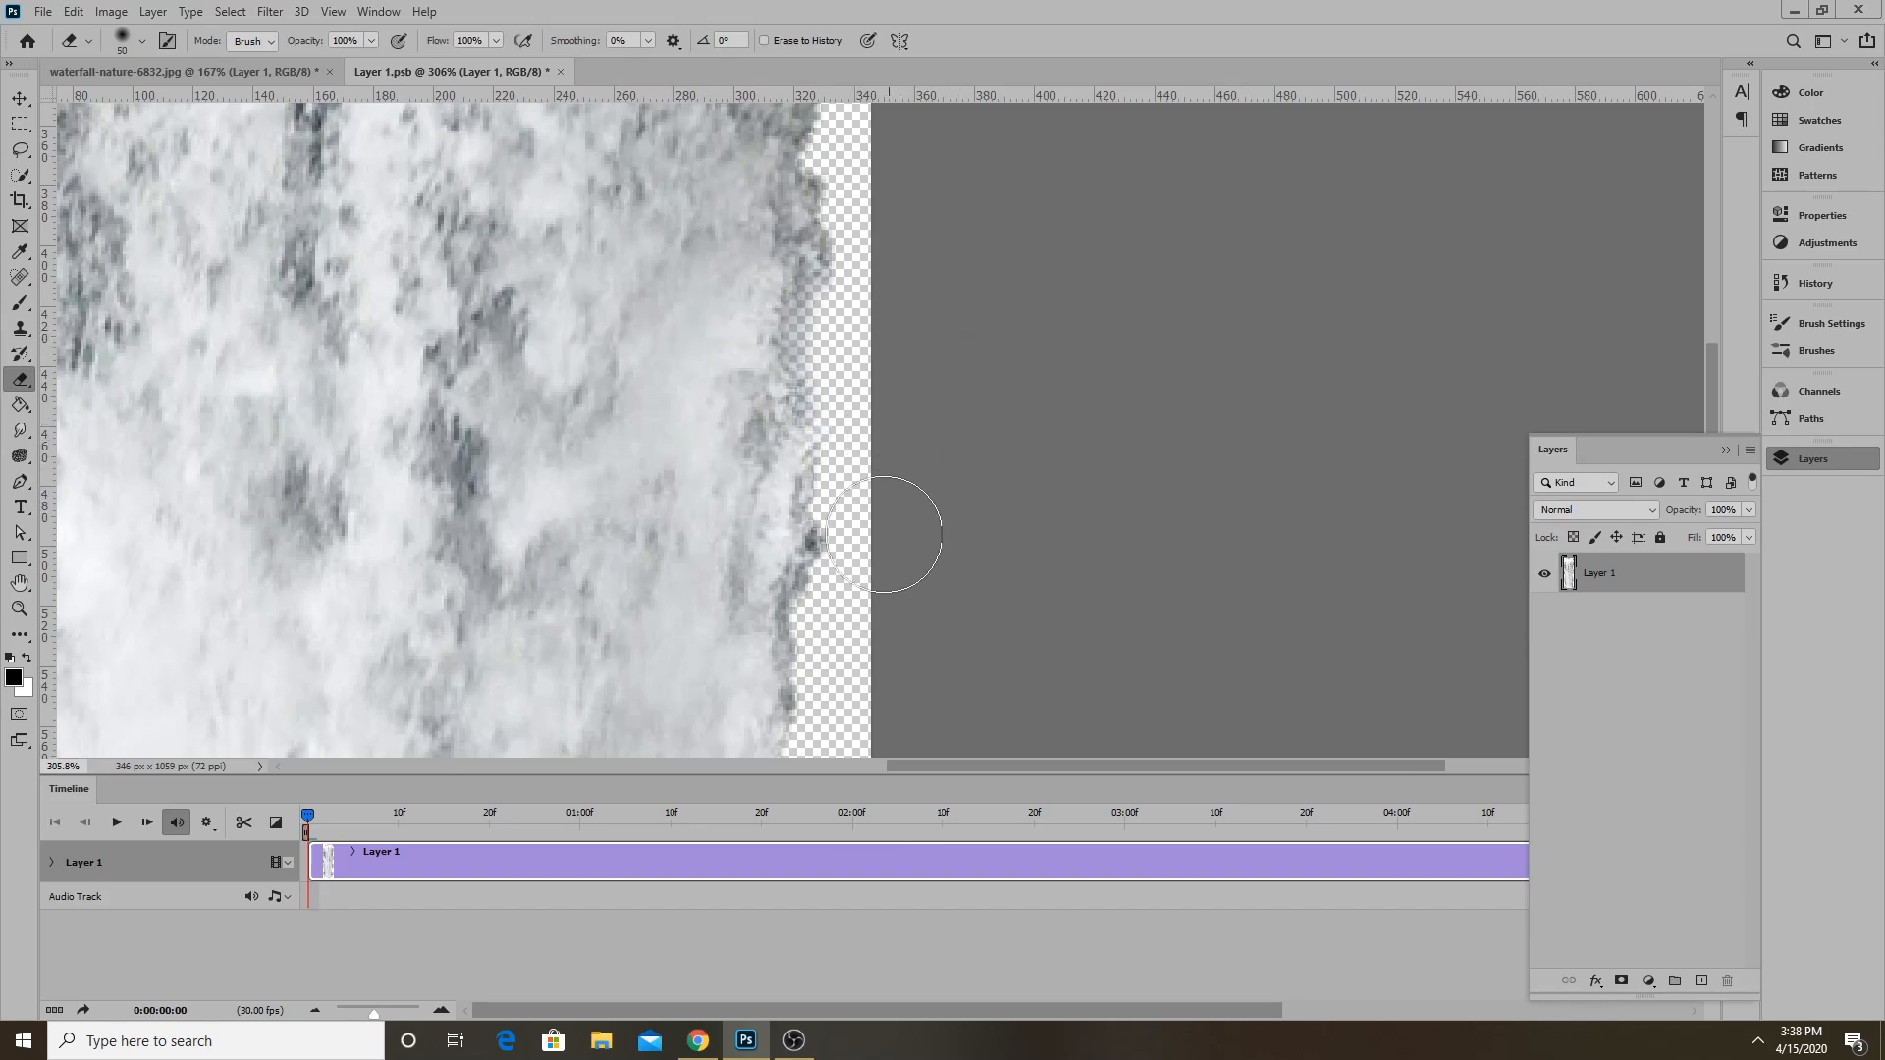
# Close Layer 1's Smart Object contents, saving the changes back into the waterfall image.
pyautogui.scroll(-3, 971, 513)
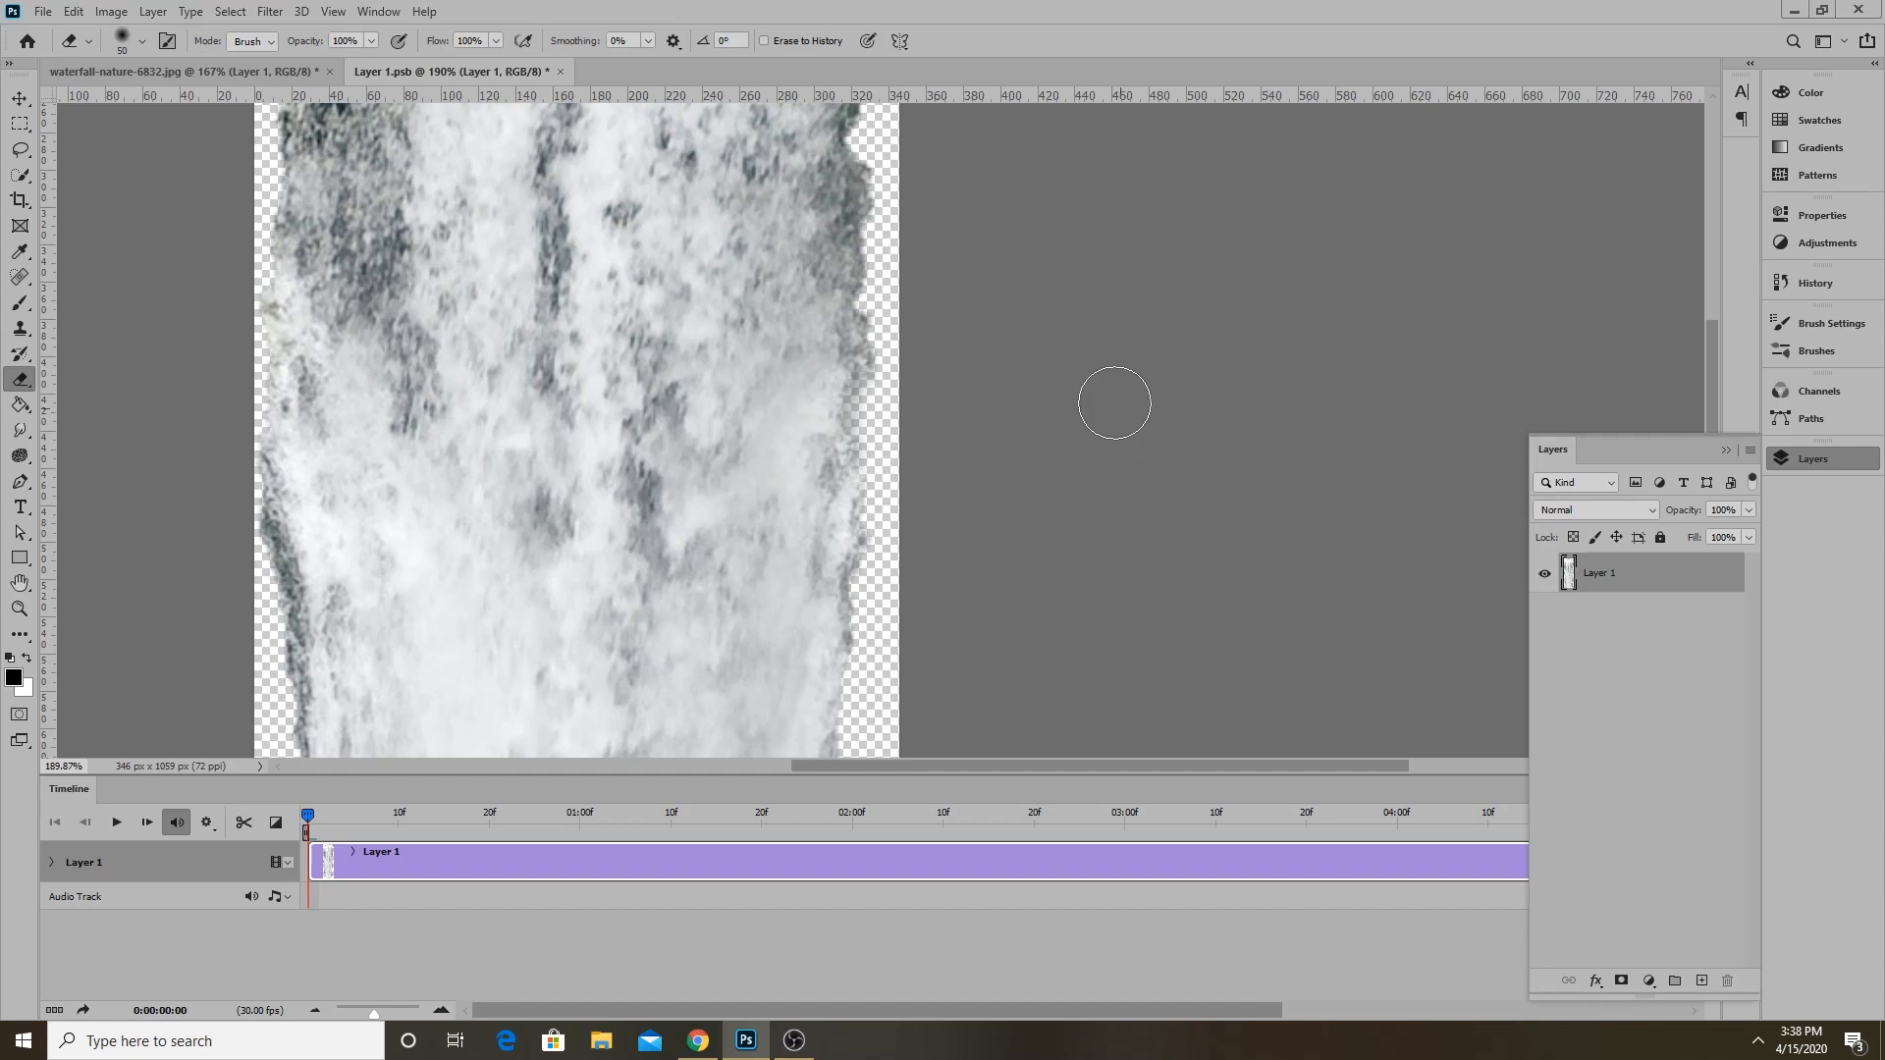
pyautogui.click(560, 71)
pyautogui.click(852, 387)
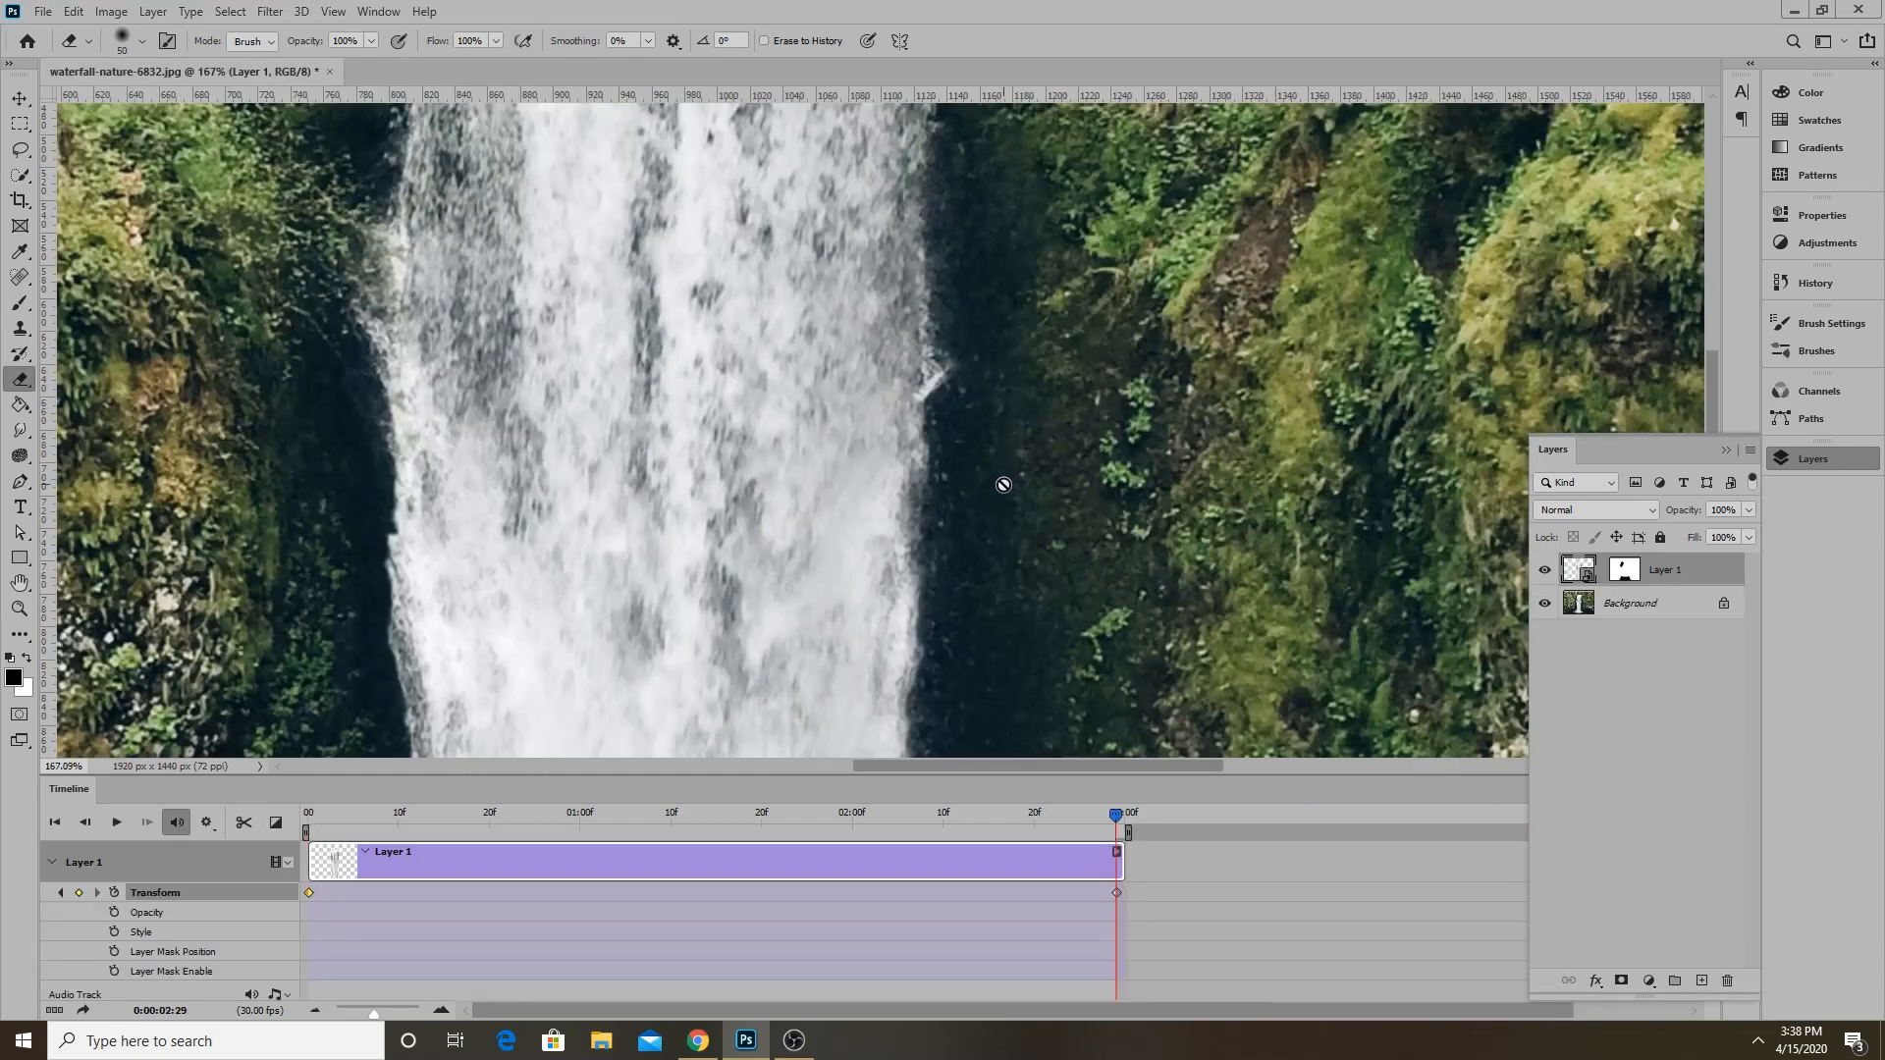
pyautogui.scroll(-3, 1088, 485)
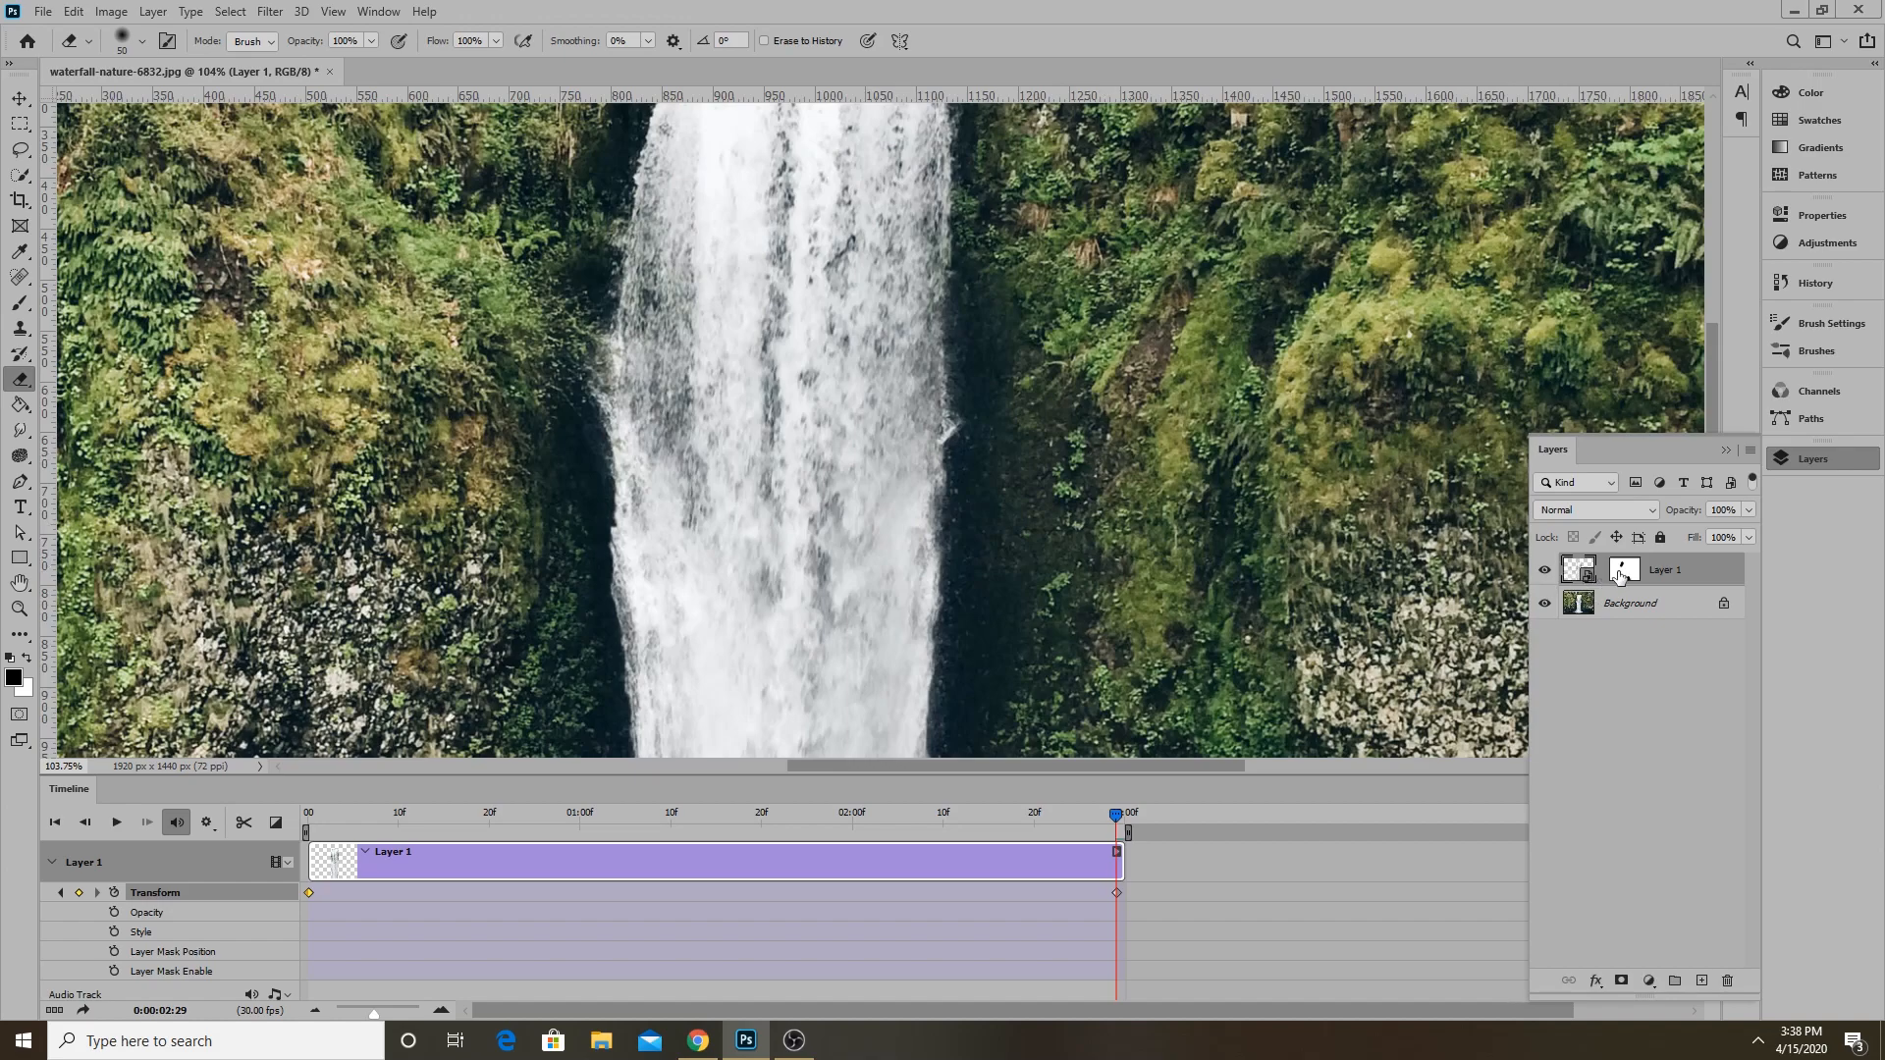
# Hide Layer 1 and remove the protruding splash from the Background's right waterfall edge with the Clone Stamp at size 90.
pyautogui.click(1580, 608)
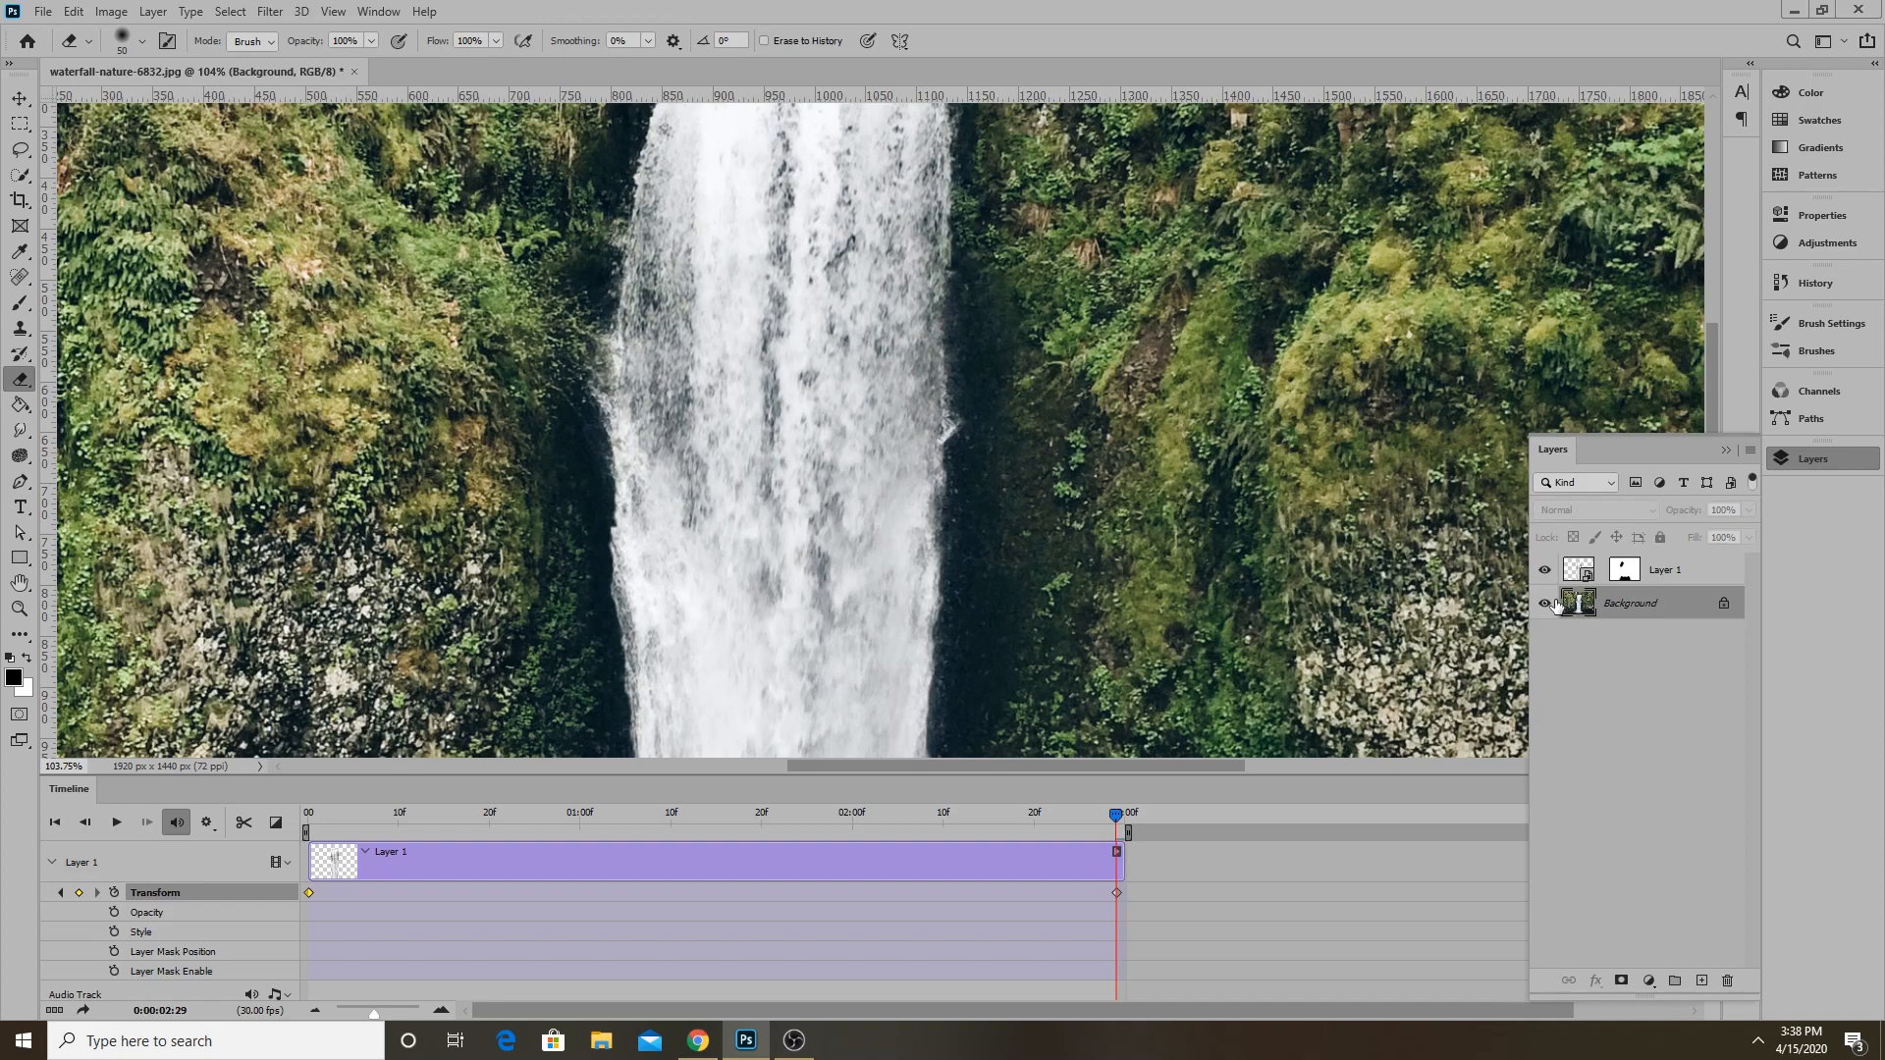
pyautogui.click(1544, 571)
pyautogui.scroll(5, 988, 437)
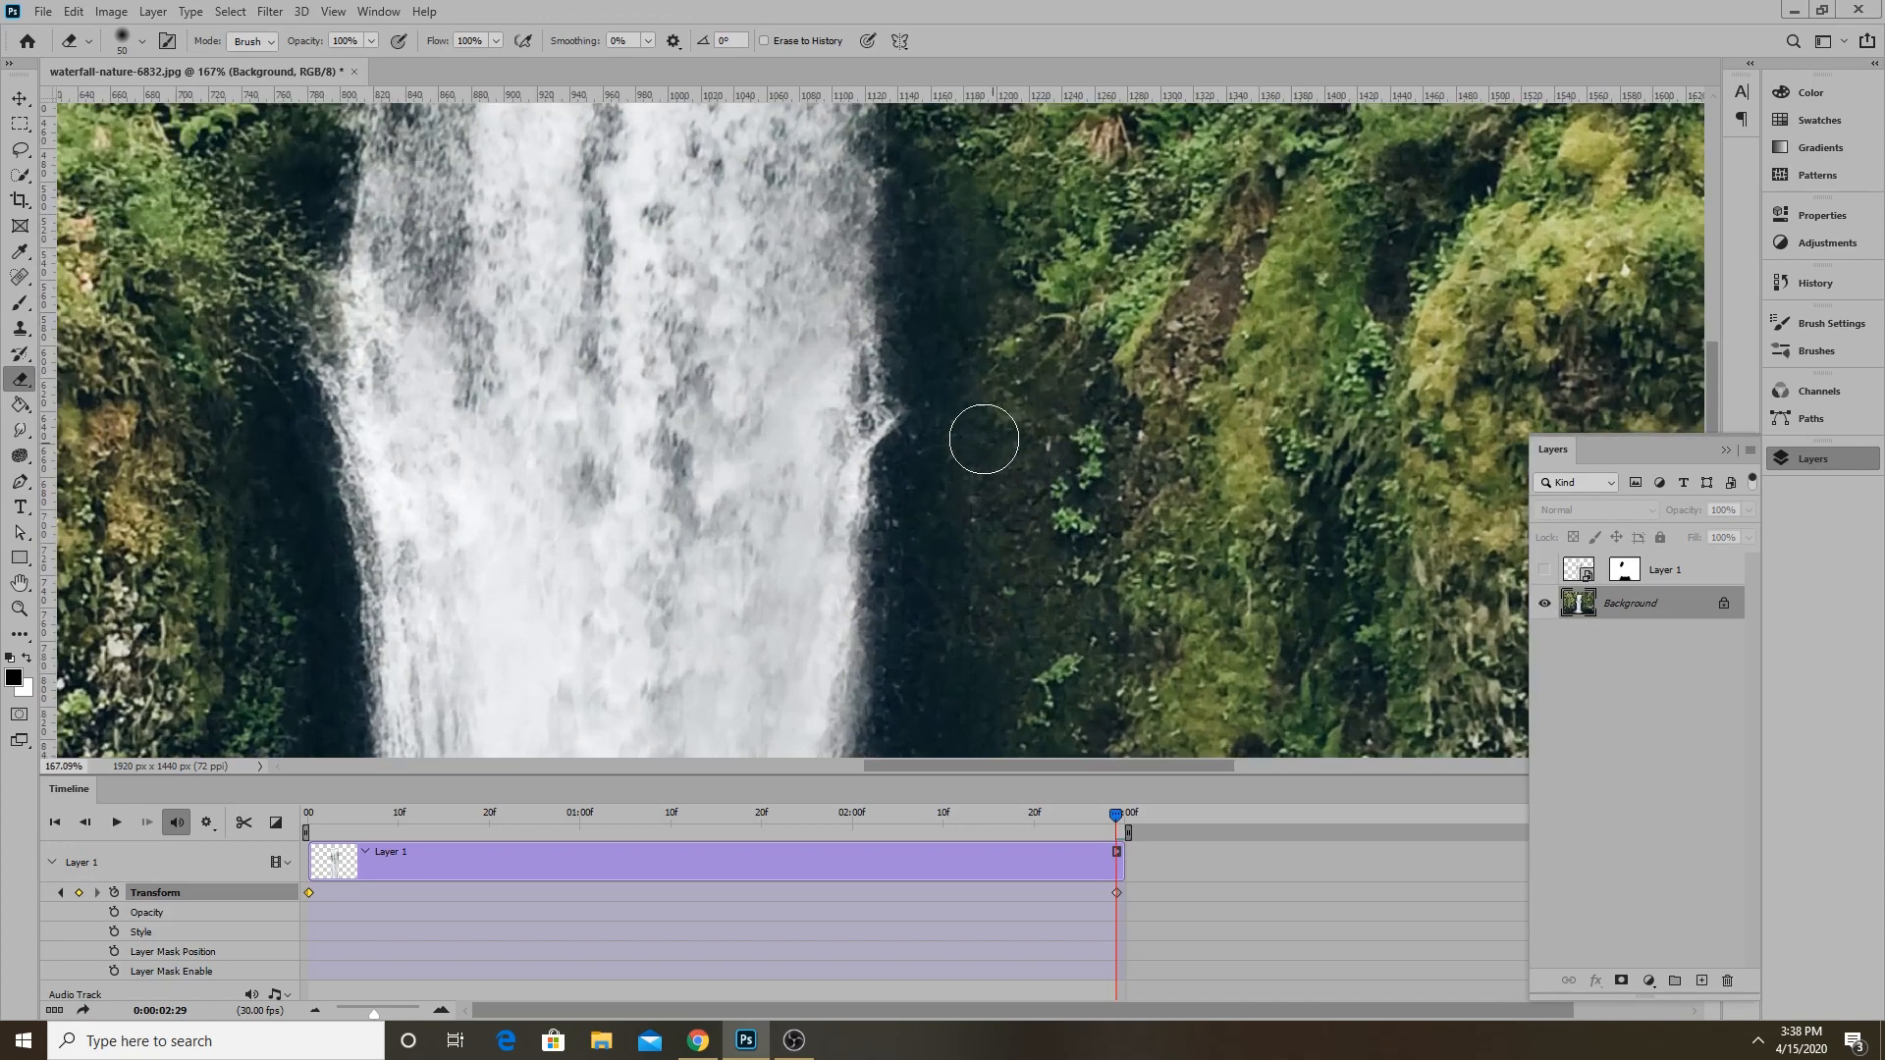
pyautogui.click(21, 331)
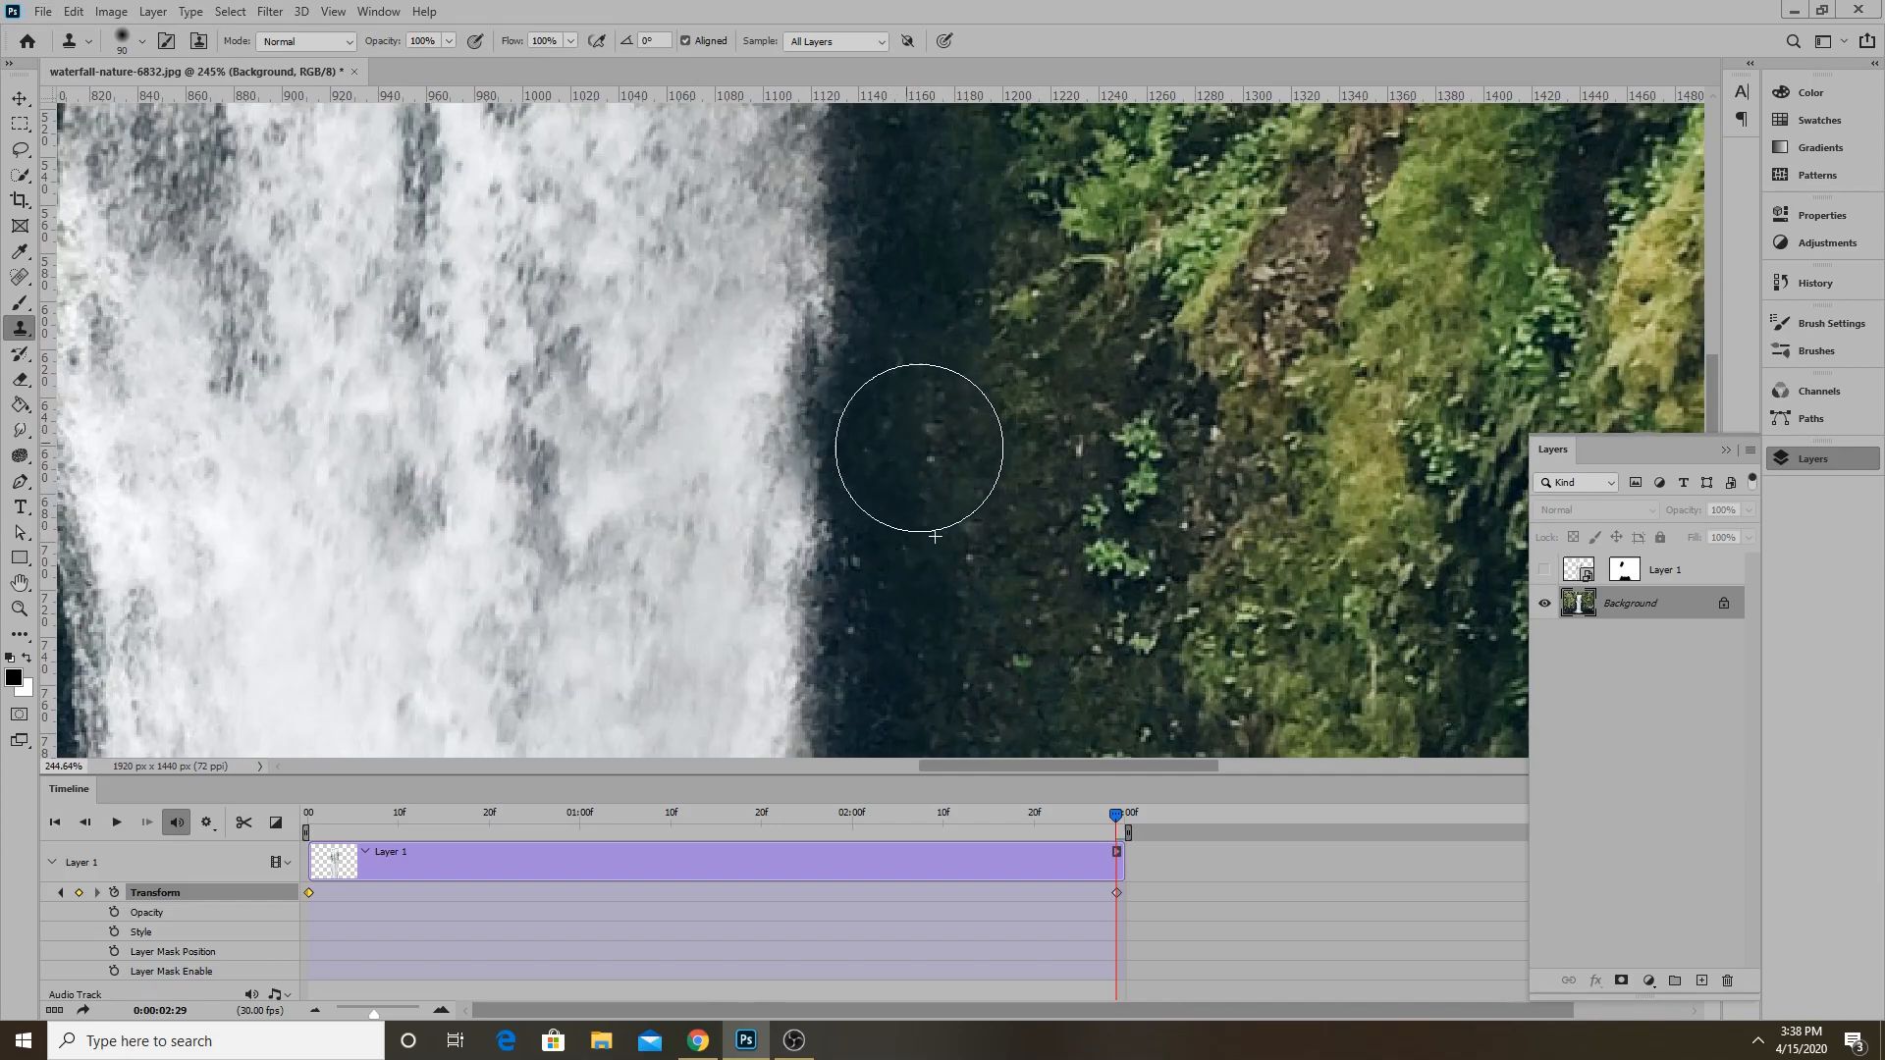
pyautogui.scroll(-3, 1048, 481)
pyautogui.scroll(-2, 1047, 481)
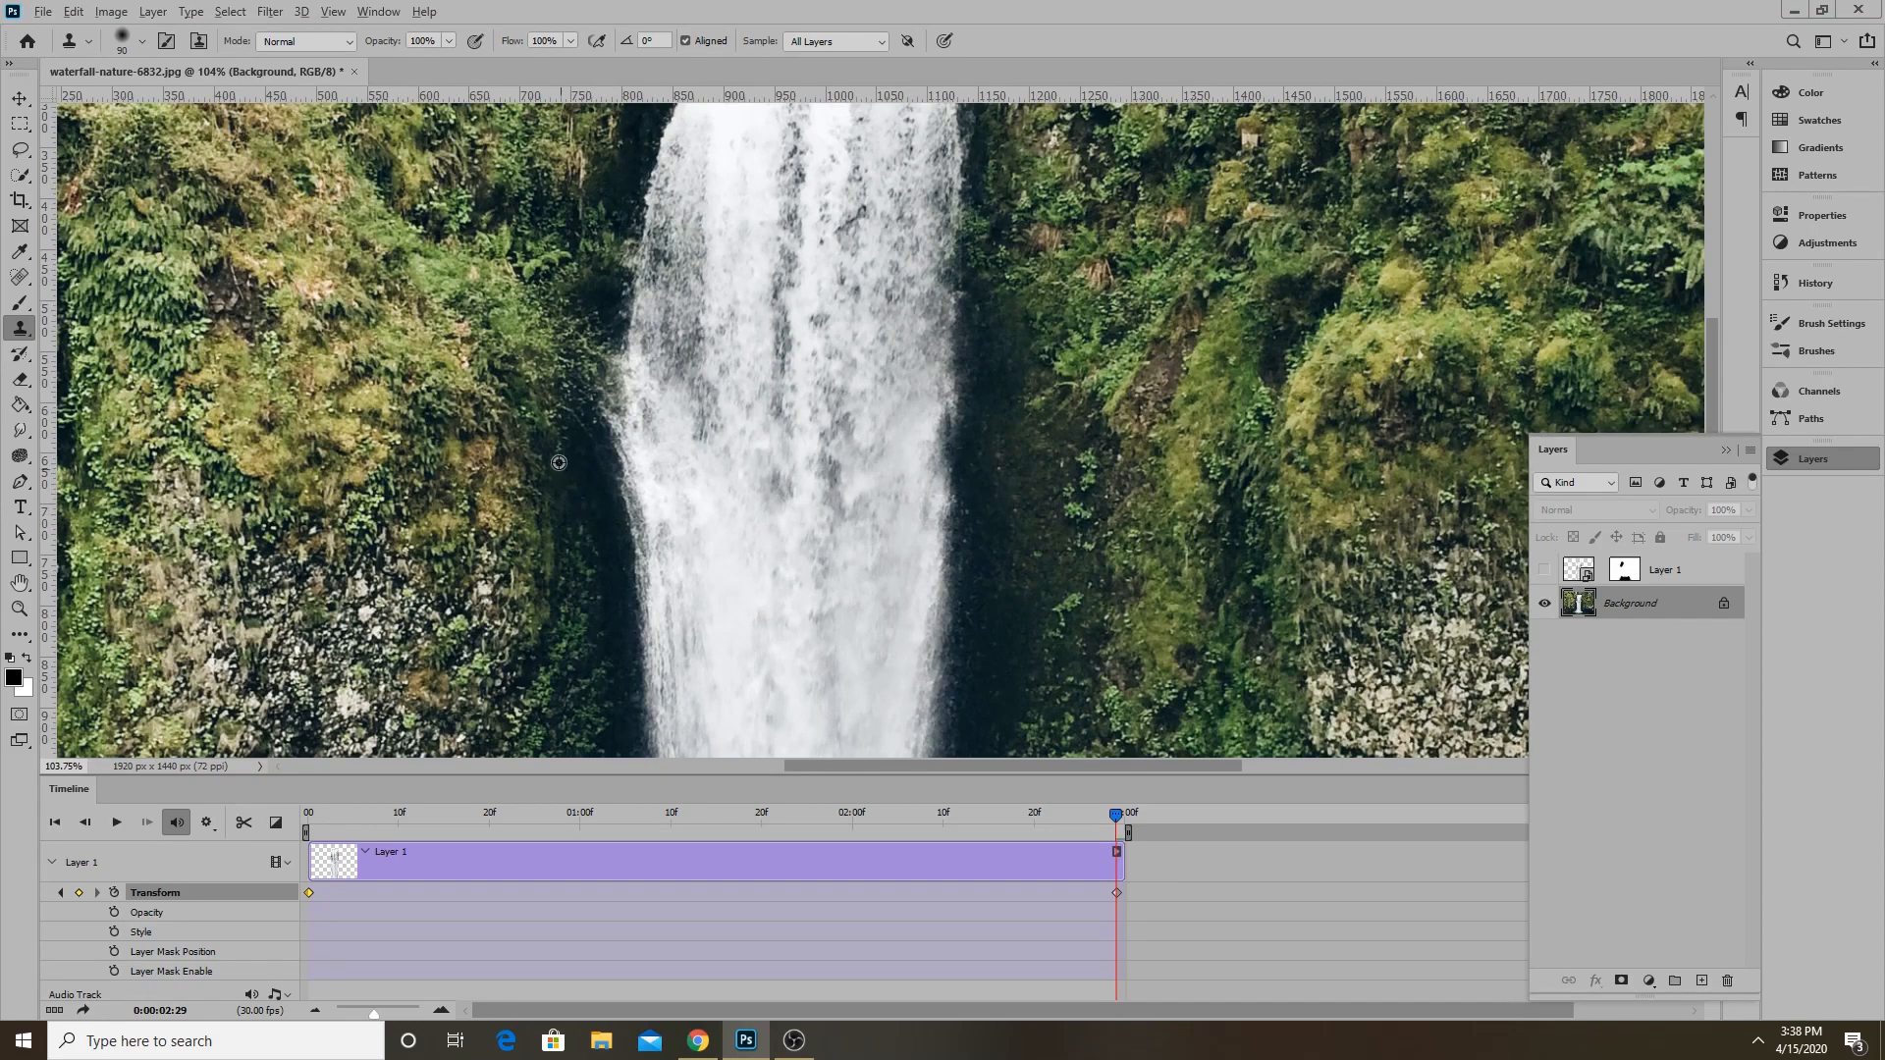
# Clone dark rock over the splash protruding from the Background's left waterfall edge with the Clone Stamp at size 90.
pyautogui.scroll(2, 535, 441)
pyautogui.moveTo(642, 483)
pyautogui.mouseDown()
pyautogui.moveTo(649, 371)
pyautogui.moveTo(634, 547)
pyautogui.moveTo(653, 323)
pyautogui.moveTo(646, 538)
pyautogui.mouseUp()
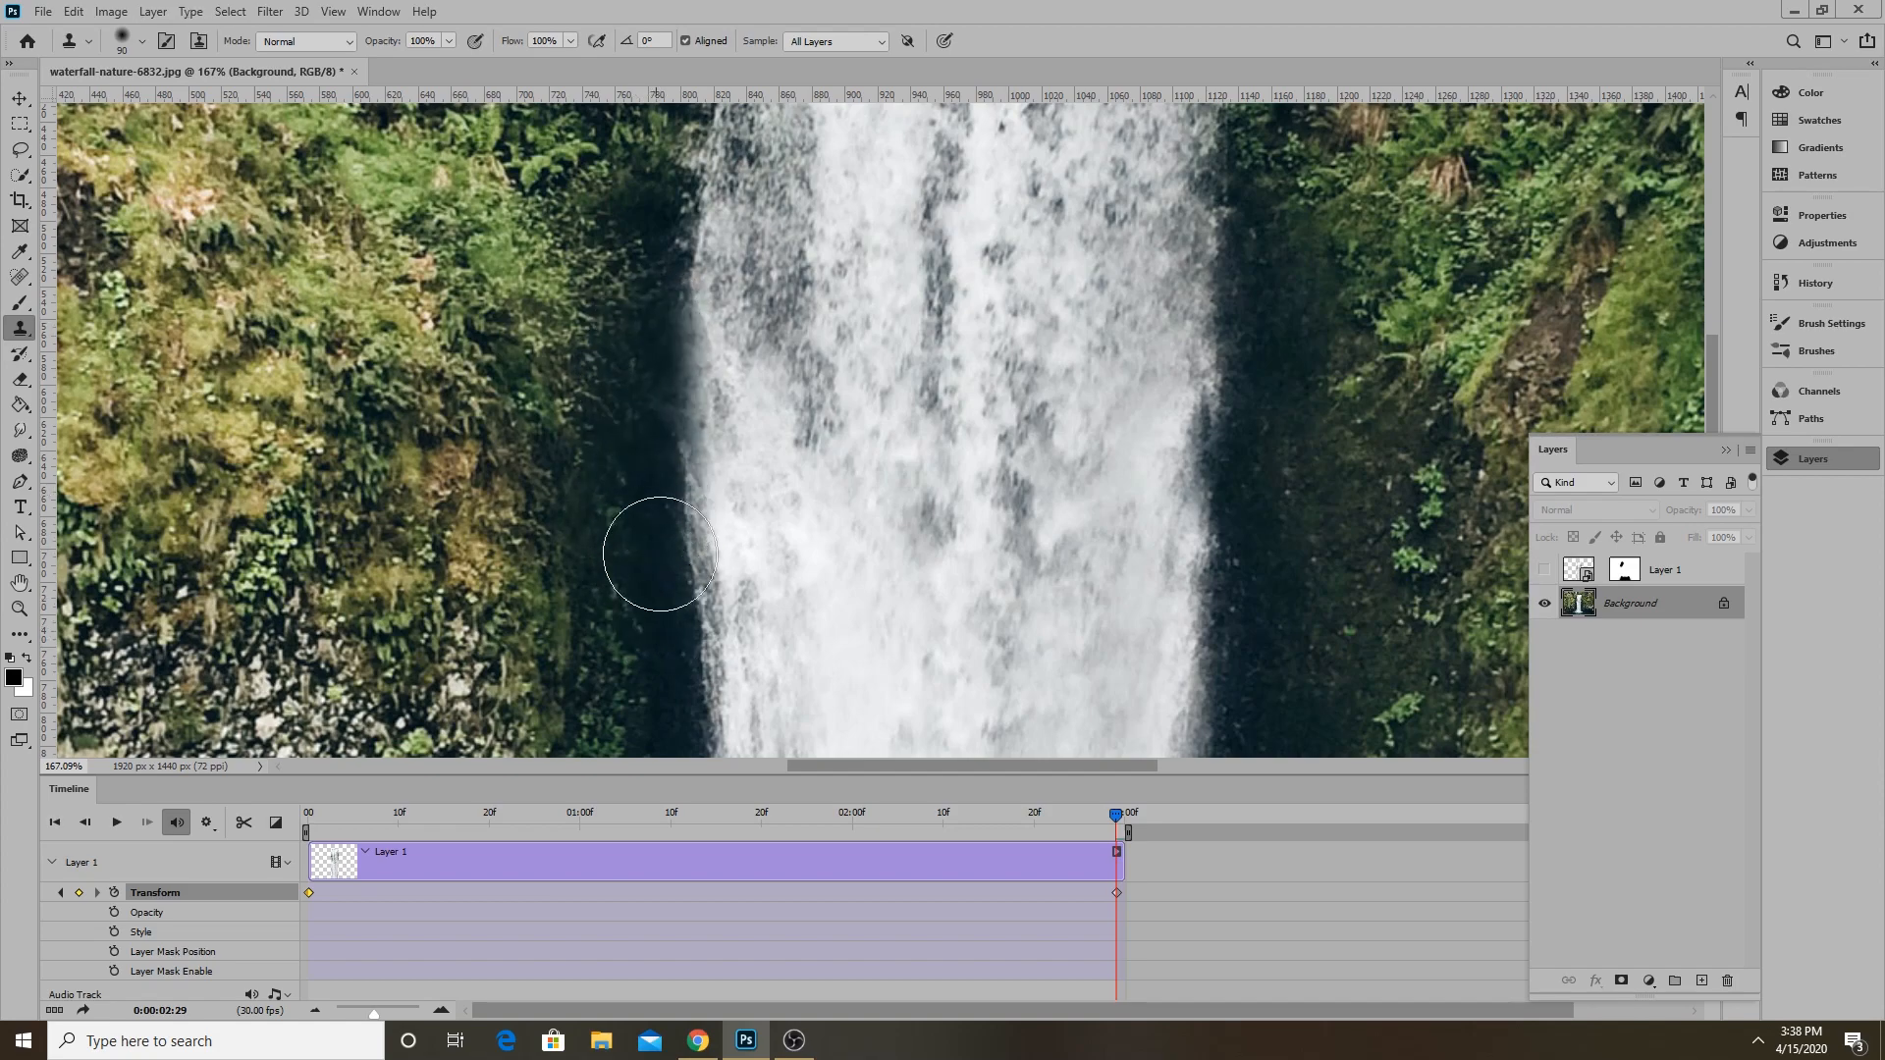
pyautogui.scroll(-3, 670, 604)
pyautogui.scroll(5, 664, 640)
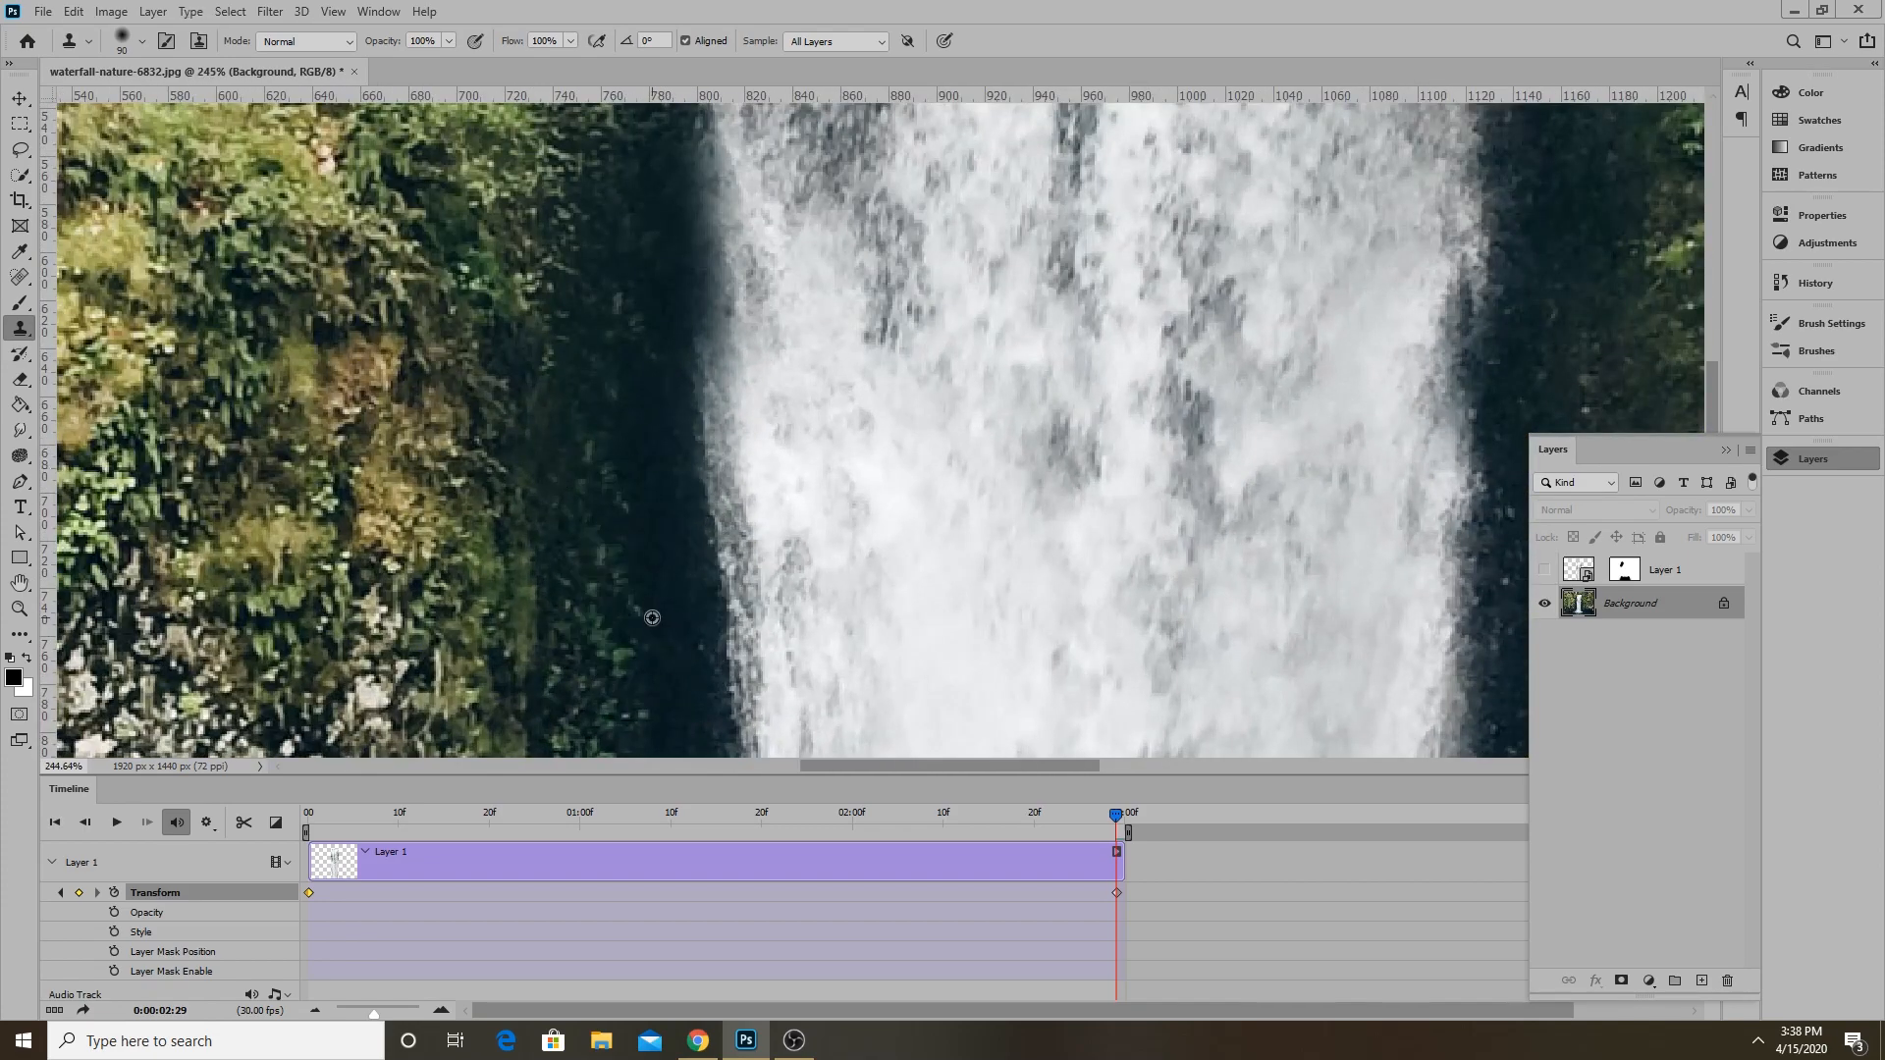
pyautogui.scroll(-3, 638, 565)
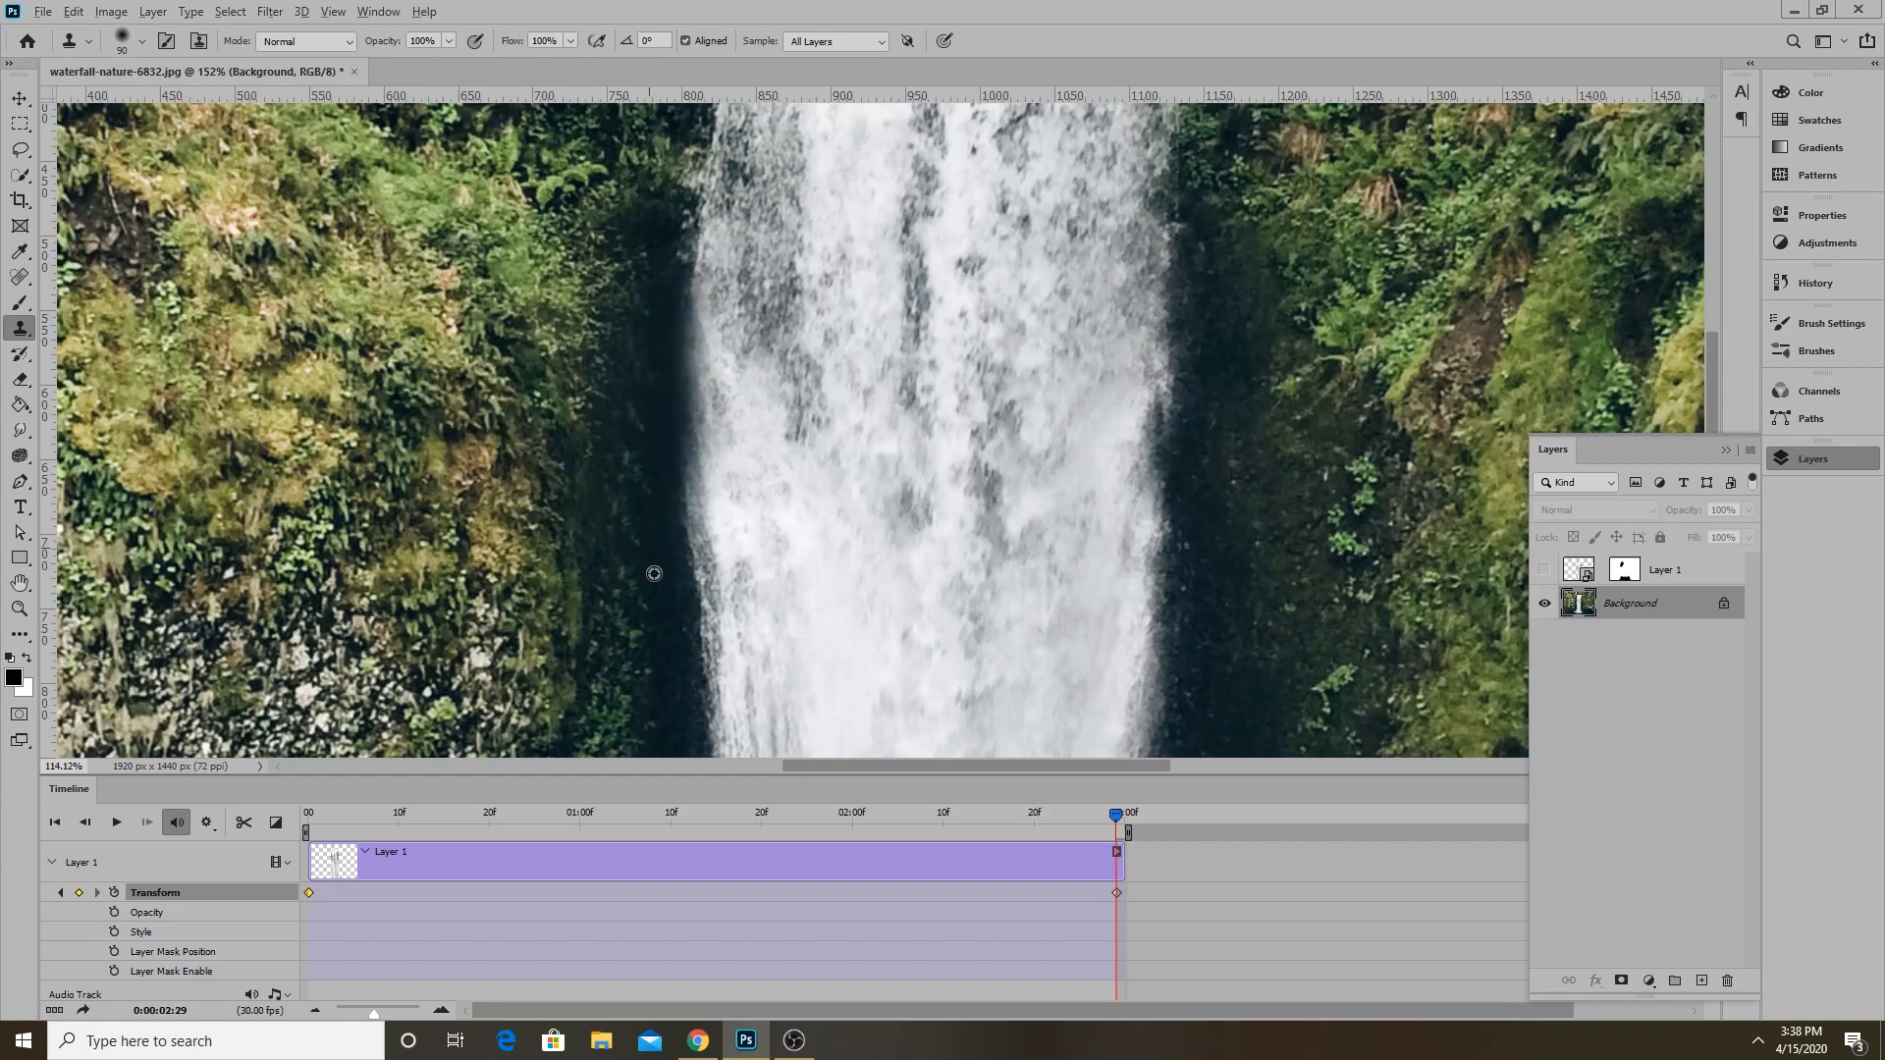
# Show Layer 1 again and play the animation to check the cleaned waterfall edges.
pyautogui.scroll(-3, 652, 571)
pyautogui.scroll(-4, 616, 417)
pyautogui.scroll(13, 639, 415)
pyautogui.scroll(-6, 635, 396)
pyautogui.scroll(-3, 635, 395)
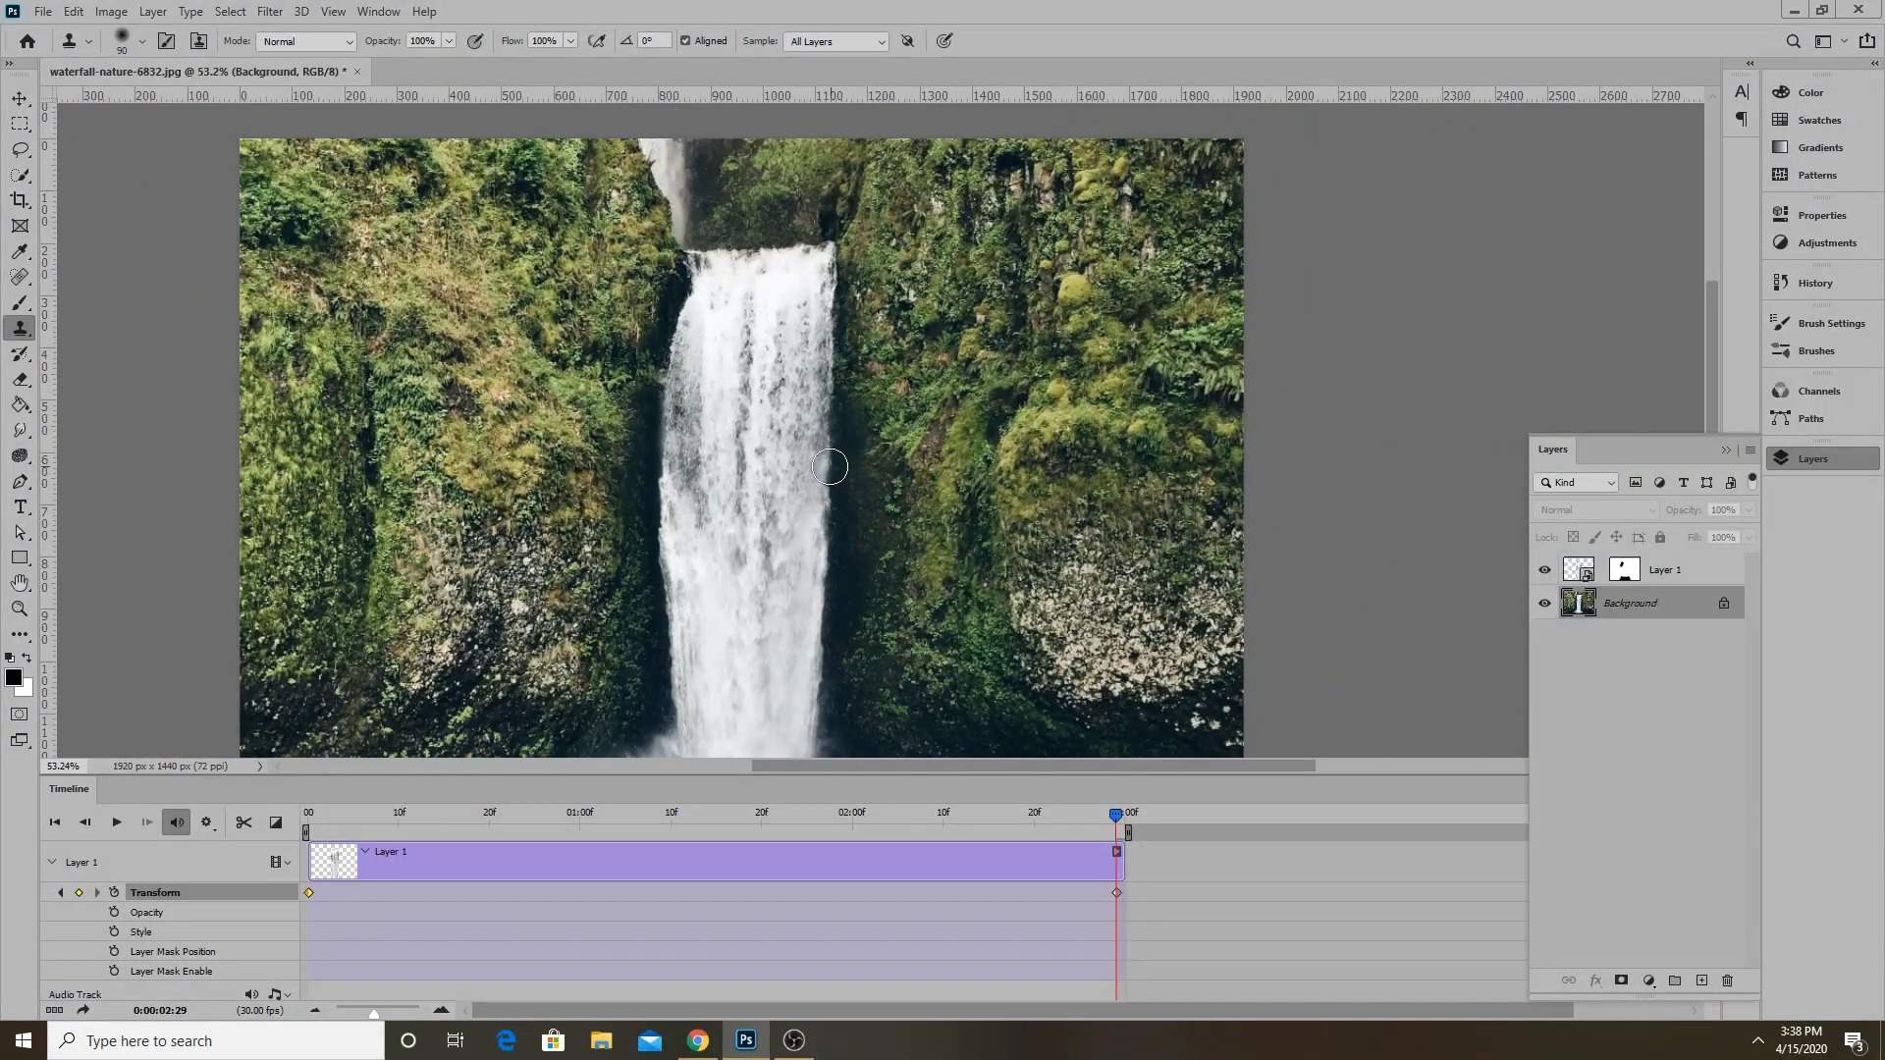
pyautogui.press('space')
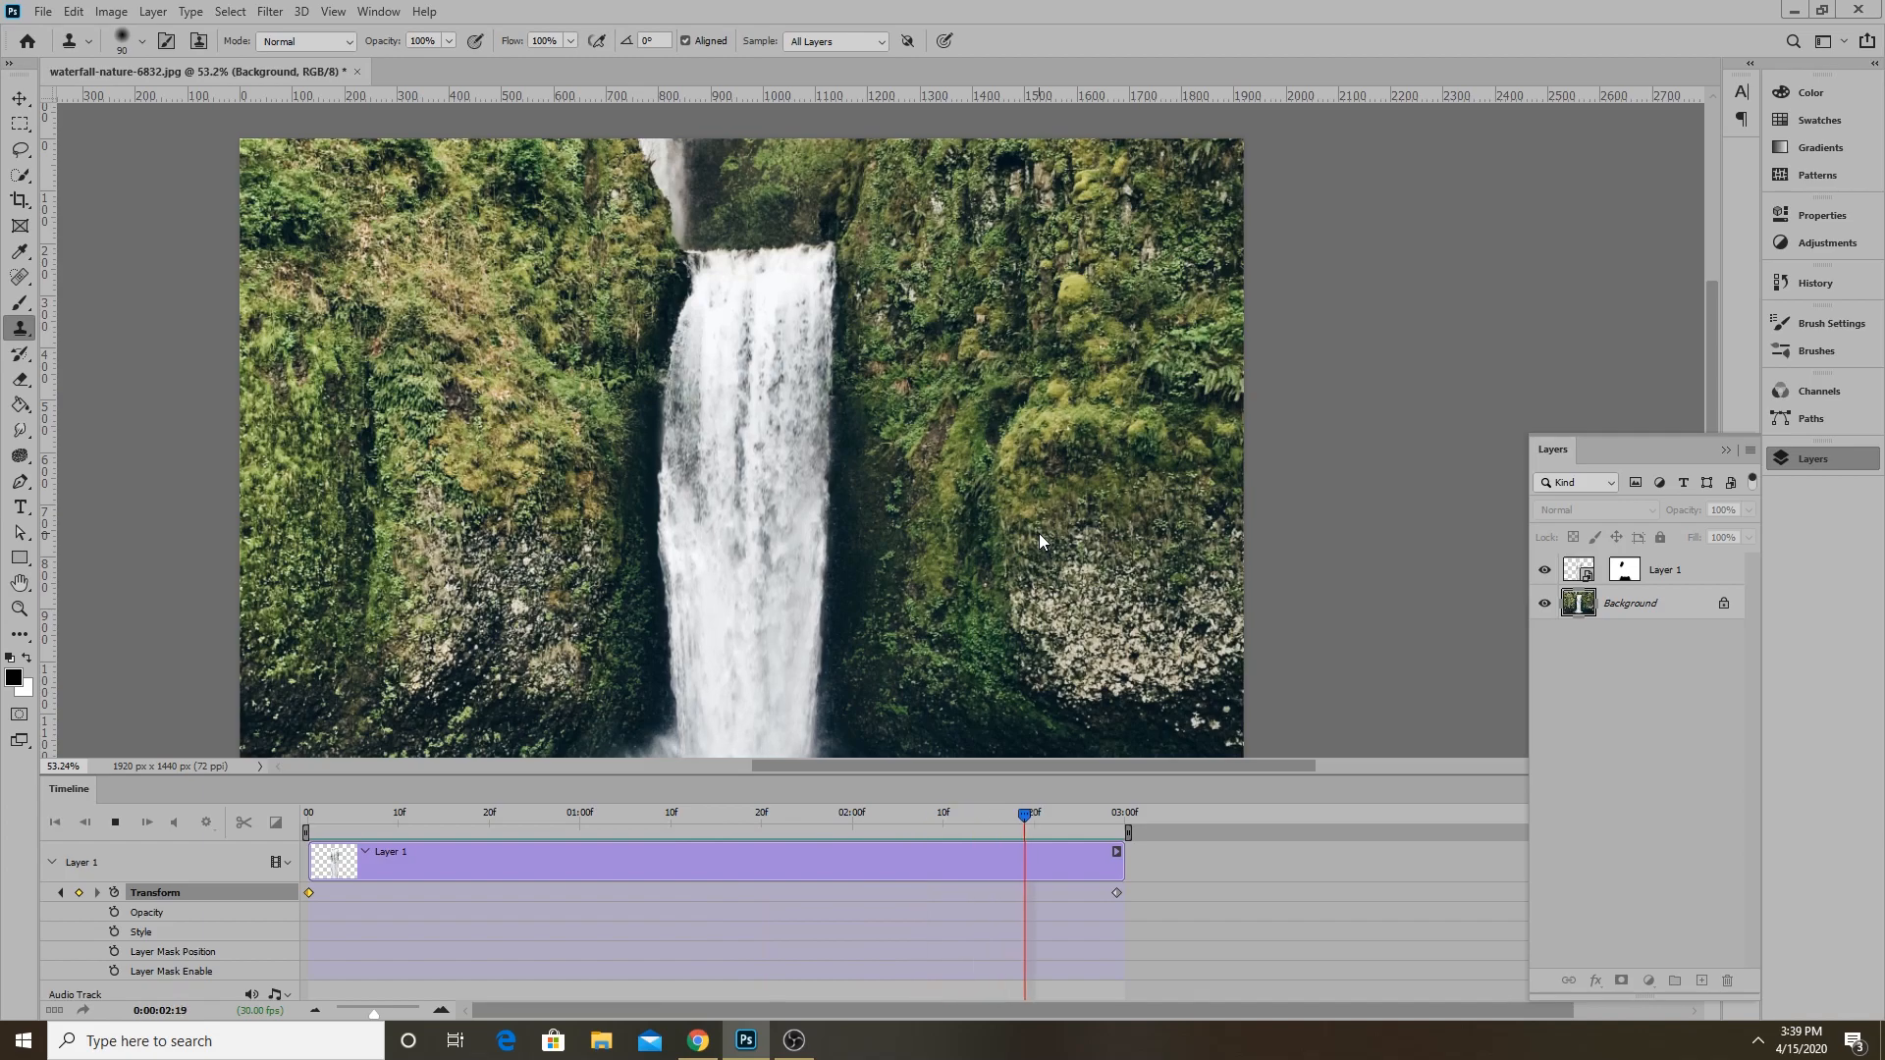
# Move Layer 1's last Transform keyframe to the clip's end at 03:00 and play back the upper waterfall up close.
pyautogui.moveTo(536, 813); pyautogui.dragTo(1125, 893)
pyautogui.scroll(8, 811, 472)
pyautogui.click(1126, 895)
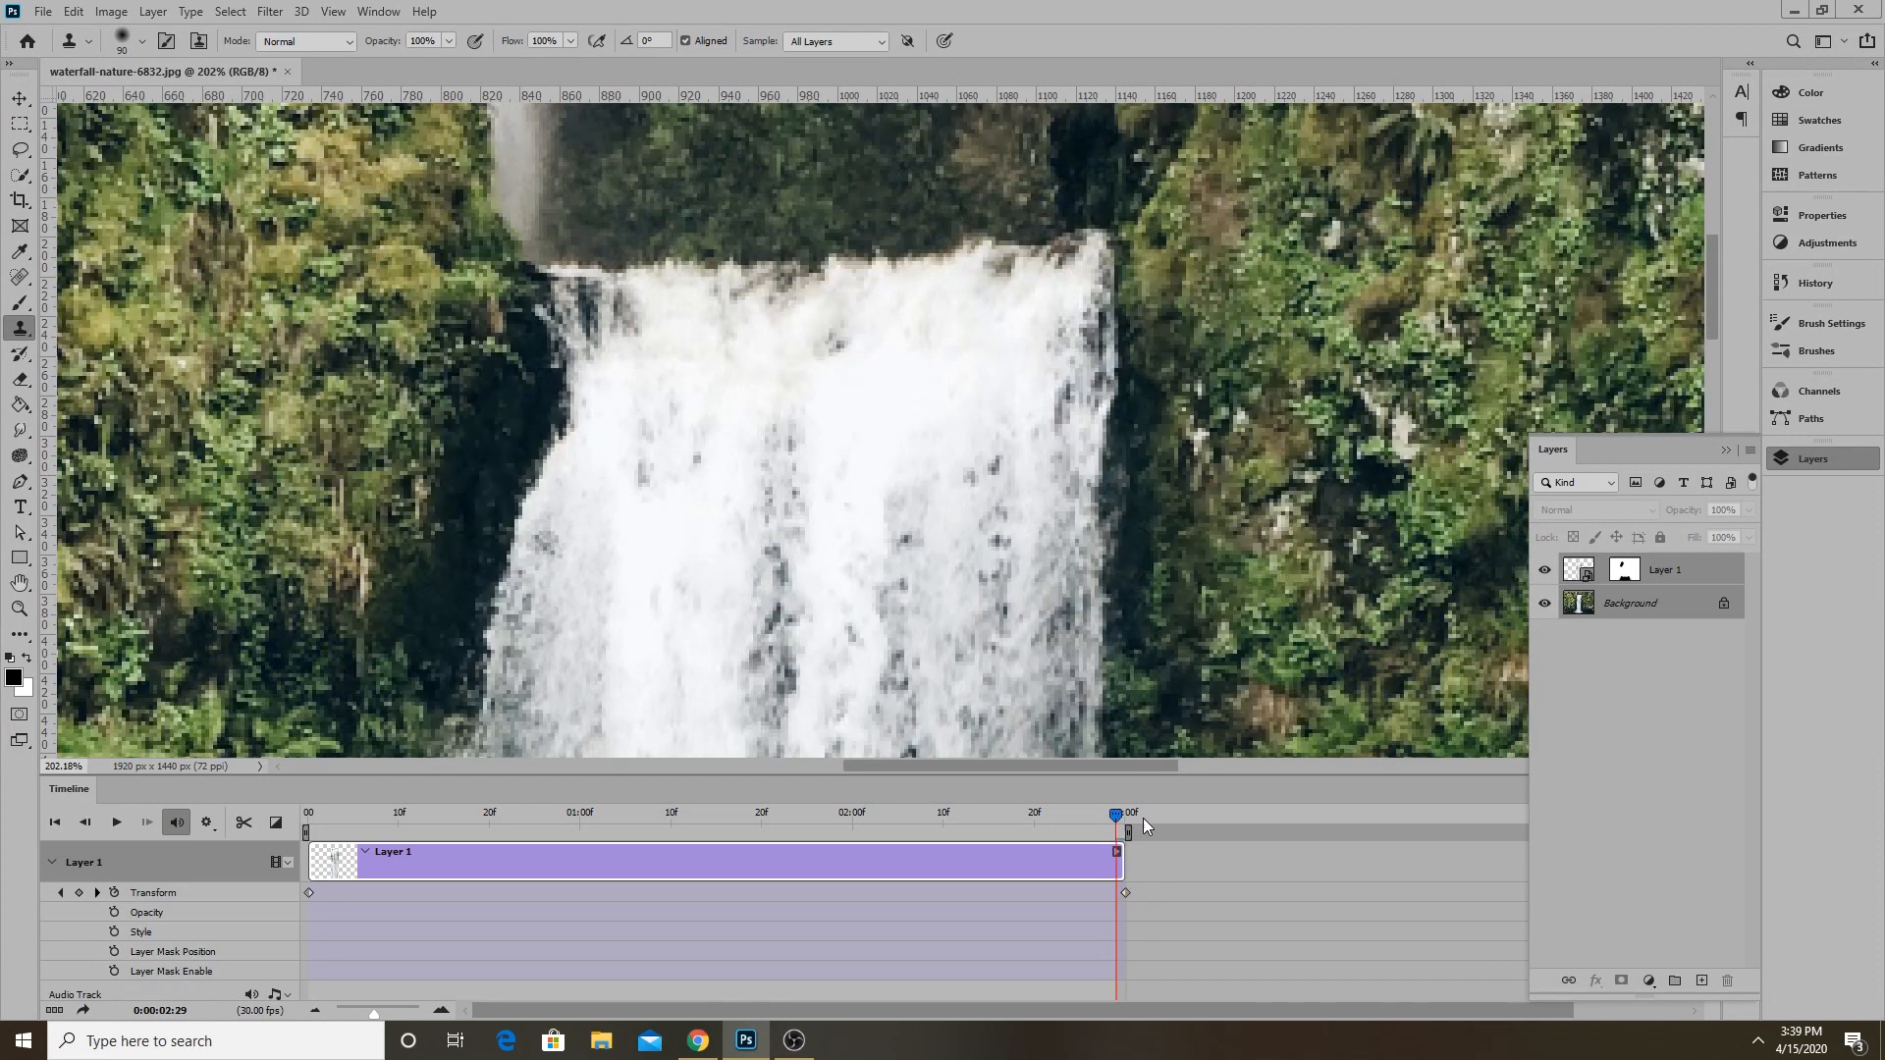
pyautogui.press('space')
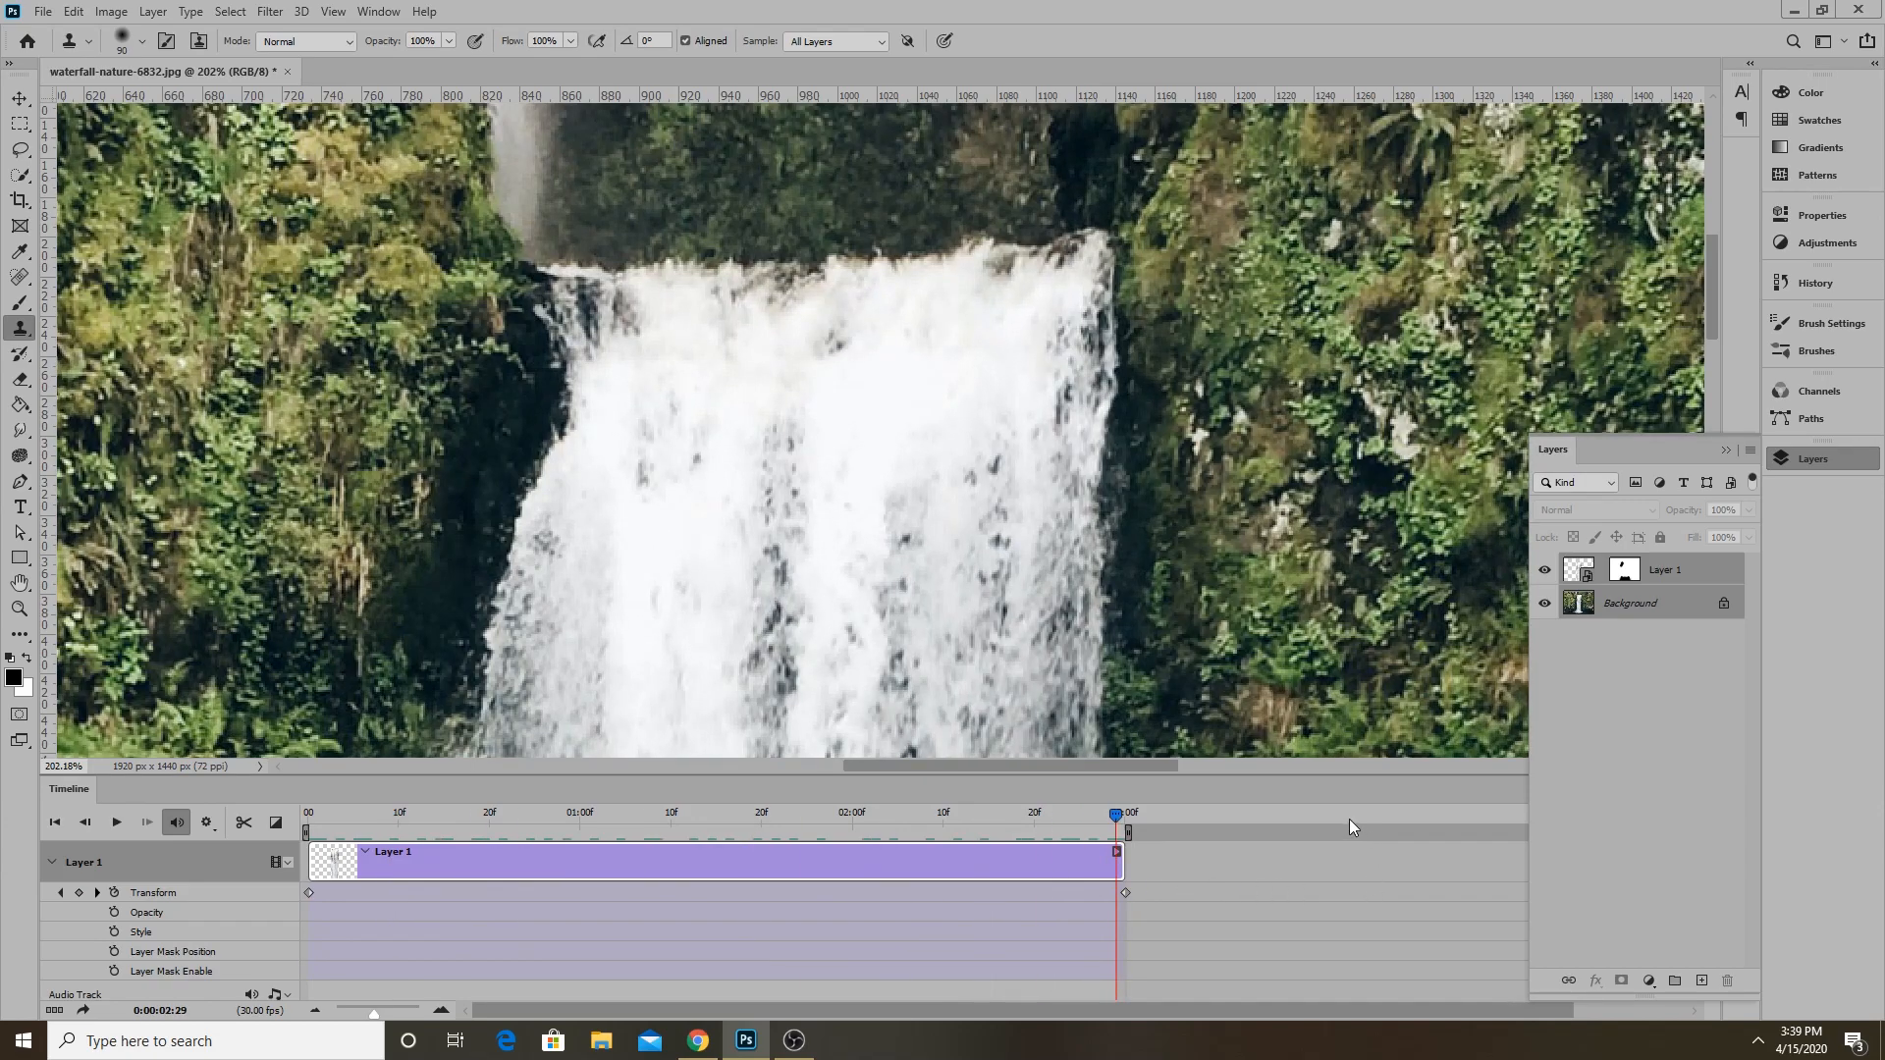
pyautogui.press('space')
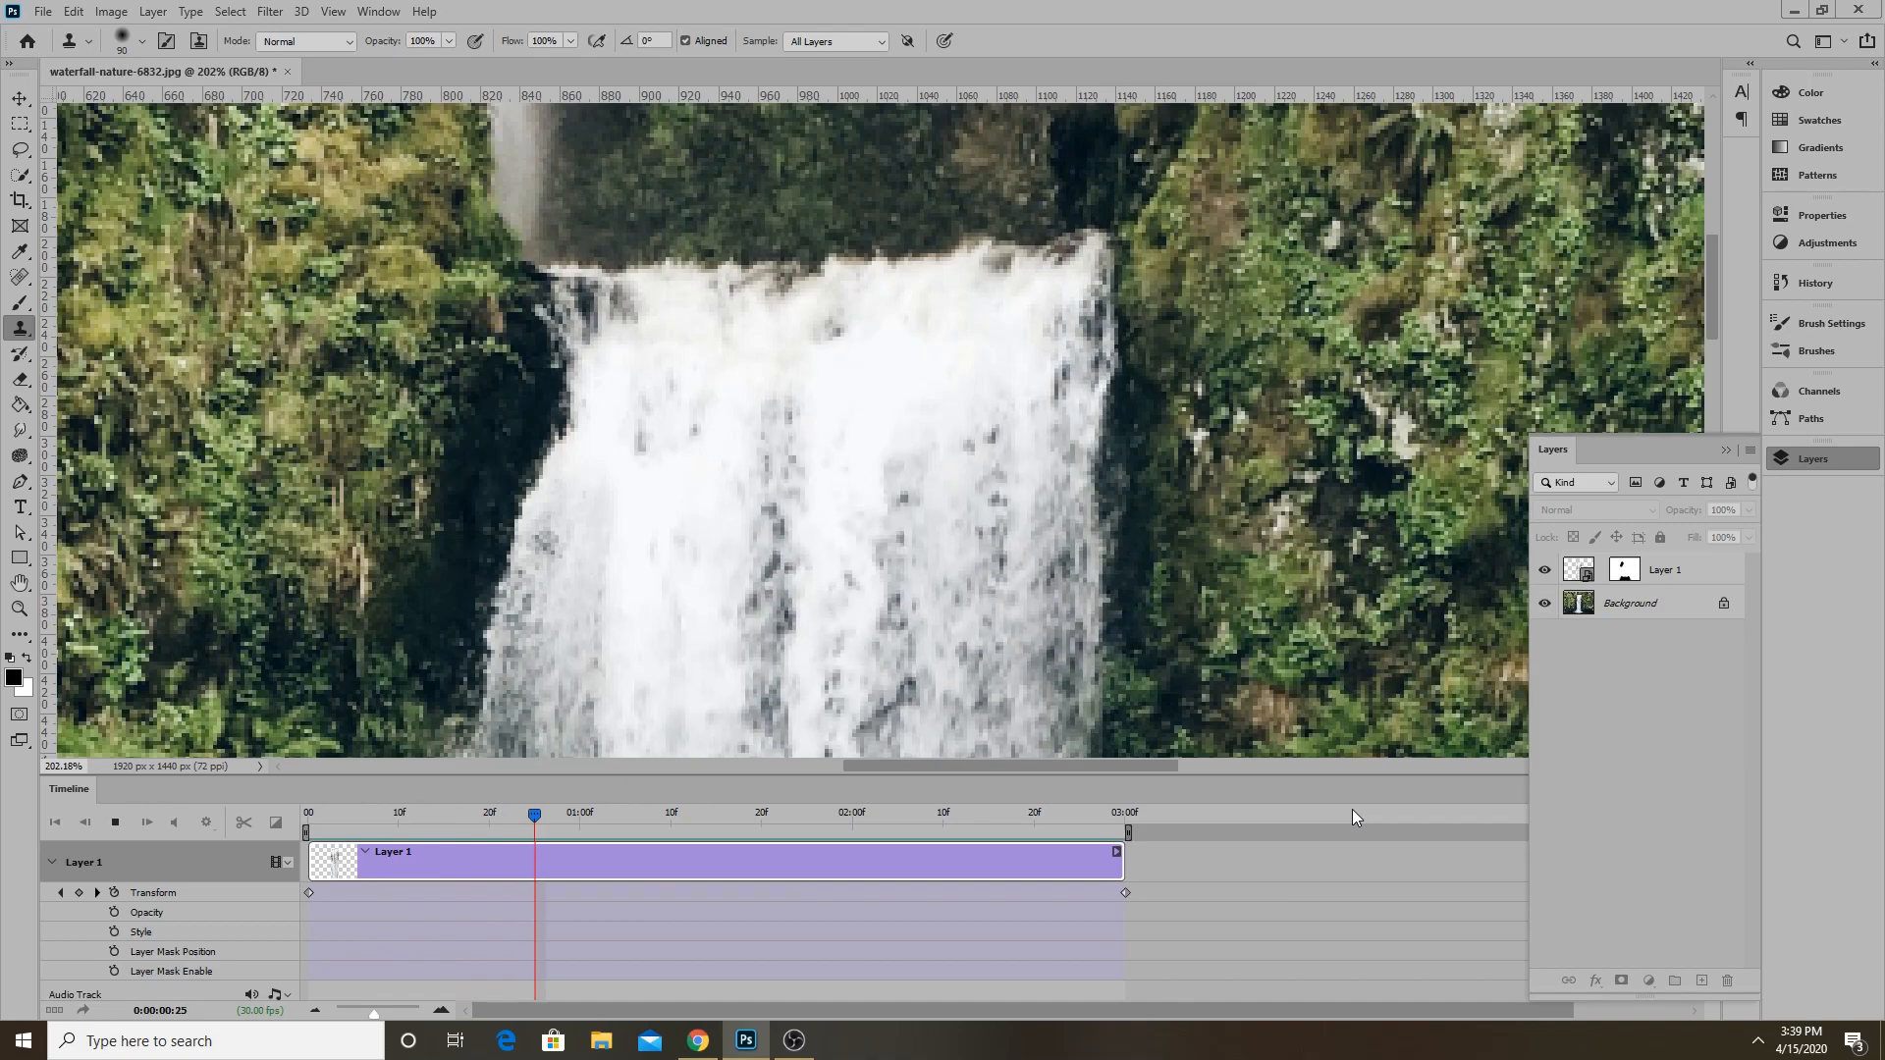
# At 0:00:02:29, nudge Layer 1 upward in small increments with the Move tool to fine-tune its end position.
pyautogui.click(744, 850)
pyautogui.moveTo(602, 815); pyautogui.dragTo(1221, 850)
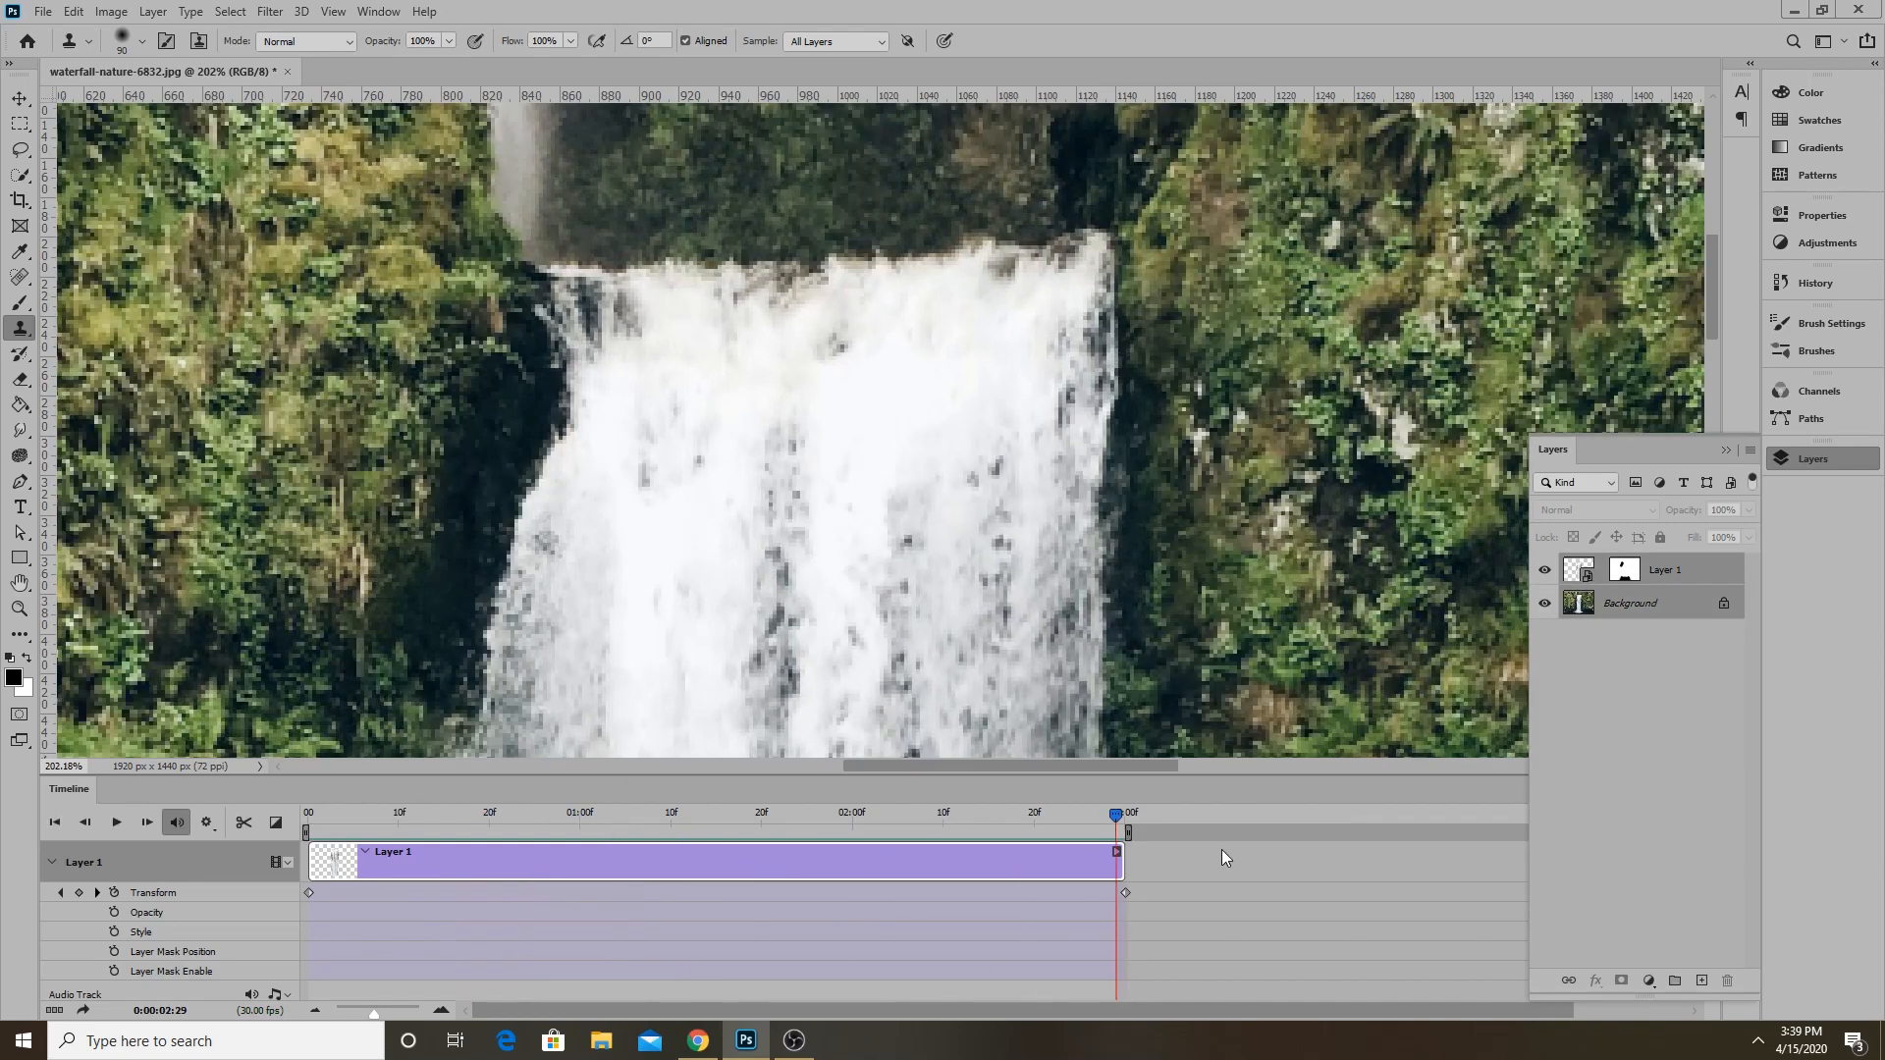
pyautogui.click(20, 99)
pyautogui.scroll(4, 708, 427)
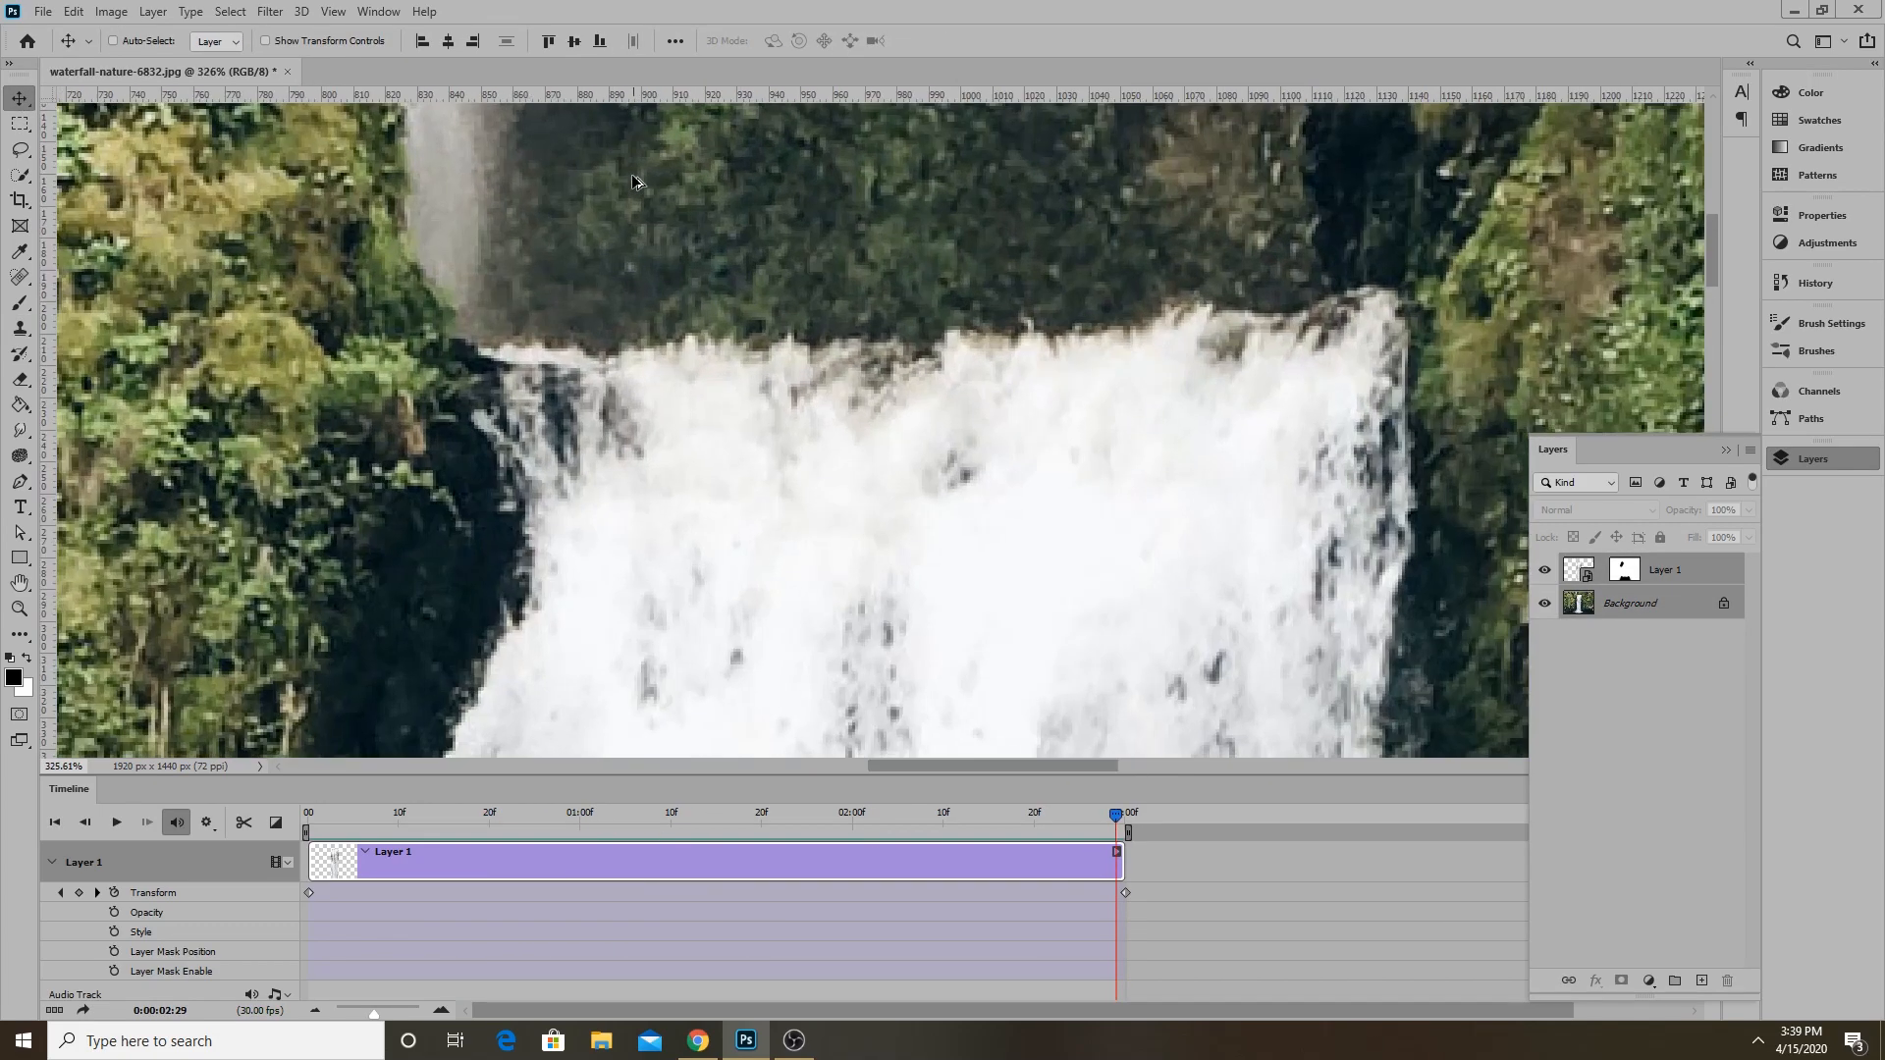
pyautogui.click(1585, 579)
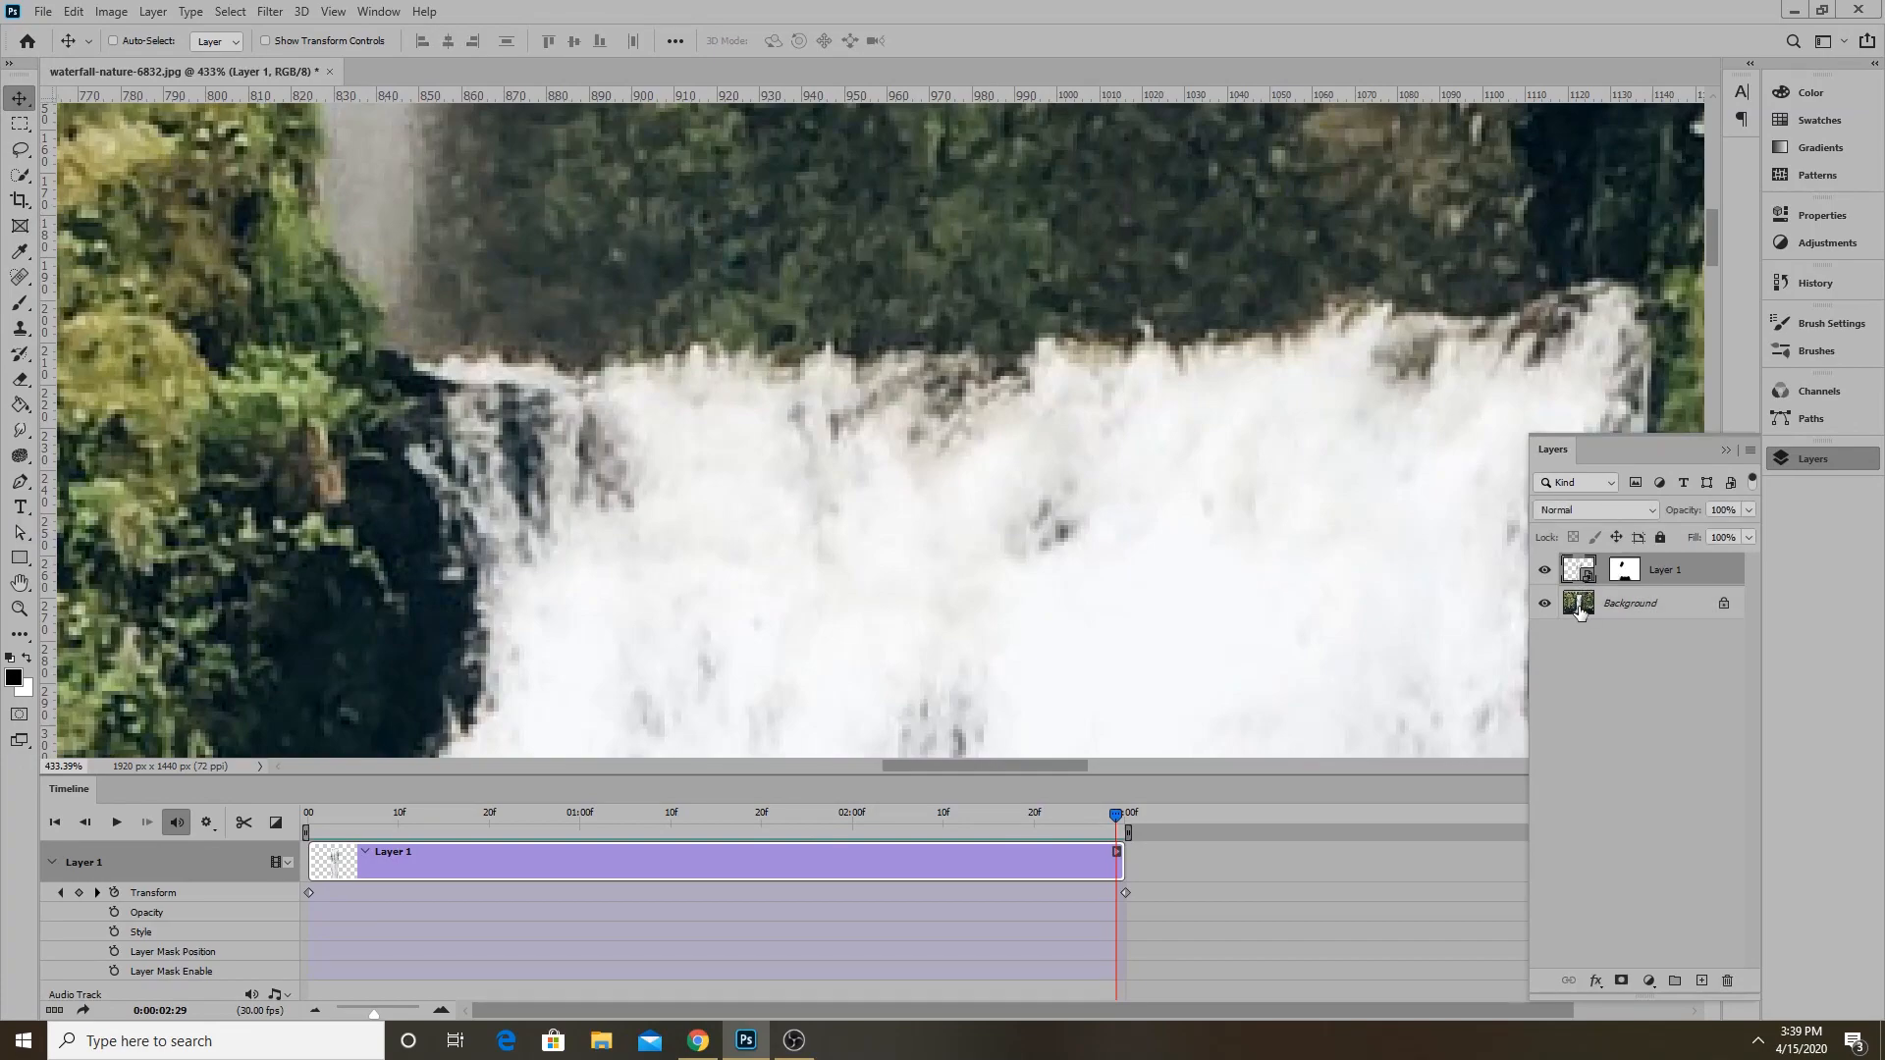
pyautogui.moveTo(1122, 828); pyautogui.dragTo(1415, 838)
pyautogui.moveTo(1125, 833); pyautogui.dragTo(1257, 853)
pyautogui.moveTo(1107, 824); pyautogui.dragTo(1225, 777)
pyautogui.press('Up')
pyautogui.press('Up')
pyautogui.press('Up')
pyautogui.press('Up')
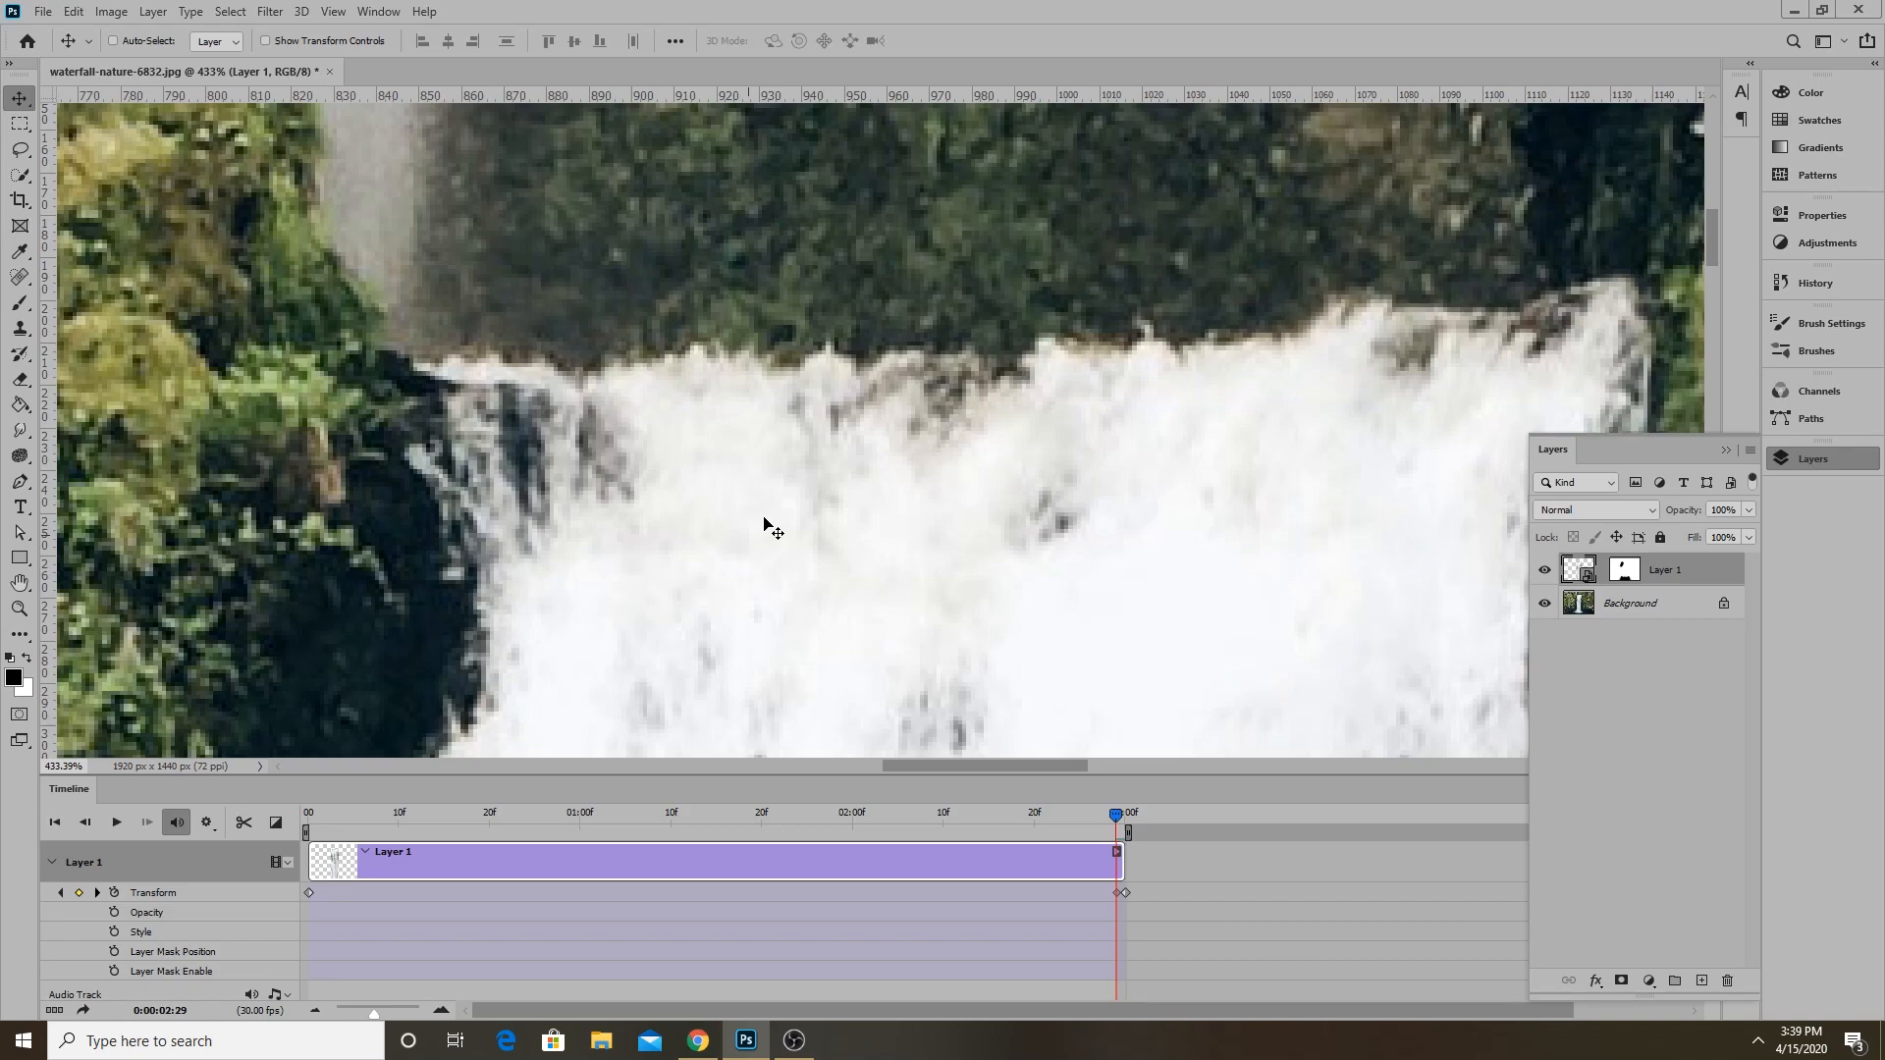
pyautogui.press('Up')
pyautogui.press('Up')
pyautogui.press('Up')
pyautogui.press('Down')
pyautogui.press('Up')
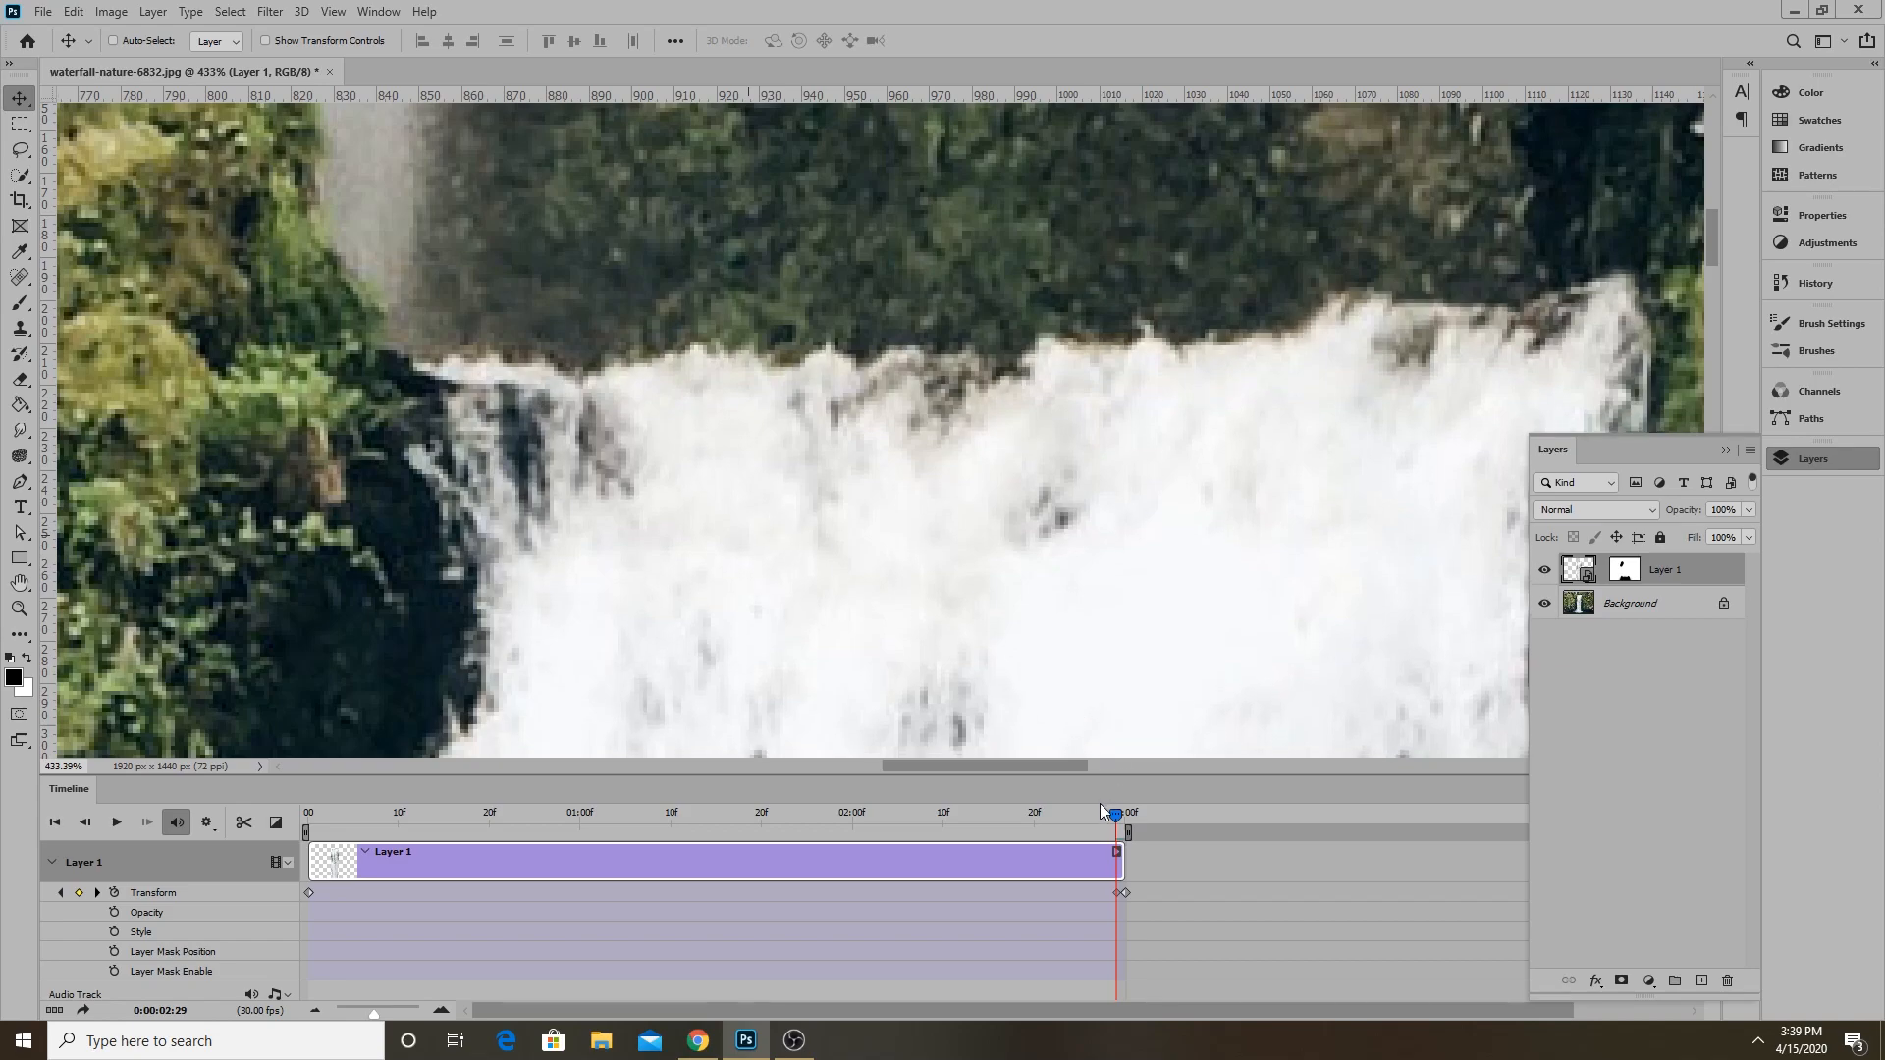
# Play the animation from the start around the waterfall's upper edge, collapsing the Layers panel for a wider view.
pyautogui.moveTo(1115, 817); pyautogui.dragTo(263, 827)
pyautogui.press('space')
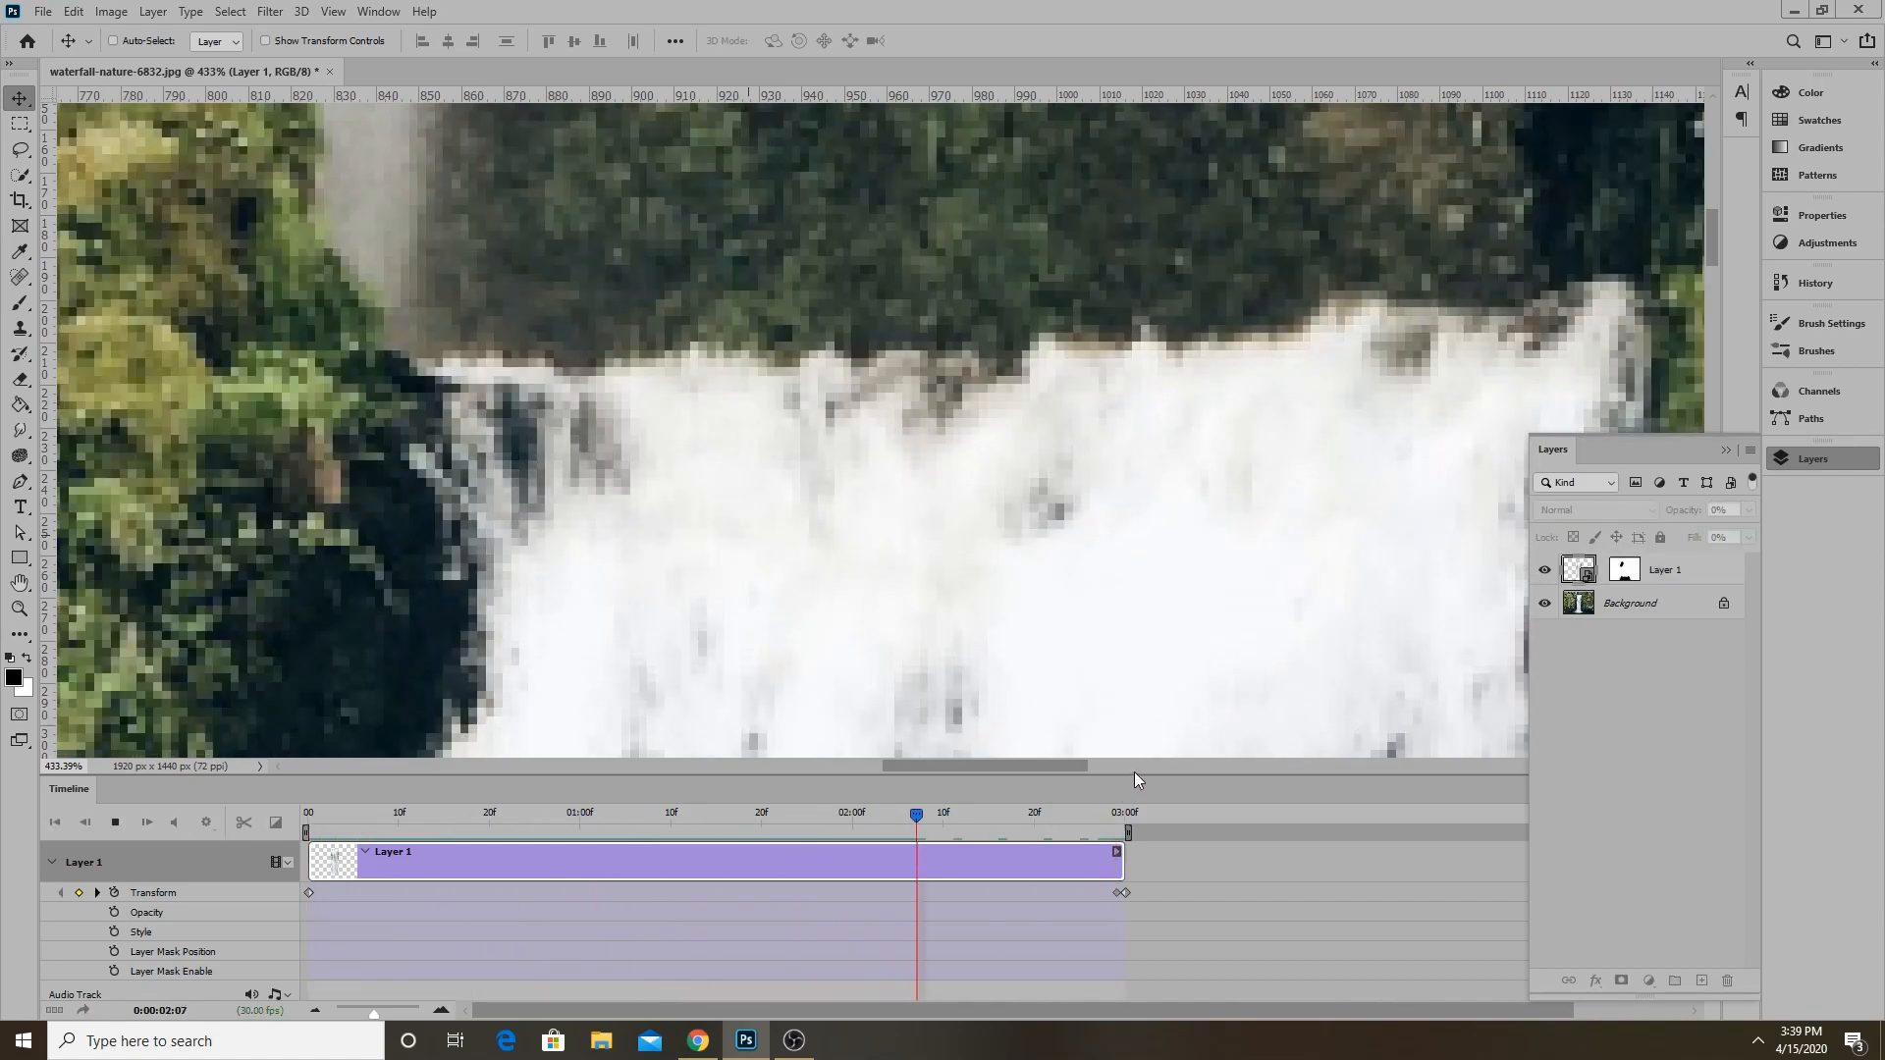
pyautogui.press('space')
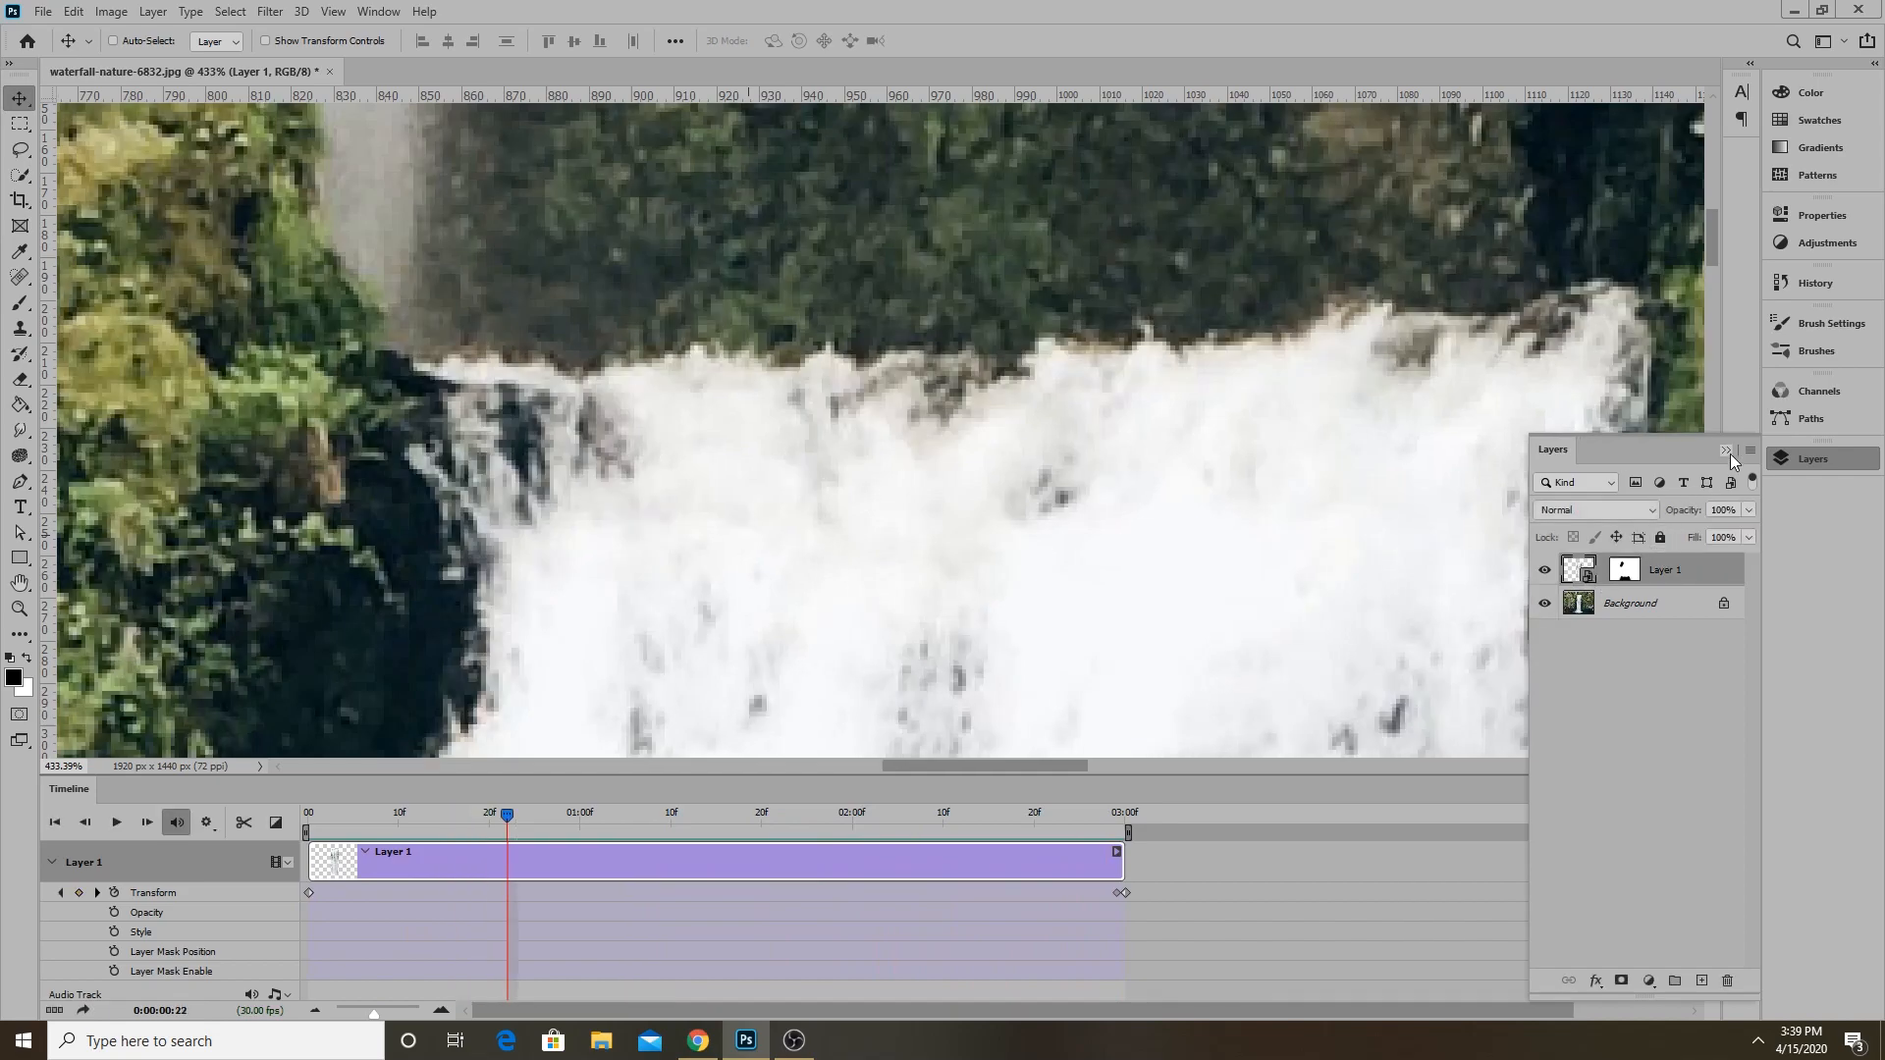
pyautogui.click(1729, 450)
pyautogui.scroll(-5, 893, 373)
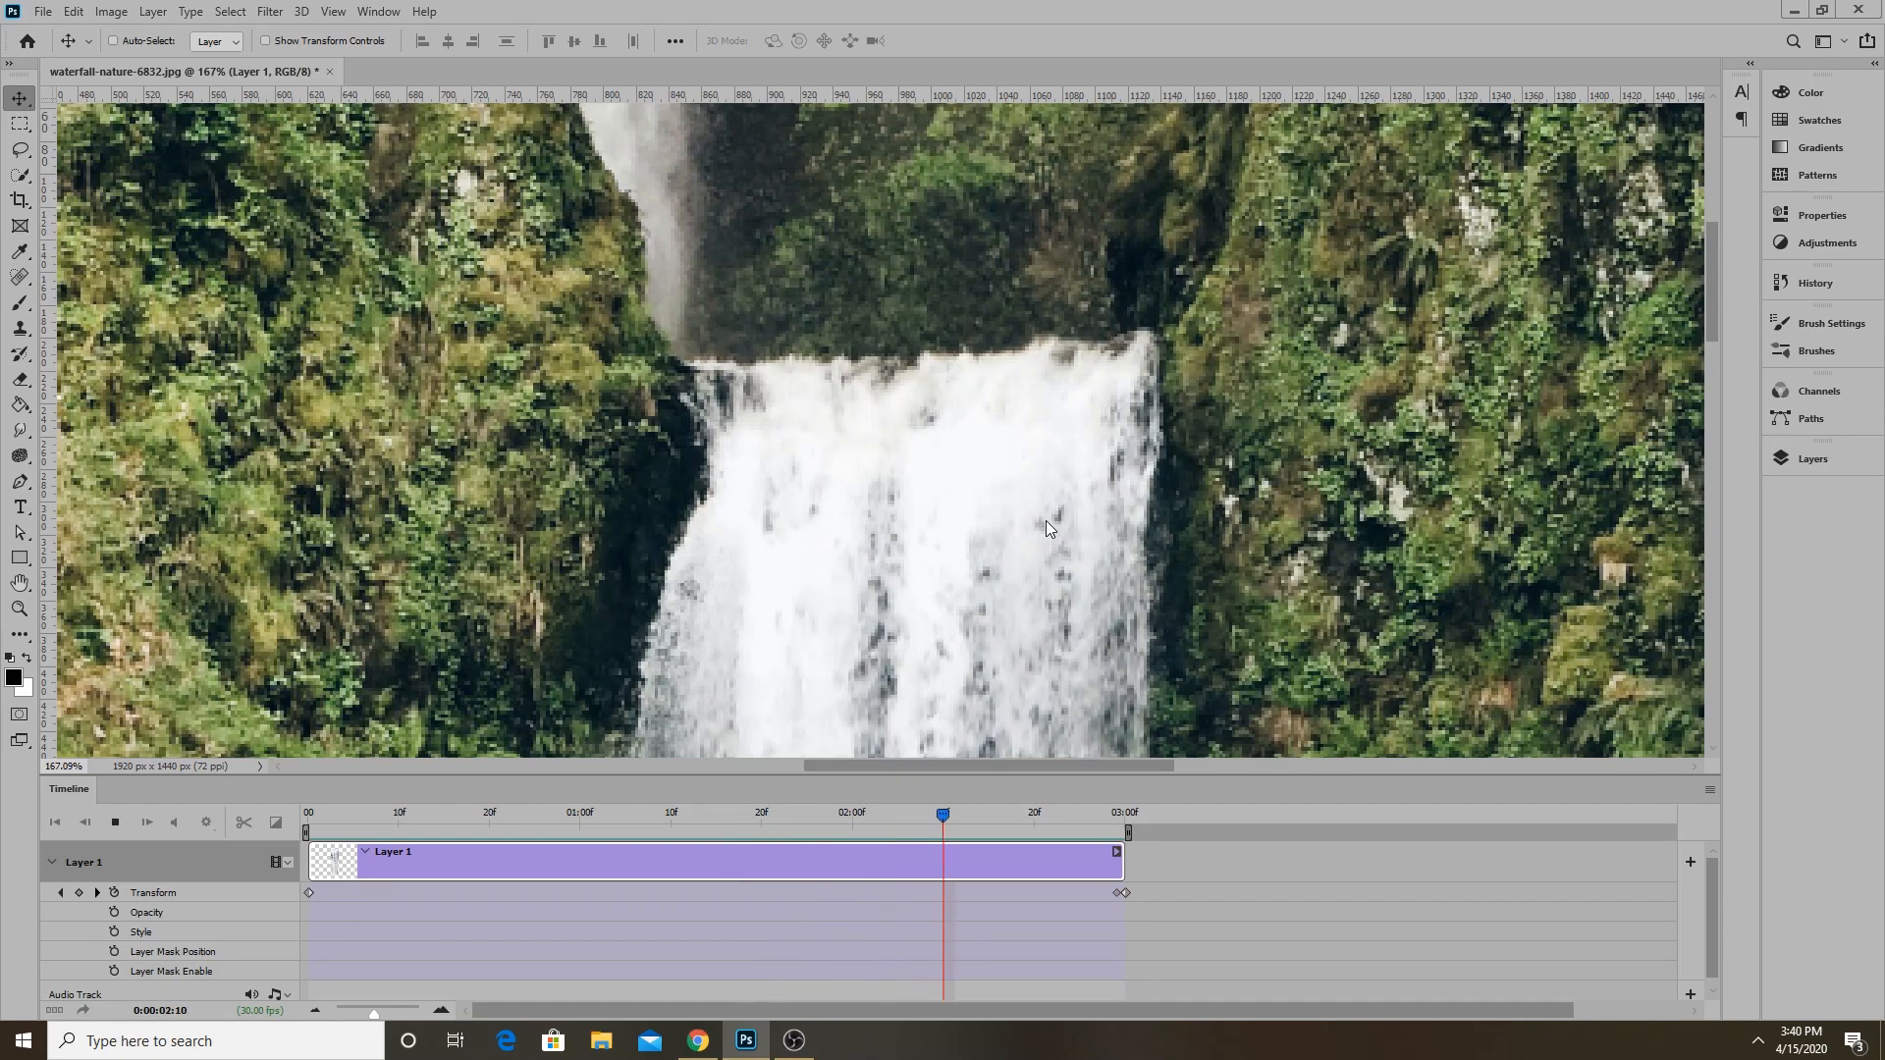
pyautogui.press('space')
# Reduce Layer 1's doubled end Transform keyframes to a single one at 03:00 and play the animation.
pyautogui.moveTo(760, 814); pyautogui.dragTo(316, 890)
pyautogui.click(1125, 893)
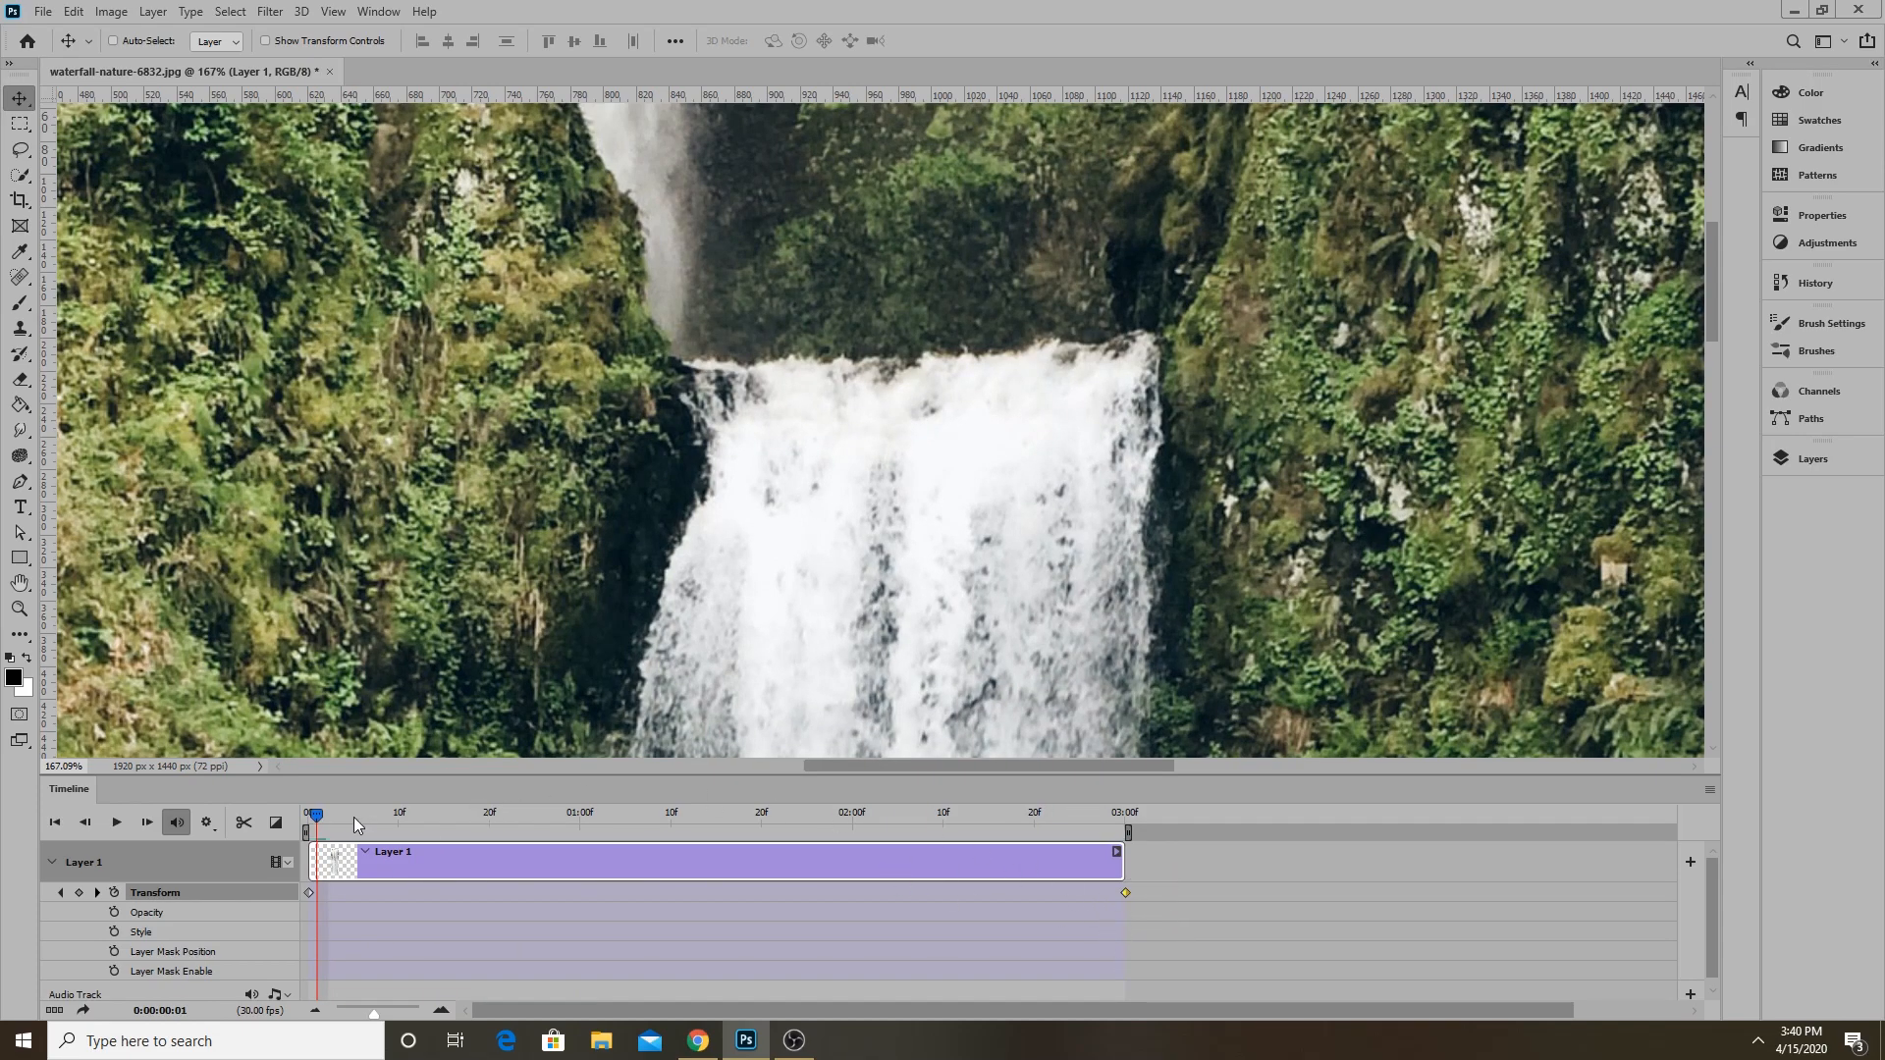
pyautogui.press('space')
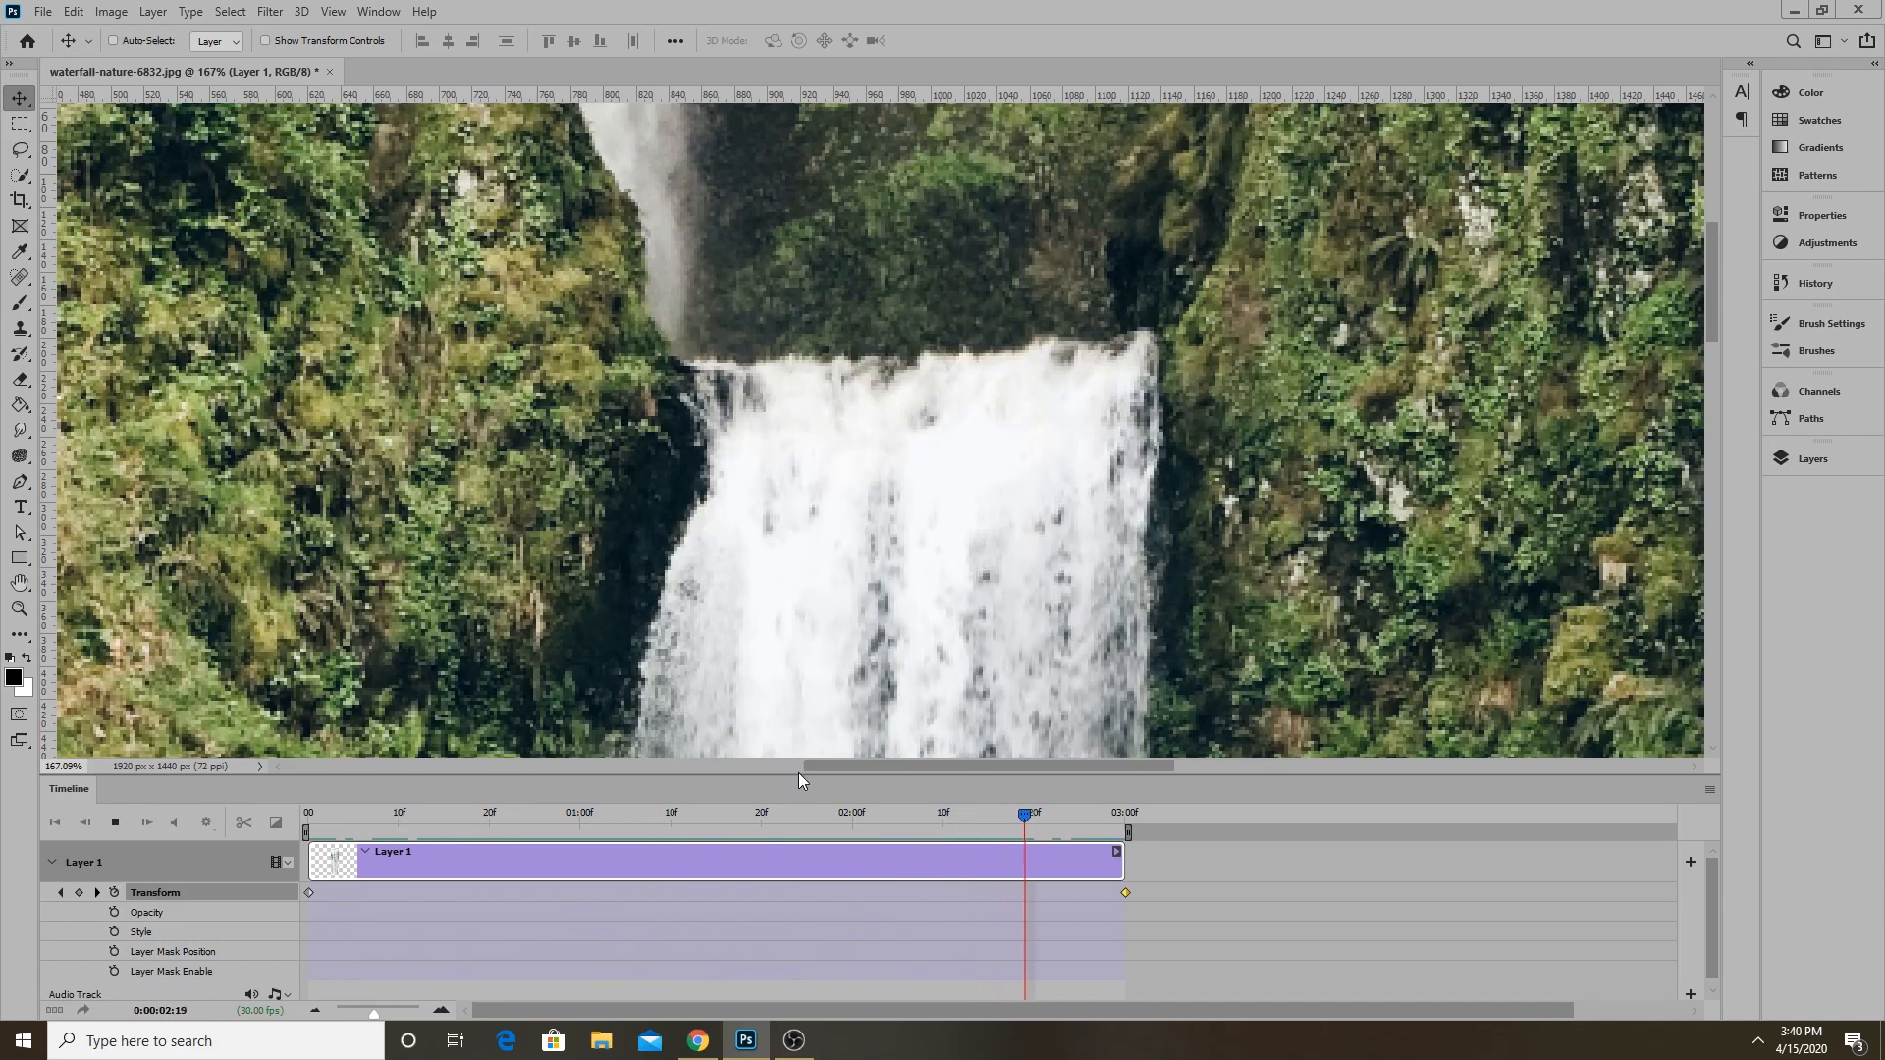
pyautogui.press('space')
pyautogui.moveTo(510, 815); pyautogui.dragTo(583, 804)
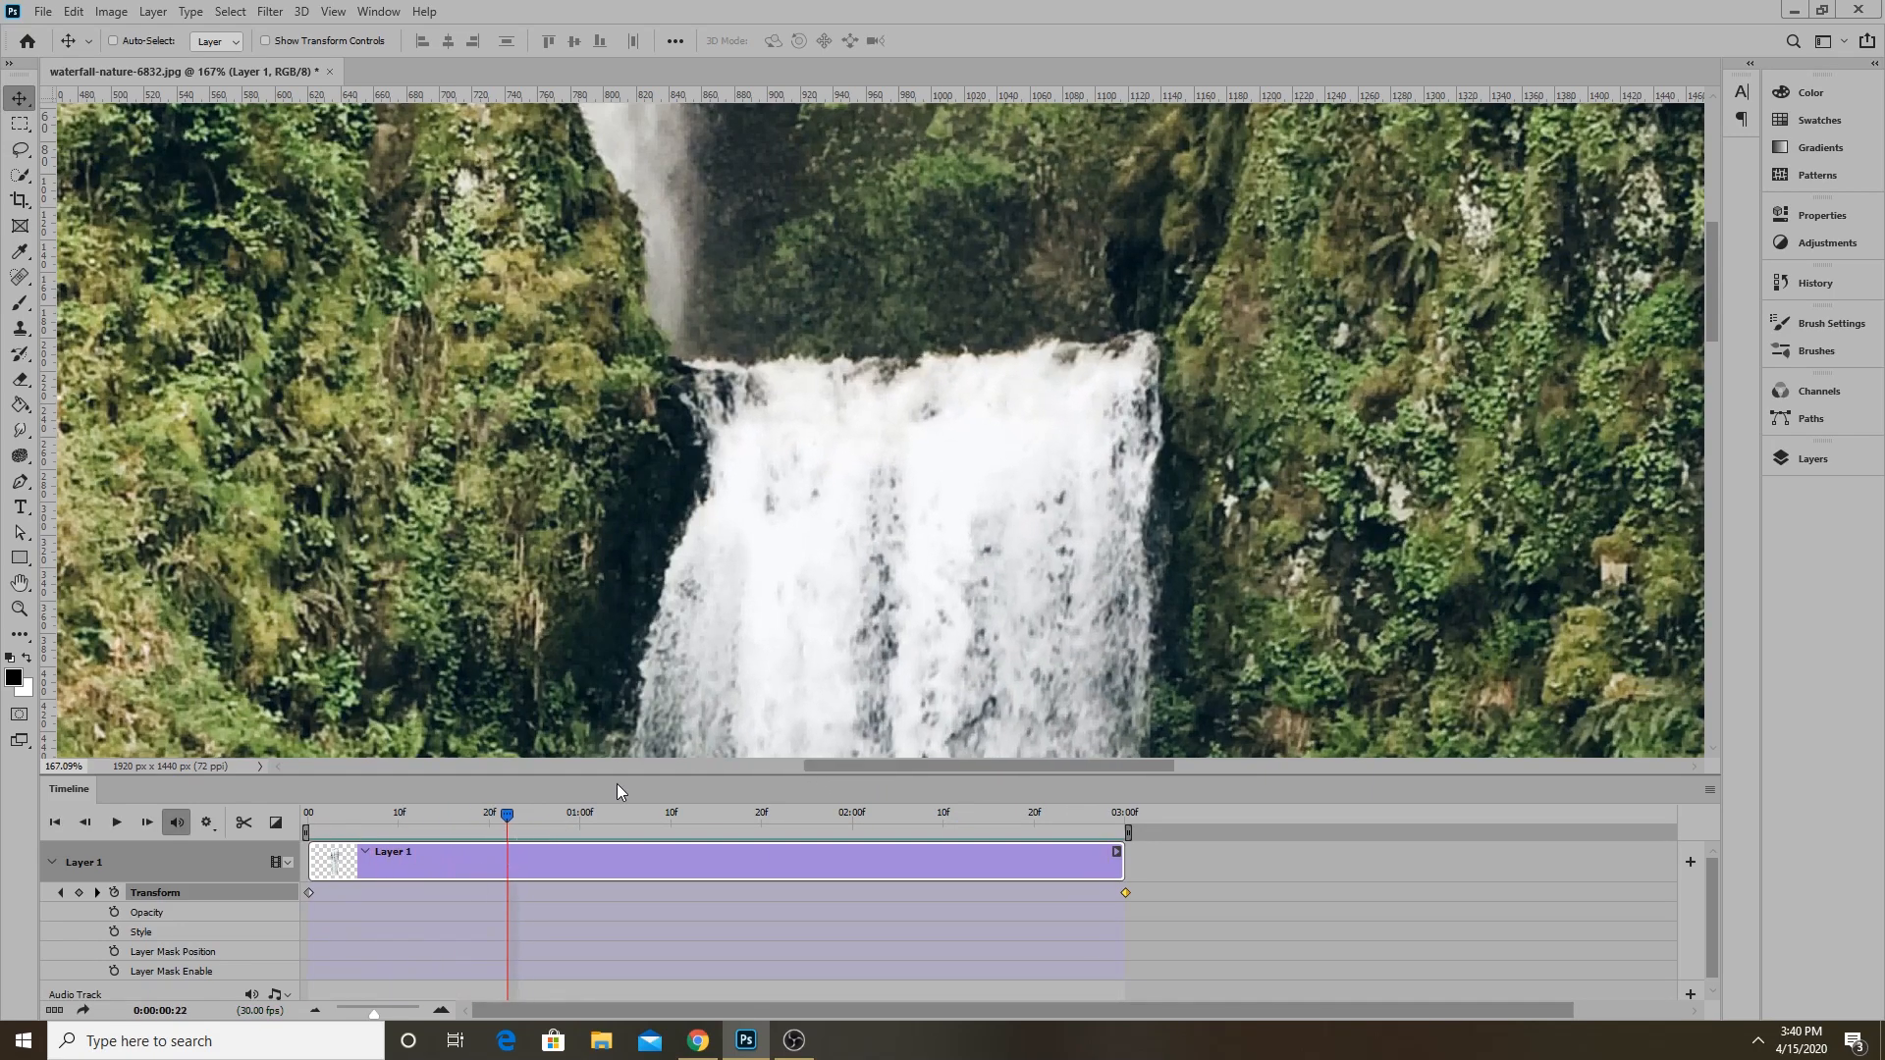
# Play the animation with the whole image in view to check the water's movement.
pyautogui.scroll(-15, 748, 545)
pyautogui.scroll(1, 928, 432)
pyautogui.press('space')
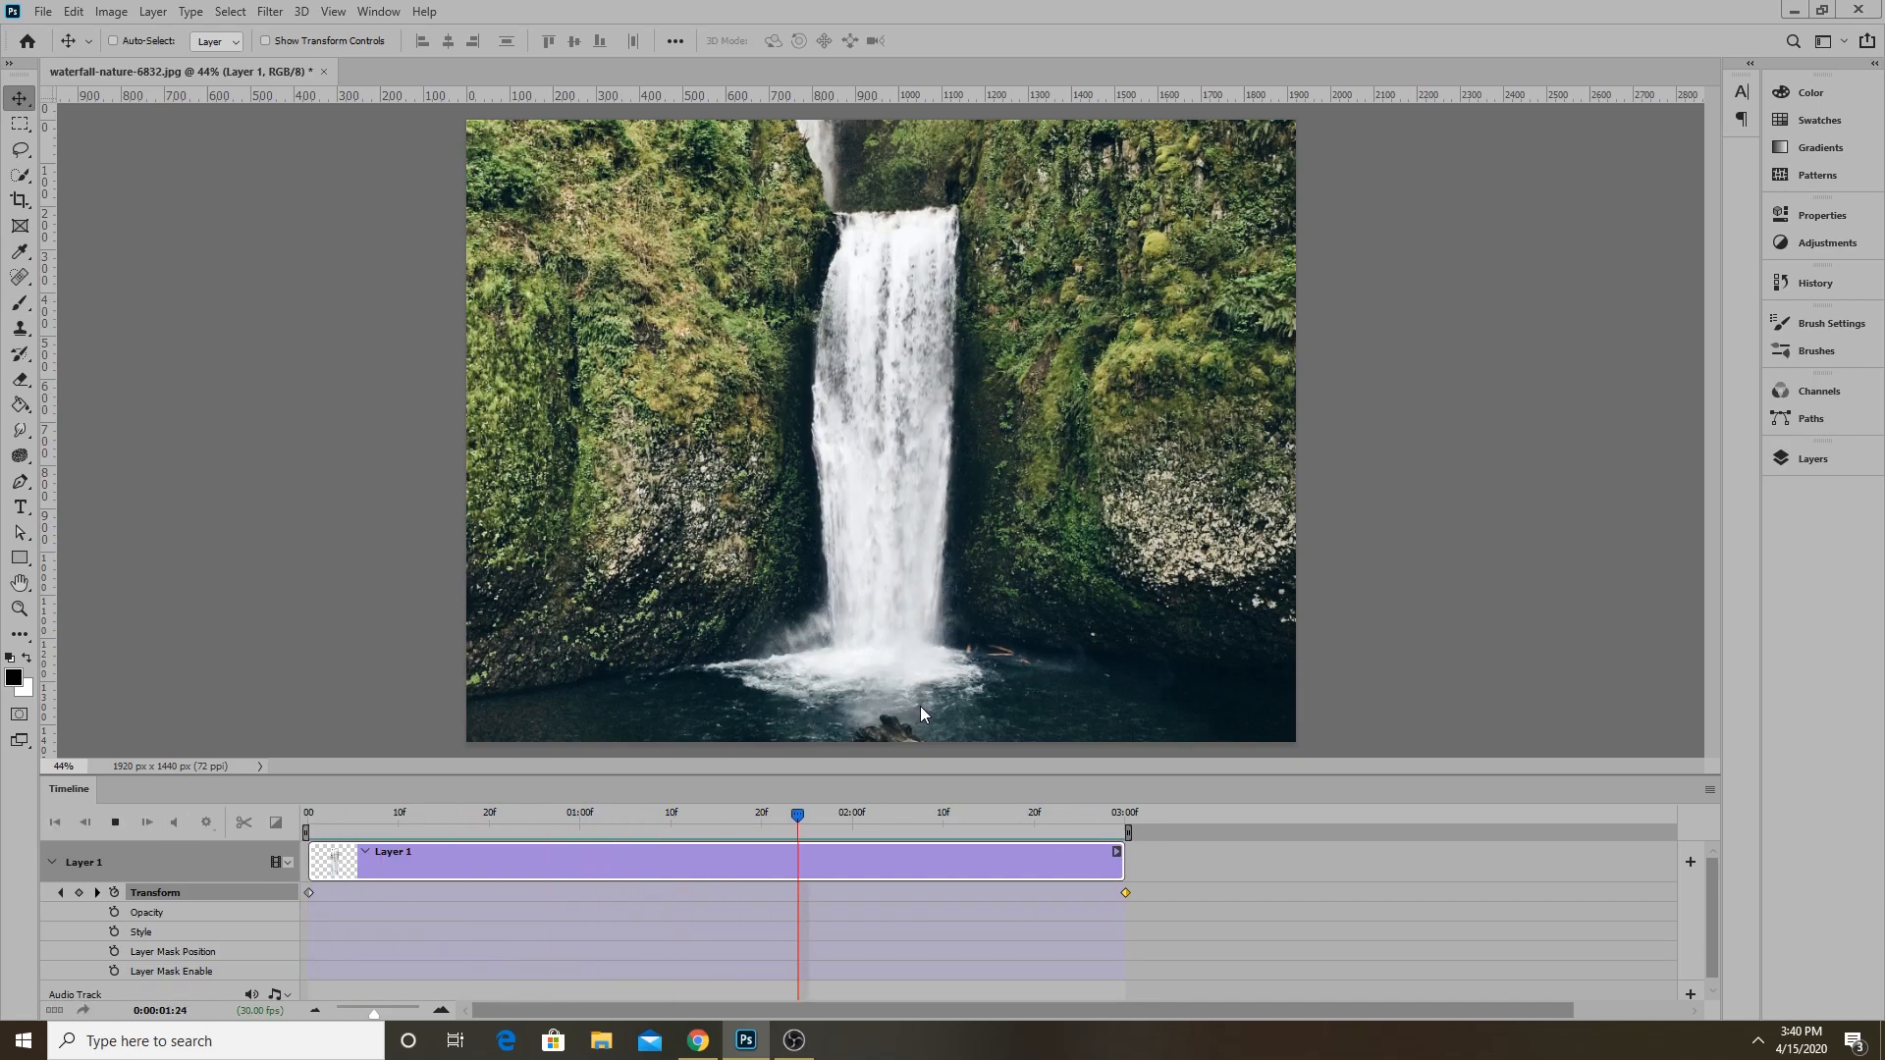
pyautogui.press('space')
# Try an extra Transform keyframe just before the clip's end by shifting Layer 1 to the right, and delete that keyframe.
pyautogui.moveTo(953, 814); pyautogui.dragTo(1129, 829)
pyautogui.click(1126, 893)
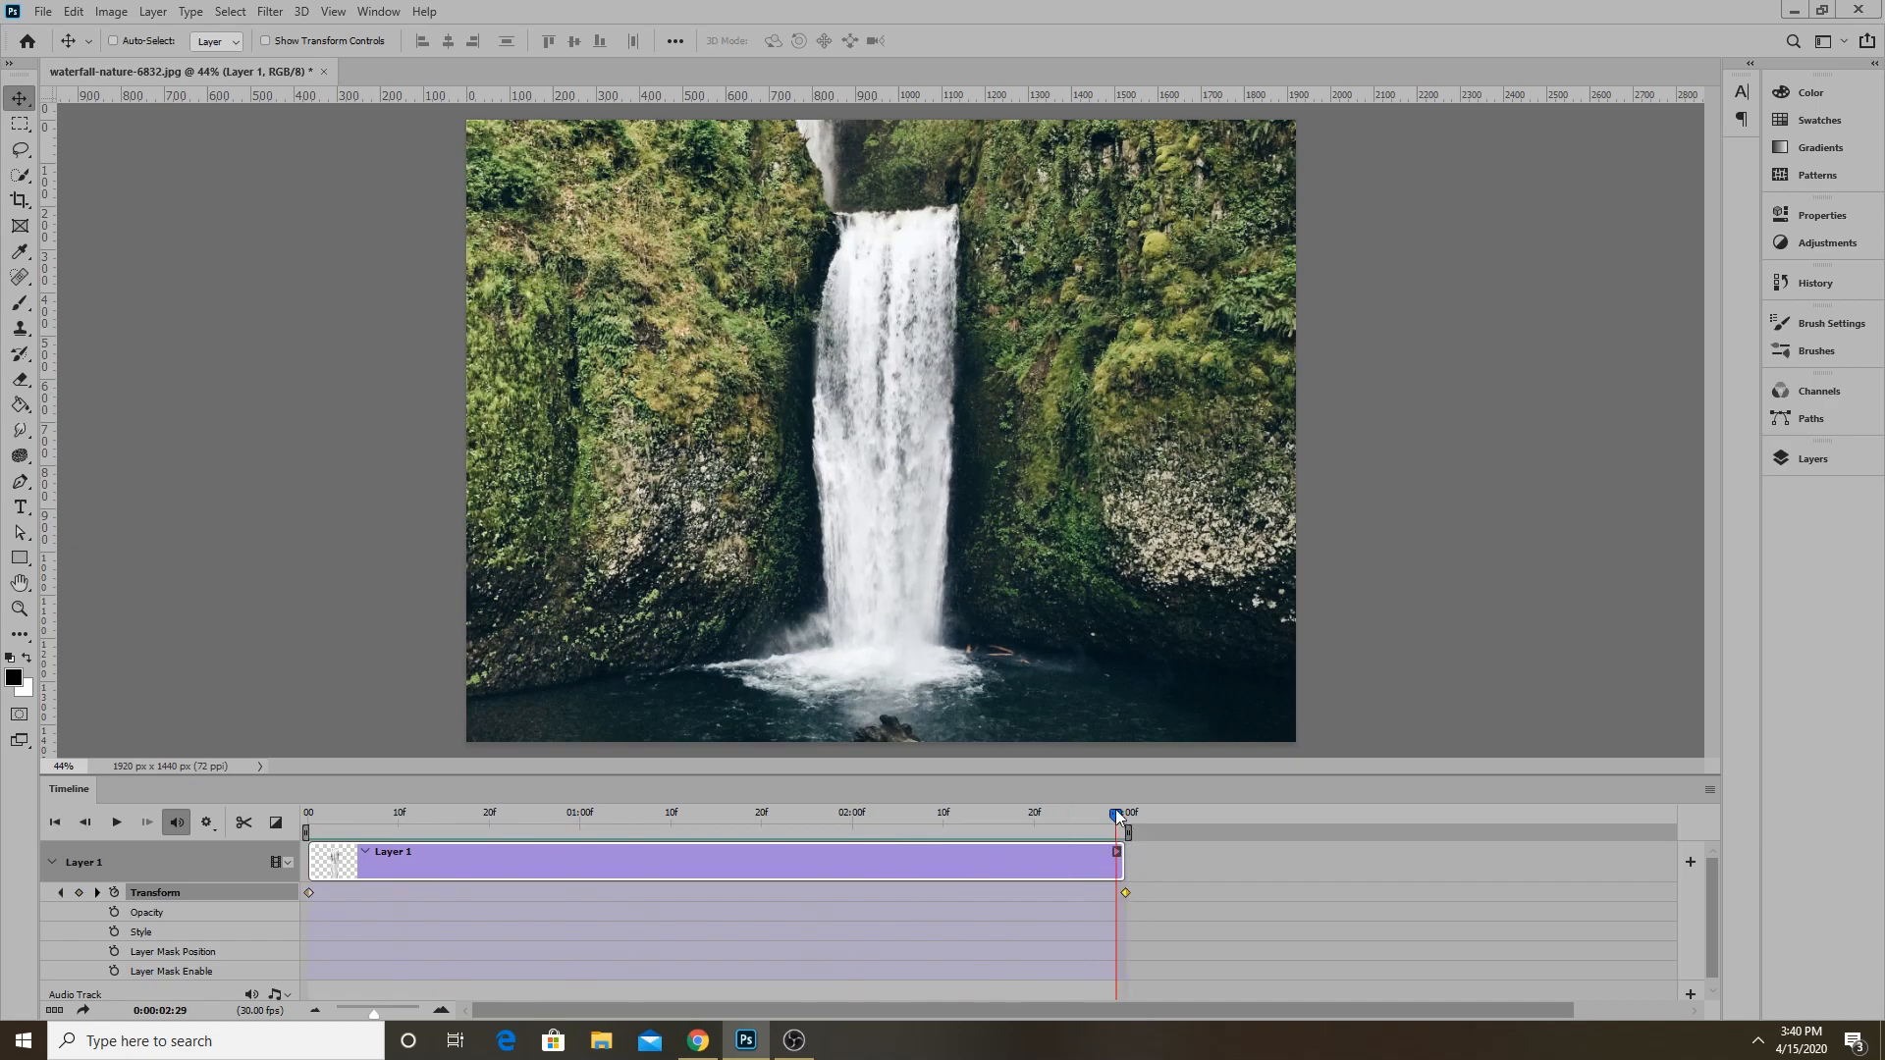
pyautogui.click(1105, 893)
pyautogui.moveTo(1116, 817)
pyautogui.mouseDown()
pyautogui.moveTo(1052, 827)
pyautogui.moveTo(1107, 827)
pyautogui.mouseUp()
pyautogui.moveTo(885, 413); pyautogui.dragTo(947, 410)
pyautogui.moveTo(1105, 816); pyautogui.dragTo(1148, 811)
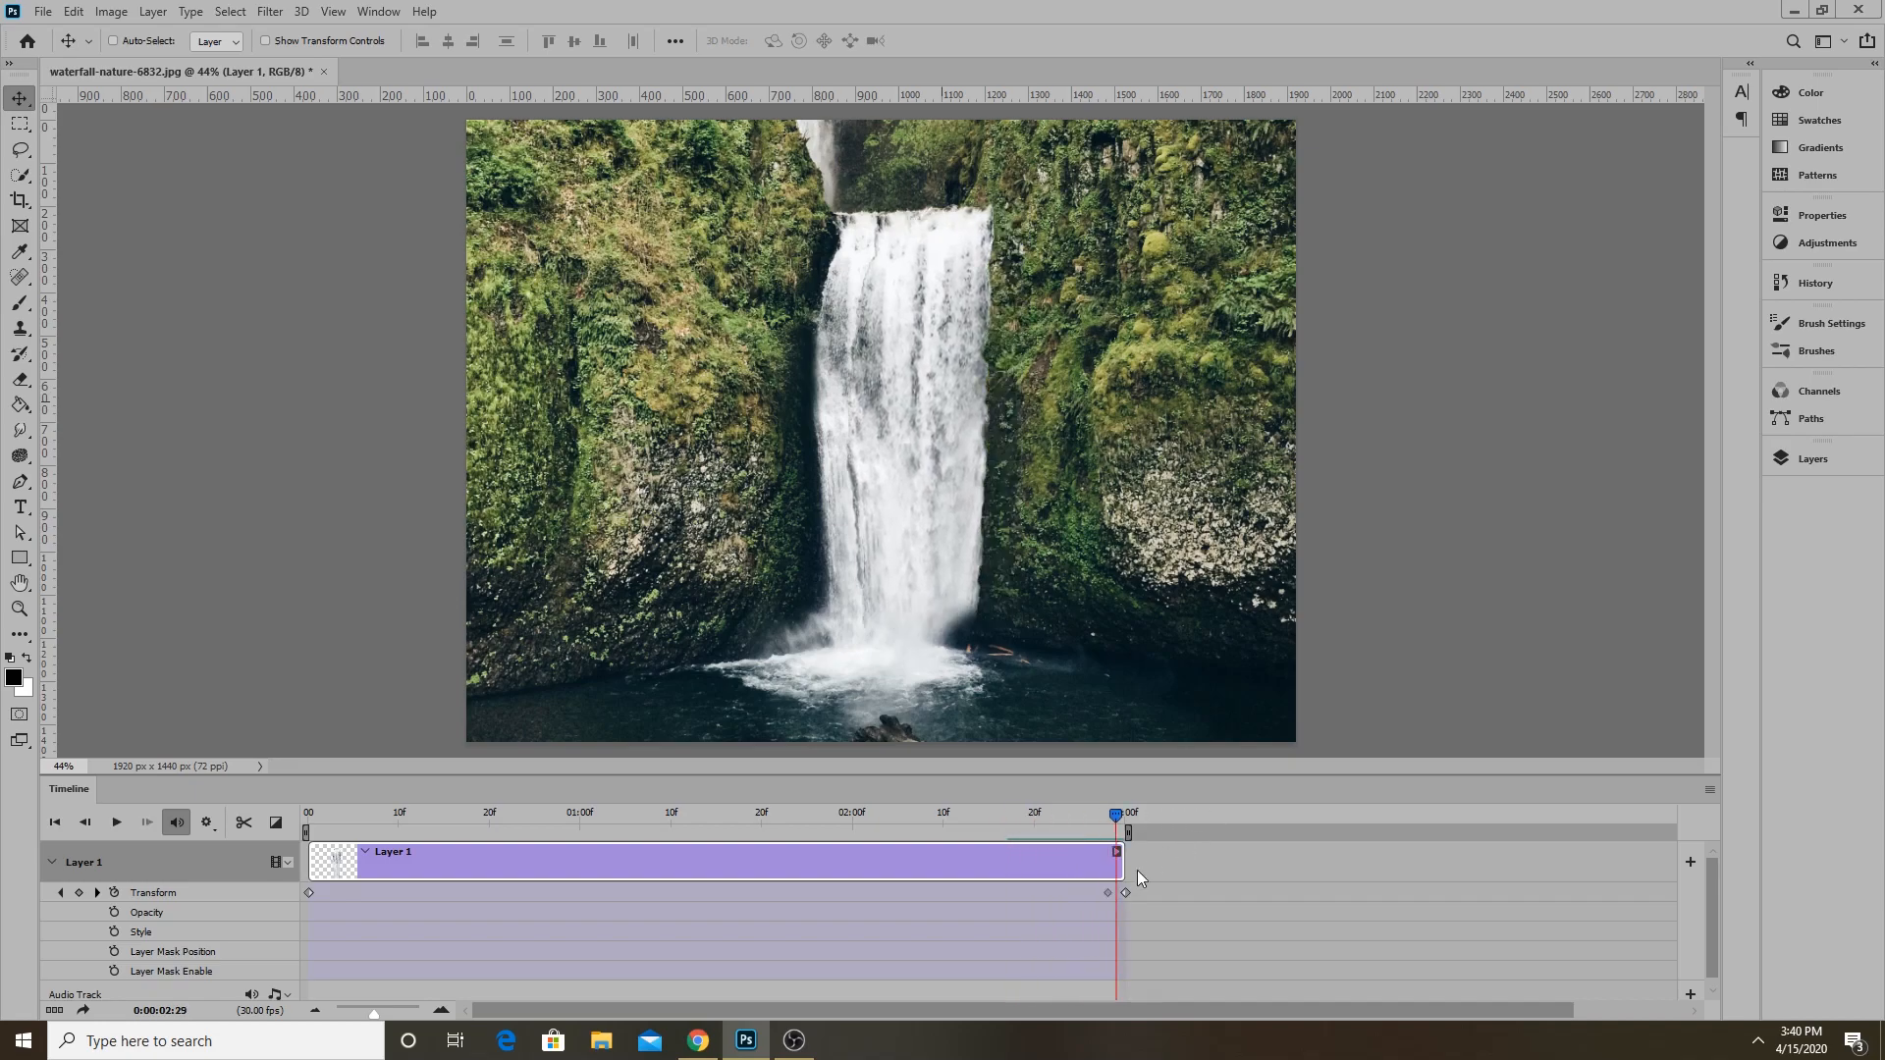
pyautogui.moveTo(1109, 891); pyautogui.dragTo(1092, 944)
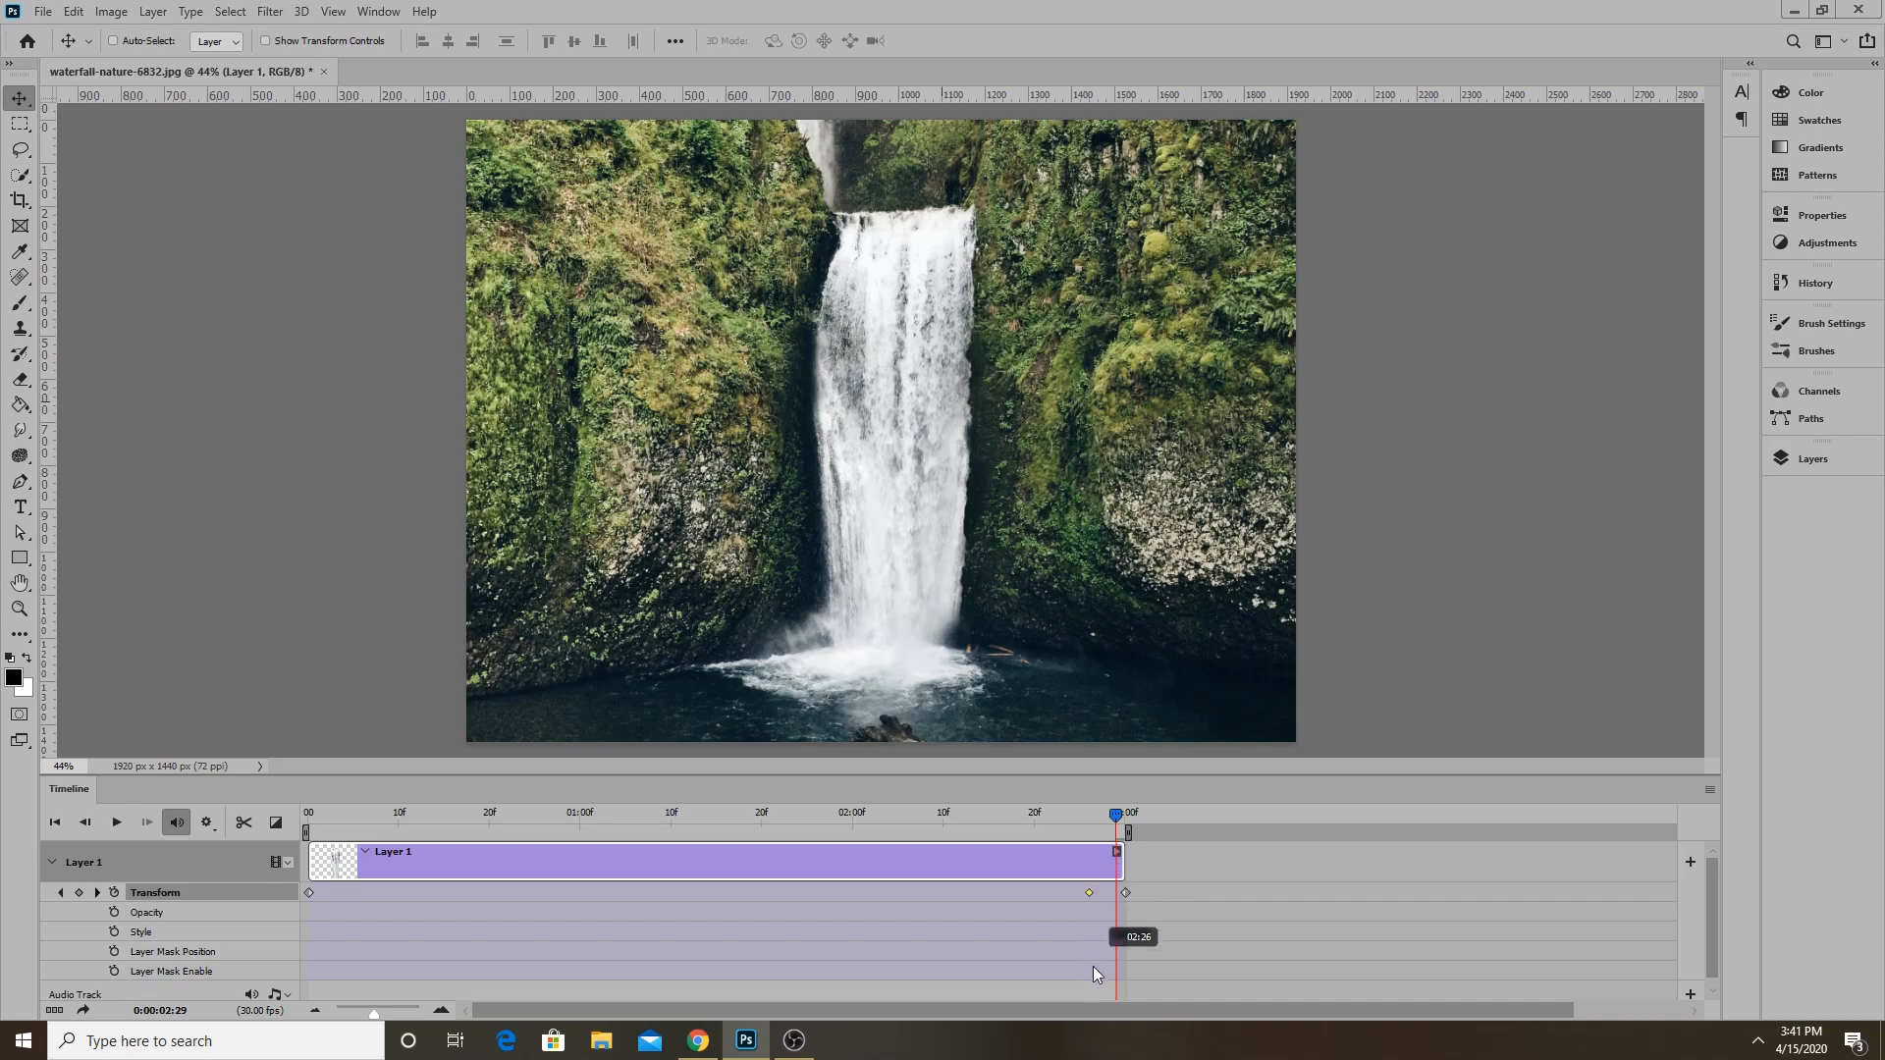
pyautogui.press('Delete')
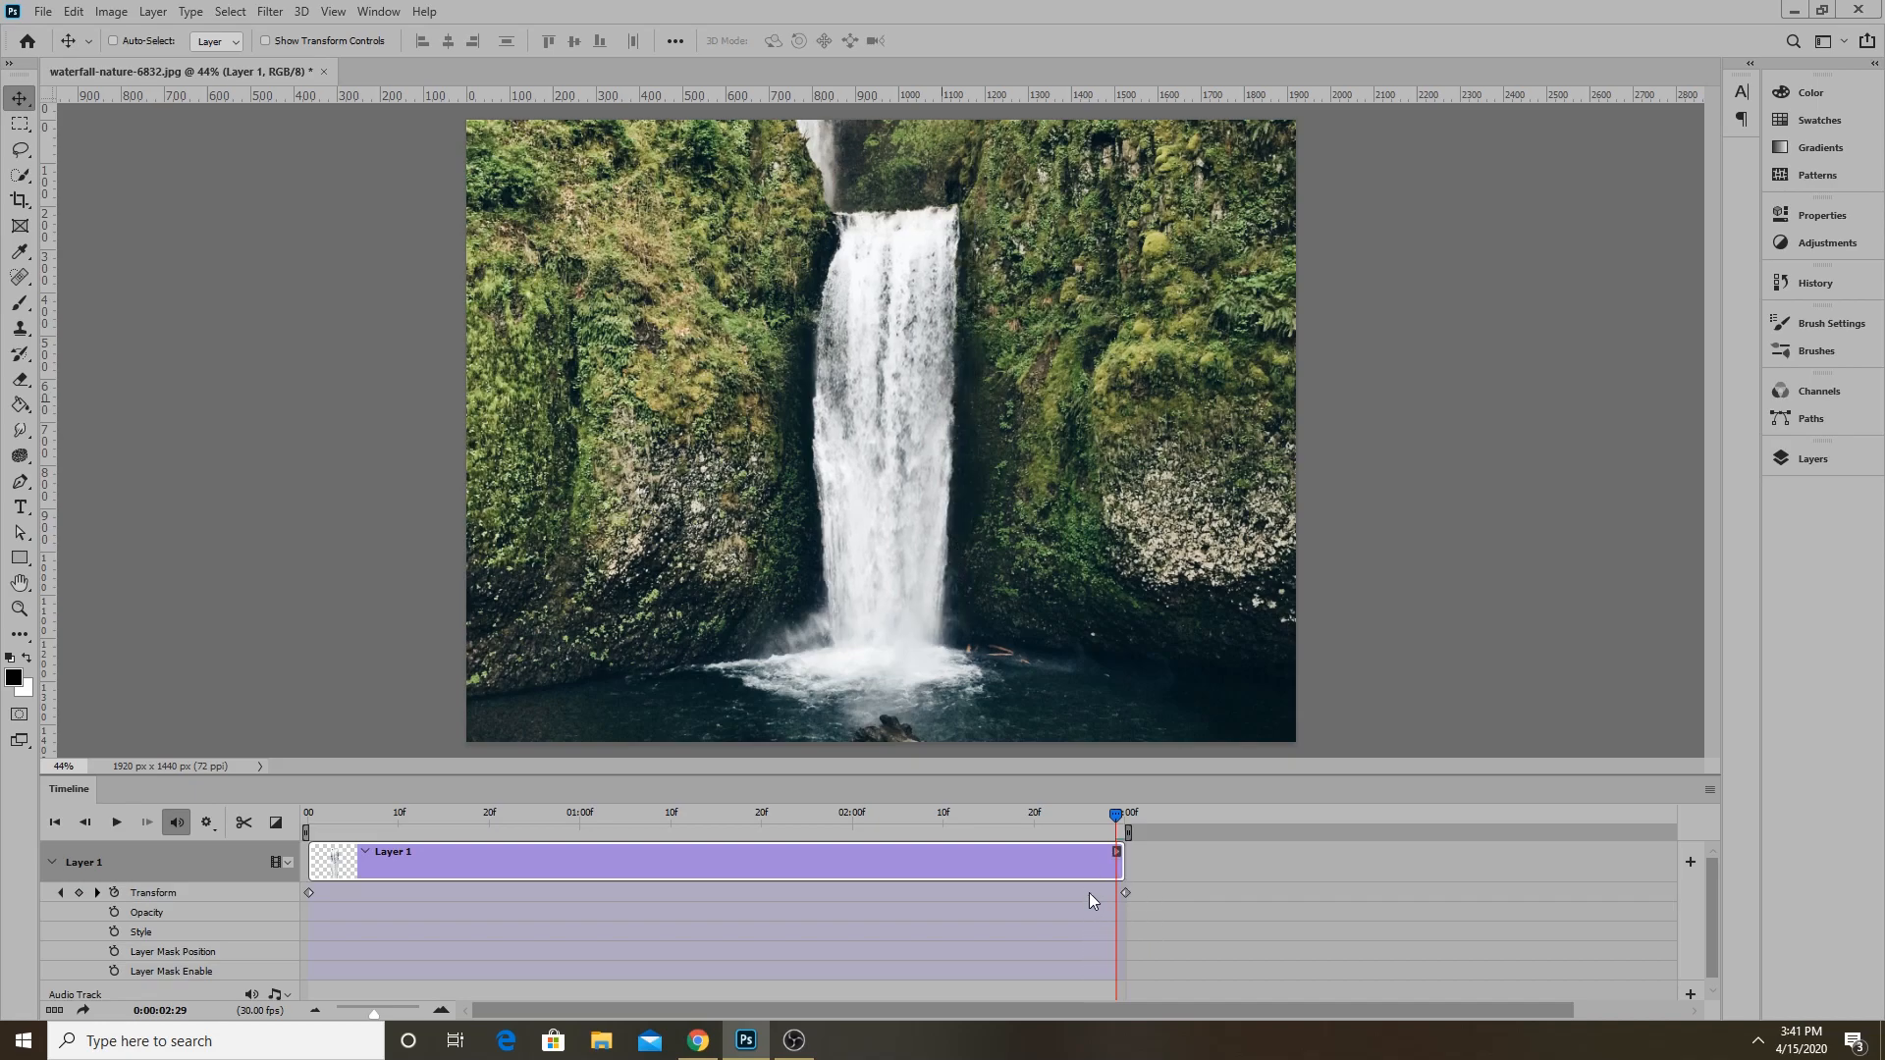
# Play the animation, return to 0:00:00:00, collapse Layer 1's timeline properties and play it again from the start.
pyautogui.press('space')
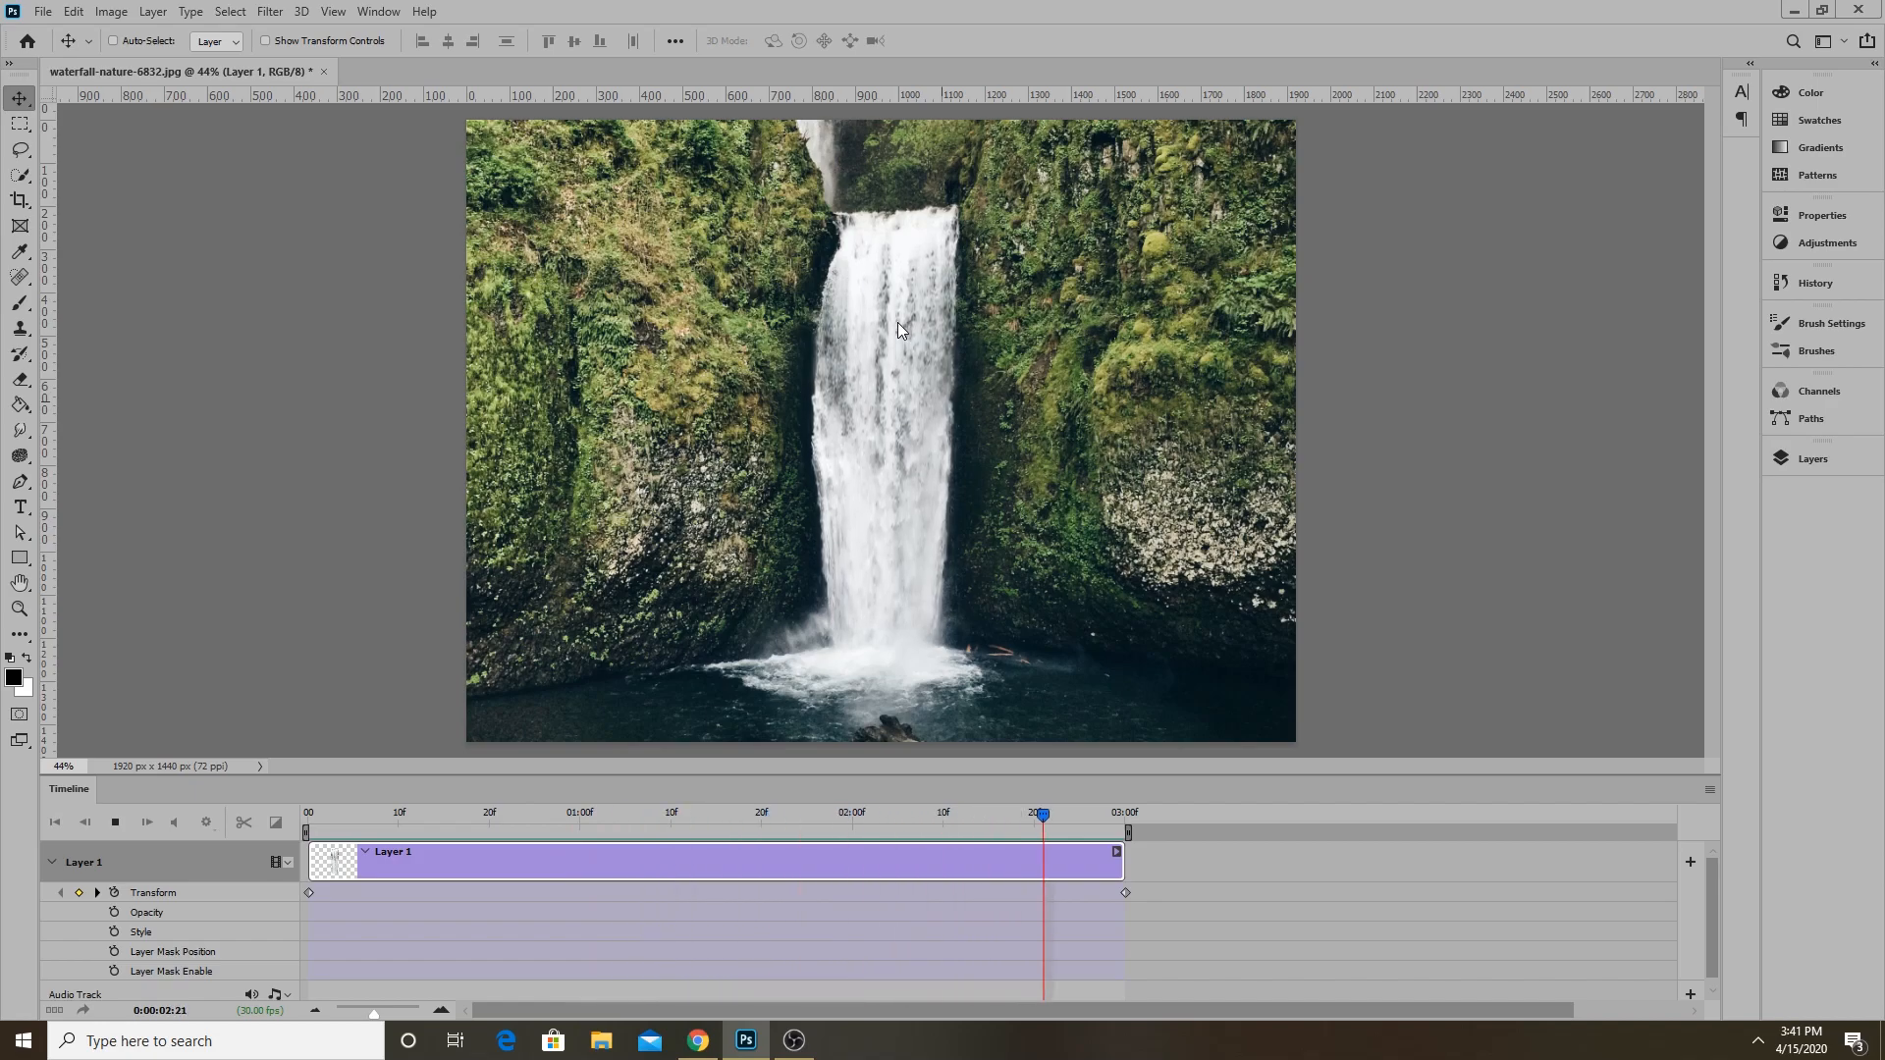
pyautogui.press('space')
pyautogui.moveTo(434, 815); pyautogui.dragTo(132, 793)
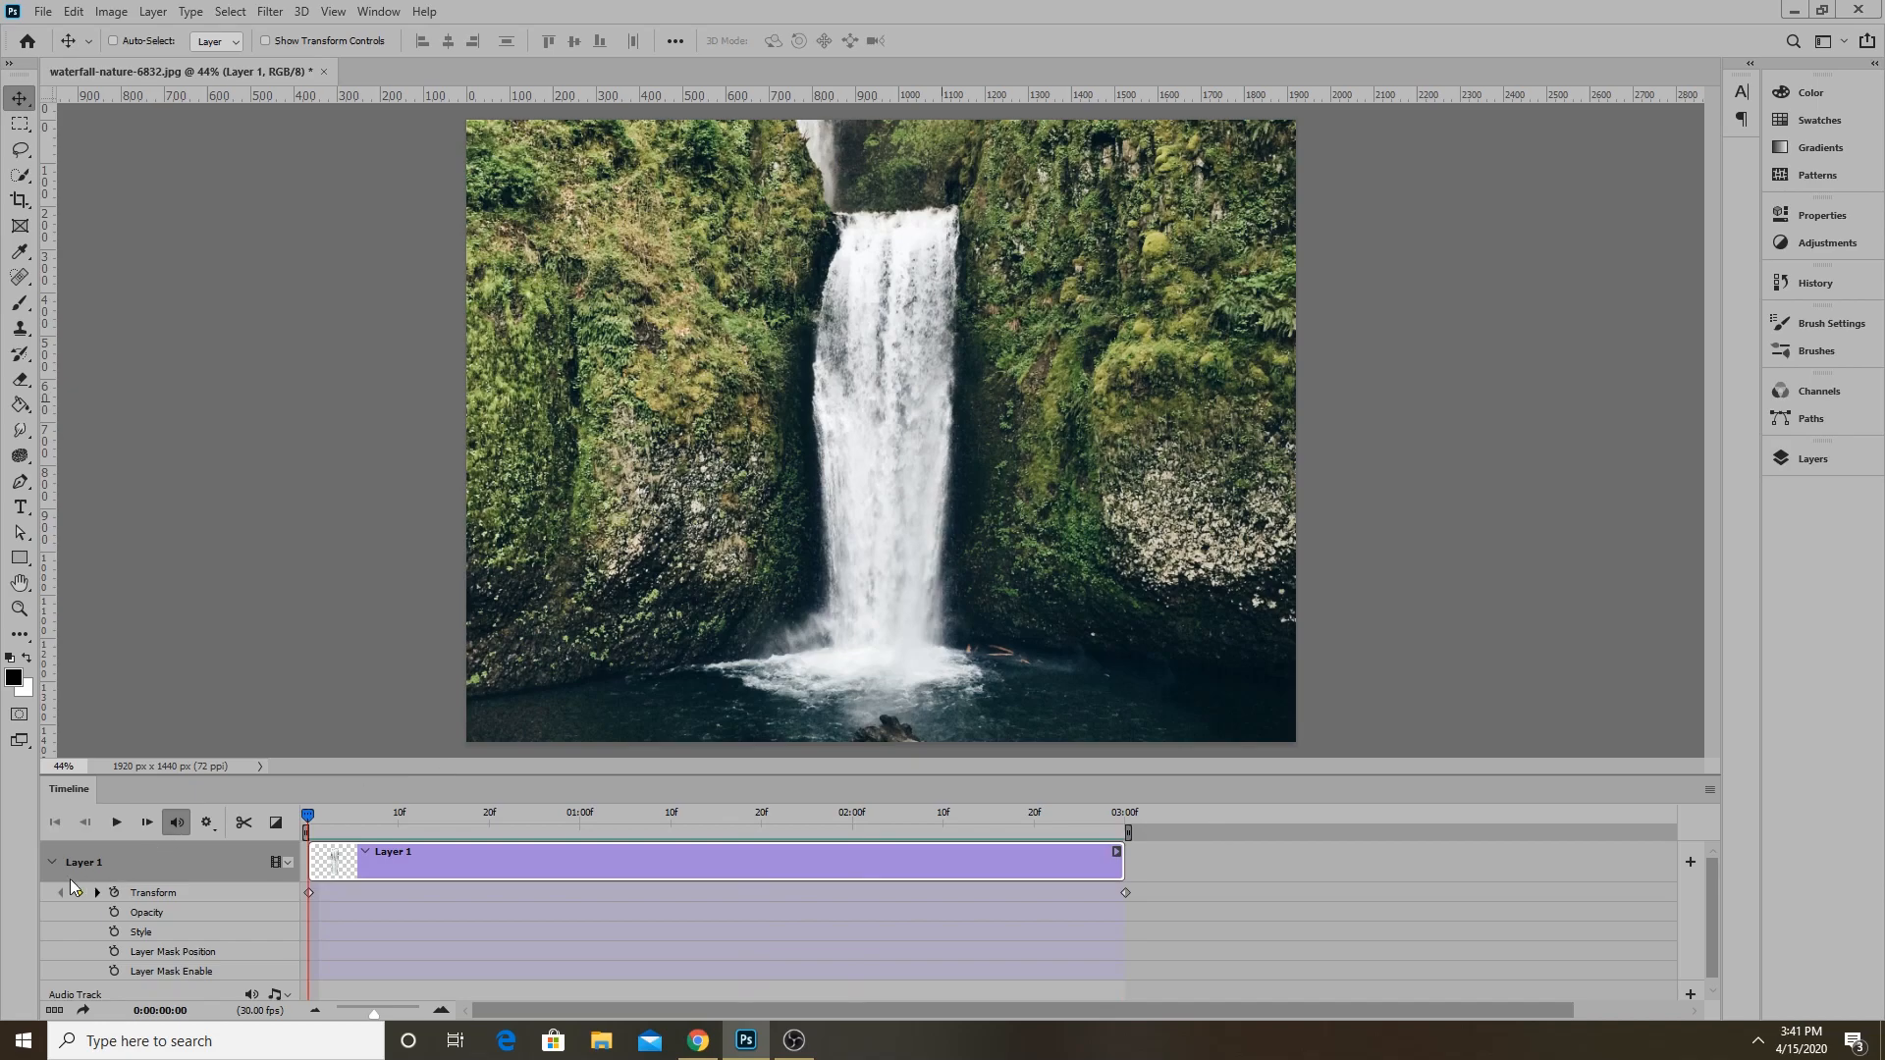
pyautogui.click(51, 862)
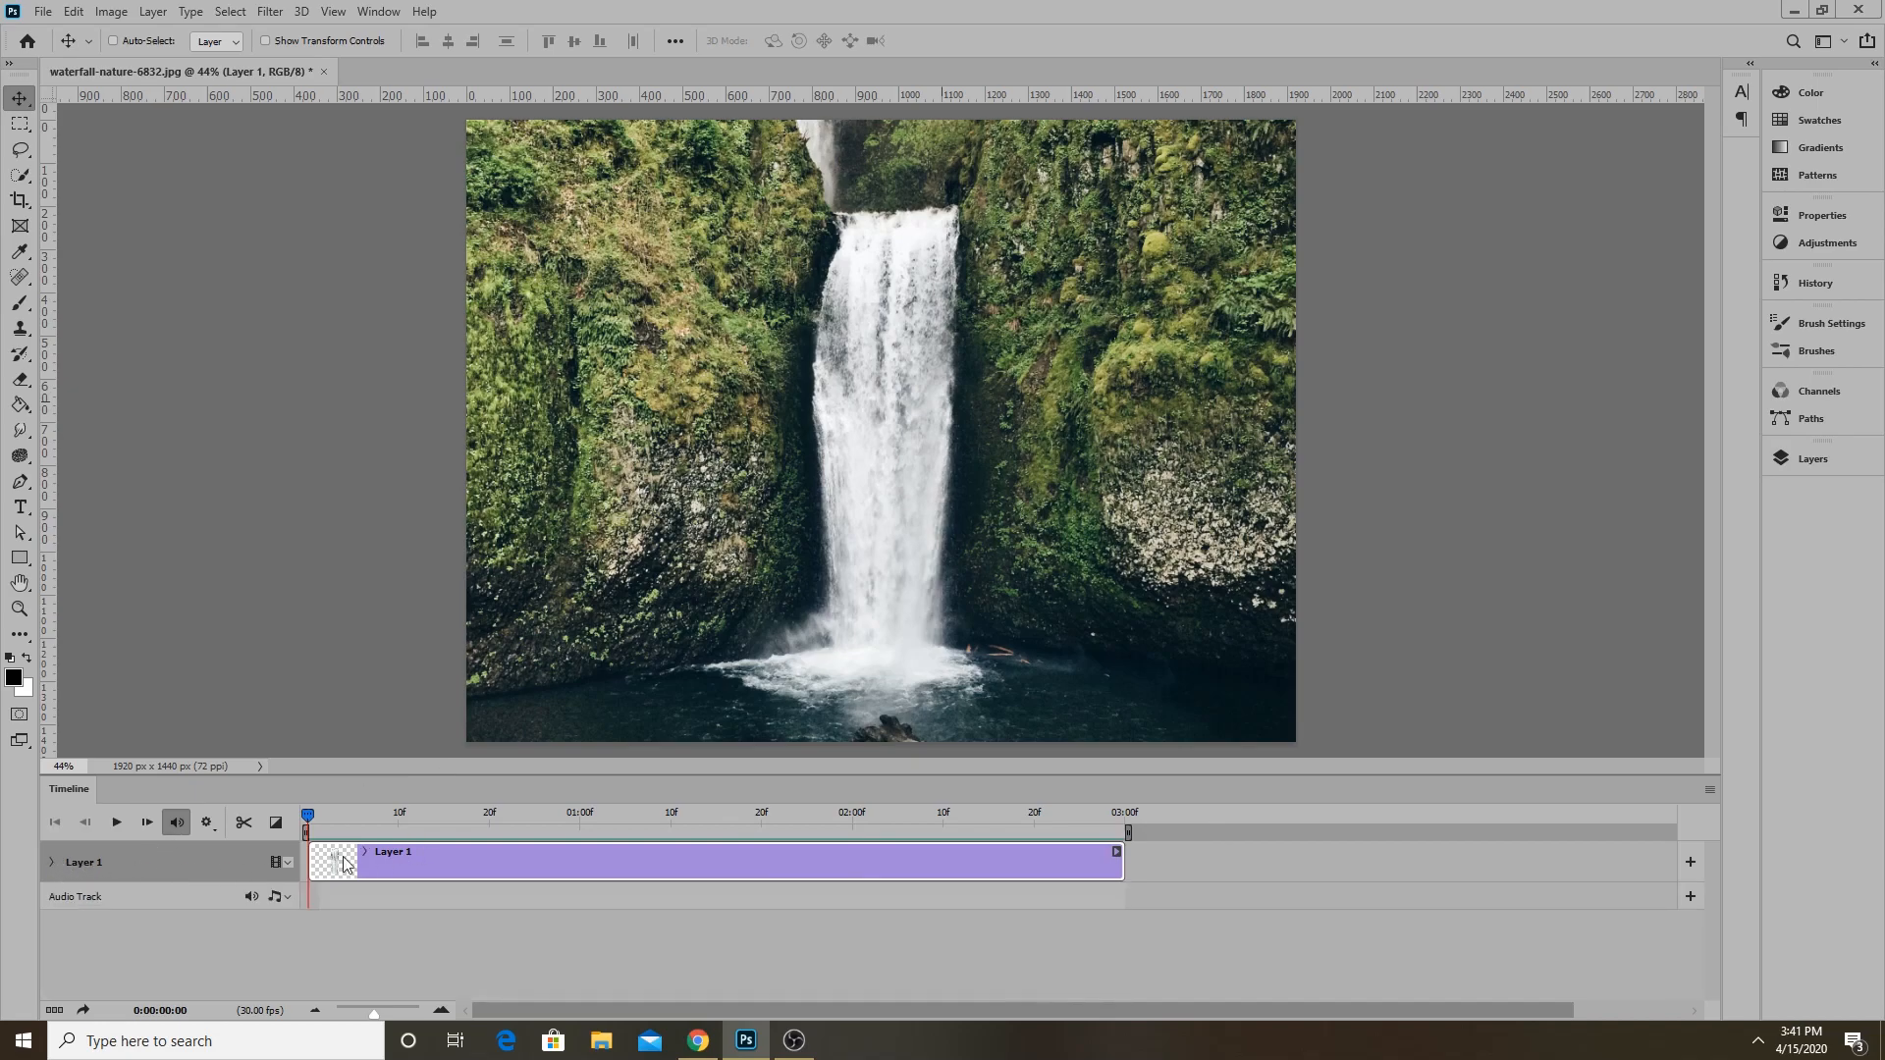
pyautogui.press('space')
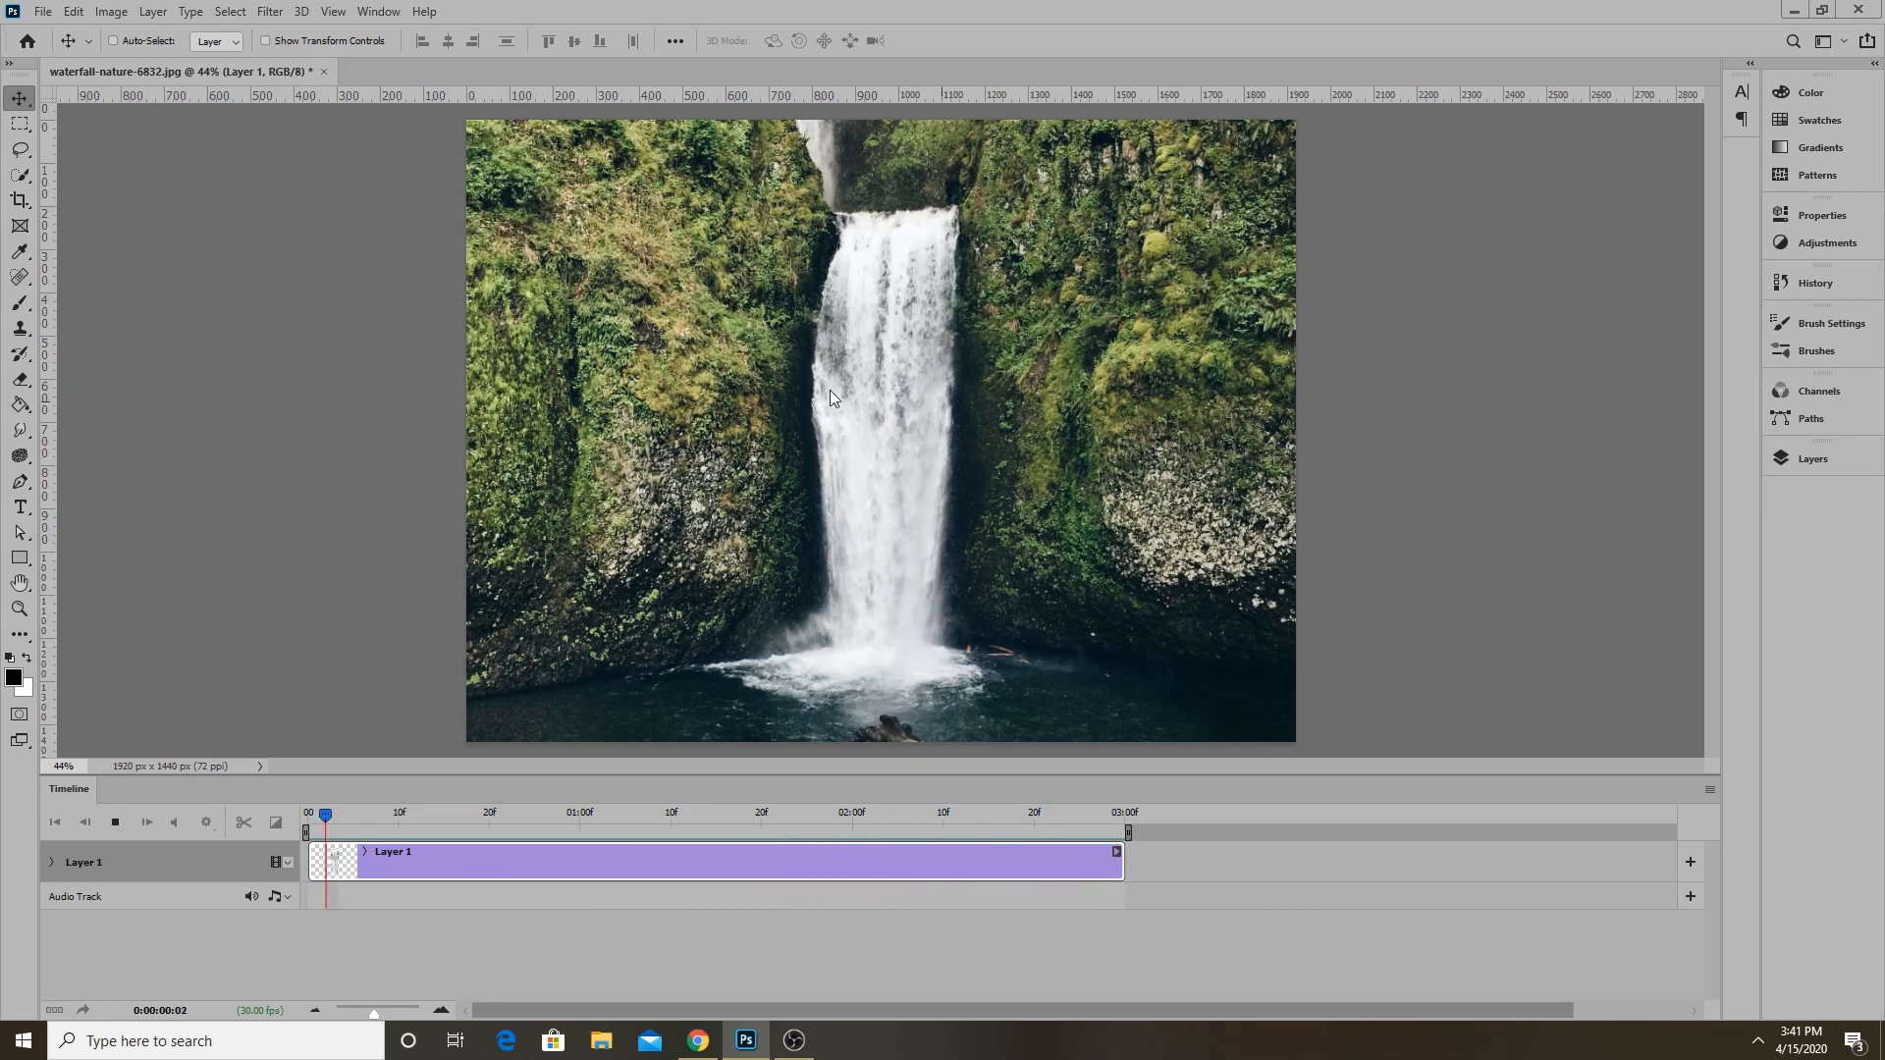
# Stop the playback and split Layer 1's timeline clip at 0:00:01:15.
pyautogui.press('space')
pyautogui.moveTo(720, 816)
pyautogui.mouseDown()
pyautogui.moveTo(773, 813)
pyautogui.moveTo(319, 819)
pyautogui.moveTo(716, 834)
pyautogui.mouseUp()
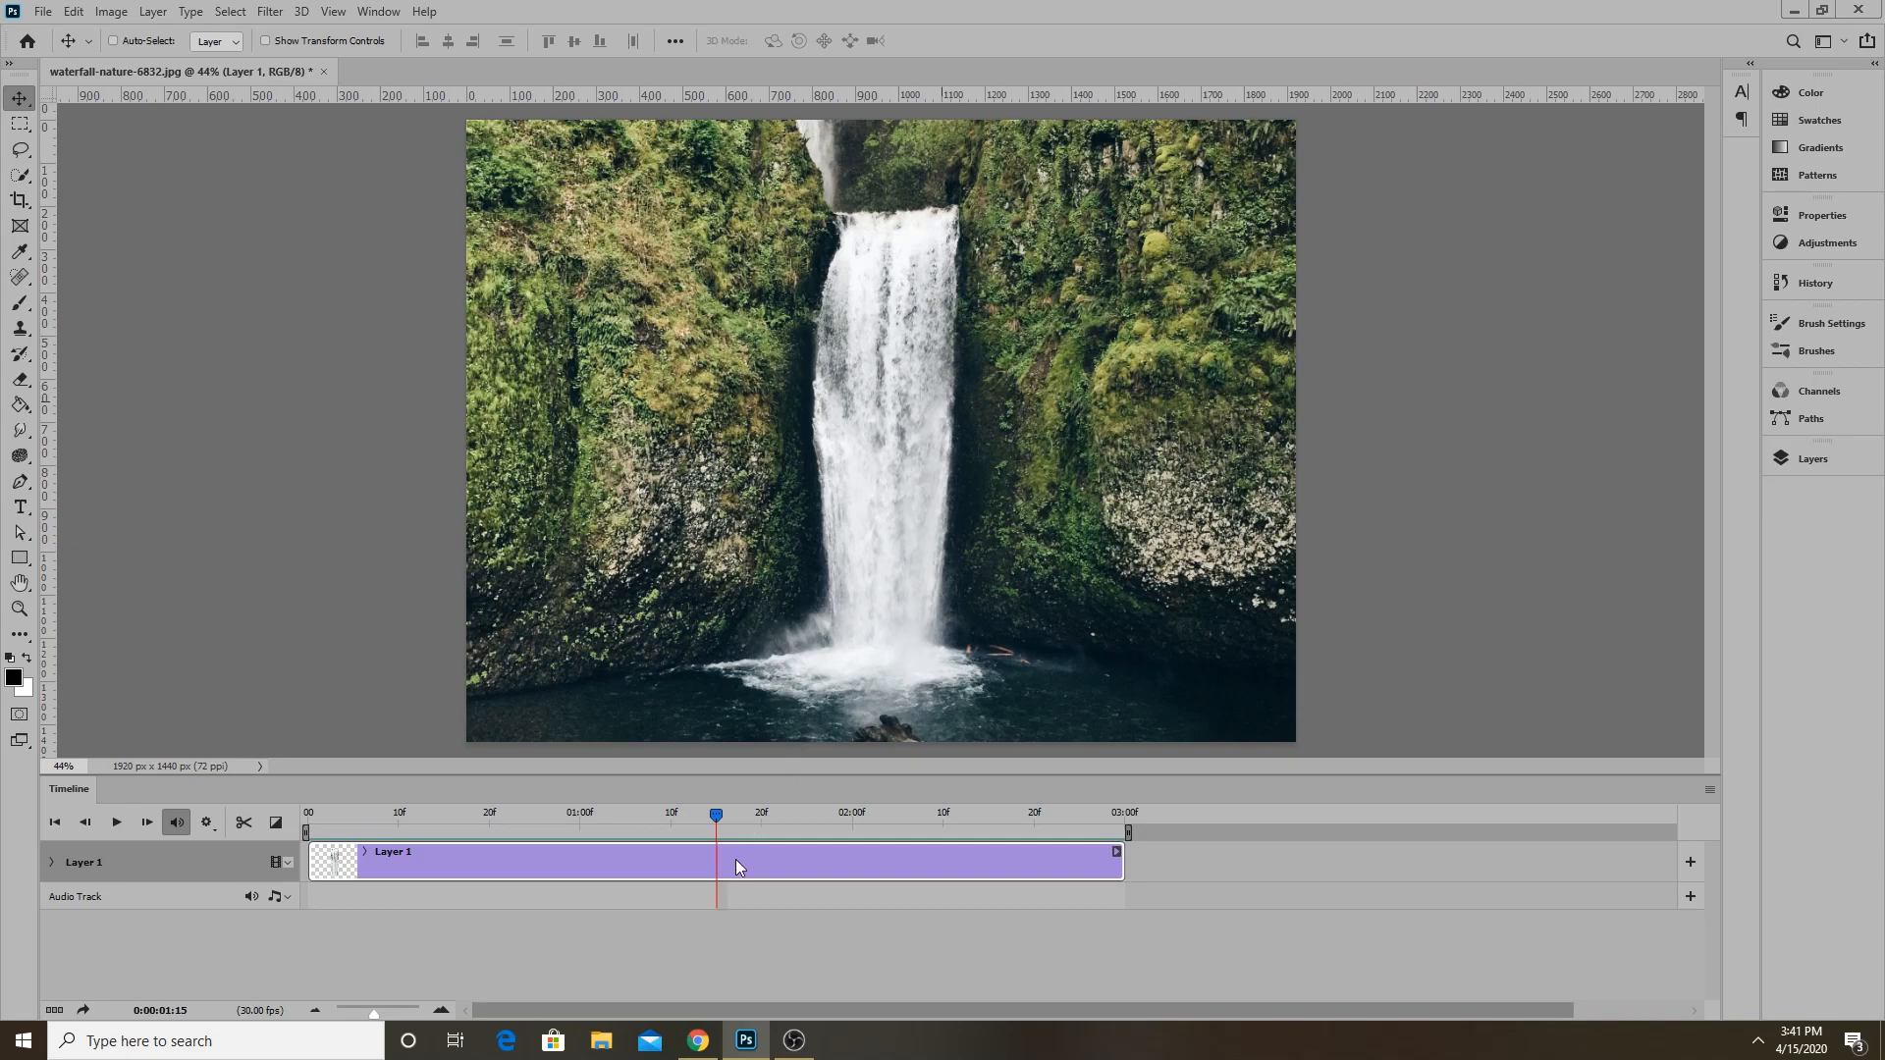
pyautogui.click(242, 824)
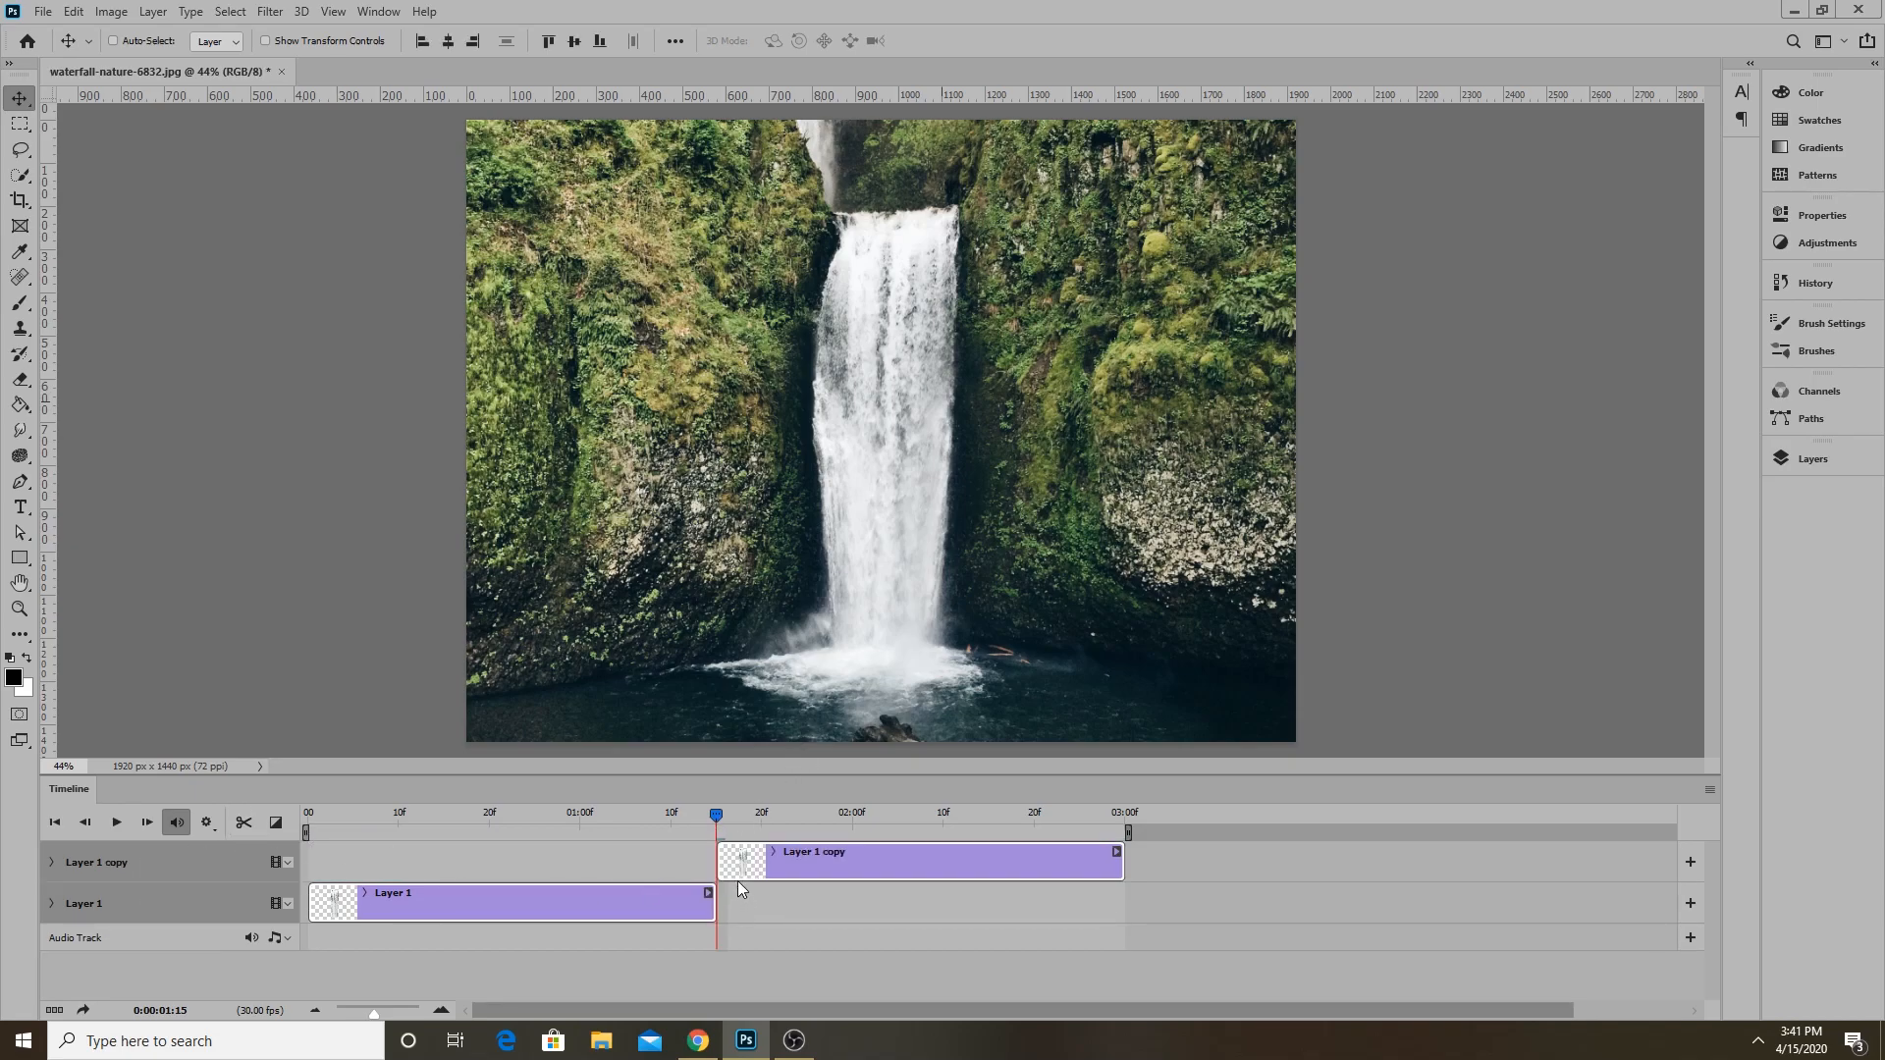
# Move the Layer 1 copy clip to the timeline's start, place the Layer 1 clip directly behind it, and preview the new order.
pyautogui.moveTo(716, 820); pyautogui.dragTo(273, 823)
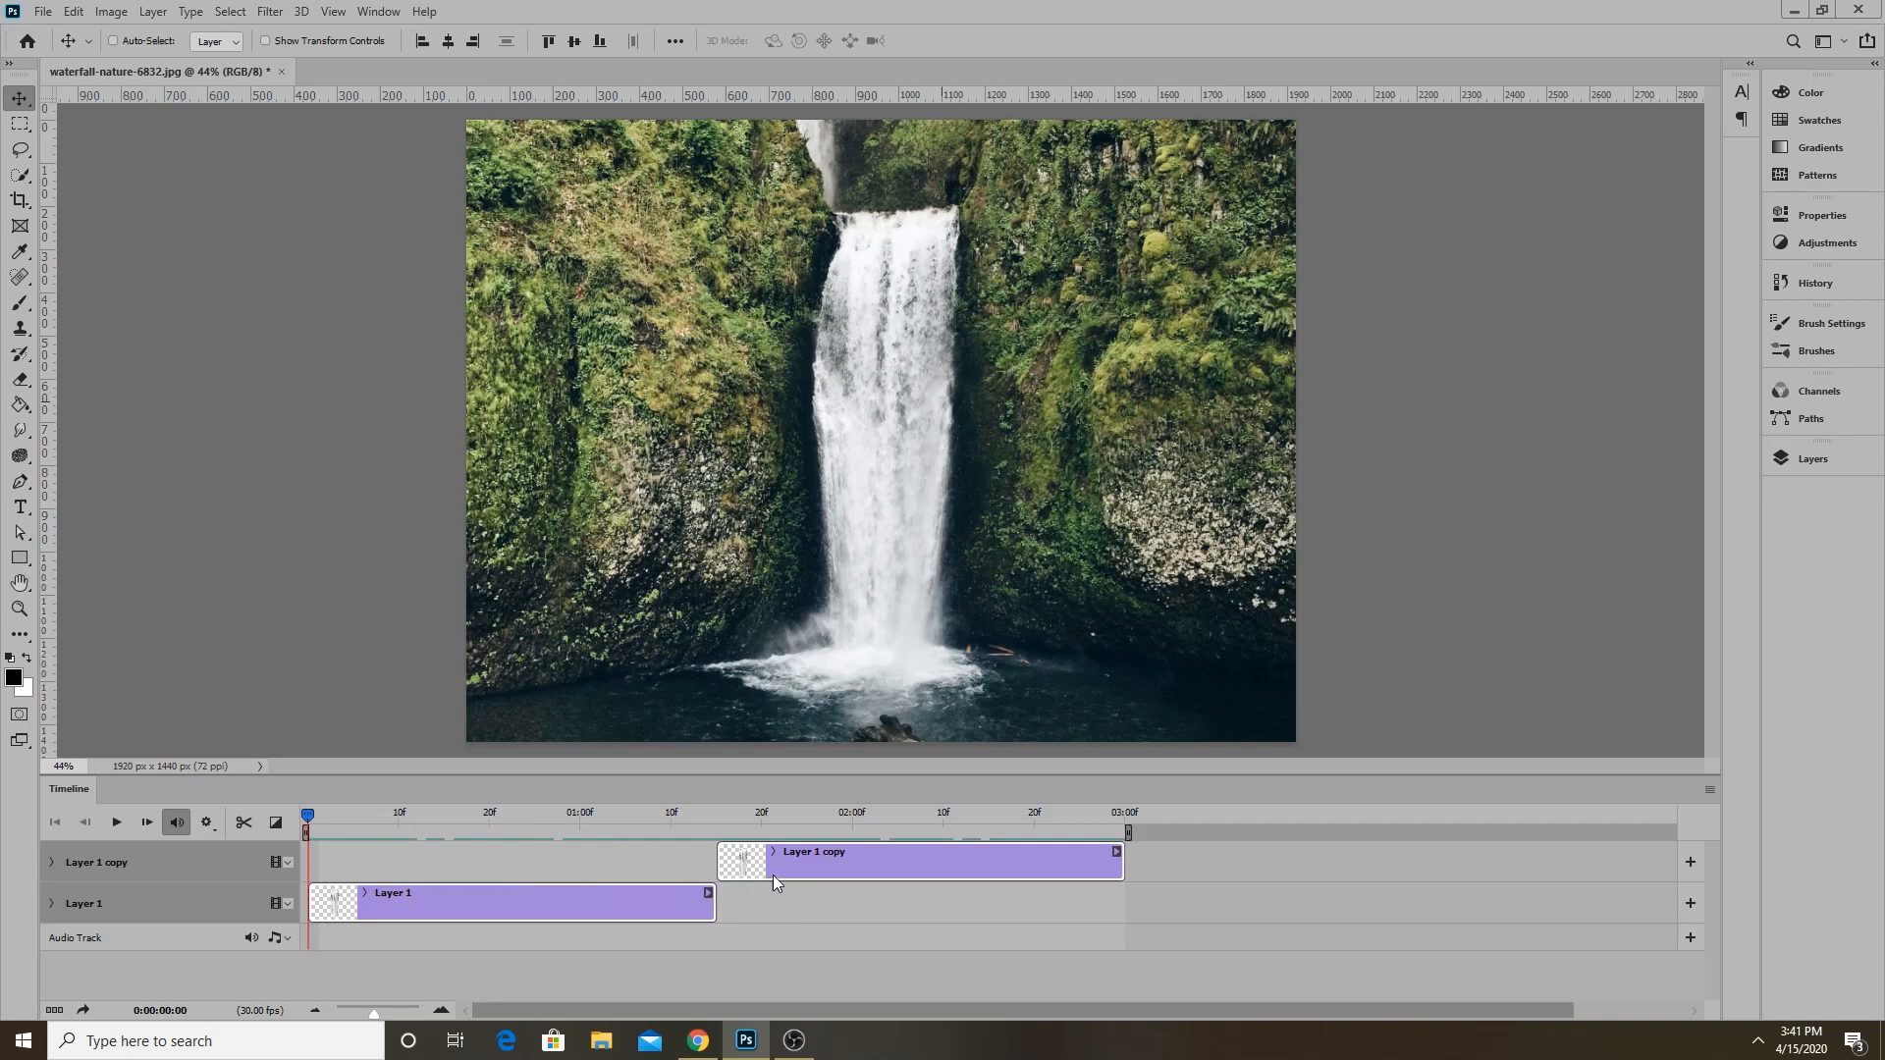
pyautogui.moveTo(351, 815); pyautogui.dragTo(471, 871)
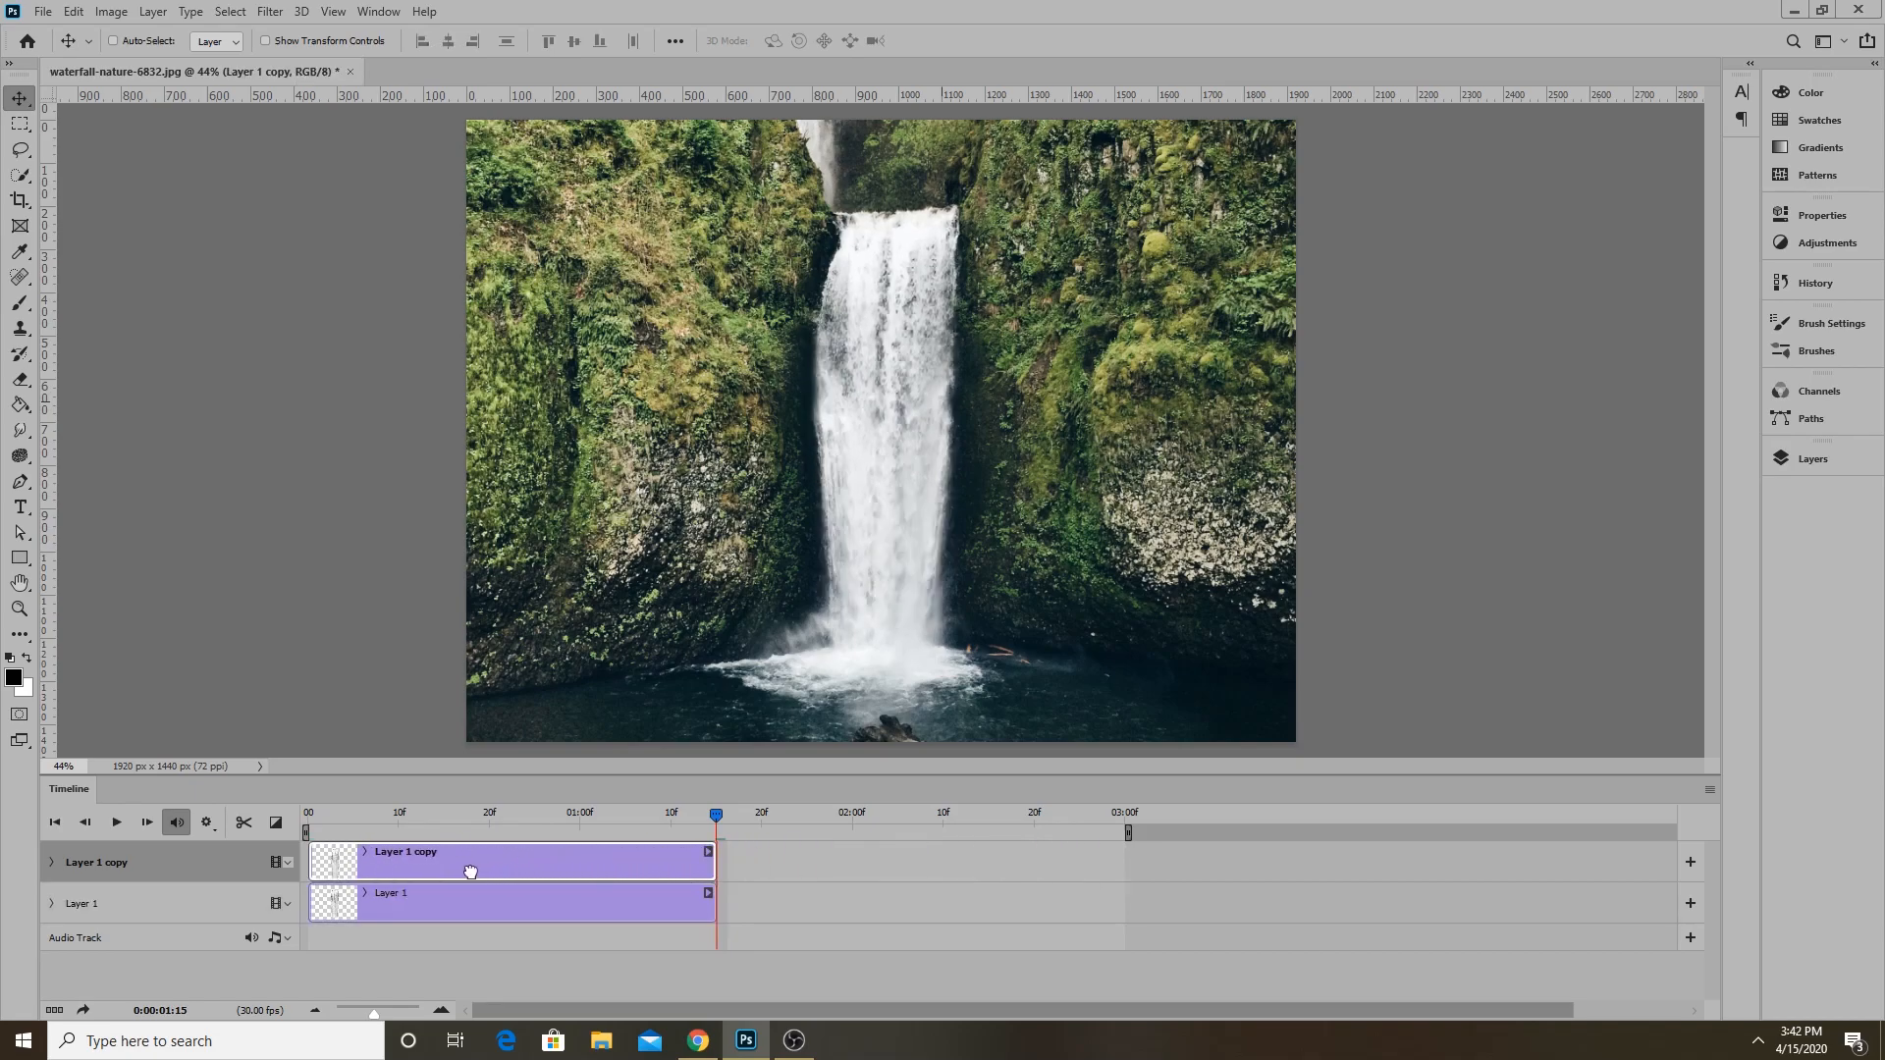
pyautogui.click(579, 916)
pyautogui.moveTo(609, 916); pyautogui.dragTo(998, 899)
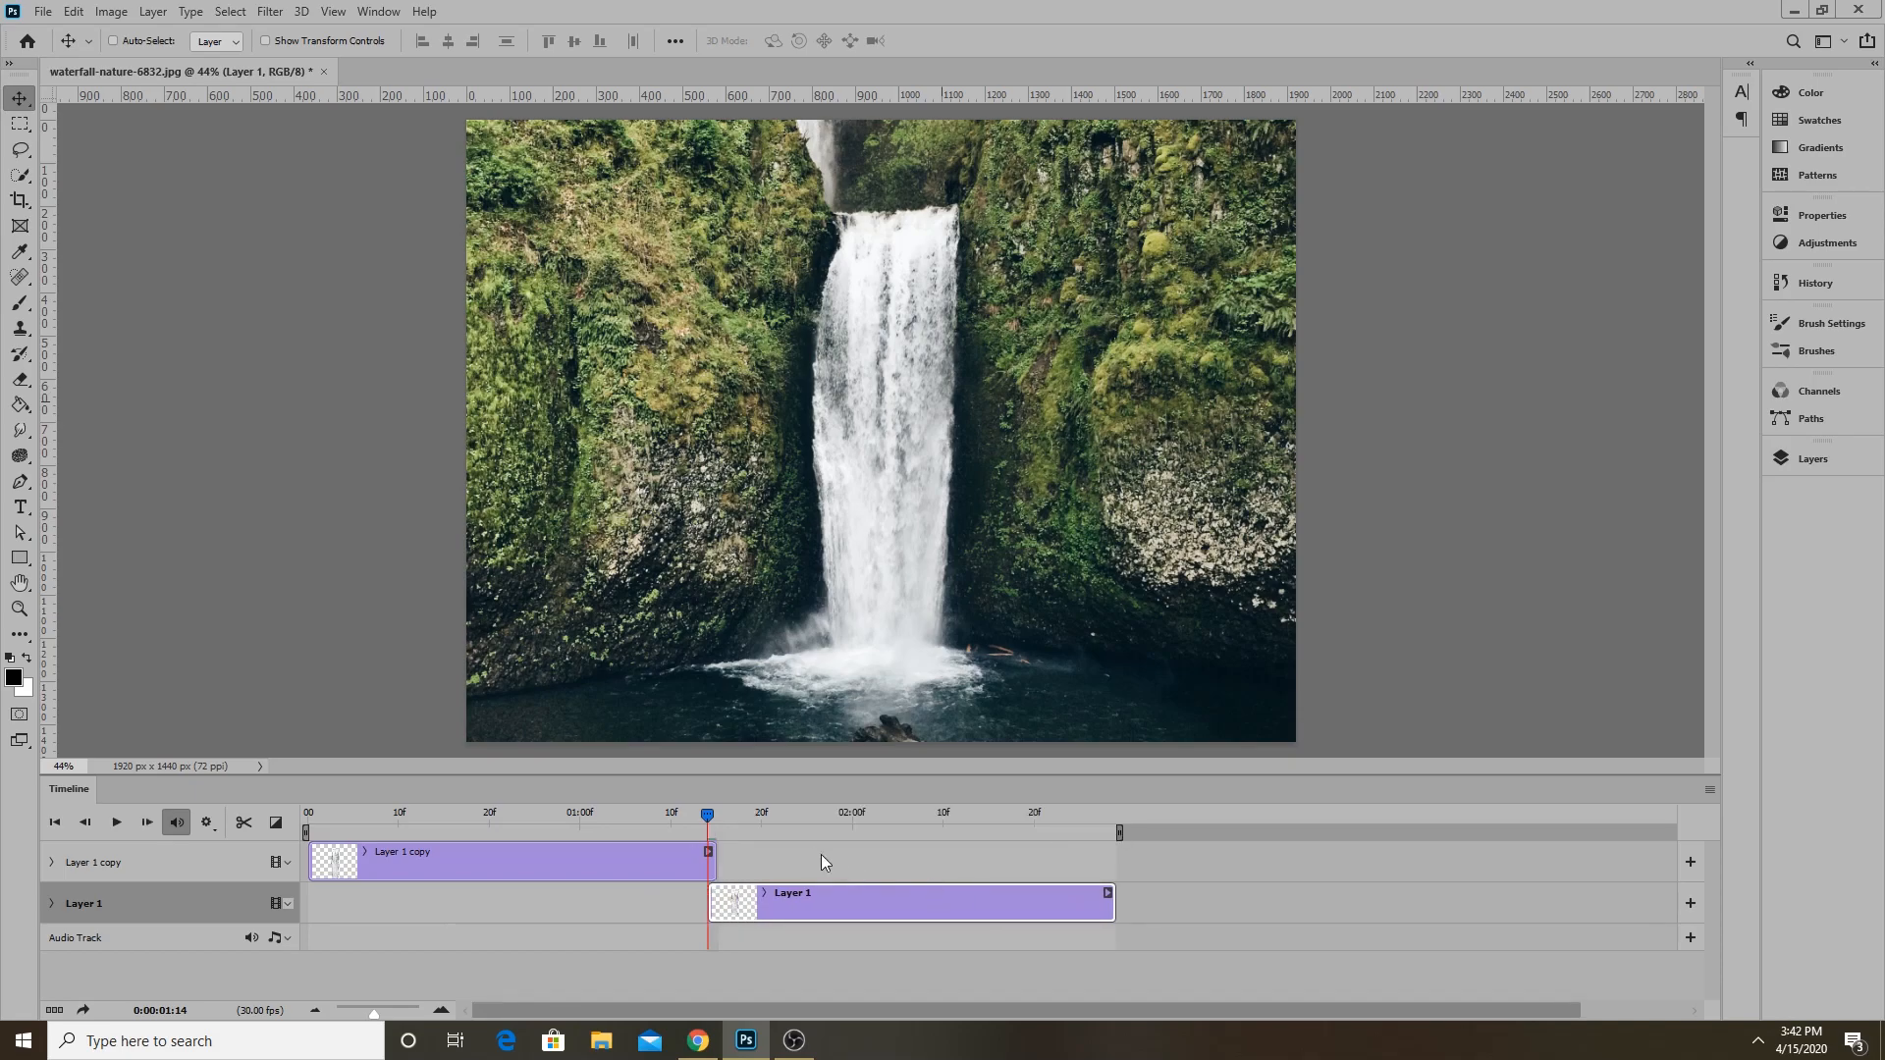
pyautogui.press('space')
pyautogui.click(310, 815)
pyautogui.moveTo(300, 814); pyautogui.dragTo(634, 833)
# Try a 1-second Cross Fade between the two clips on one shared track, play it, and undo it.
pyautogui.moveTo(819, 901); pyautogui.dragTo(820, 862)
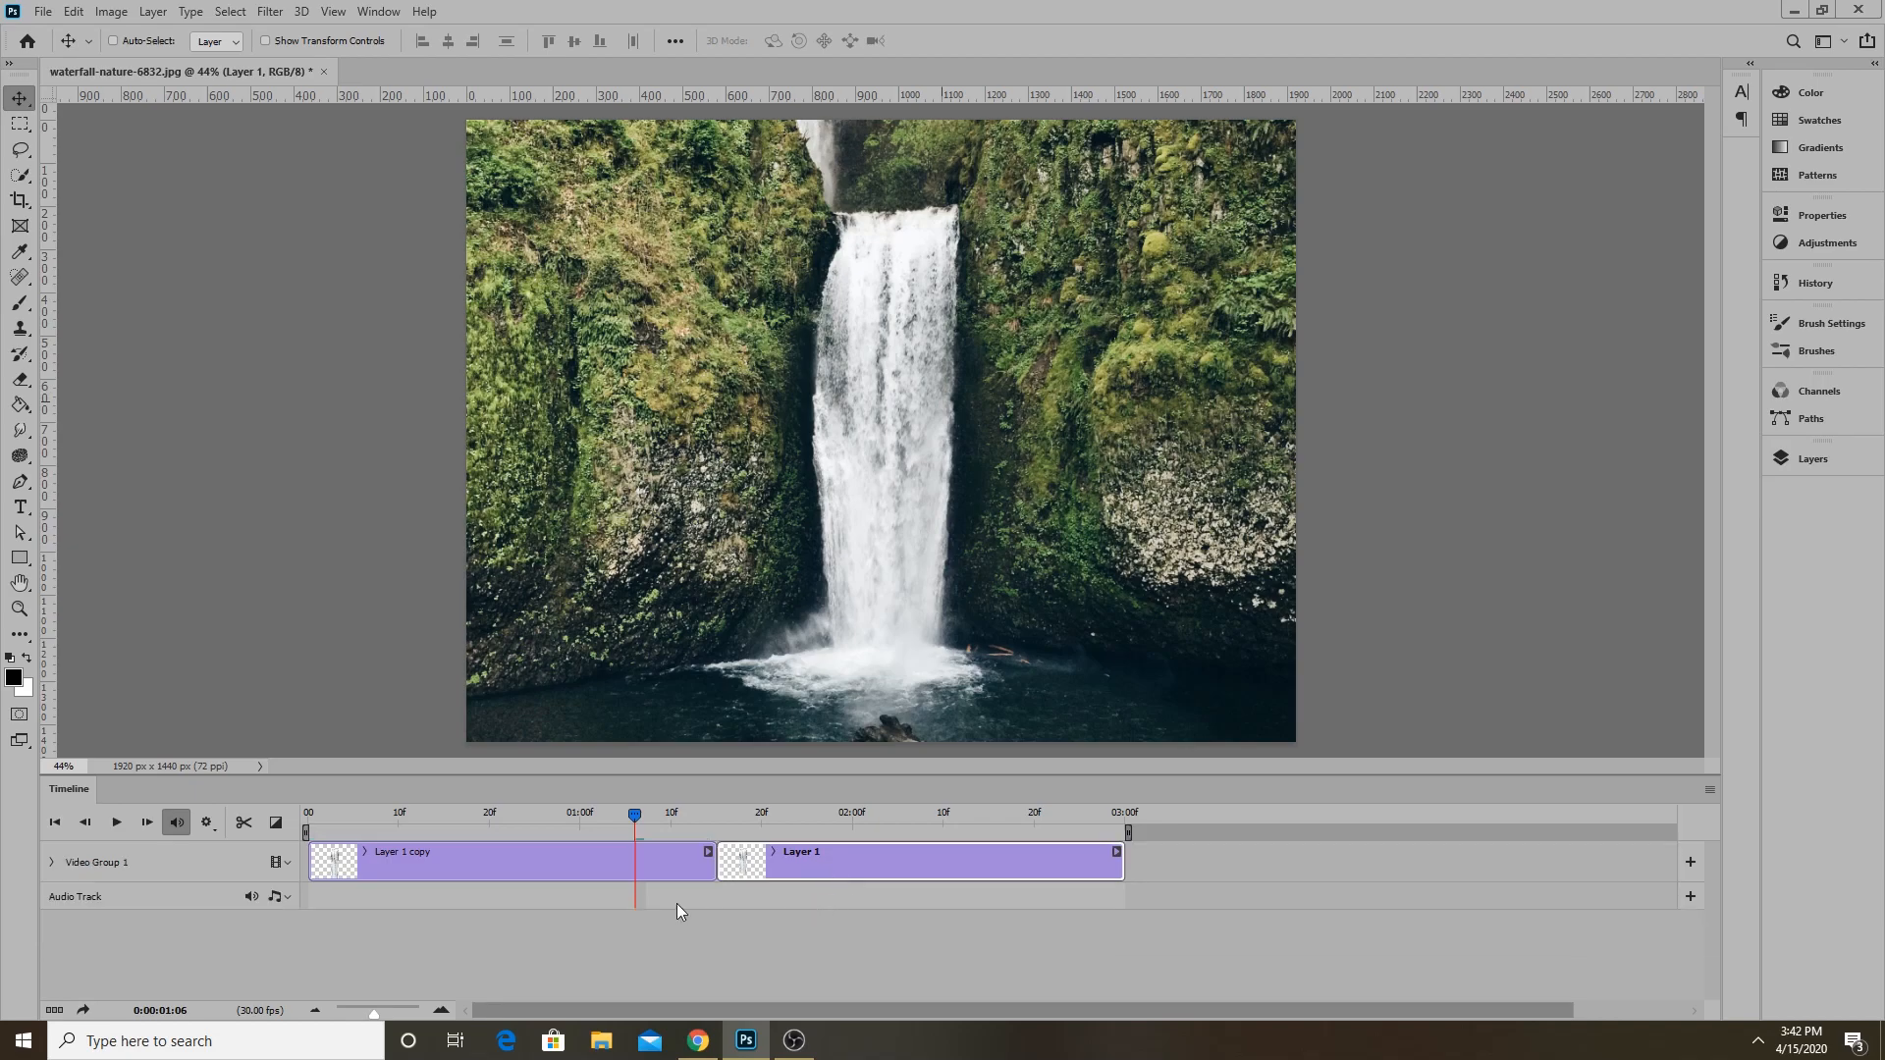
pyautogui.click(271, 827)
pyautogui.moveTo(327, 678); pyautogui.dragTo(740, 893)
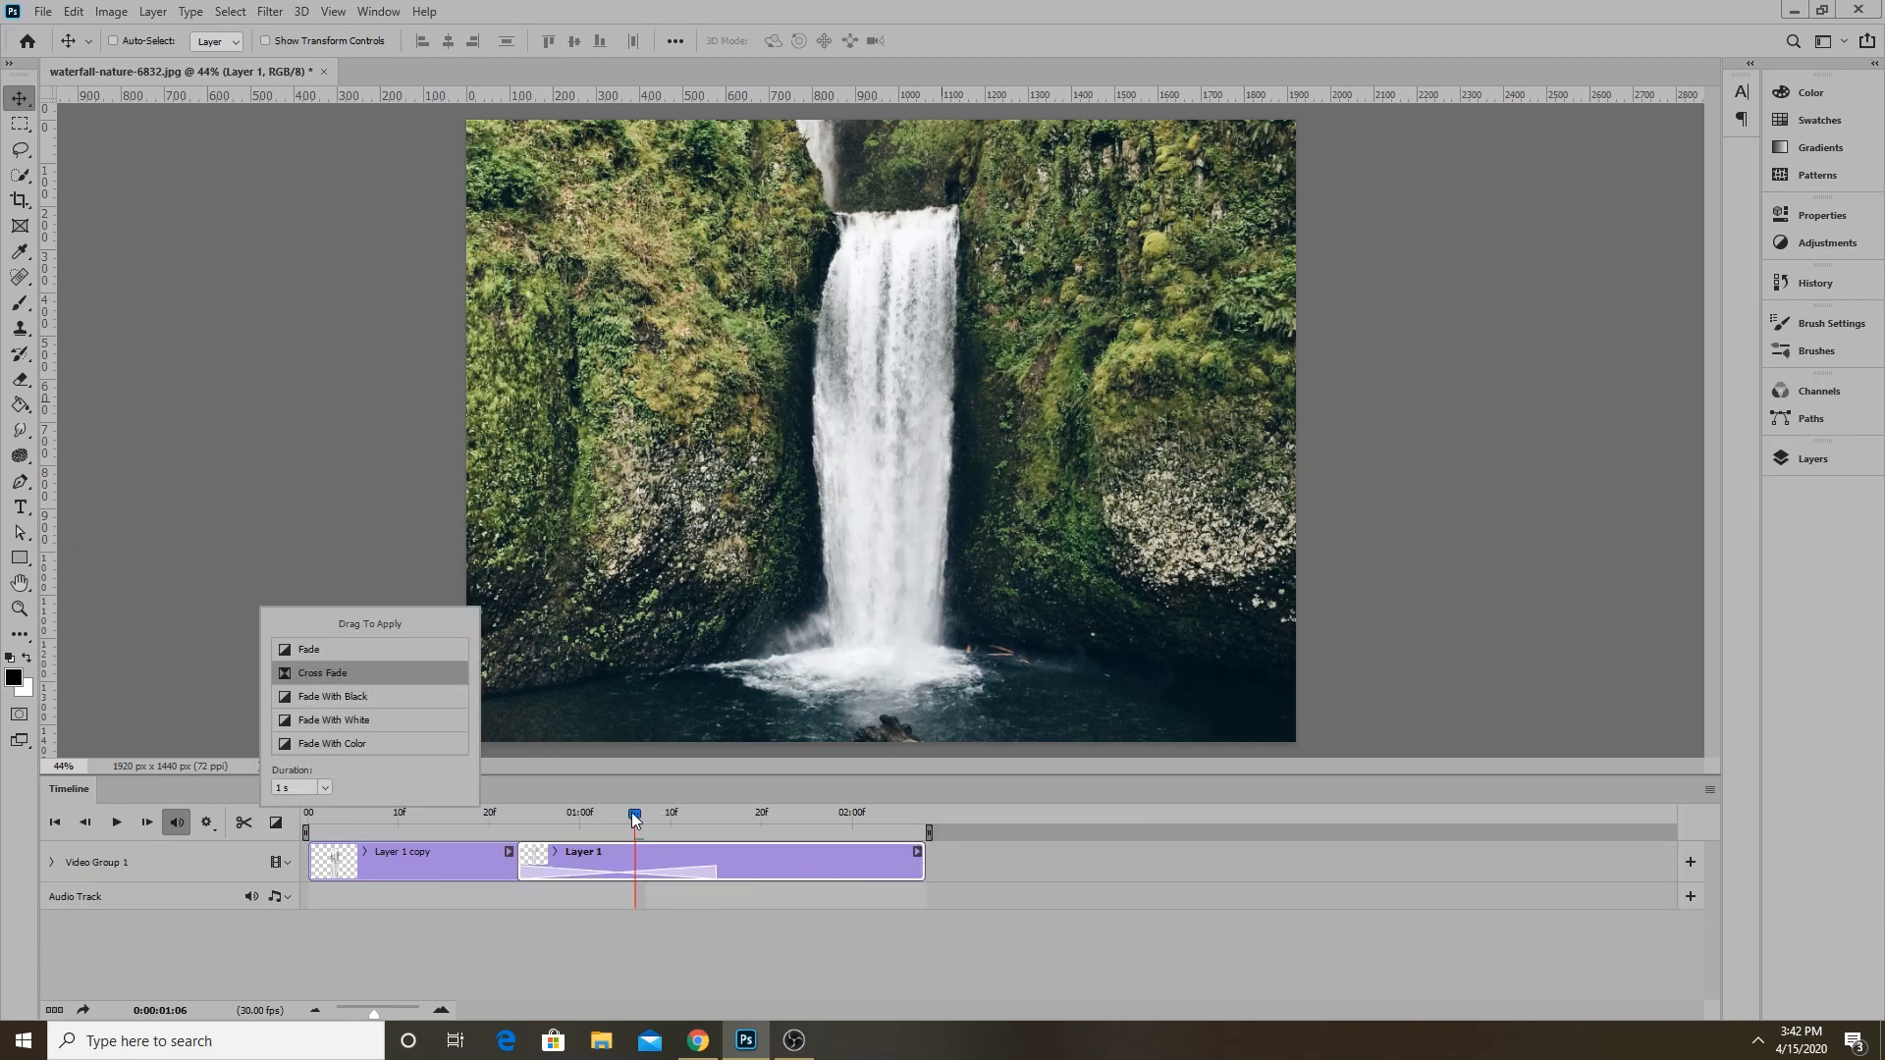
pyautogui.moveTo(634, 820); pyautogui.dragTo(294, 825)
pyautogui.press('space')
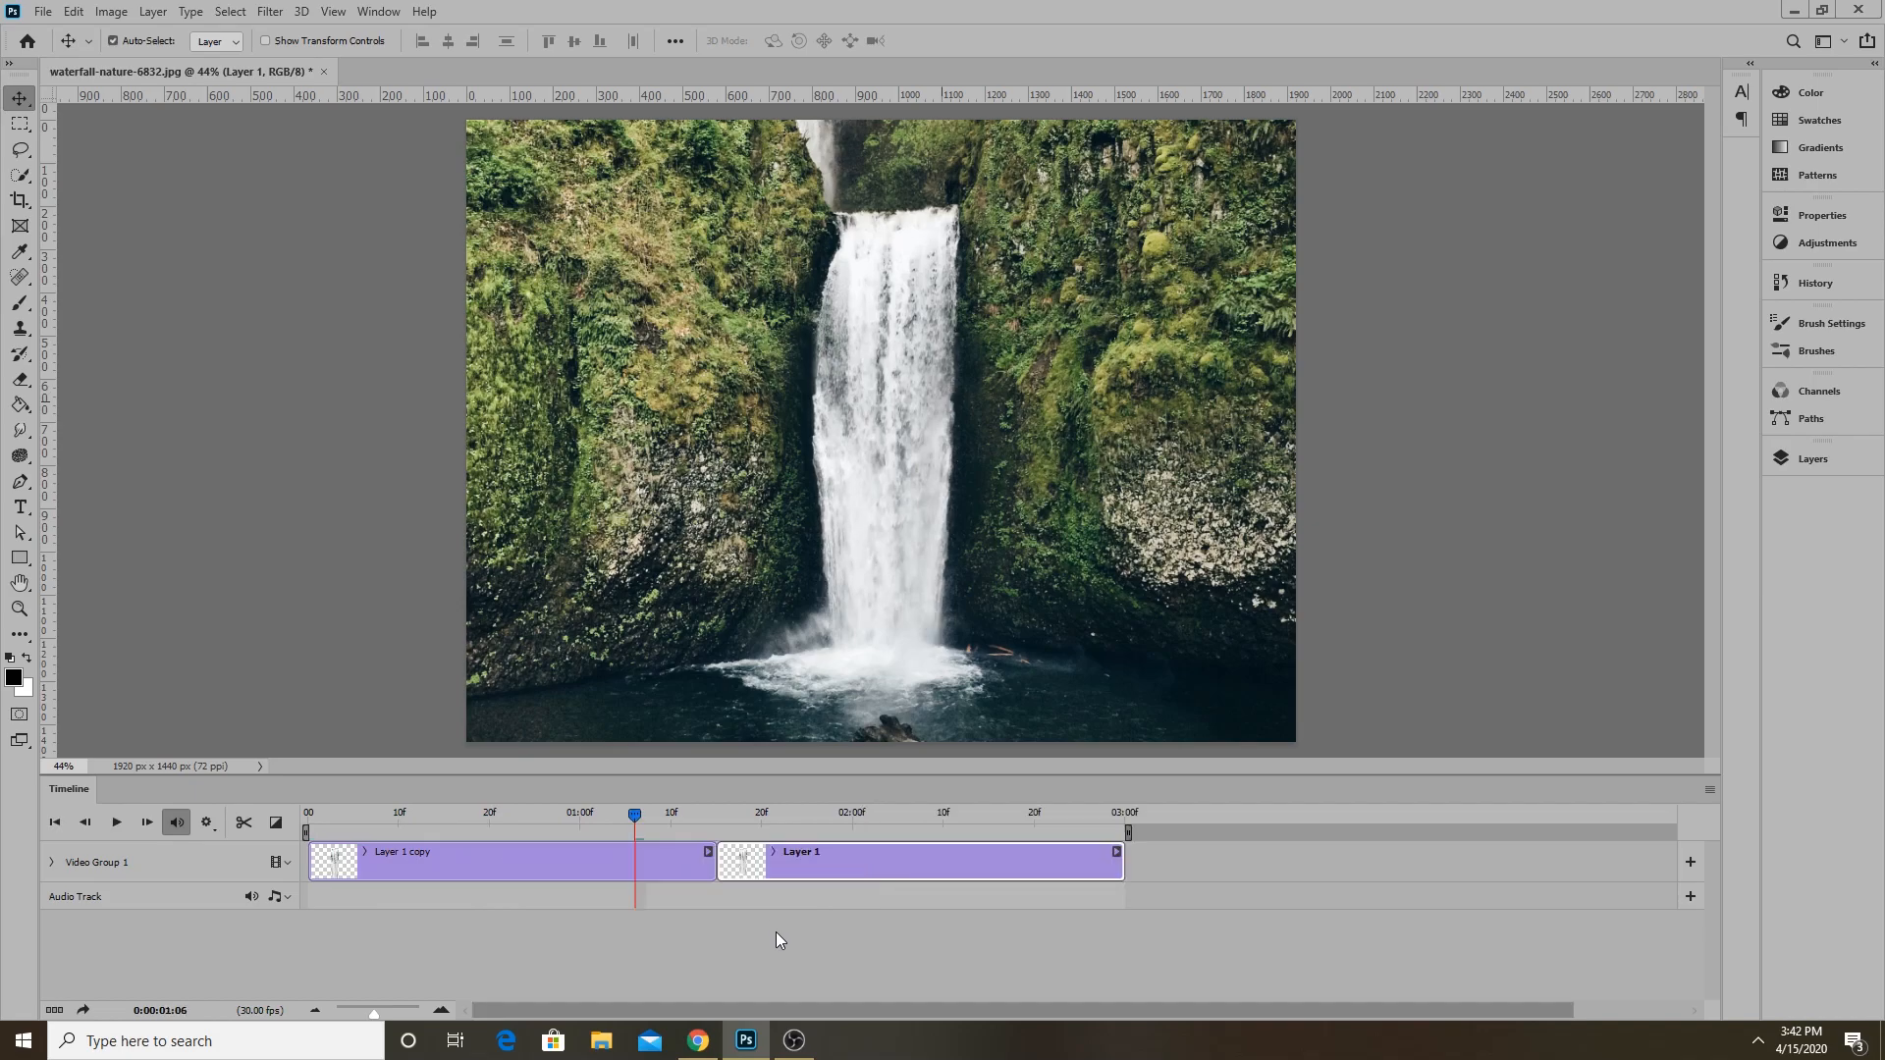
pyautogui.hotkey('ctrl', 'z')
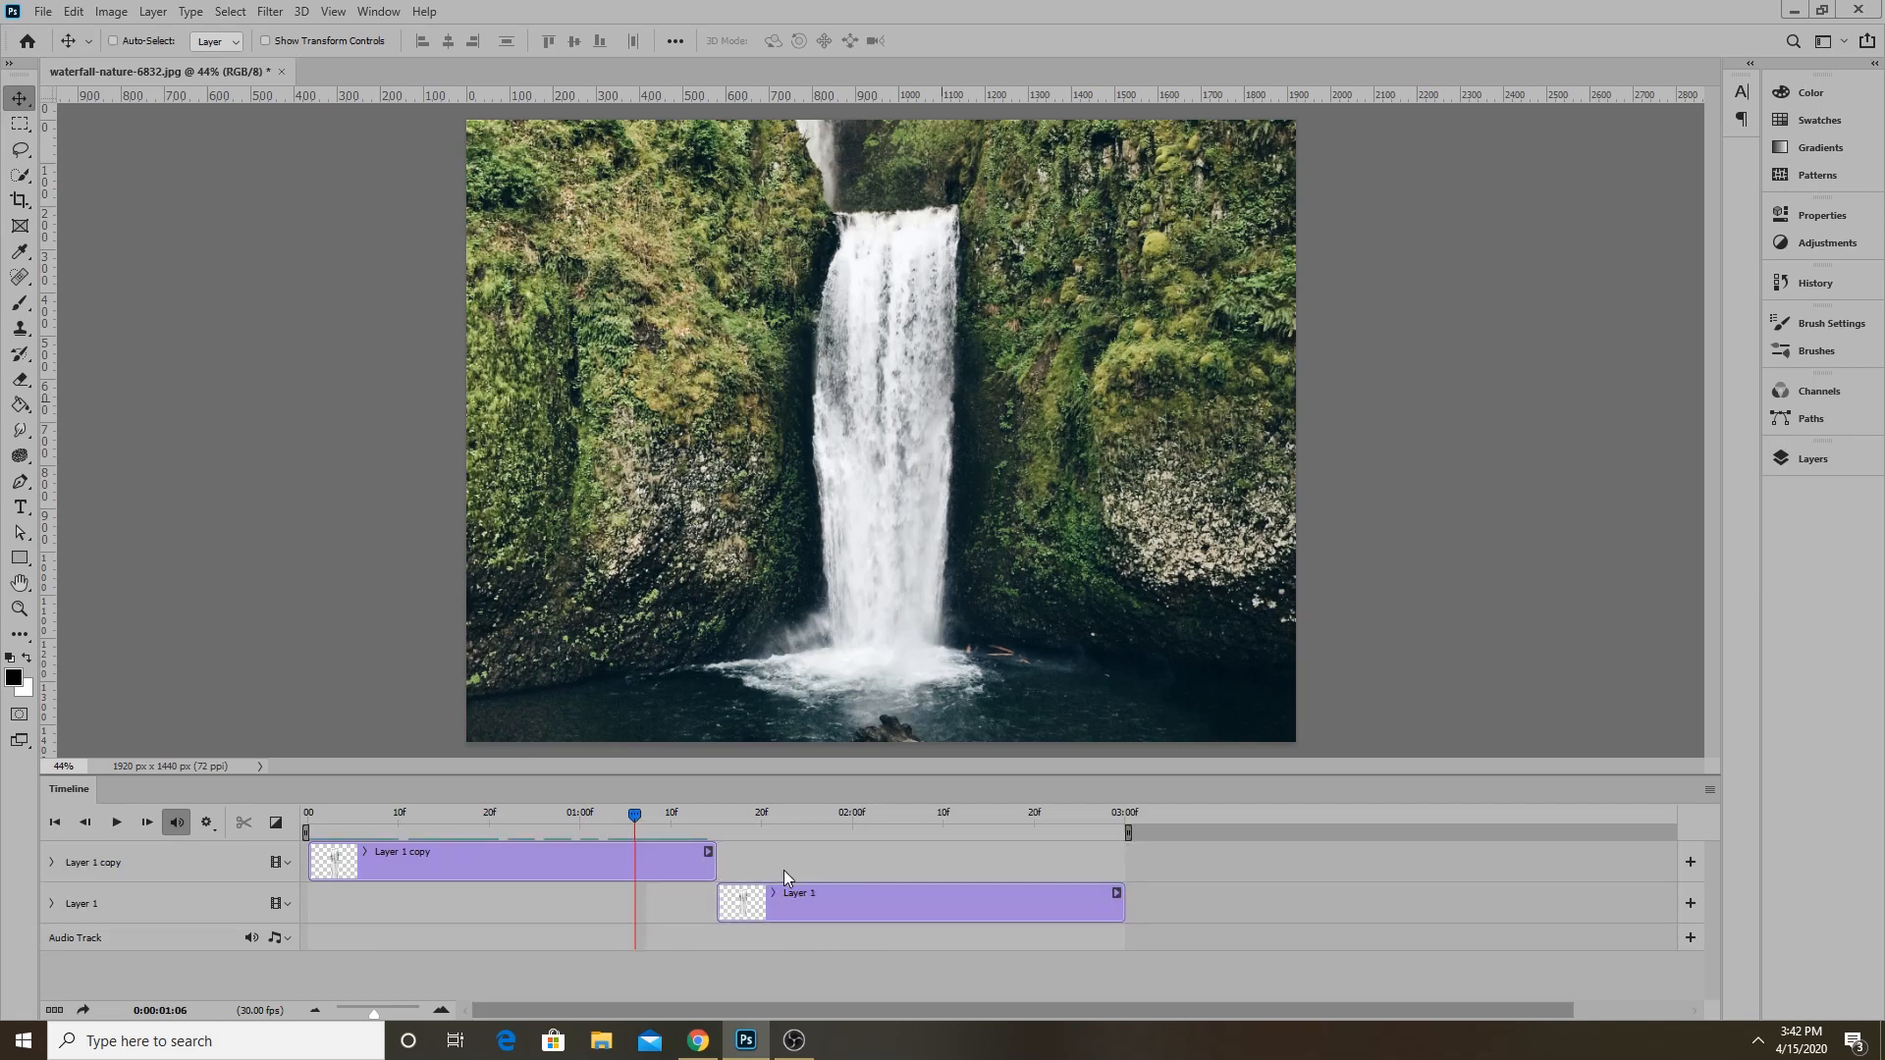
# Start the Layer 1 clip at 0:00:00:23, overlapping the Layer 1 copy clip, and add an opacity keyframe to Layer 1 copy there.
pyautogui.click(715, 878)
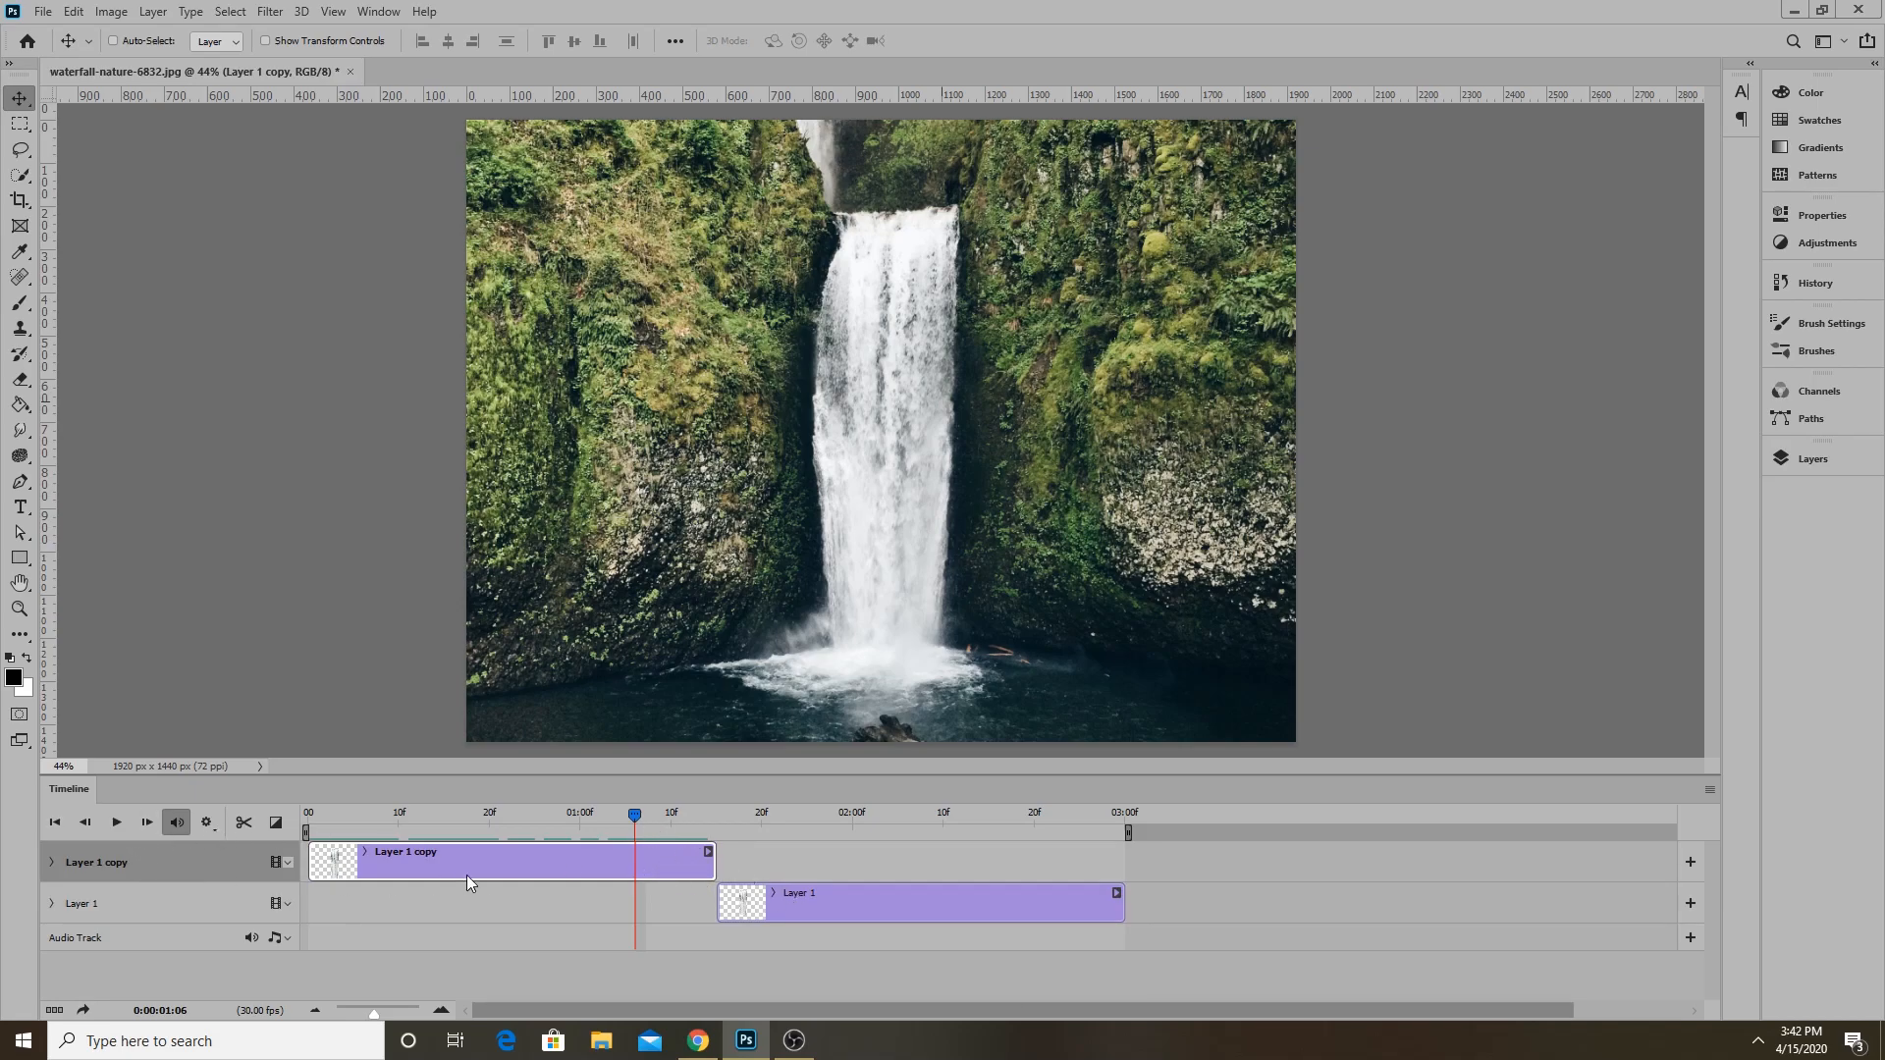
pyautogui.click(52, 862)
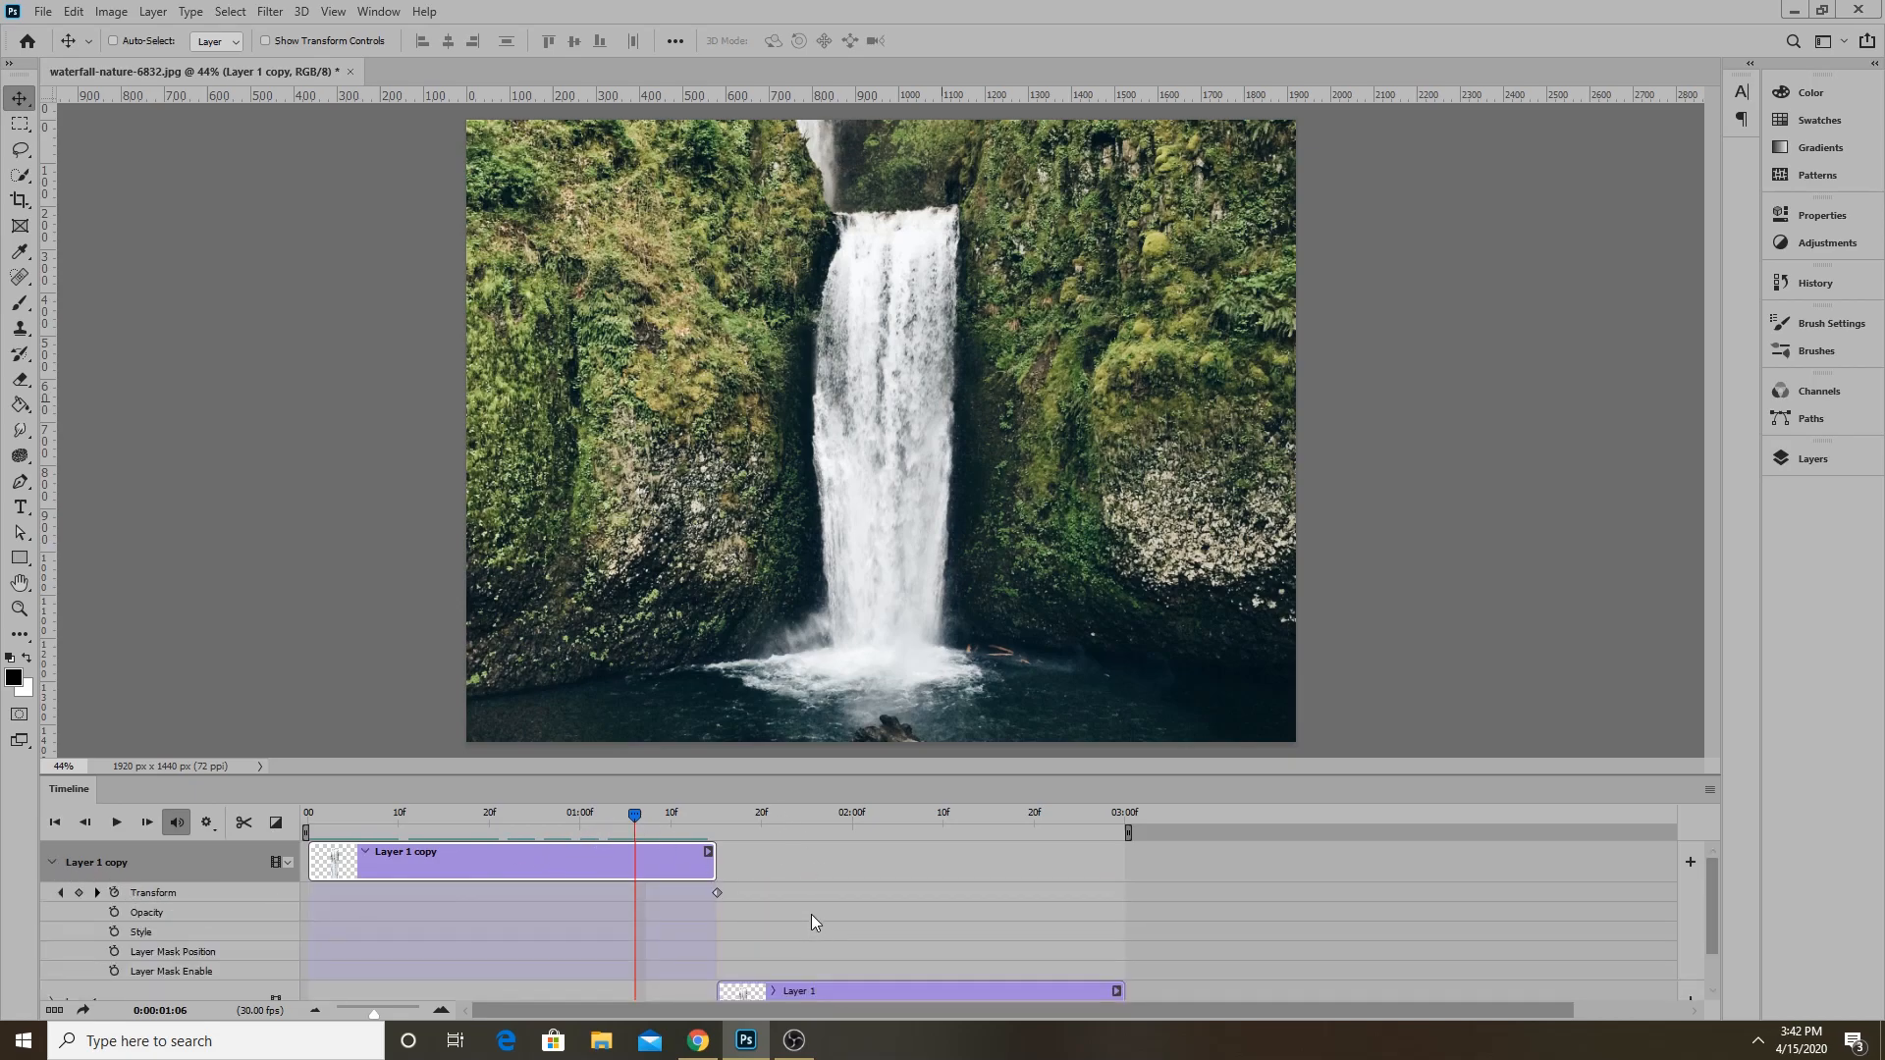
pyautogui.moveTo(844, 993); pyautogui.dragTo(645, 994)
pyautogui.moveTo(643, 831); pyautogui.dragTo(518, 839)
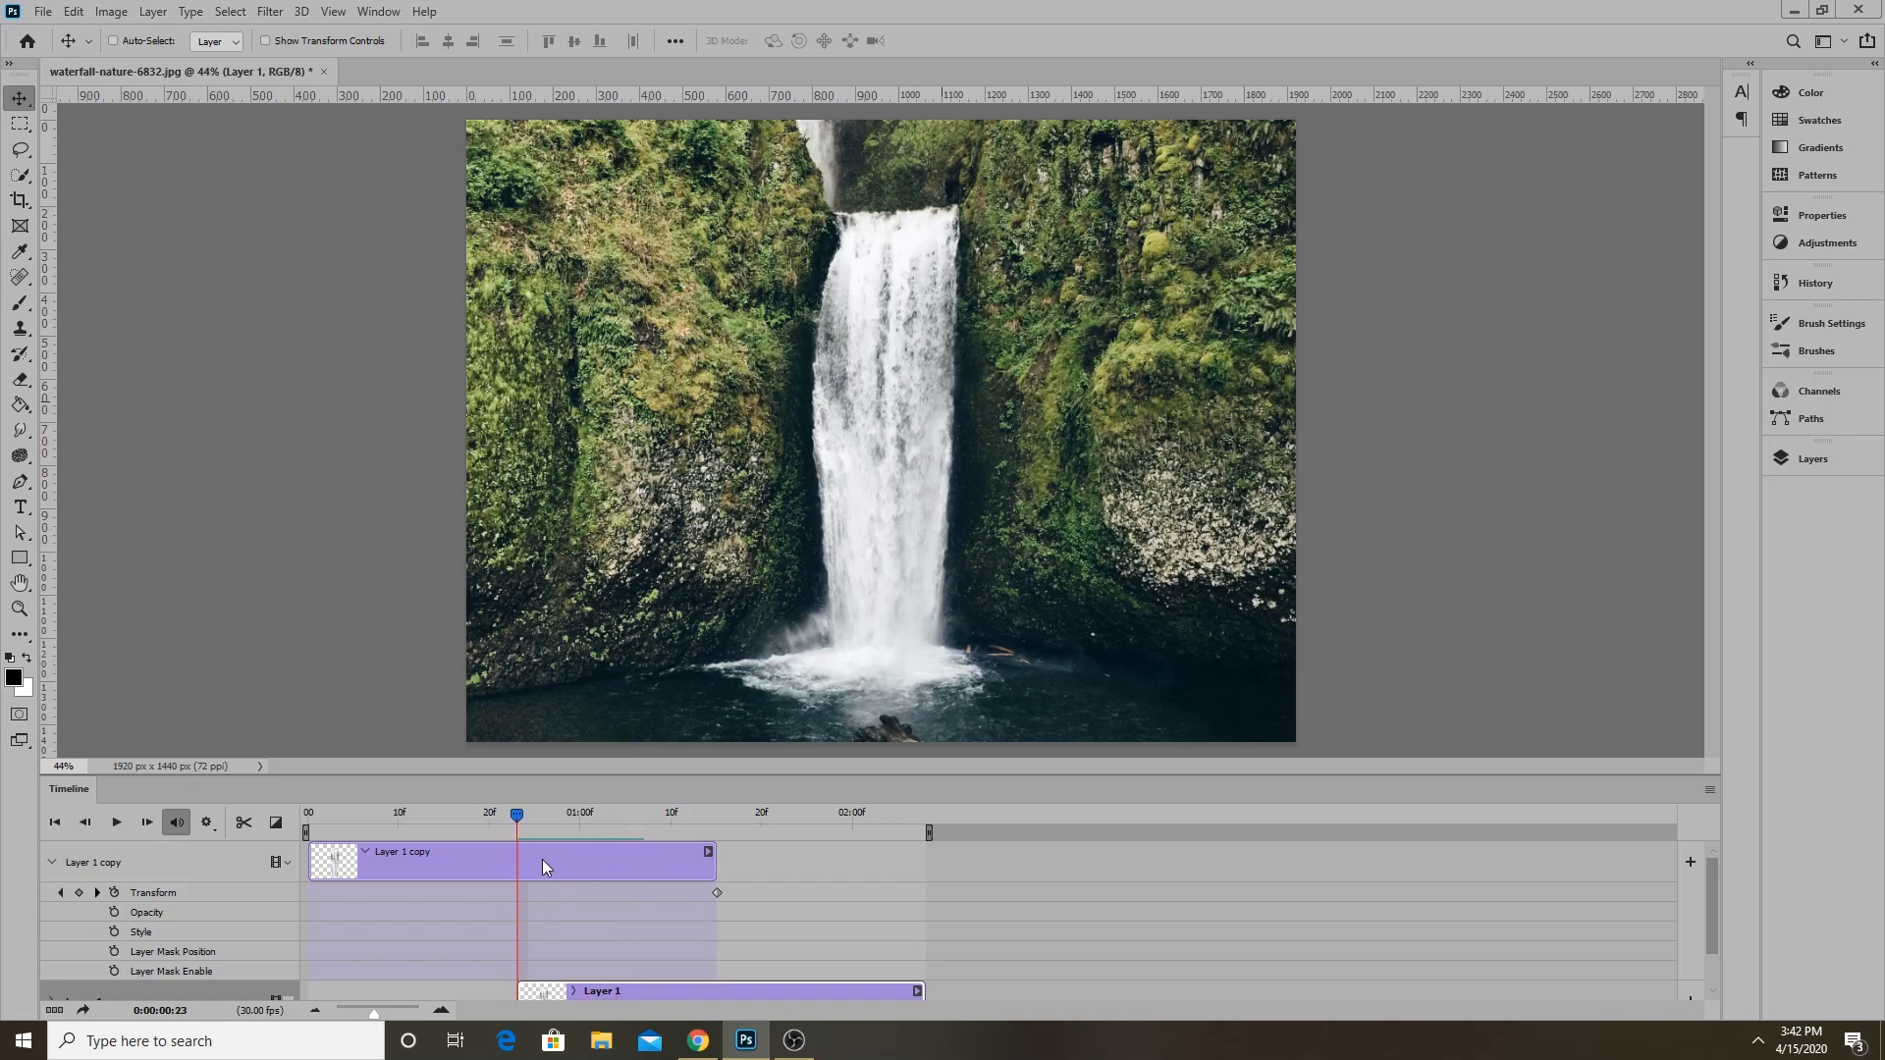
pyautogui.click(489, 871)
pyautogui.click(114, 912)
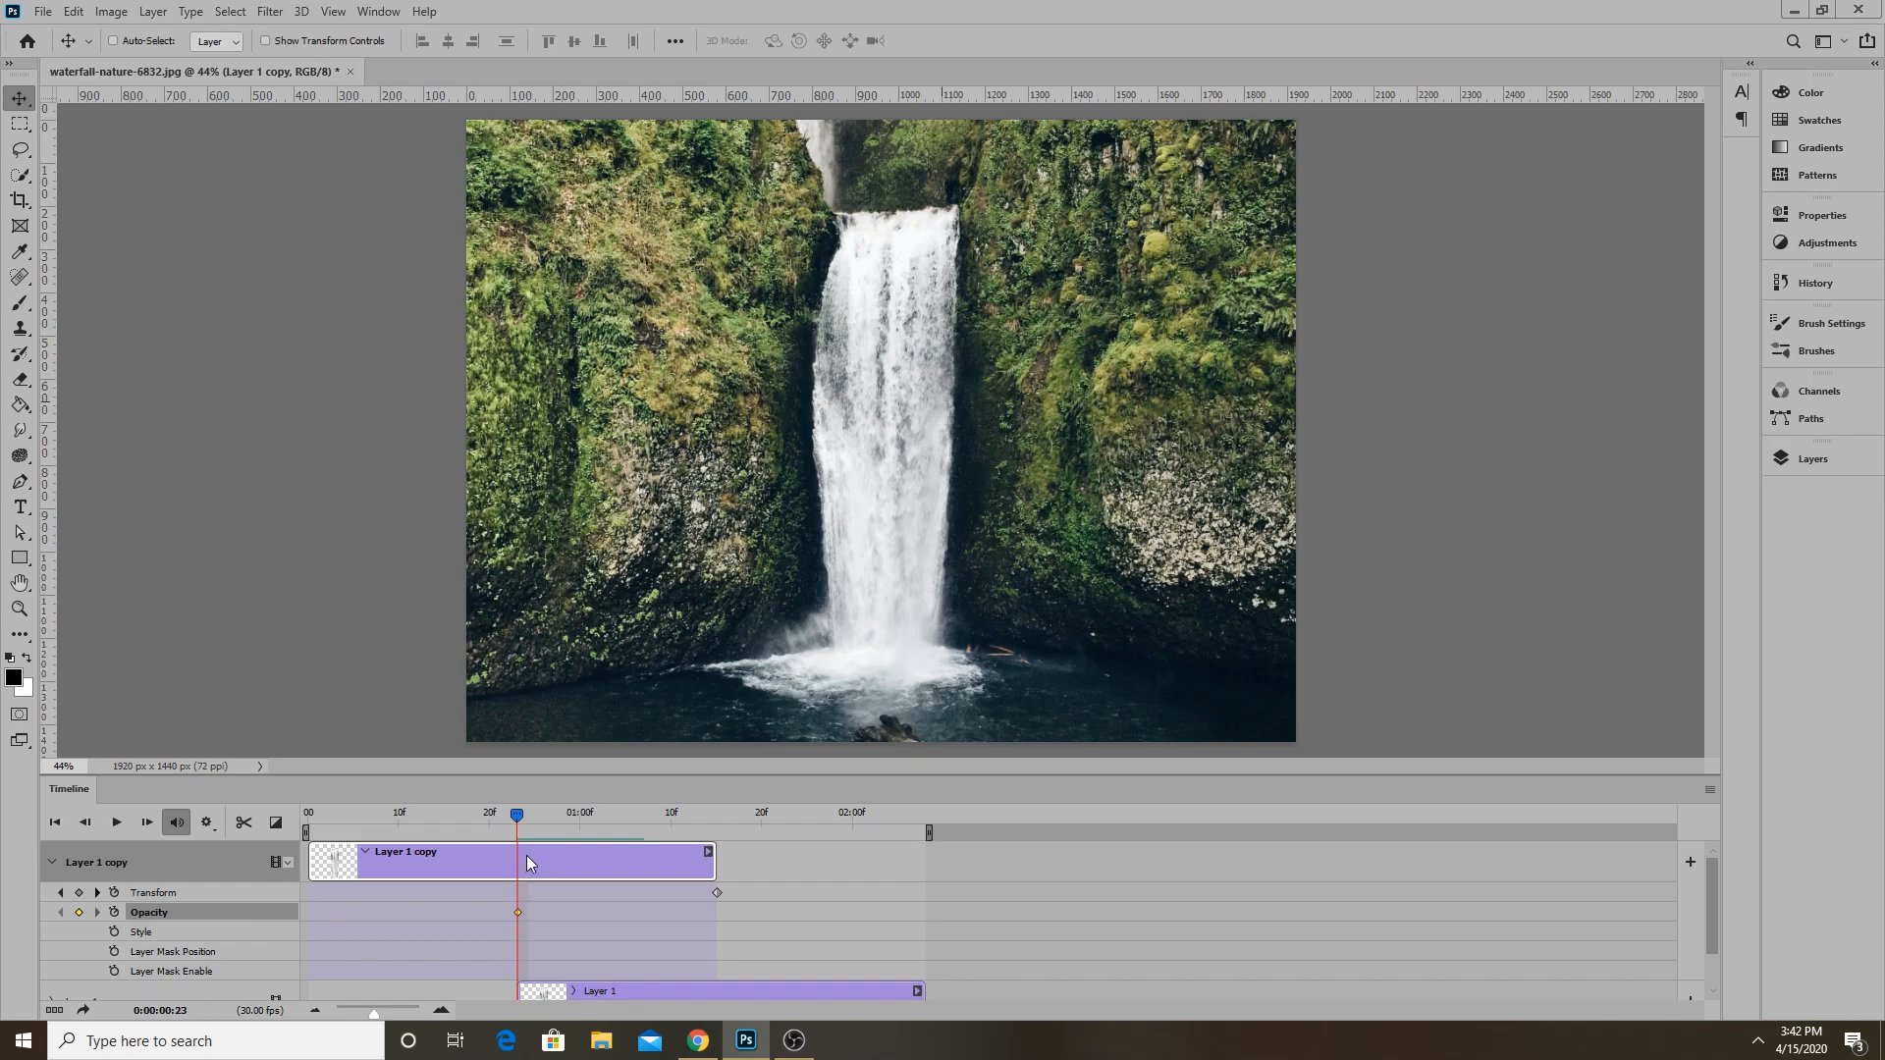
# Set Layer 1 copy's opacity to 0% at 0:00:01:14 and move that keyframe to the clip's end at 0:00:01:15.
pyautogui.click(581, 991)
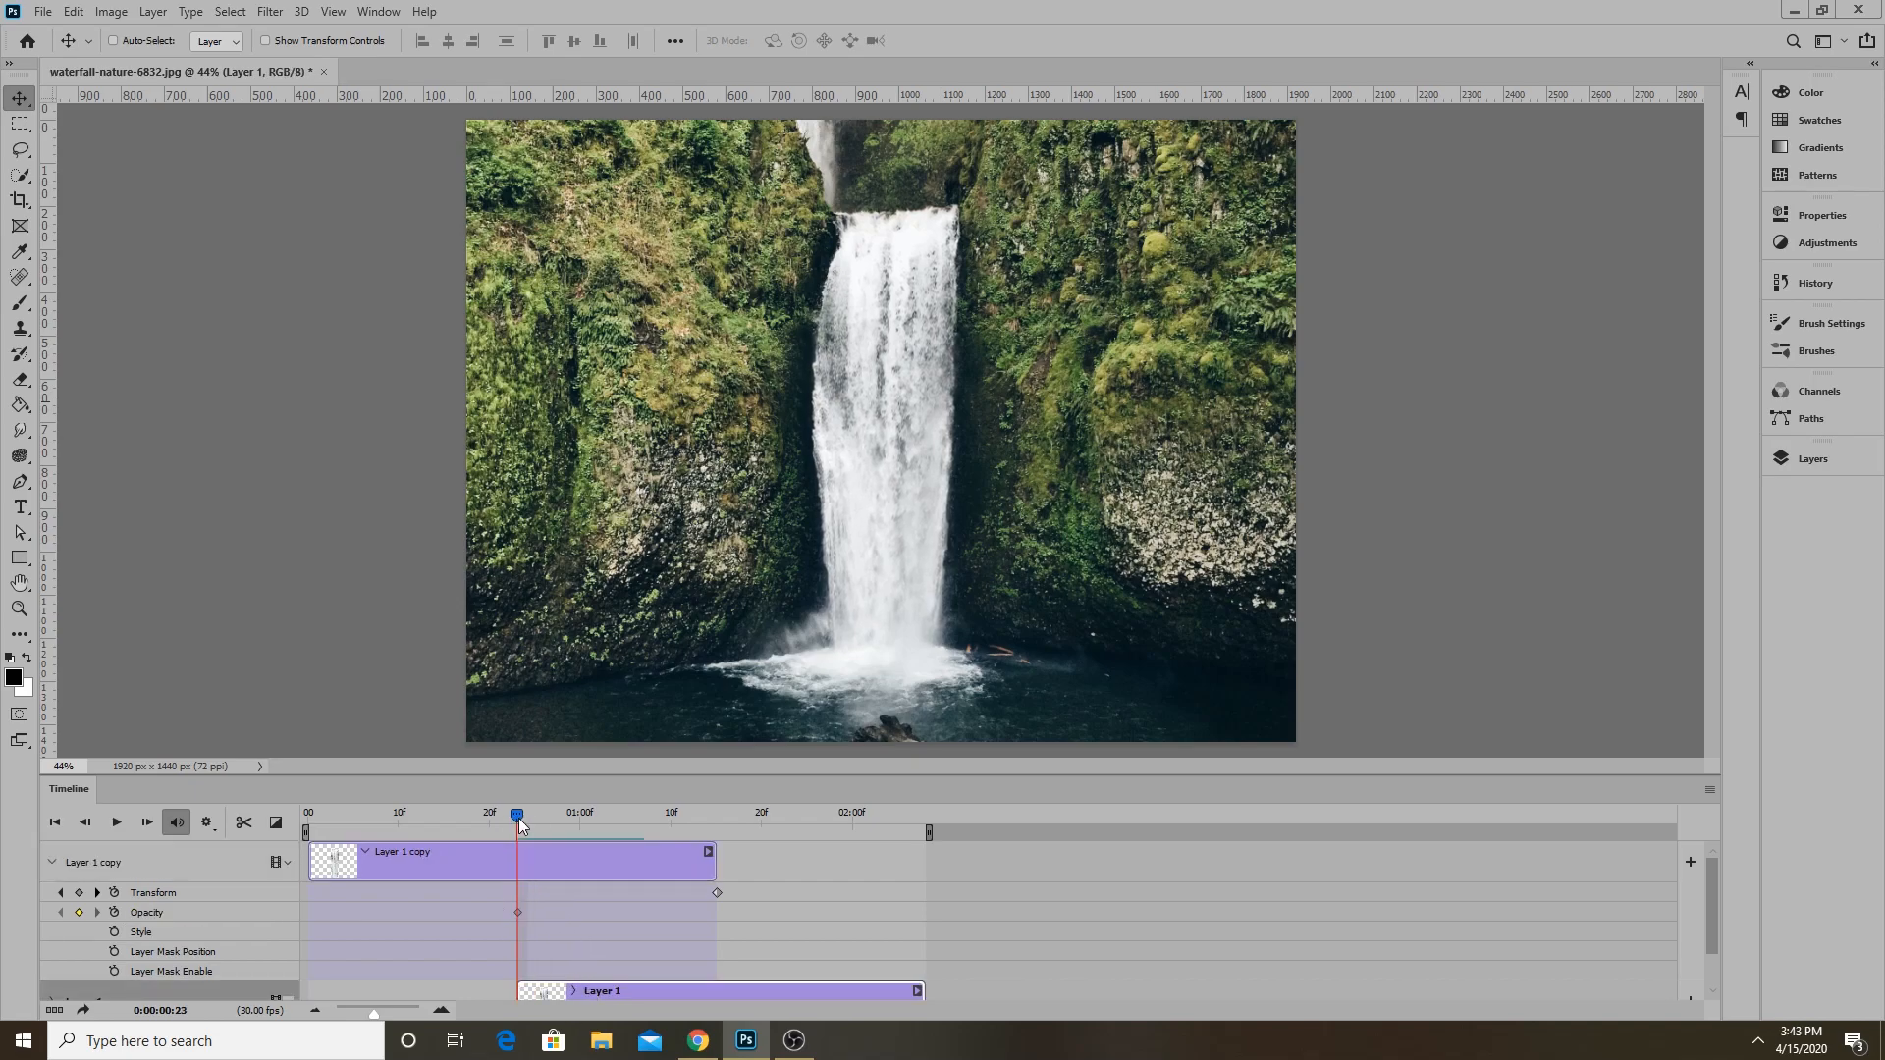
pyautogui.moveTo(518, 817); pyautogui.dragTo(716, 814)
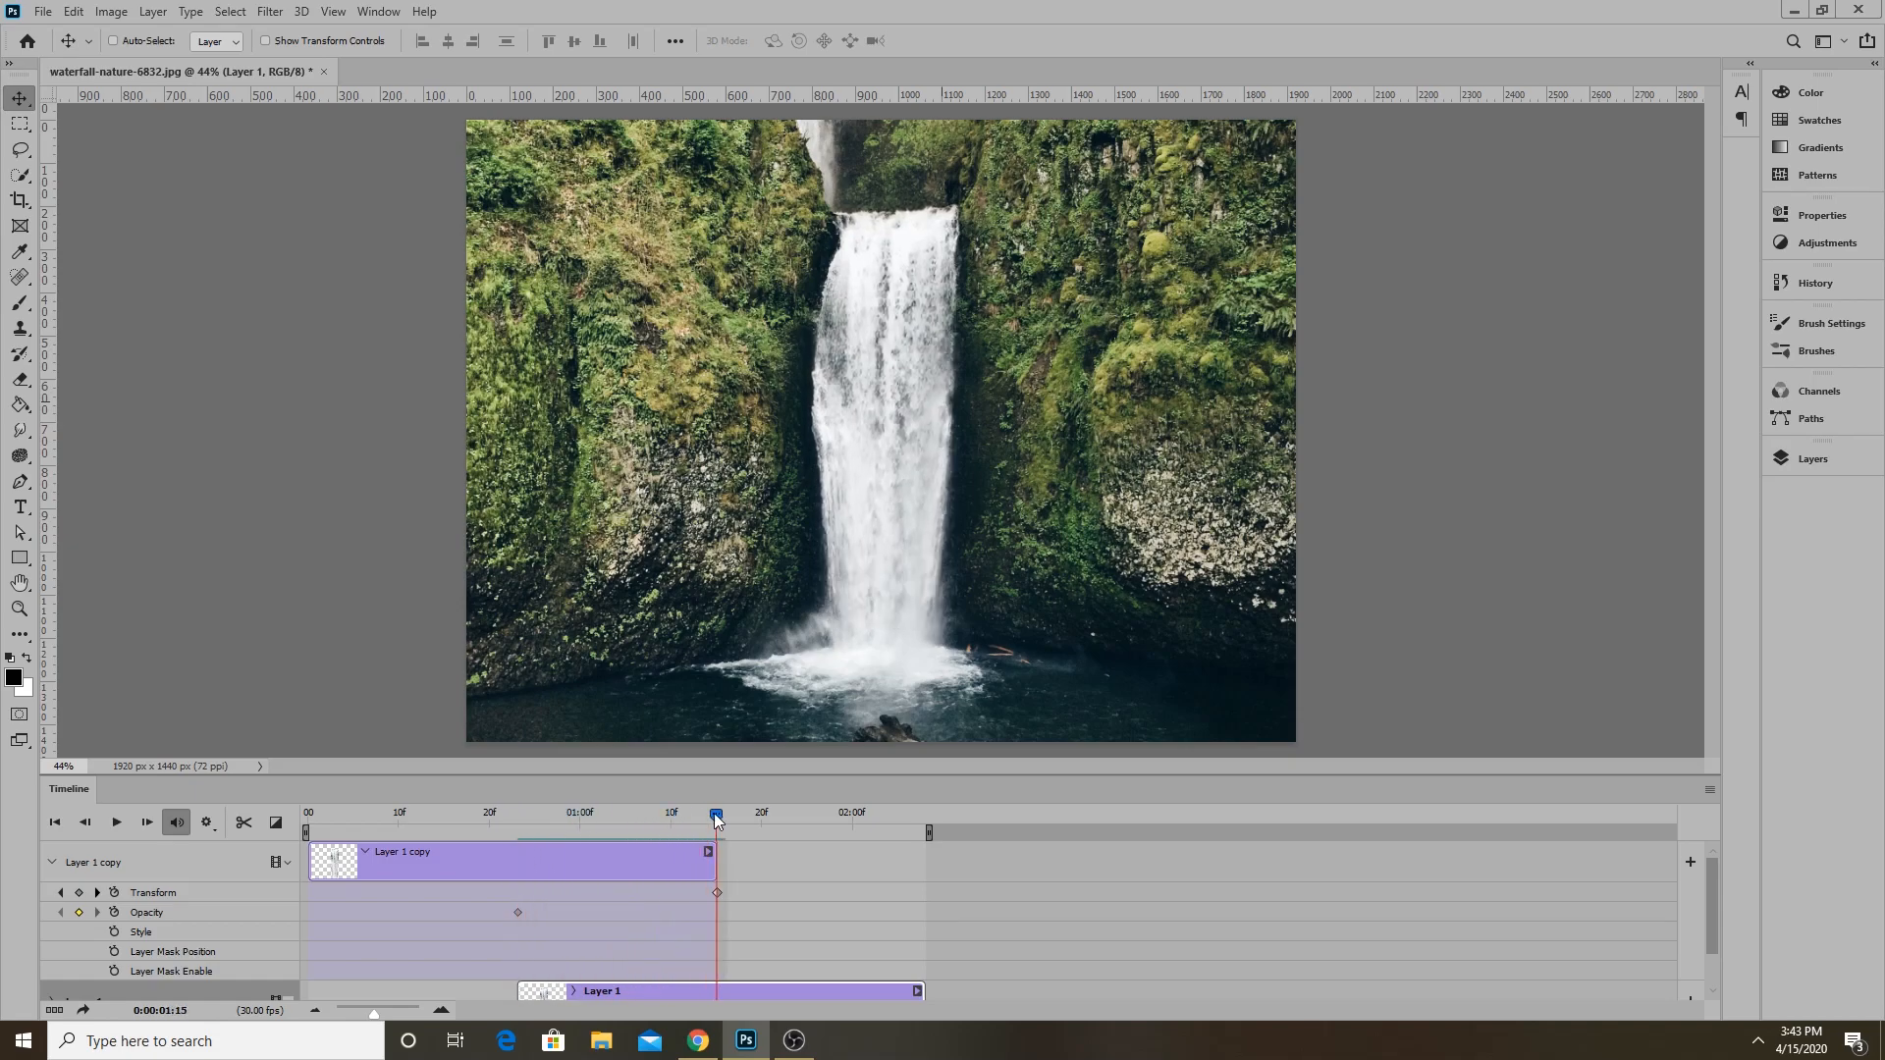
pyautogui.click(663, 873)
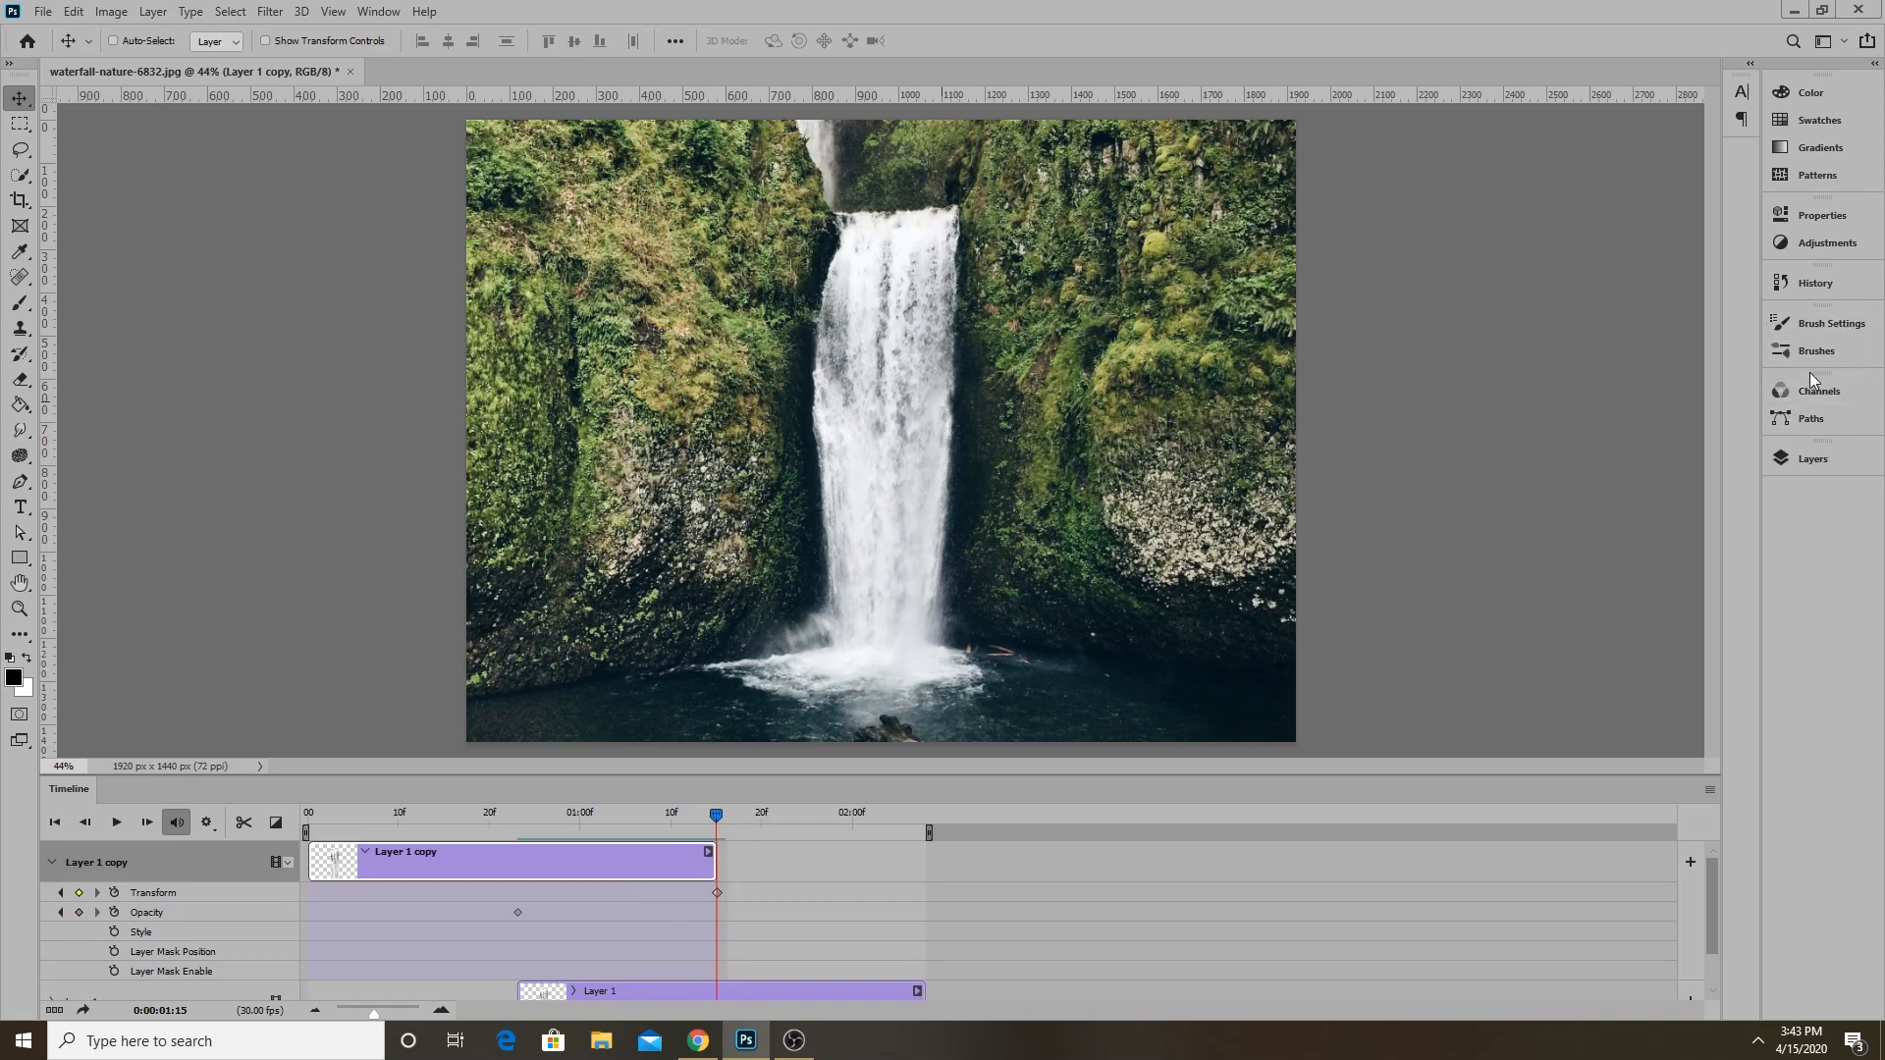
pyautogui.click(1829, 456)
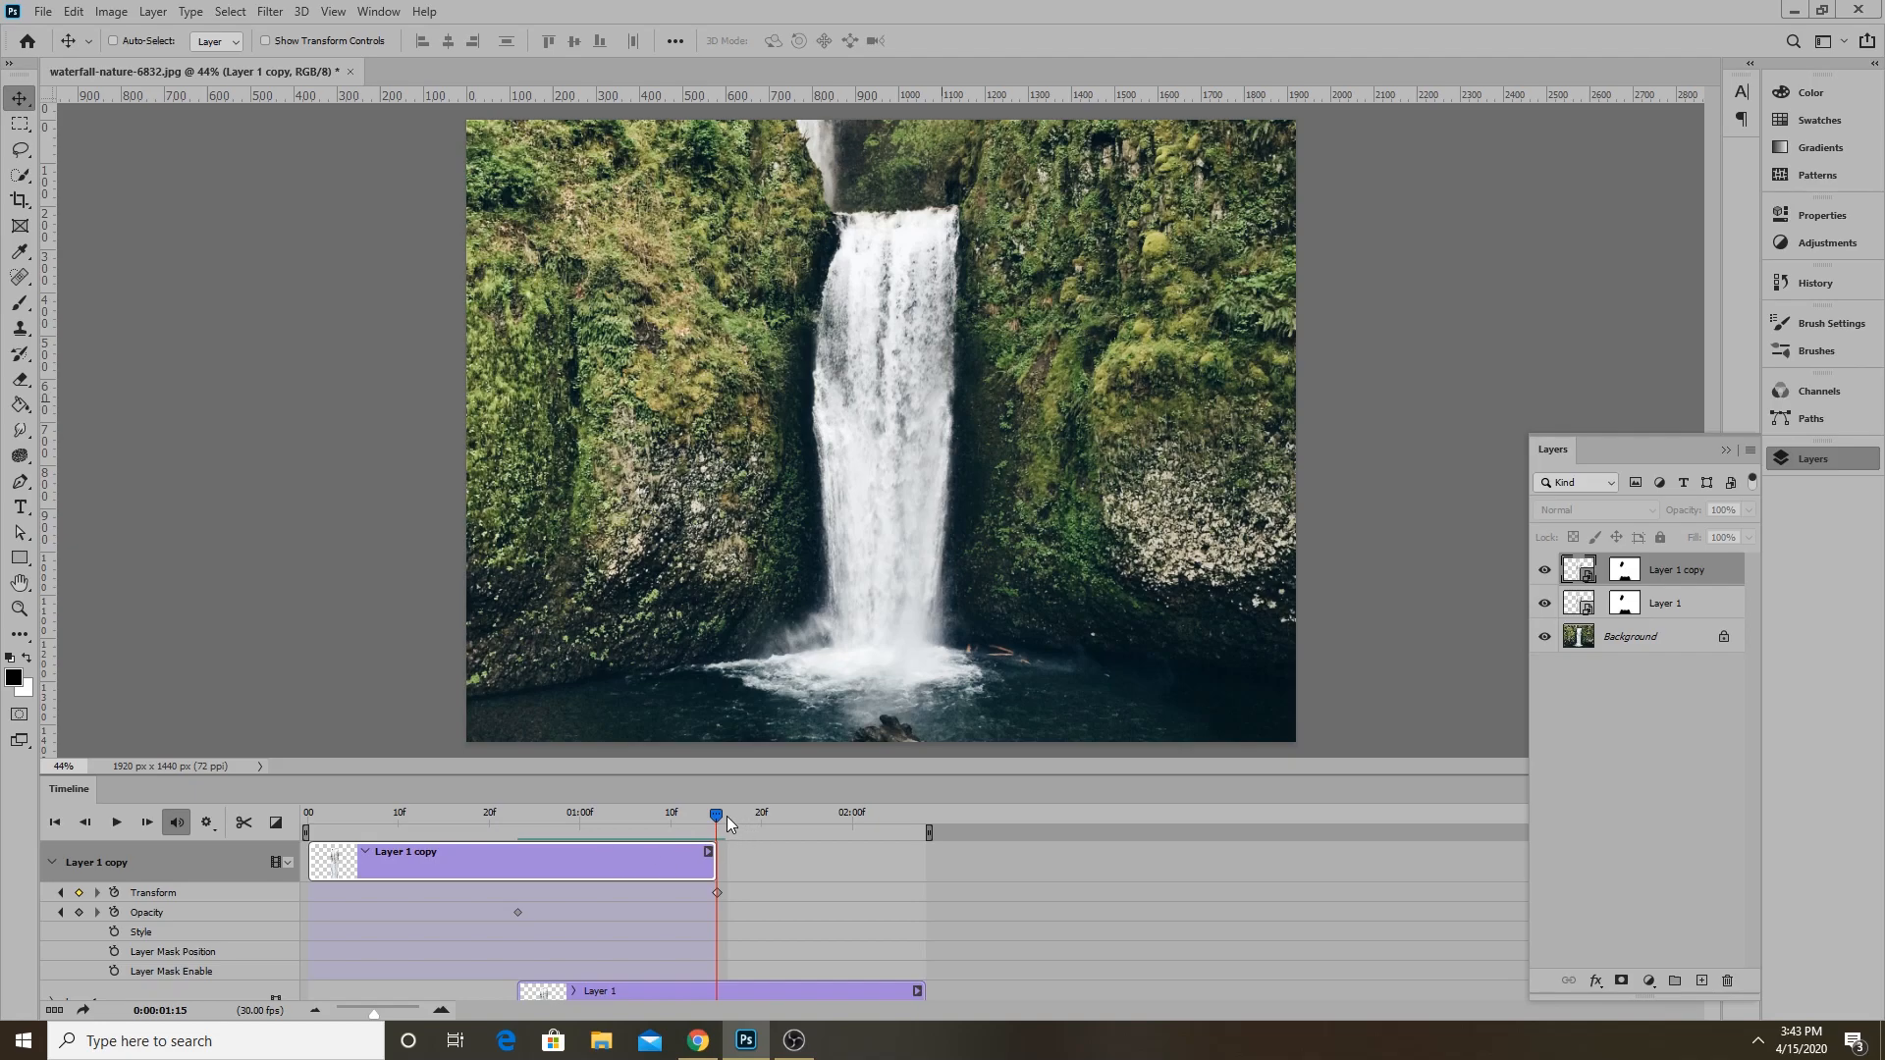
pyautogui.moveTo(714, 817); pyautogui.dragTo(707, 816)
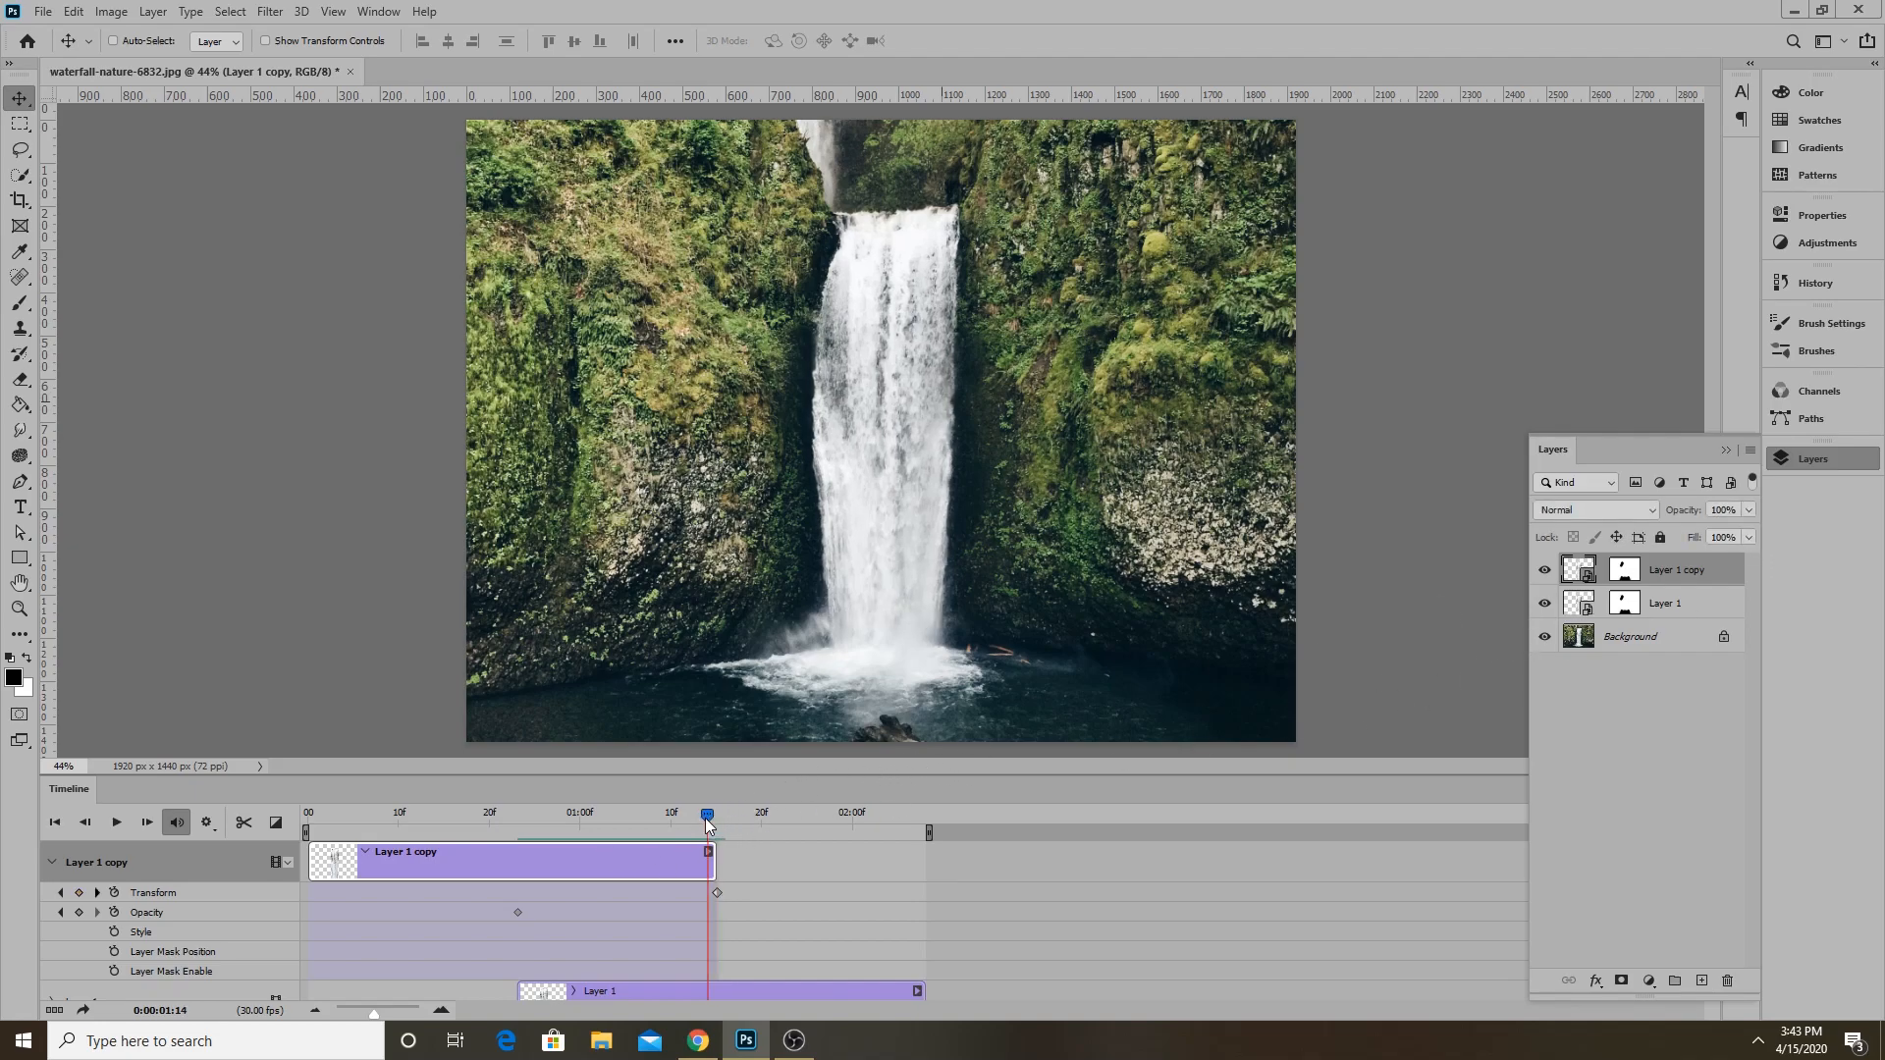
pyautogui.moveTo(713, 826); pyautogui.dragTo(718, 819)
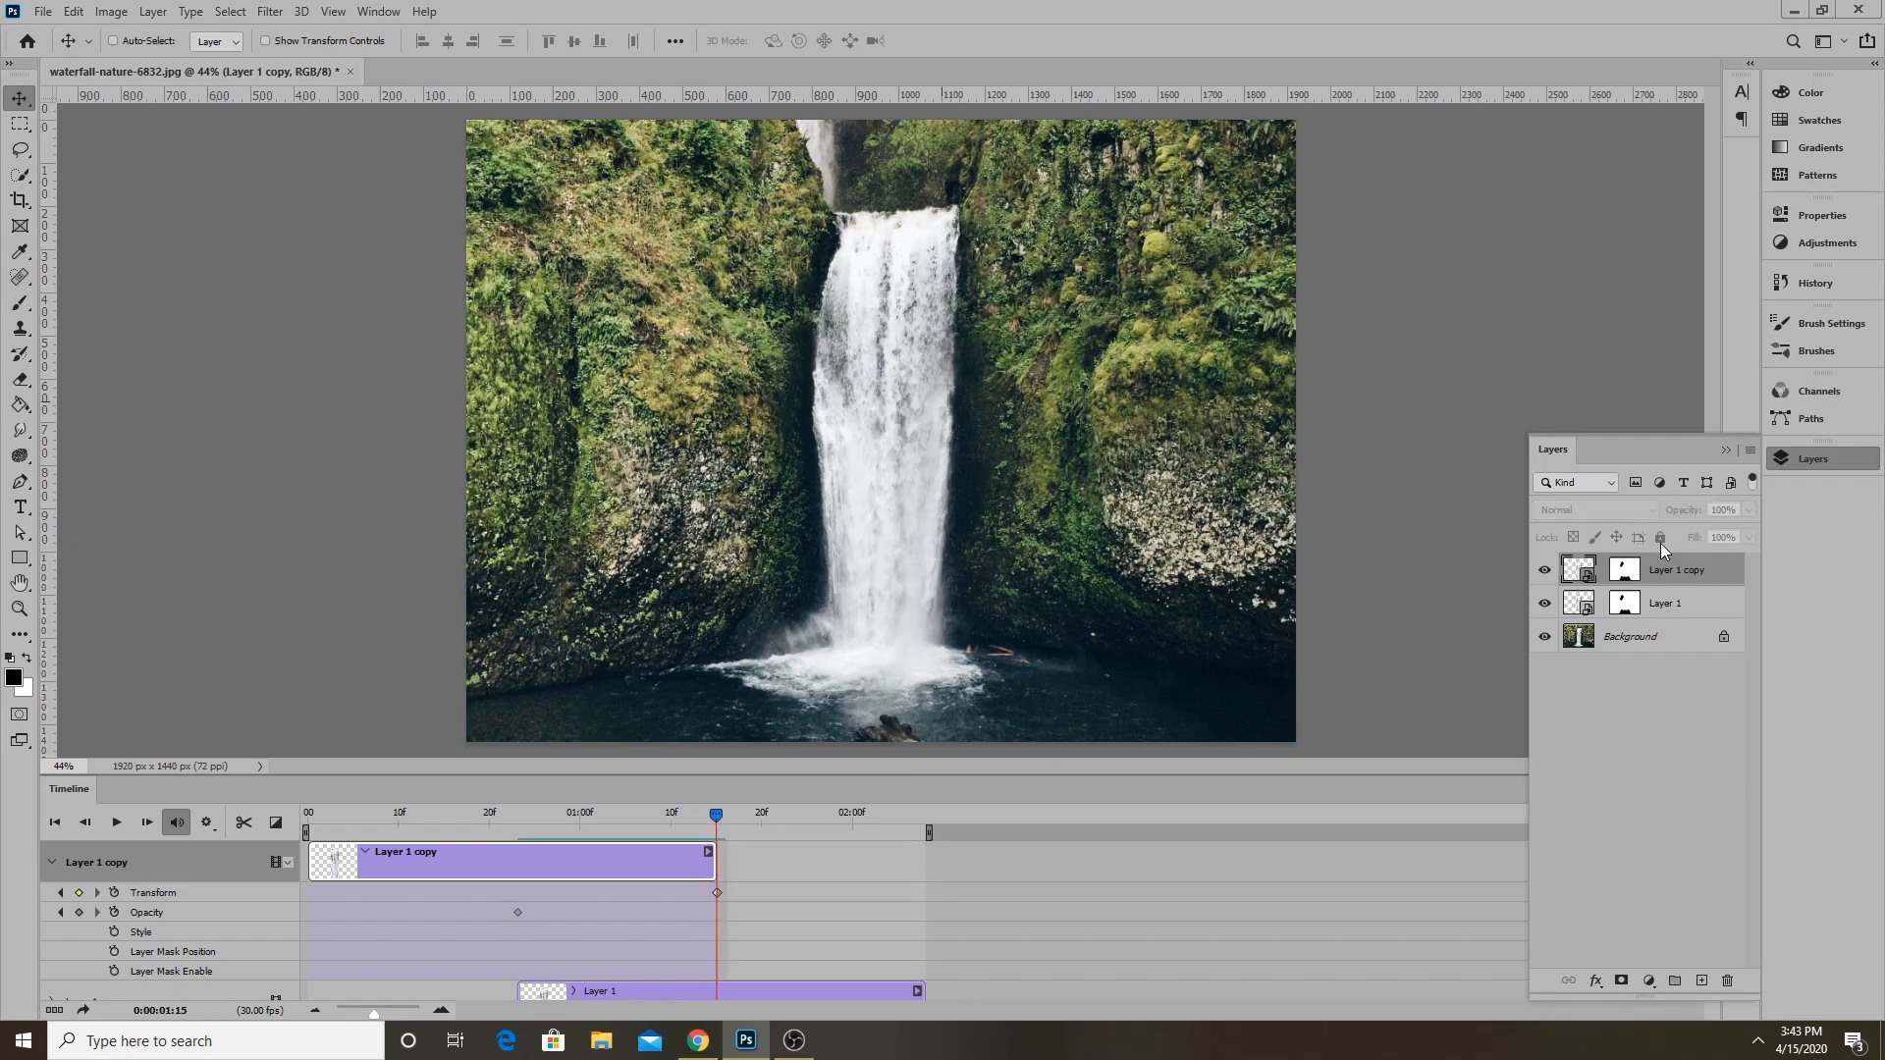
pyautogui.moveTo(717, 822); pyautogui.dragTo(708, 822)
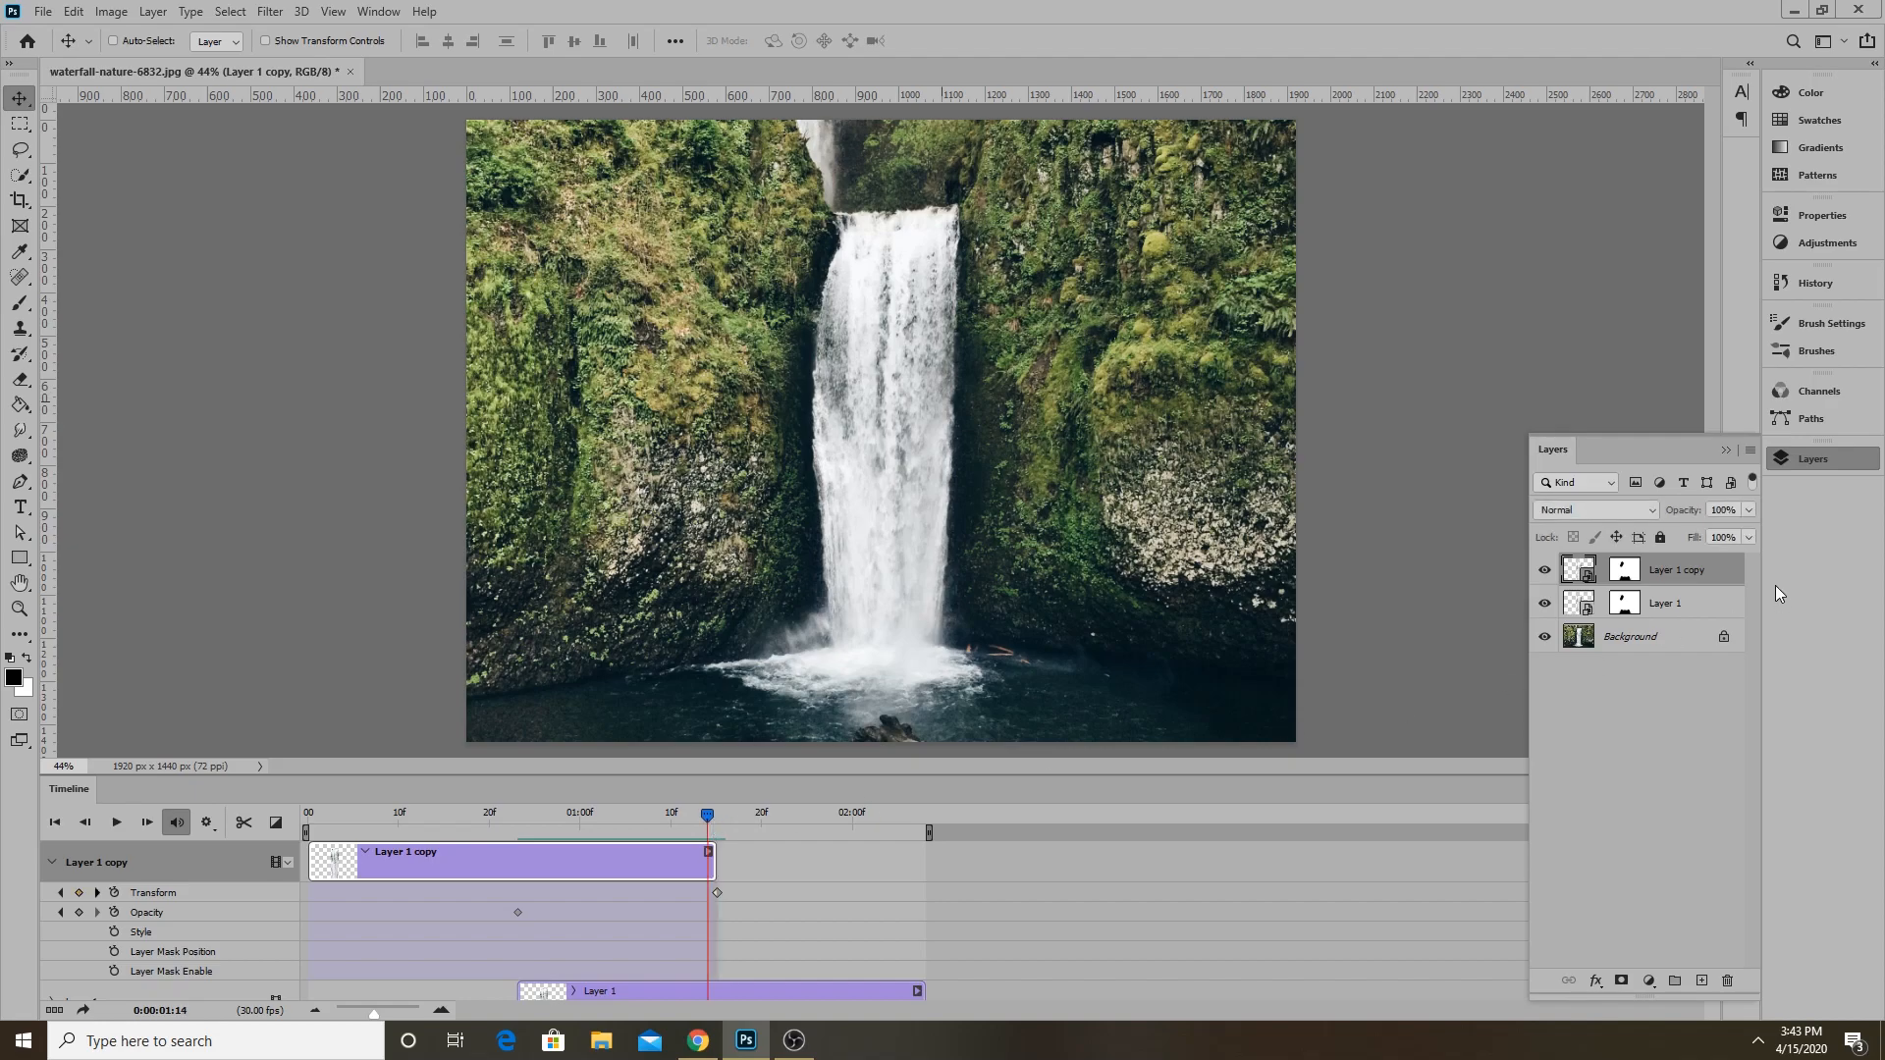
pyautogui.click(1749, 511)
pyautogui.moveTo(1741, 532); pyautogui.dragTo(1449, 549)
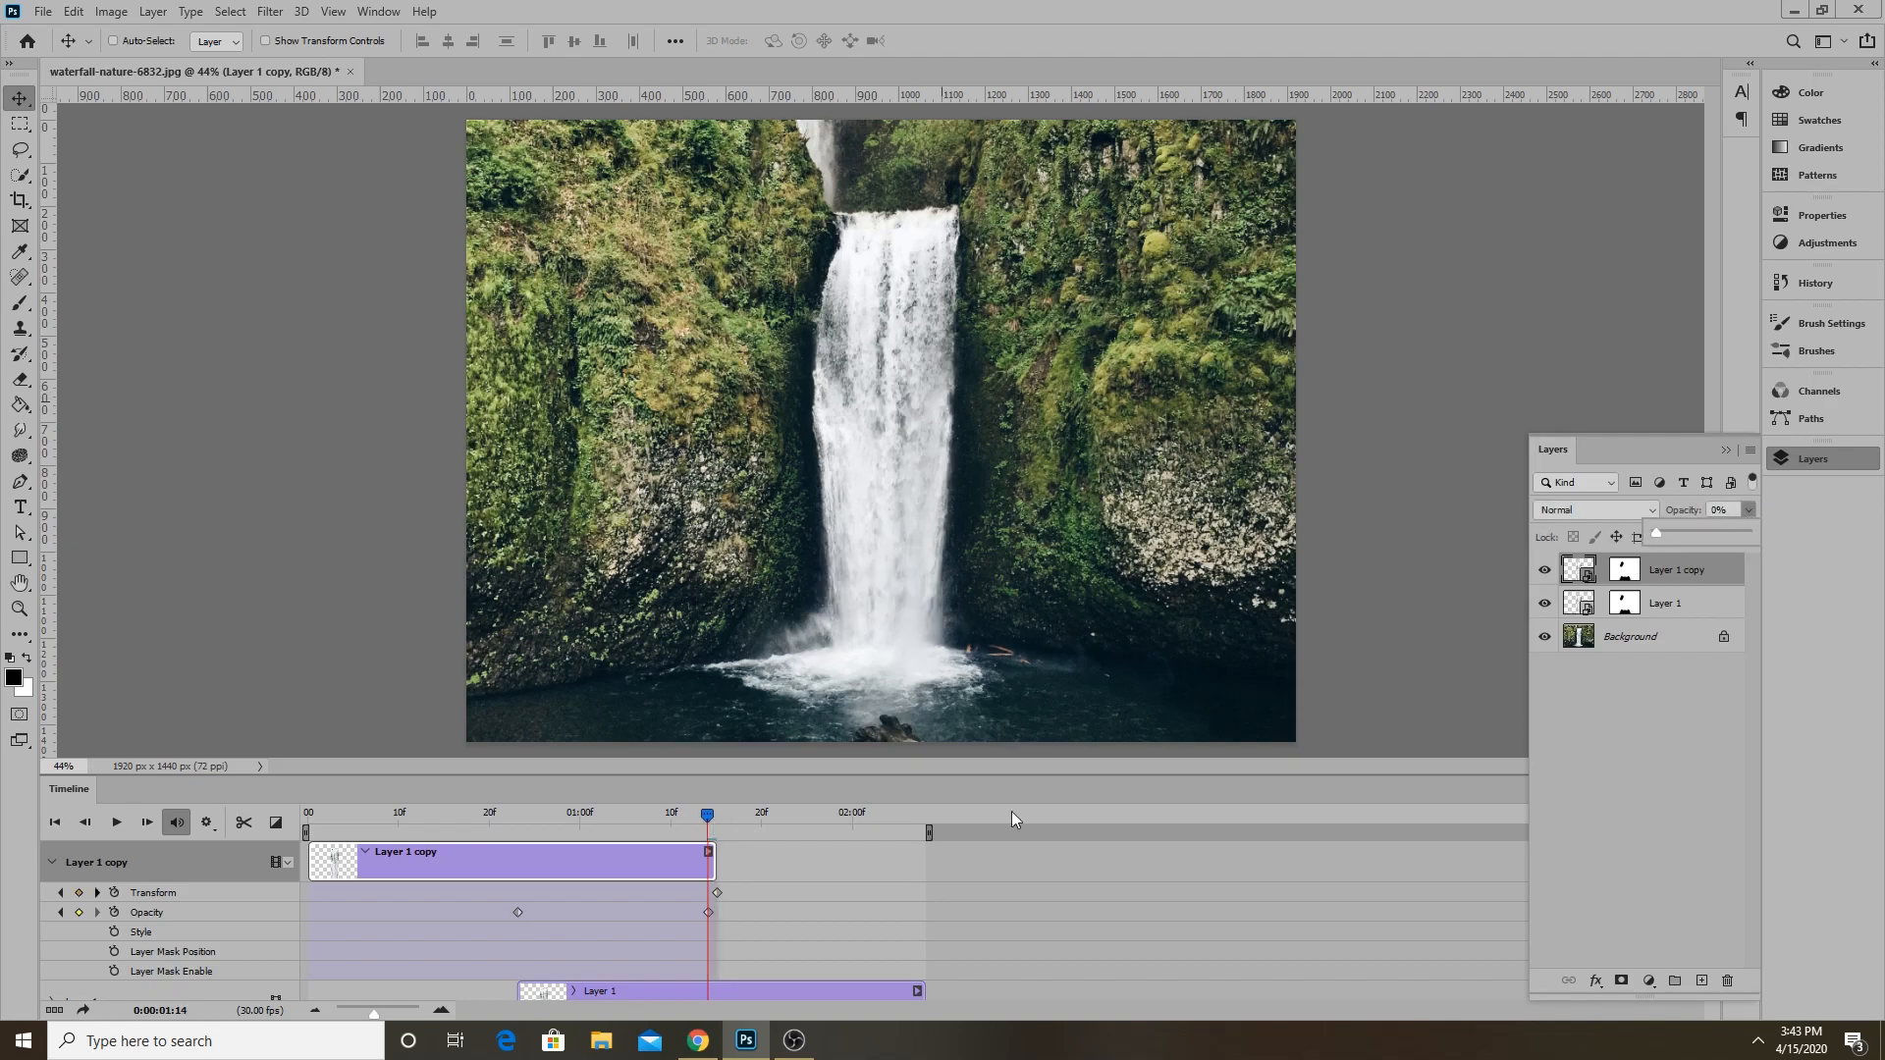
pyautogui.moveTo(709, 822); pyautogui.dragTo(717, 821)
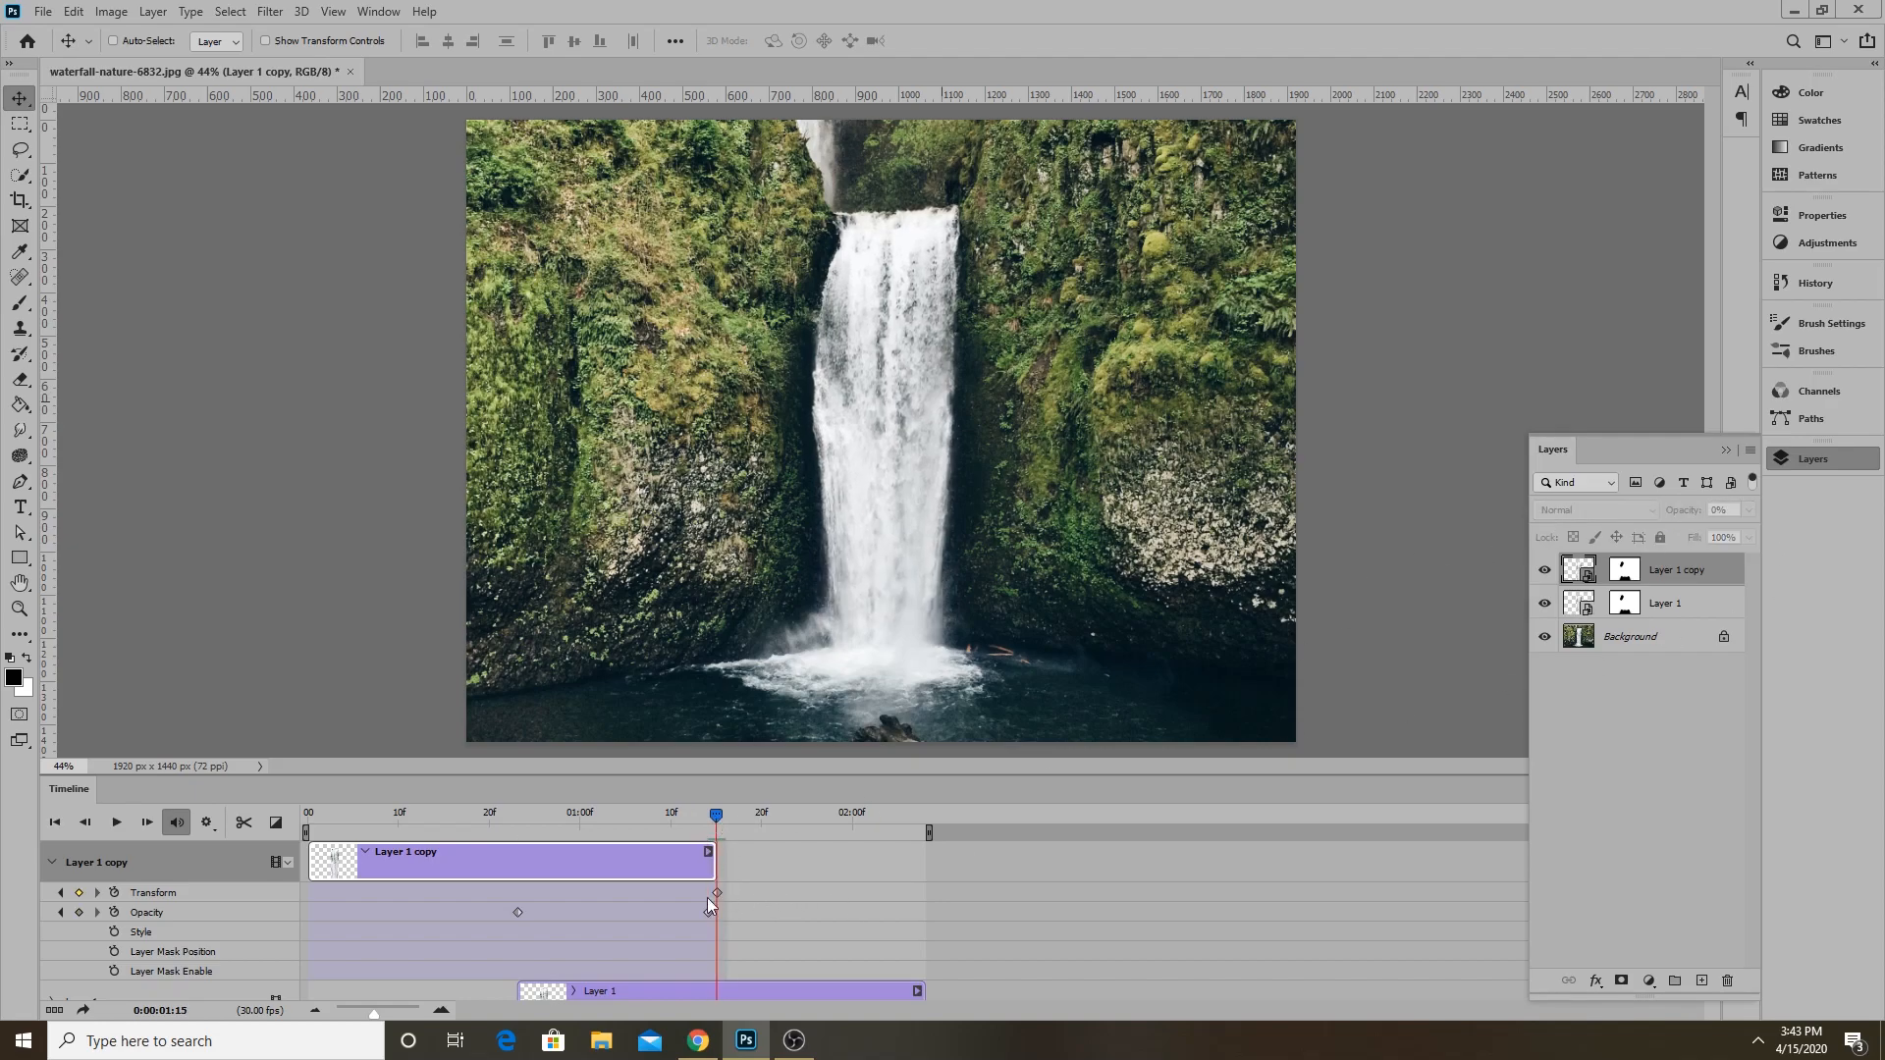
pyautogui.moveTo(710, 915); pyautogui.dragTo(712, 915)
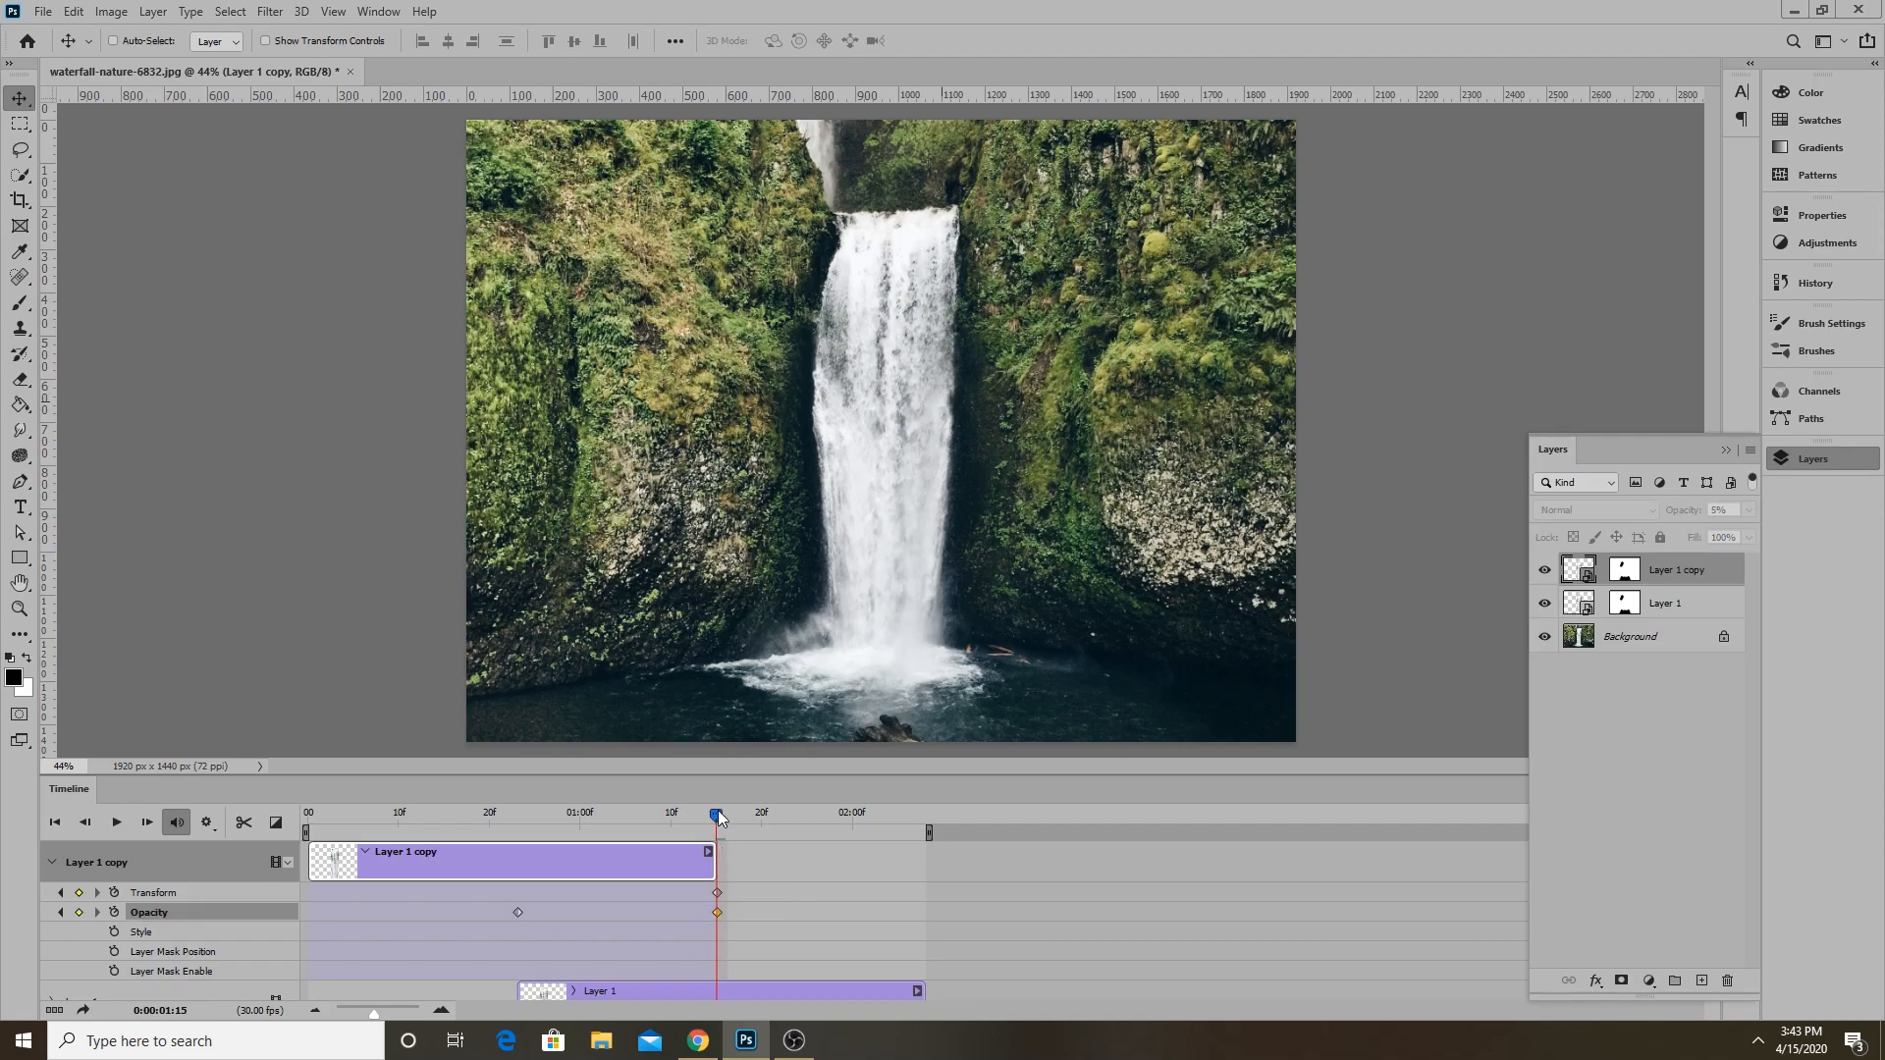
# Play the fade, and move the Layer 1 clip and Layer 1 copy's first opacity keyframe to 0:00:00:00.
pyautogui.press('space')
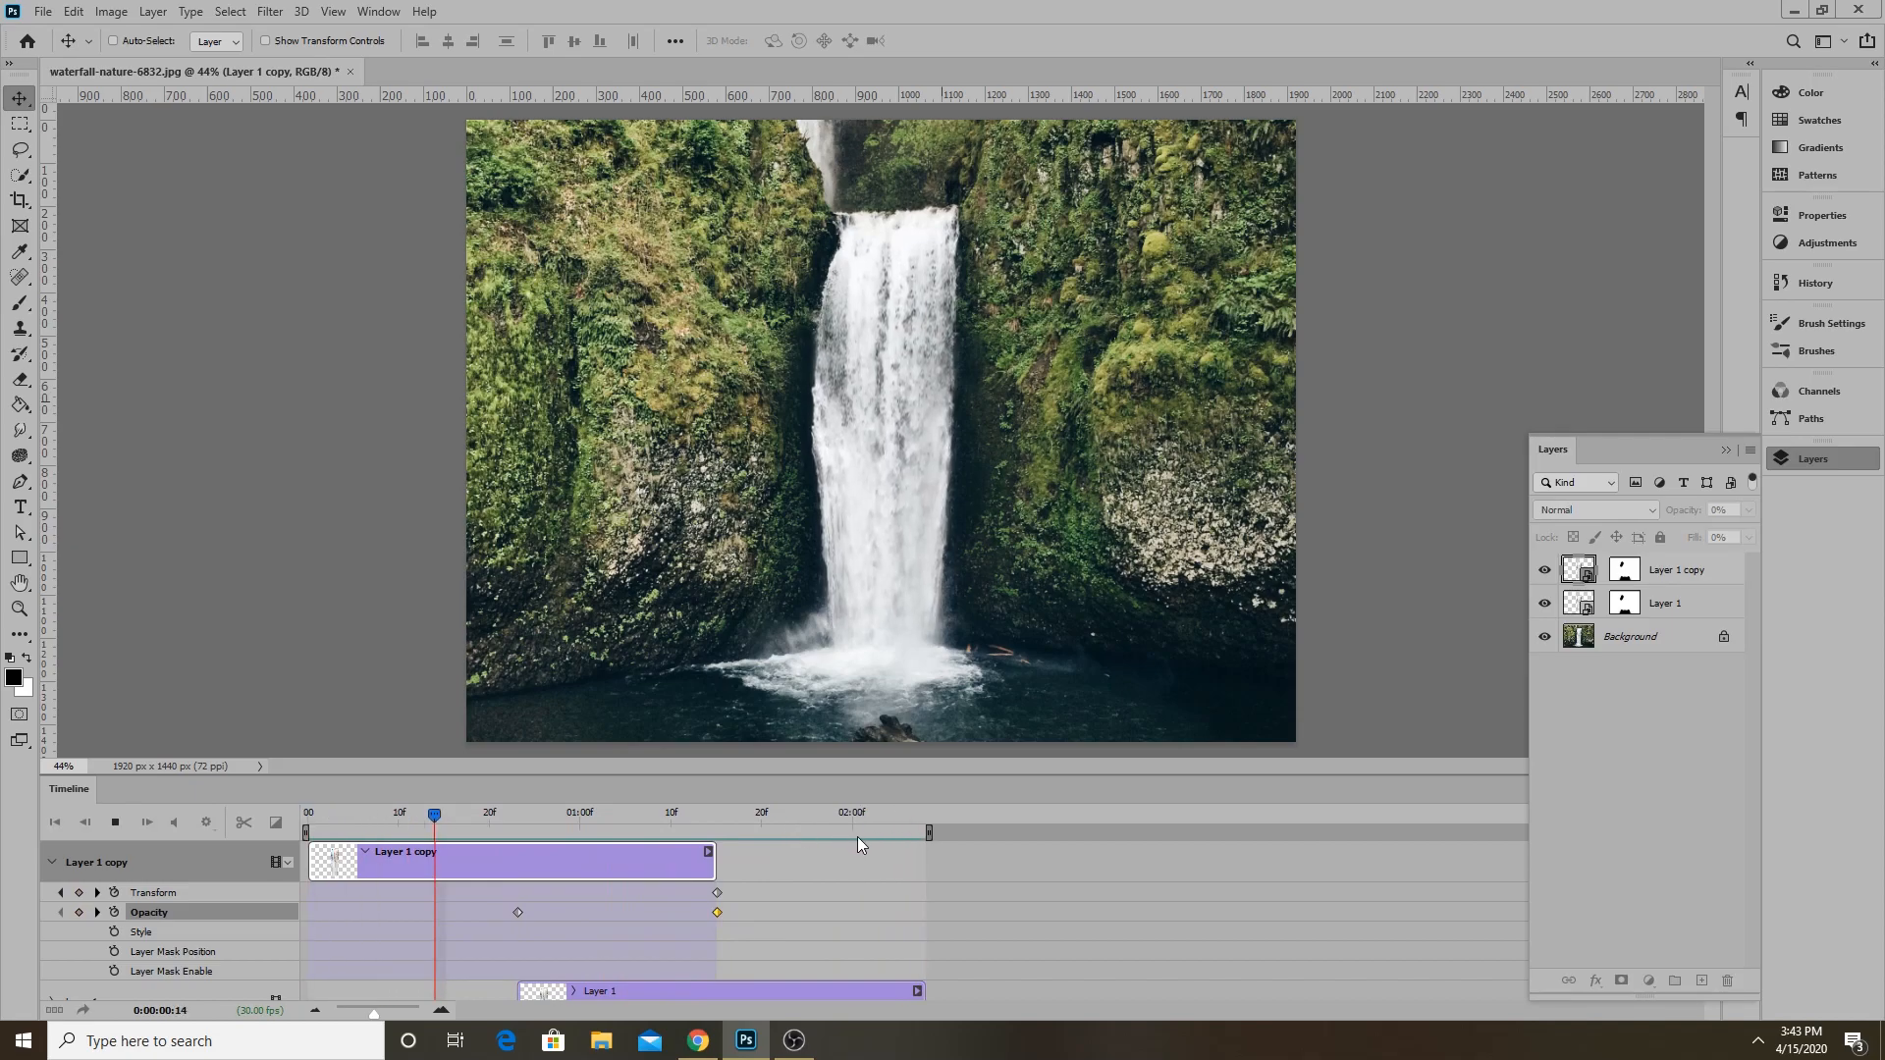
pyautogui.press('space')
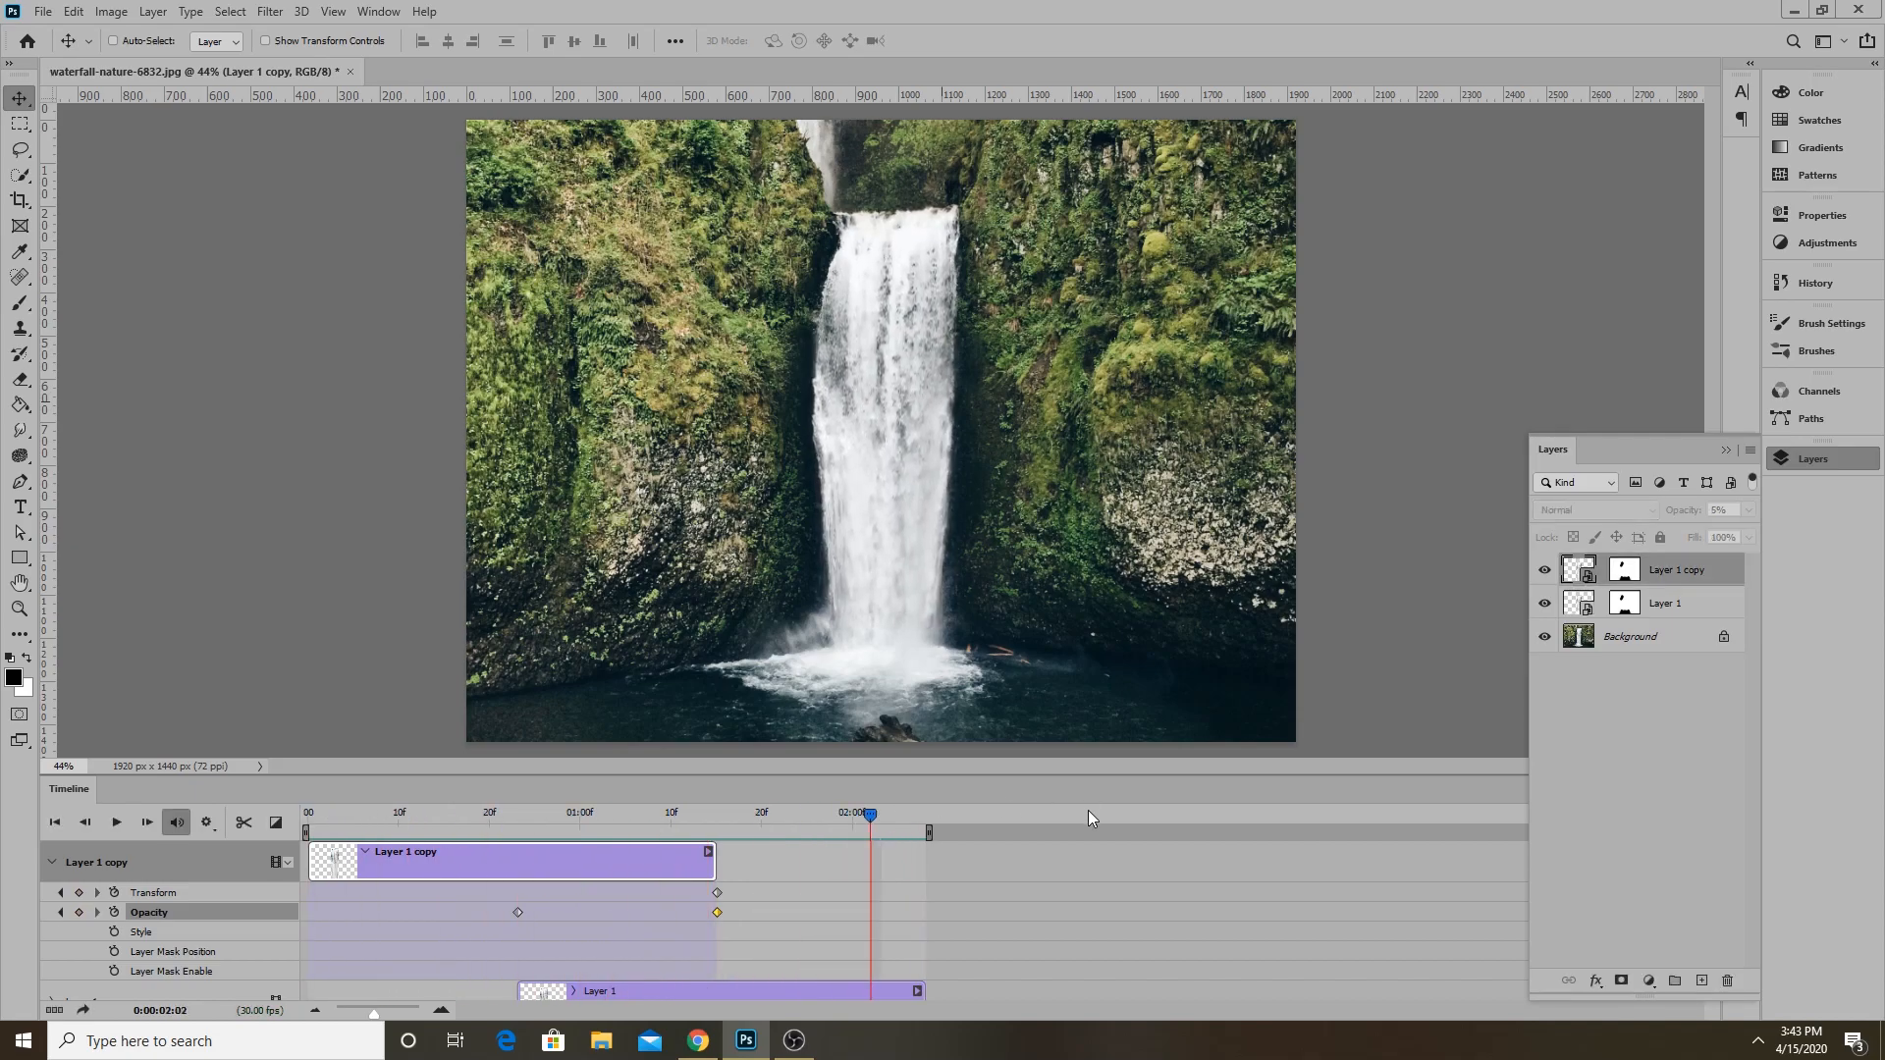
pyautogui.scroll(-1, 874, 881)
pyautogui.click(619, 967)
pyautogui.moveTo(638, 956); pyautogui.dragTo(310, 914)
pyautogui.scroll(1, 509, 905)
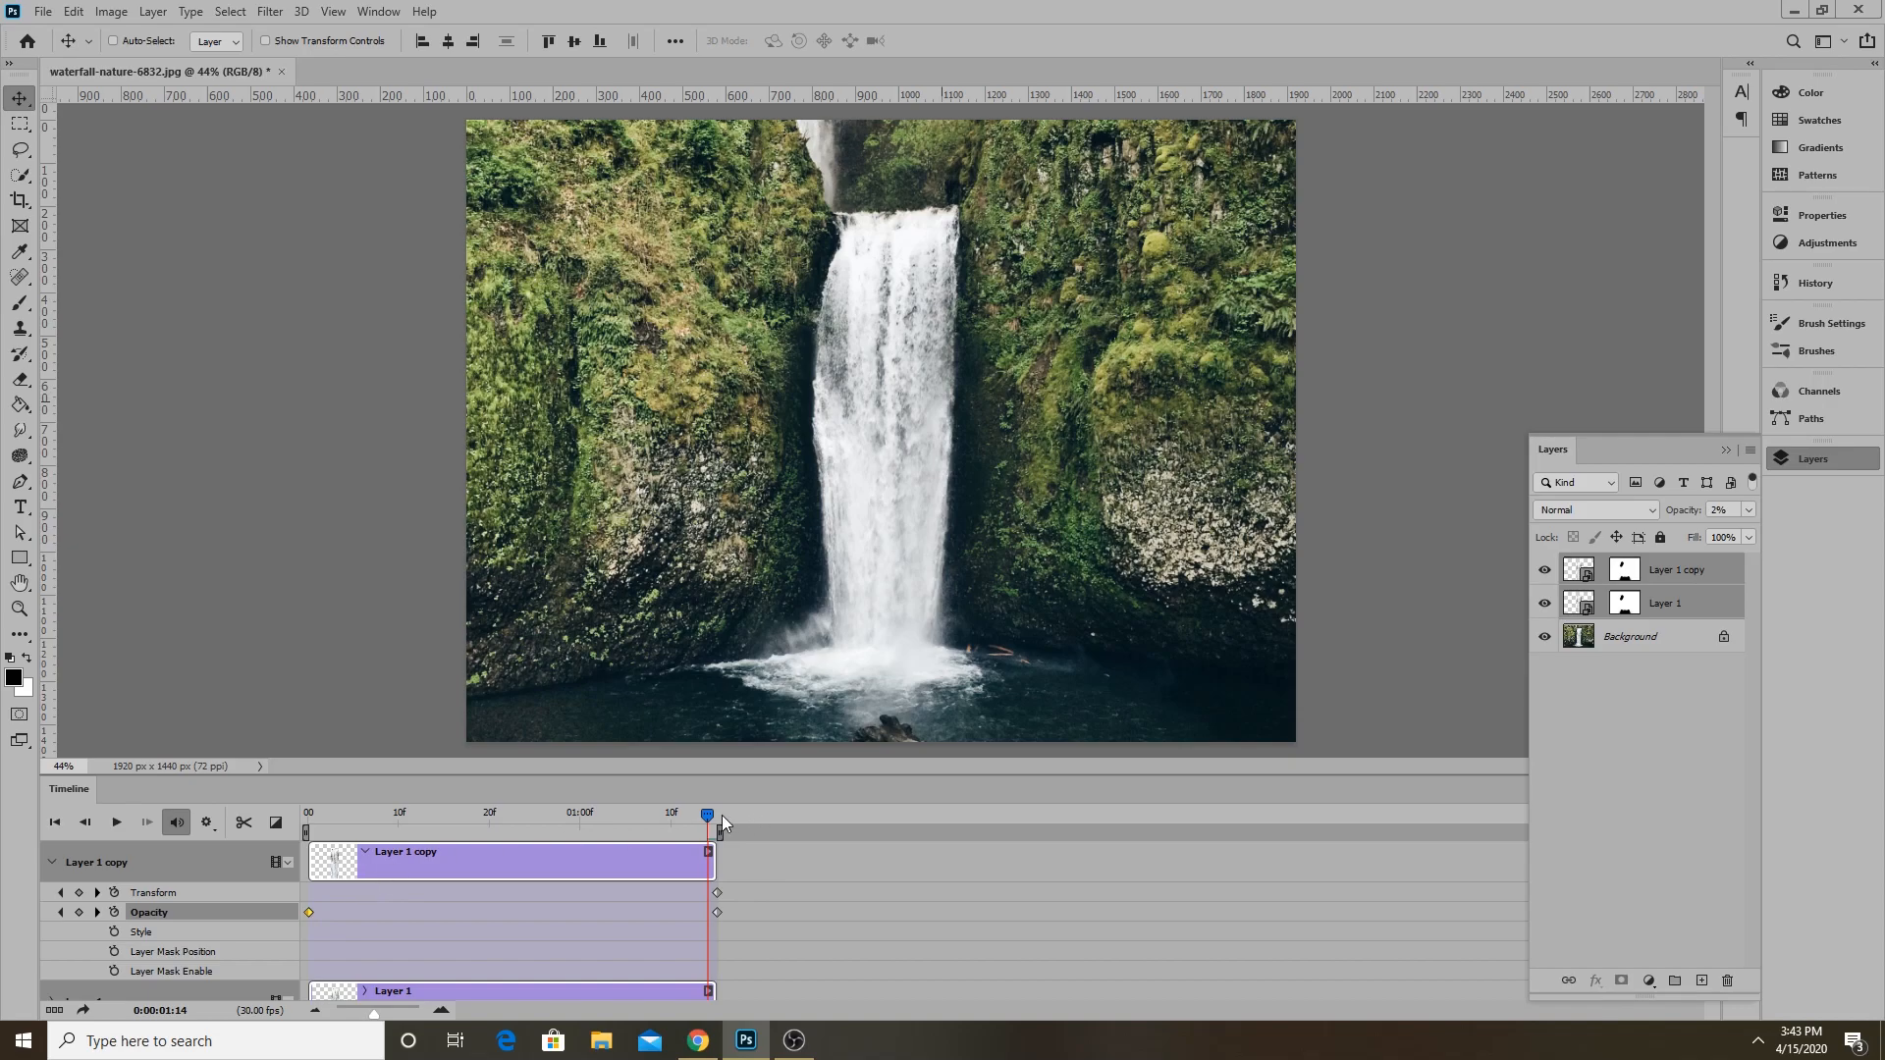
# Play the full-length crossfade in full view and close up on the falling water to check its motion.
pyautogui.press('space')
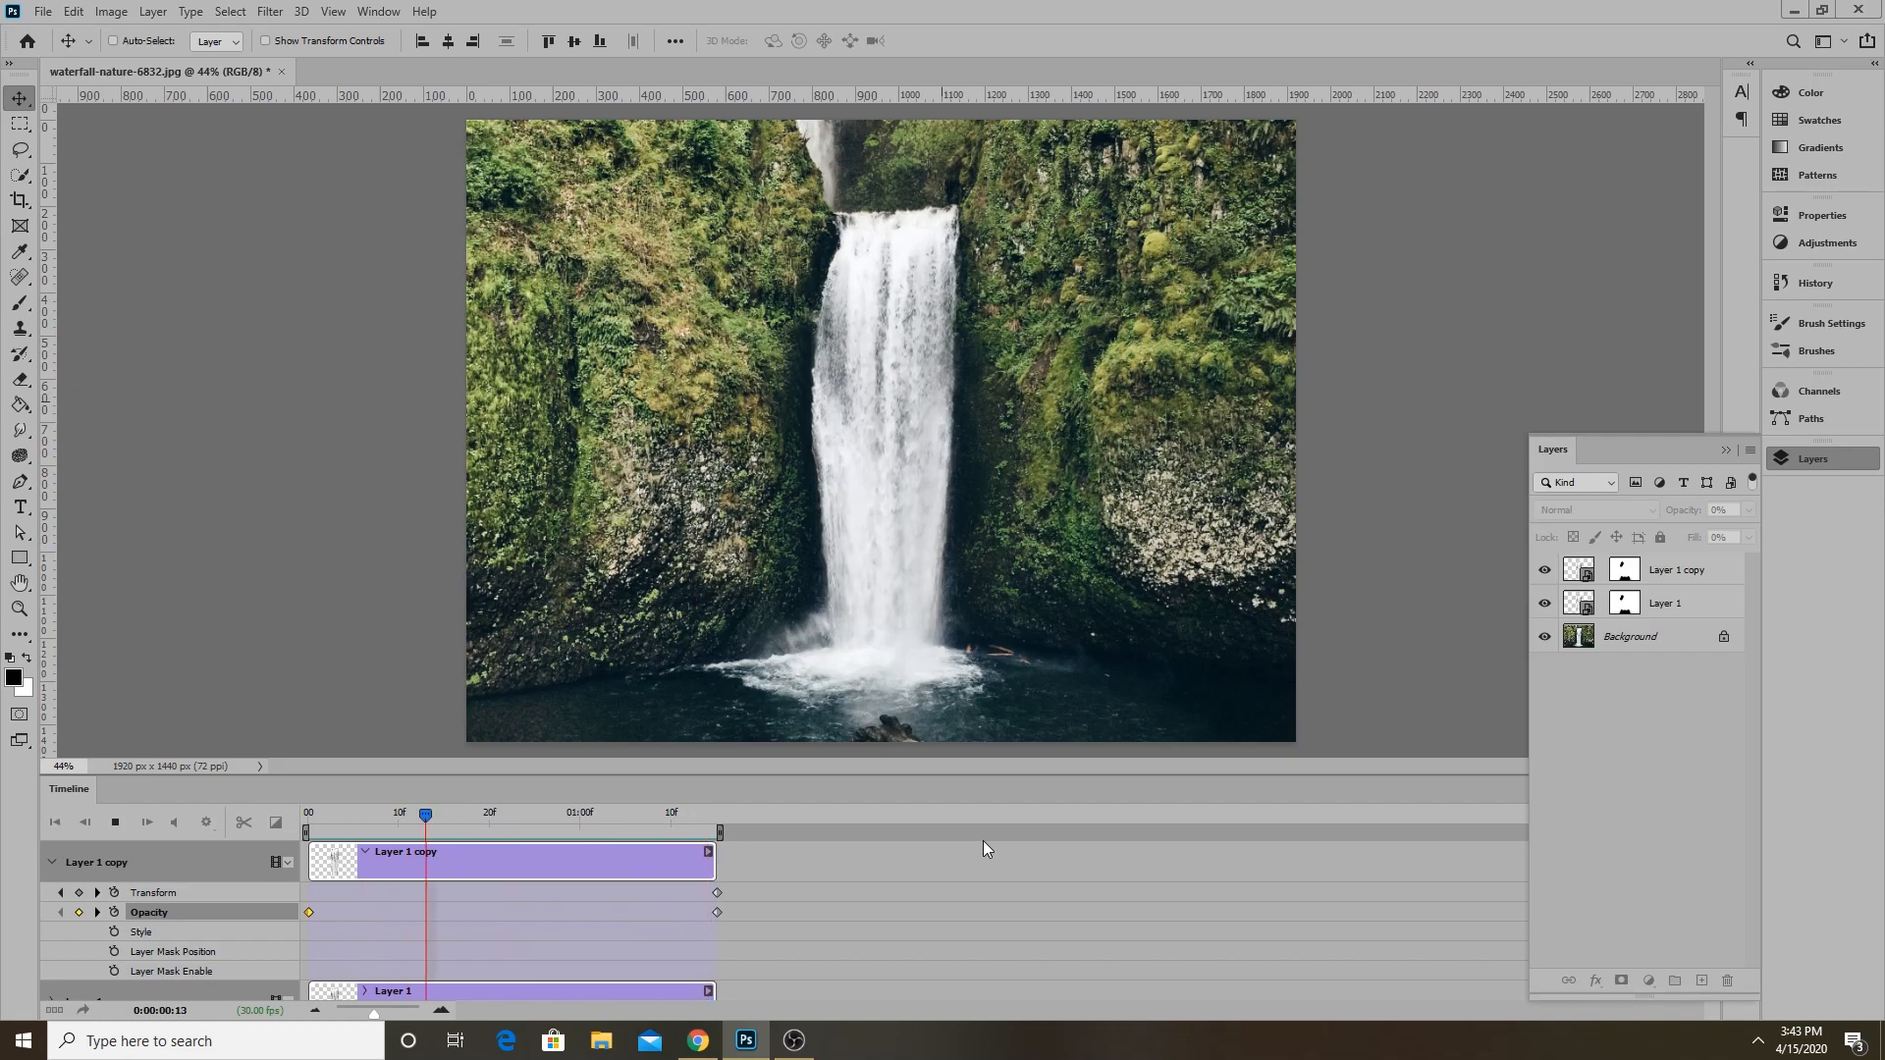
pyautogui.press('space')
pyautogui.scroll(1, 931, 353)
pyautogui.scroll(2, 931, 354)
pyautogui.scroll(2, 891, 400)
pyautogui.press('space')
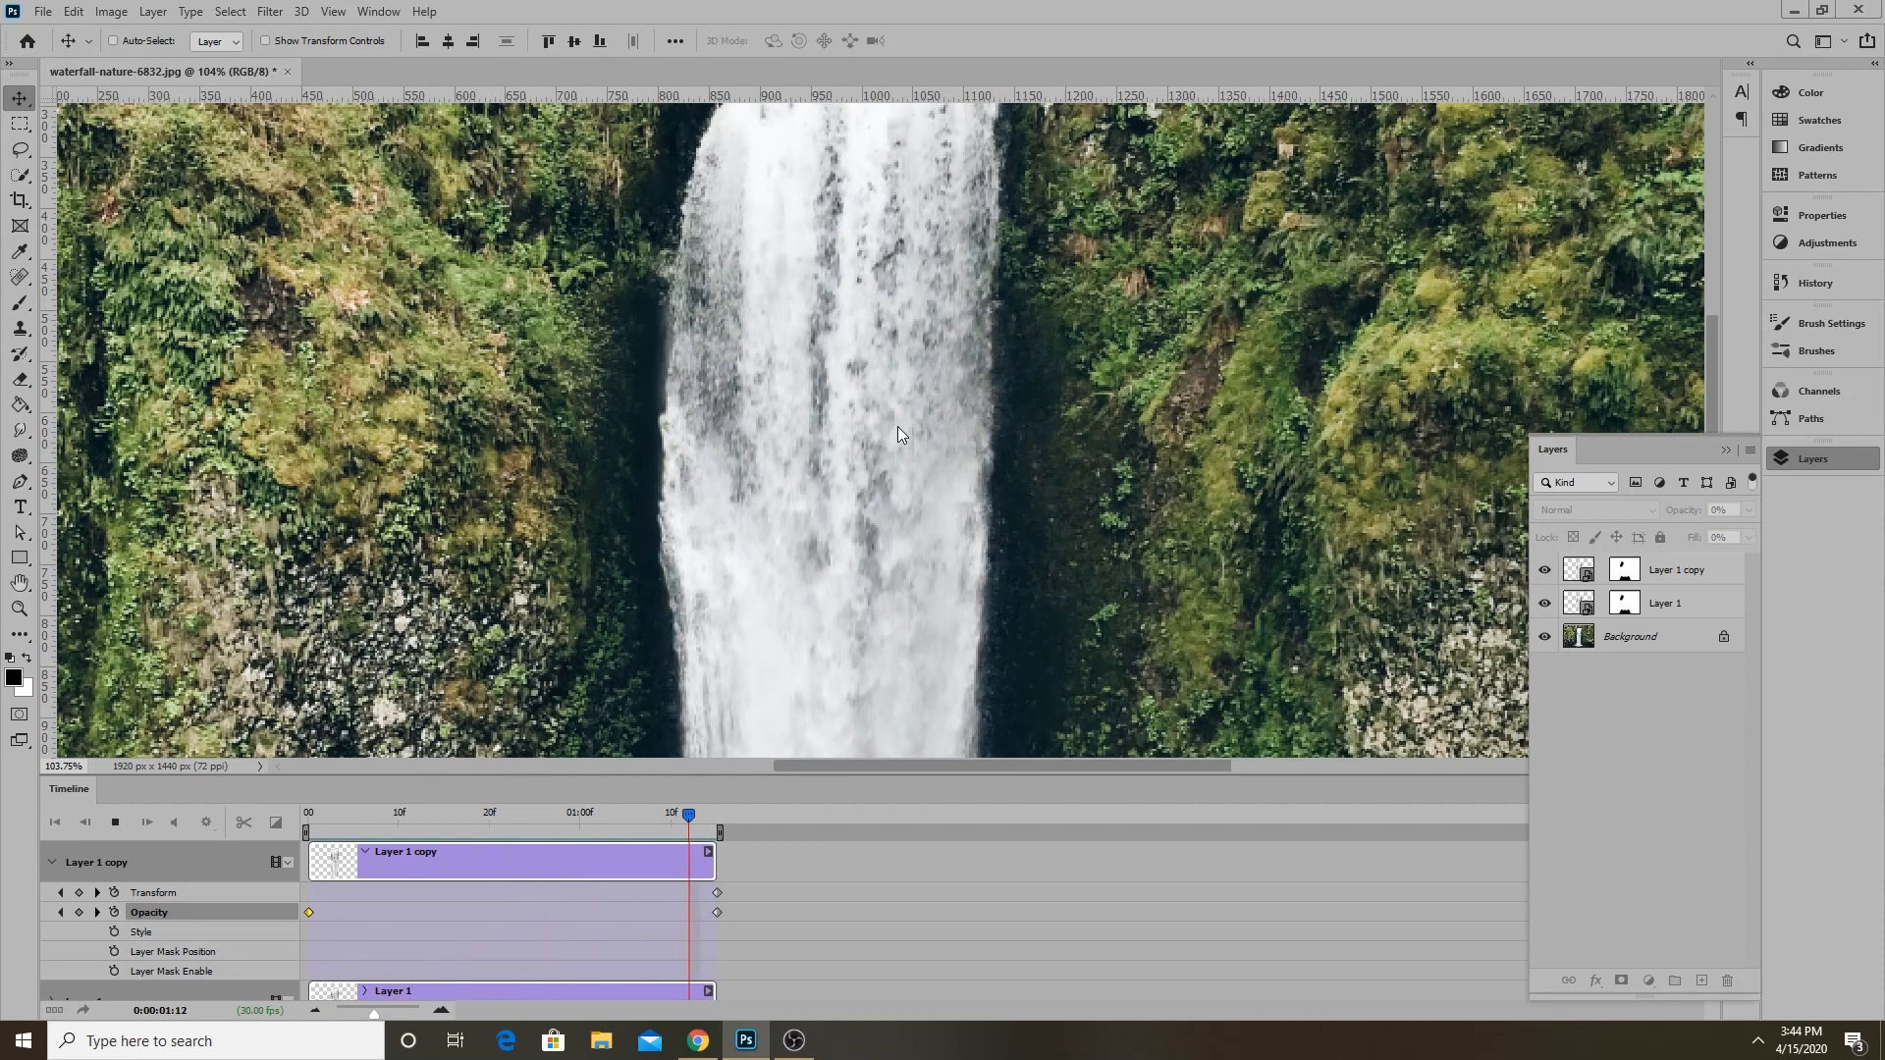
pyautogui.press('space')
pyautogui.scroll(-5, 821, 497)
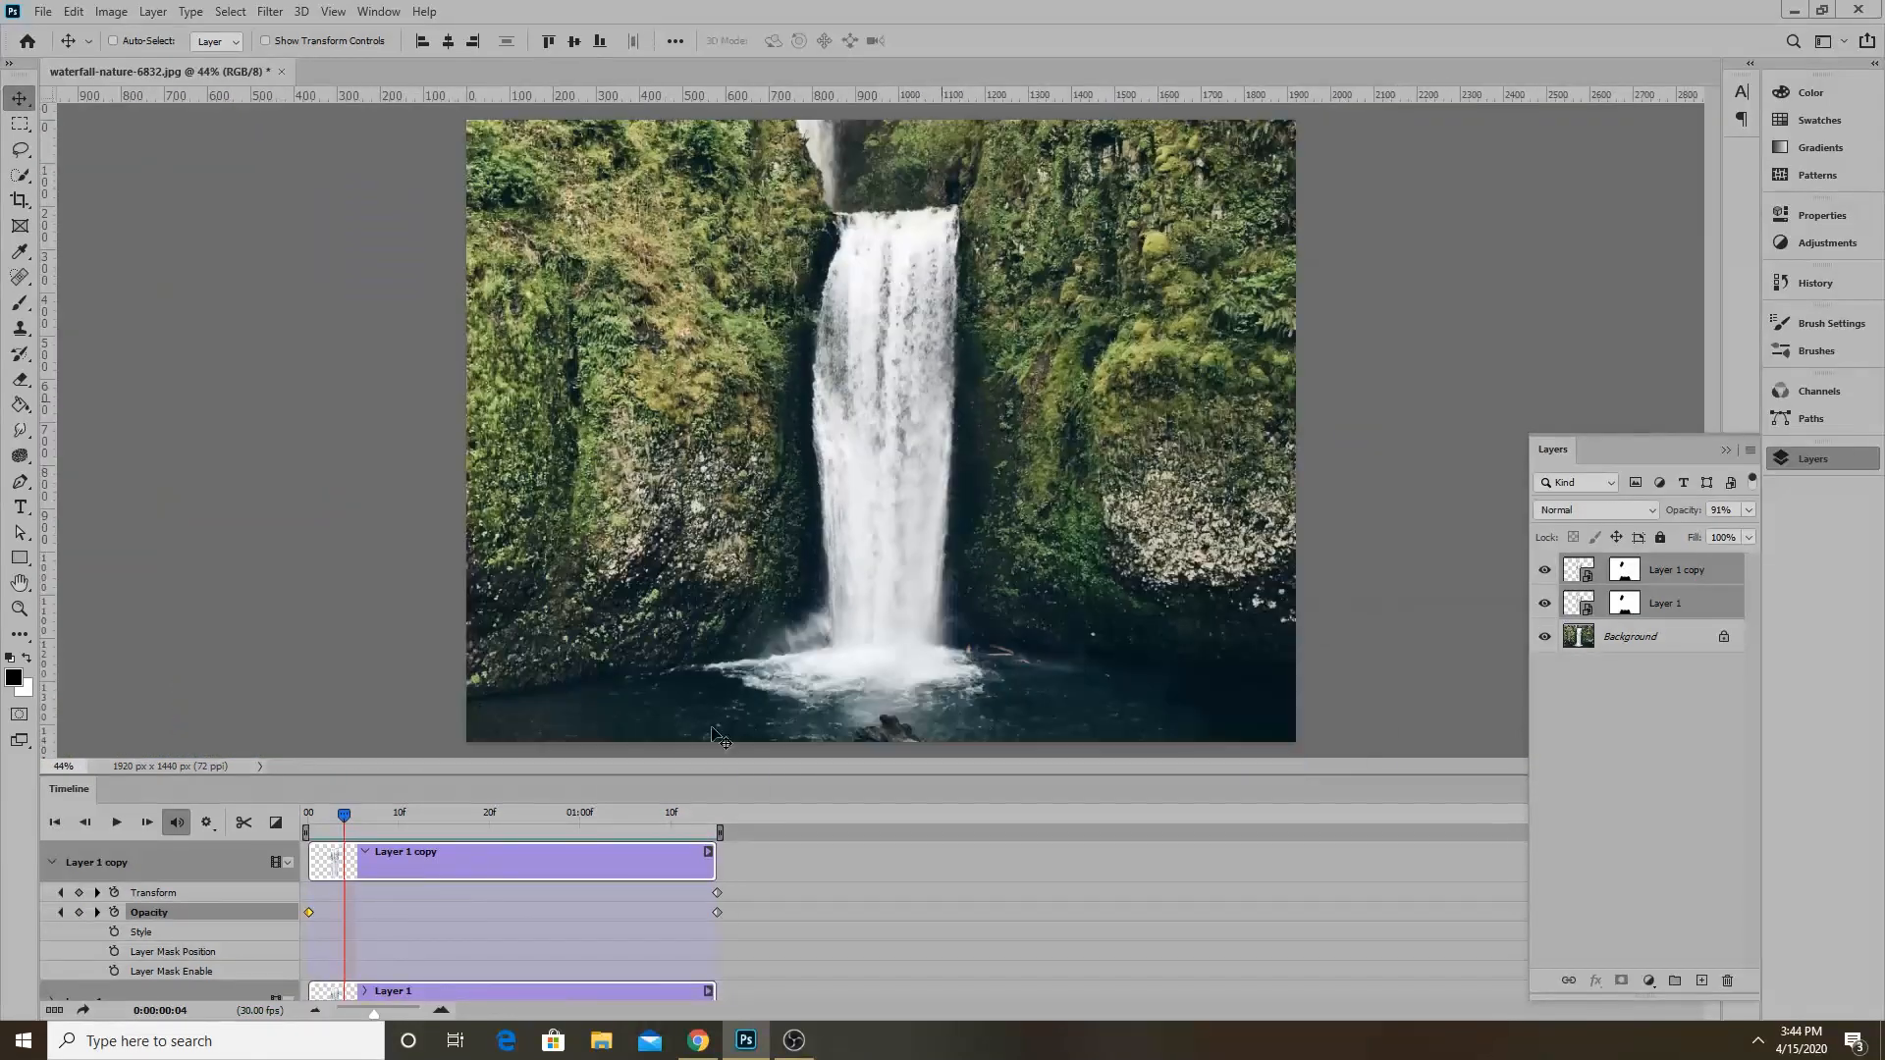
# Replay the animation with the whole image in view and scrub around the clips' end to check the loop point.
pyautogui.press('space')
pyautogui.press('space')
pyautogui.press('space')
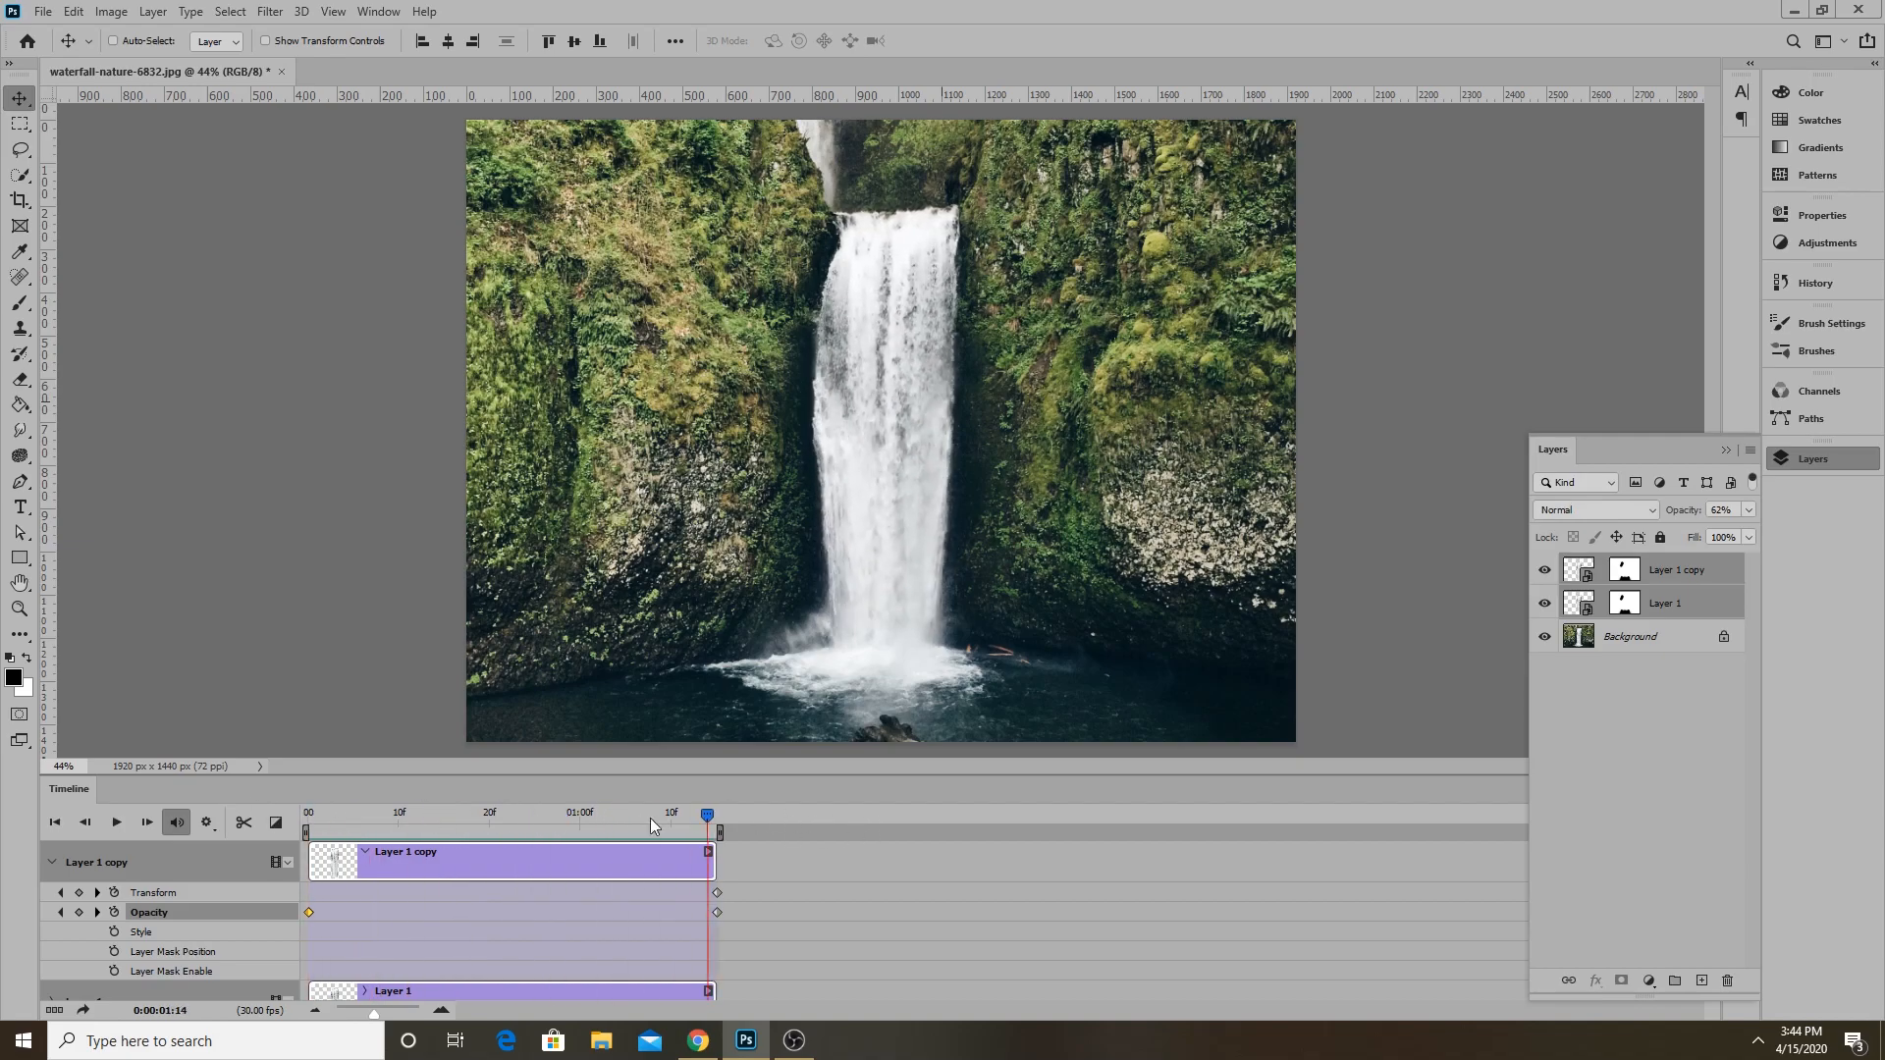
pyautogui.press('space')
pyautogui.moveTo(664, 828); pyautogui.dragTo(741, 831)
pyautogui.press('space')
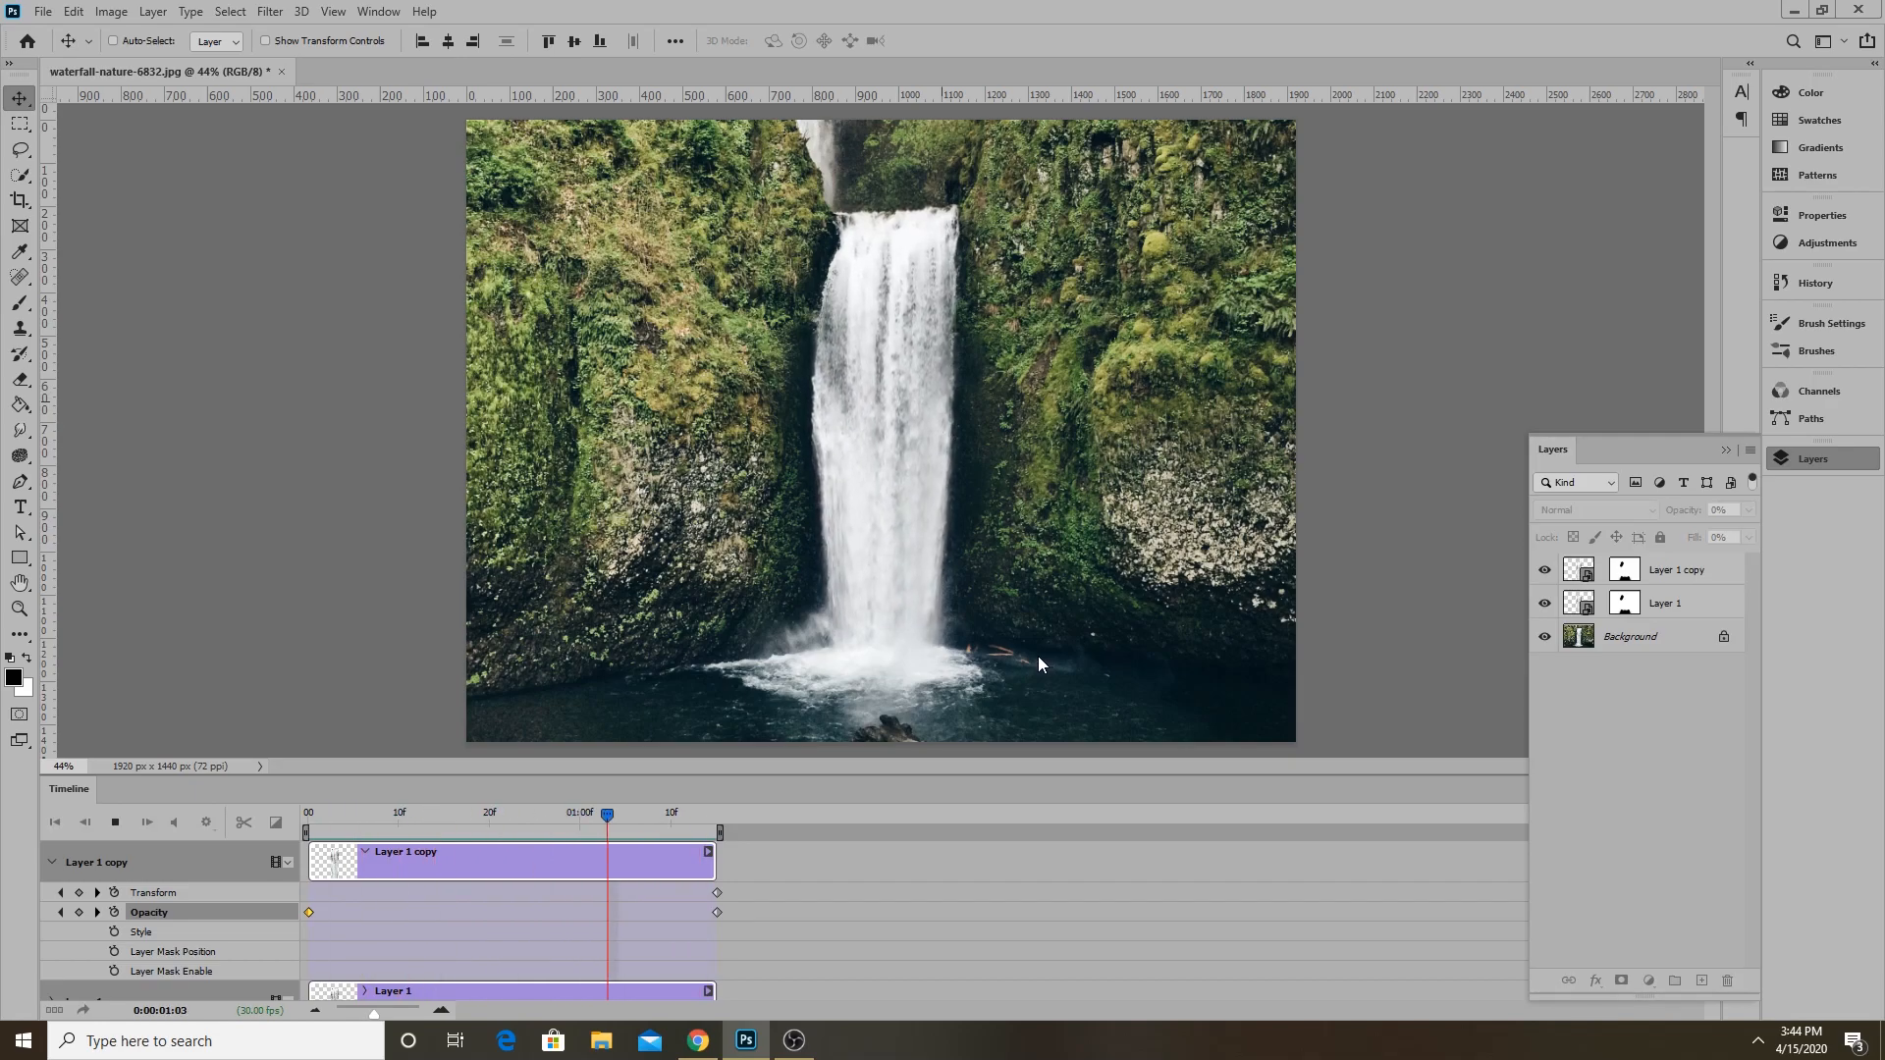
pyautogui.press('space')
# Play the animation from the start and examine the splash at the waterfall's base close up at 0:00:00:00.
pyautogui.moveTo(575, 822); pyautogui.dragTo(267, 813)
pyautogui.scroll(-2, 766, 879)
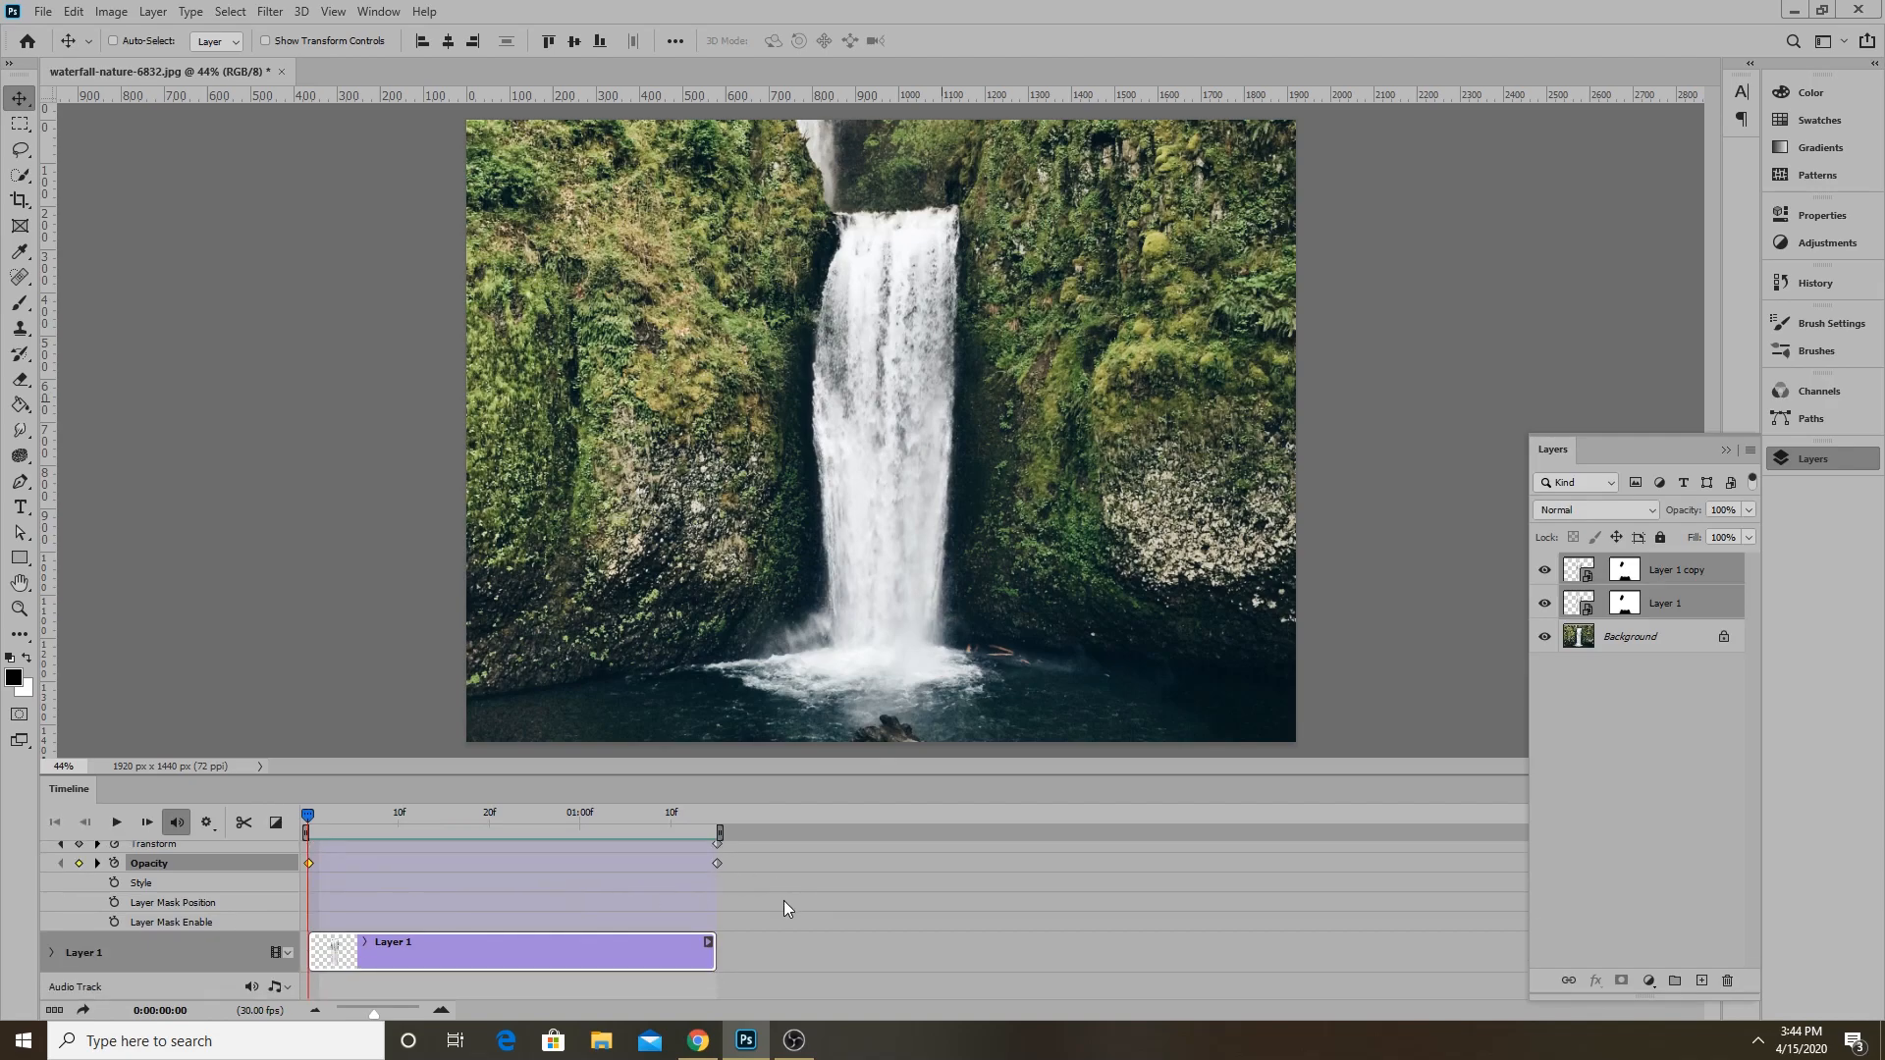
pyautogui.scroll(2, 770, 900)
pyautogui.press('space')
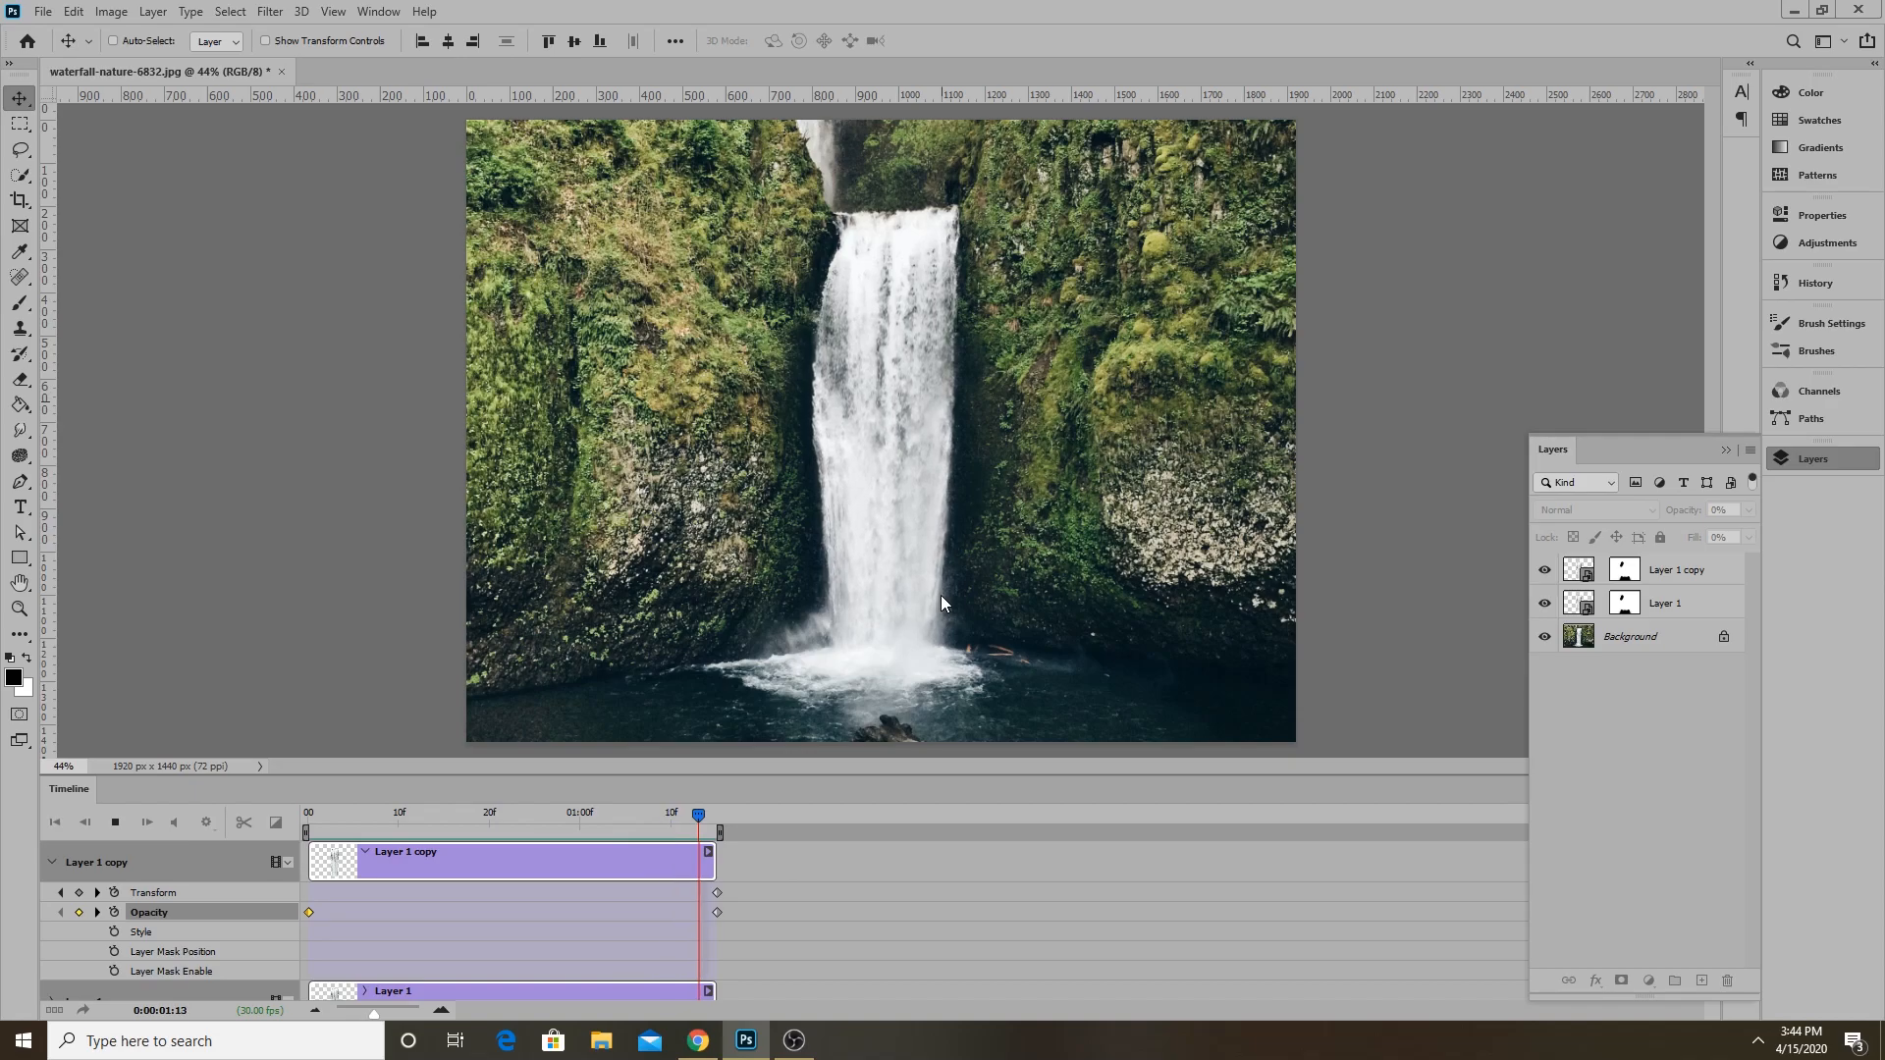
pyautogui.press('space')
pyautogui.scroll(11, 847, 676)
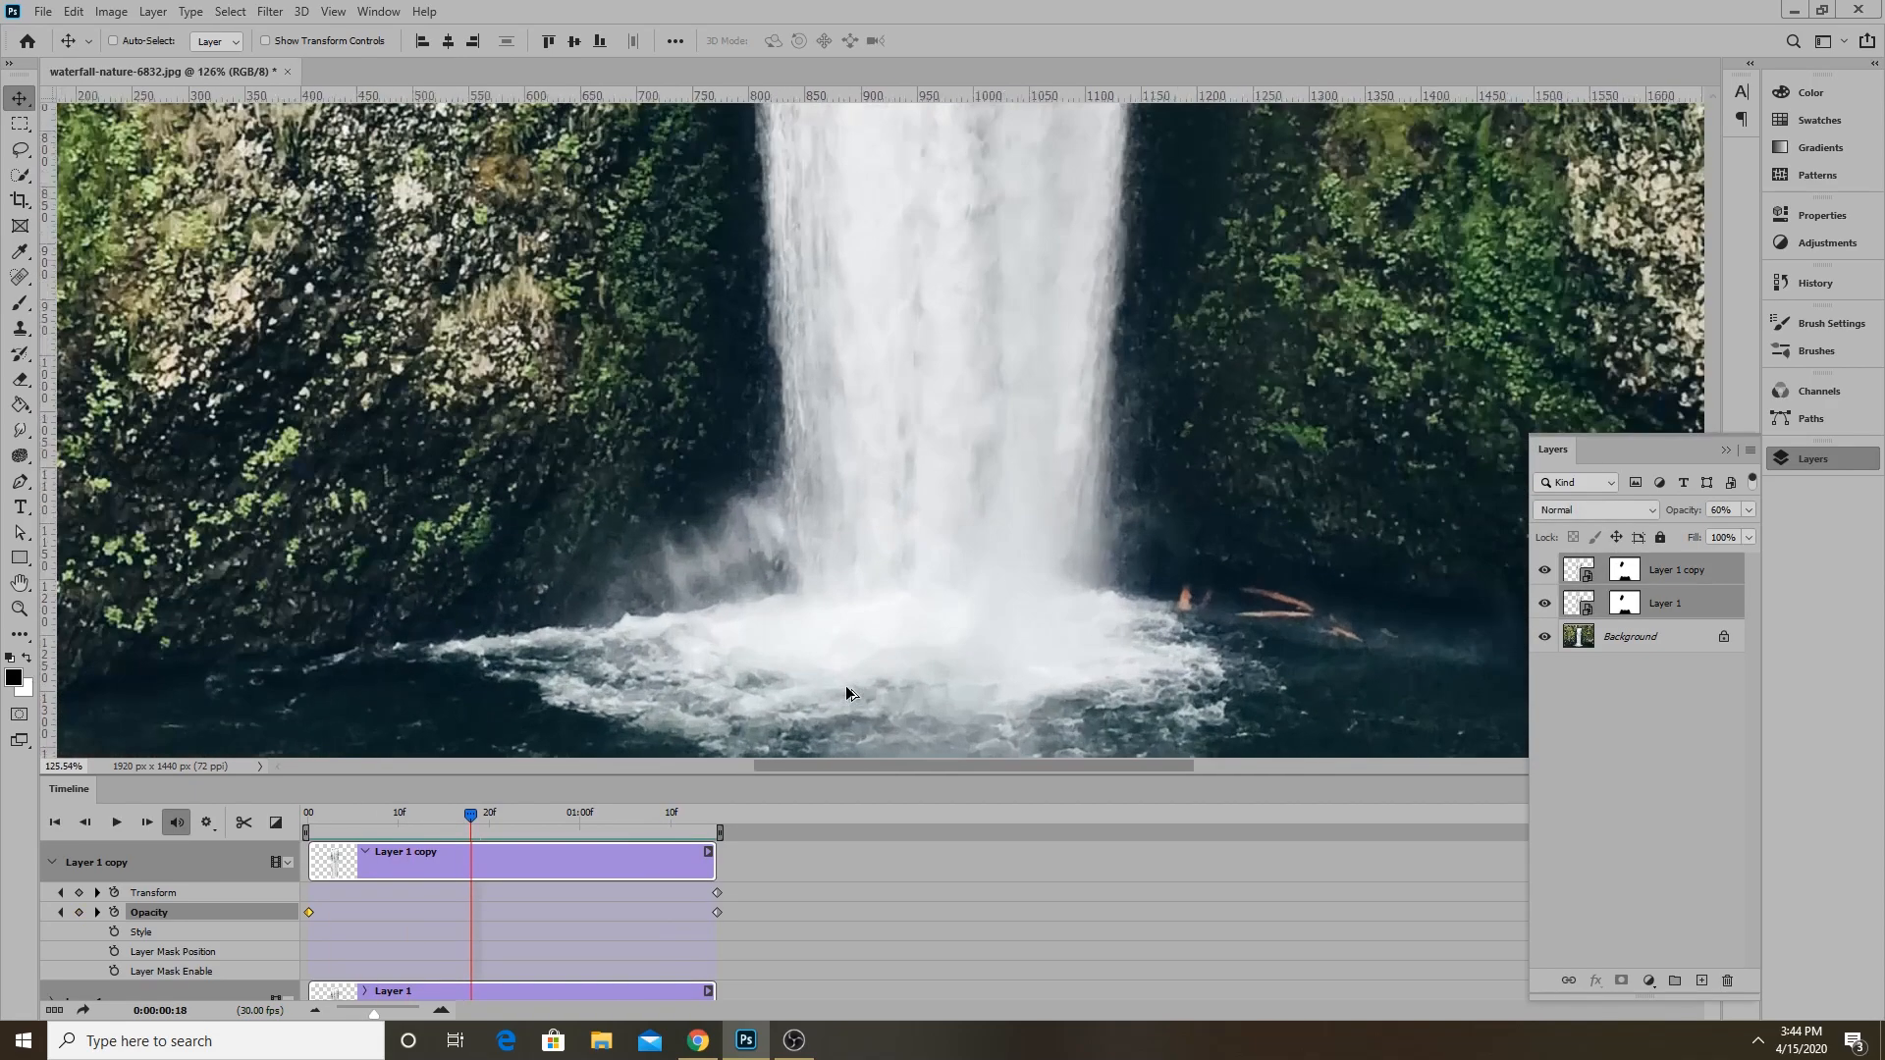
pyautogui.moveTo(868, 638); pyautogui.dragTo(823, 585)
pyautogui.moveTo(471, 815); pyautogui.dragTo(307, 814)
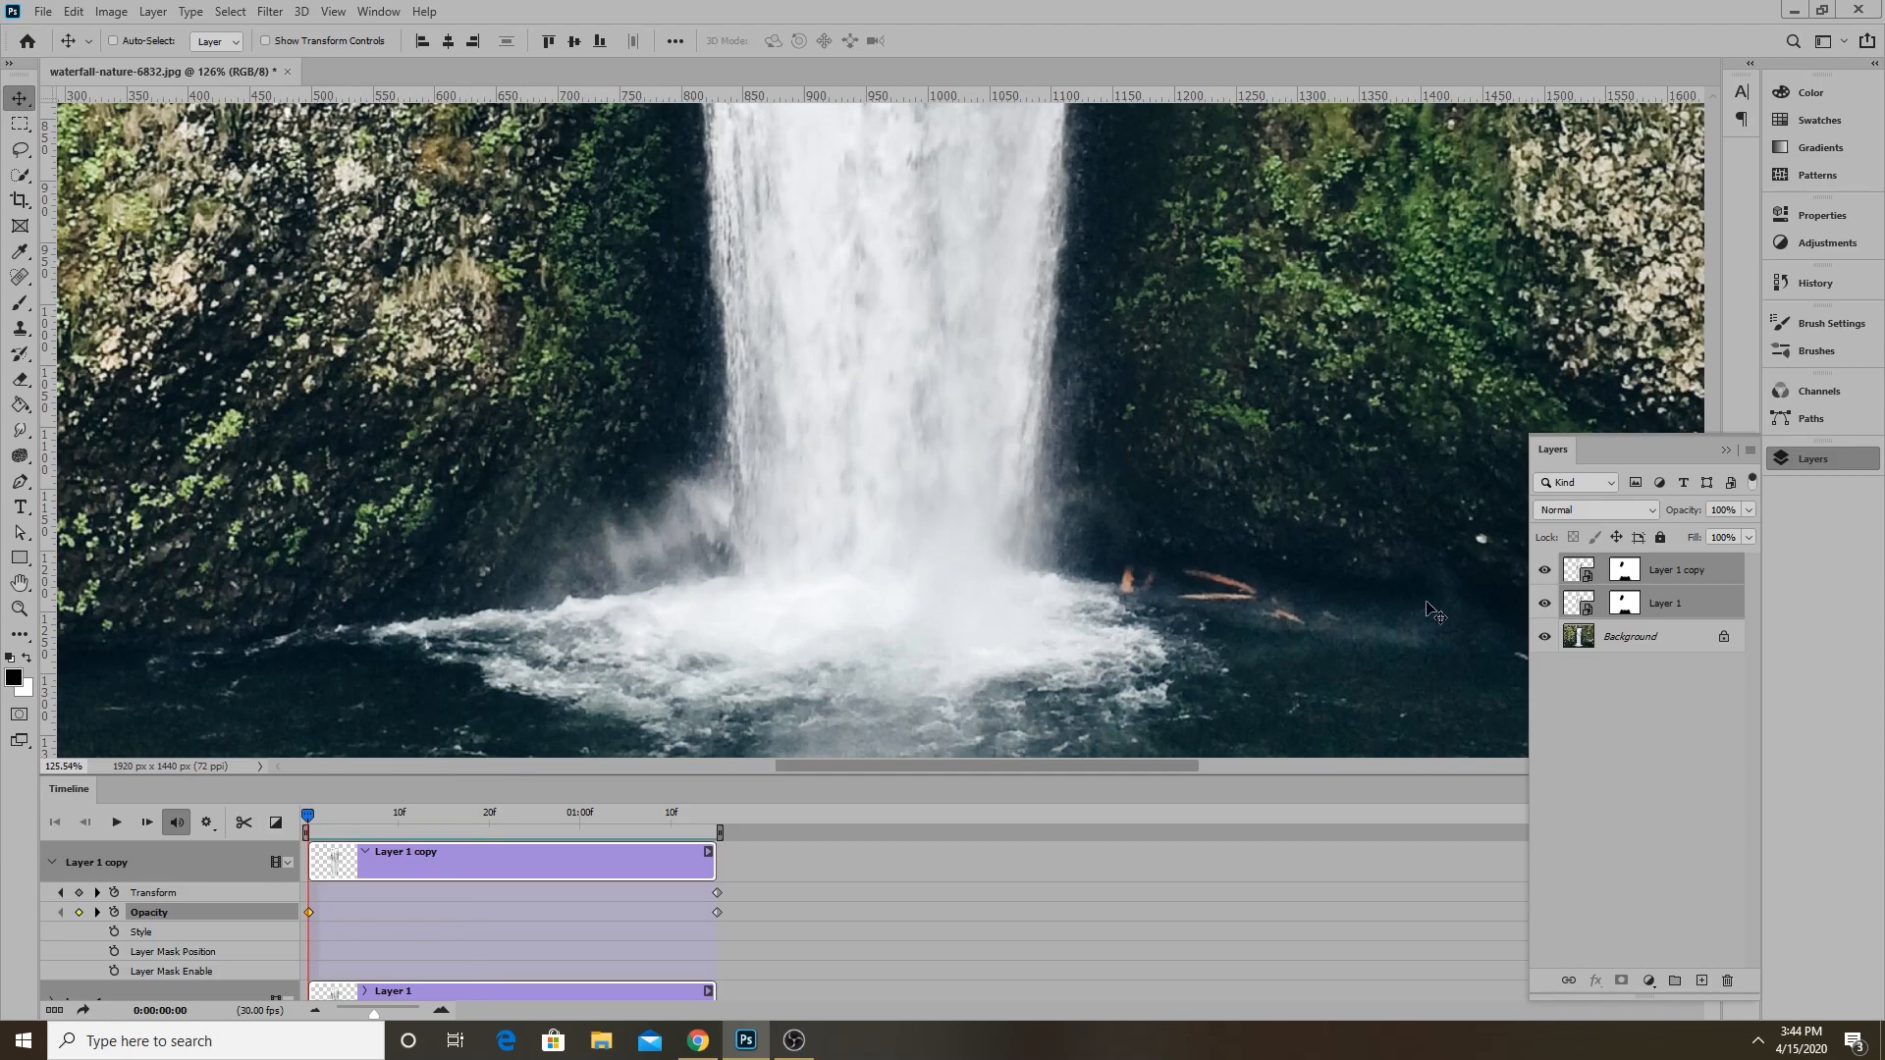
# Hide Layer 1 and Layer 1 copy and lasso the mist and splash at the waterfall's base on the Background layer.
pyautogui.click(1543, 571)
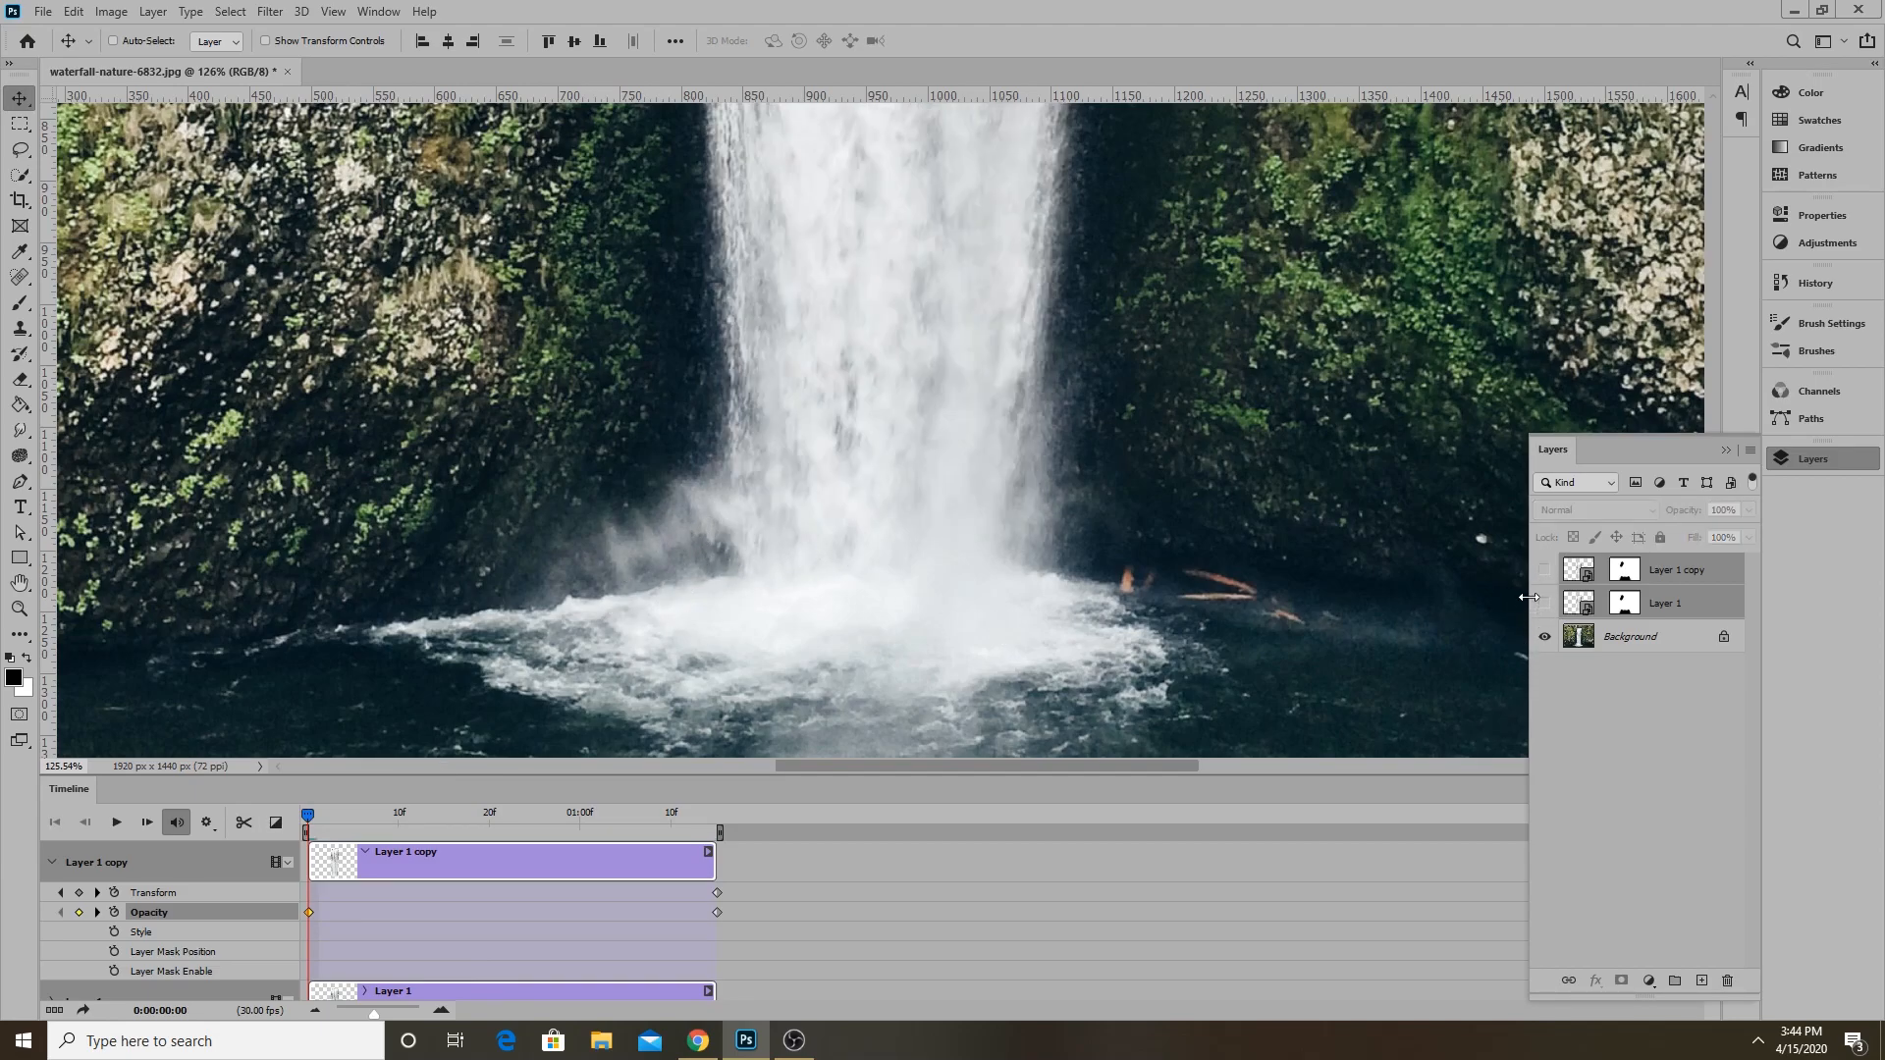
pyautogui.click(1581, 638)
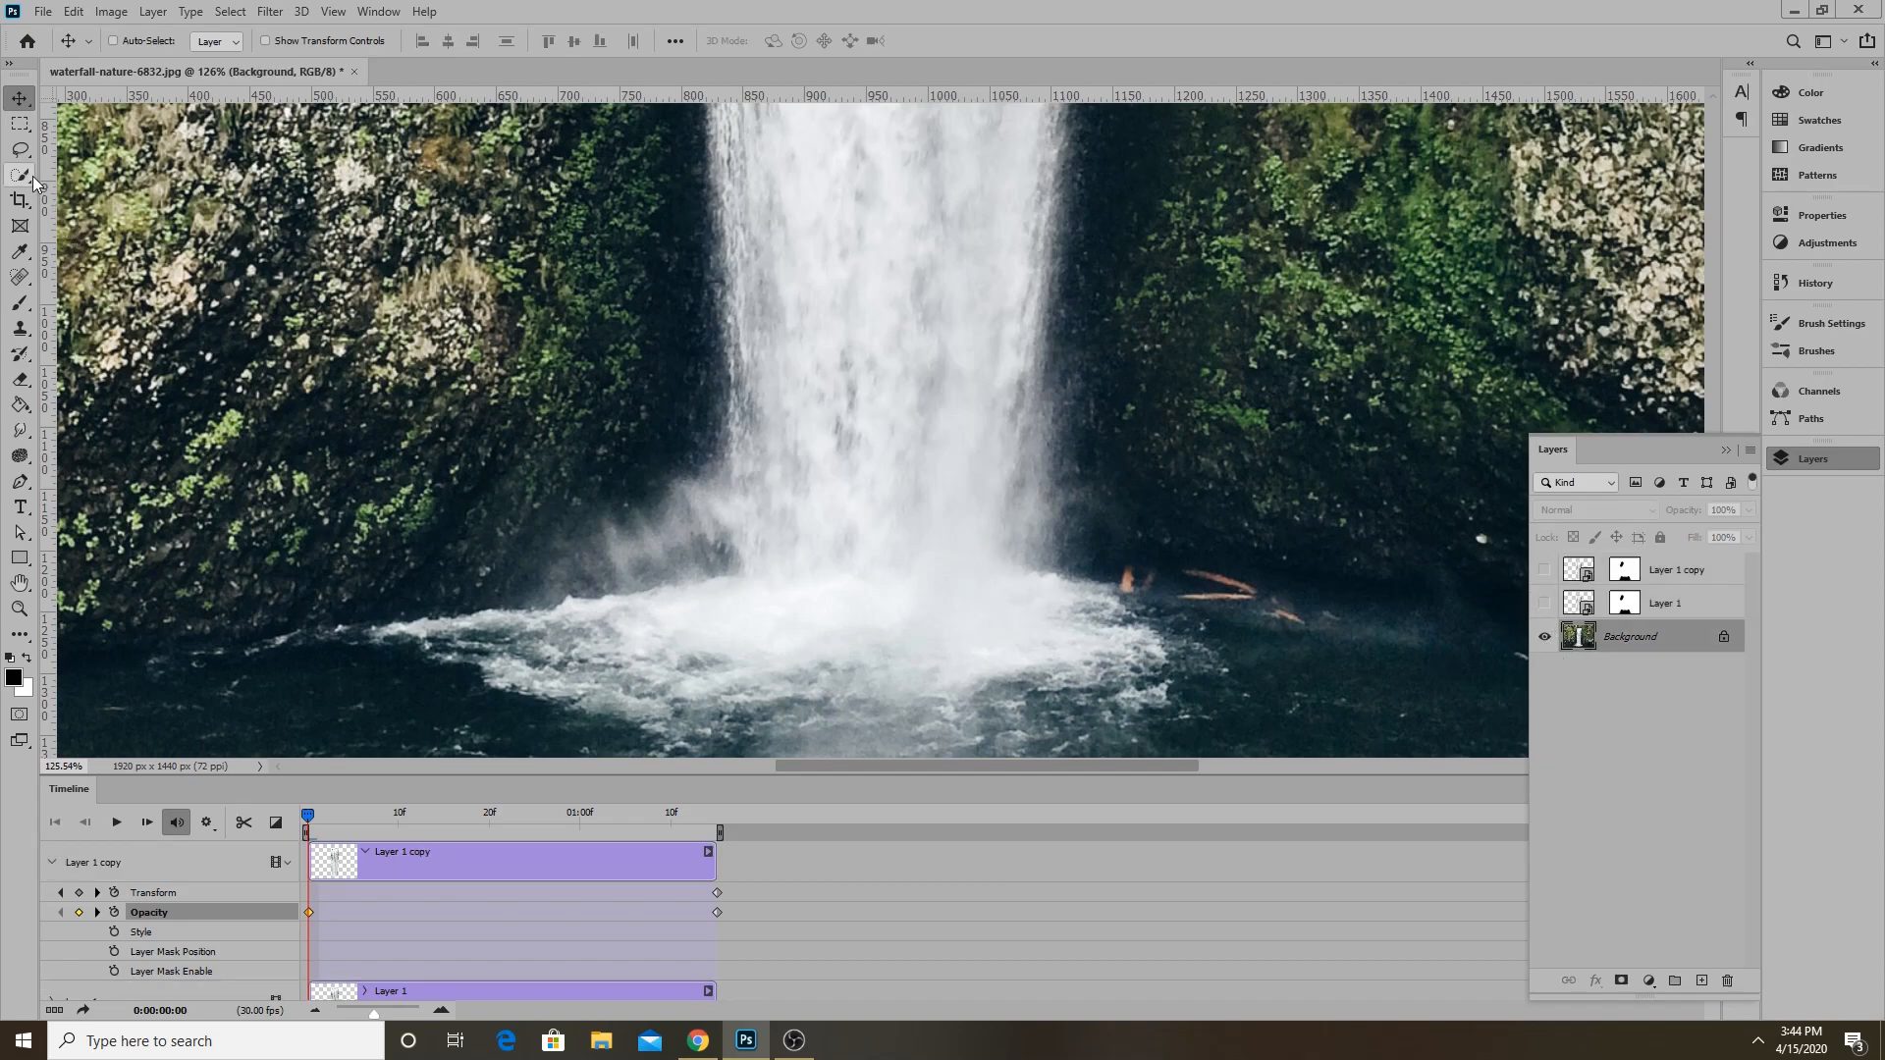
pyautogui.press('l')
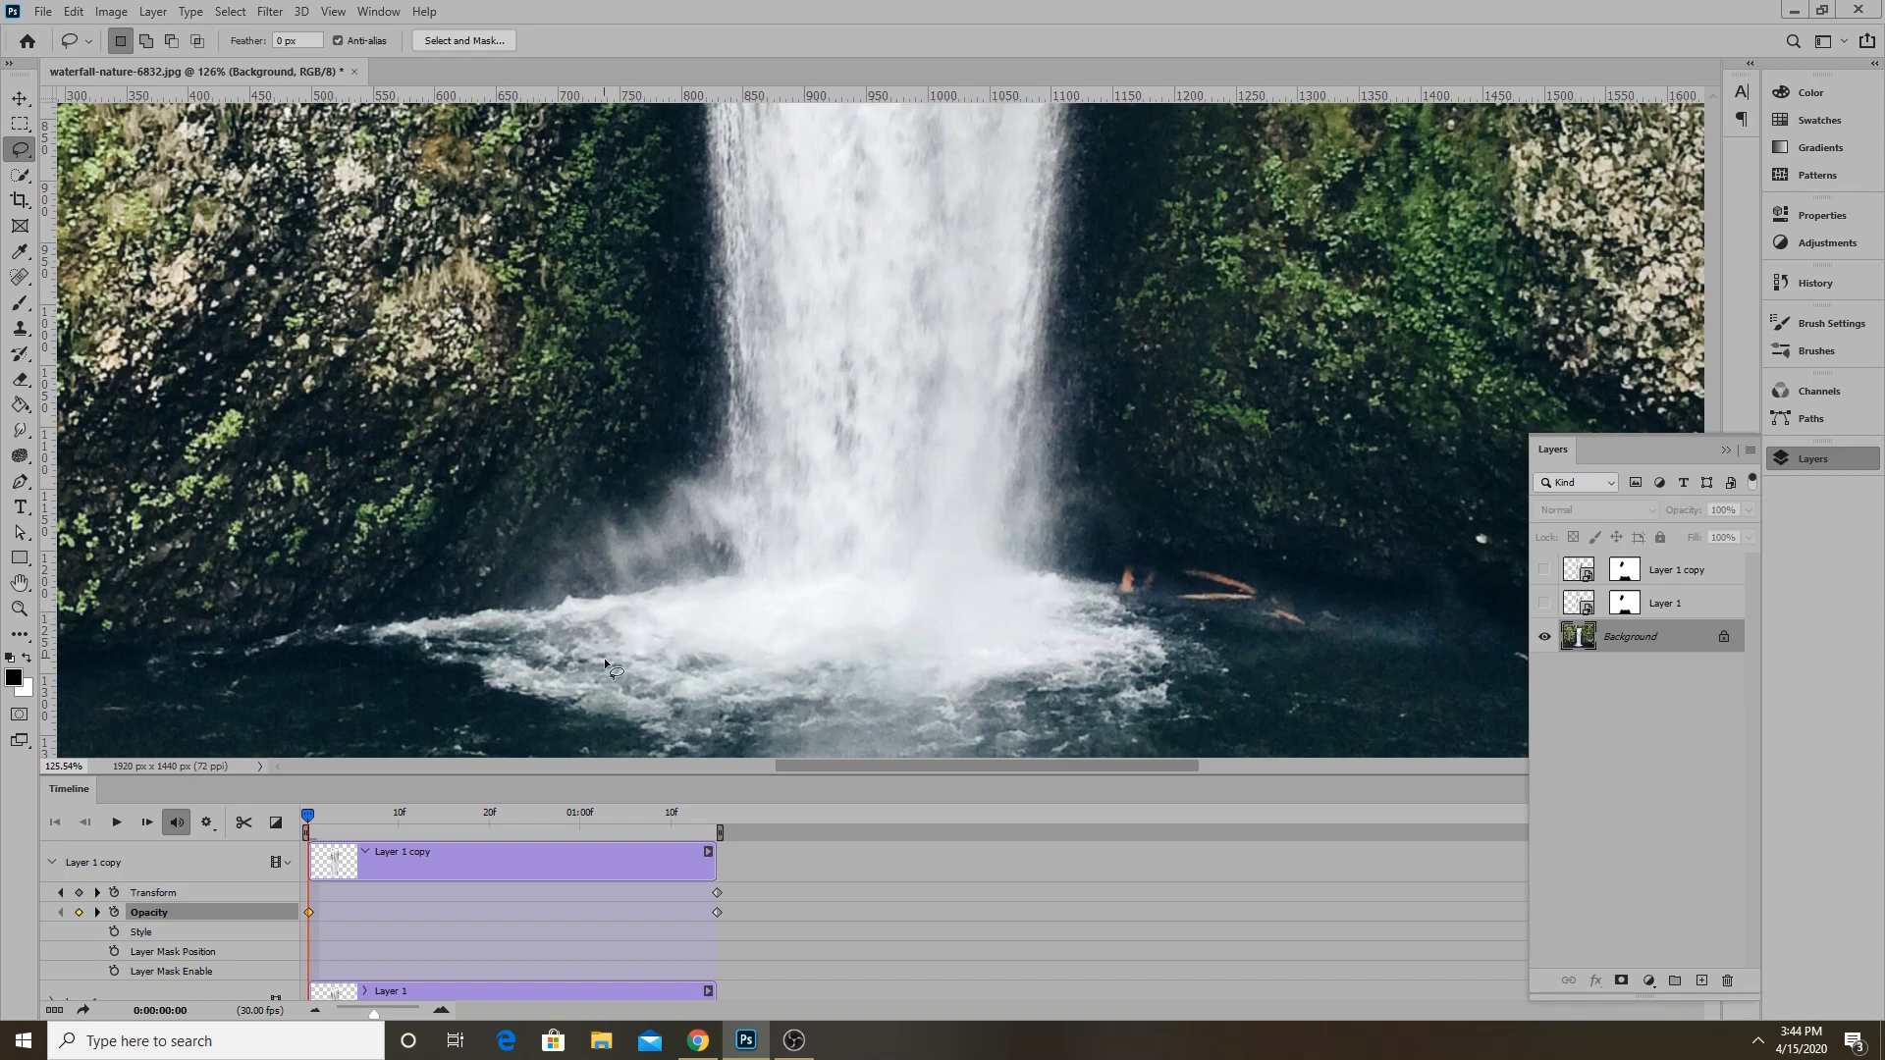
pyautogui.moveTo(562, 586)
pyautogui.mouseDown()
pyautogui.moveTo(687, 474)
pyautogui.moveTo(809, 467)
pyautogui.moveTo(1074, 494)
pyautogui.moveTo(1056, 533)
pyautogui.moveTo(1119, 576)
pyautogui.moveTo(1102, 662)
pyautogui.moveTo(638, 624)
pyautogui.mouseUp()
pyautogui.moveTo(1064, 535)
pyautogui.mouseDown()
pyautogui.moveTo(1139, 588)
pyautogui.moveTo(1081, 524)
pyautogui.moveTo(1065, 597)
pyautogui.moveTo(976, 667)
pyautogui.moveTo(1115, 691)
pyautogui.mouseUp()
pyautogui.moveTo(1074, 574)
pyautogui.mouseDown()
pyautogui.moveTo(949, 685)
pyautogui.moveTo(1078, 645)
pyautogui.mouseUp()
pyautogui.moveTo(932, 677)
pyautogui.mouseDown()
pyautogui.moveTo(986, 636)
pyautogui.moveTo(918, 695)
pyautogui.mouseUp()
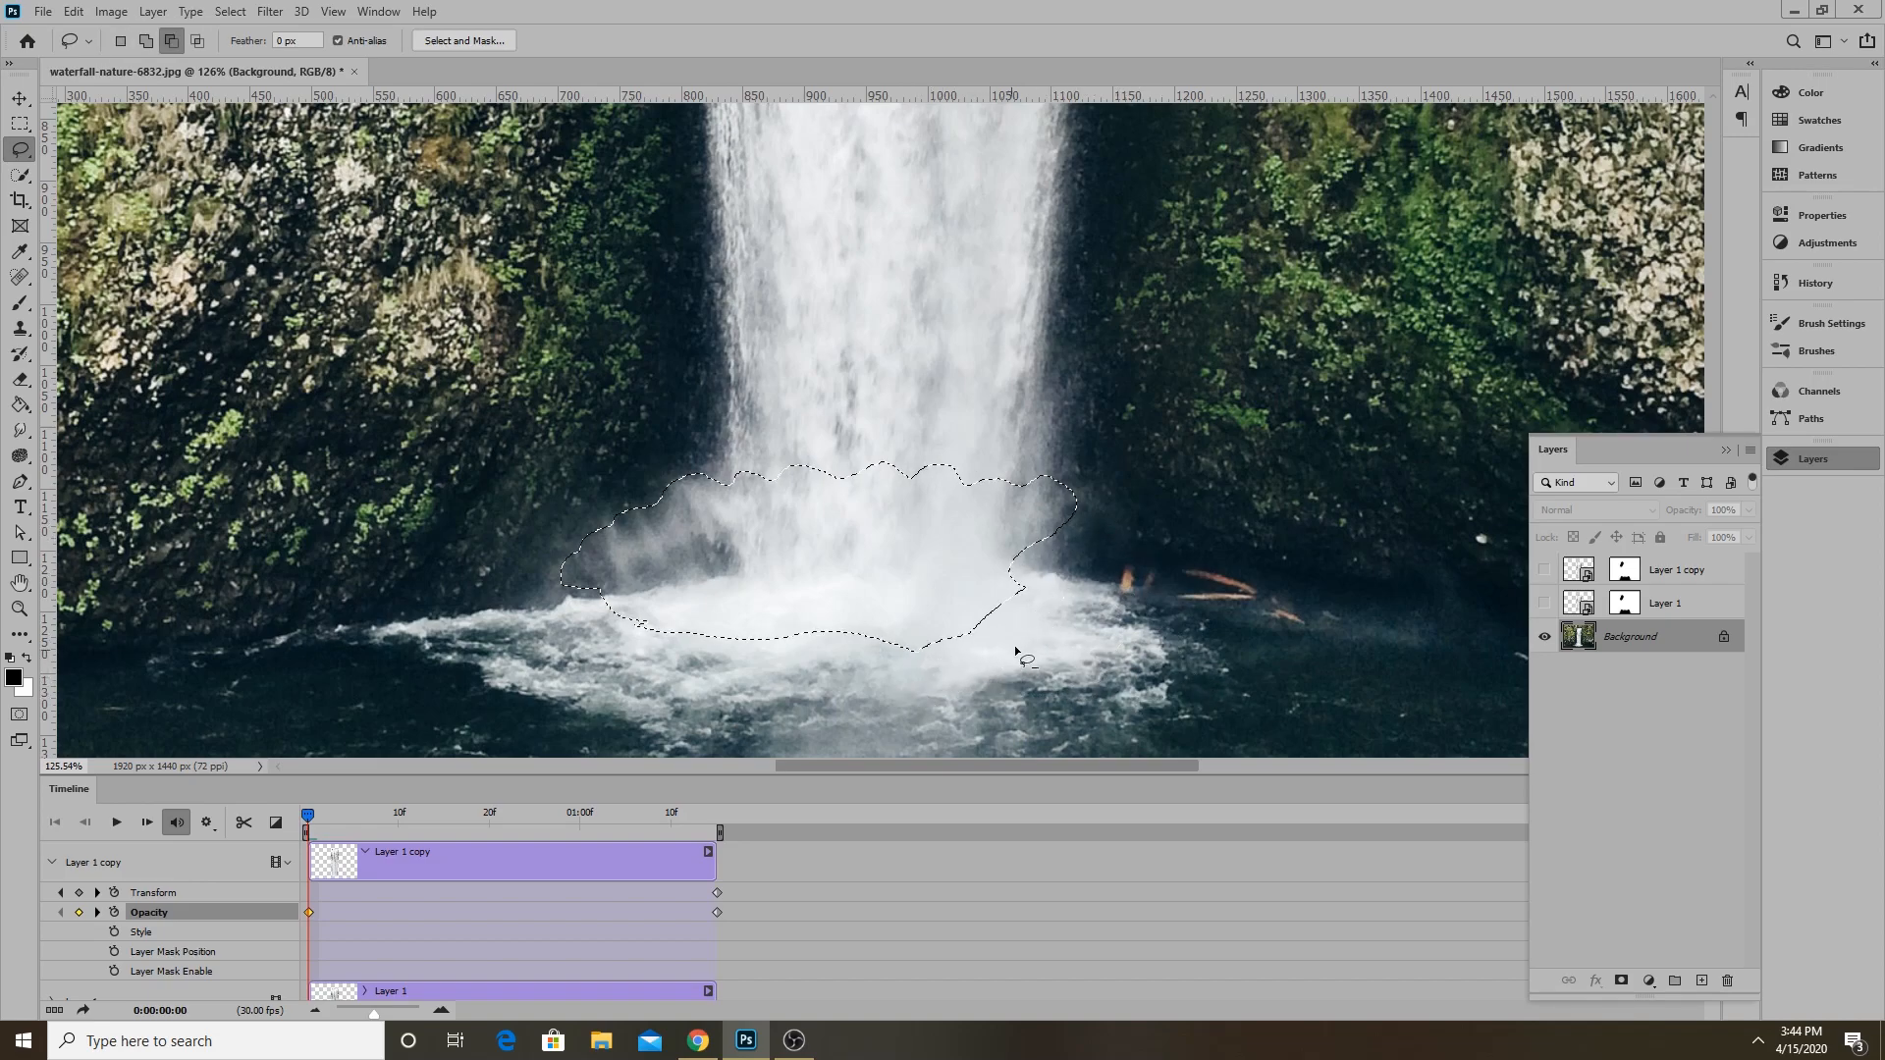
pyautogui.moveTo(1029, 569); pyautogui.dragTo(887, 670)
pyautogui.moveTo(1045, 659); pyautogui.dragTo(1064, 634)
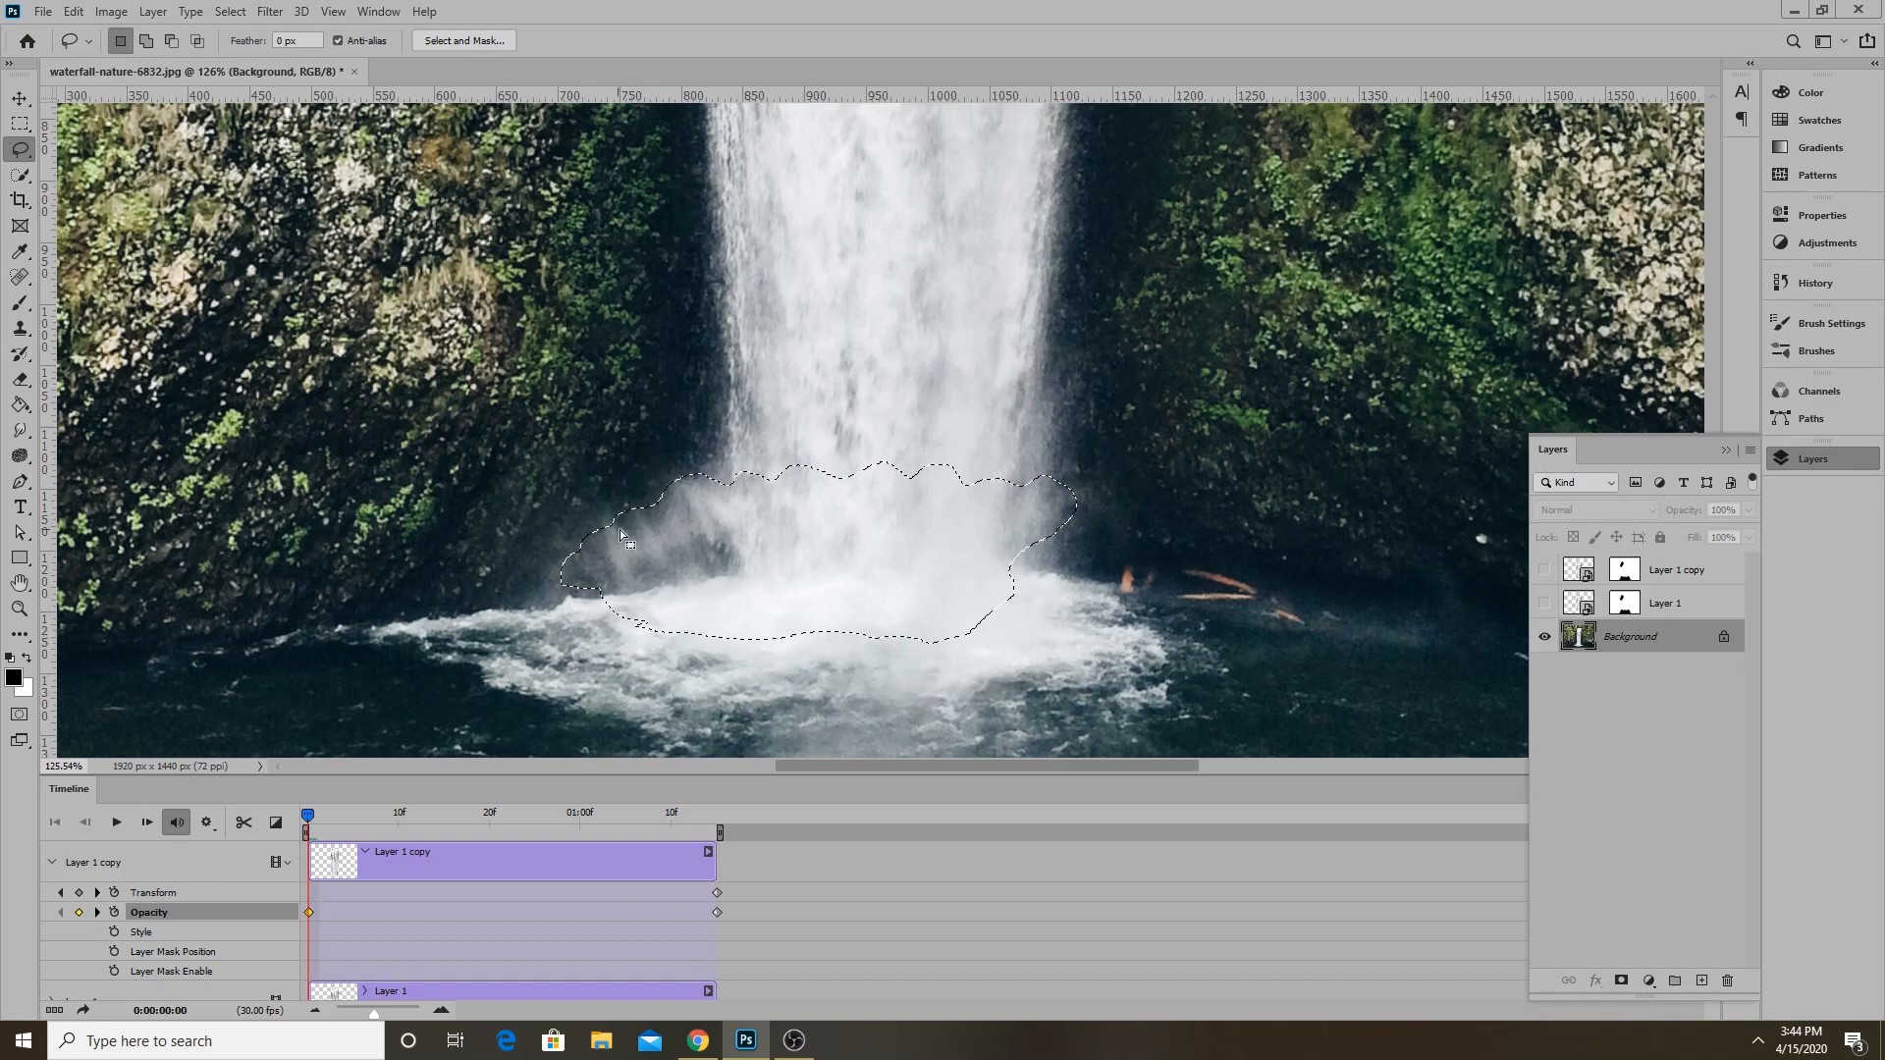
# Finish refining the lasso selection around the splash and copy the selected mist onto a new layer.
pyautogui.moveTo(762, 496); pyautogui.dragTo(727, 478)
pyautogui.hotkey('ctrl', 'z')
pyautogui.scroll(-2, 815, 565)
pyautogui.moveTo(598, 605)
pyautogui.mouseDown()
pyautogui.moveTo(594, 587)
pyautogui.moveTo(633, 583)
pyautogui.moveTo(610, 606)
pyautogui.moveTo(615, 590)
pyautogui.mouseUp()
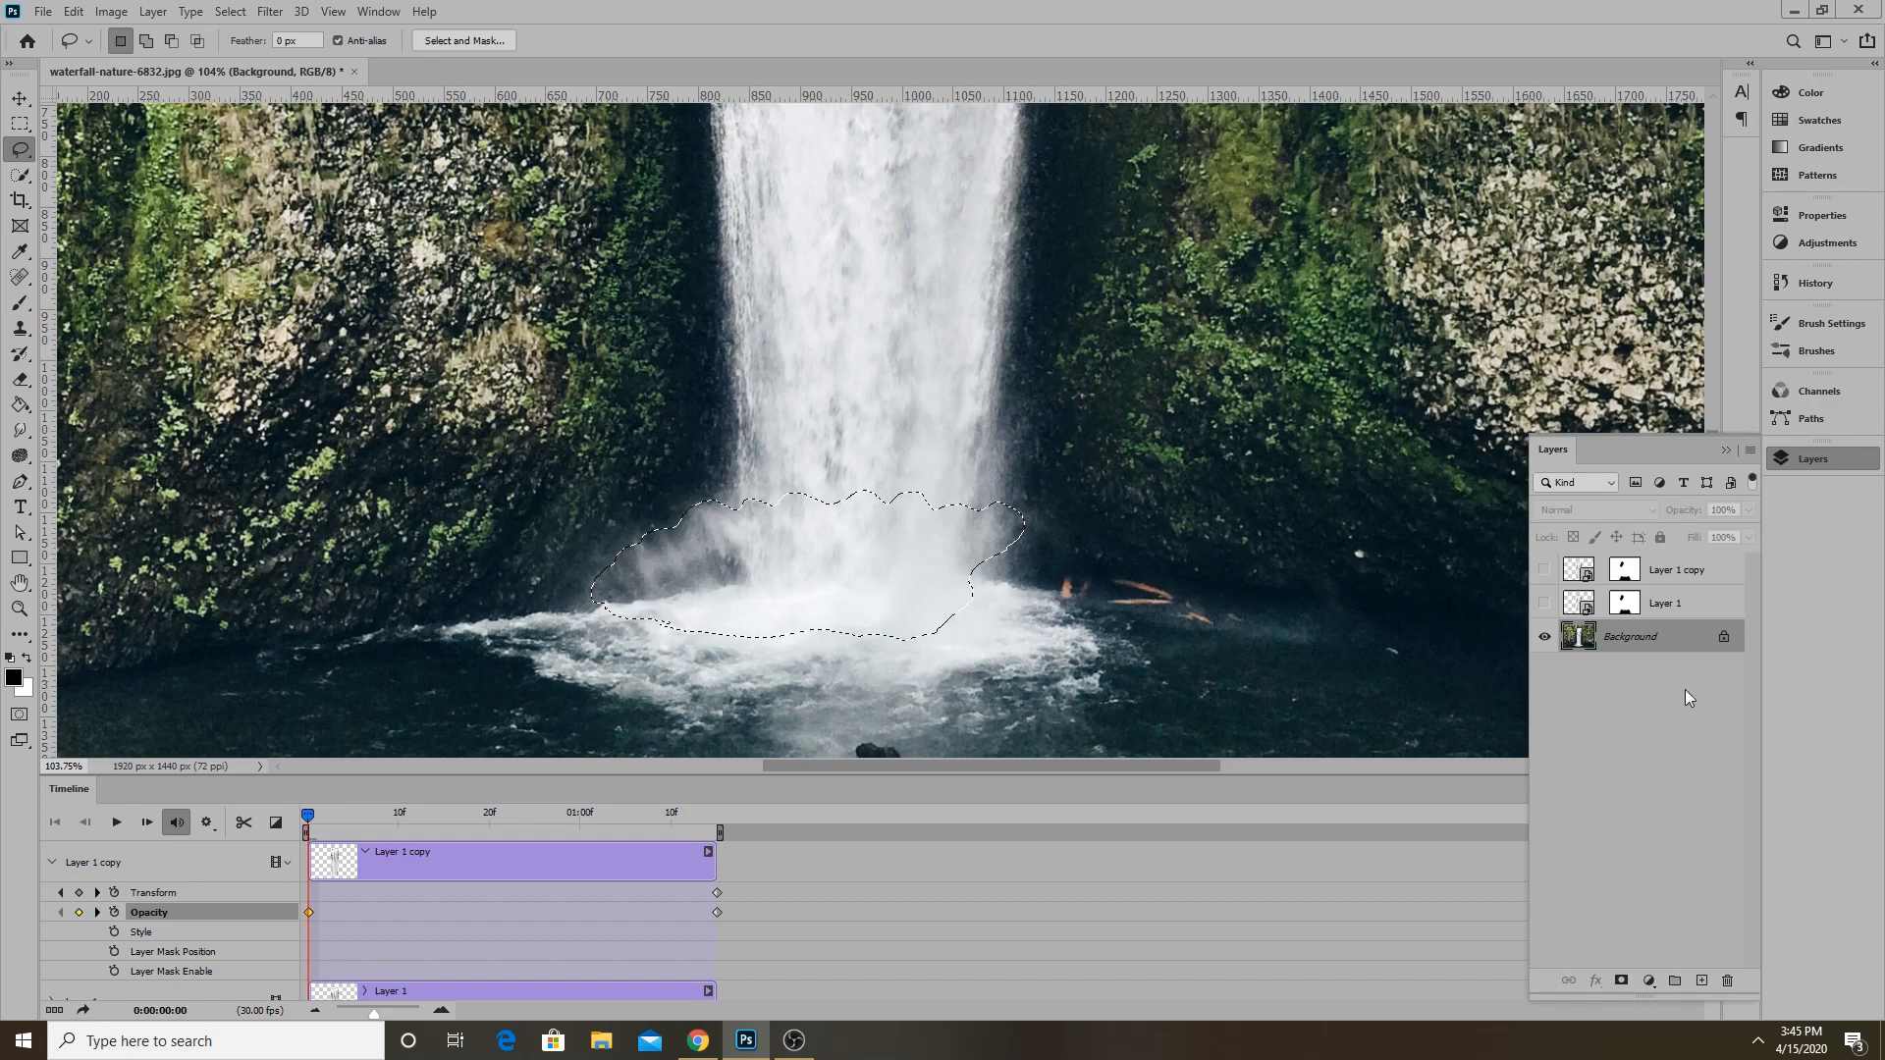
pyautogui.hotkey('ctrl', 'j')
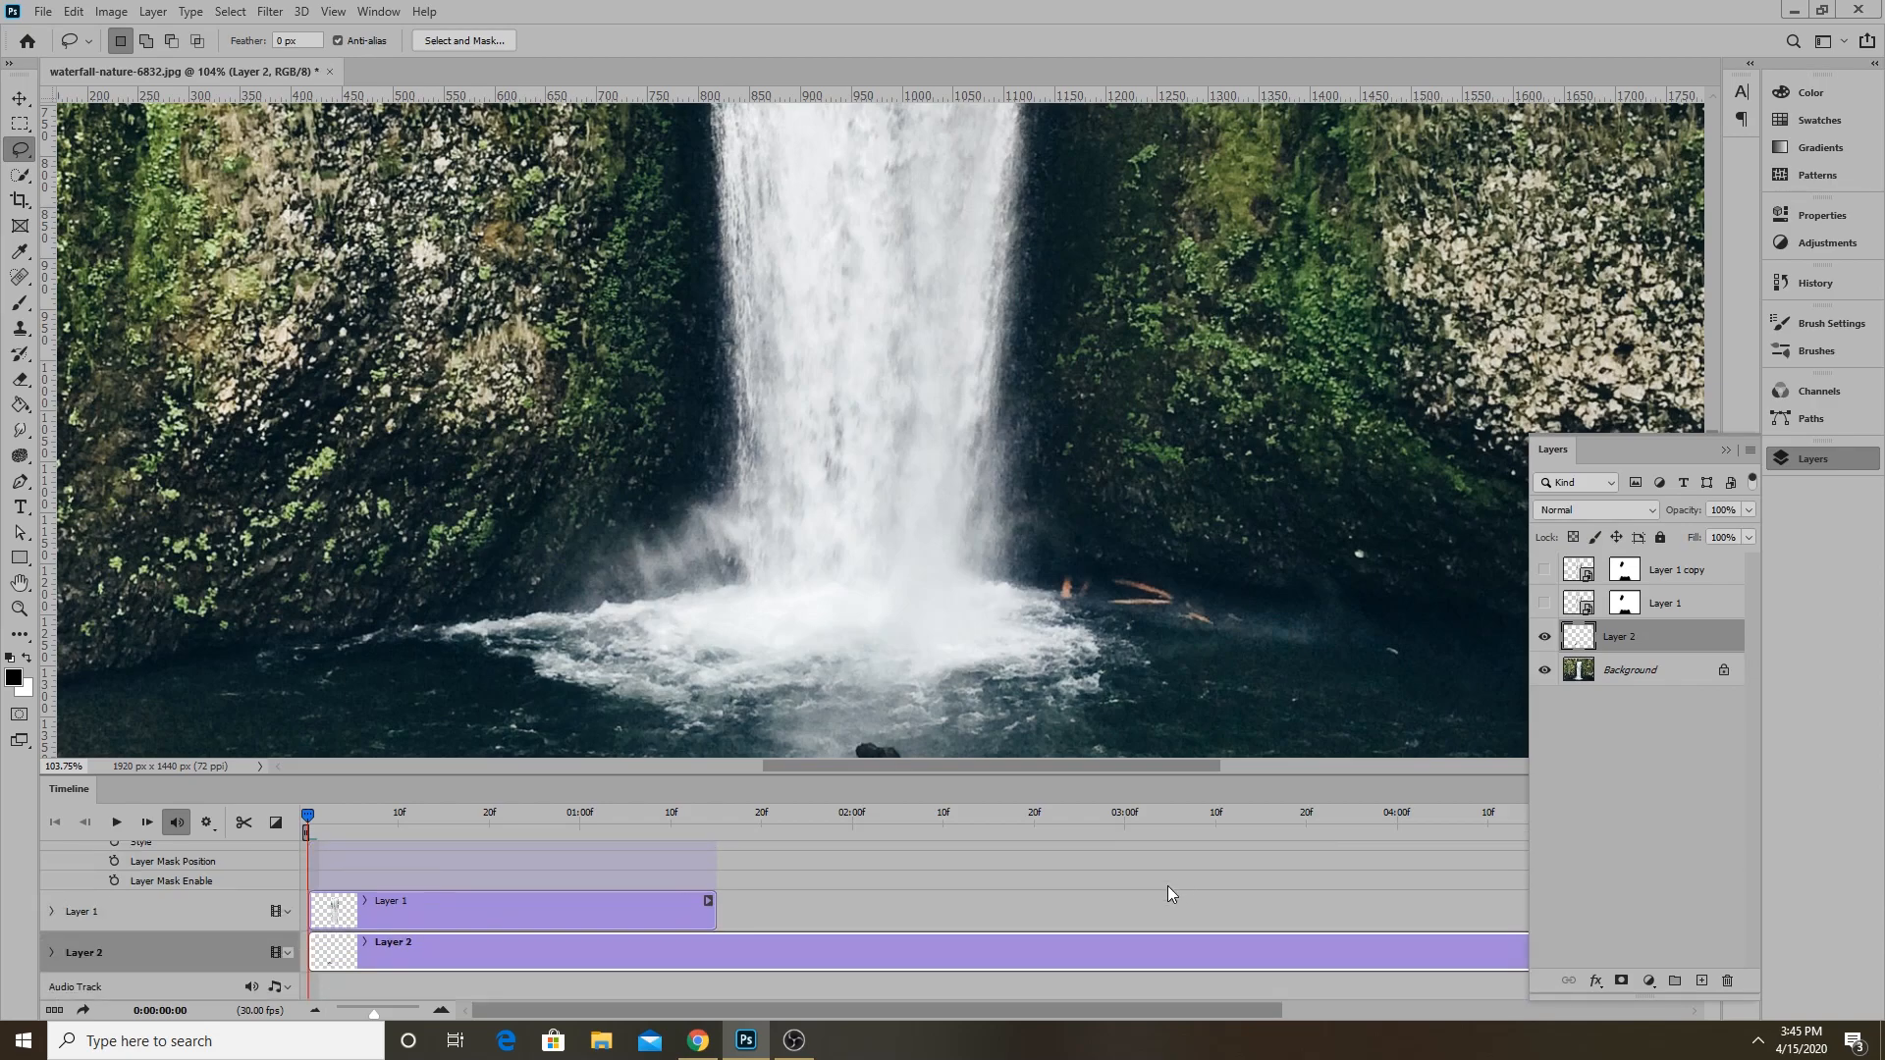
# Trim the Layer 2 clip on the timeline so it ends together with the Layer 1 clips.
pyautogui.click(1731, 451)
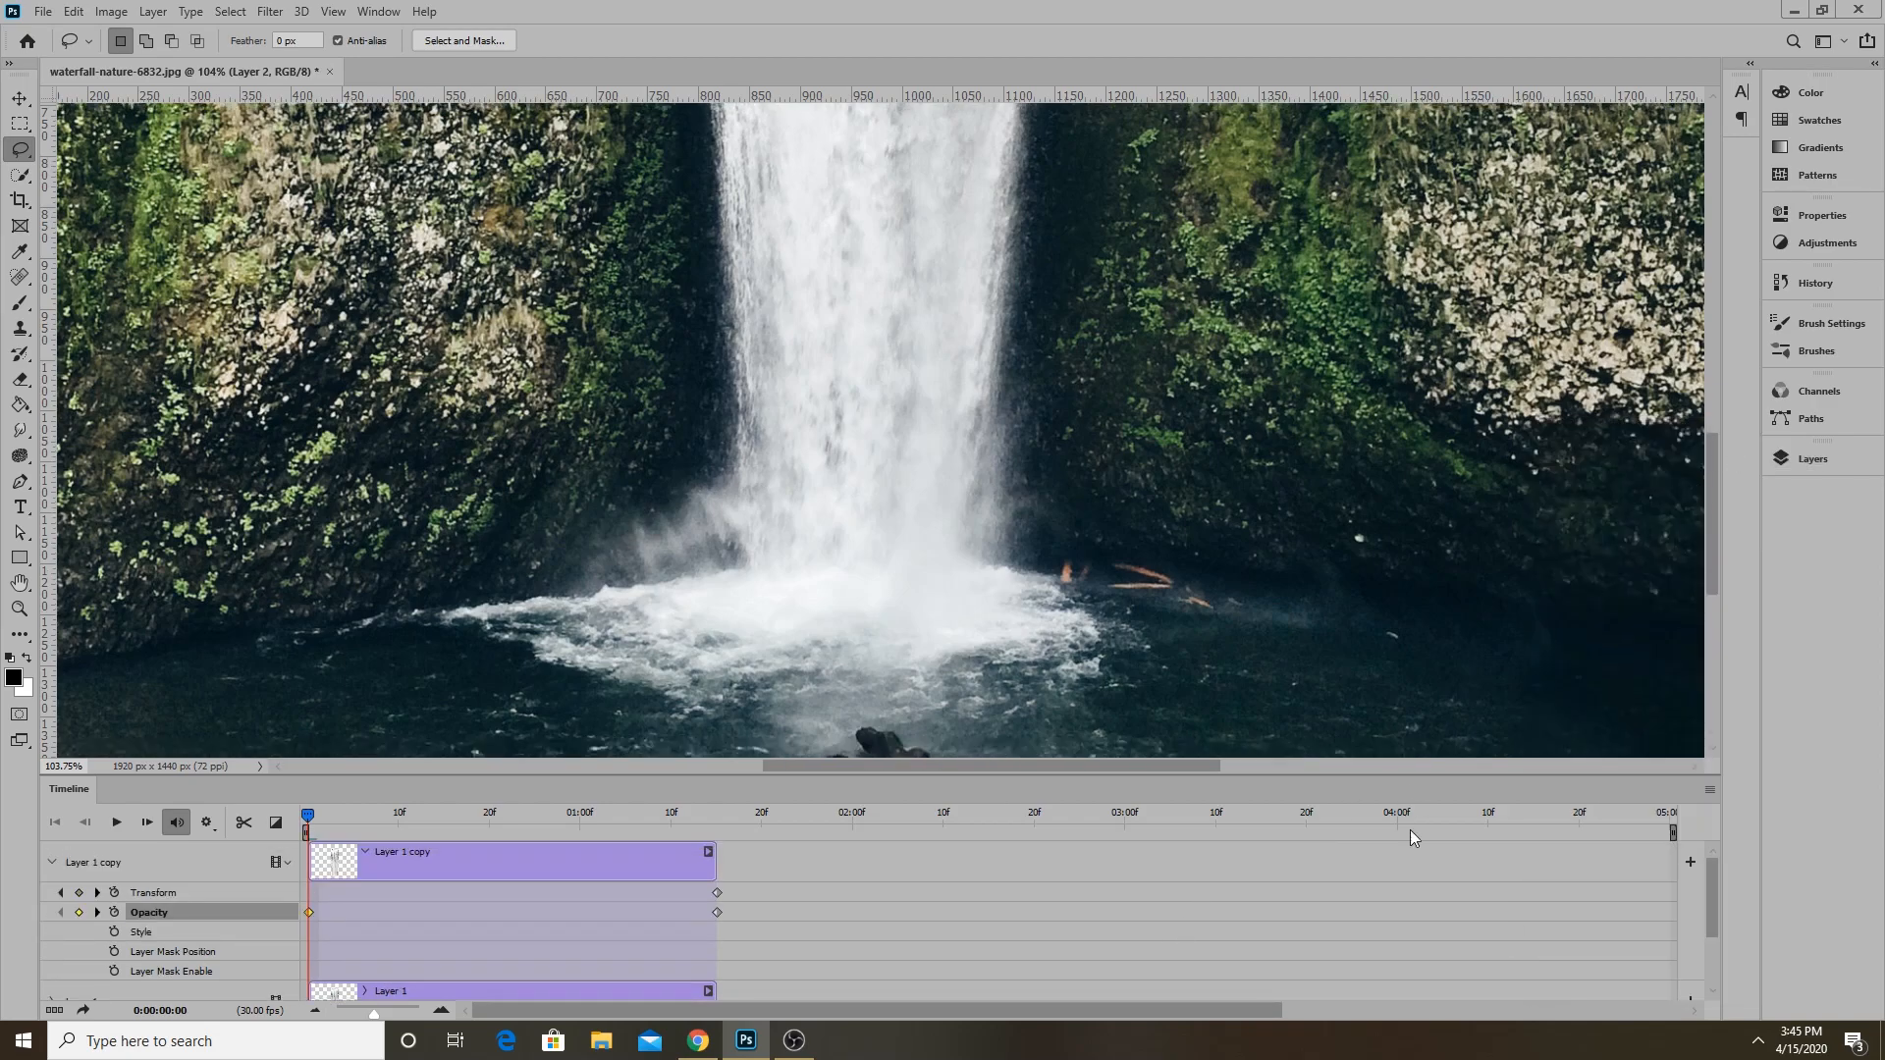
pyautogui.scroll(-3, 1351, 940)
pyautogui.moveTo(1666, 960); pyautogui.dragTo(723, 964)
pyautogui.scroll(3, 722, 952)
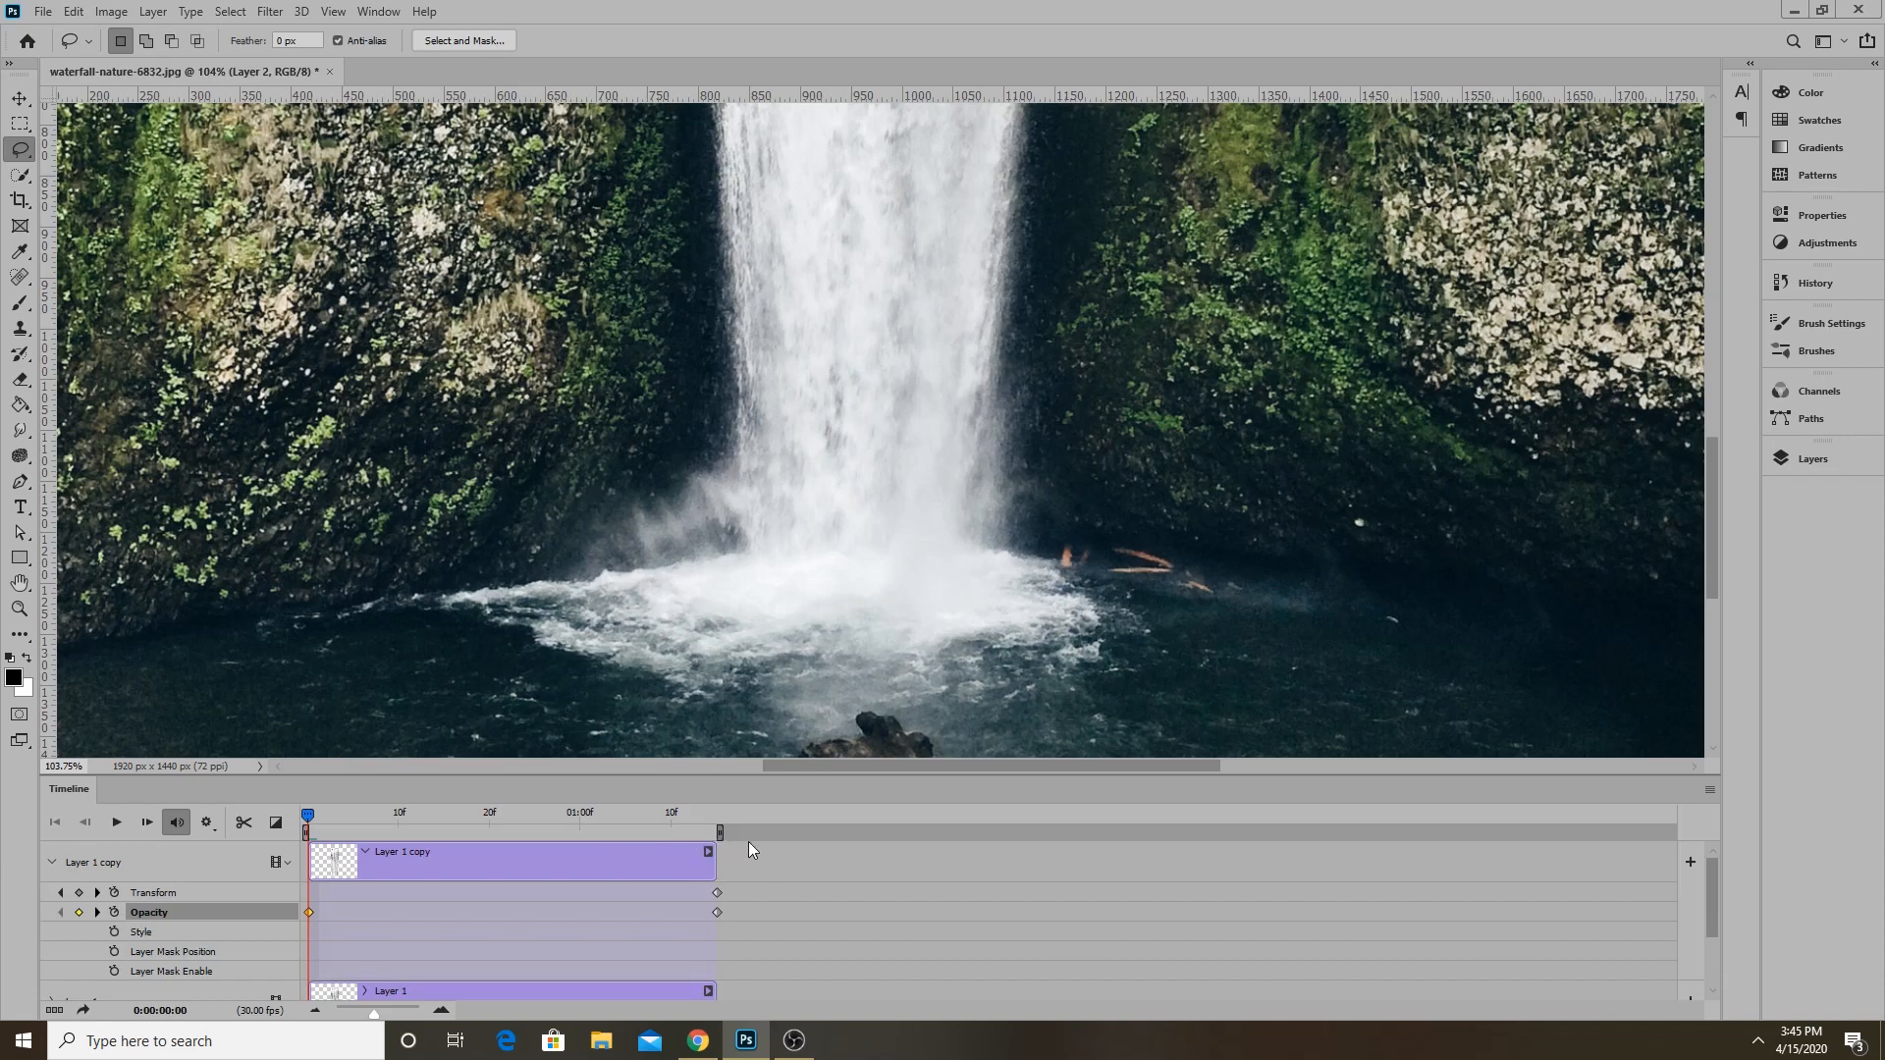
pyautogui.moveTo(720, 833); pyautogui.dragTo(704, 833)
pyautogui.scroll(5, 912, 560)
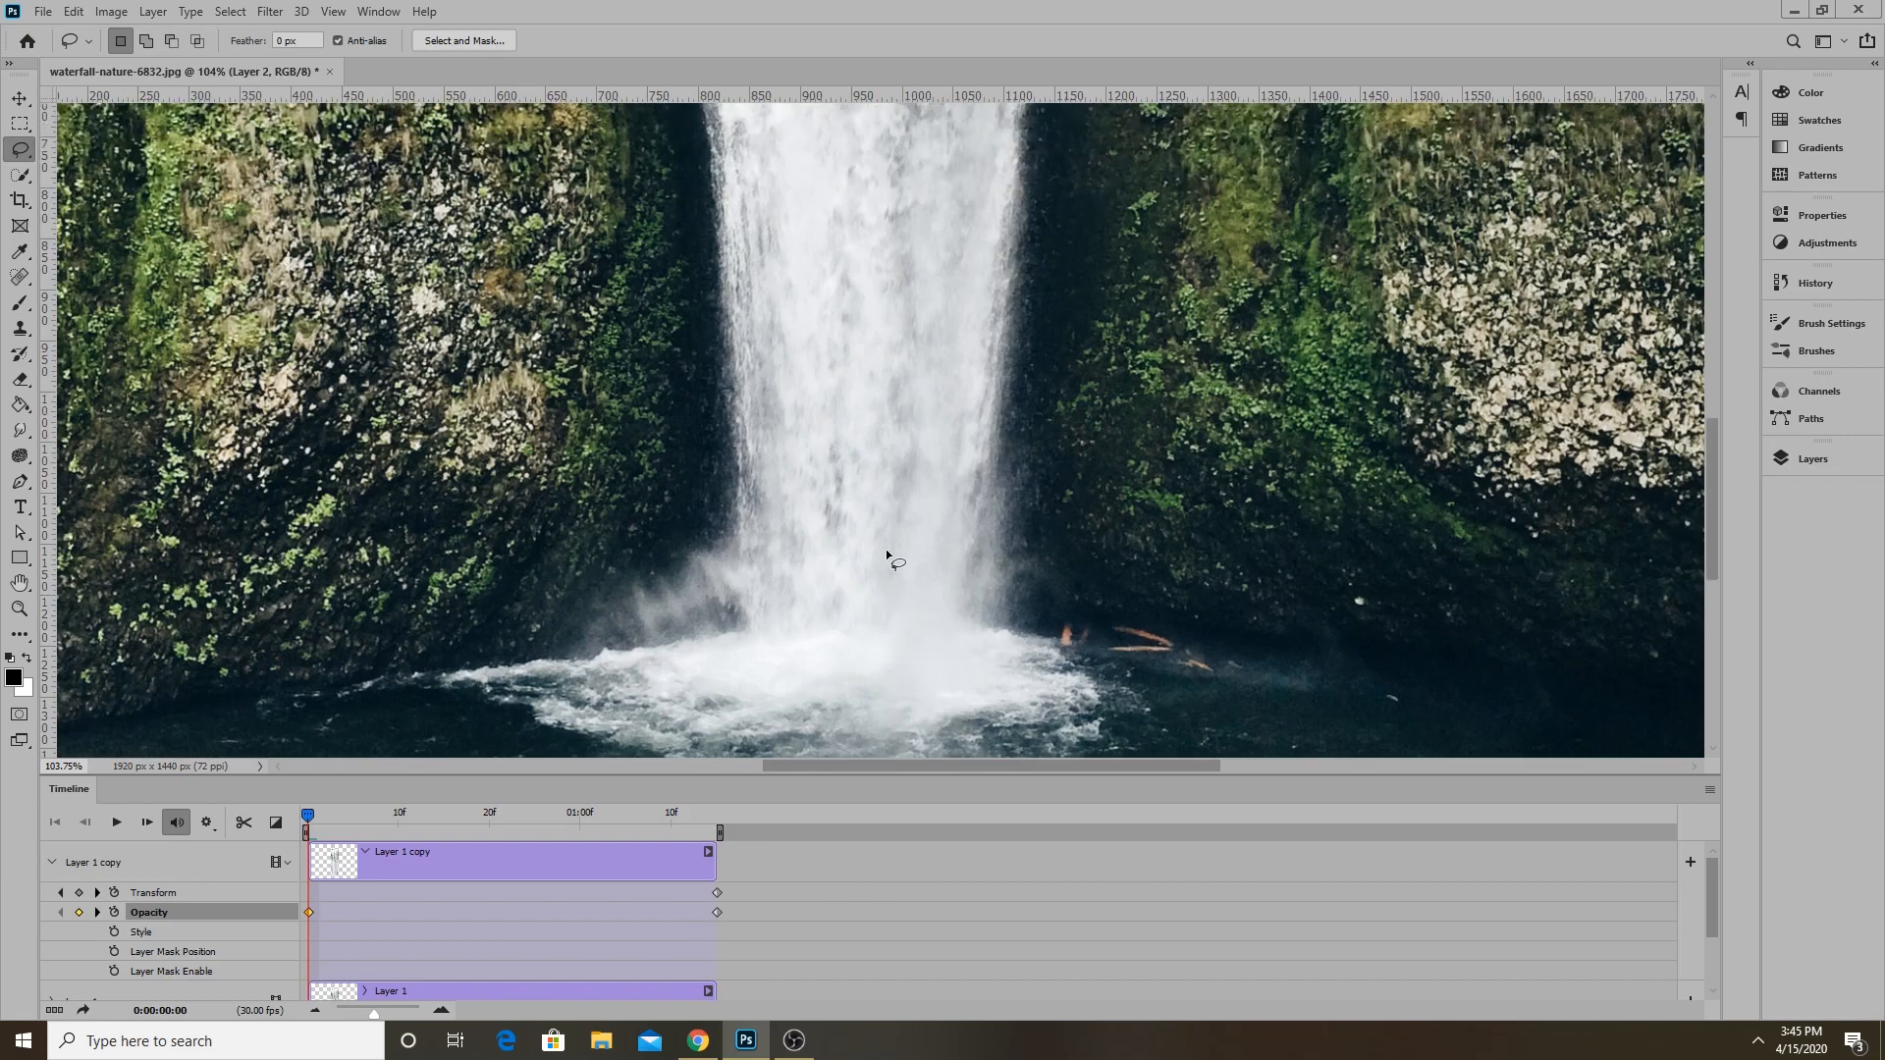
# Play the animation with the waterfall's base in view and scrub to the clips' end at 0:00:01:14.
pyautogui.scroll(1, 1156, 509)
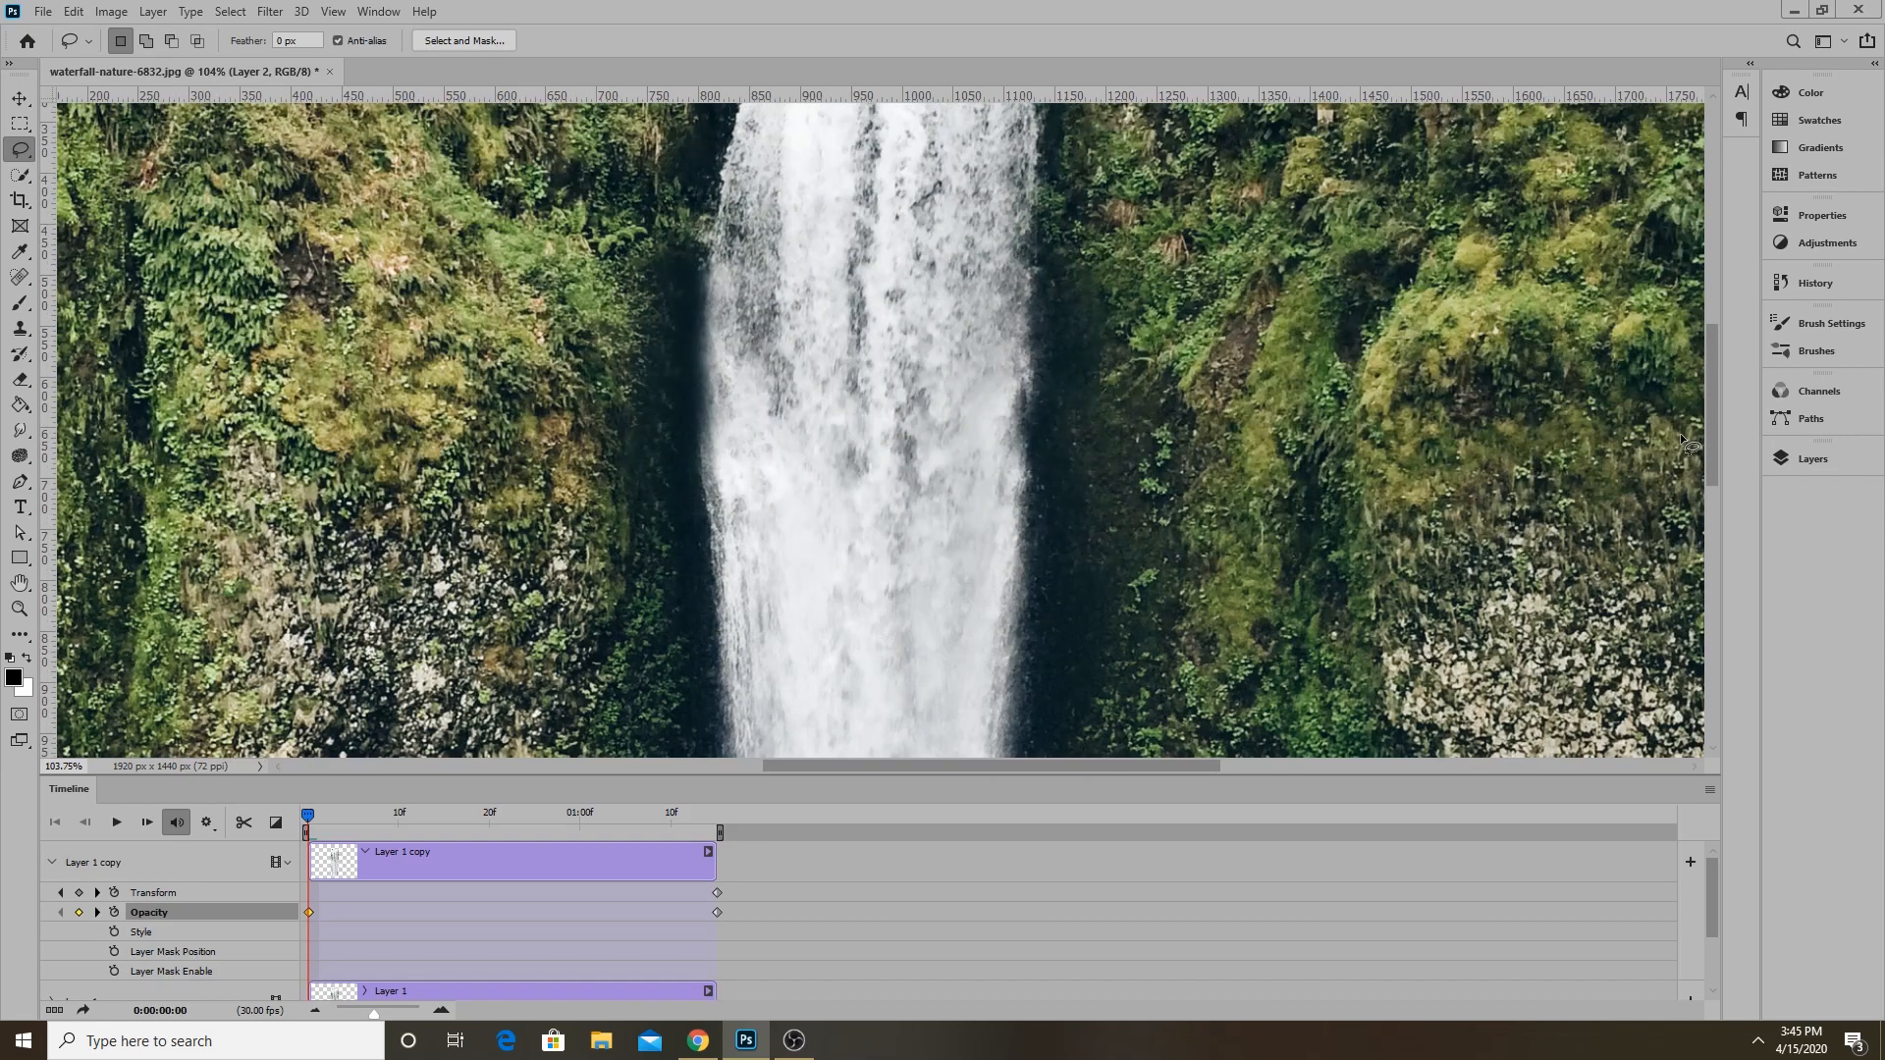
pyautogui.moveTo(1710, 432); pyautogui.dragTo(1724, 539)
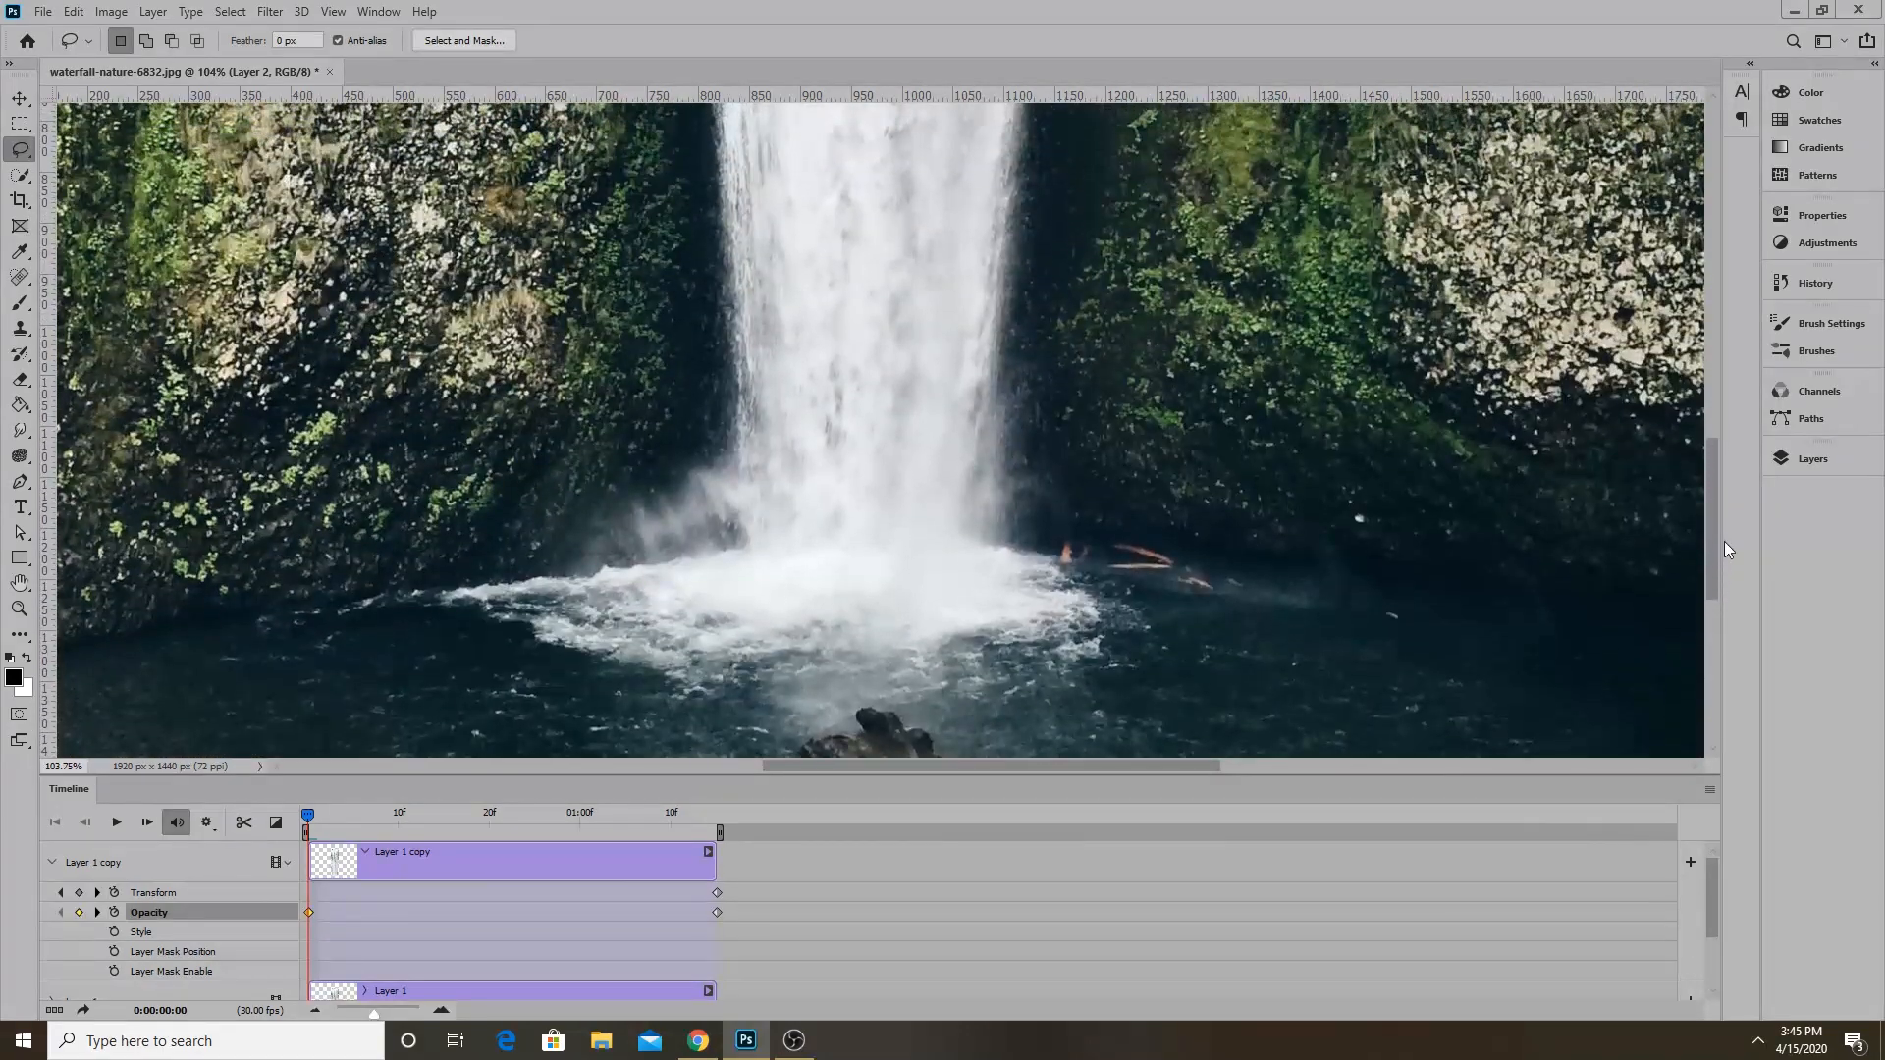
pyautogui.press('space')
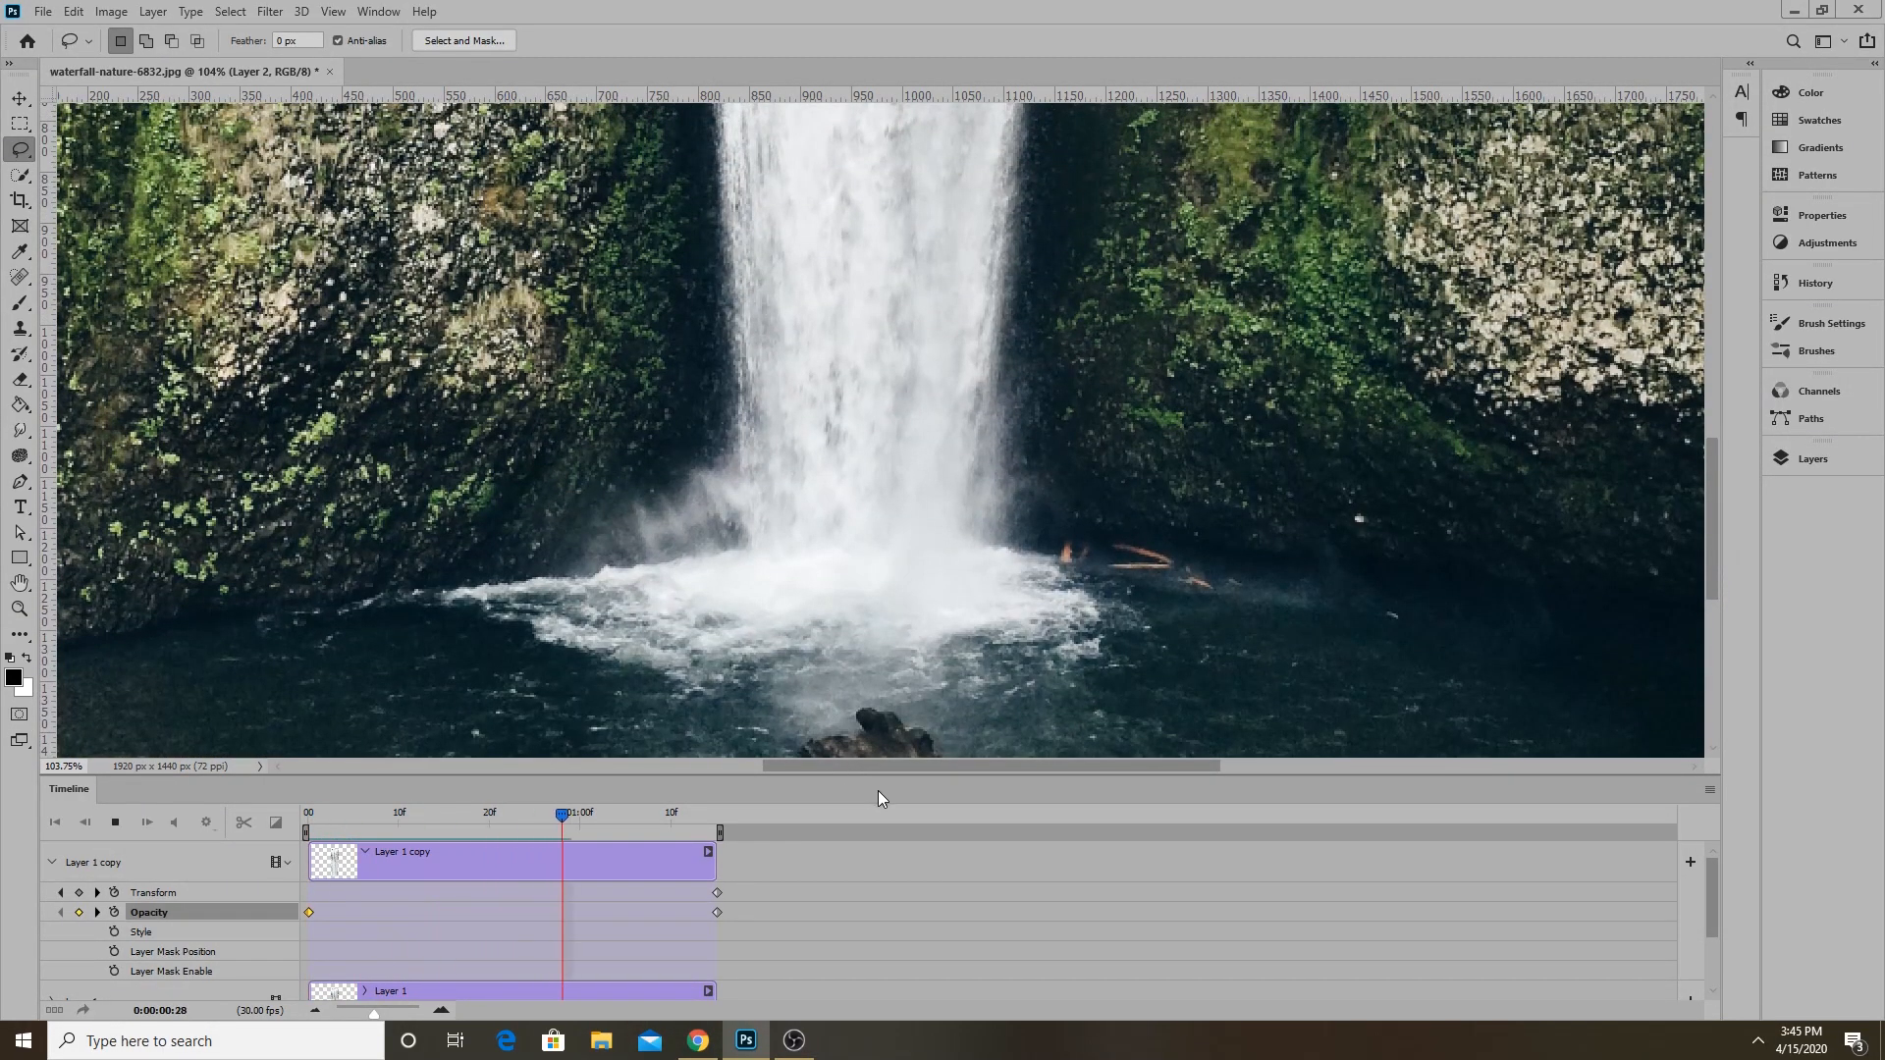
pyautogui.moveTo(640, 822); pyautogui.dragTo(714, 827)
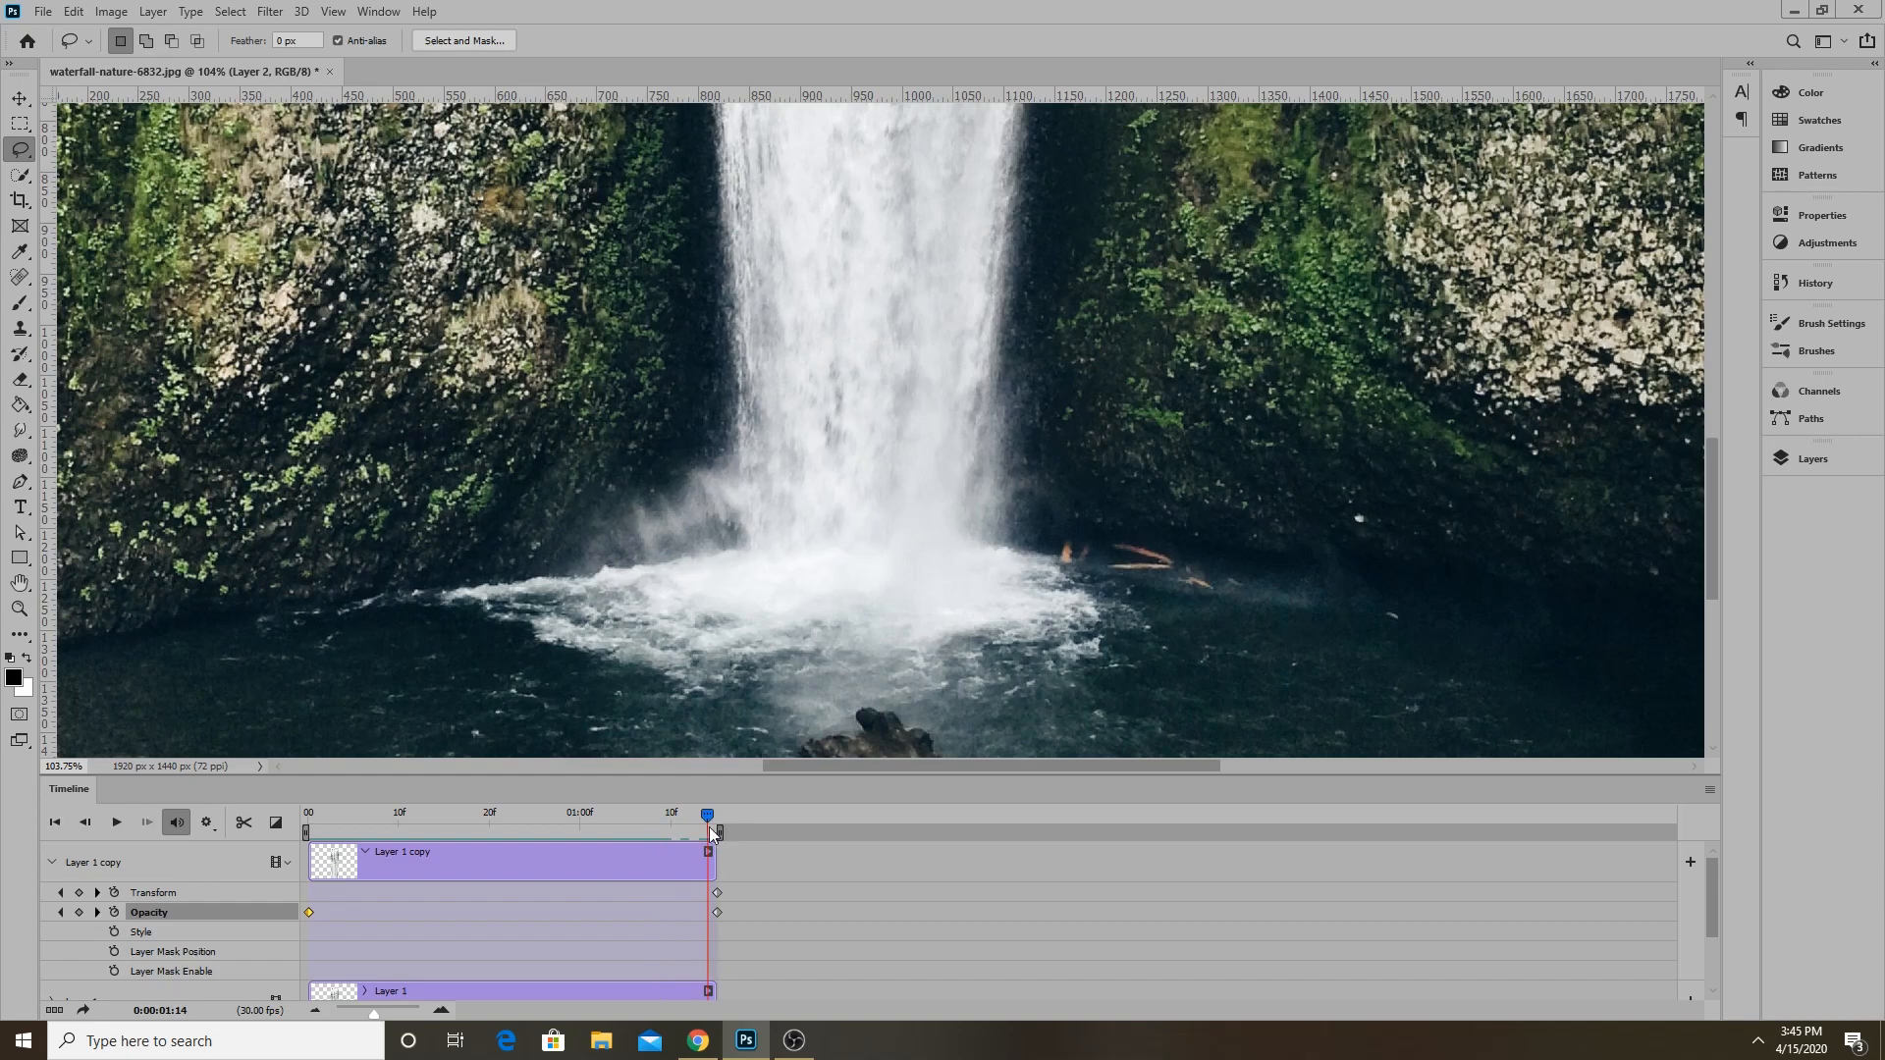
pyautogui.scroll(-2, 371, 945)
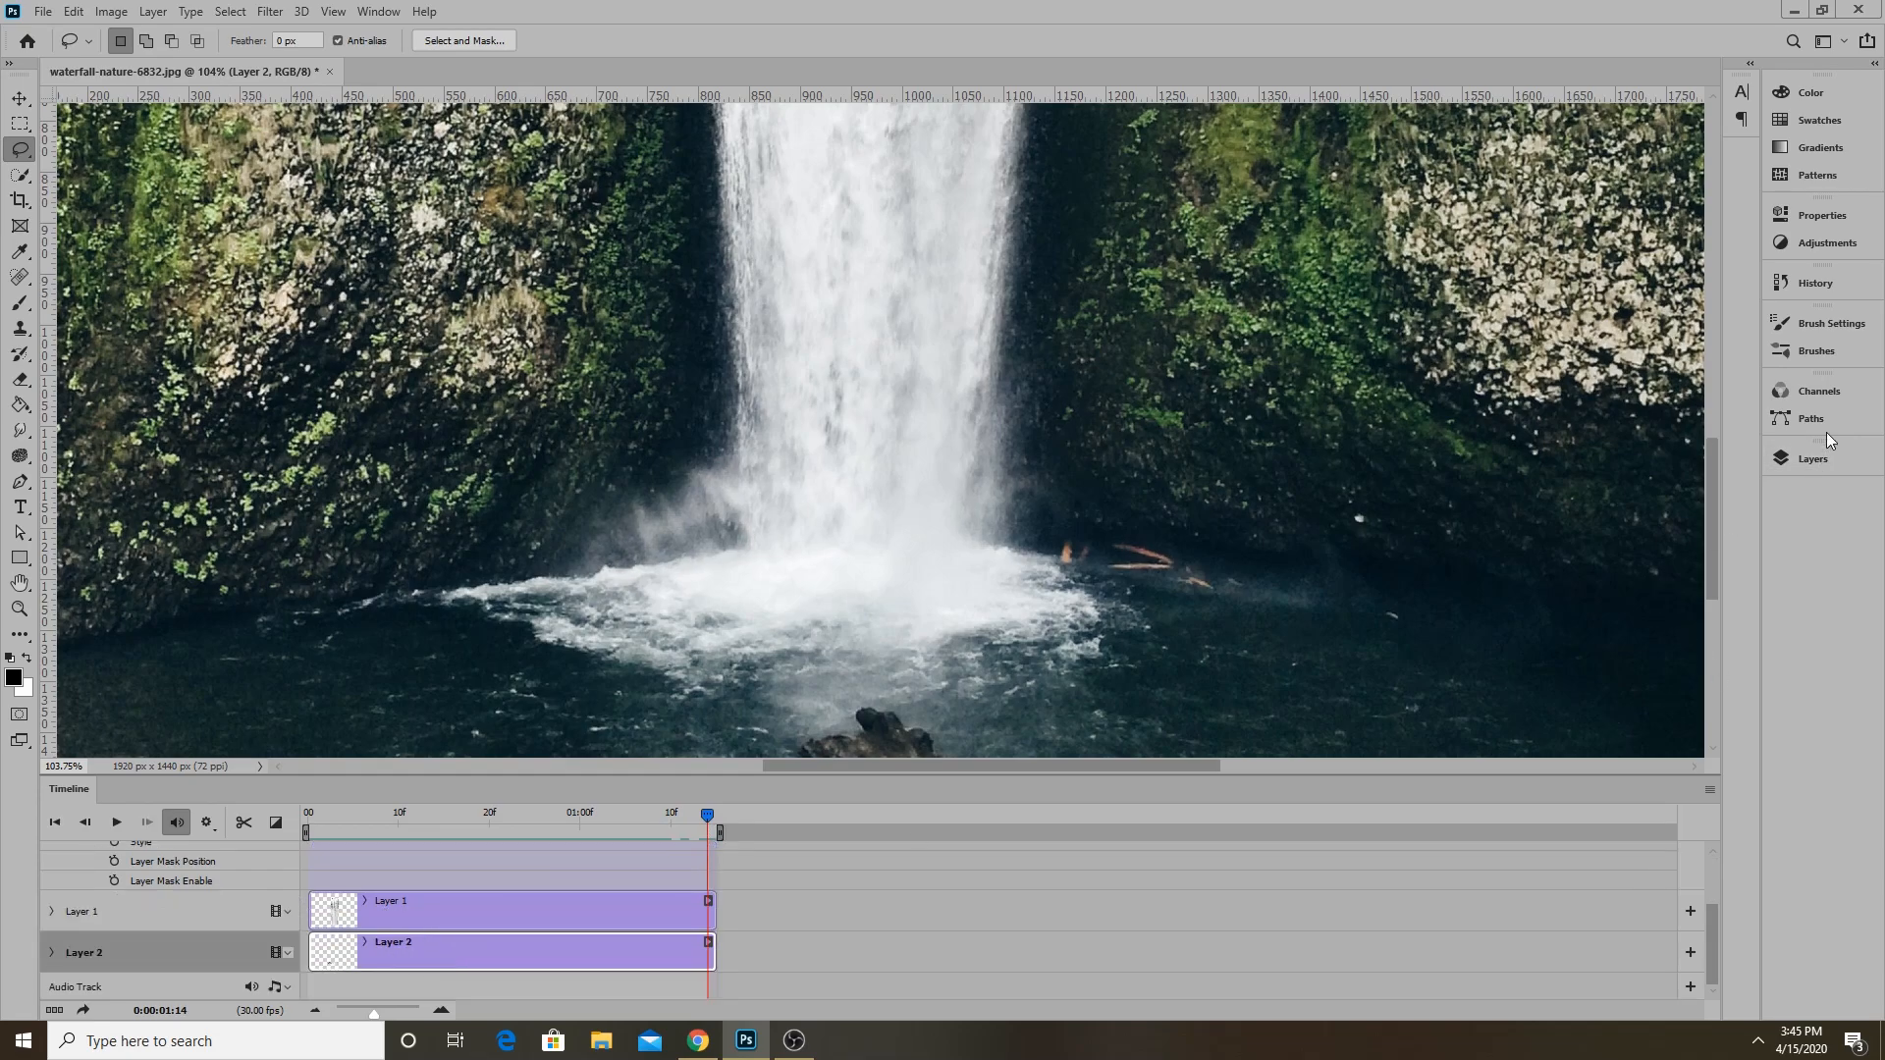
pyautogui.click(112, 915)
pyautogui.click(115, 948)
pyautogui.click(114, 915)
pyautogui.click(106, 946)
pyautogui.scroll(1, 106, 908)
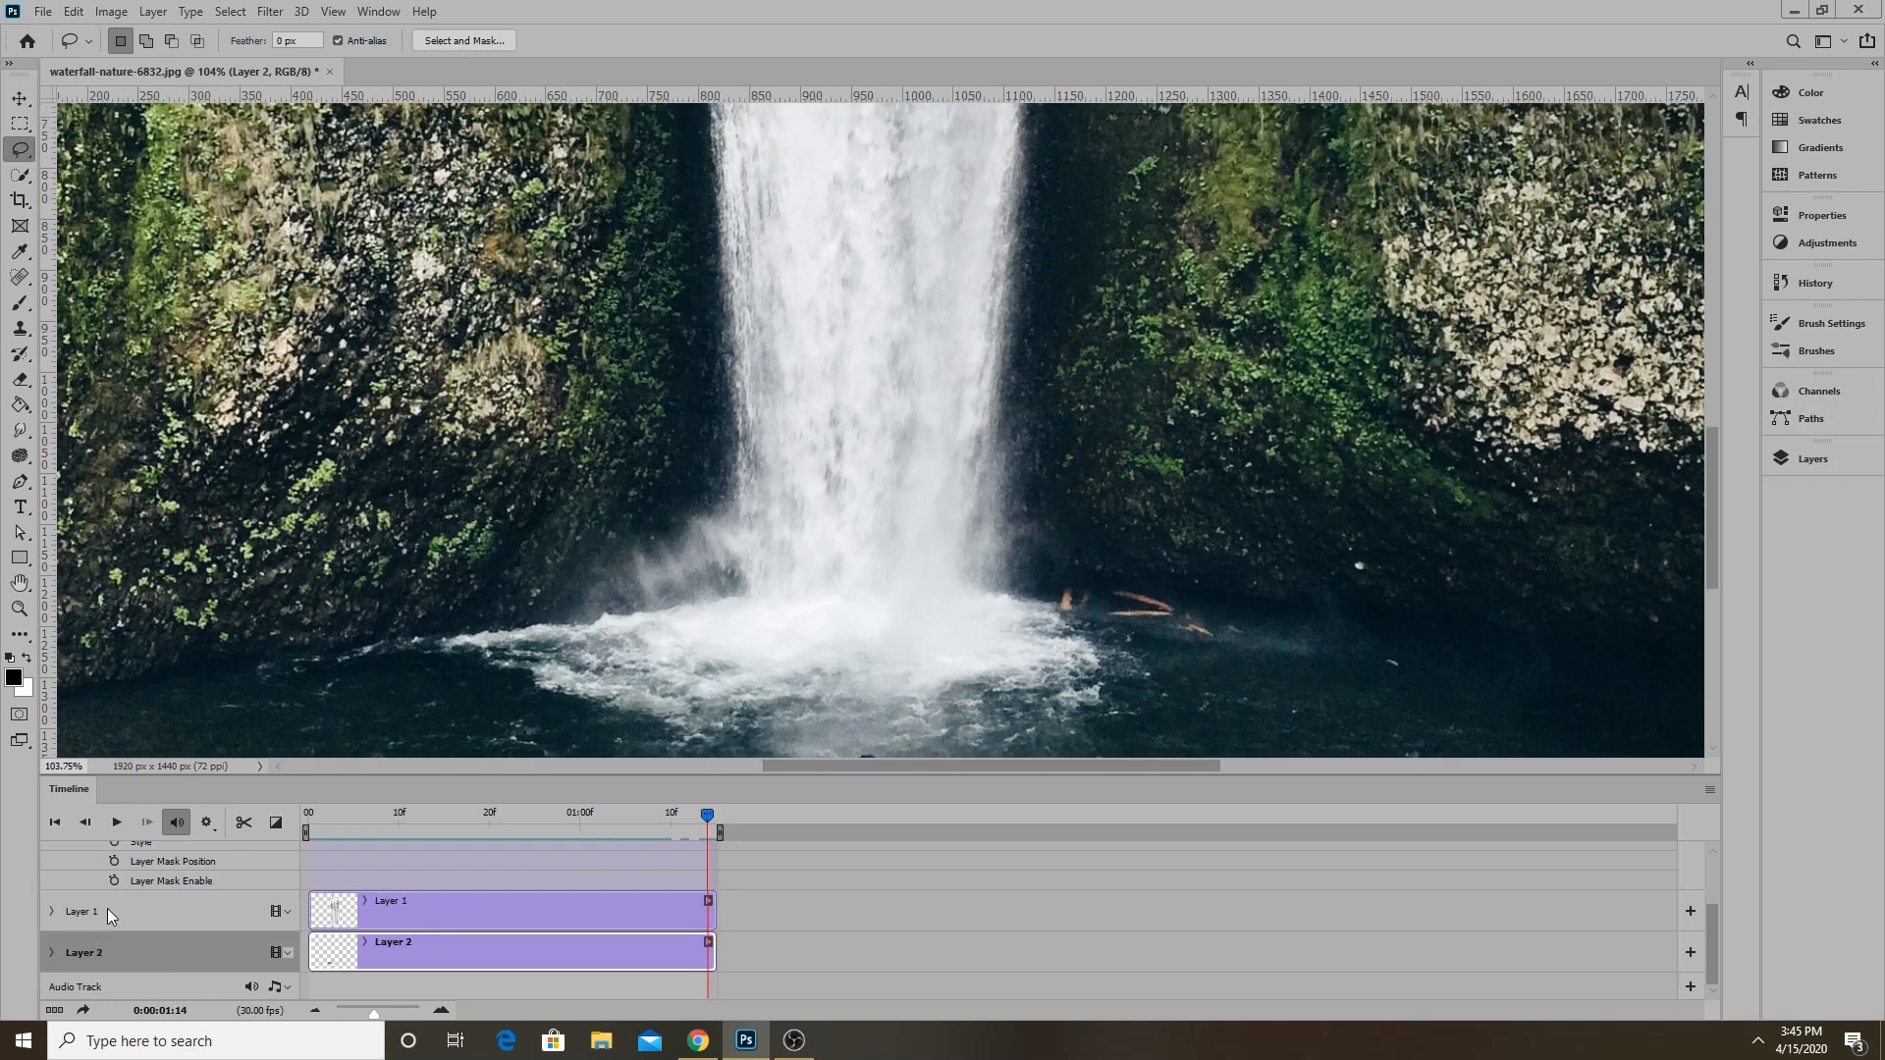
pyautogui.scroll(2, 113, 909)
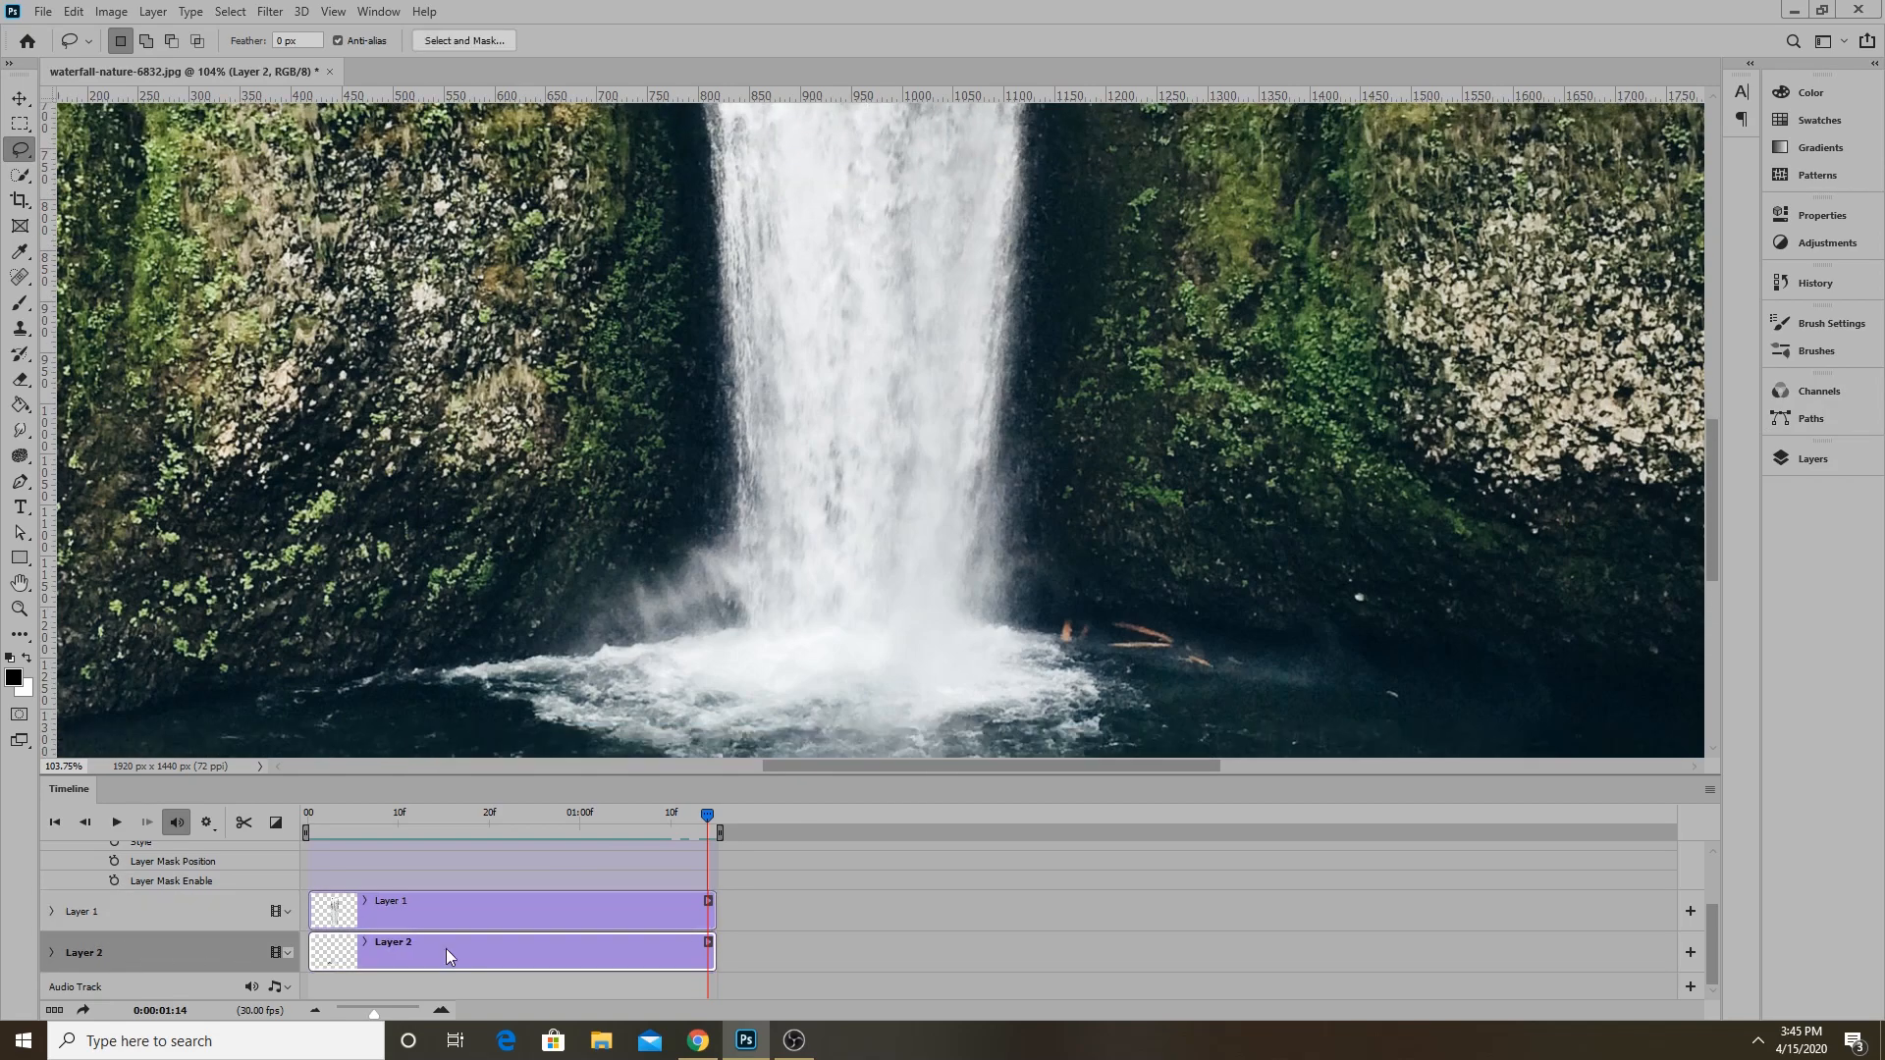
# Rename Layer 1 as waterfall2 and Layer 1 copy as waterfall1.
pyautogui.click(1823, 460)
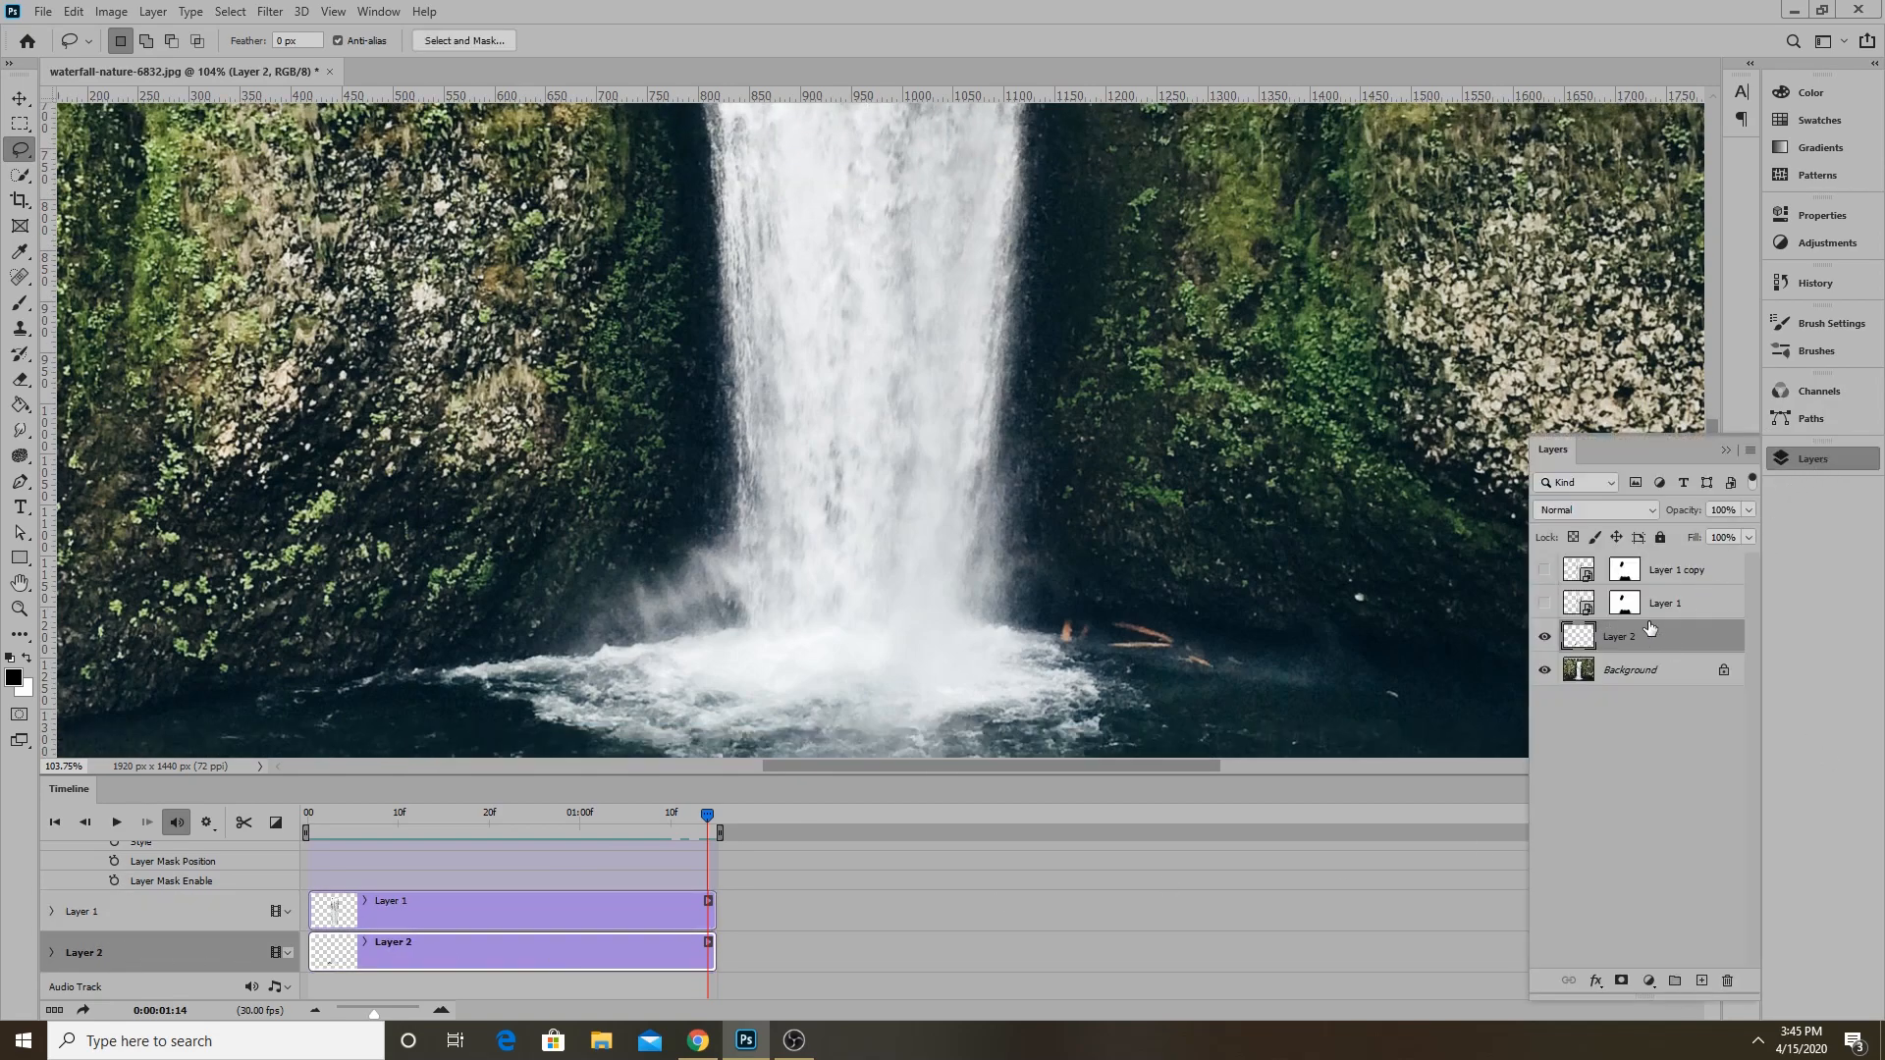
pyautogui.click(1673, 605)
pyautogui.doubleClick(1672, 605)
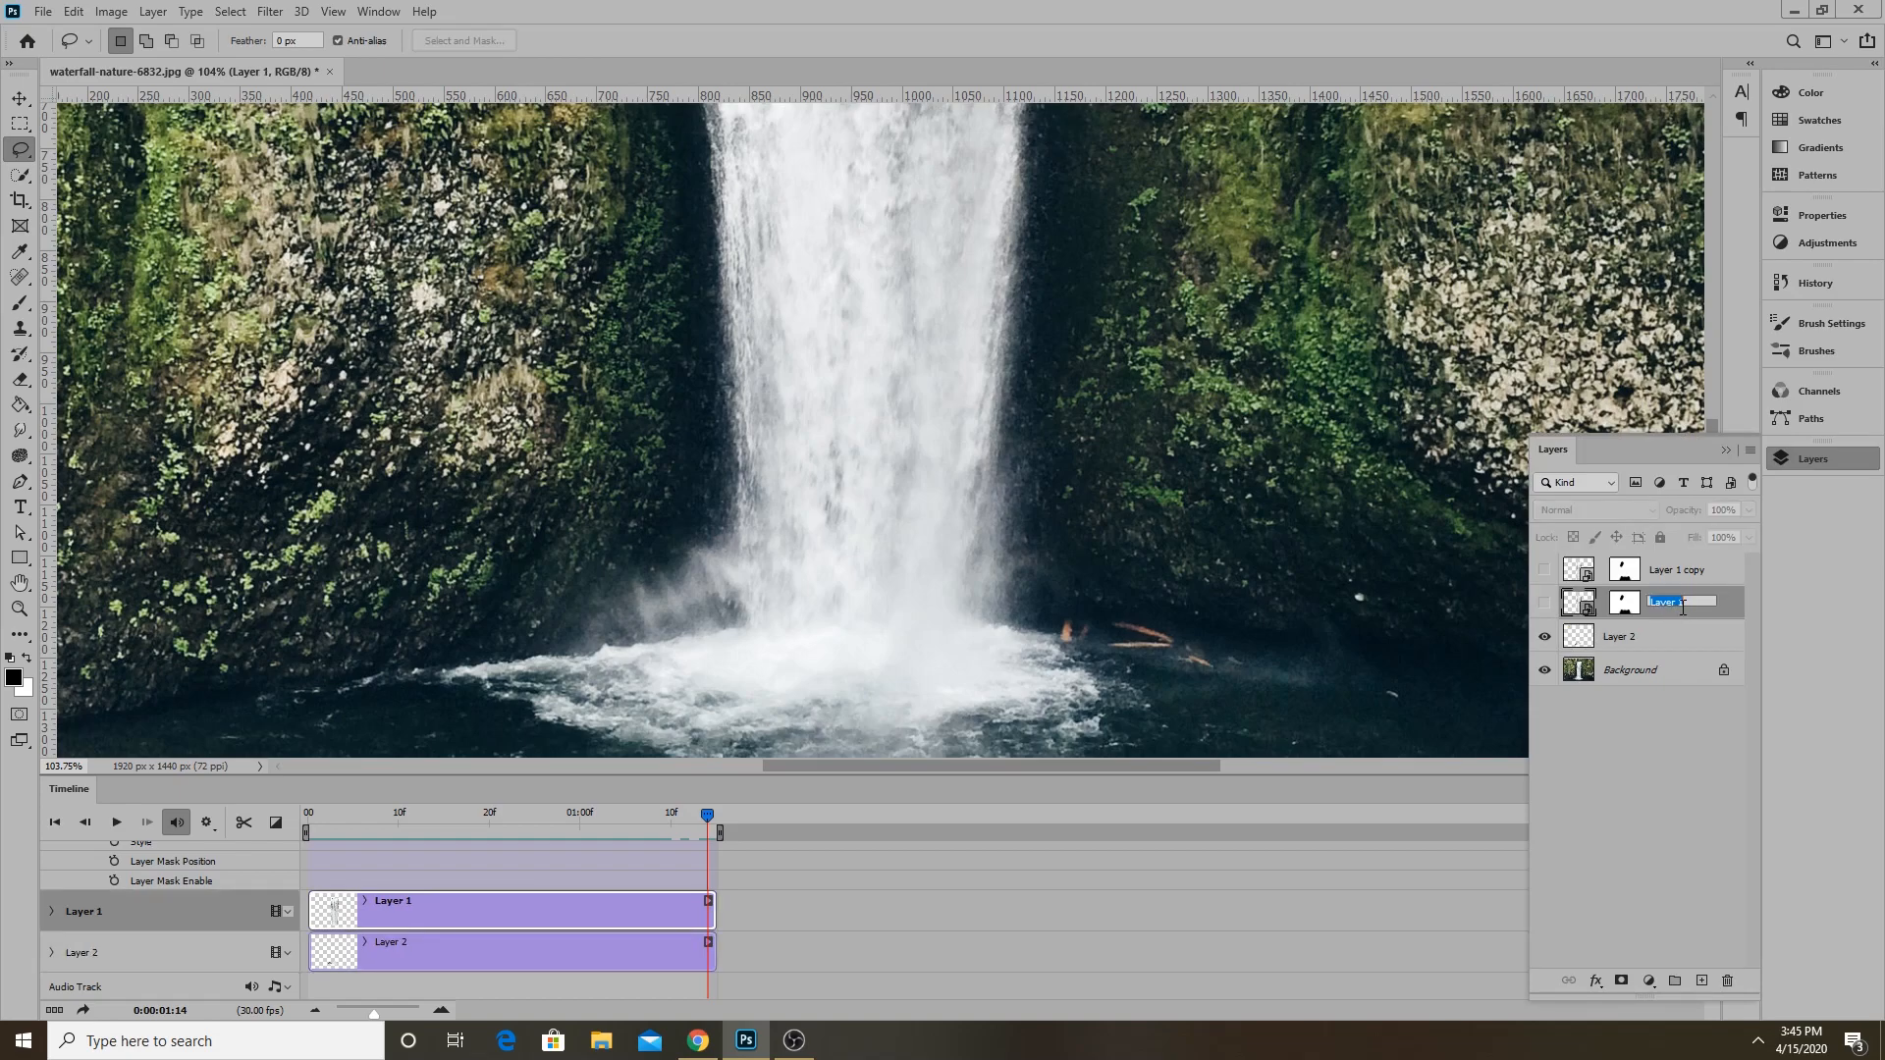
pyautogui.click(1699, 633)
pyautogui.click(1544, 572)
pyautogui.doubleClick(1665, 604)
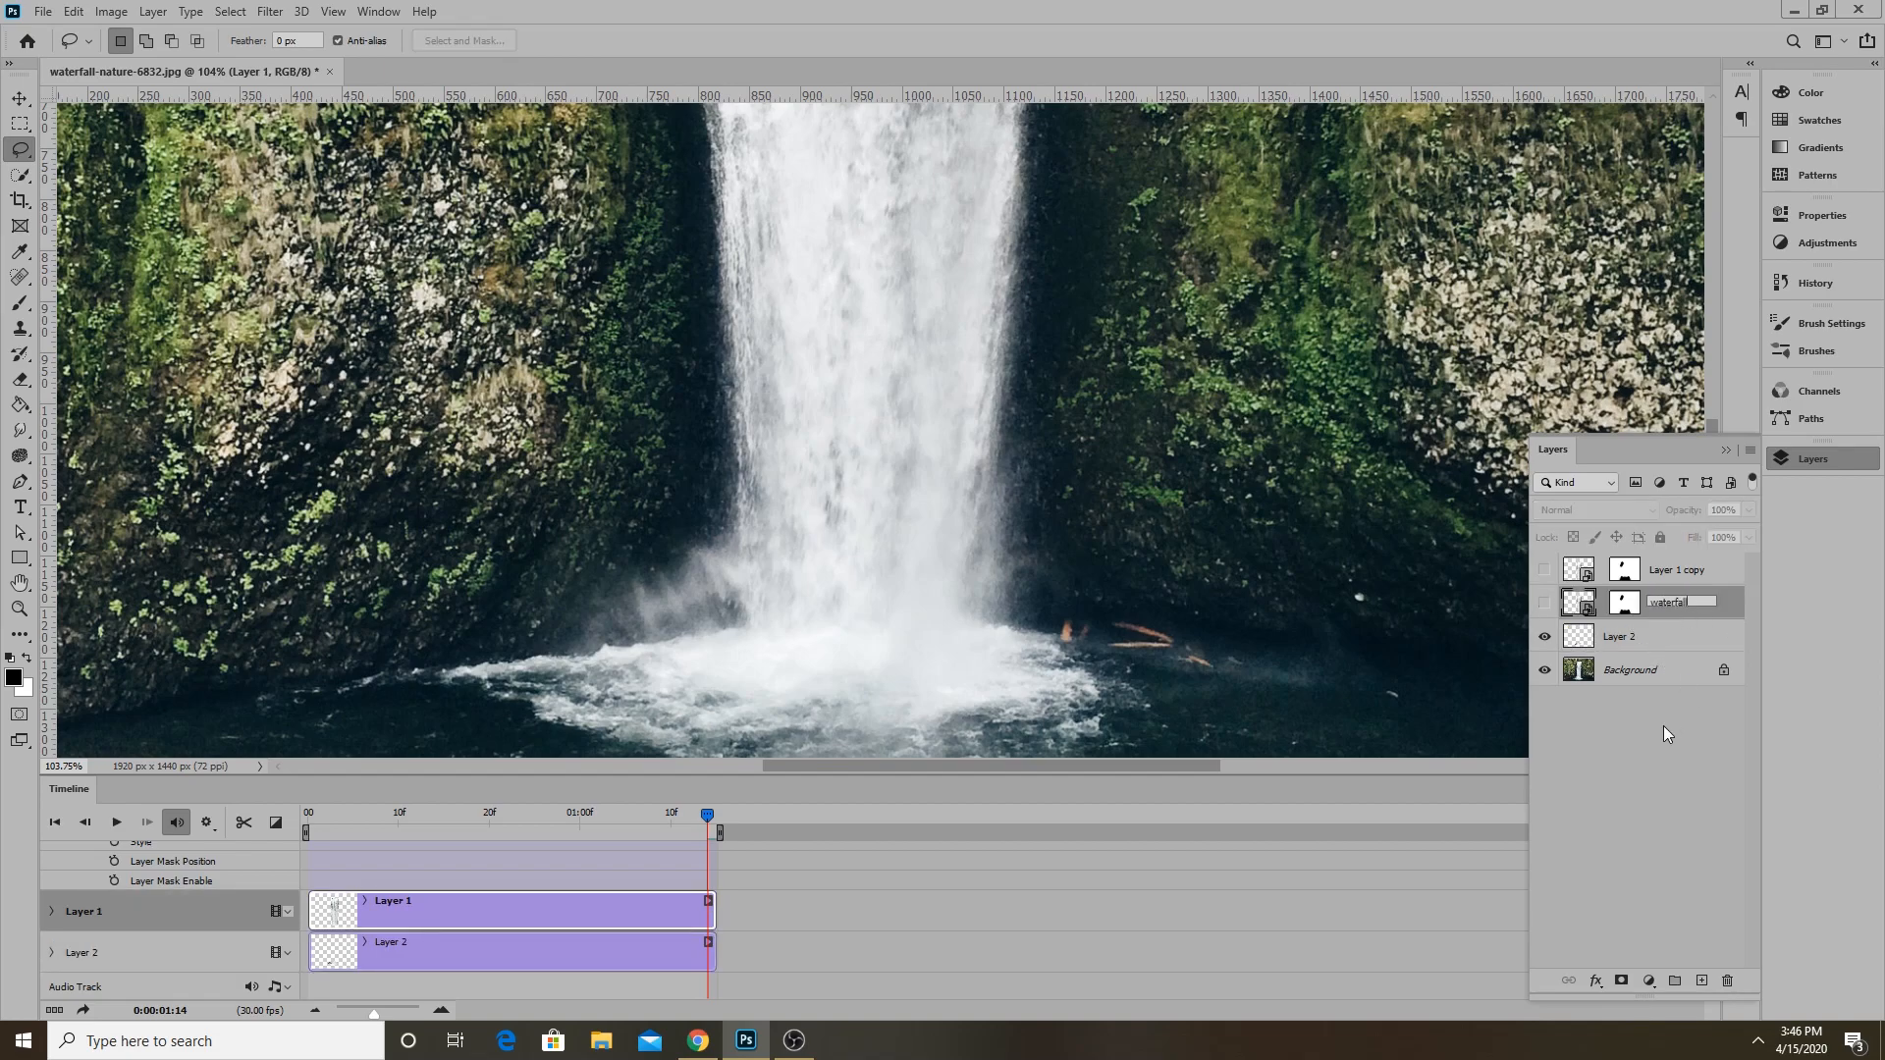
pyautogui.write('waterfall2')
pyautogui.doubleClick(1687, 573)
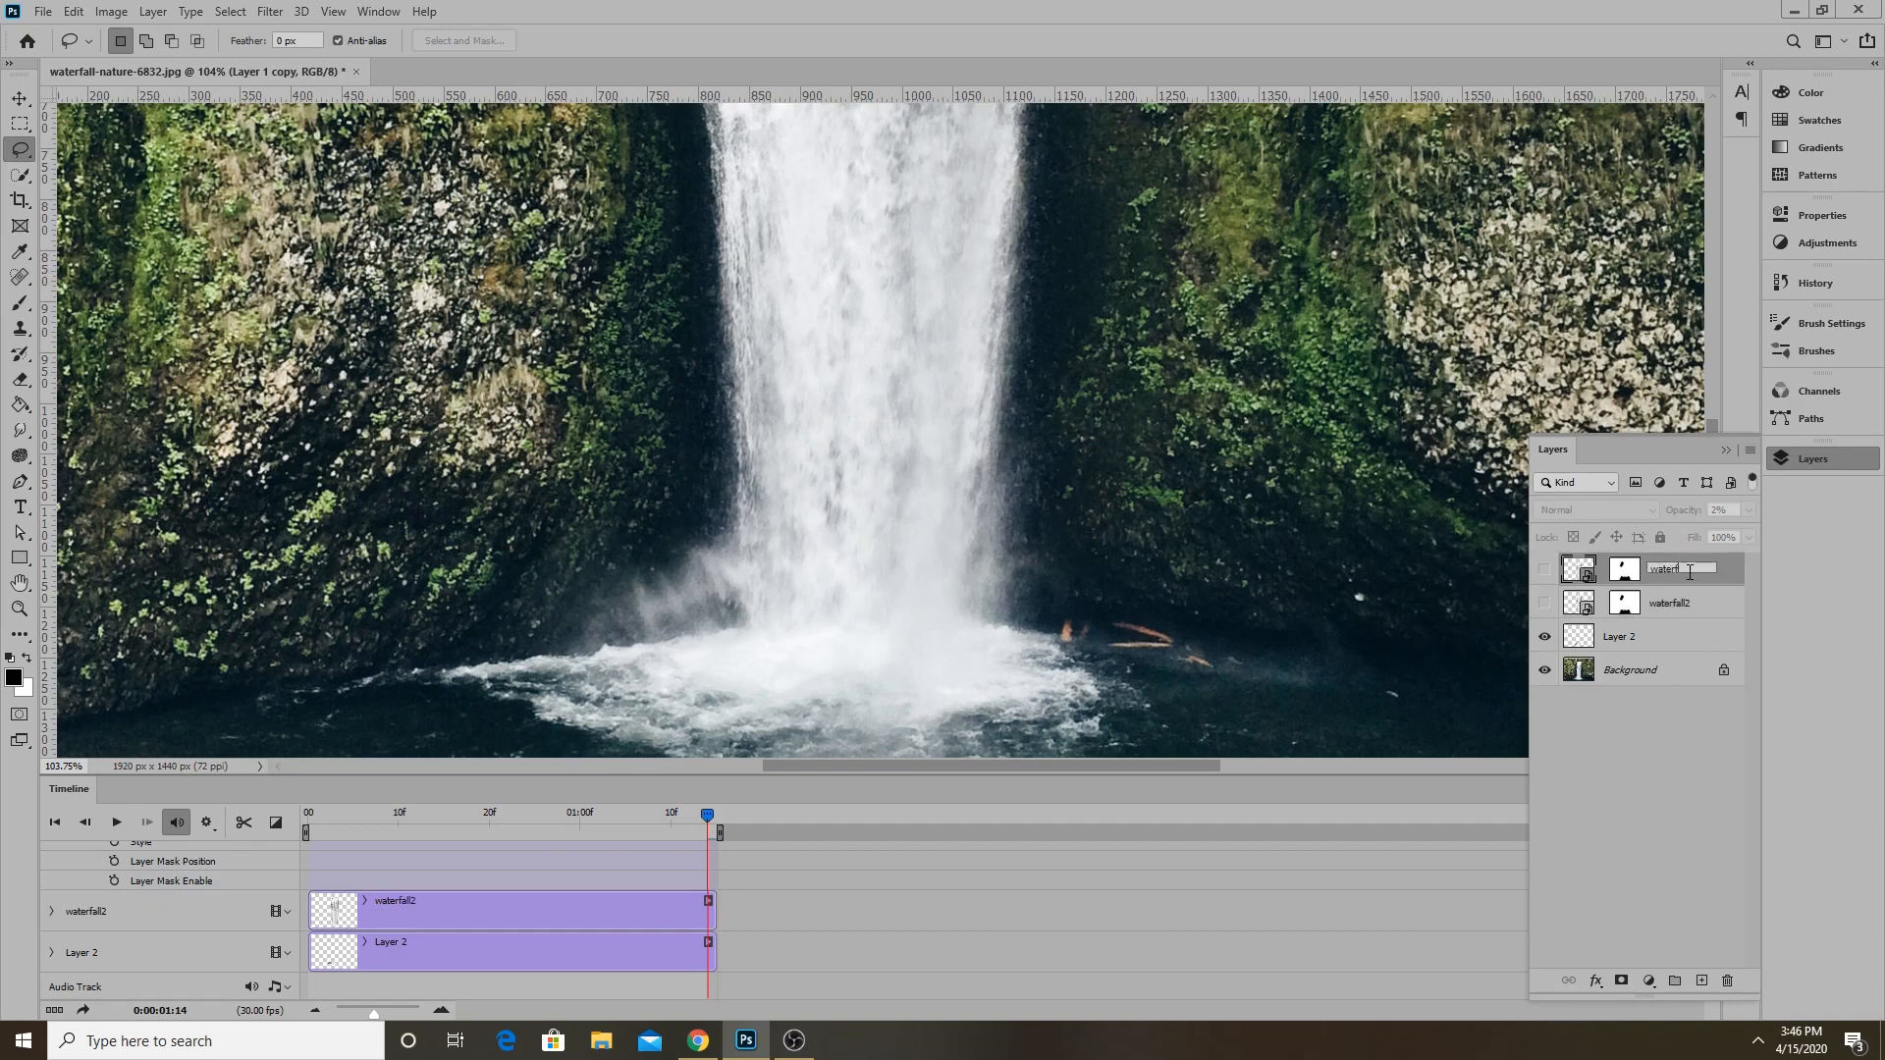
# Rename the Layer 2 splash layer as mist.
pyautogui.click(1688, 654)
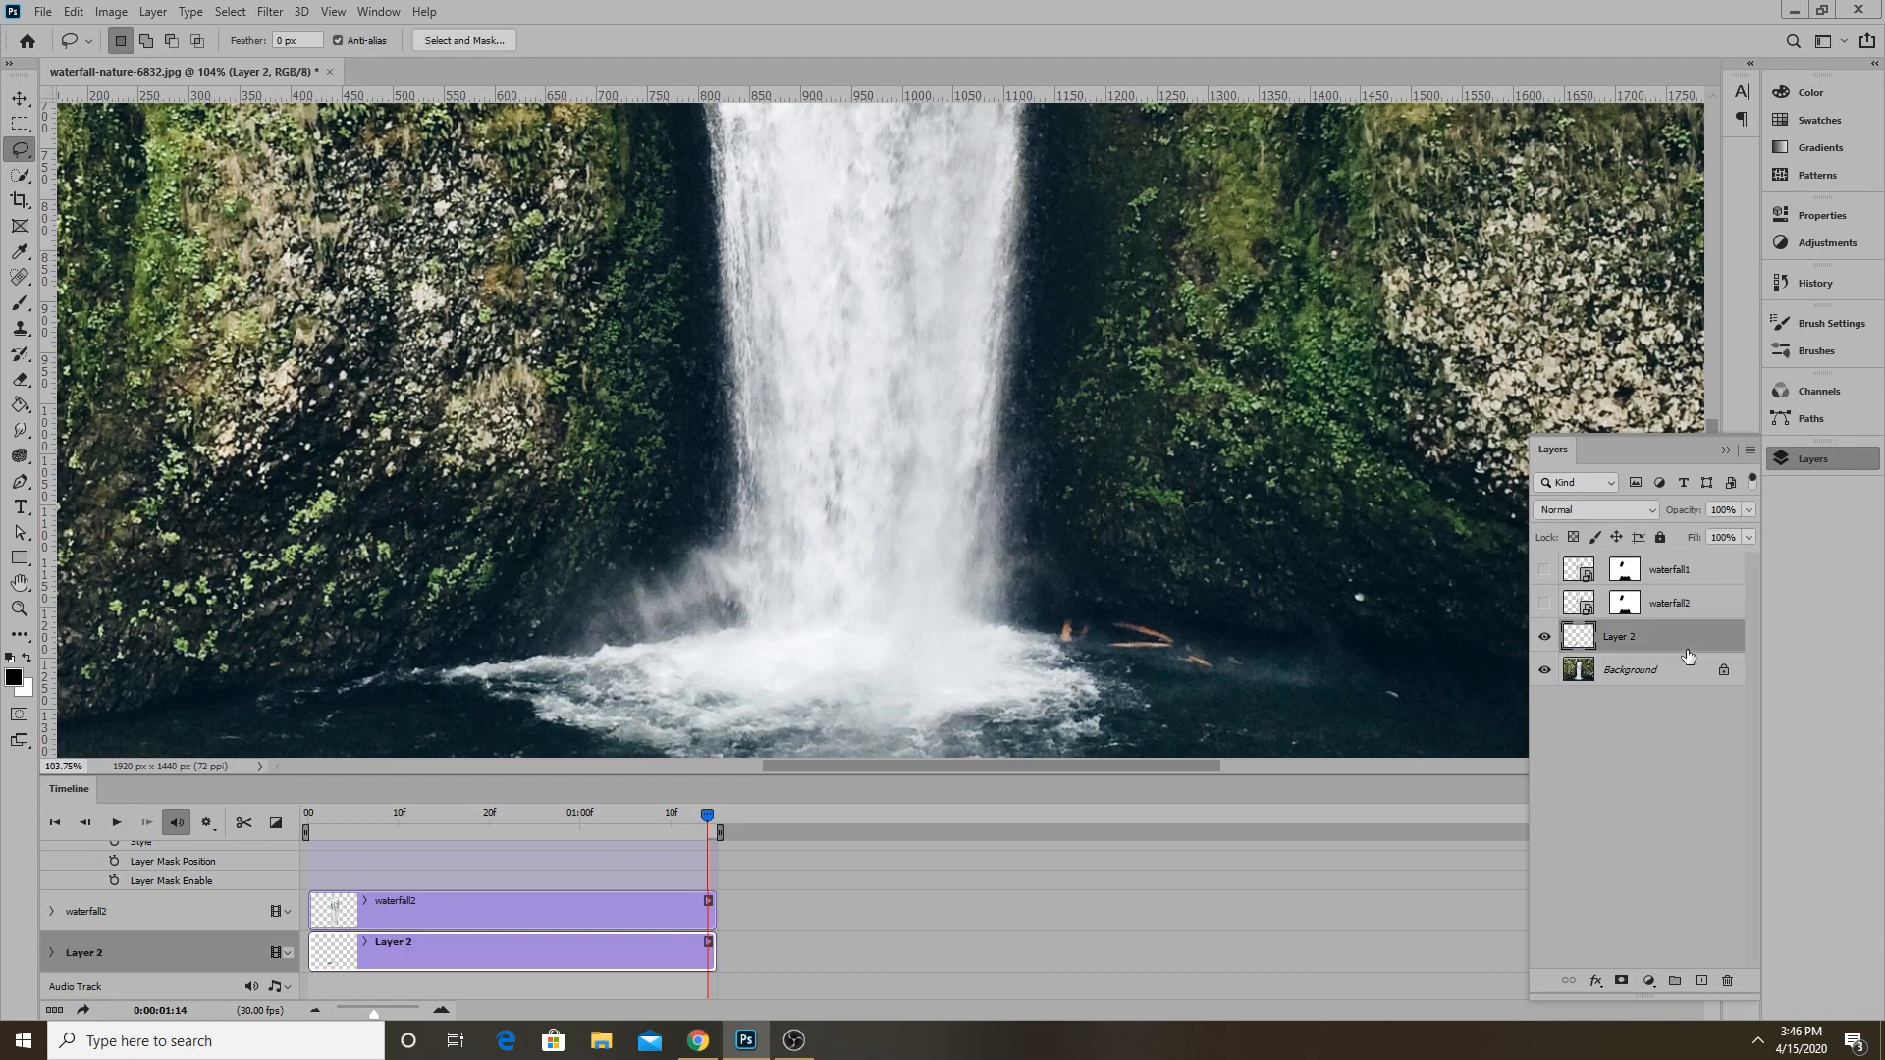
pyautogui.doubleClick(1627, 639)
pyautogui.click(1687, 713)
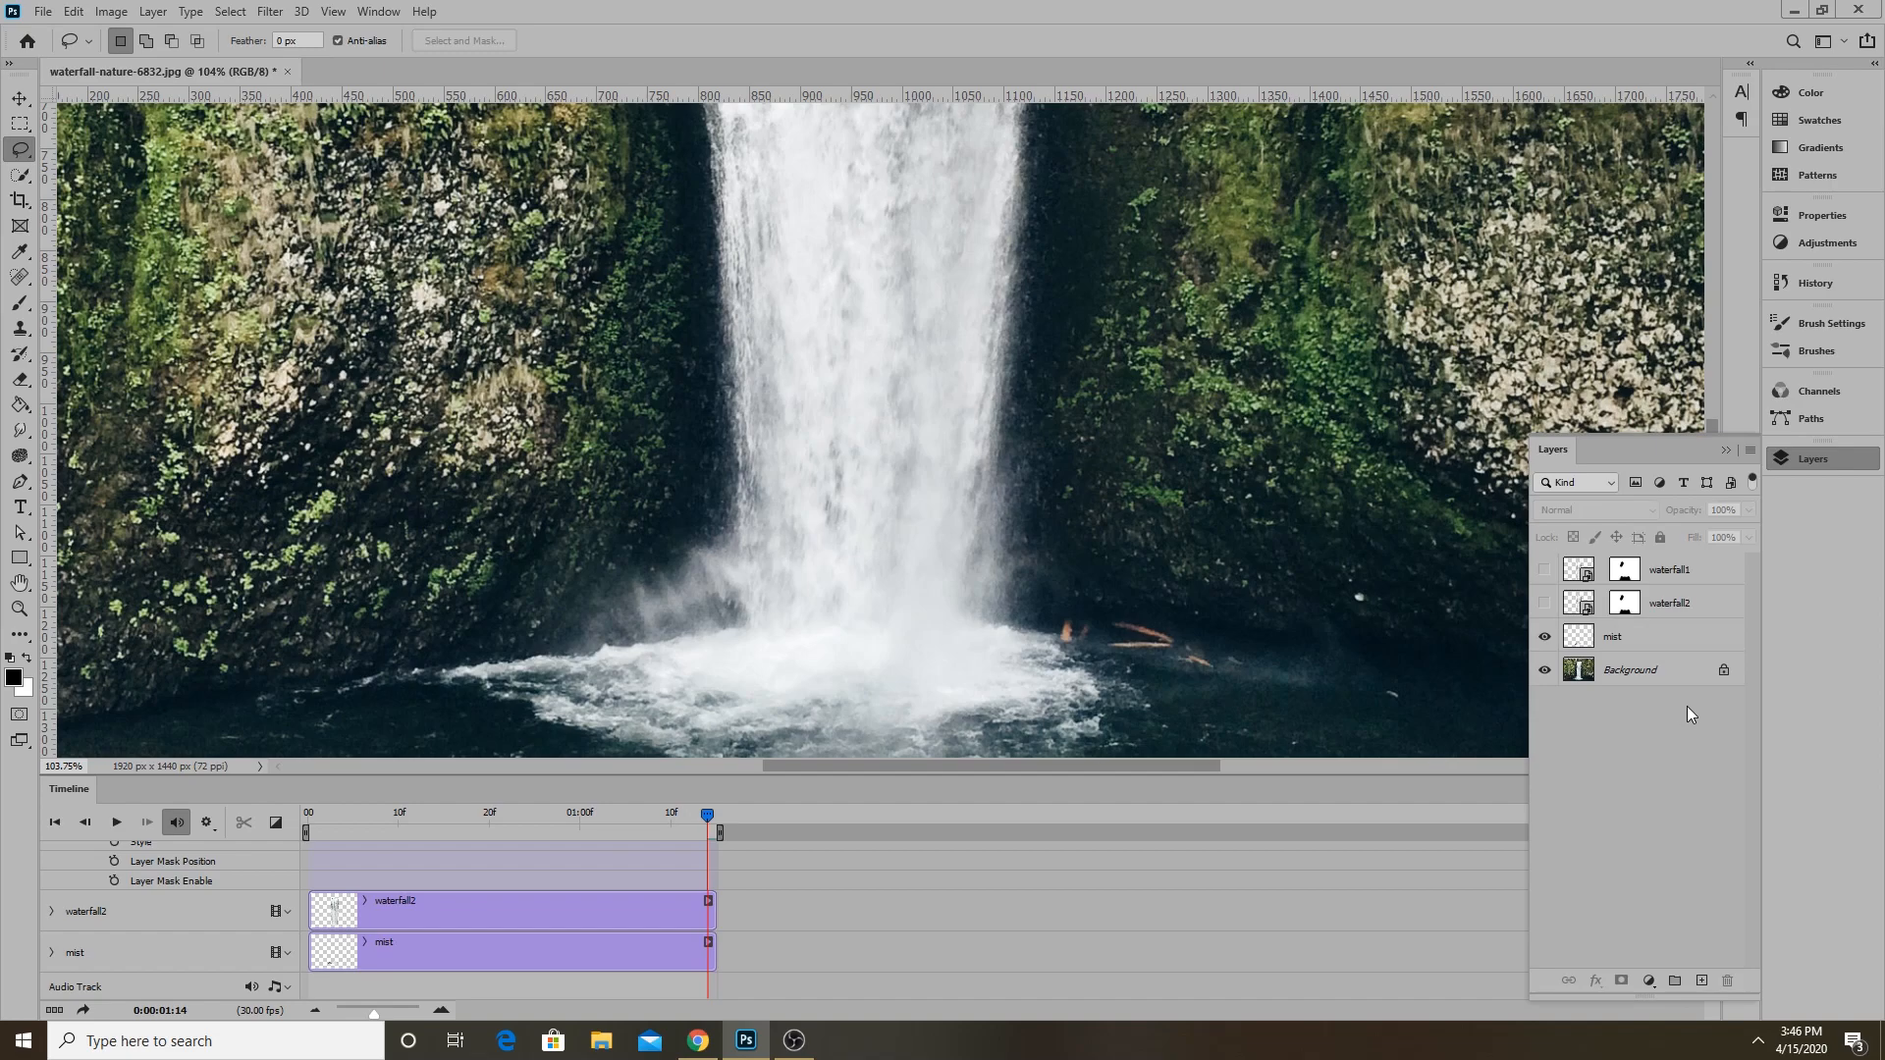
# Select the mist layer and convert it to a Smart Object.
pyautogui.click(20, 95)
pyautogui.click(827, 619)
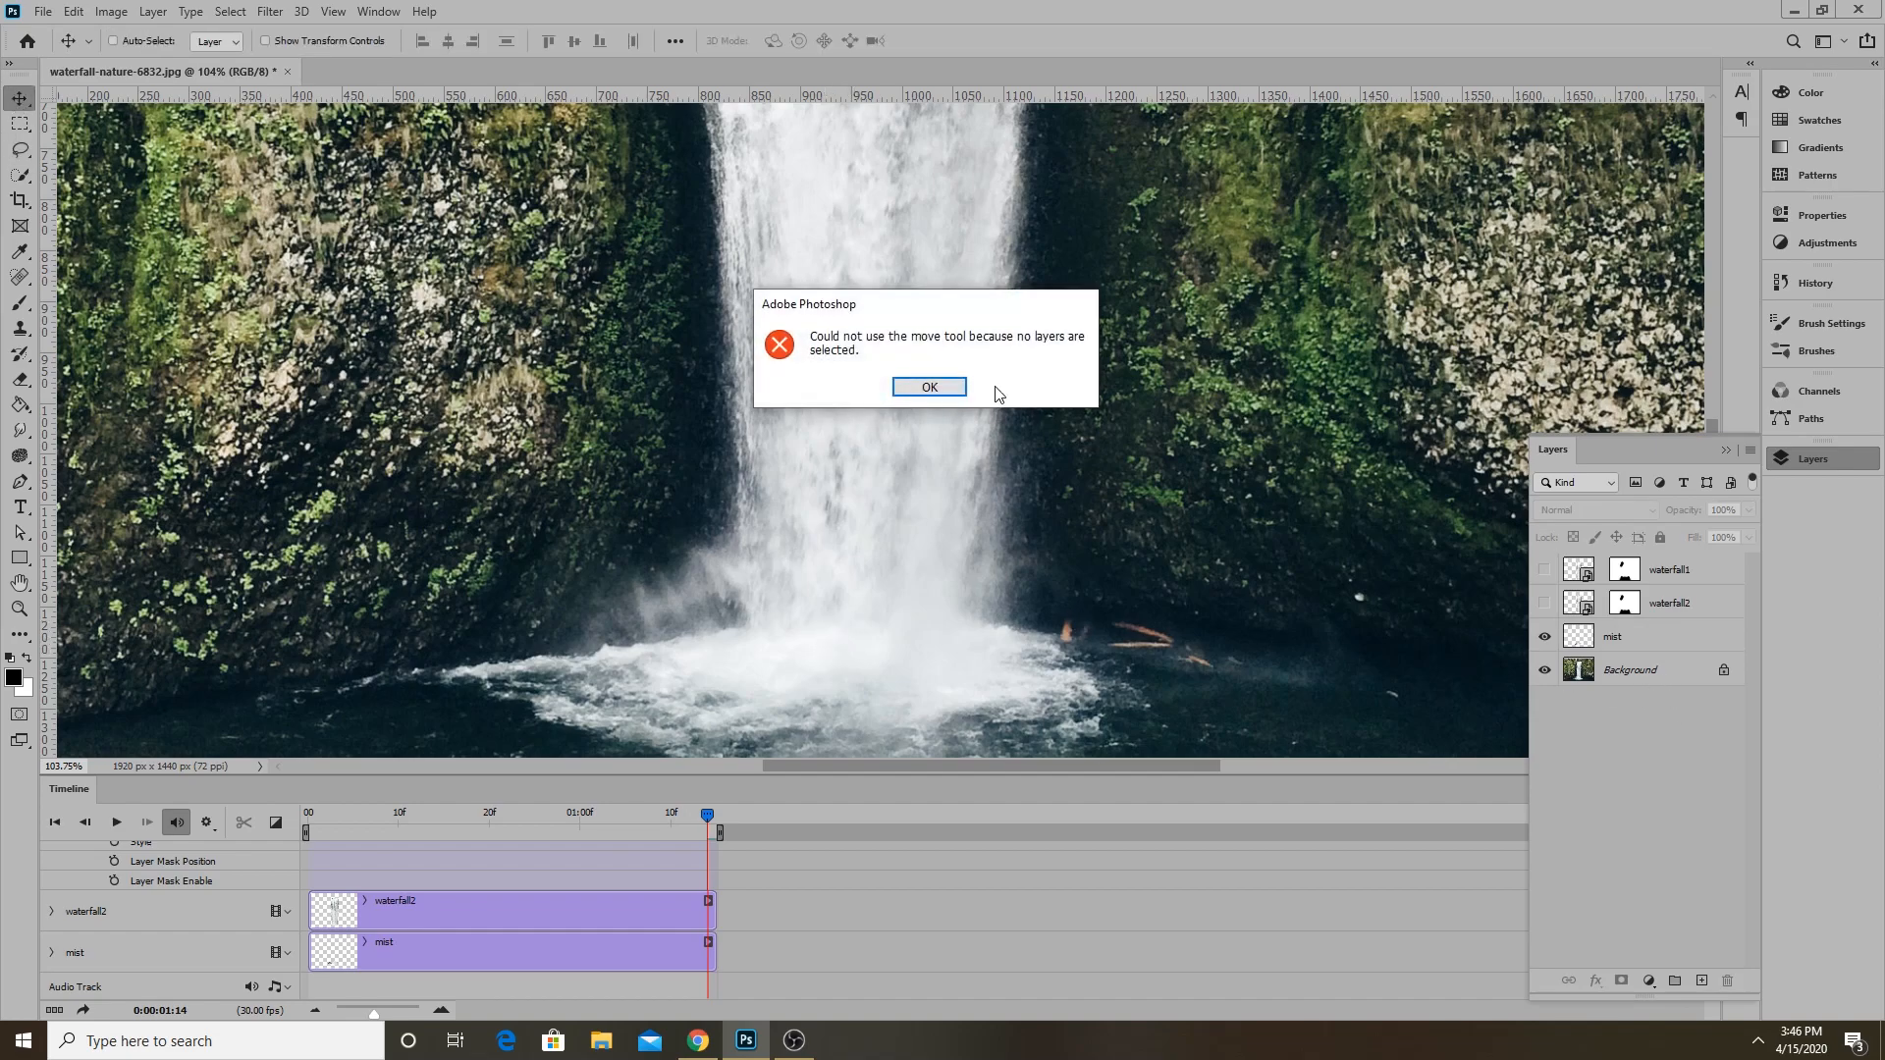
pyautogui.click(930, 384)
pyautogui.click(1582, 639)
pyautogui.moveTo(844, 620); pyautogui.dragTo(913, 625)
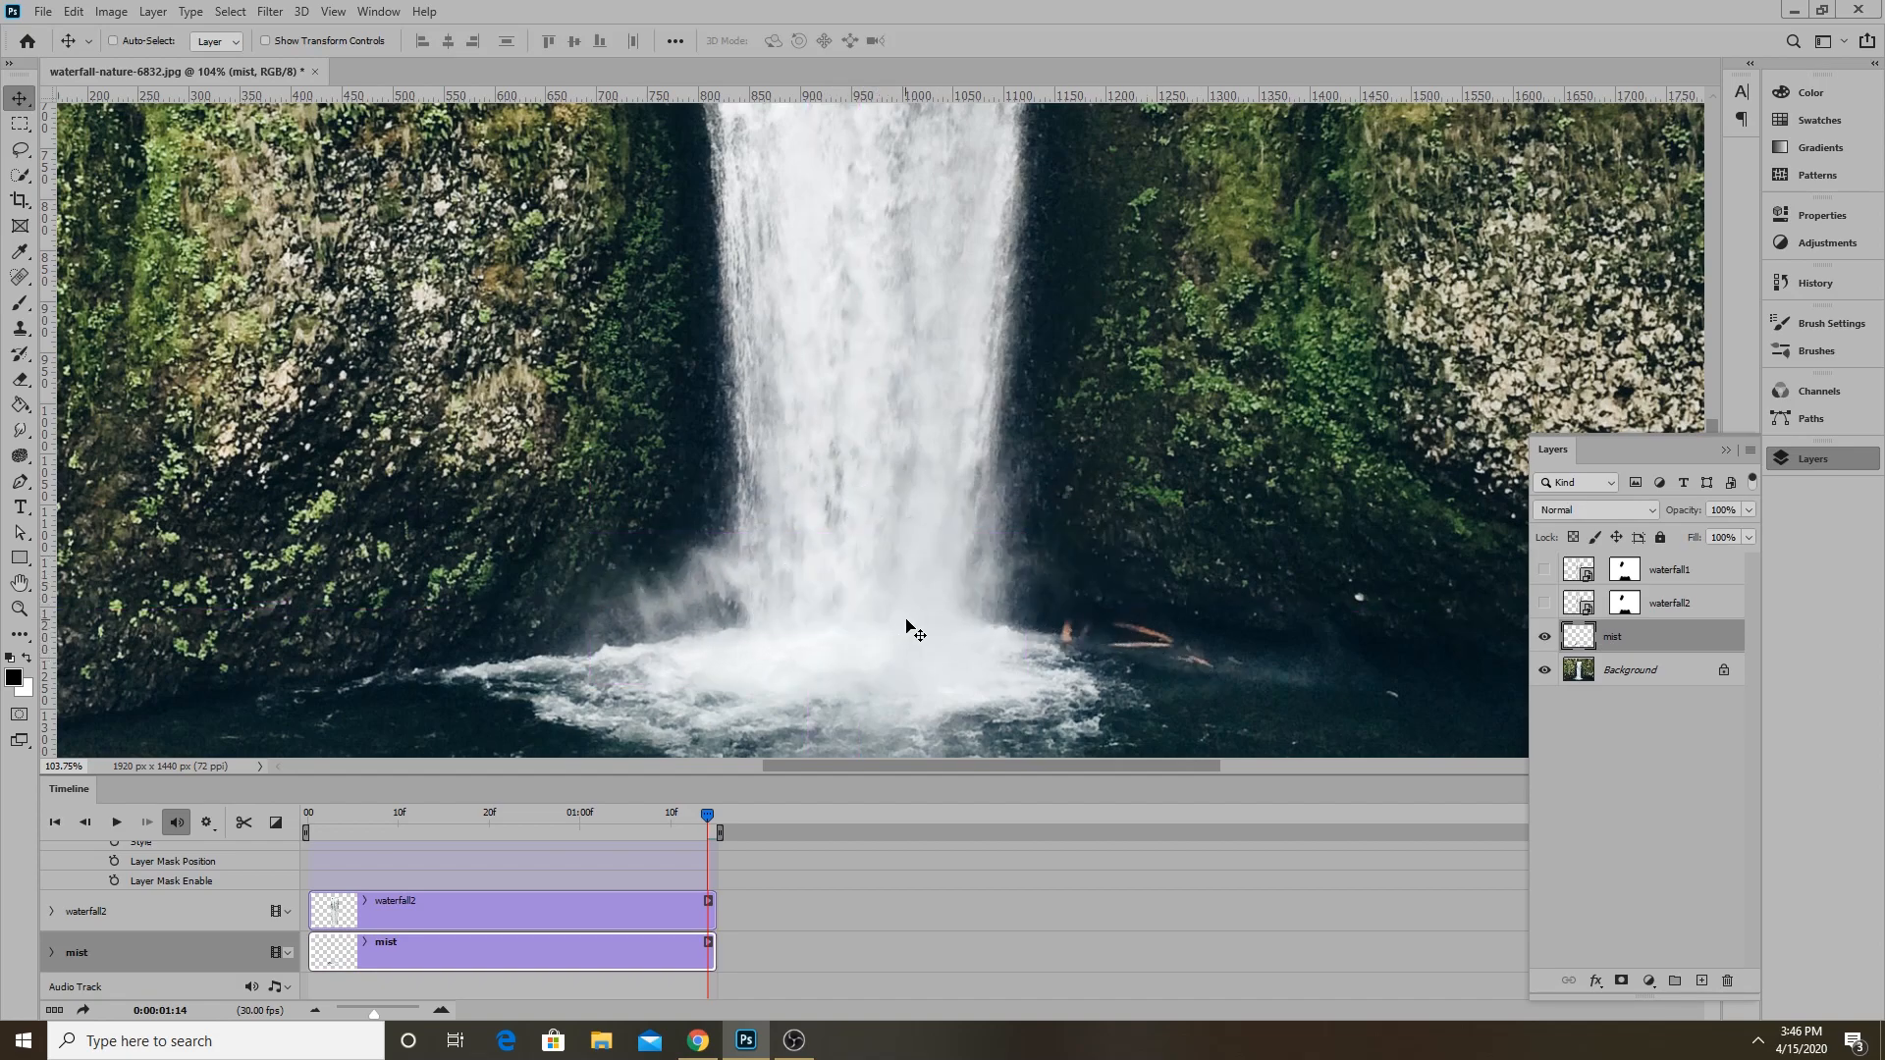
pyautogui.scroll(-5, 819, 576)
pyautogui.scroll(2, 868, 608)
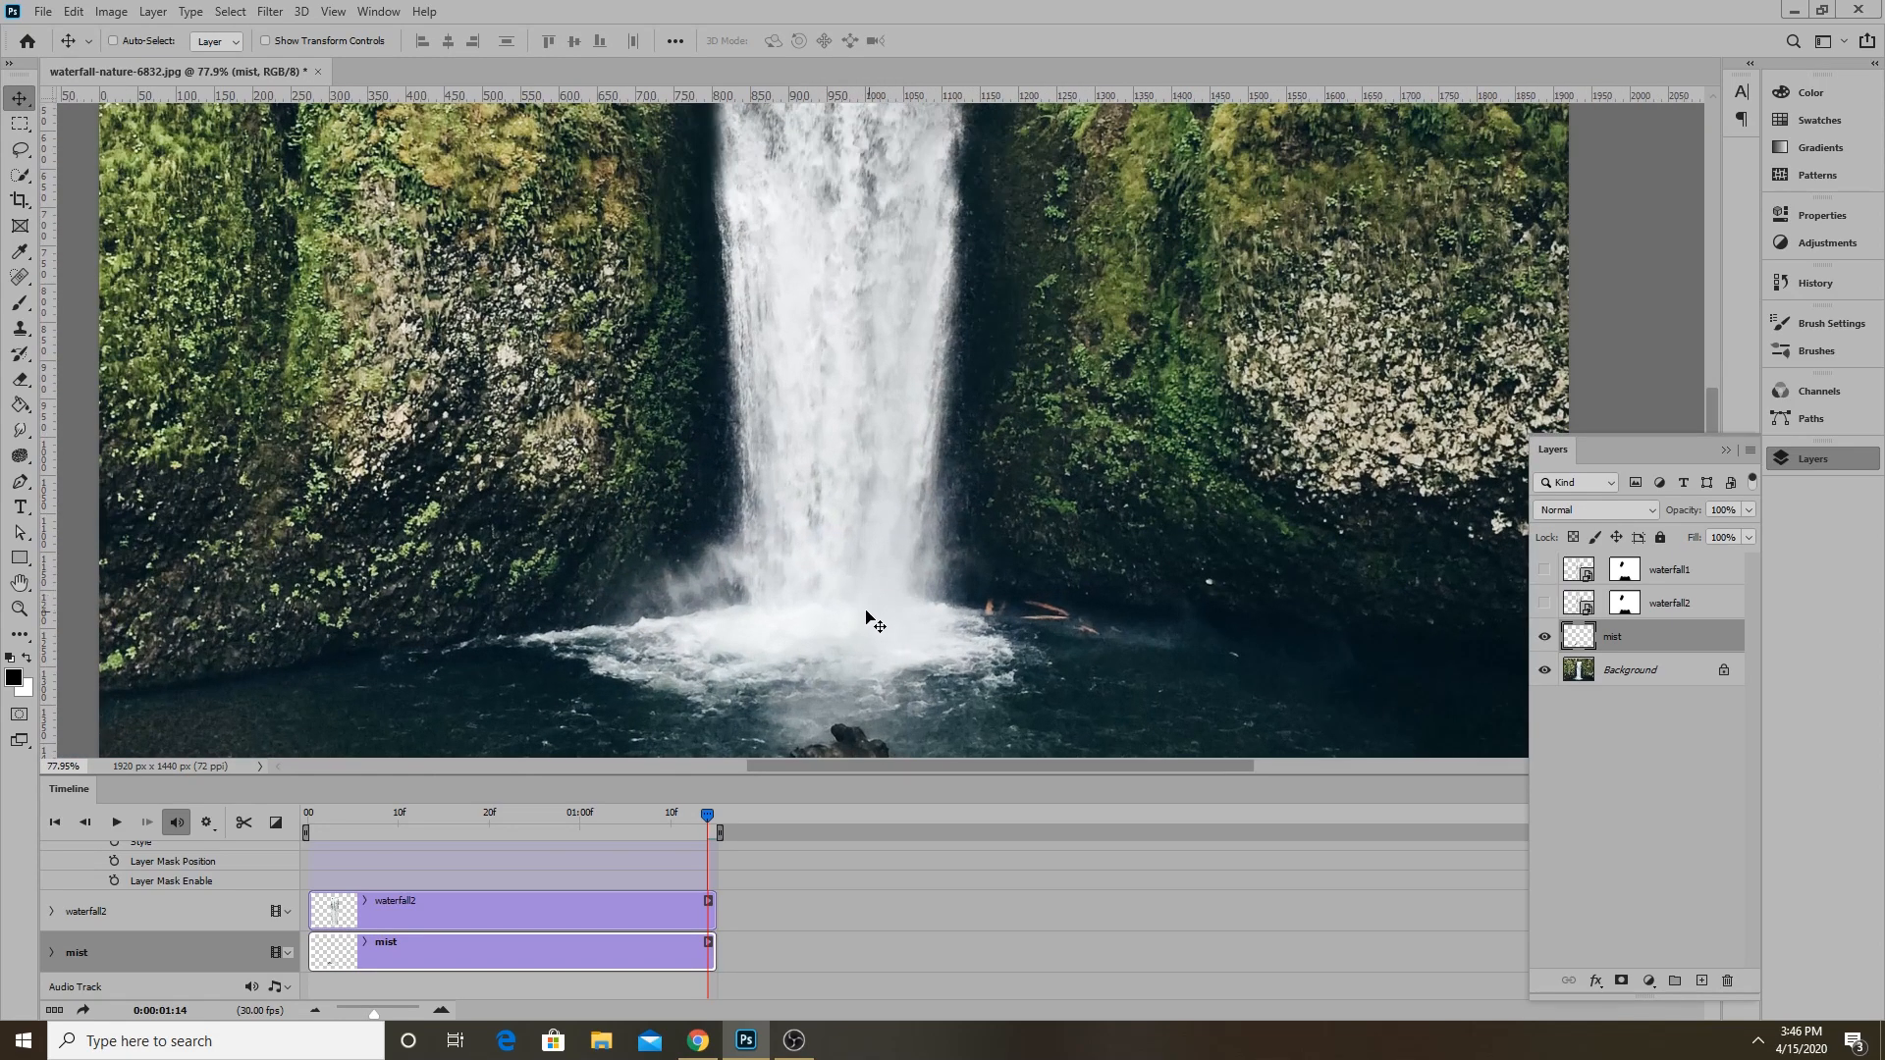
pyautogui.rightClick(1672, 640)
pyautogui.click(1689, 643)
pyautogui.rightClick(1659, 643)
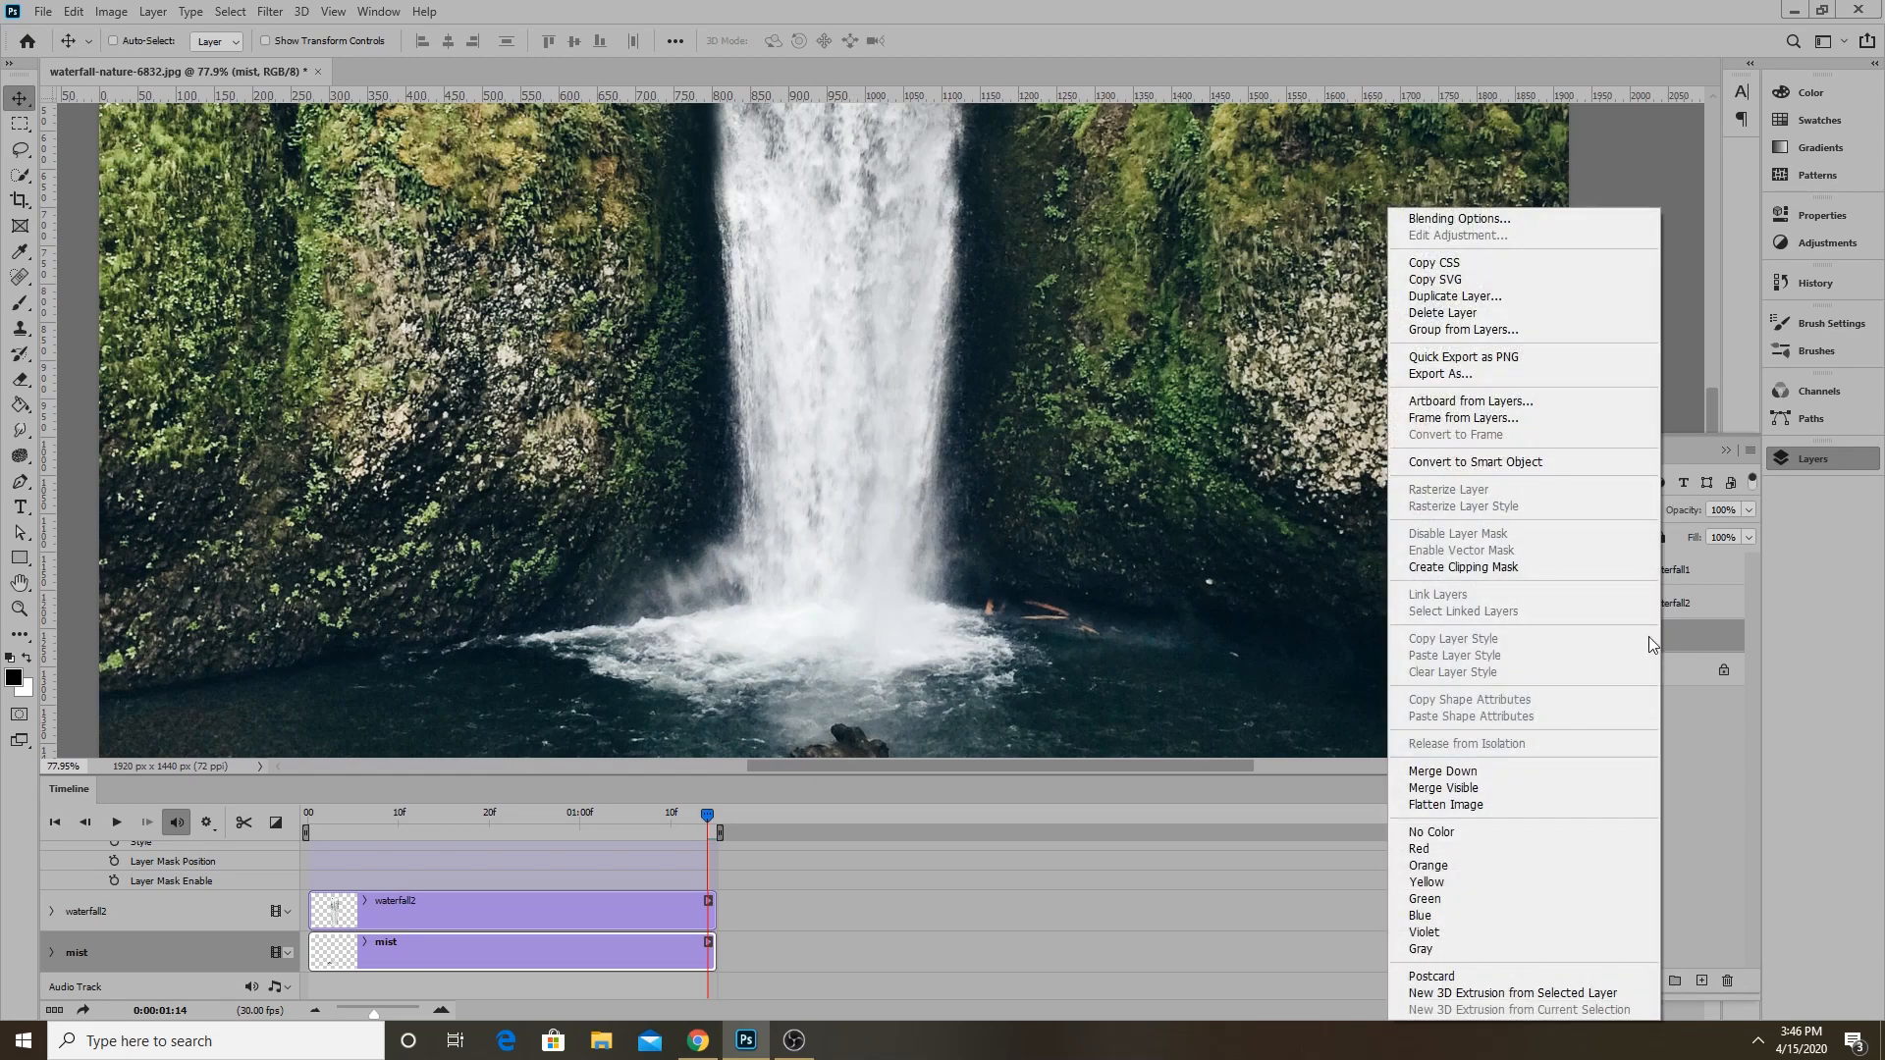
pyautogui.click(1475, 461)
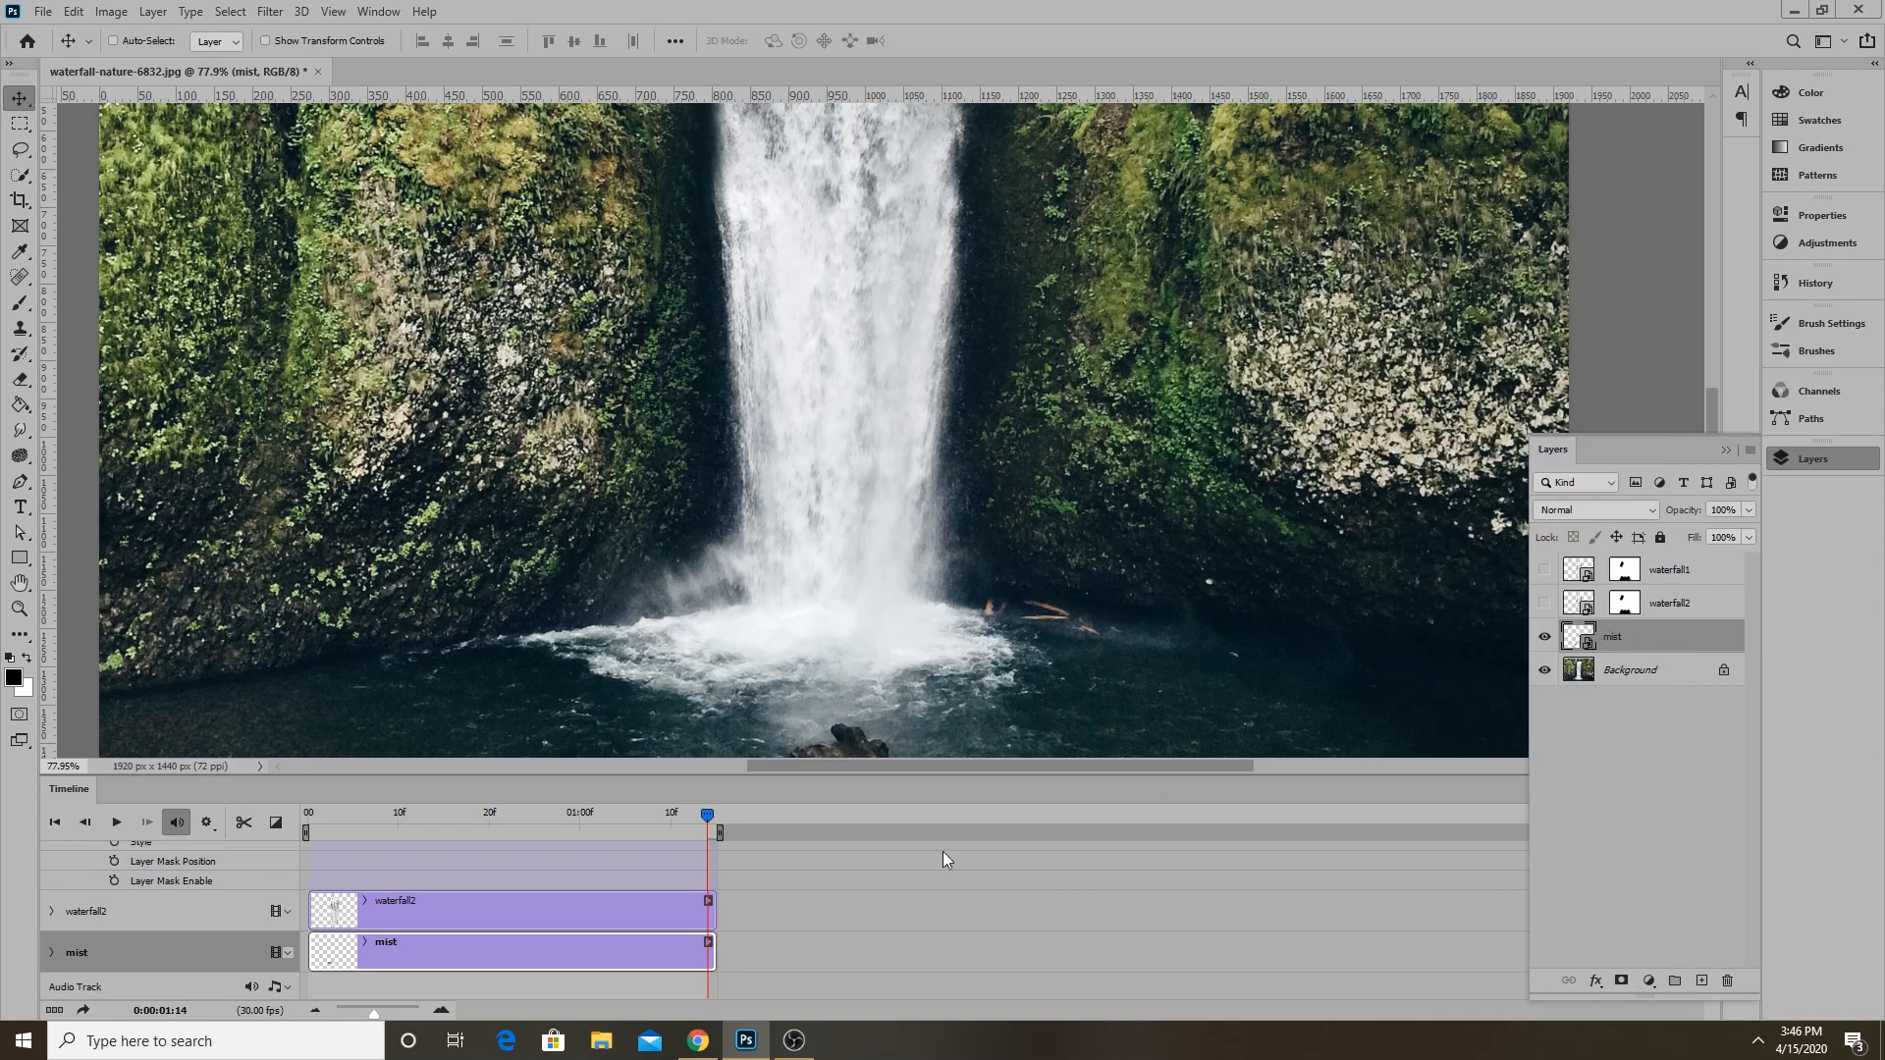
# Add a Transform keyframe to the mist clip at 0:00:00:00 and extend the clip to the 03:00f mark.
pyautogui.click(51, 952)
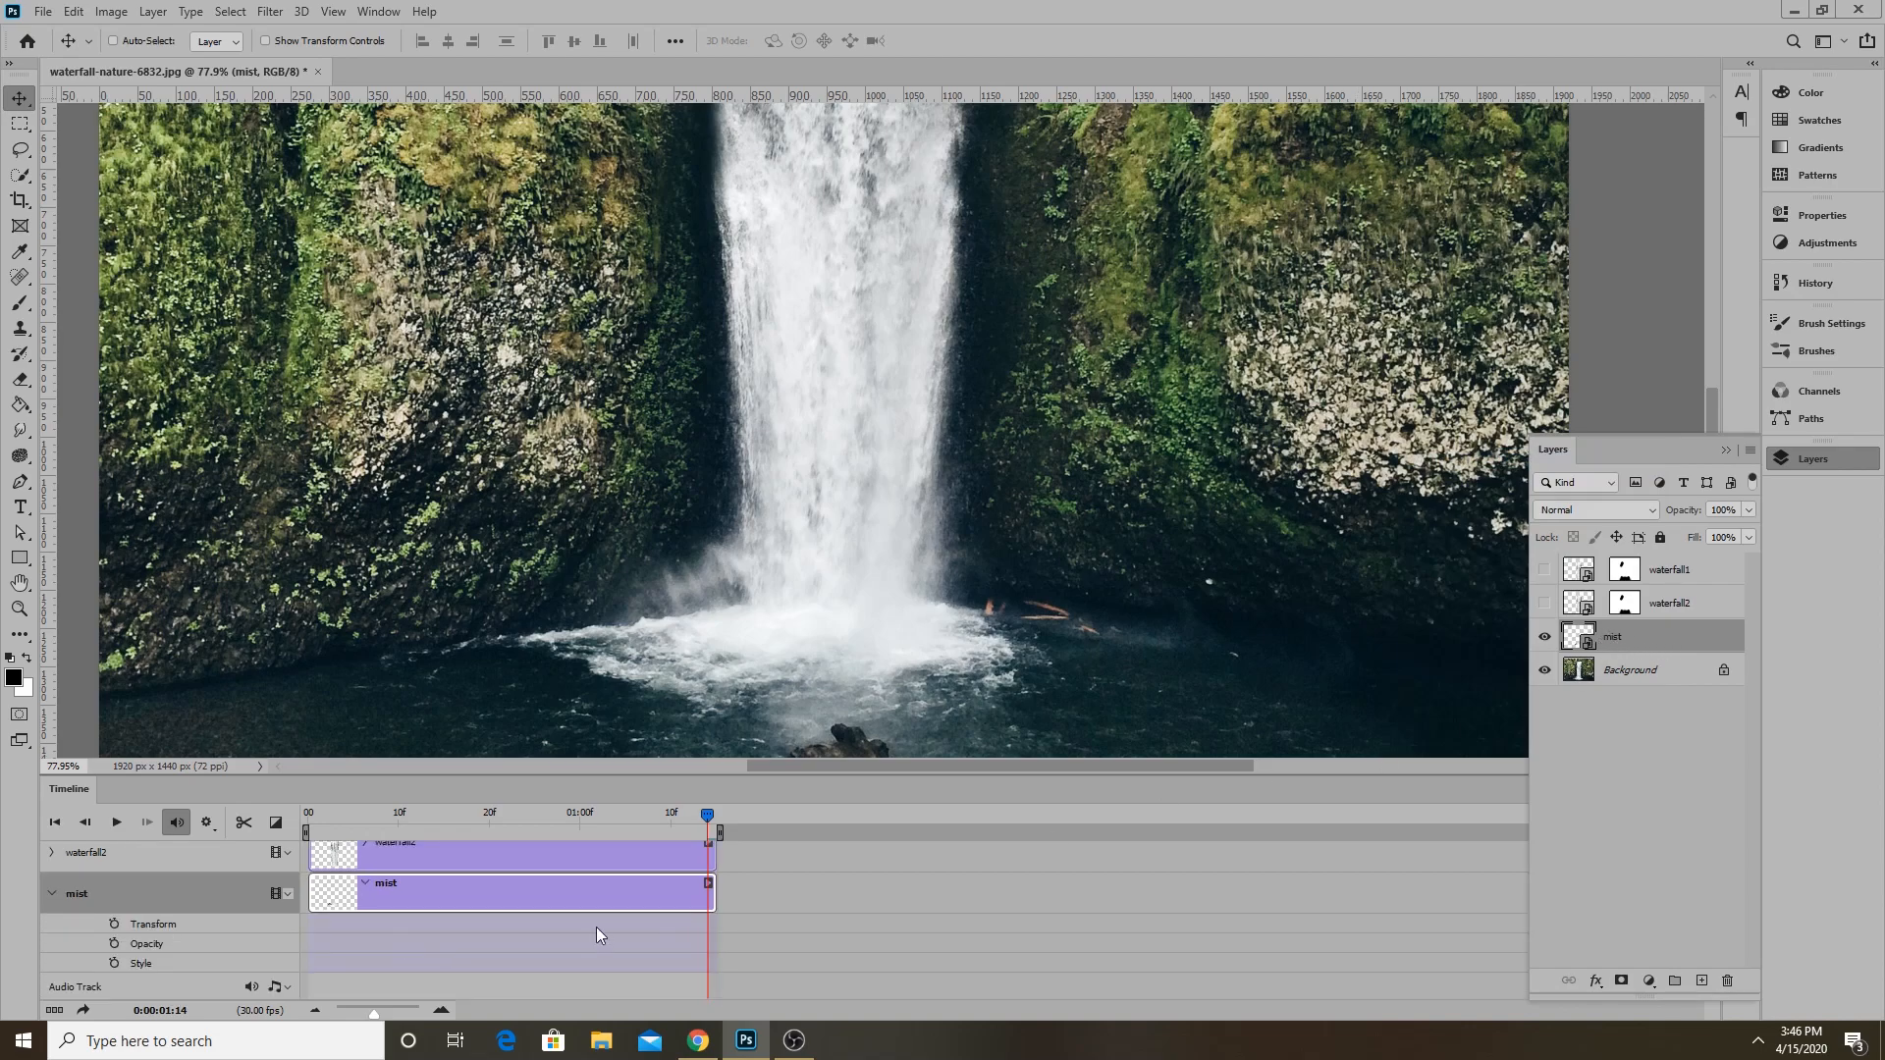
pyautogui.moveTo(710, 823); pyautogui.dragTo(307, 820)
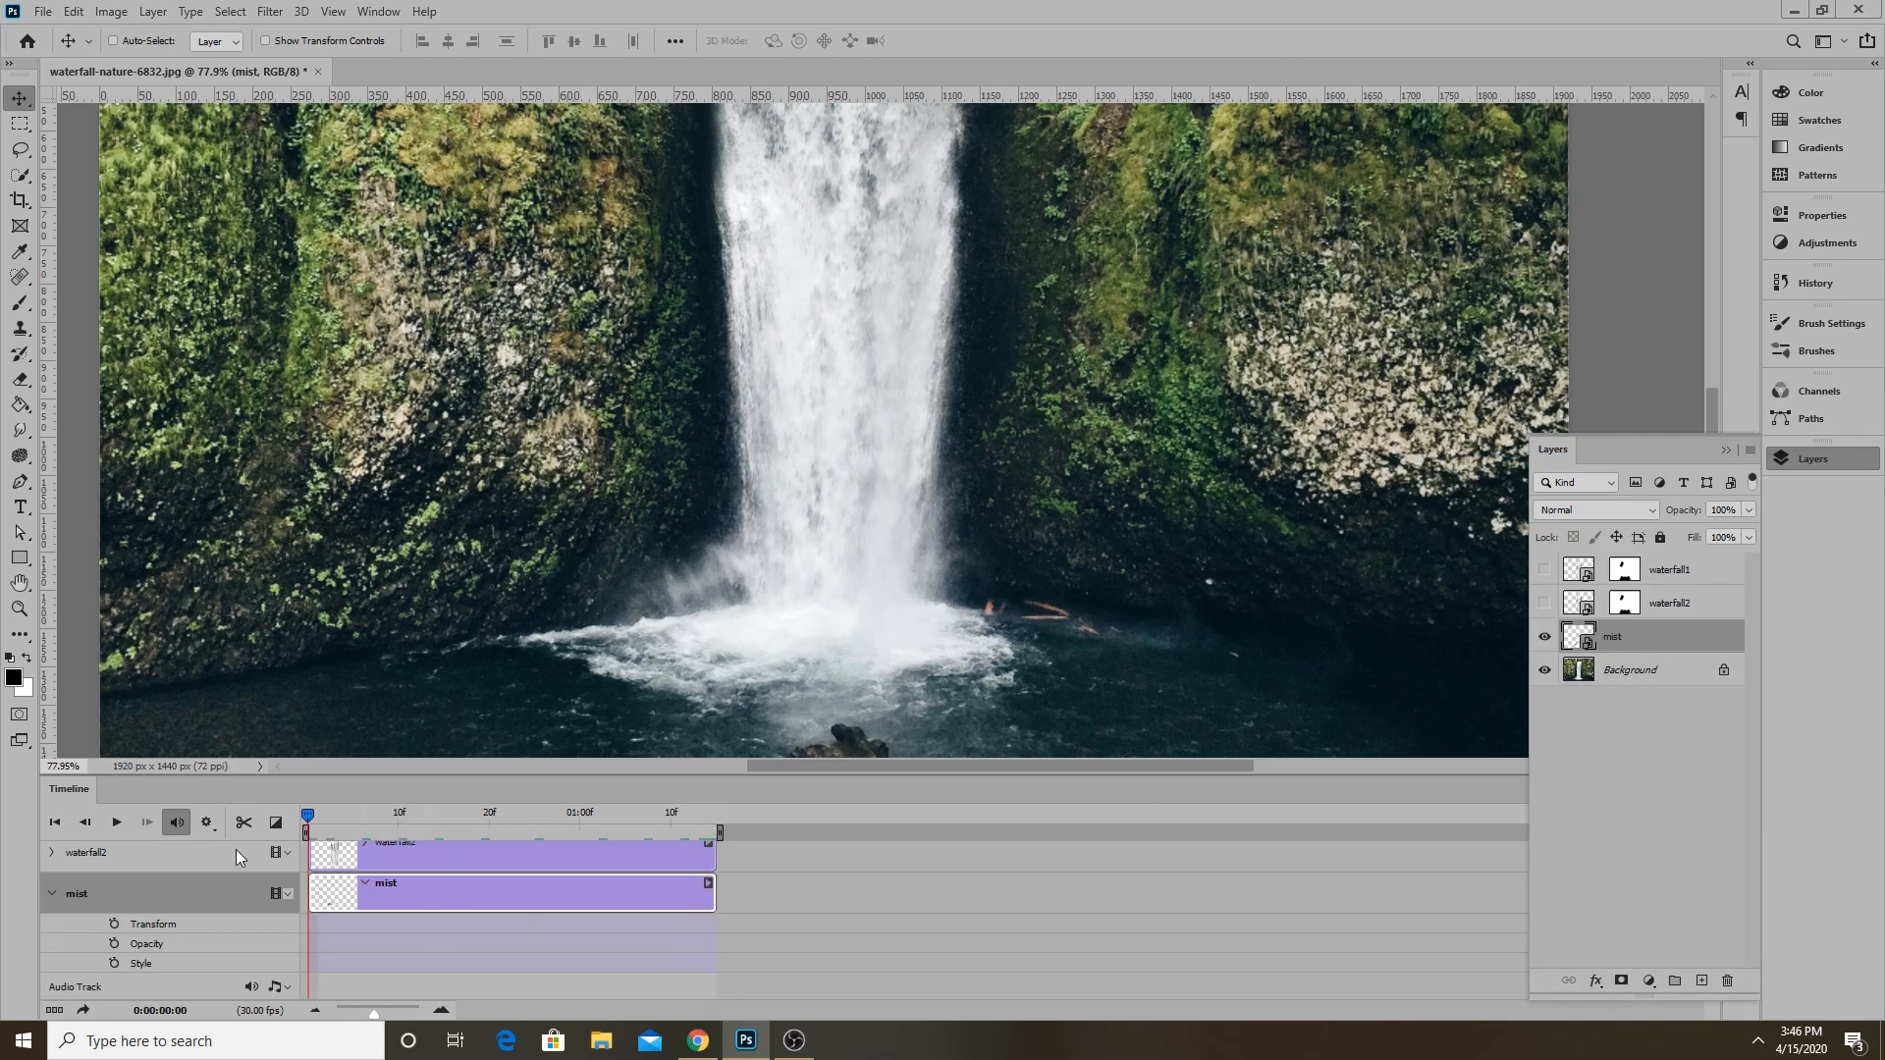
pyautogui.click(114, 924)
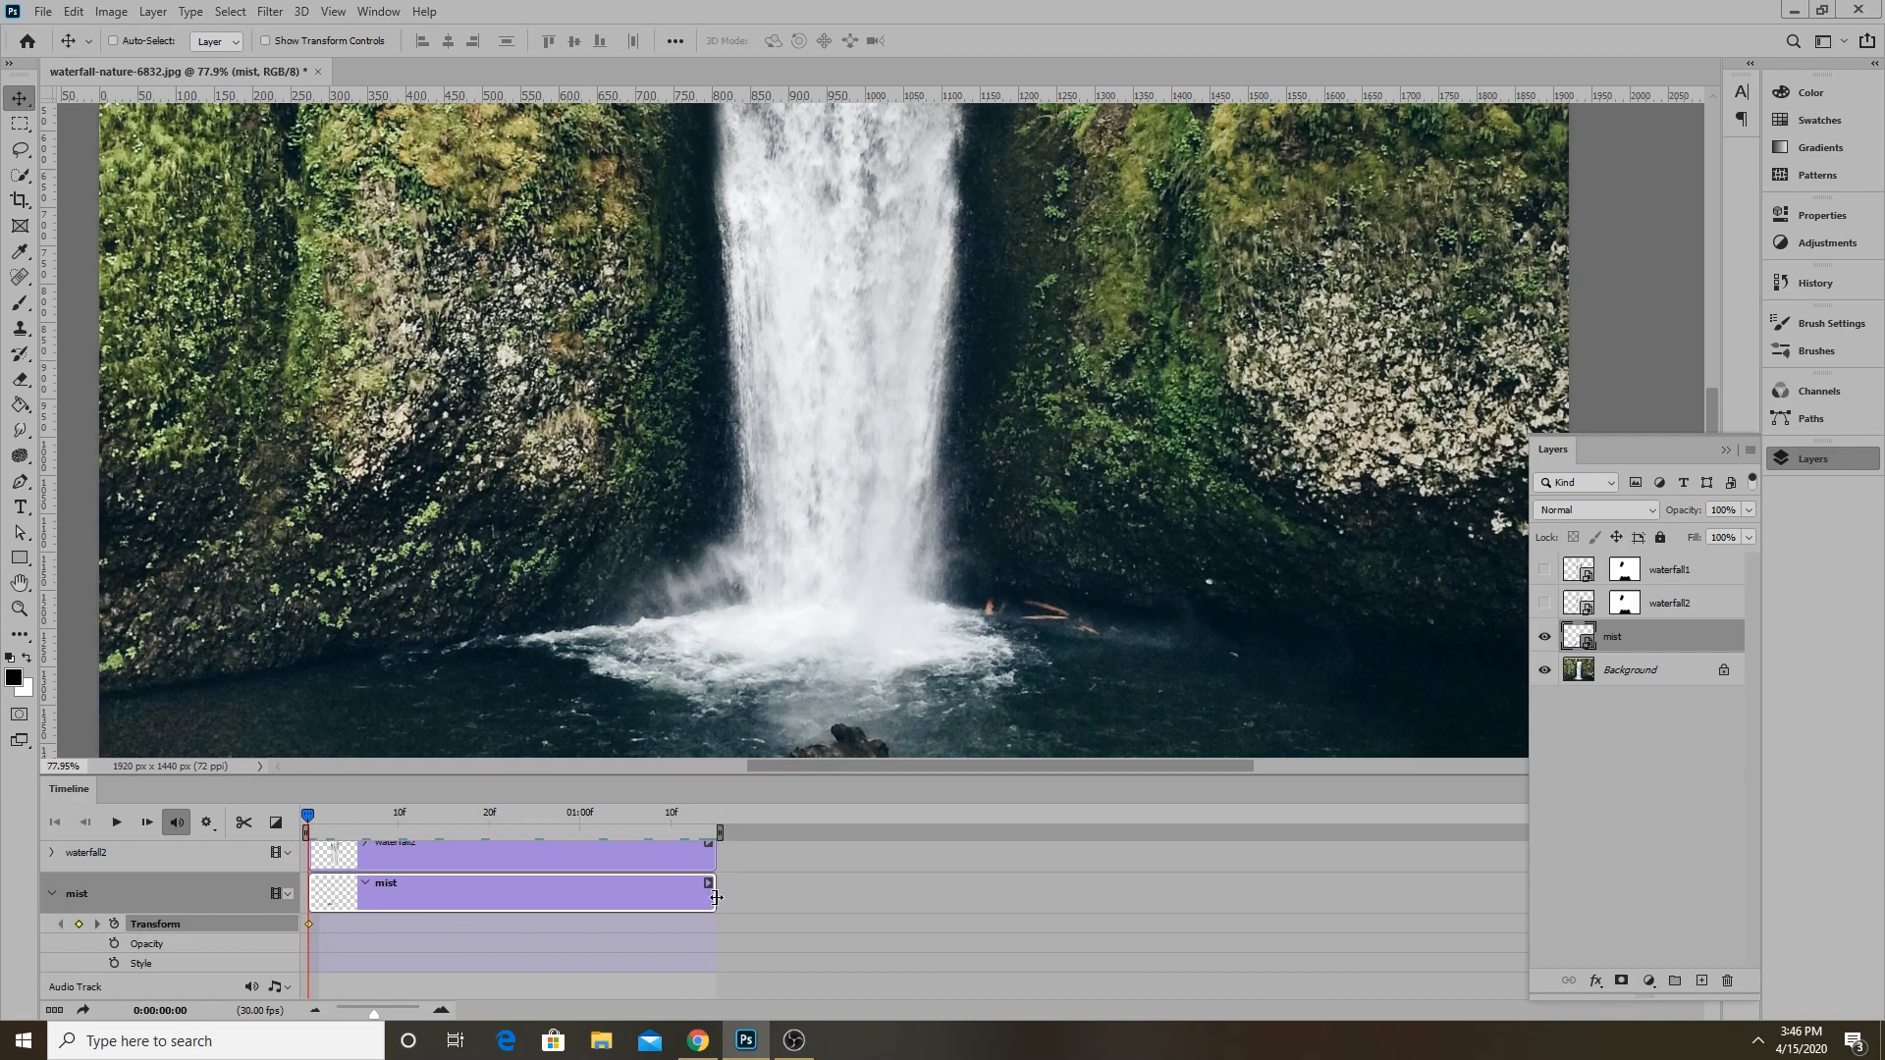
pyautogui.moveTo(716, 897); pyautogui.dragTo(1121, 892)
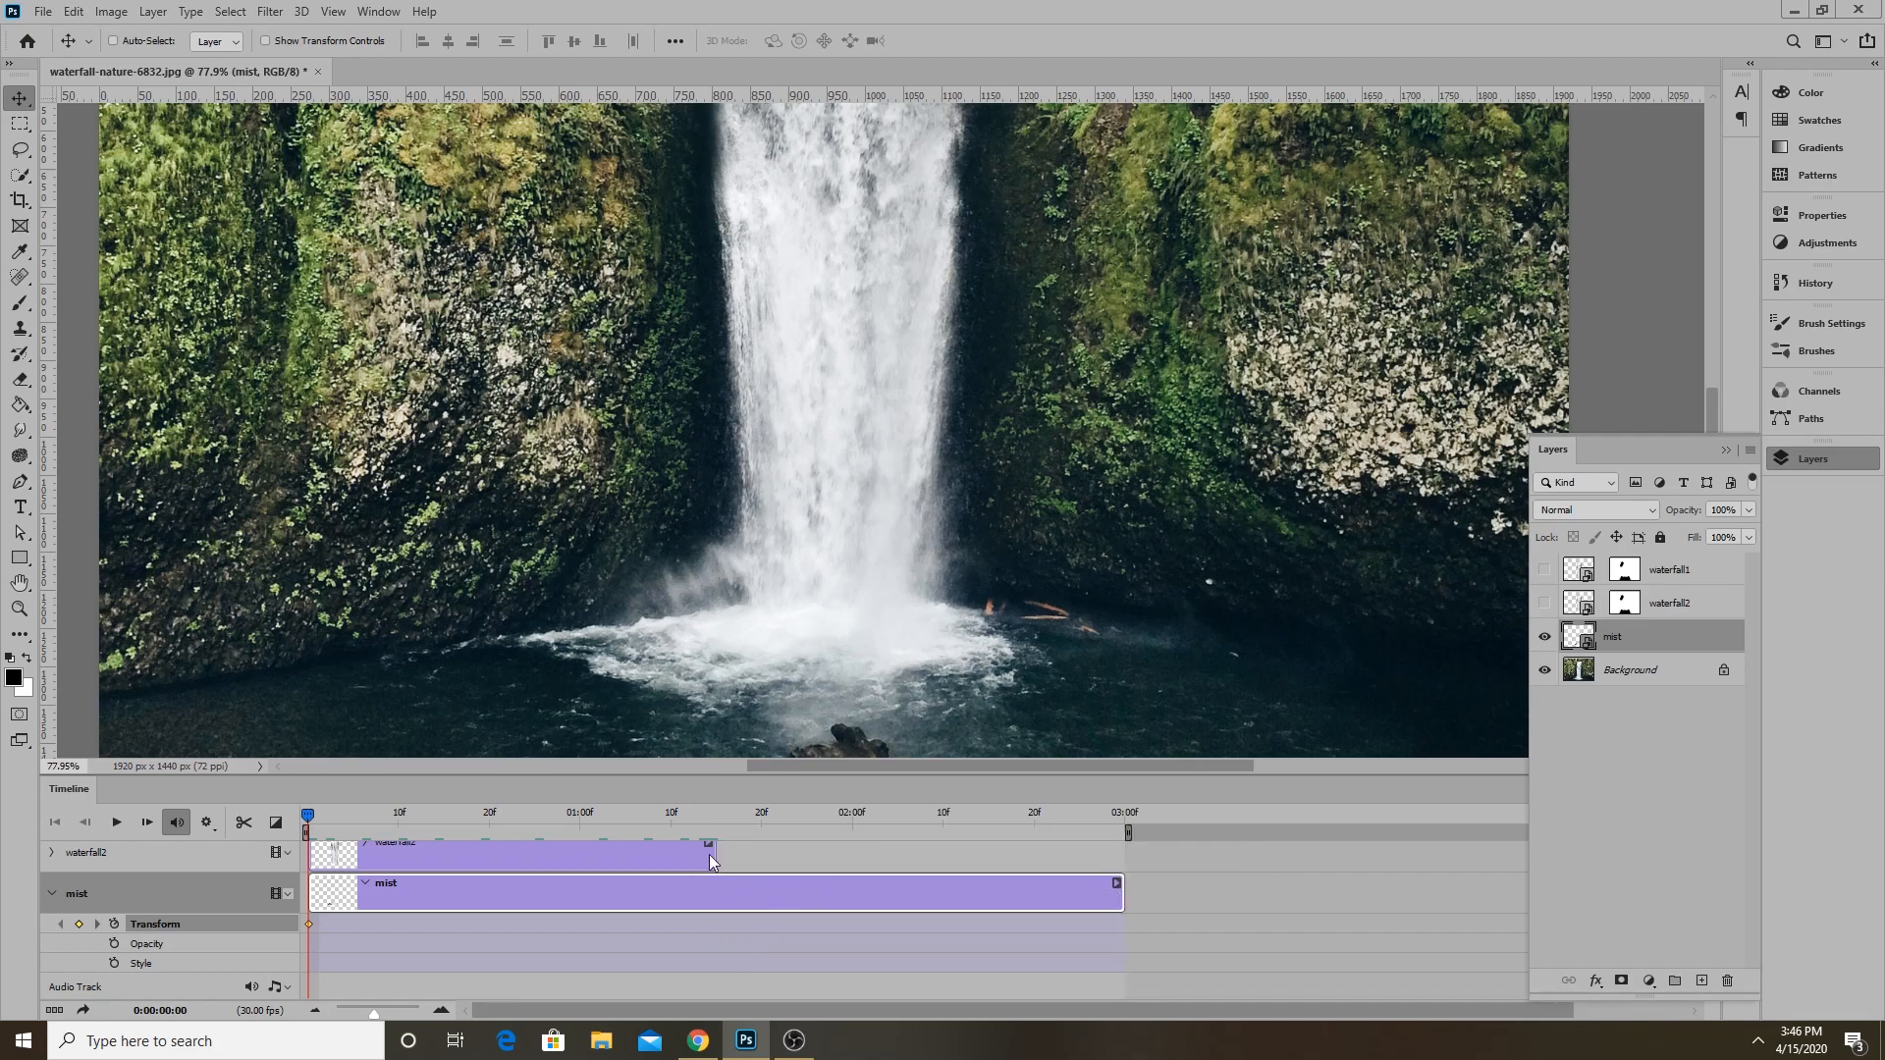
# Free-transform the mist layer at 0:00:02:29, scaling it to about 139.7% around its centre.
pyautogui.press('space')
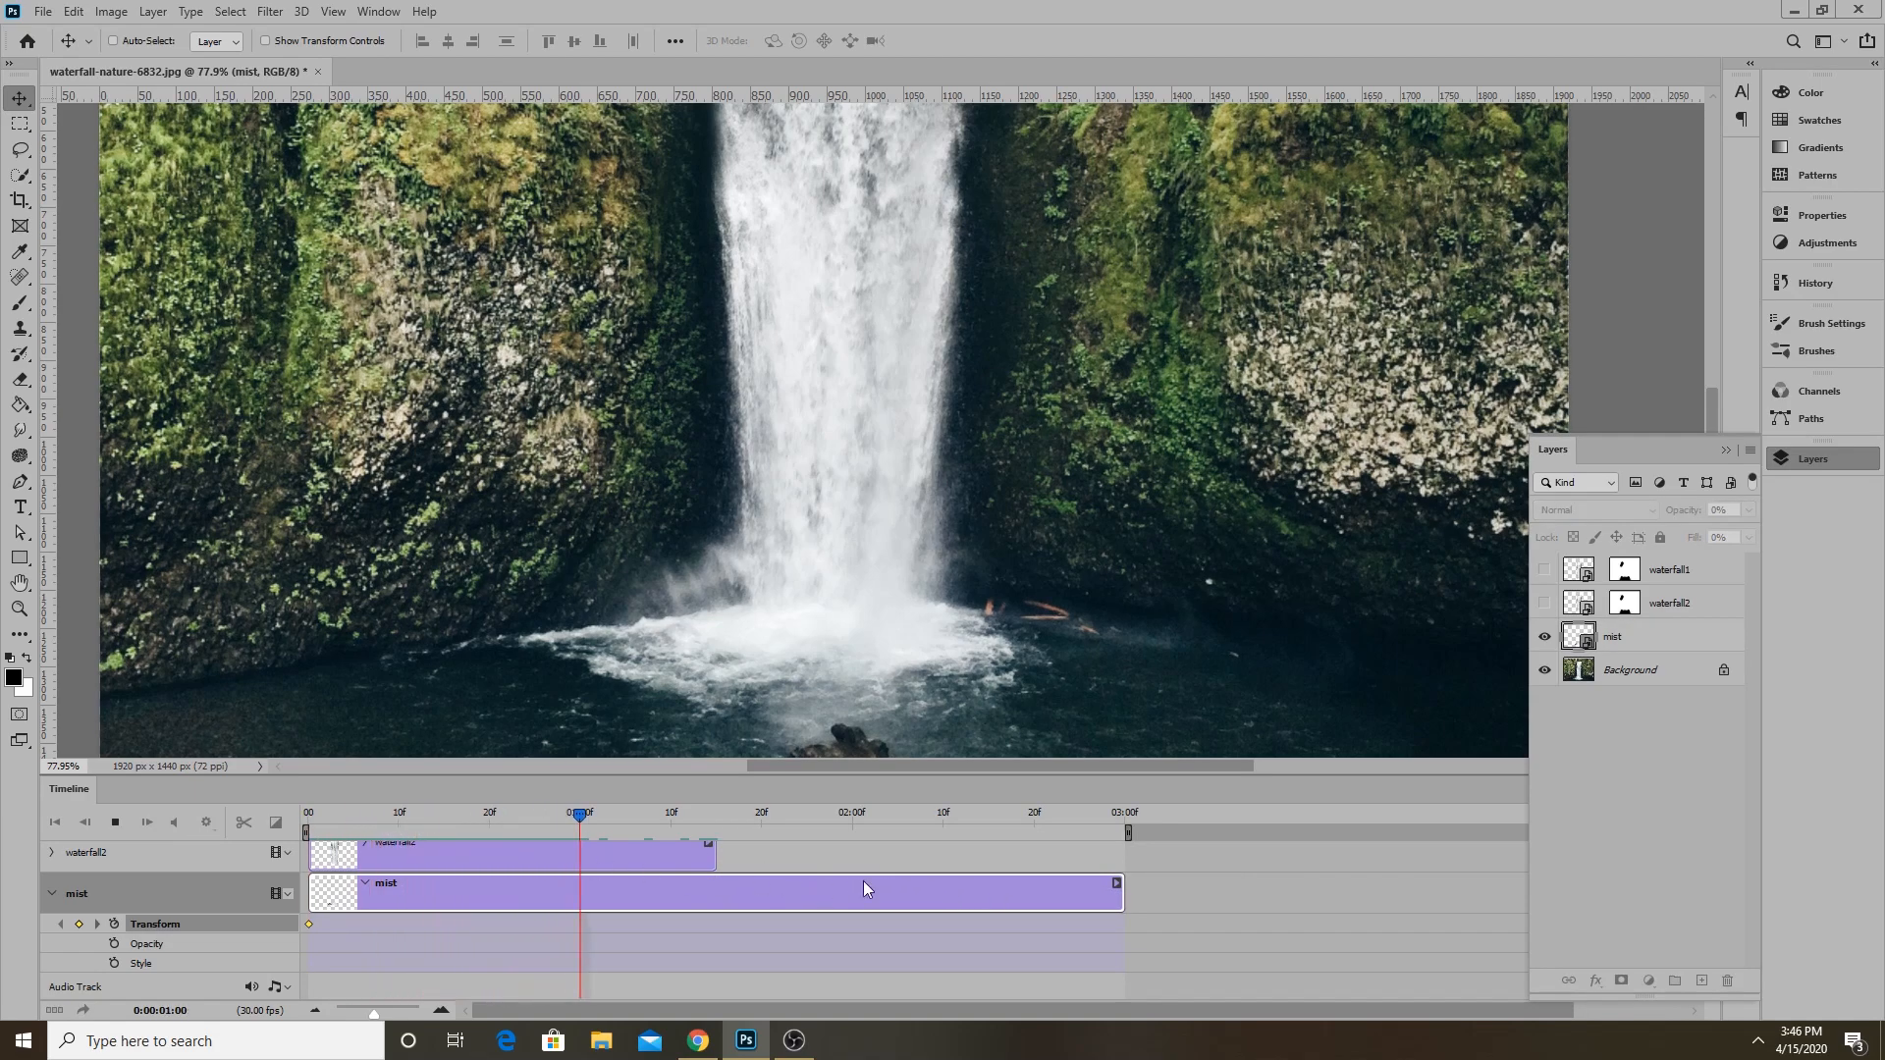
pyautogui.press('space')
pyautogui.moveTo(579, 818); pyautogui.dragTo(1146, 848)
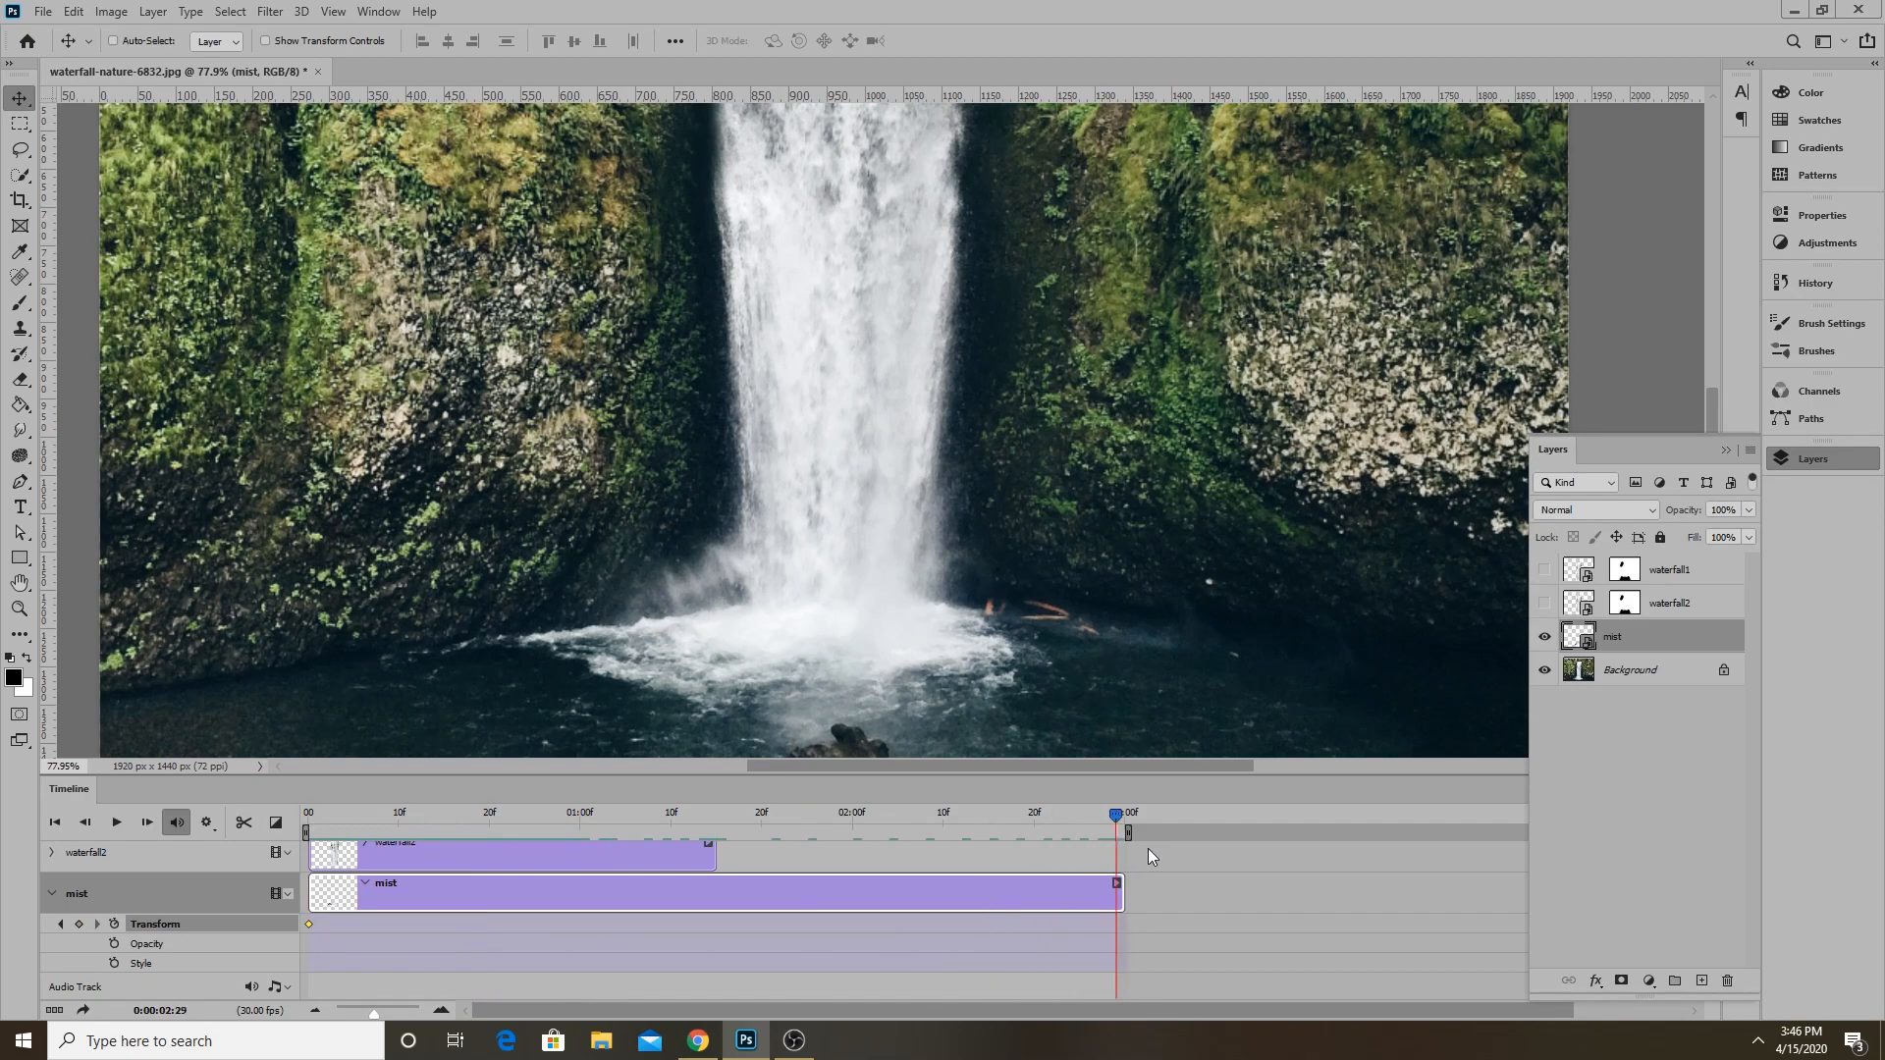
pyautogui.click(73, 11)
pyautogui.click(128, 439)
pyautogui.moveTo(794, 533); pyautogui.dragTo(820, 518)
pyautogui.hotkey('ctrl', 'z')
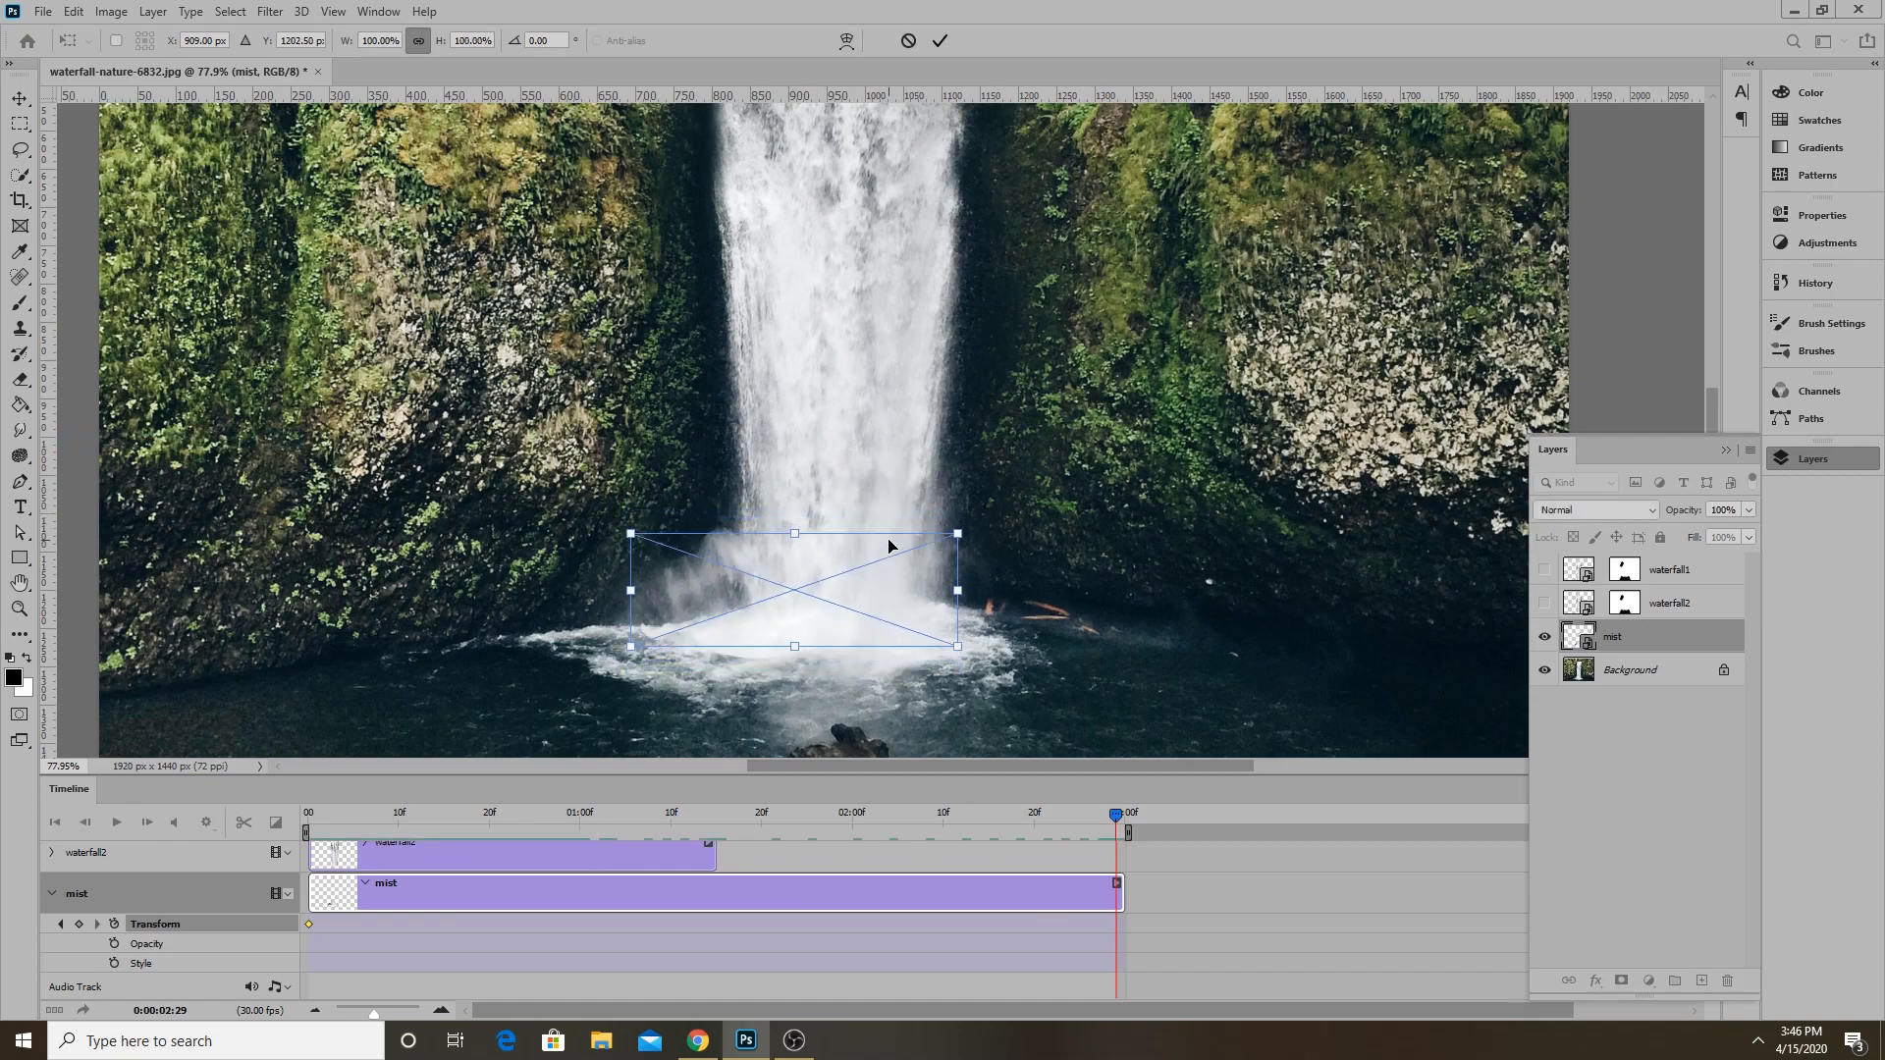
pyautogui.moveTo(958, 533); pyautogui.dragTo(1019, 495)
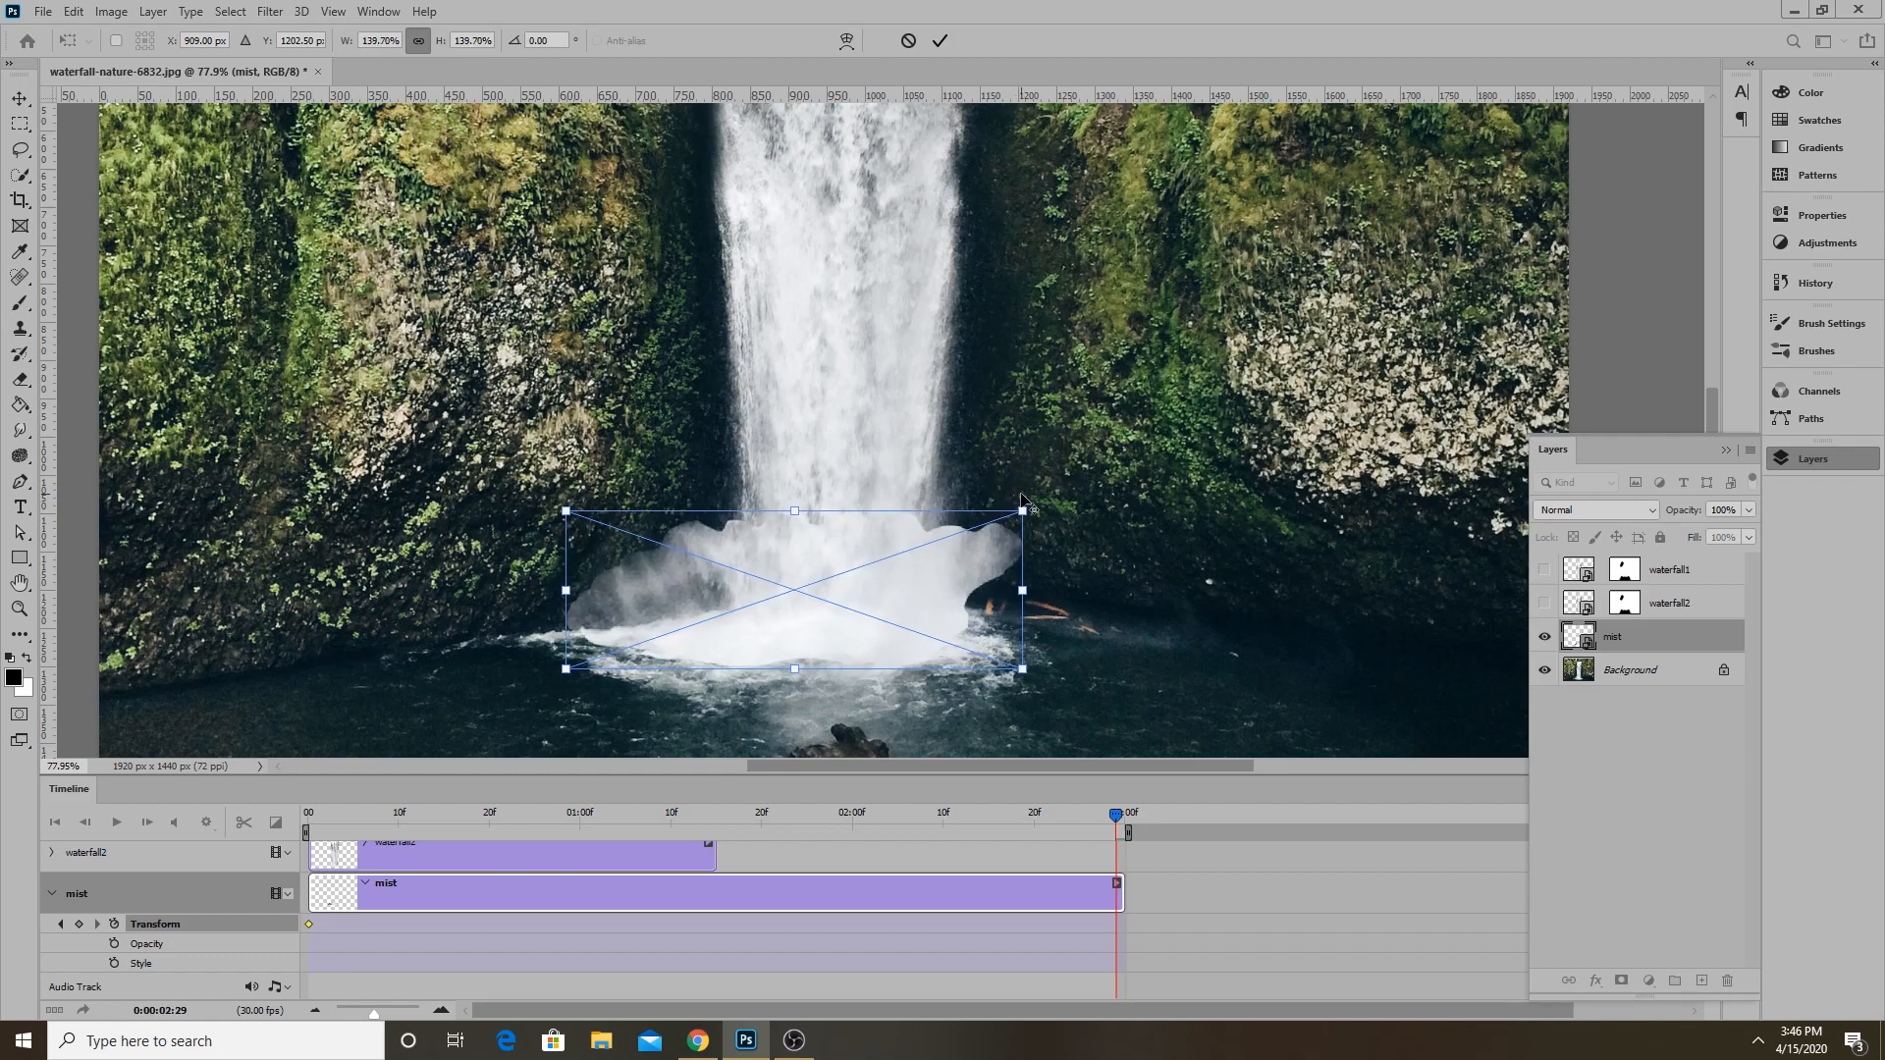
pyautogui.click(940, 43)
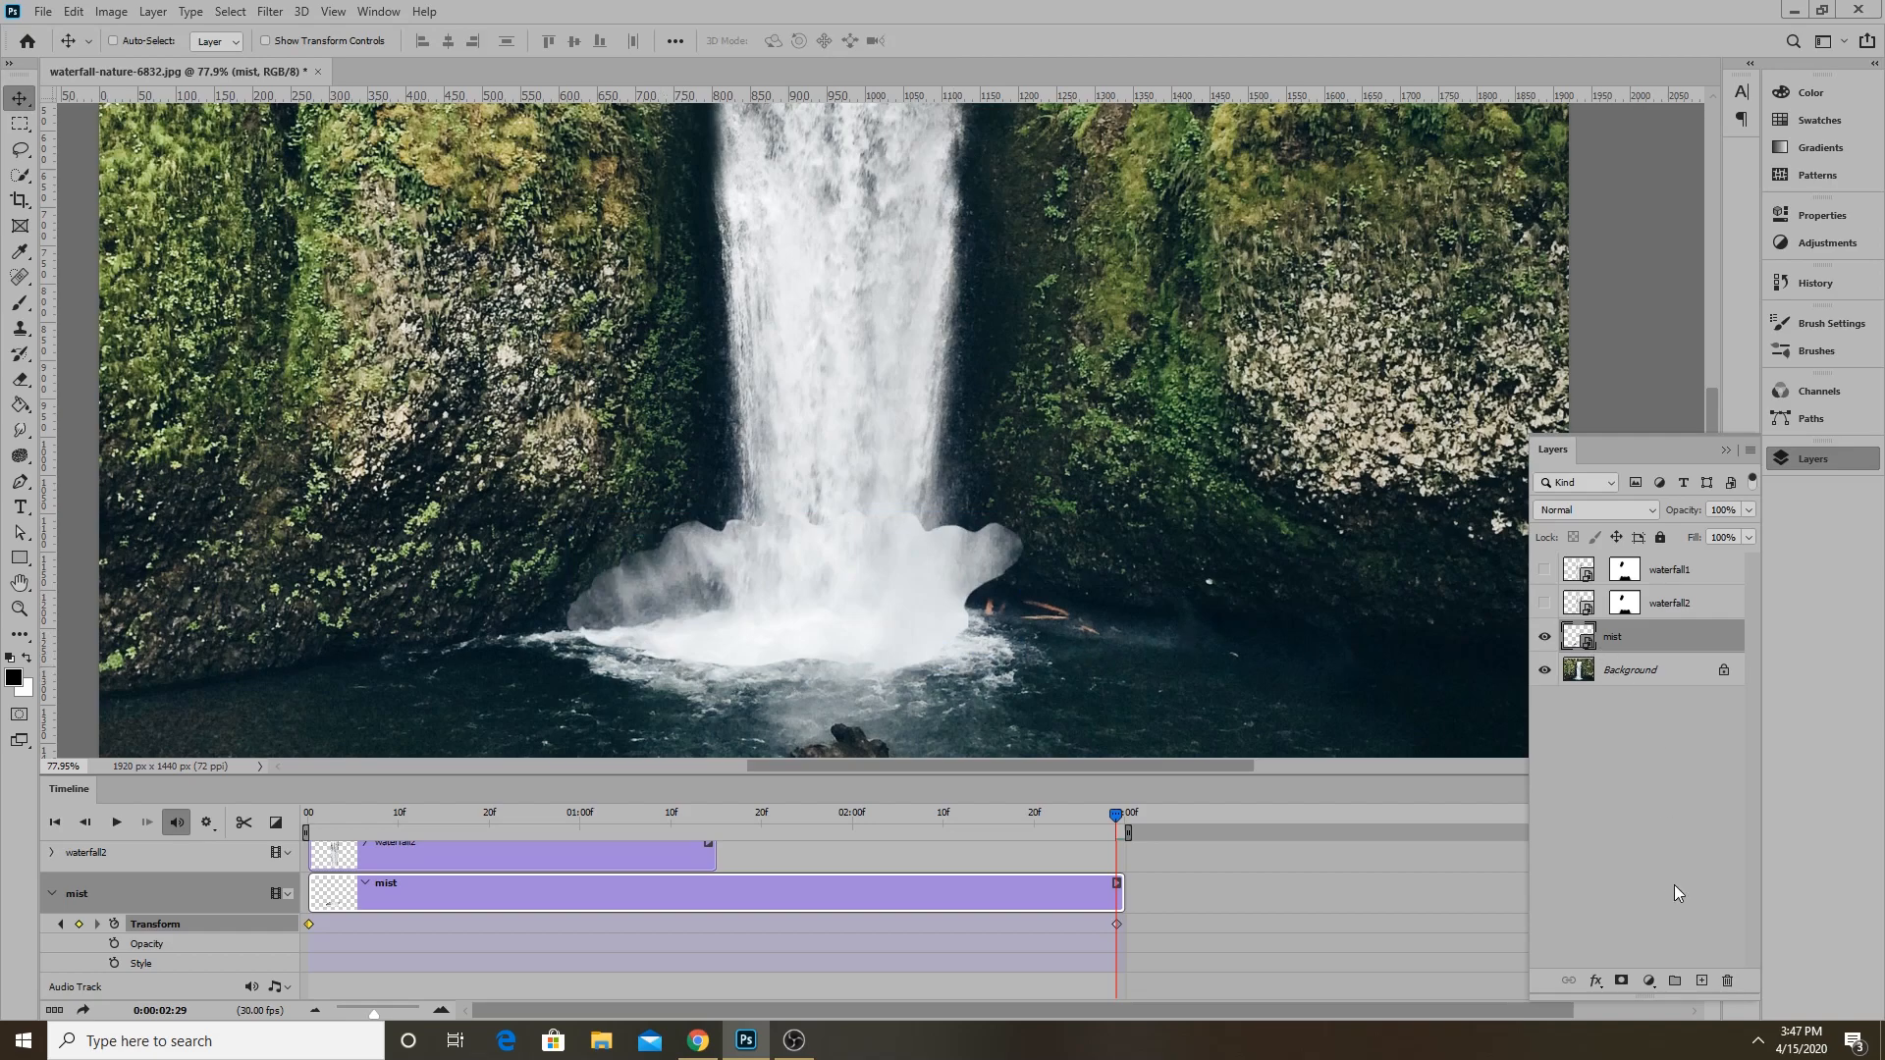
# Add a layer mask to the mist layer and paint black with a large soft Brush over the enlarged mist's hard outer edges.
pyautogui.click(1621, 982)
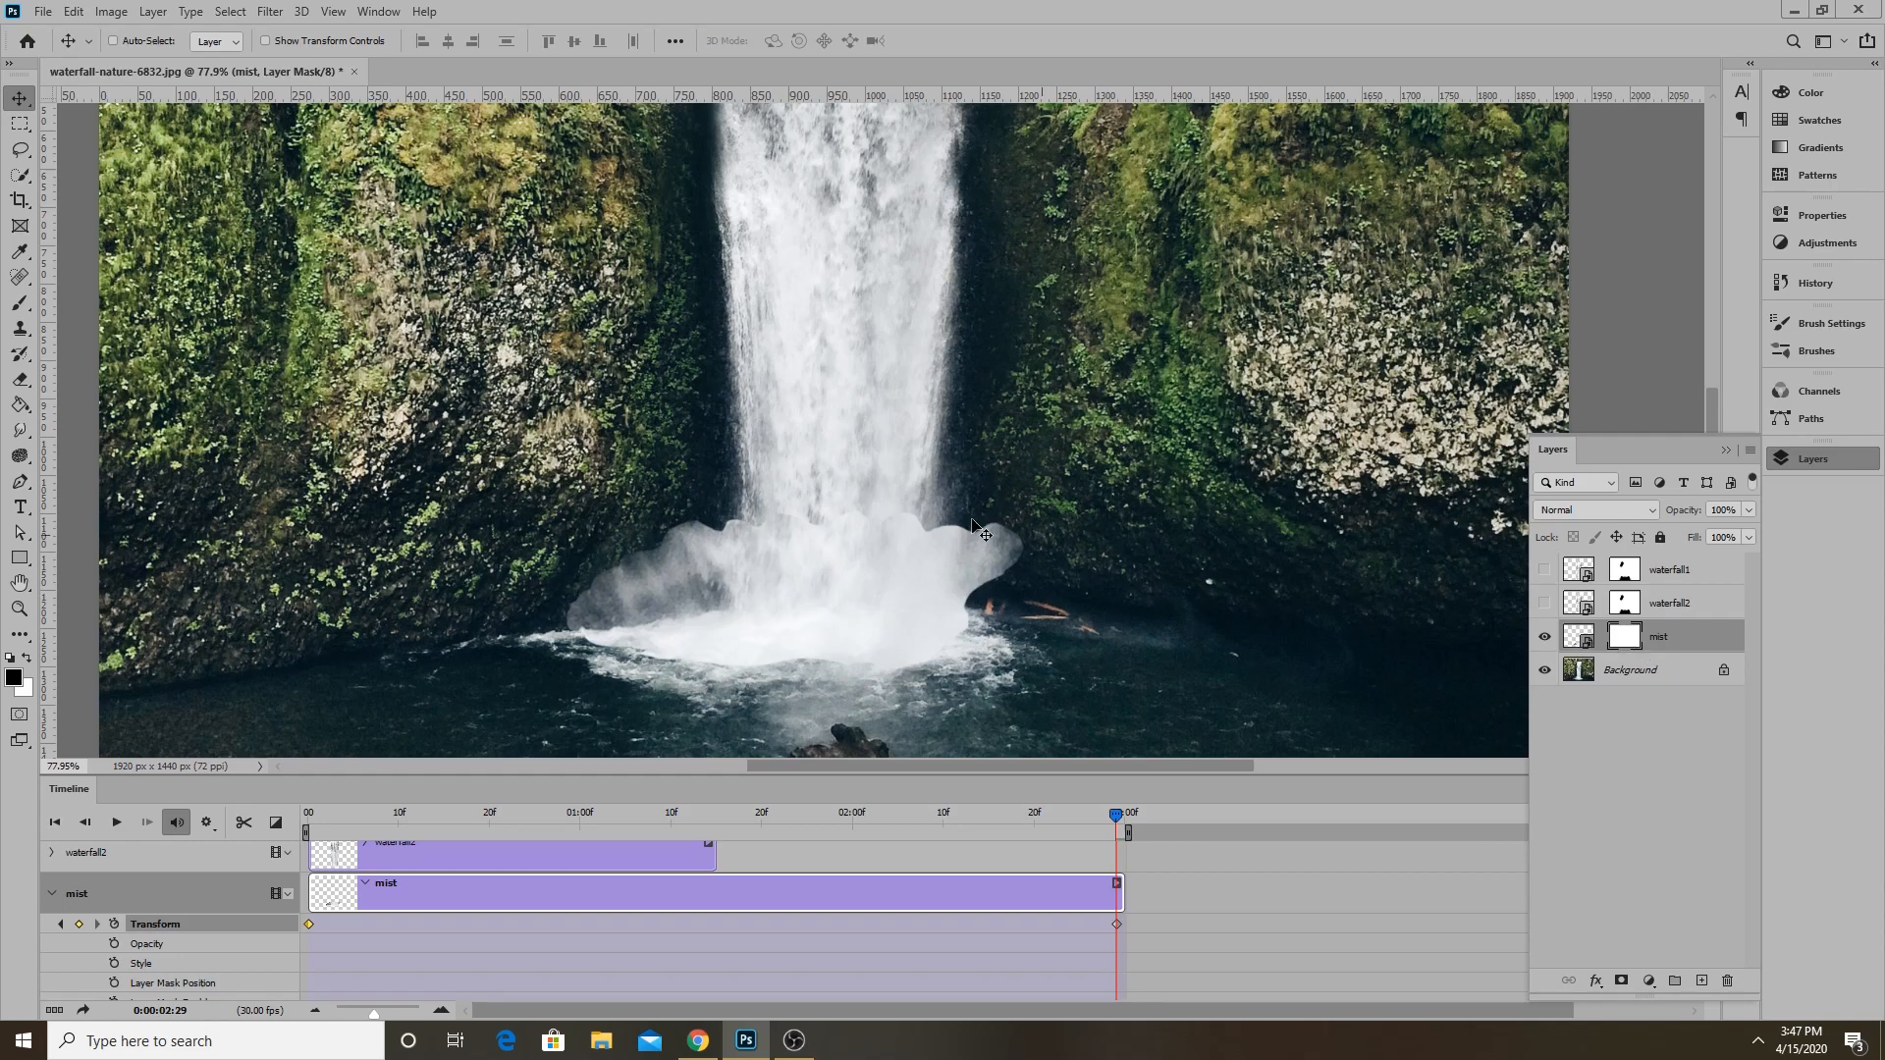
pyautogui.click(19, 302)
pyautogui.press(']')
pyautogui.press(']')
pyautogui.press(']')
pyautogui.press(']')
pyautogui.press(']')
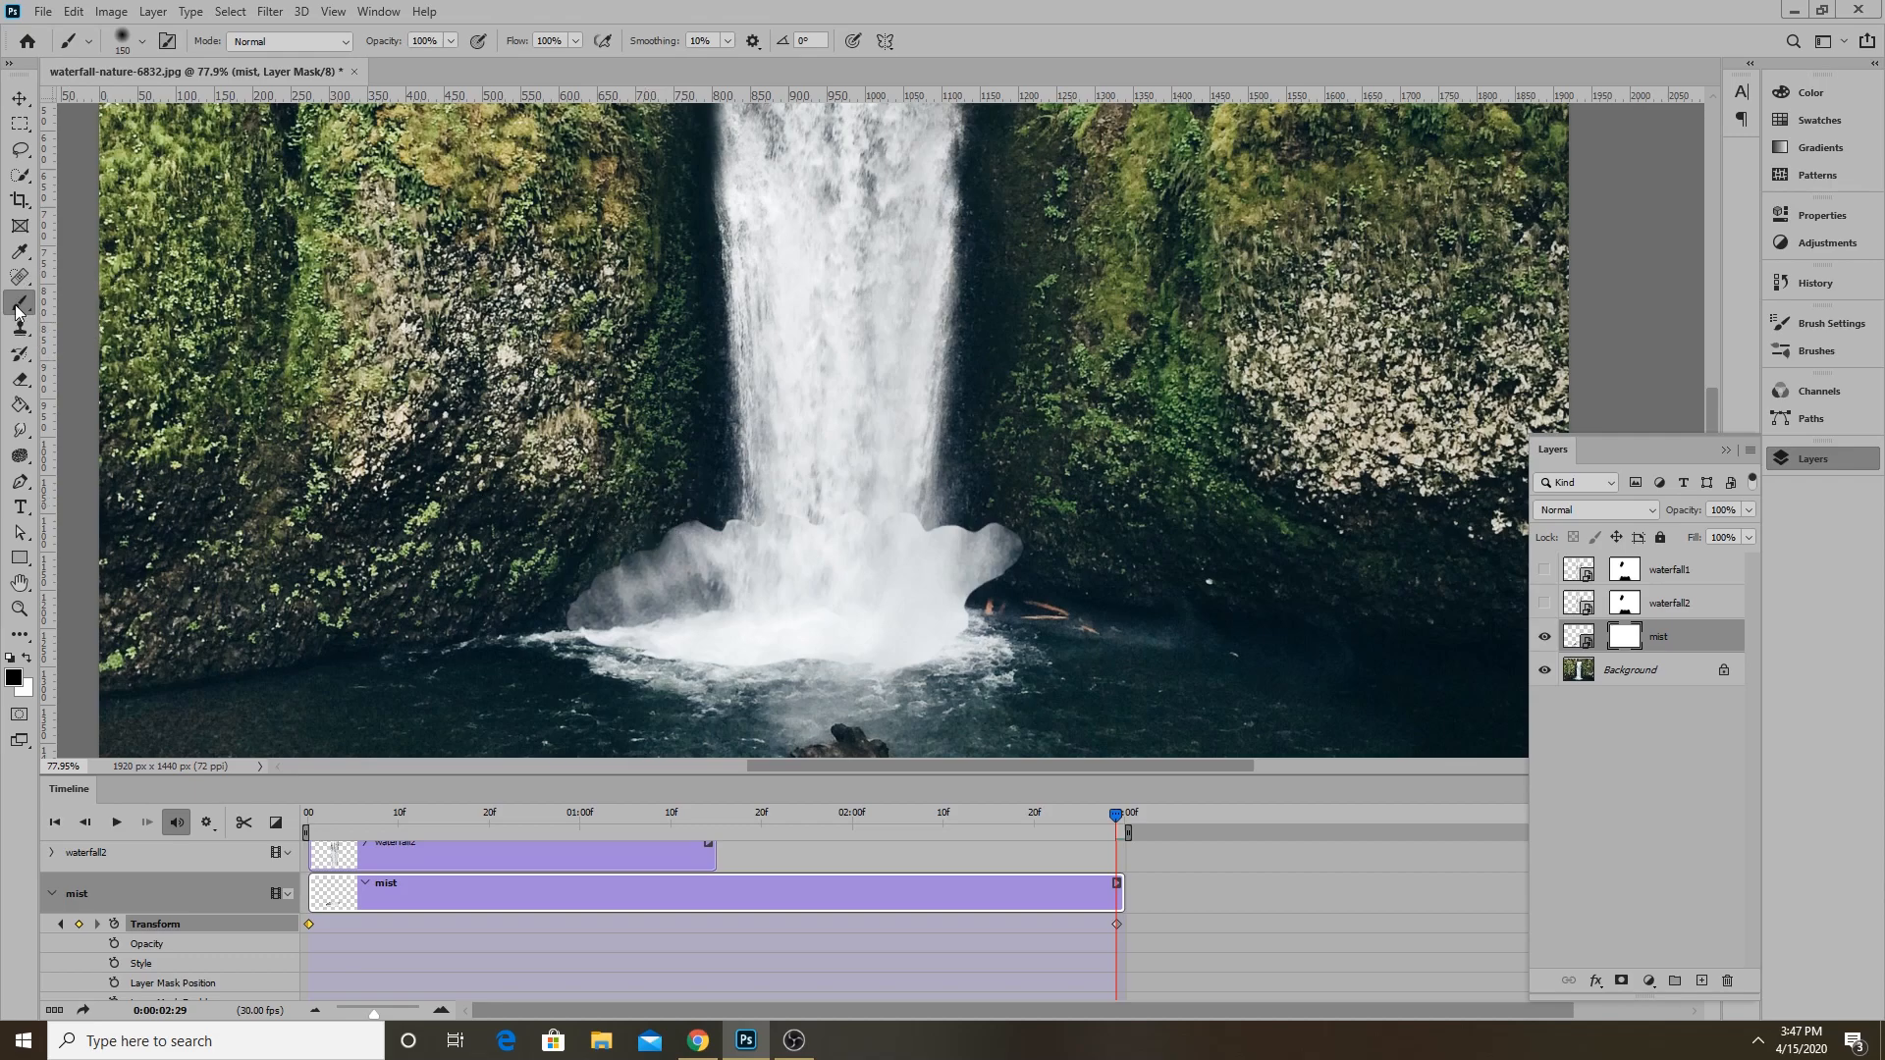
pyautogui.rightClick(16, 306)
pyautogui.click(74, 307)
pyautogui.press(']')
pyautogui.moveTo(669, 494)
pyautogui.mouseDown()
pyautogui.moveTo(673, 471)
pyautogui.moveTo(694, 475)
pyautogui.moveTo(550, 532)
pyautogui.moveTo(591, 692)
pyautogui.moveTo(939, 715)
pyautogui.moveTo(1031, 631)
pyautogui.moveTo(985, 488)
pyautogui.moveTo(854, 477)
pyautogui.moveTo(1051, 576)
pyautogui.moveTo(1011, 511)
pyautogui.mouseUp()
pyautogui.press('[')
pyautogui.press('[')
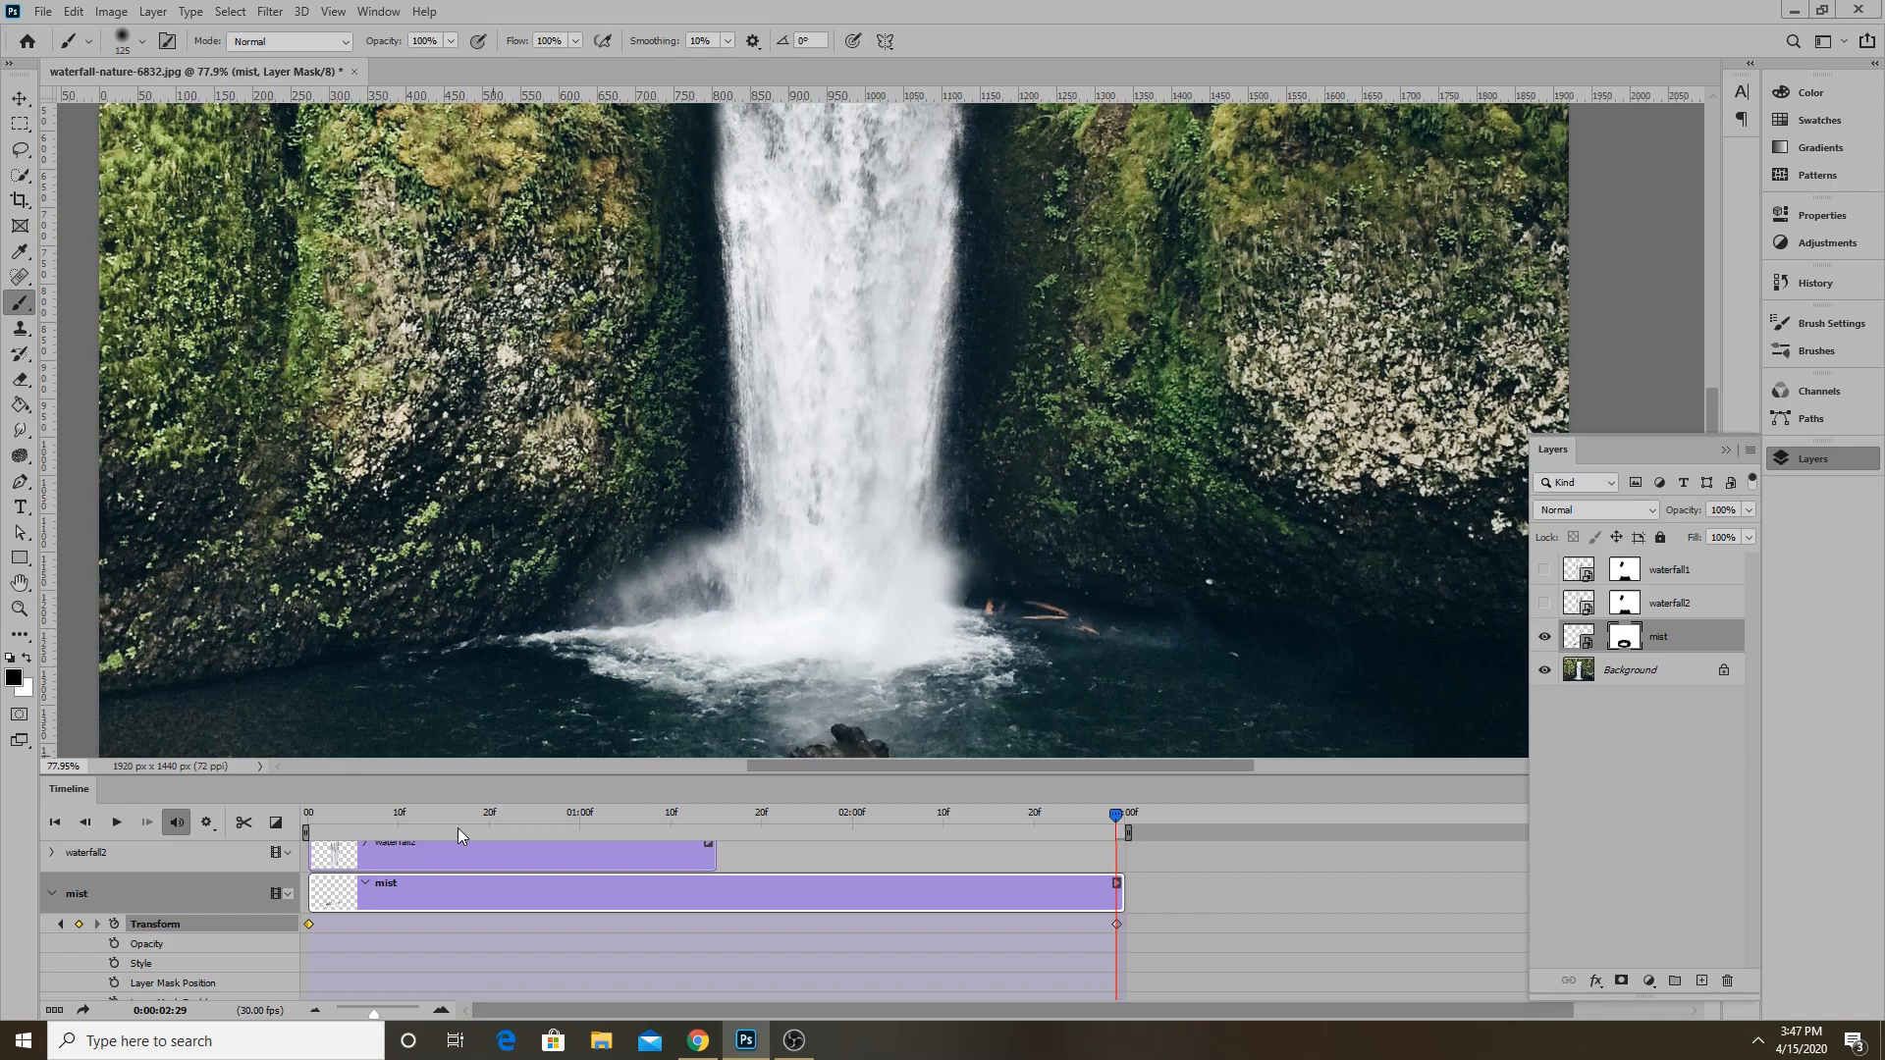
# Play back the mist clip to check its movement at the waterfall's base.
pyautogui.press('space')
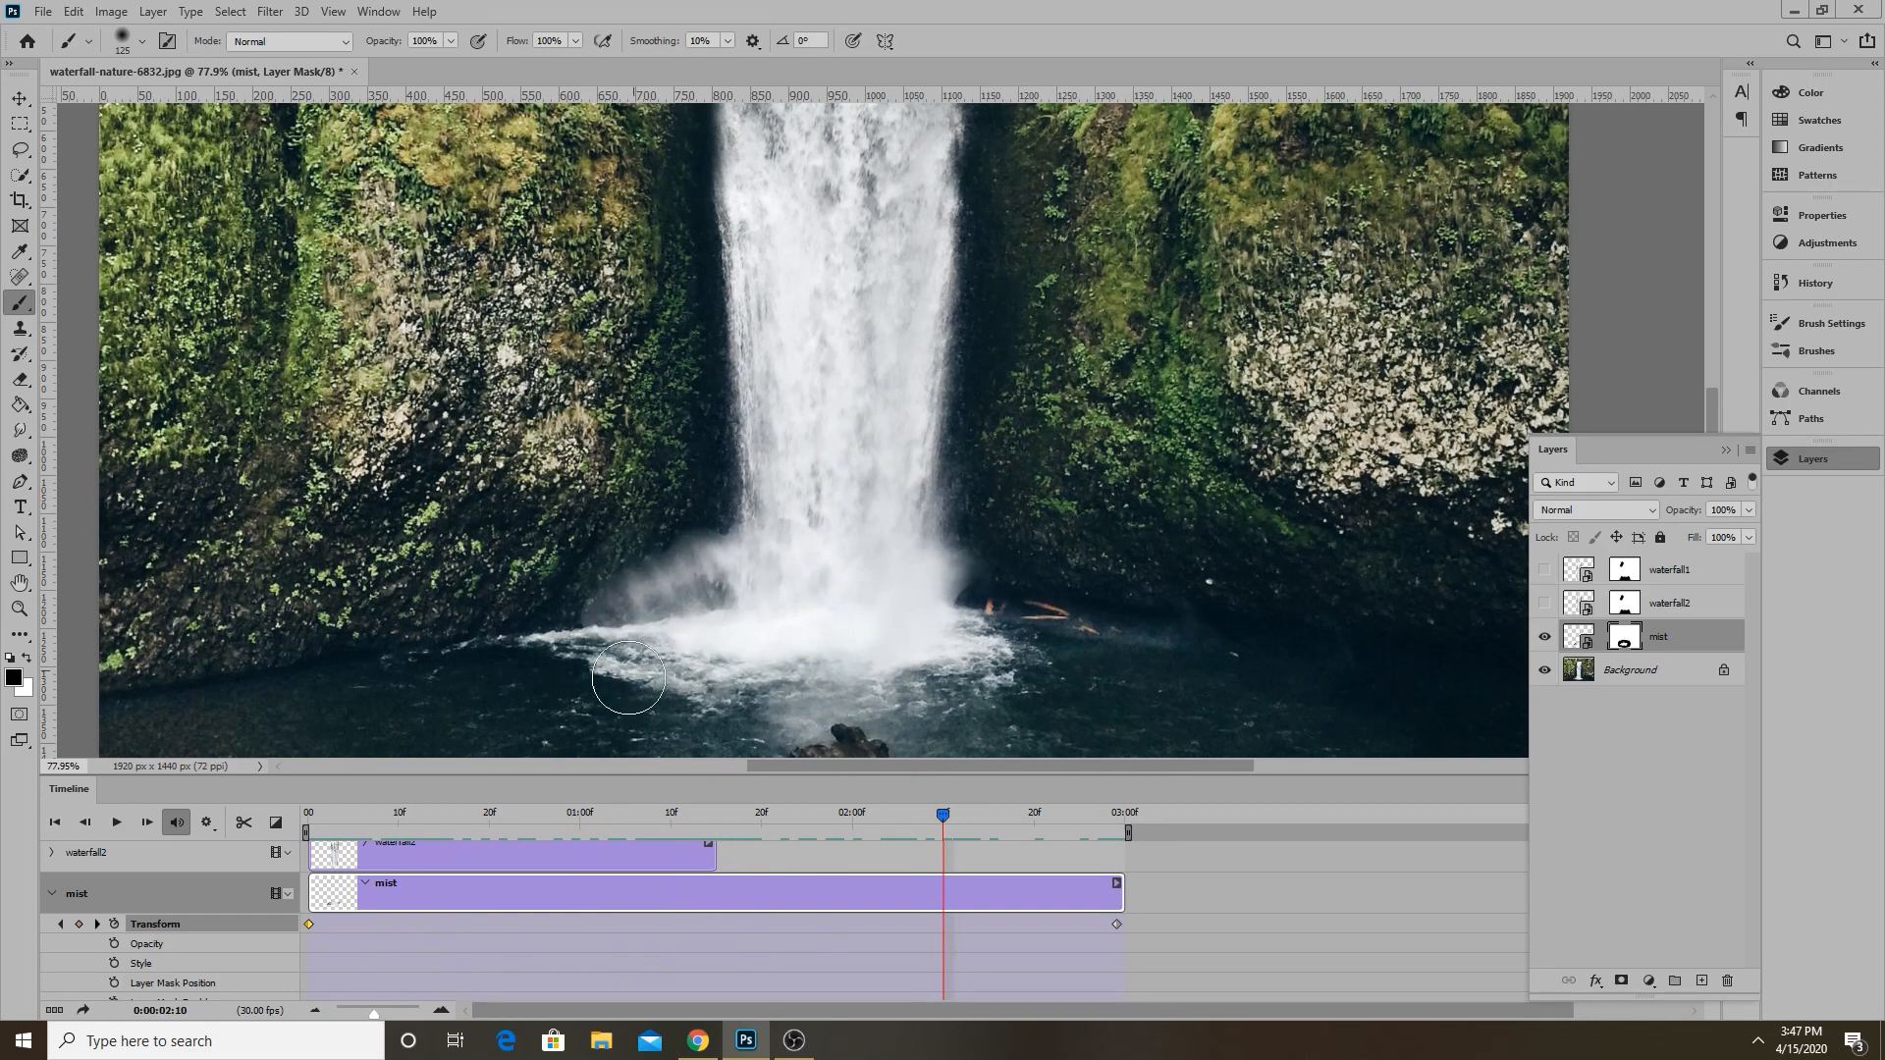
pyautogui.moveTo(837, 714); pyautogui.dragTo(848, 827)
pyautogui.press('space')
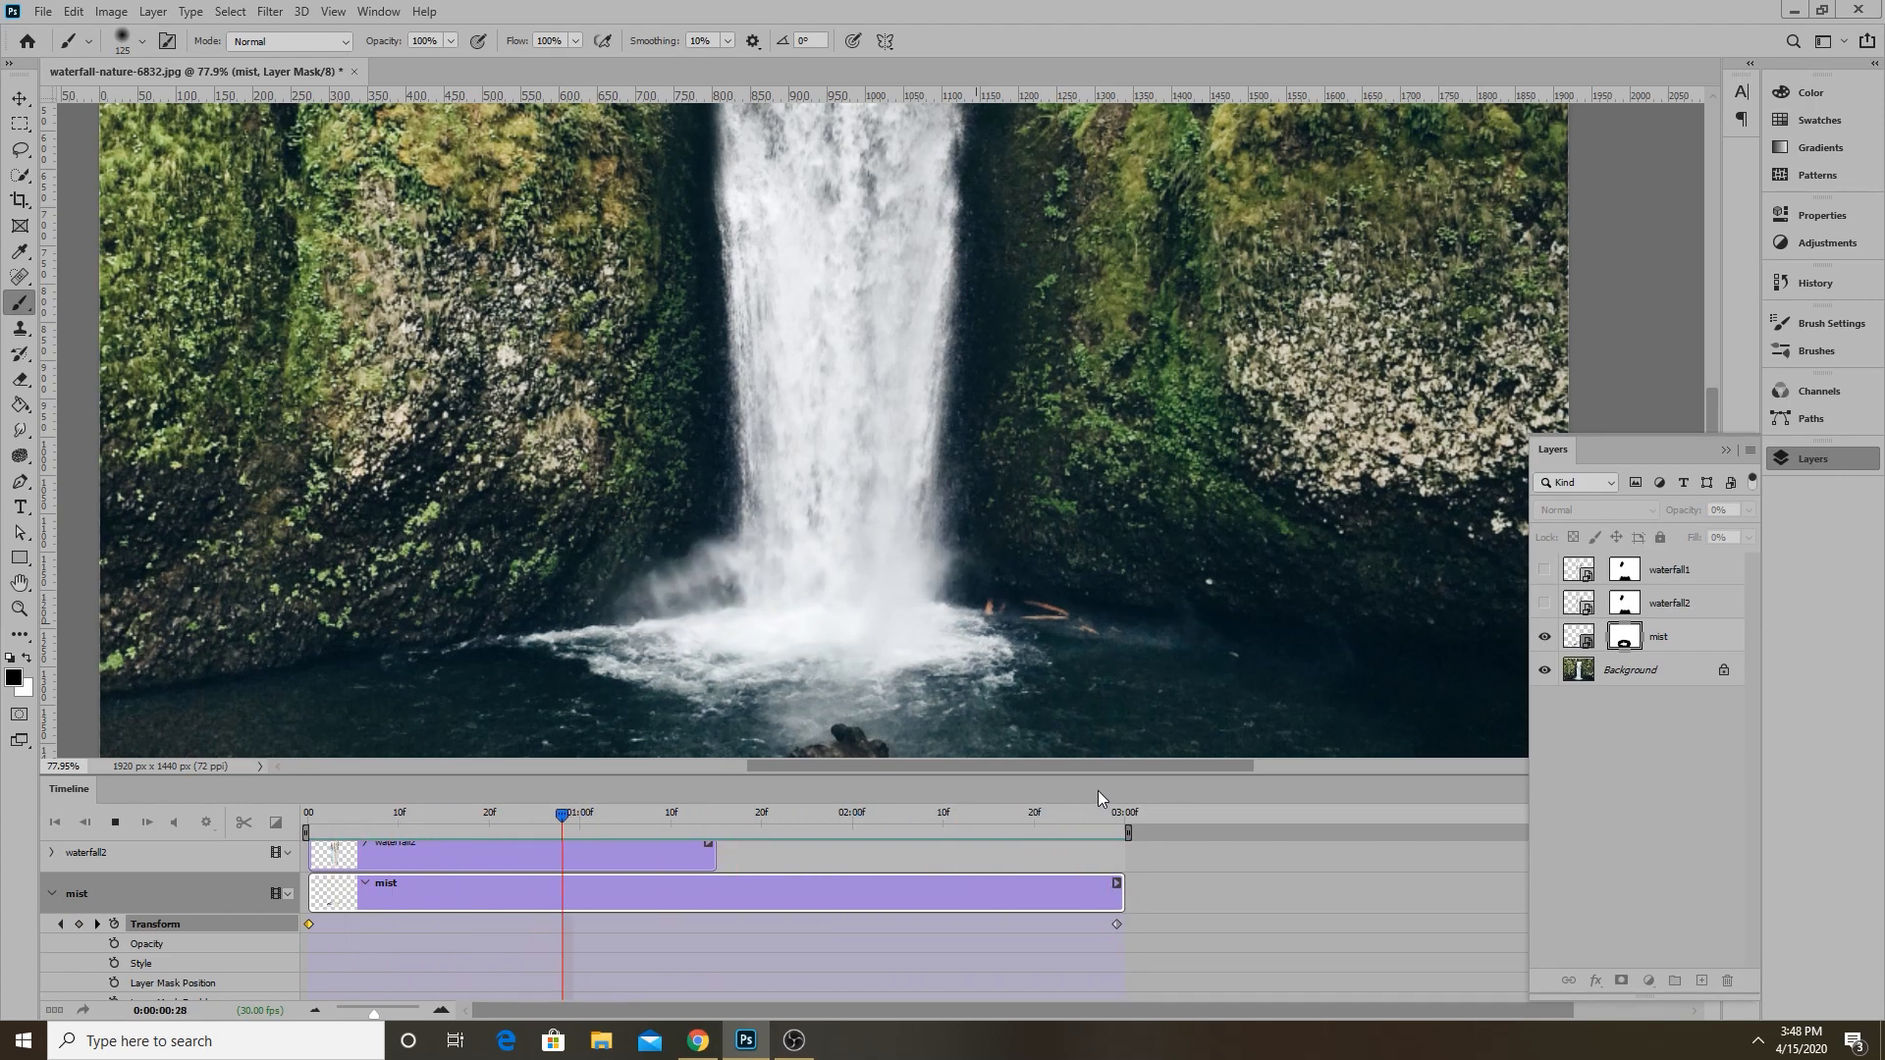
pyautogui.press('space')
# Try to split the mist clip at 0:00:01:15 and move its second half to the start of the timeline.
pyautogui.moveTo(905, 814); pyautogui.dragTo(722, 834)
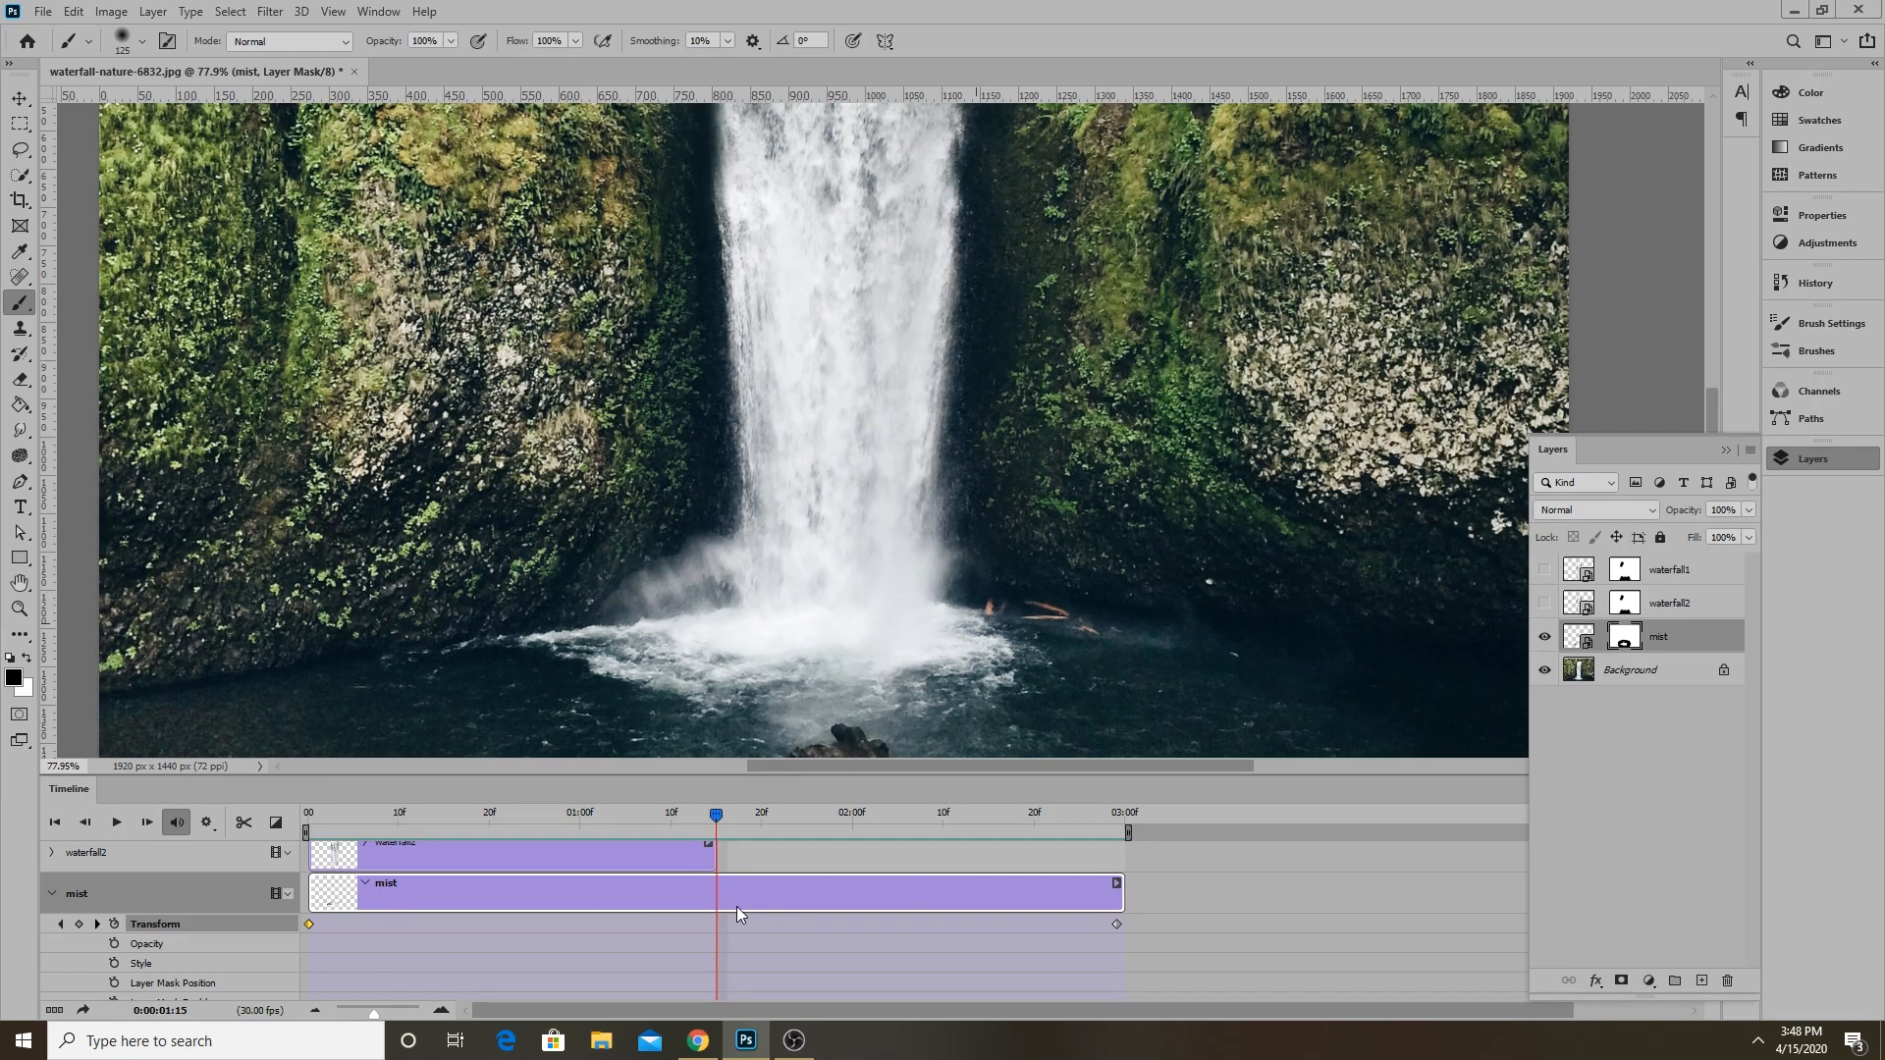
pyautogui.click(247, 820)
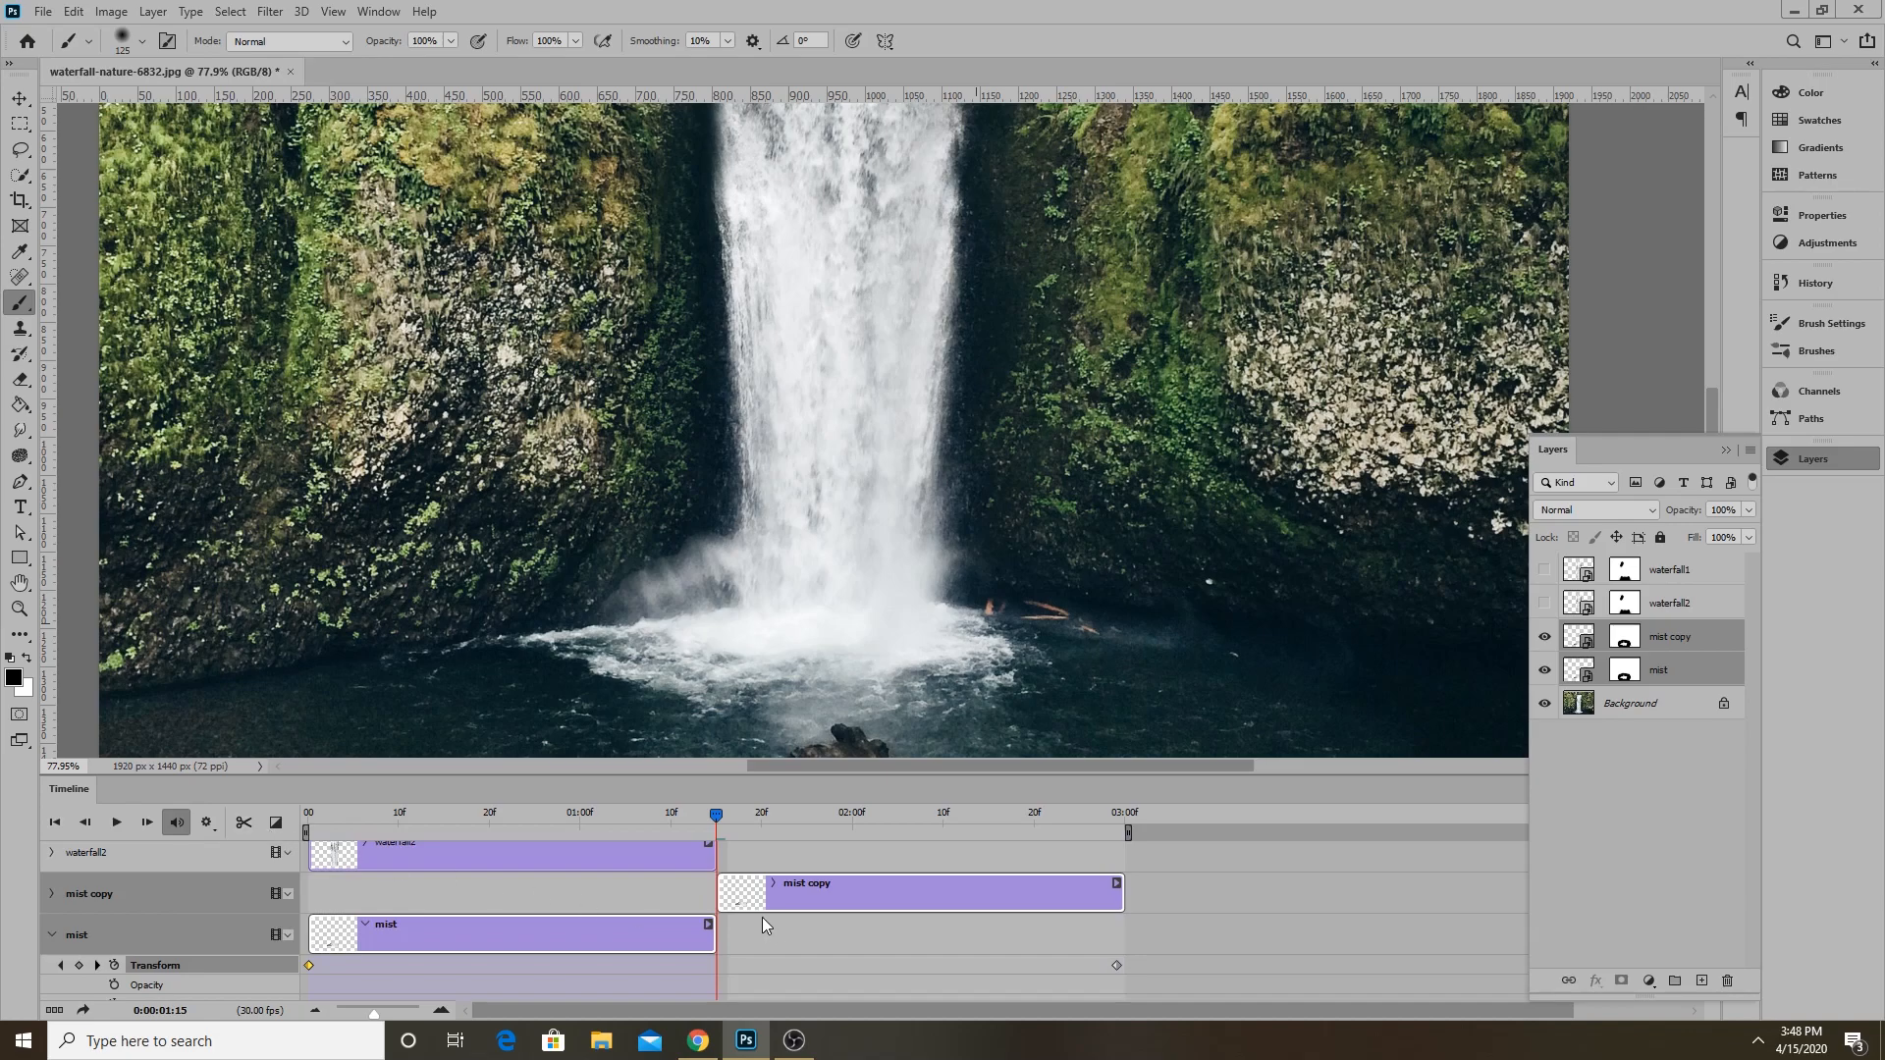
pyautogui.moveTo(999, 903); pyautogui.dragTo(610, 896)
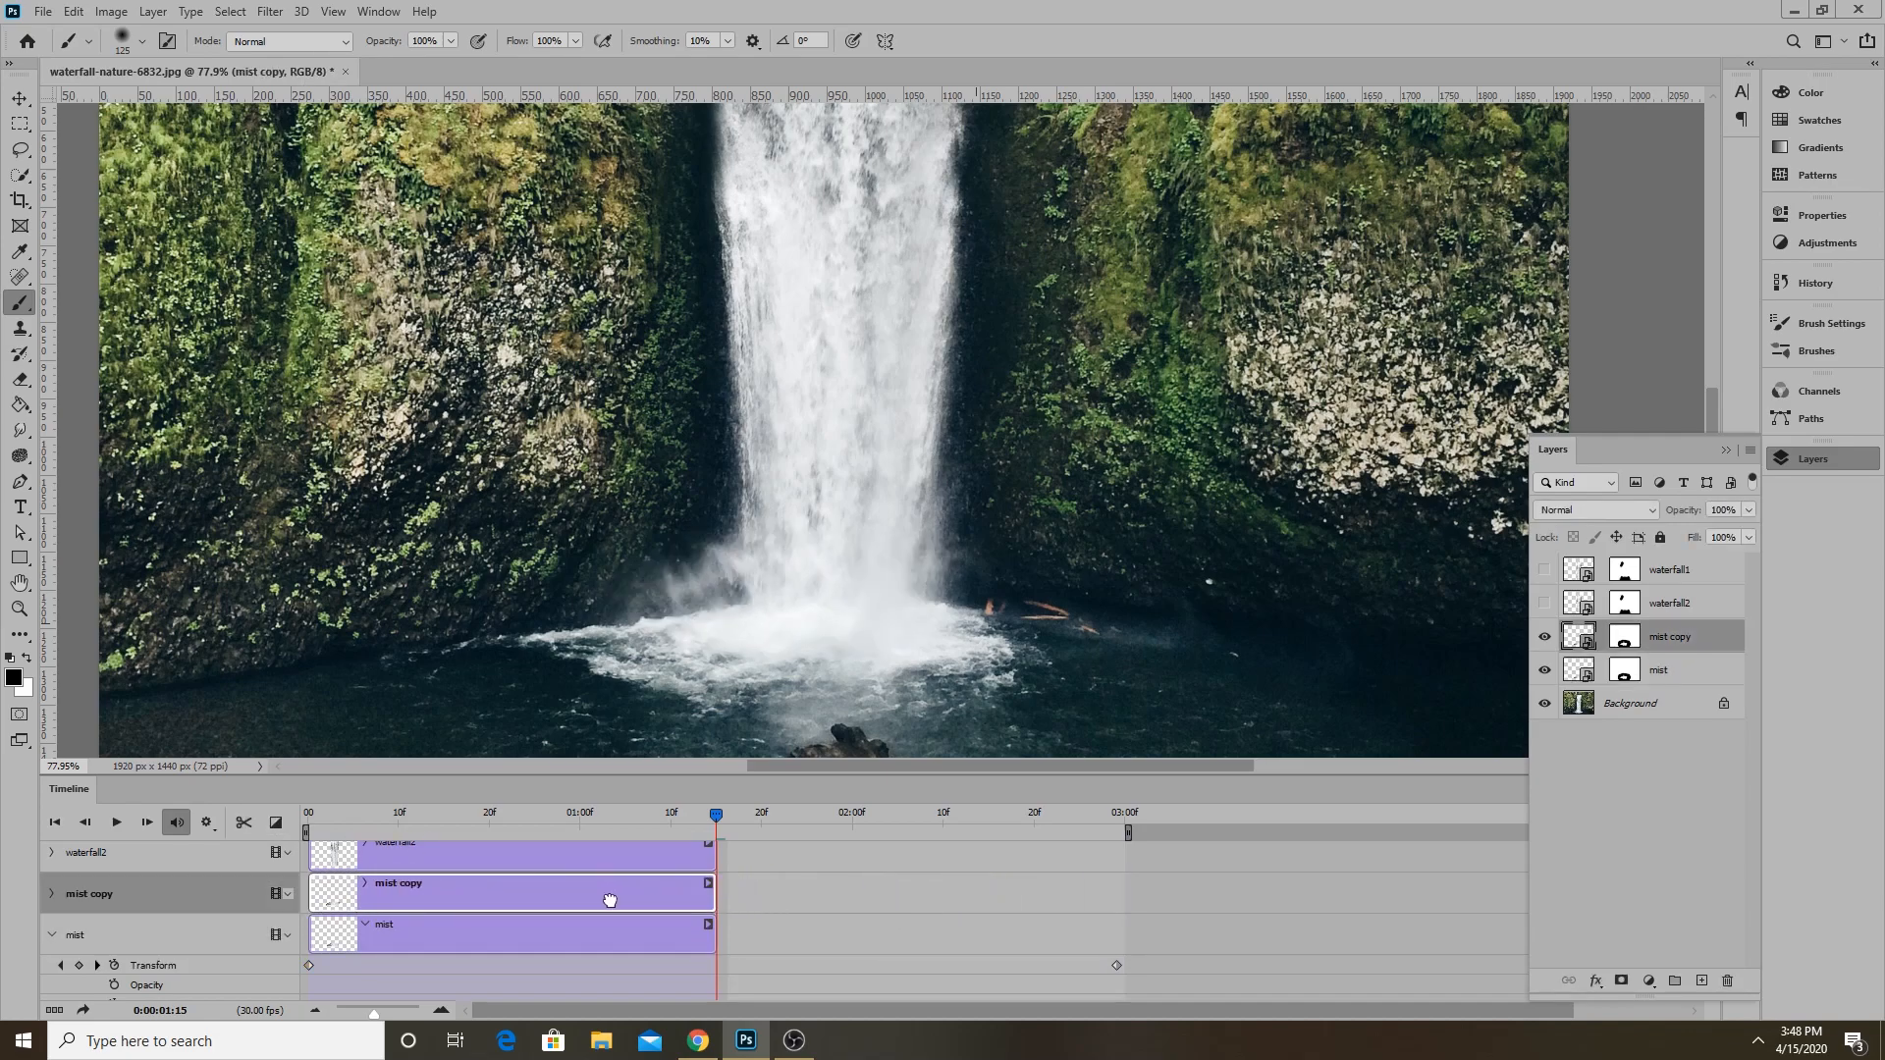
pyautogui.click(510, 940)
pyautogui.moveTo(412, 933); pyautogui.dragTo(485, 903)
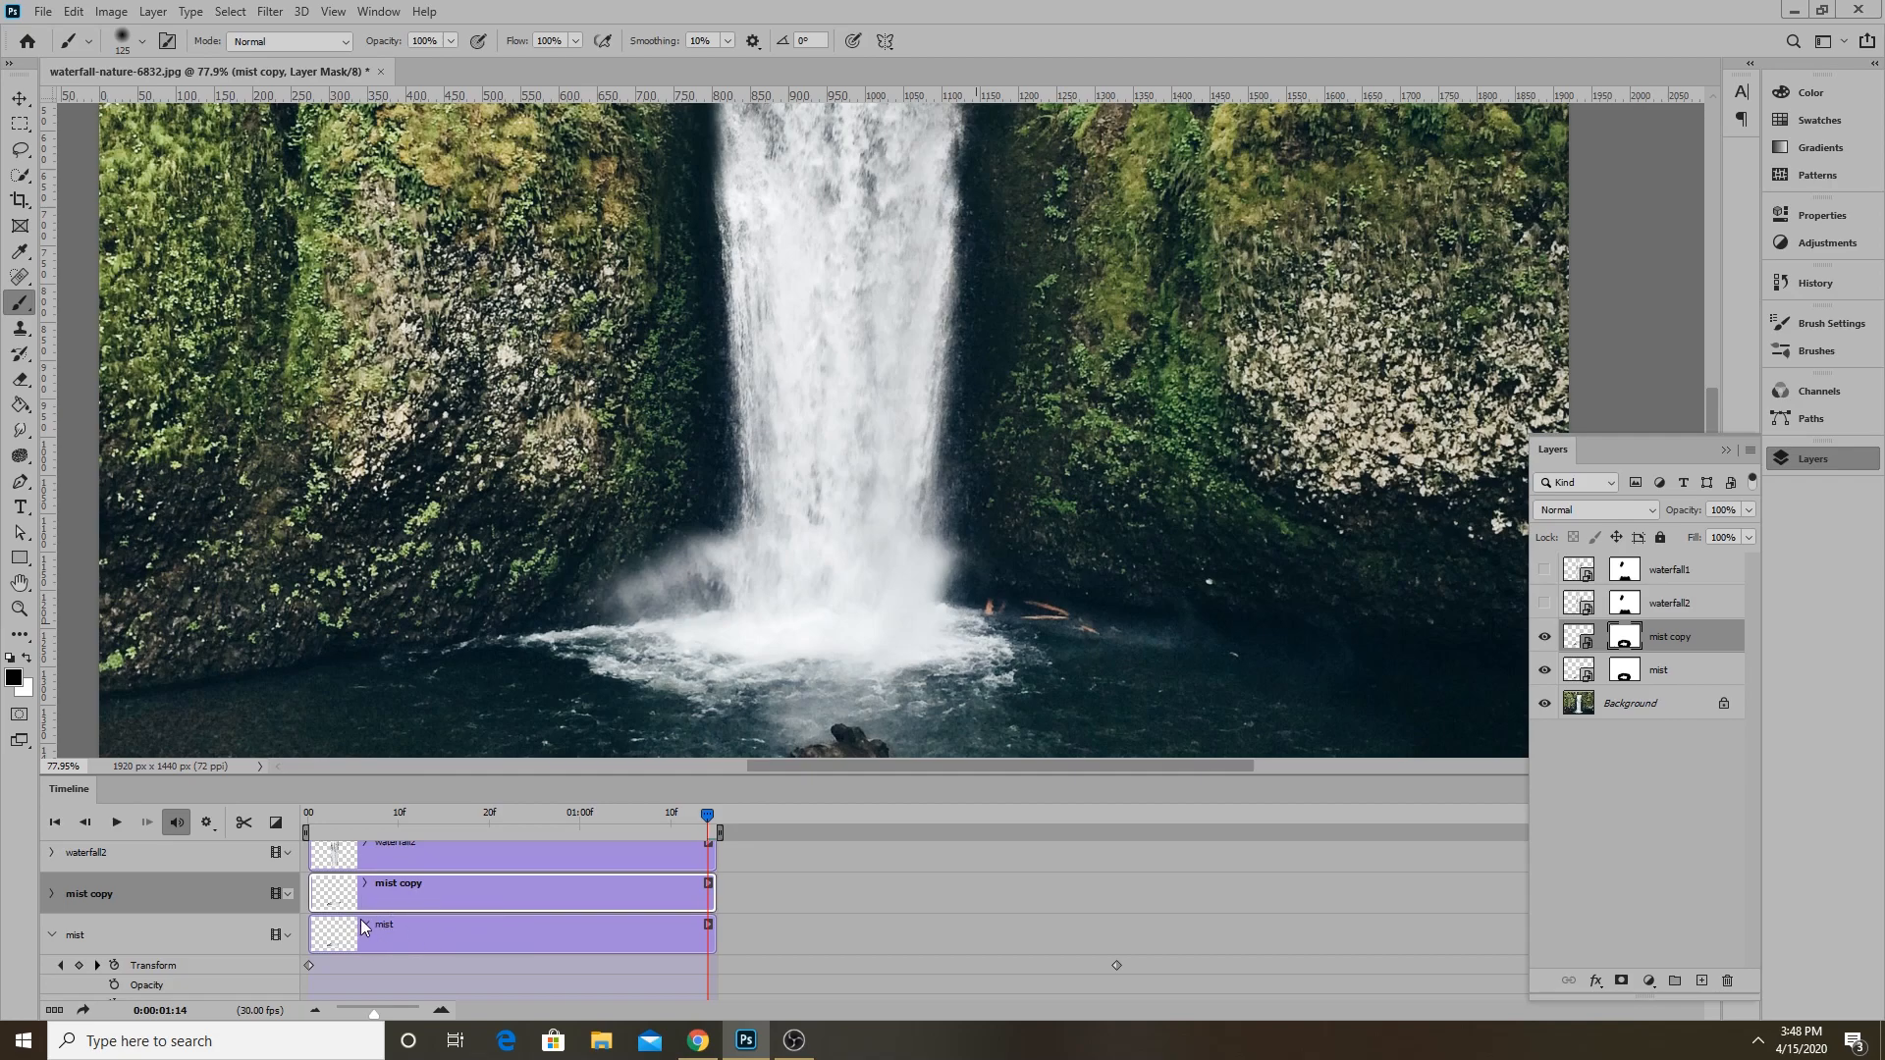
# Undo the split of the mist clip and the move of its second half.
pyautogui.hotkey('ctrl', 'z')
pyautogui.hotkey('ctrl', 'shift', 'z')
pyautogui.hotkey('ctrl', 'z')
pyautogui.hotkey('ctrl', 'z')
# Split the mist clip at 0:00:01:15 and move the mist copy half to 0:00:00:00, above the first half.
pyautogui.moveTo(782, 815); pyautogui.dragTo(716, 815)
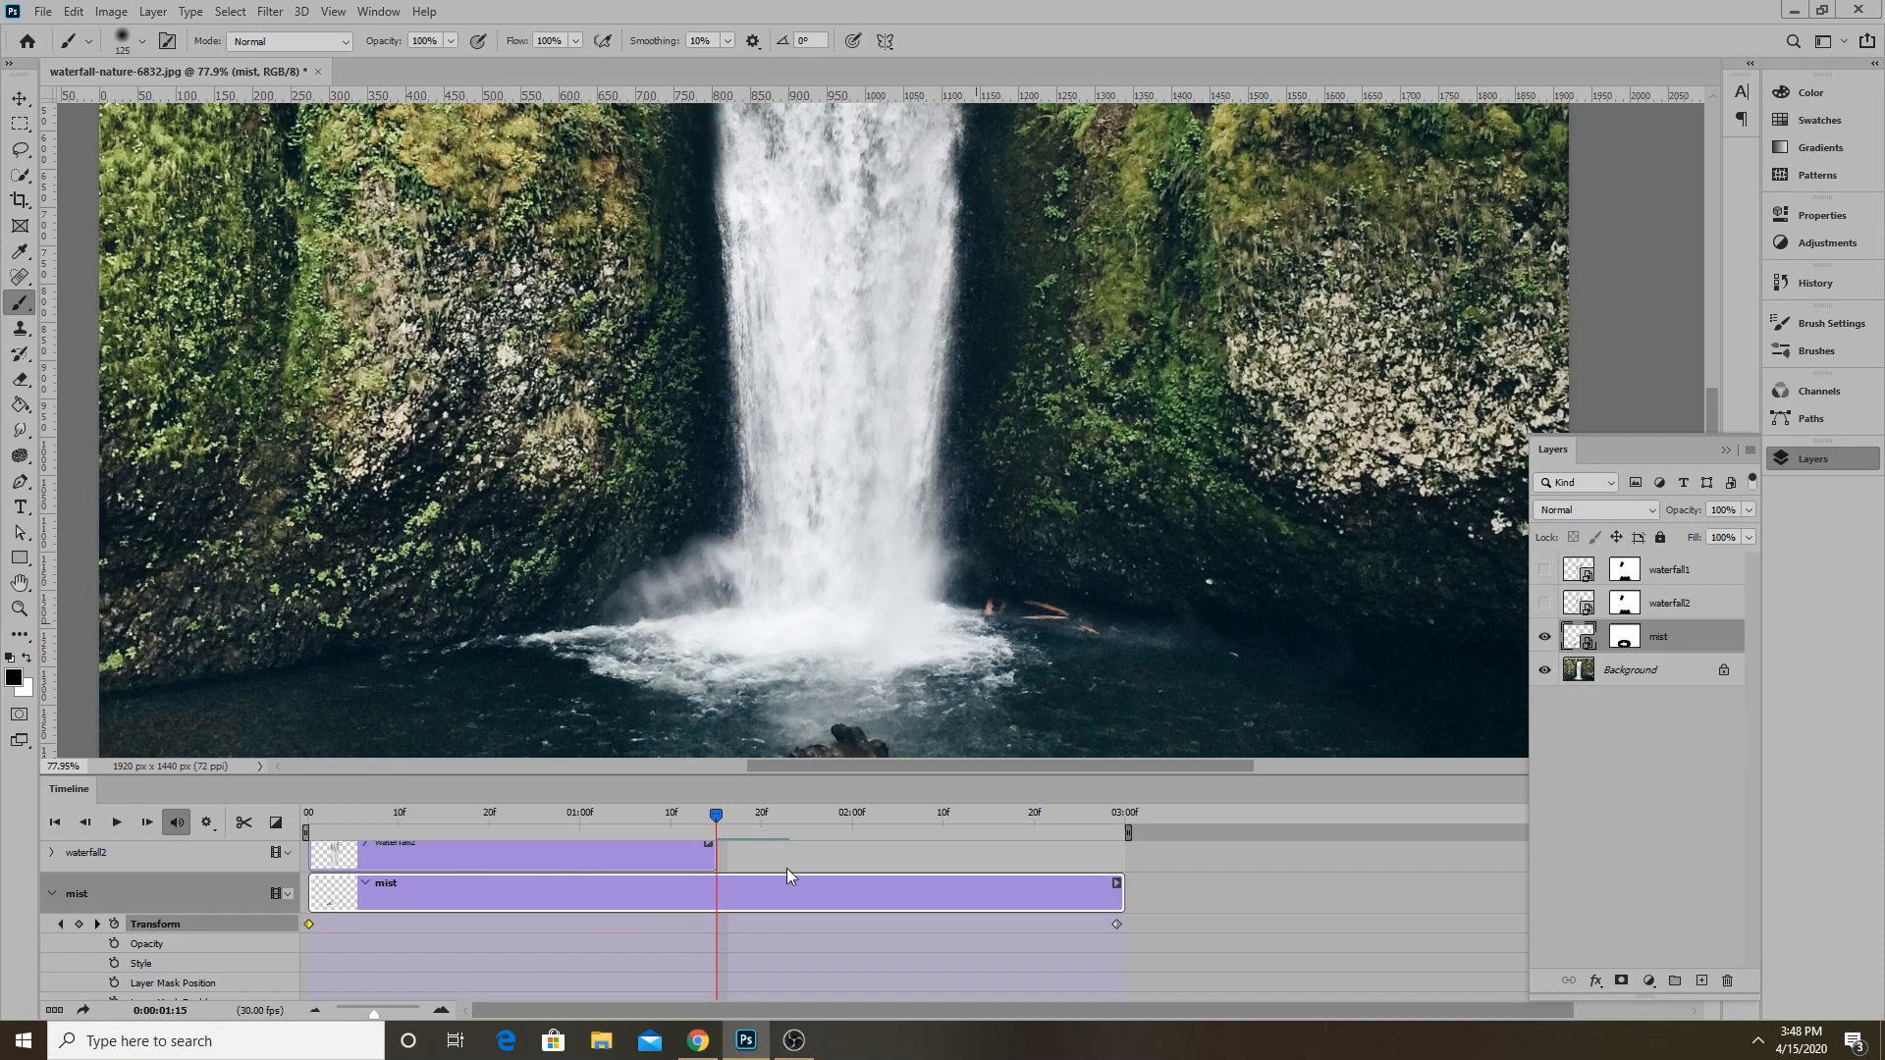
pyautogui.moveTo(718, 823)
pyautogui.mouseDown()
pyautogui.moveTo(251, 851)
pyautogui.moveTo(1135, 809)
pyautogui.moveTo(699, 834)
pyautogui.moveTo(715, 834)
pyautogui.mouseUp()
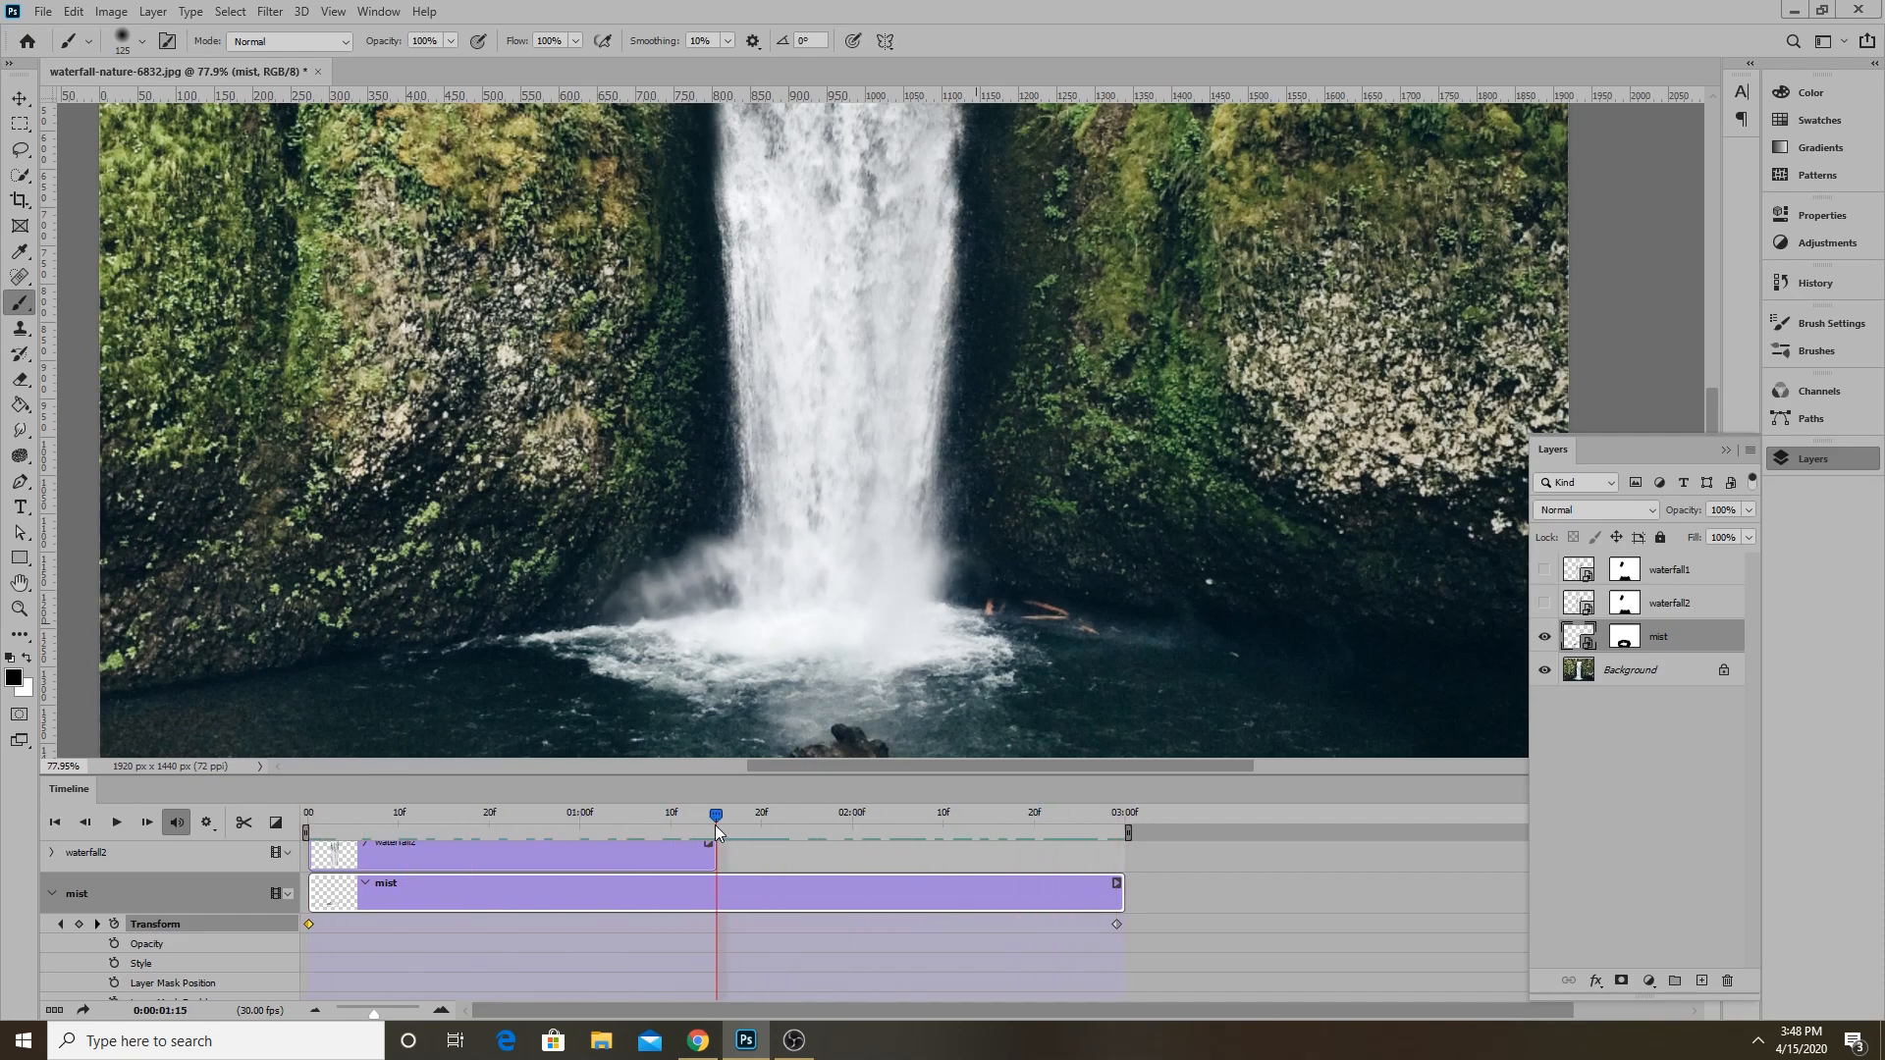
pyautogui.click(242, 823)
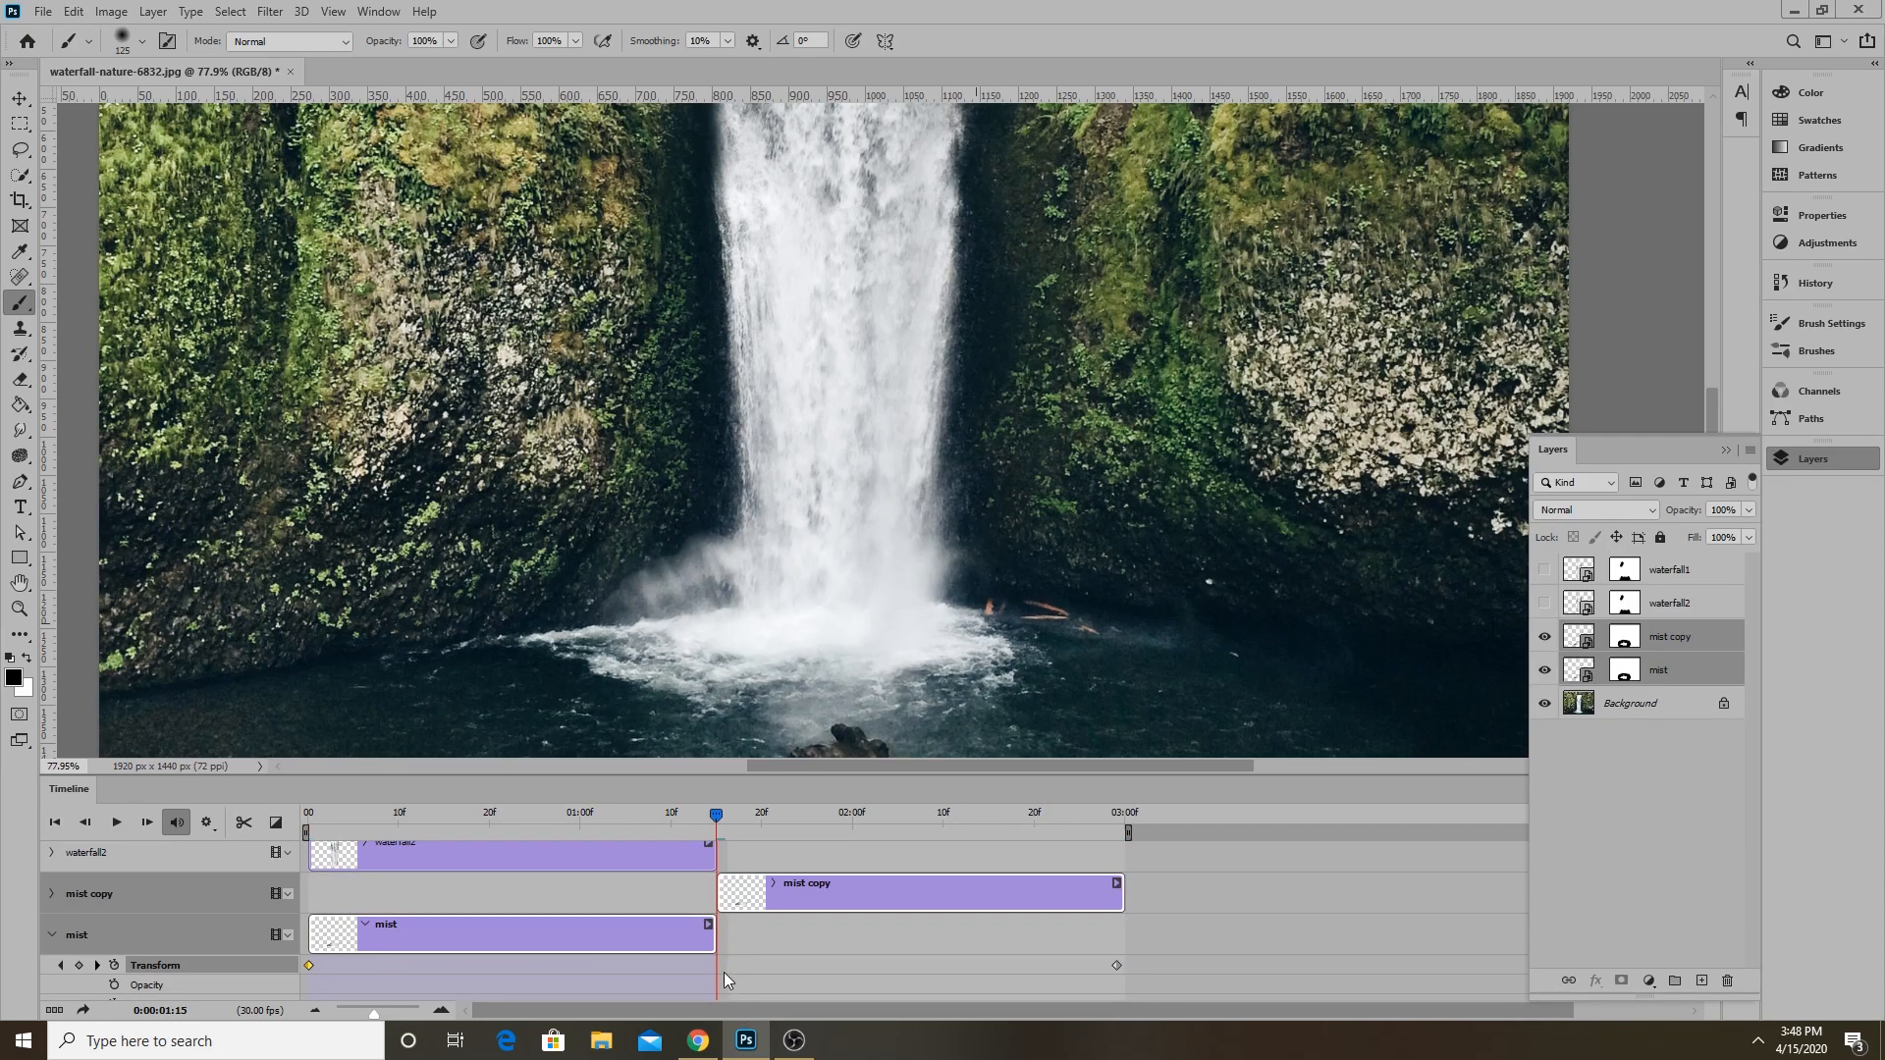
pyautogui.moveTo(751, 904); pyautogui.dragTo(341, 903)
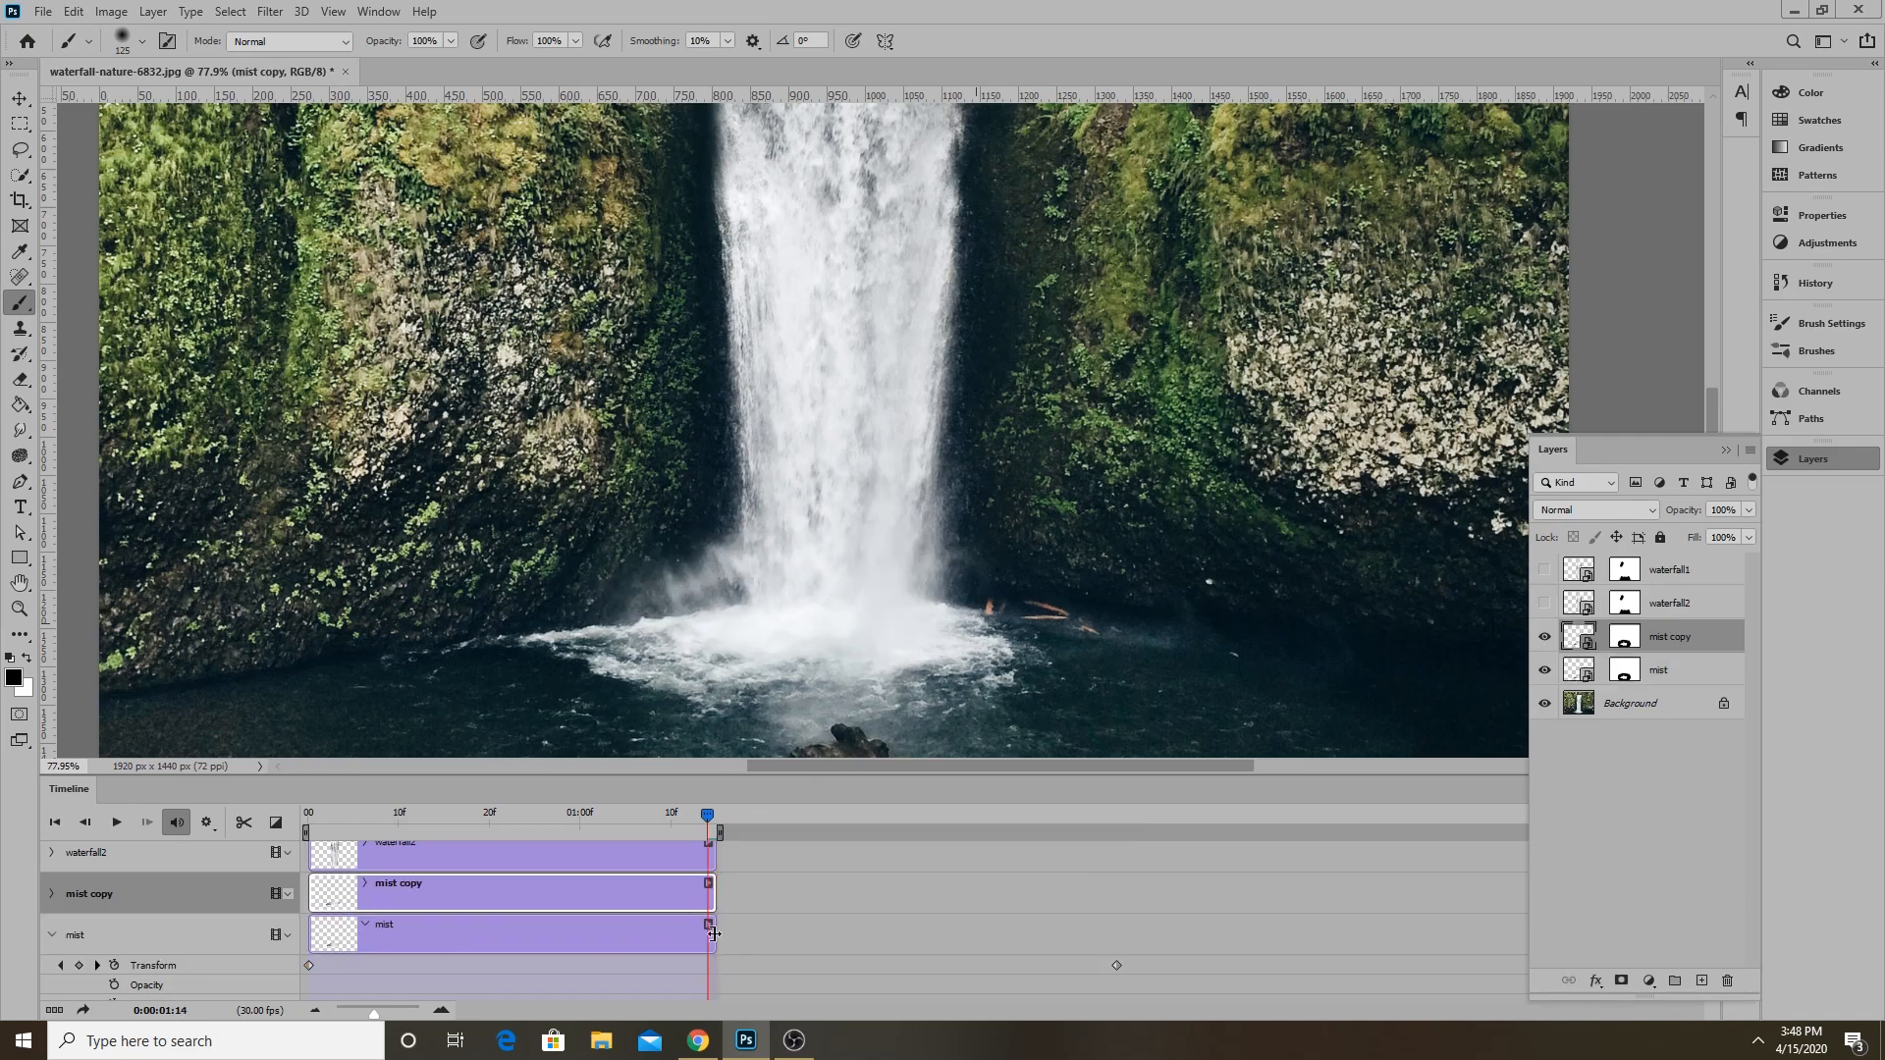
# Expand the mist copy clip's properties and add an Opacity keyframe at 0:00:00:00.
pyautogui.moveTo(707, 816); pyautogui.dragTo(250, 845)
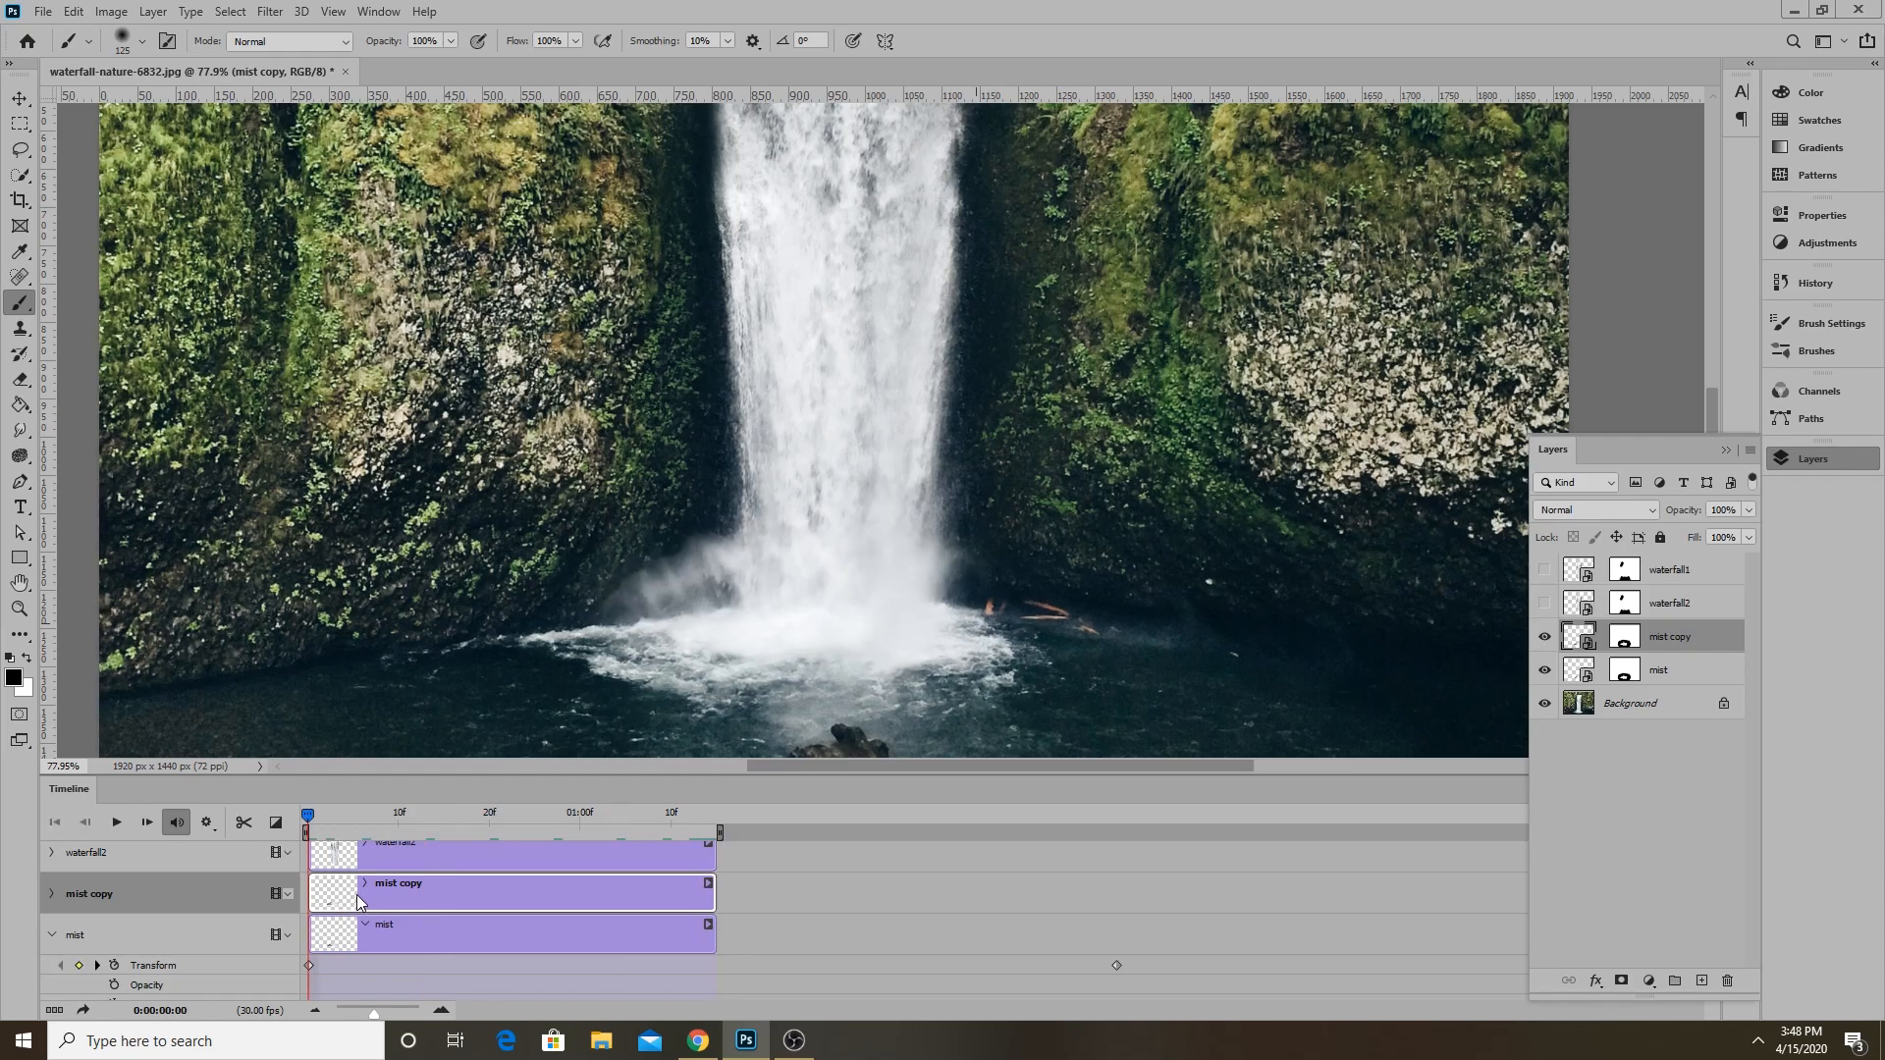
pyautogui.click(53, 895)
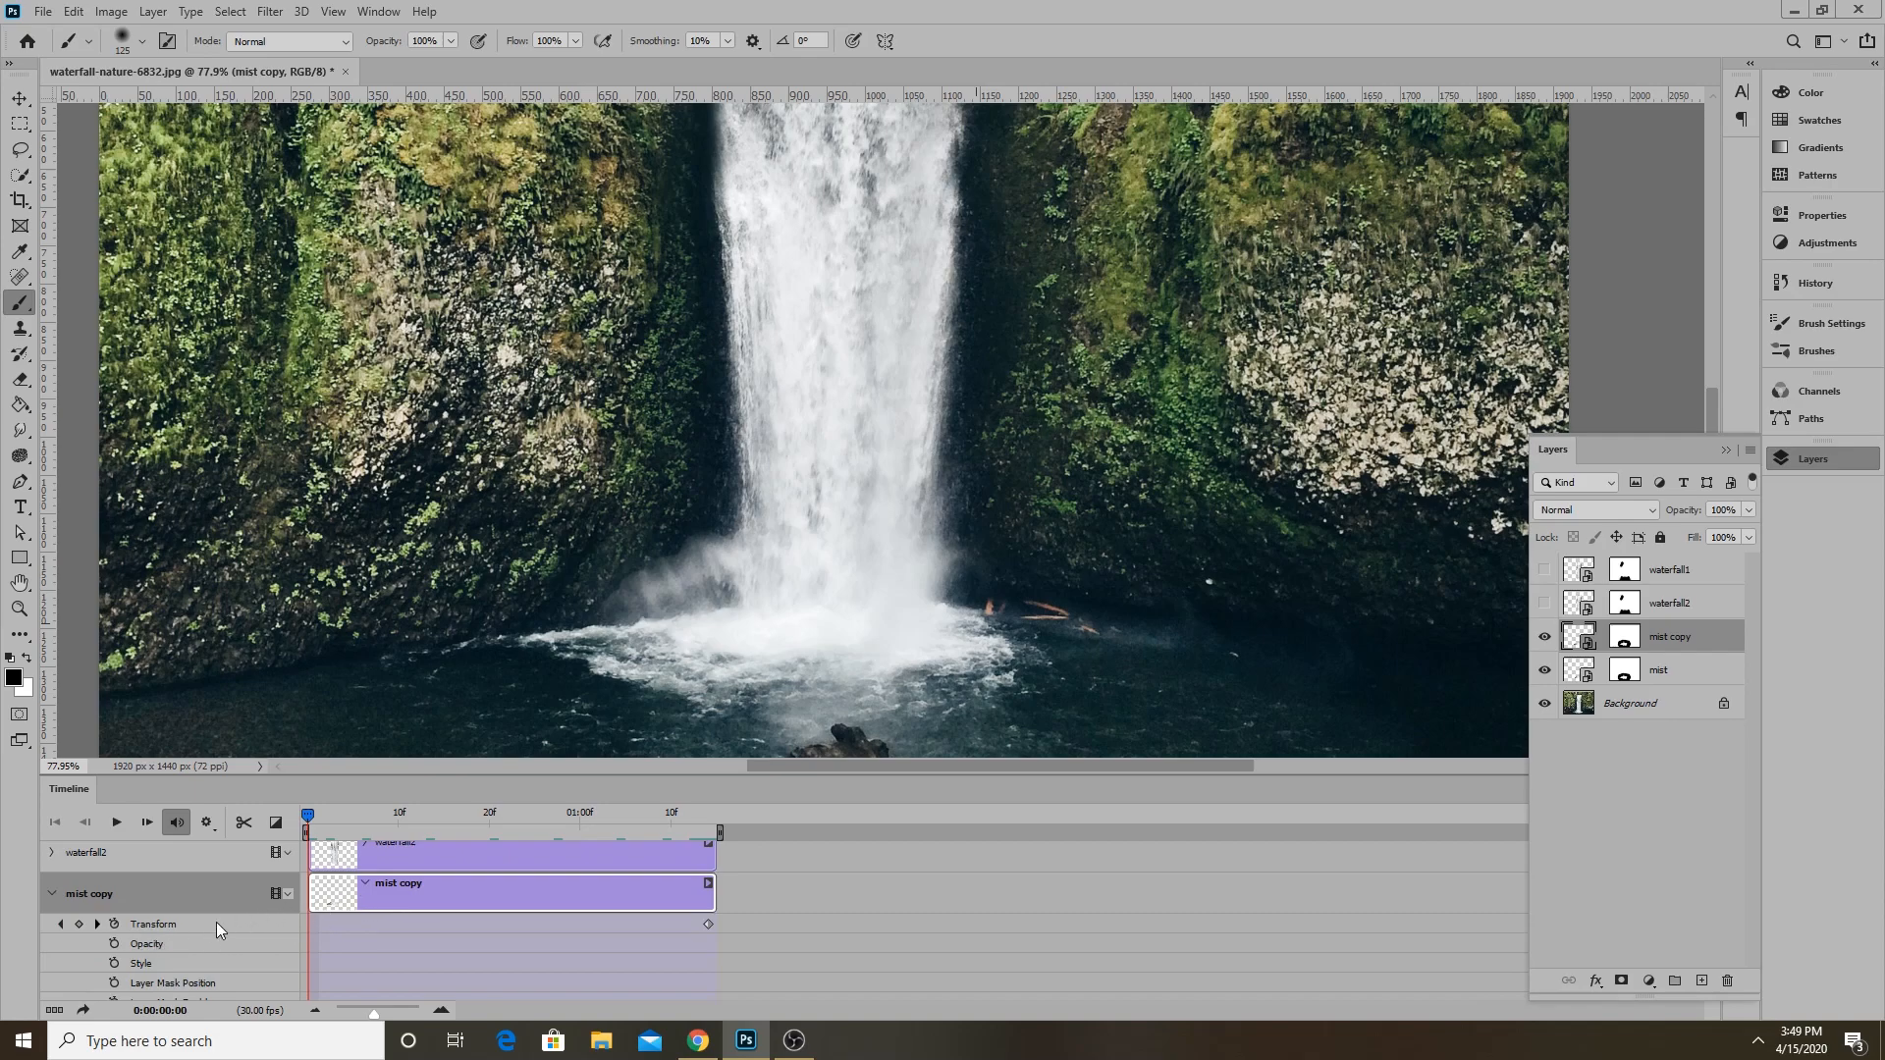
pyautogui.click(114, 943)
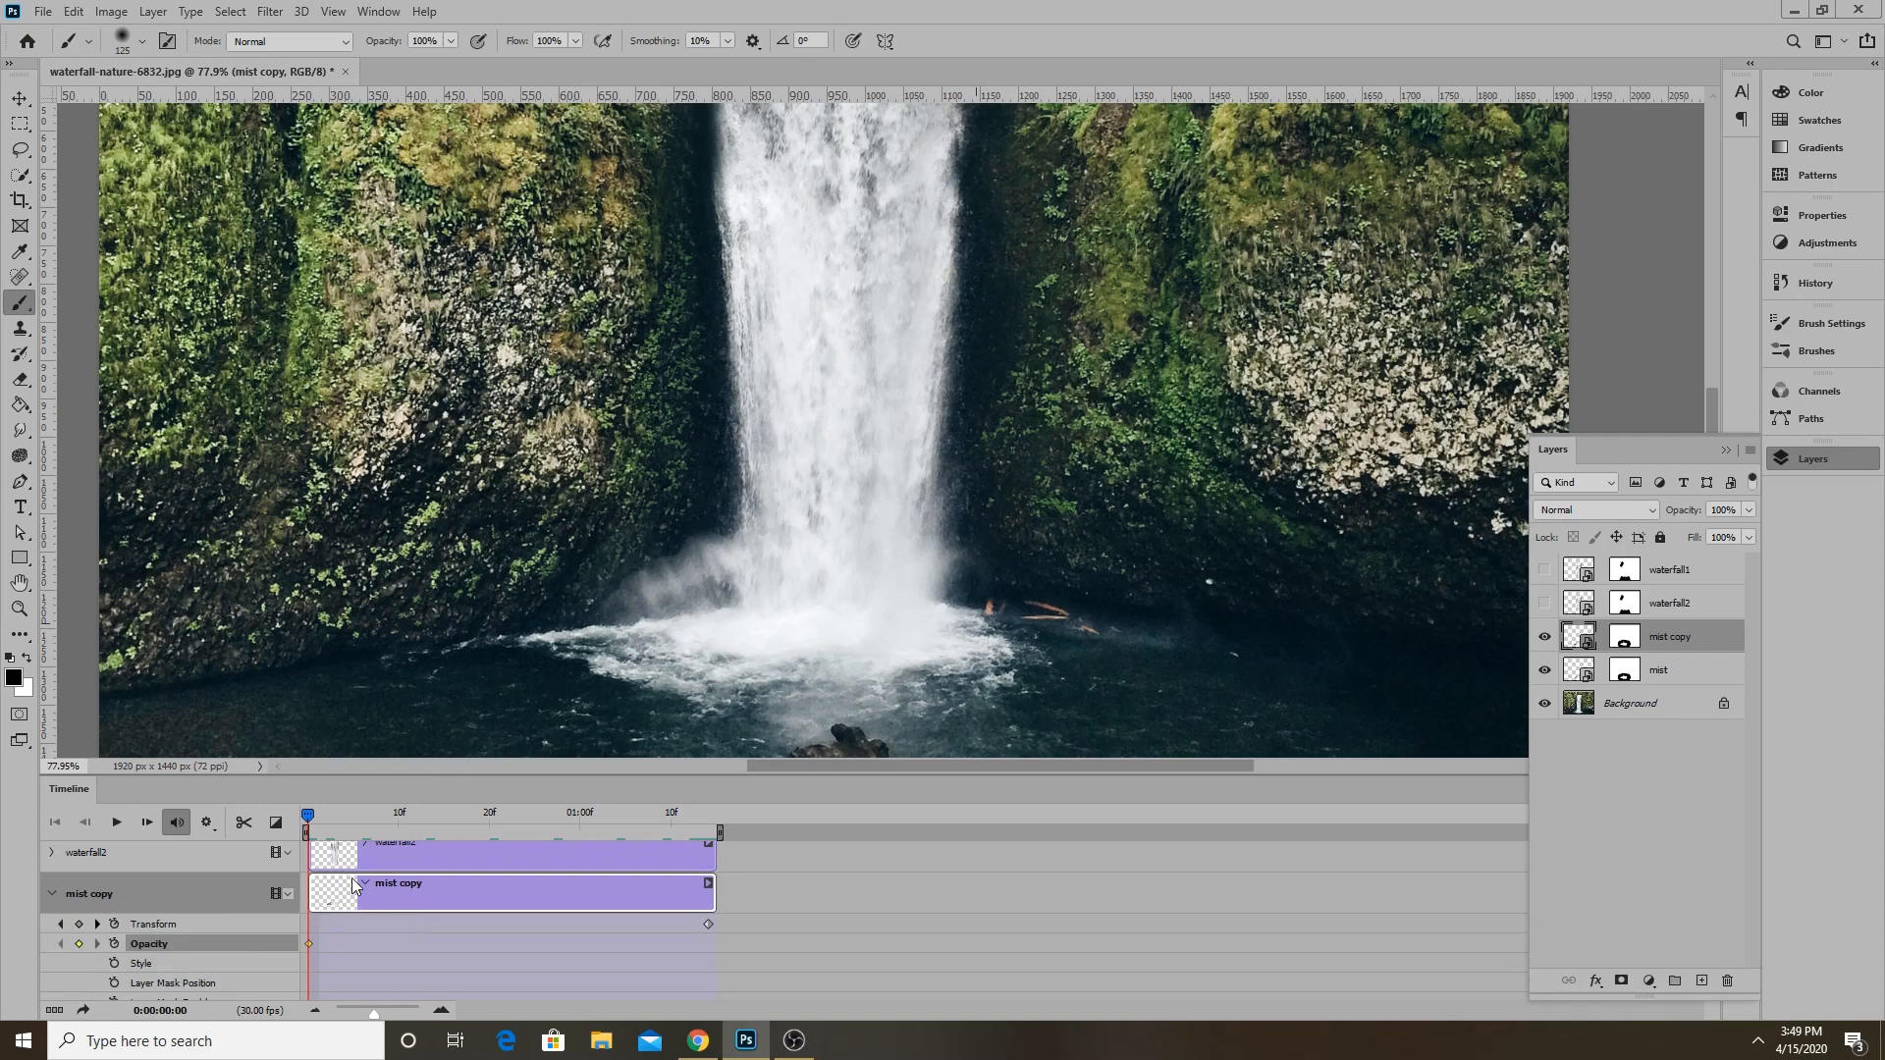
pyautogui.moveTo(308, 809)
pyautogui.mouseDown()
pyautogui.moveTo(503, 815)
pyautogui.moveTo(308, 814)
pyautogui.mouseUp()
pyautogui.scroll(-3, 432, 886)
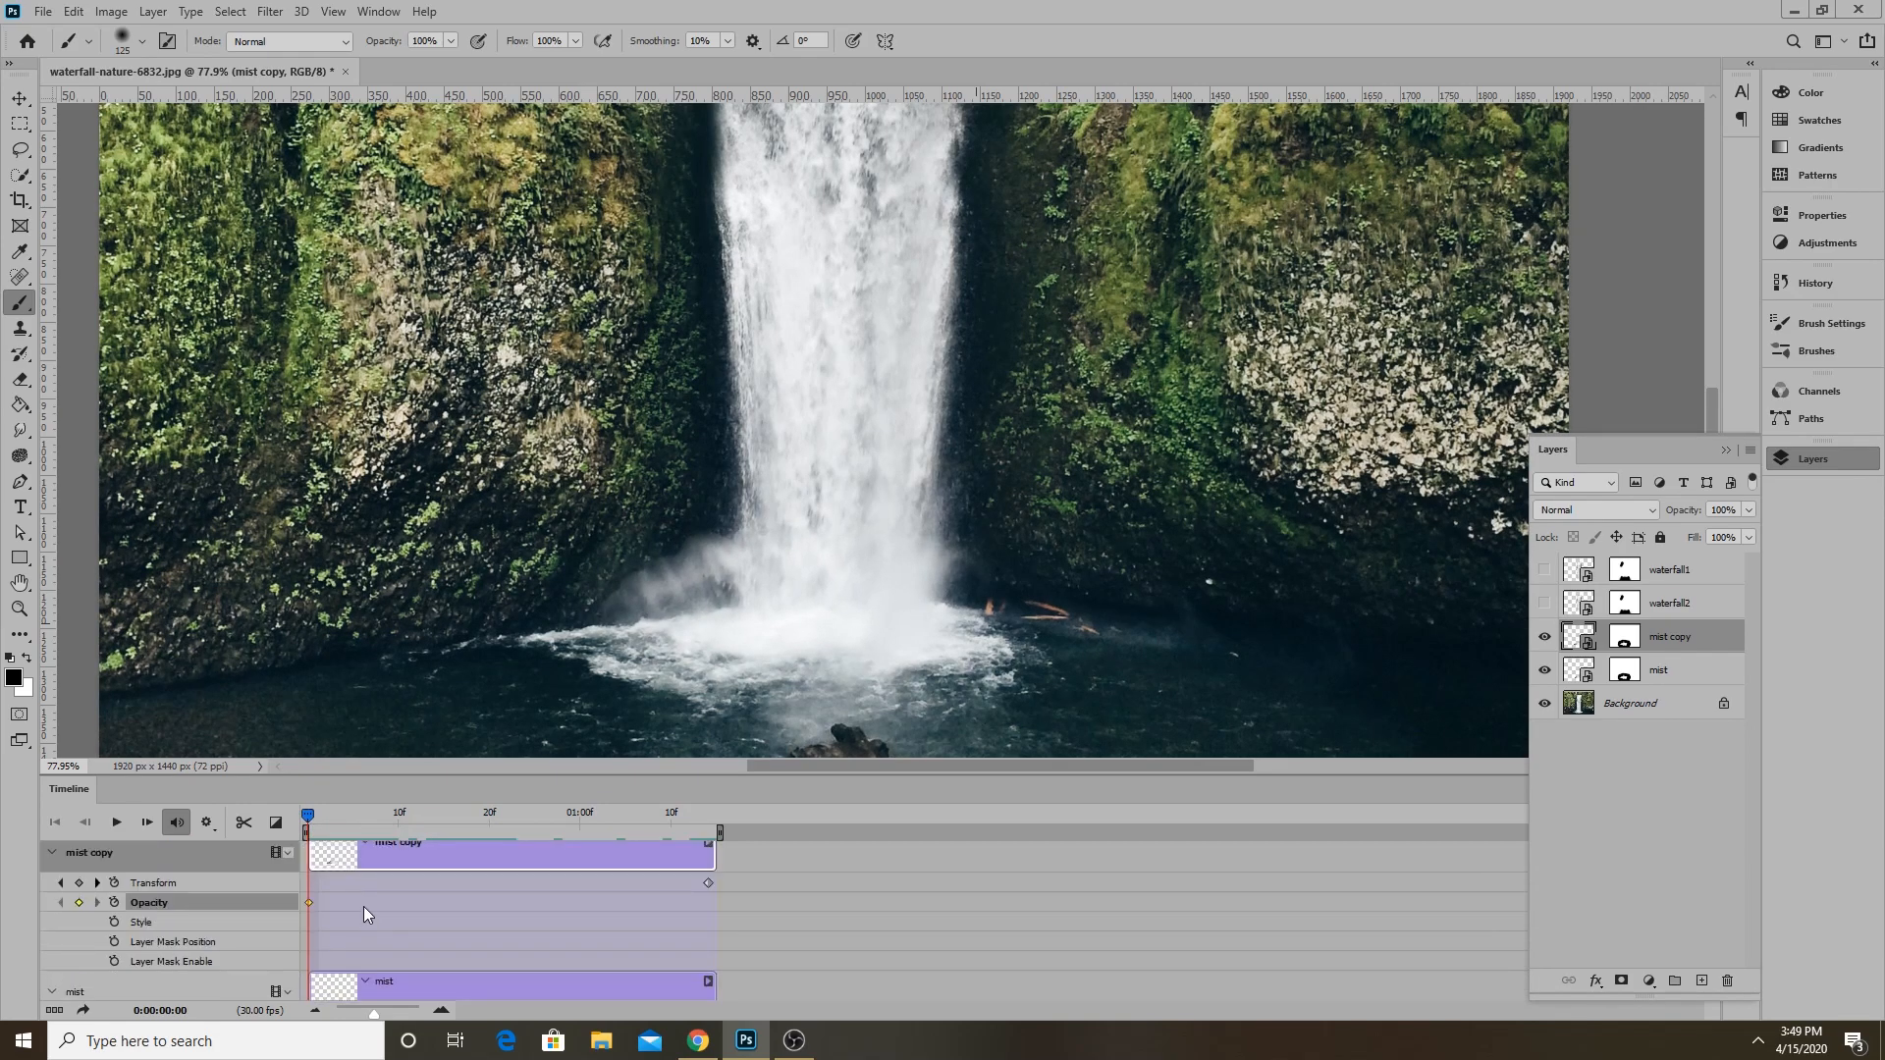
pyautogui.scroll(1, 365, 914)
pyautogui.scroll(1, 396, 907)
pyautogui.scroll(-1, 389, 911)
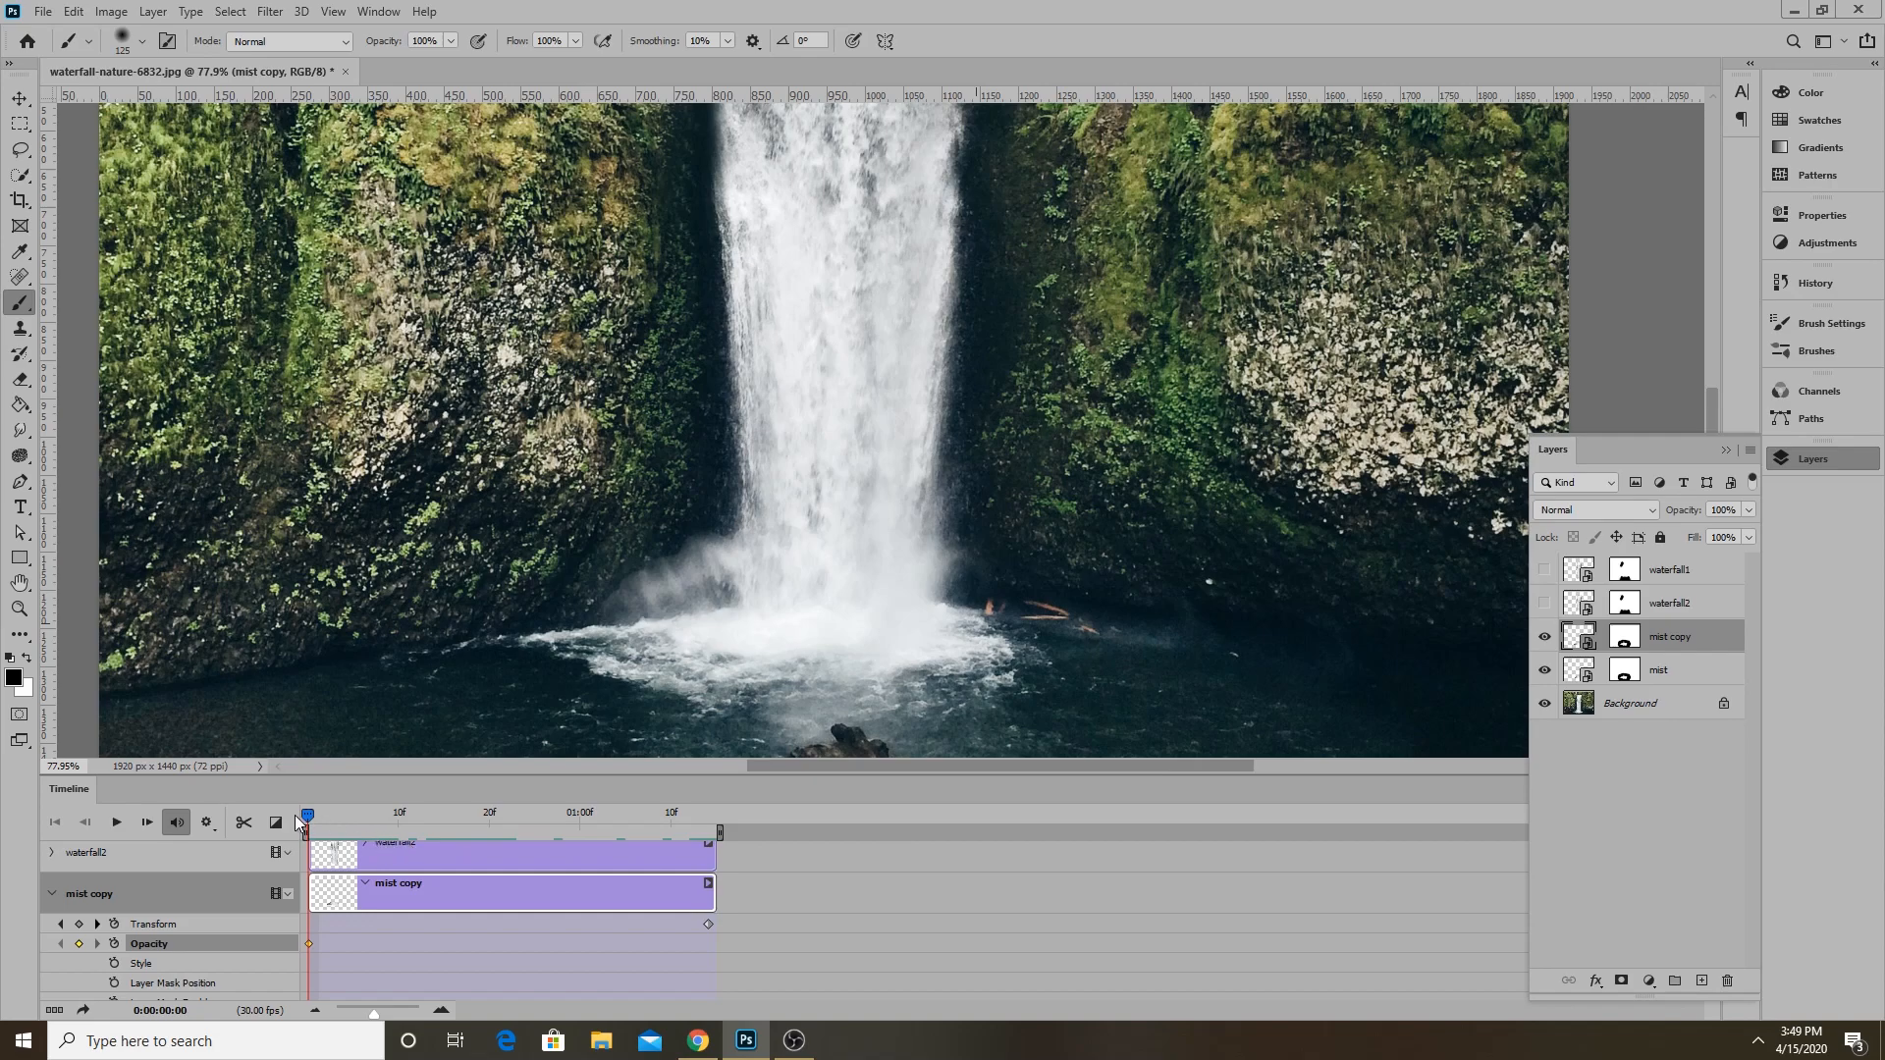
# Set the mist copy's opacity to 0% at 0:00:01:14.
pyautogui.moveTo(304, 813); pyautogui.dragTo(763, 840)
pyautogui.click(1748, 510)
pyautogui.moveTo(1515, 551); pyautogui.dragTo(1509, 553)
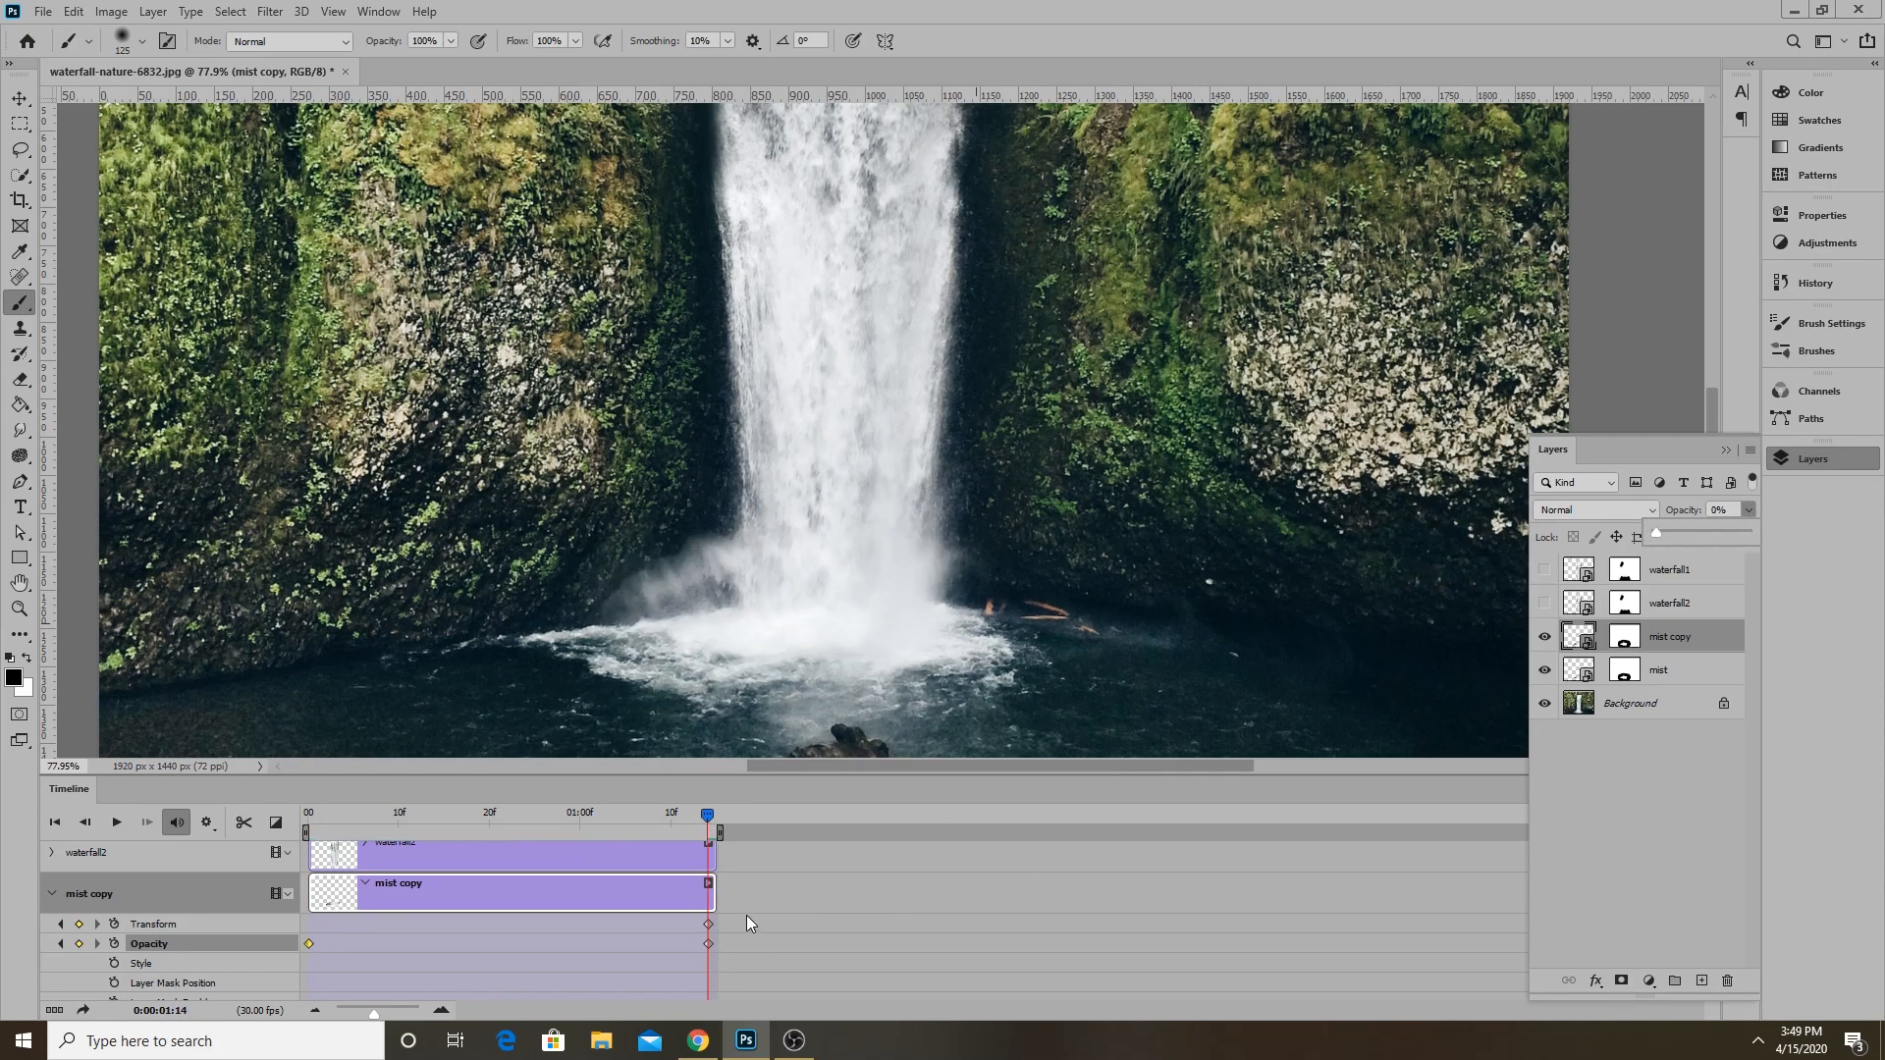
# Shift the mist copy's ending Transform and Opacity keyframes to 01:15, in line with waterfall1's ending keyframes.
pyautogui.scroll(2, 744, 917)
pyautogui.scroll(-3, 746, 916)
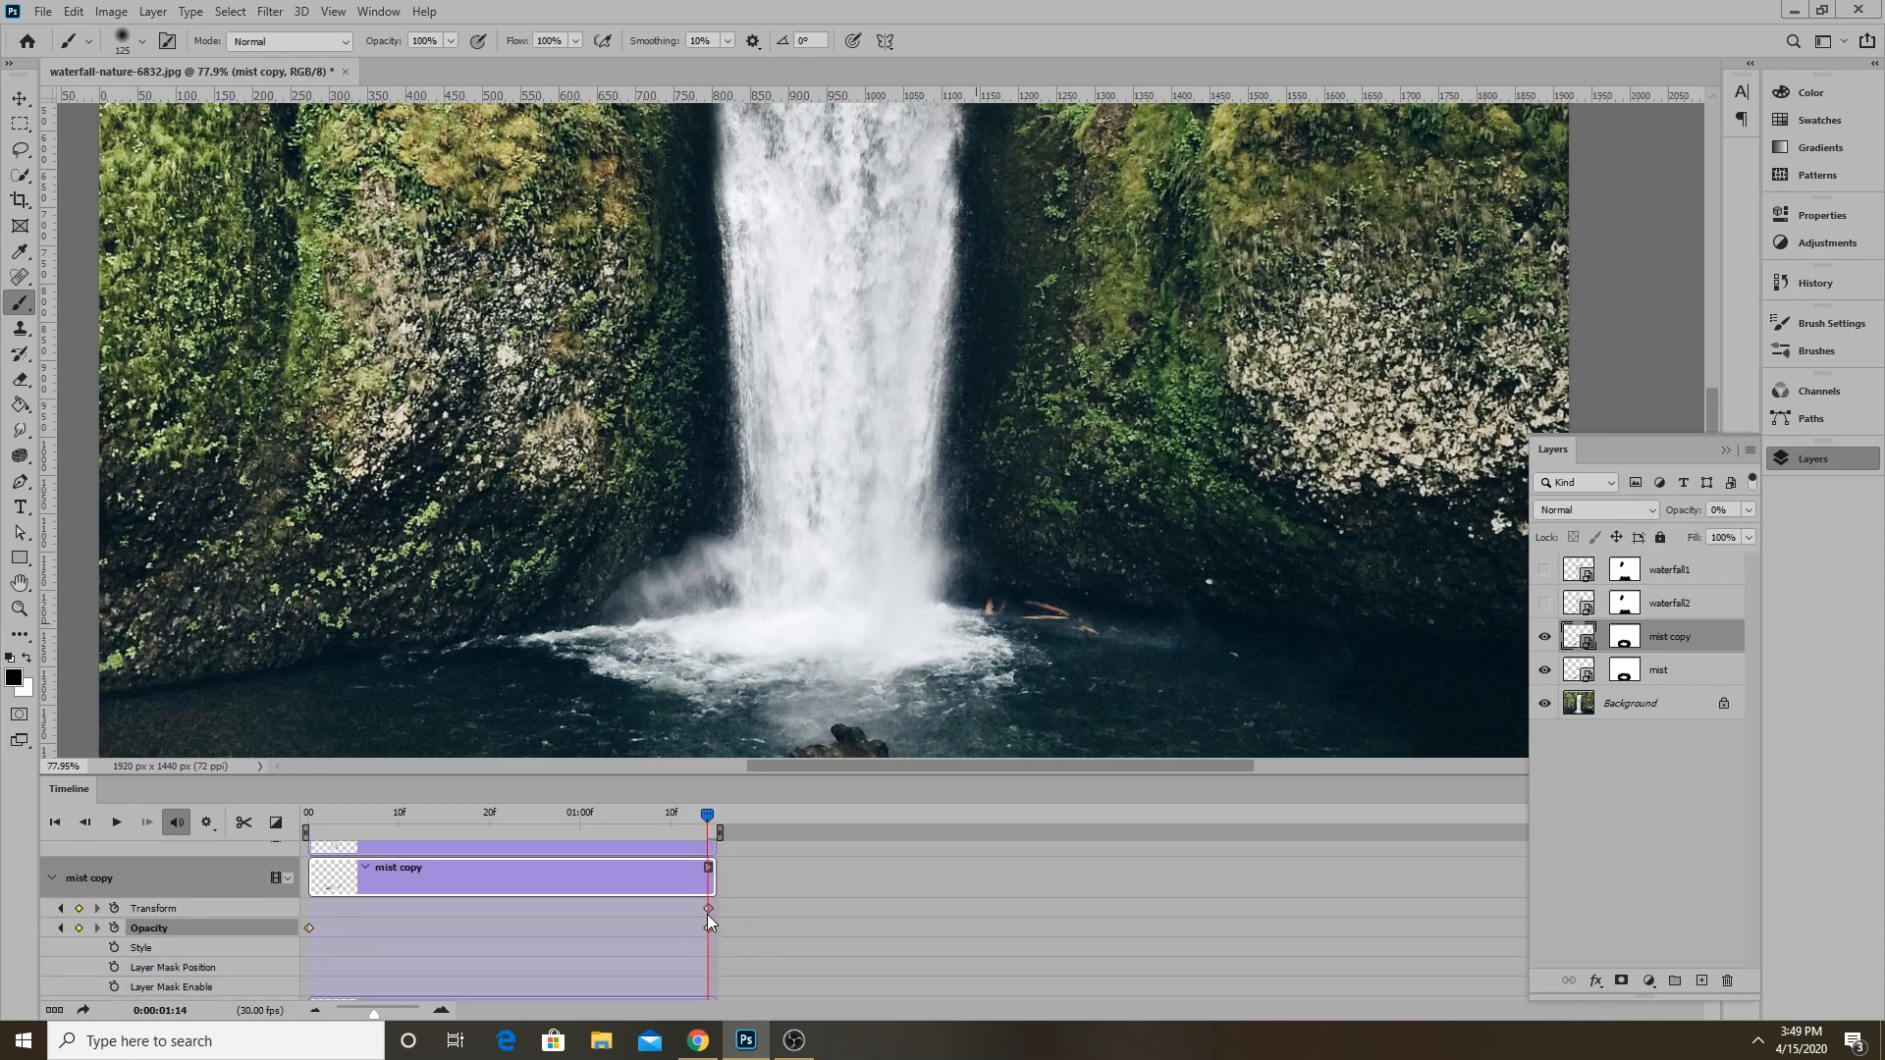
pyautogui.scroll(-2, 706, 908)
pyautogui.scroll(-2, 479, 932)
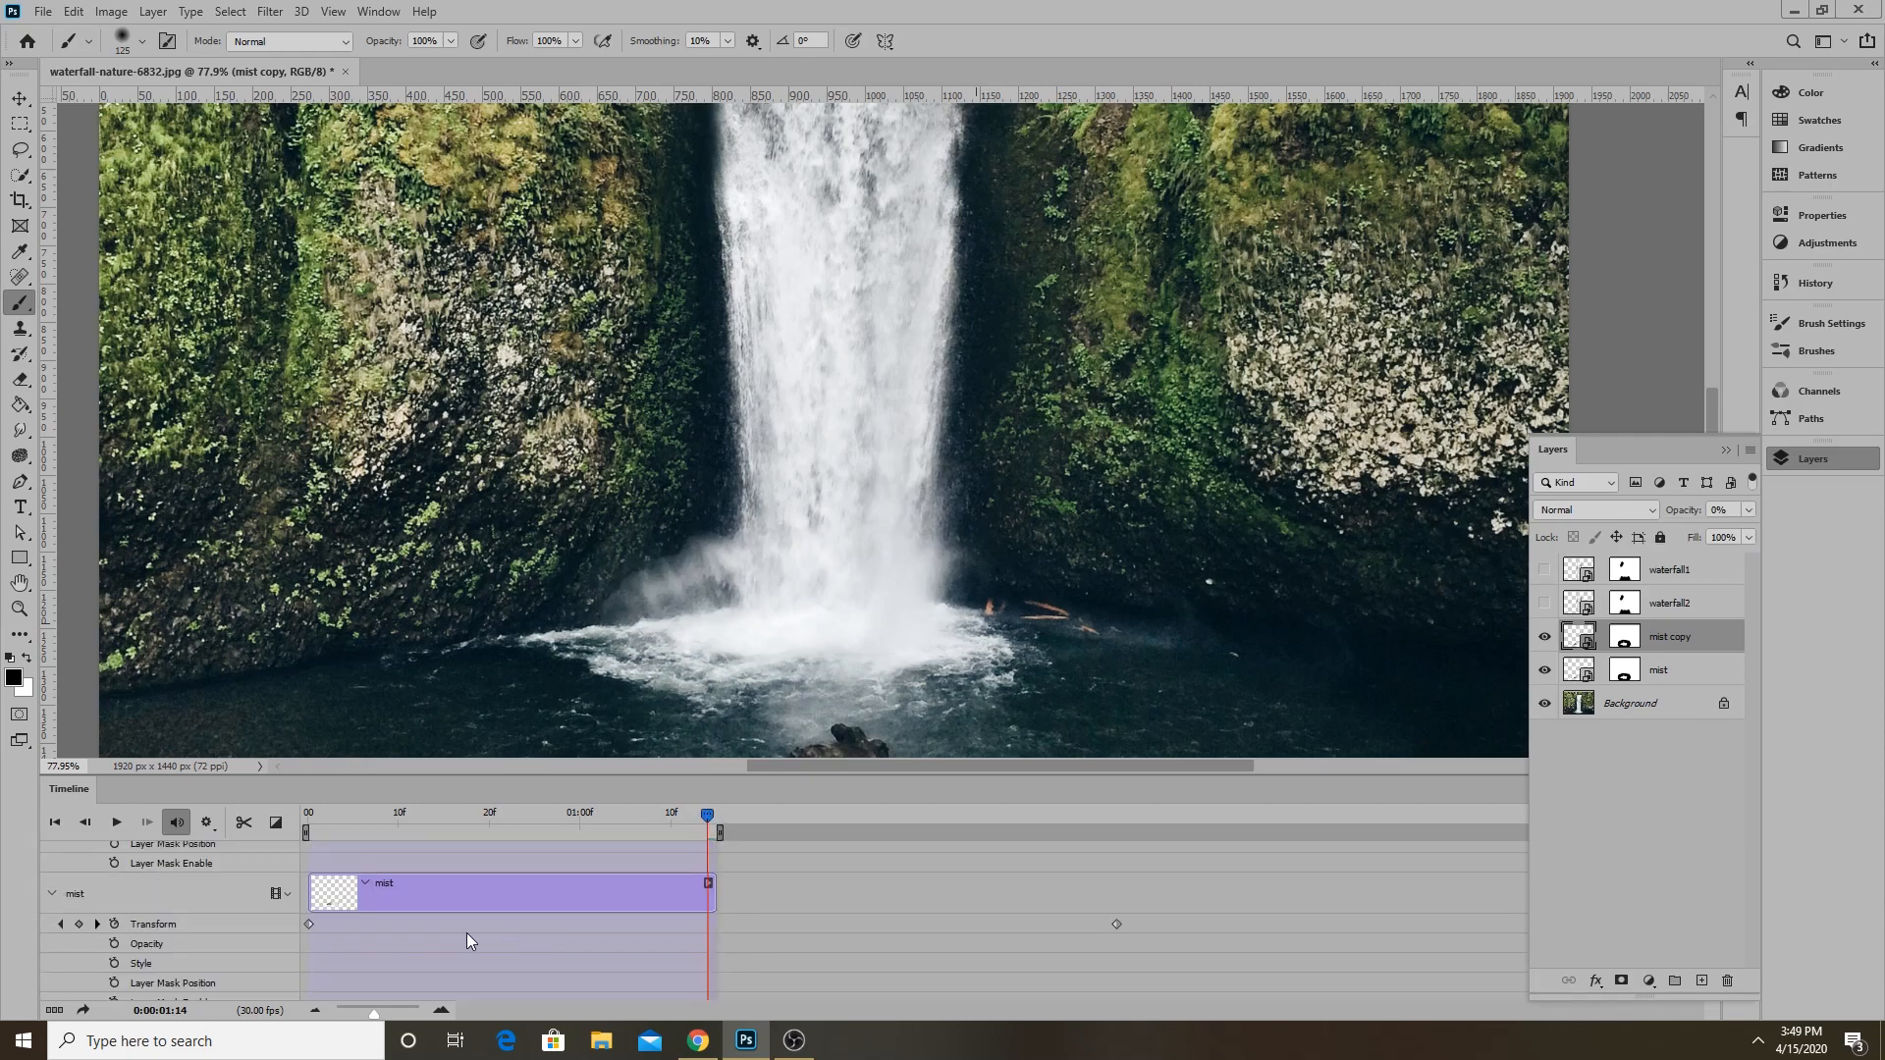
pyautogui.click(451, 900)
pyautogui.scroll(3, 589, 922)
pyautogui.scroll(5, 709, 939)
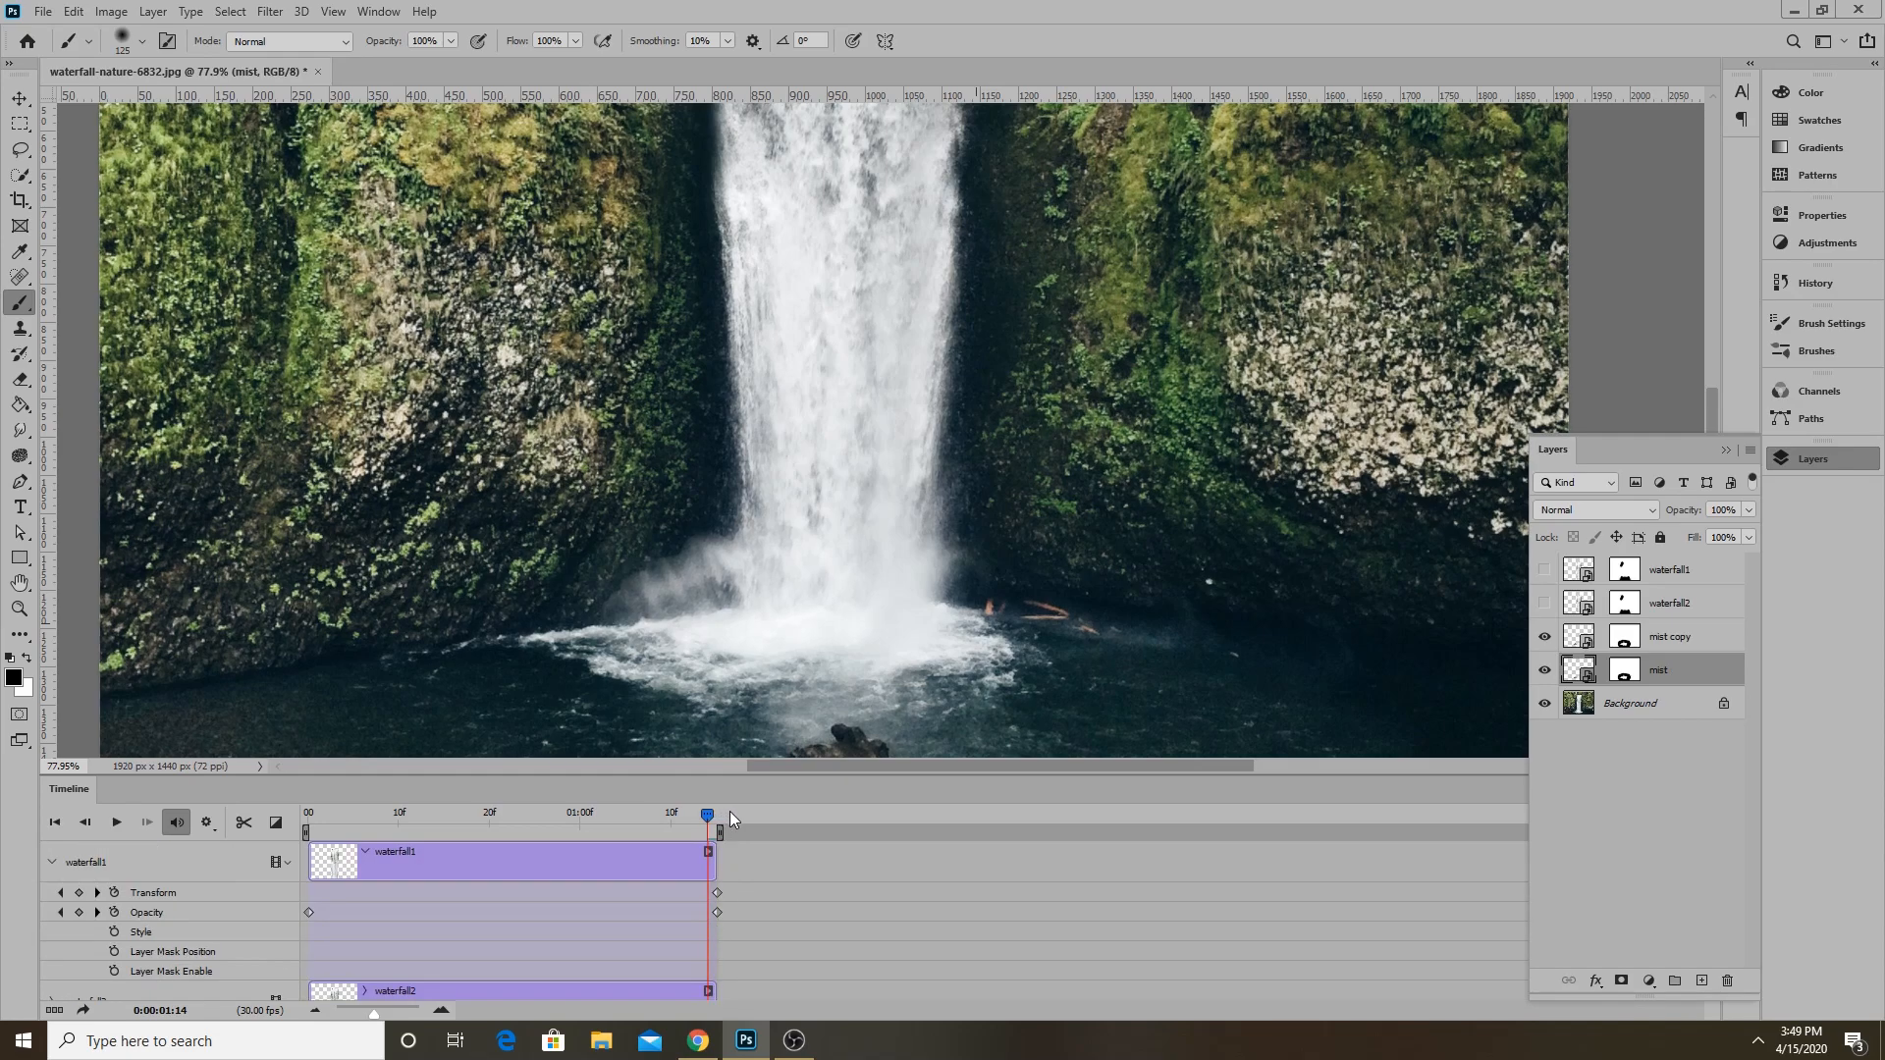
pyautogui.click(719, 893)
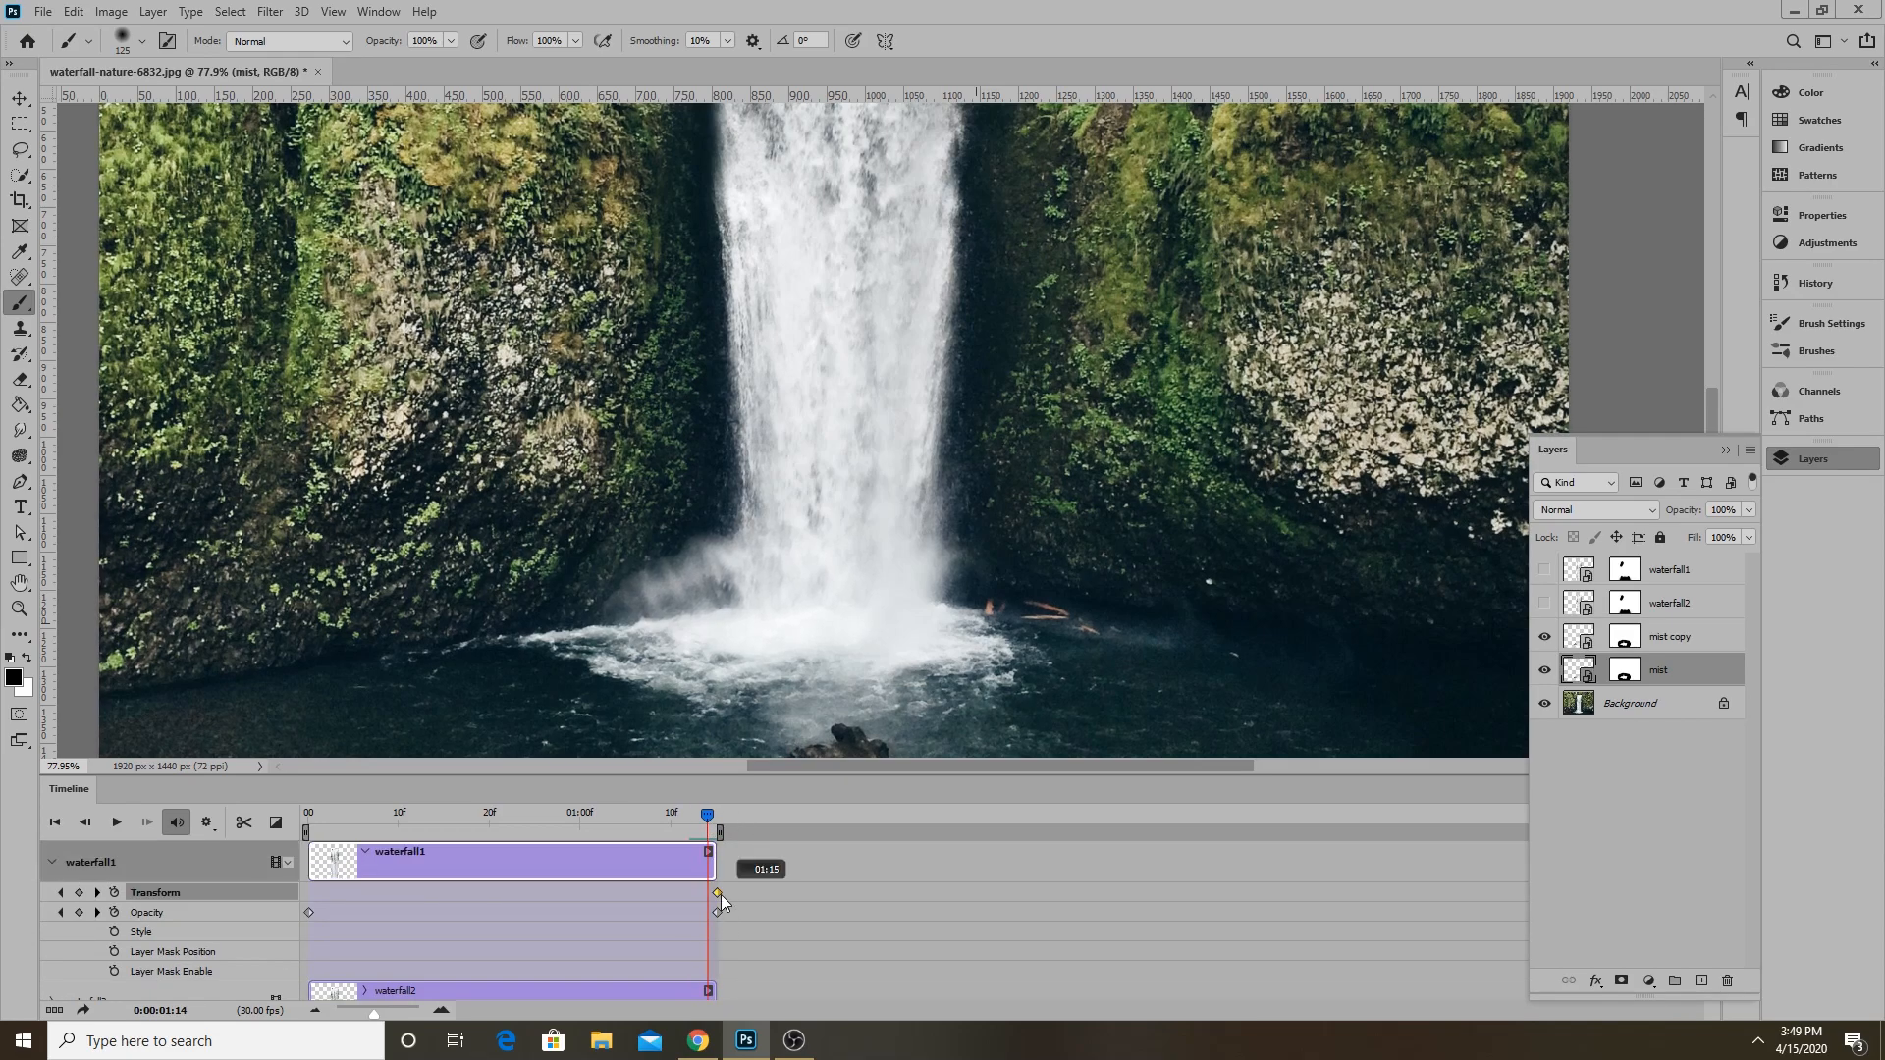
pyautogui.scroll(-2, 734, 936)
pyautogui.scroll(-3, 734, 936)
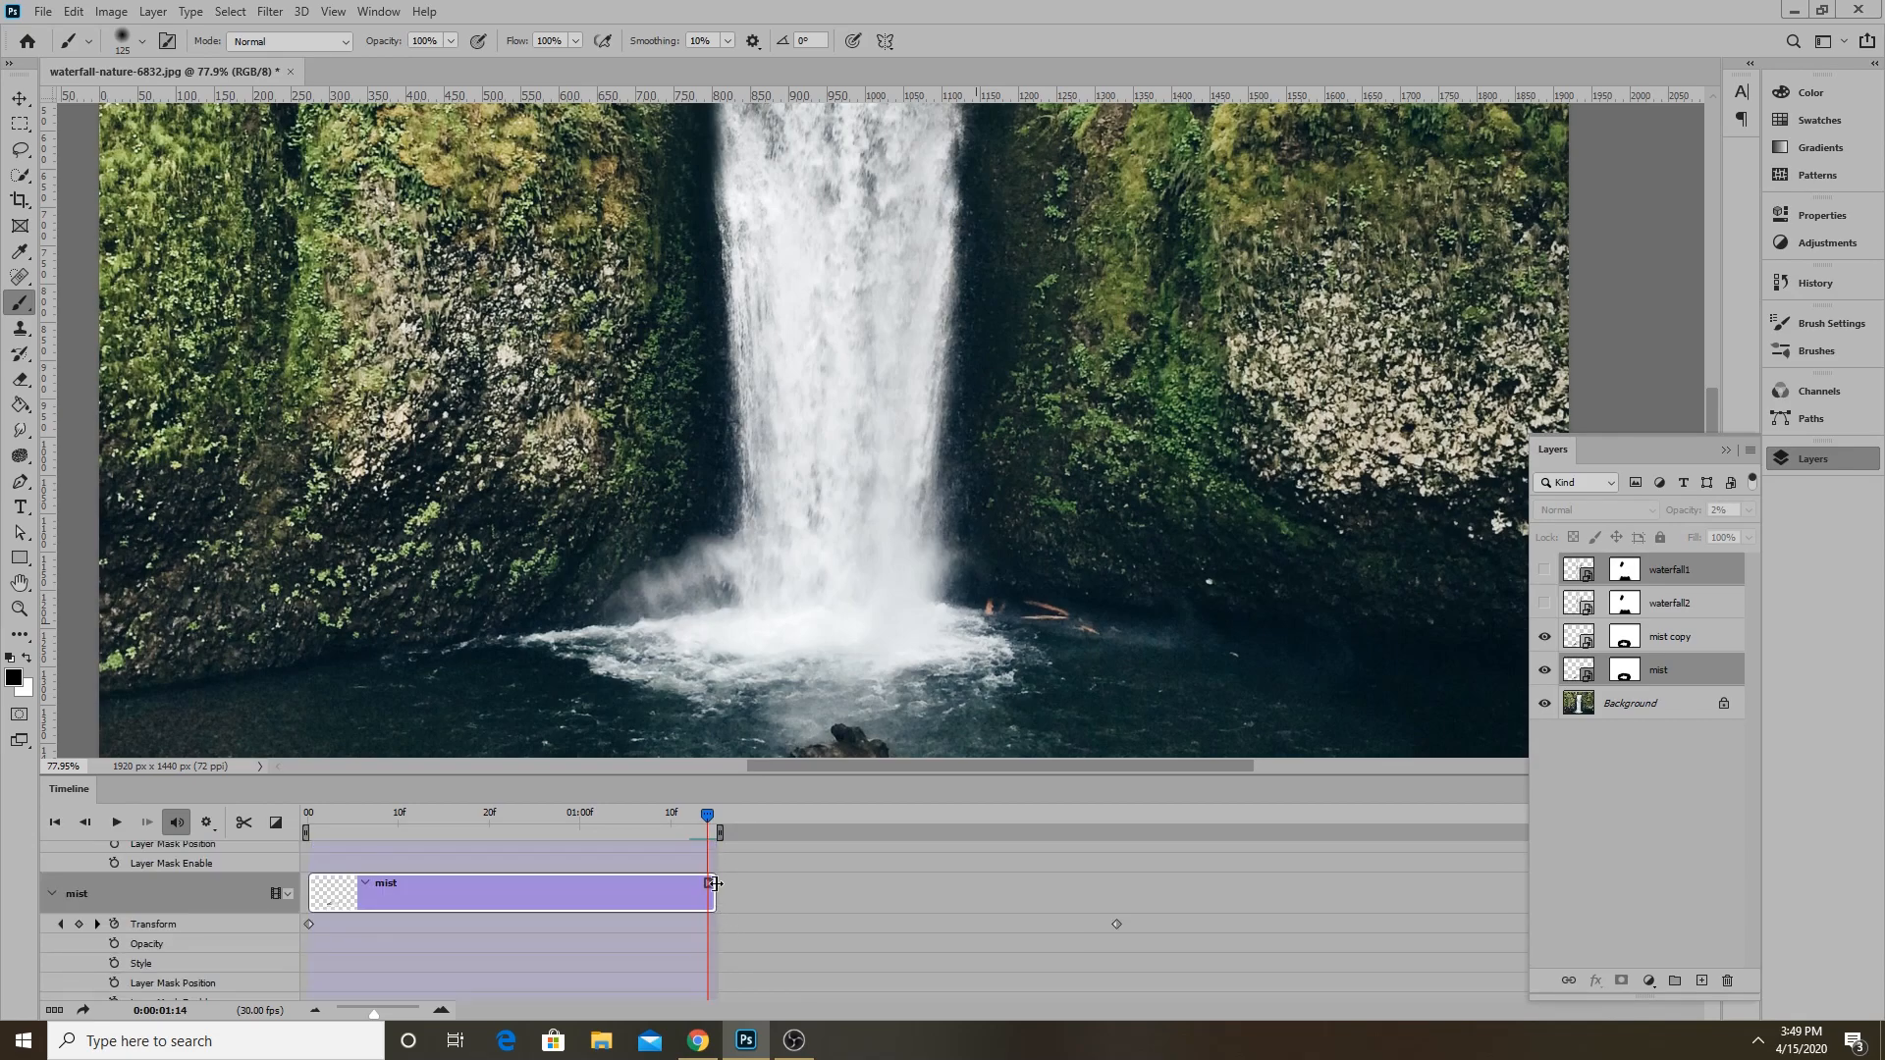
pyautogui.click(709, 885)
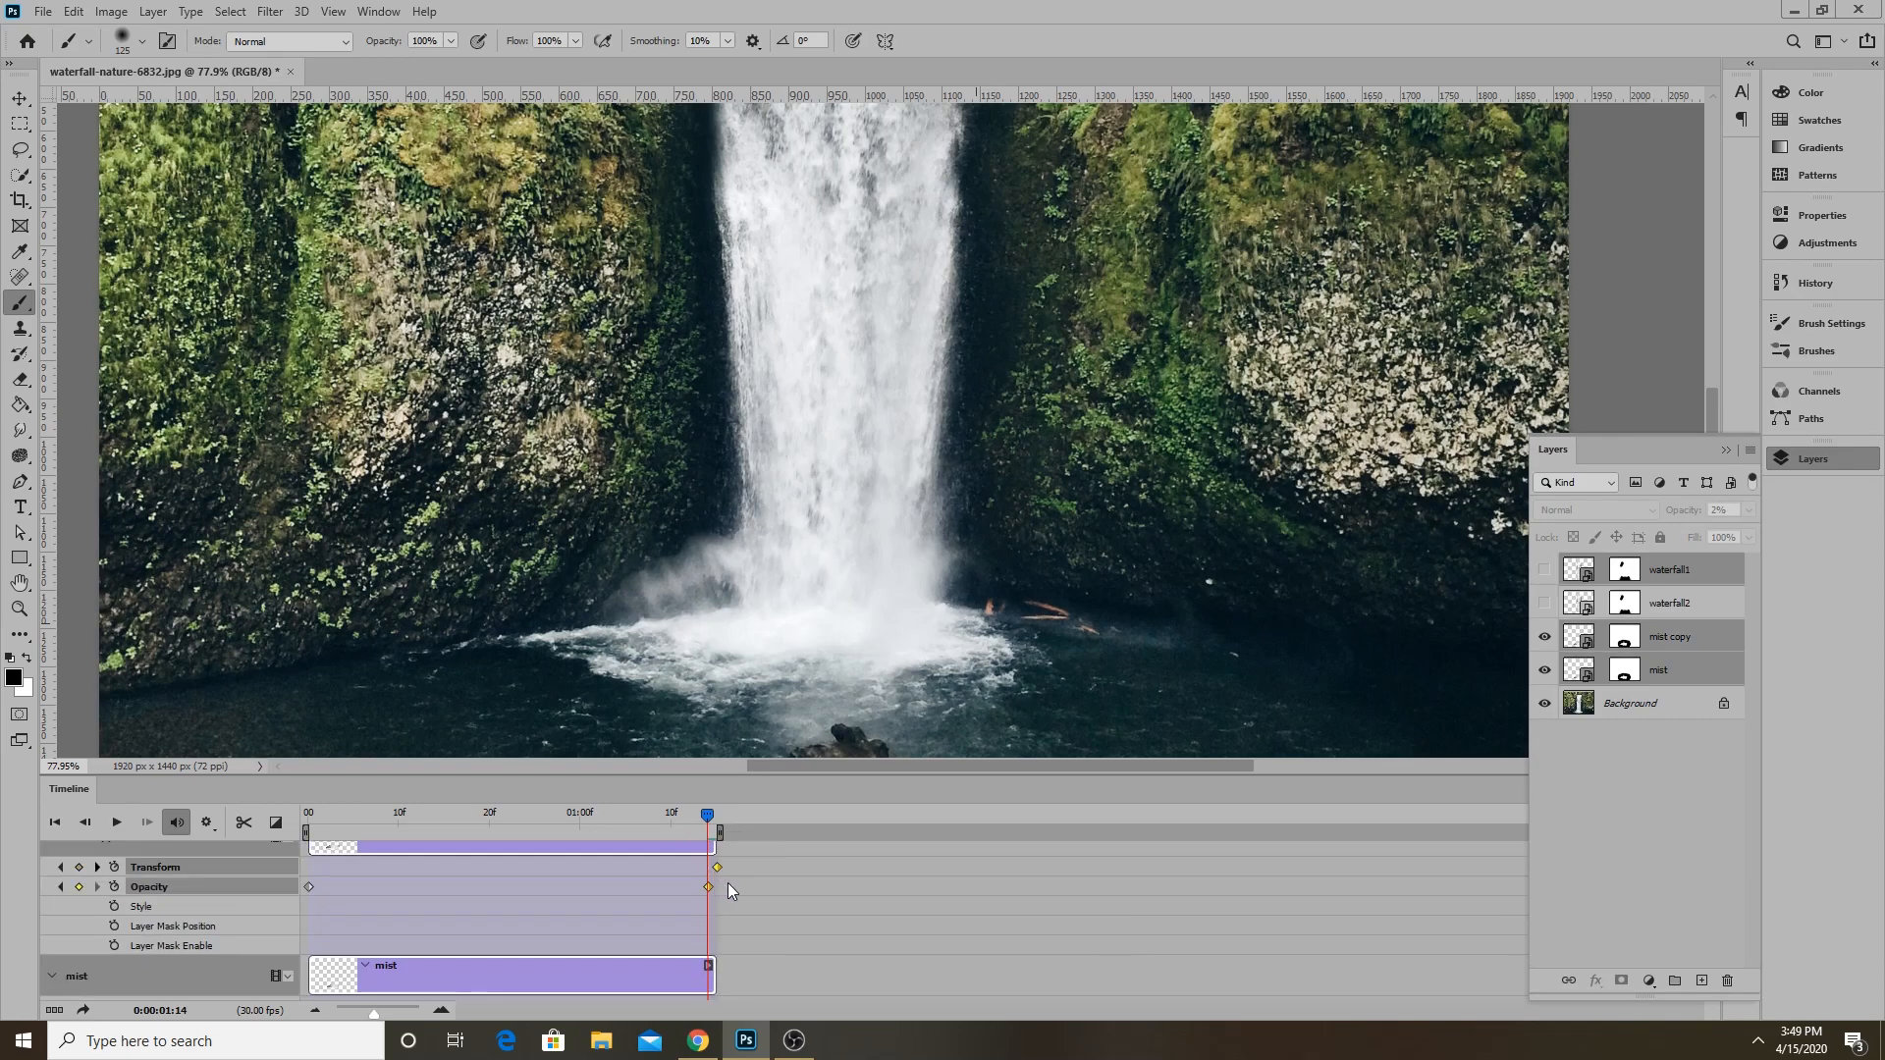
pyautogui.click(717, 867)
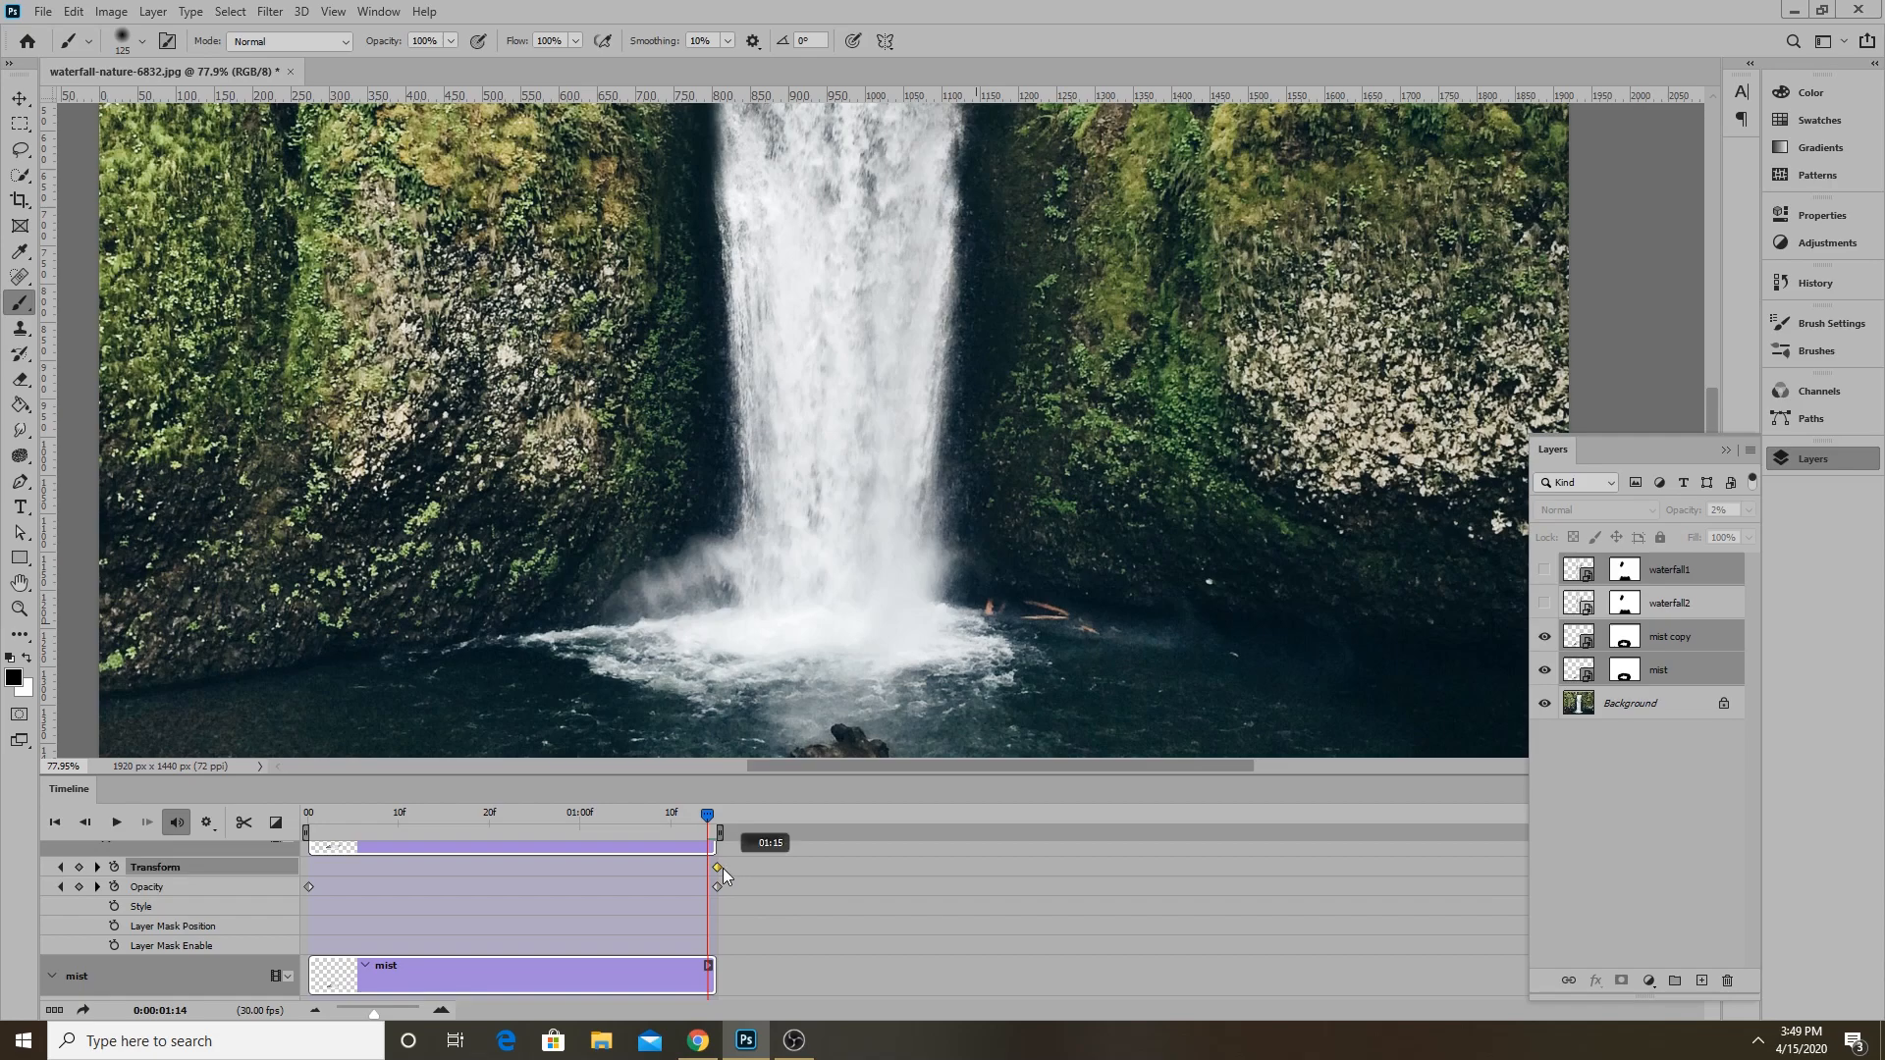
# Move waterfall1's ending Transform and Opacity keyframes to 0:00:01:14.
pyautogui.scroll(3, 726, 895)
pyautogui.scroll(-3, 719, 908)
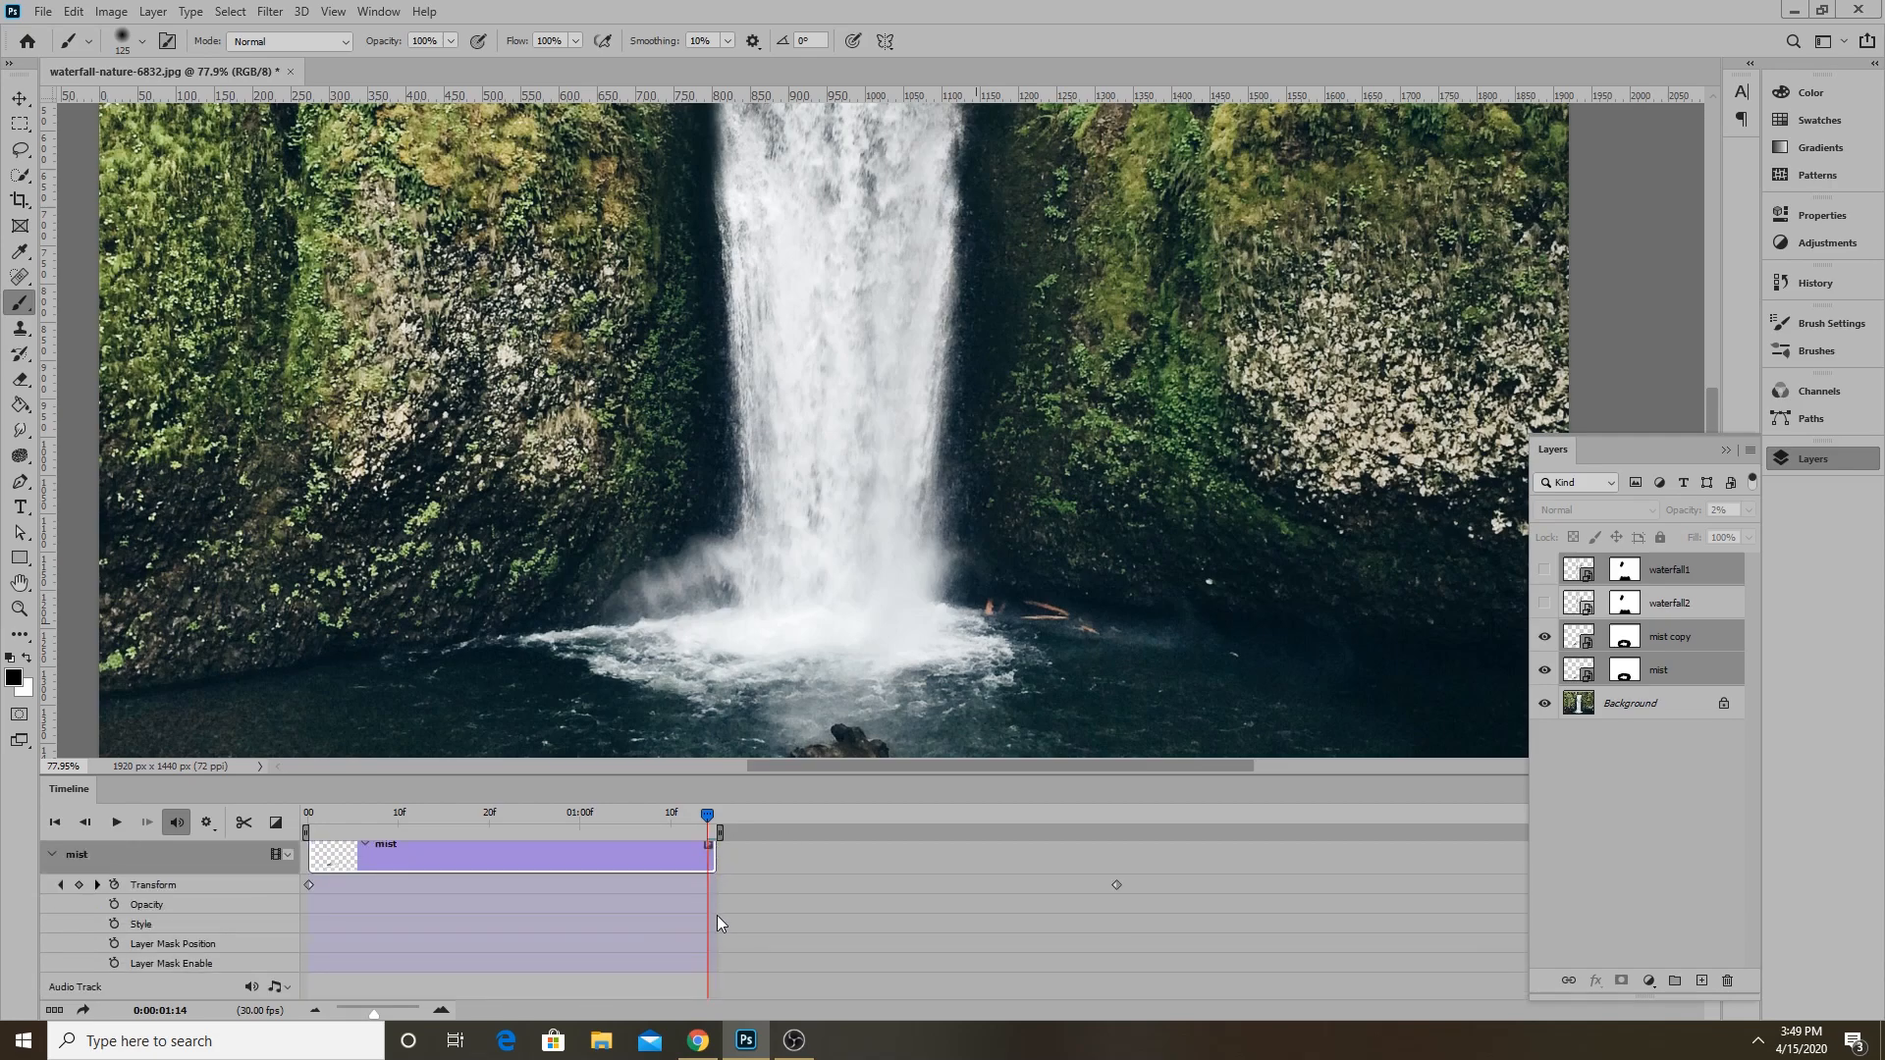
pyautogui.scroll(1, 721, 920)
pyautogui.scroll(-1, 718, 921)
pyautogui.scroll(1, 722, 907)
pyautogui.moveTo(716, 910)
pyautogui.mouseDown()
pyautogui.moveTo(716, 926)
pyautogui.moveTo(697, 912)
pyautogui.mouseUp()
pyautogui.scroll(3, 698, 914)
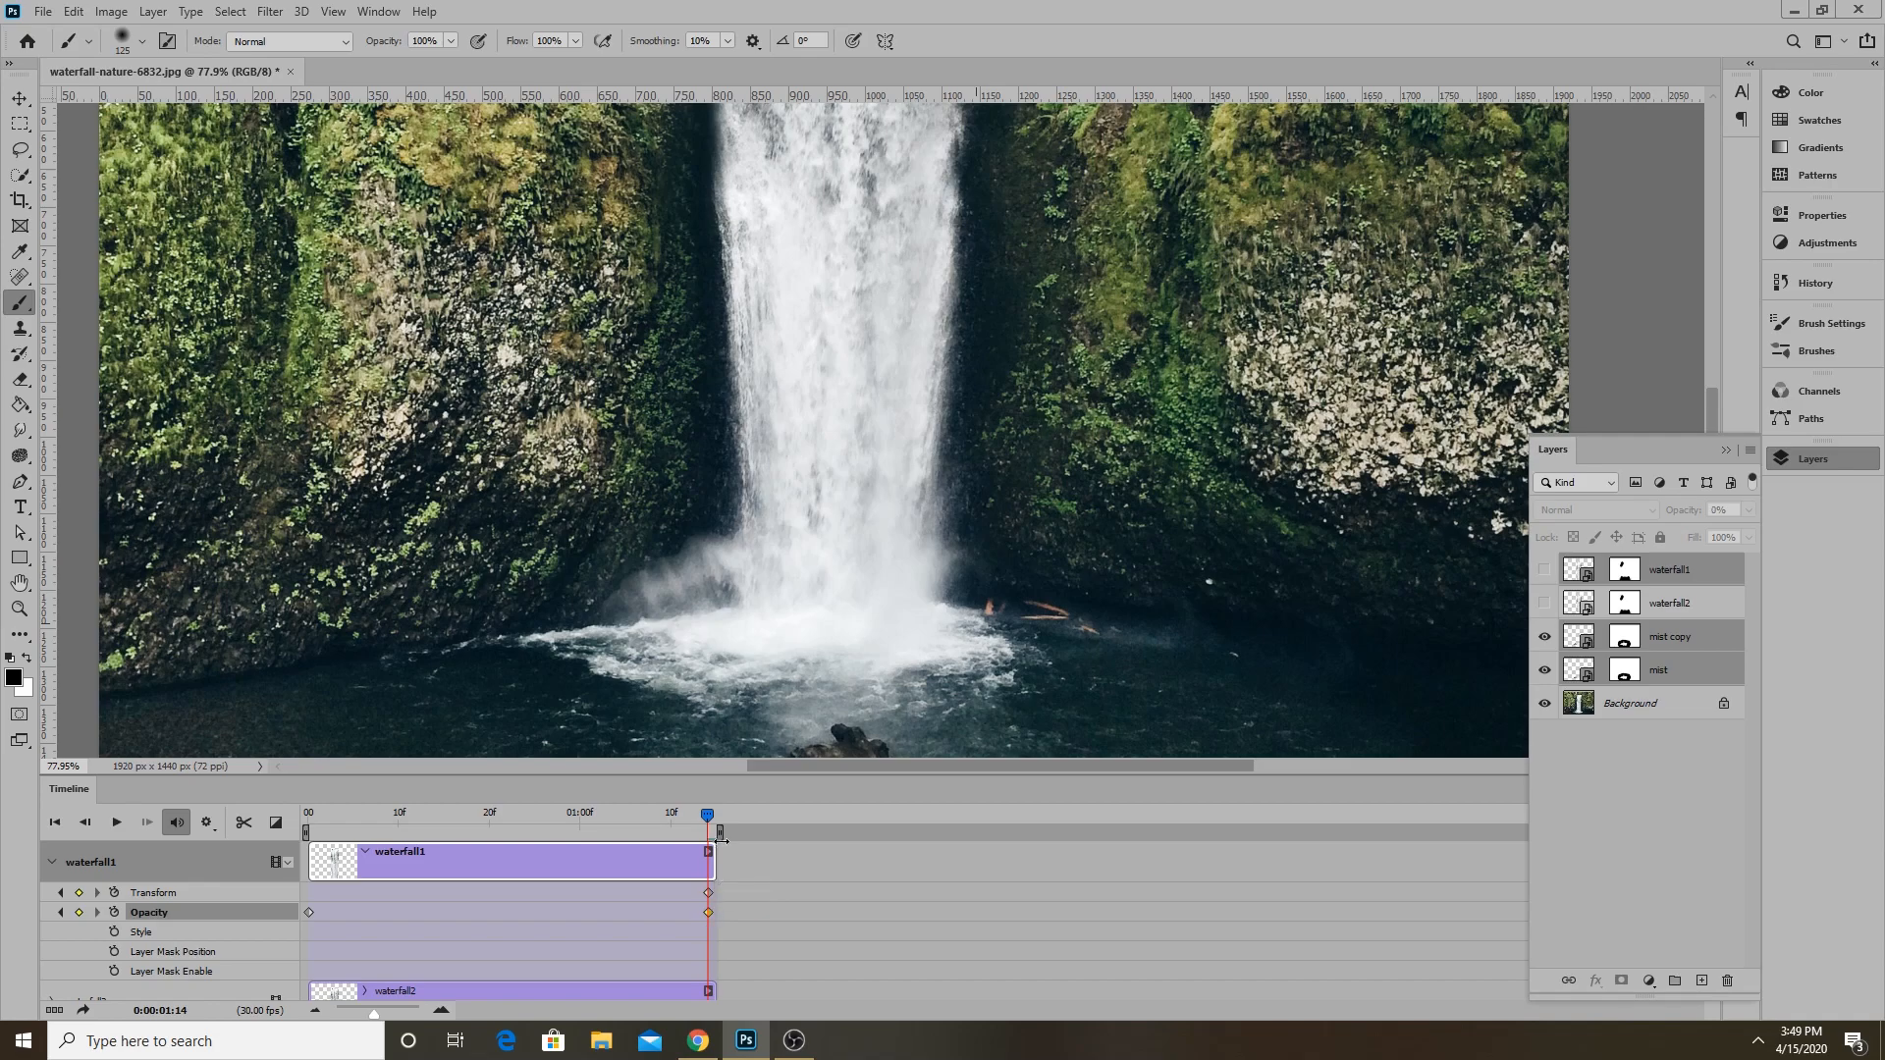
# Return the playhead to 0:00:00:00 and collapse the expanded properties of the waterfall and mist tracks.
pyautogui.moveTo(709, 811); pyautogui.dragTo(307, 813)
pyautogui.scroll(-3, 727, 921)
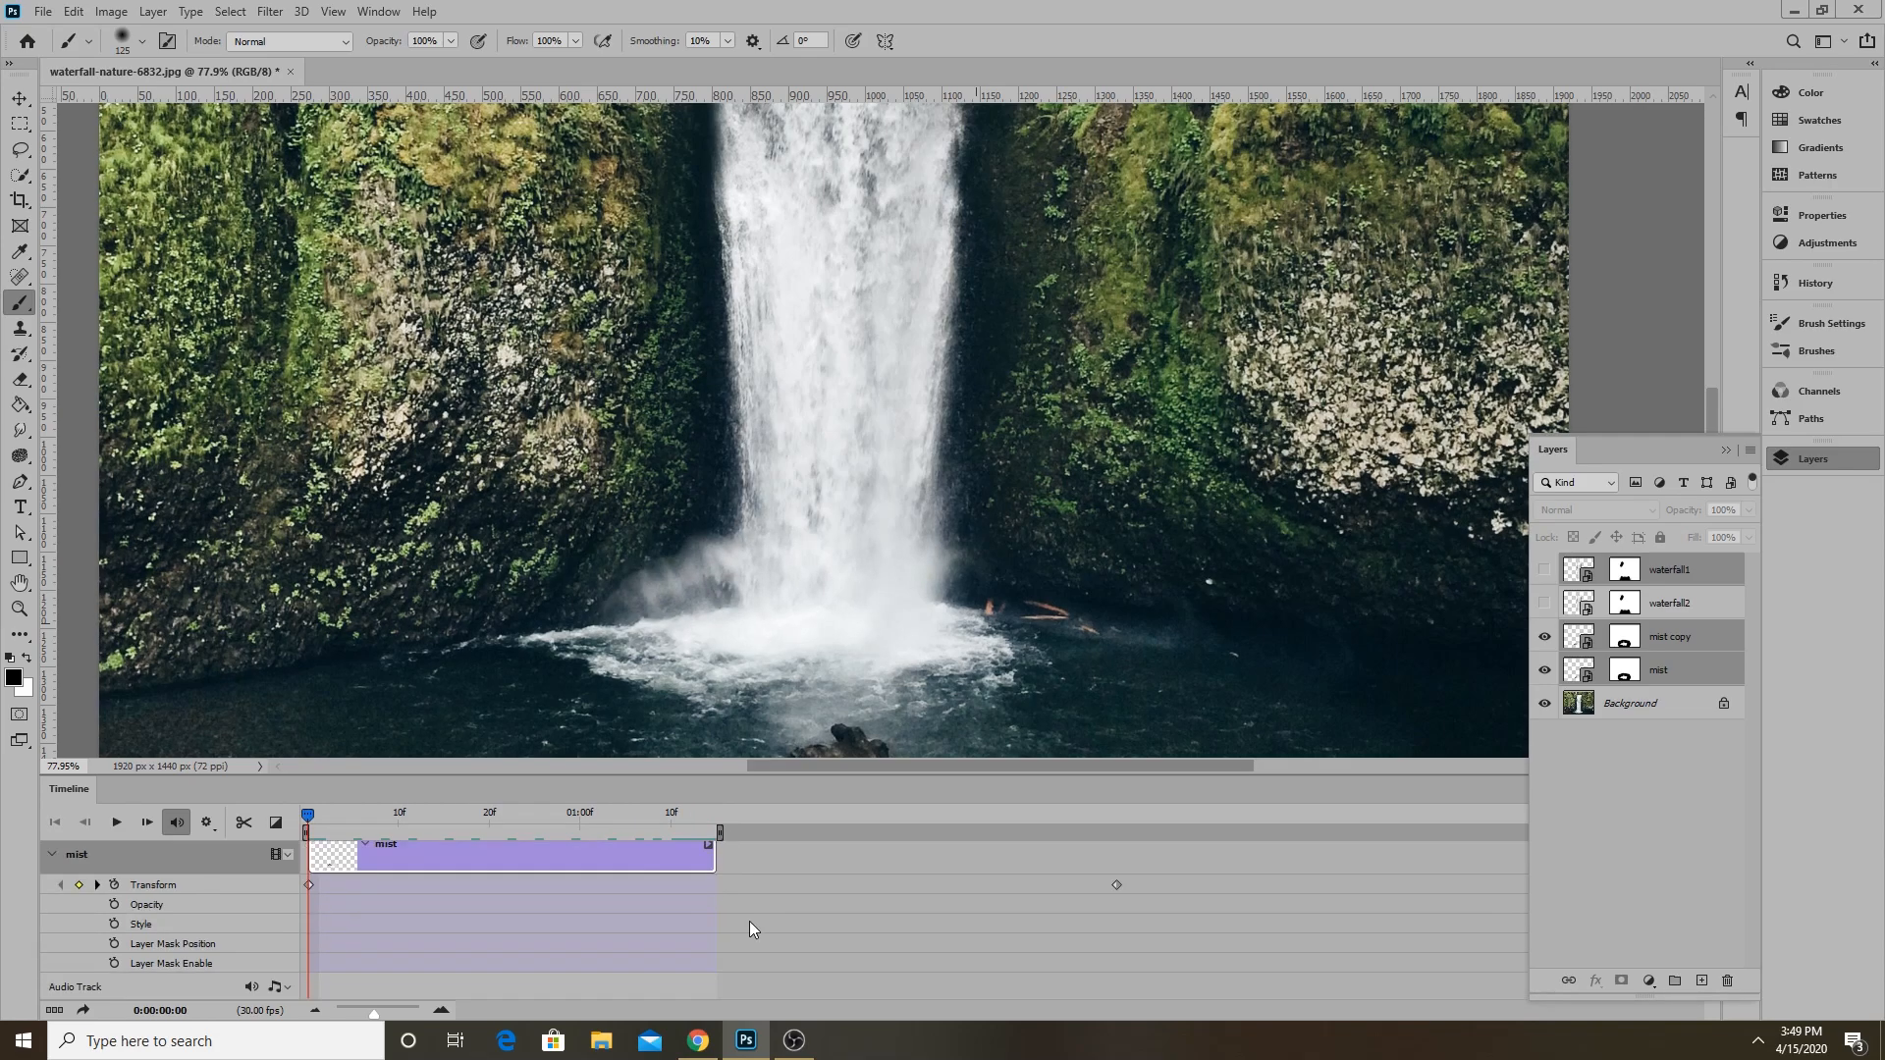
pyautogui.scroll(3, 624, 900)
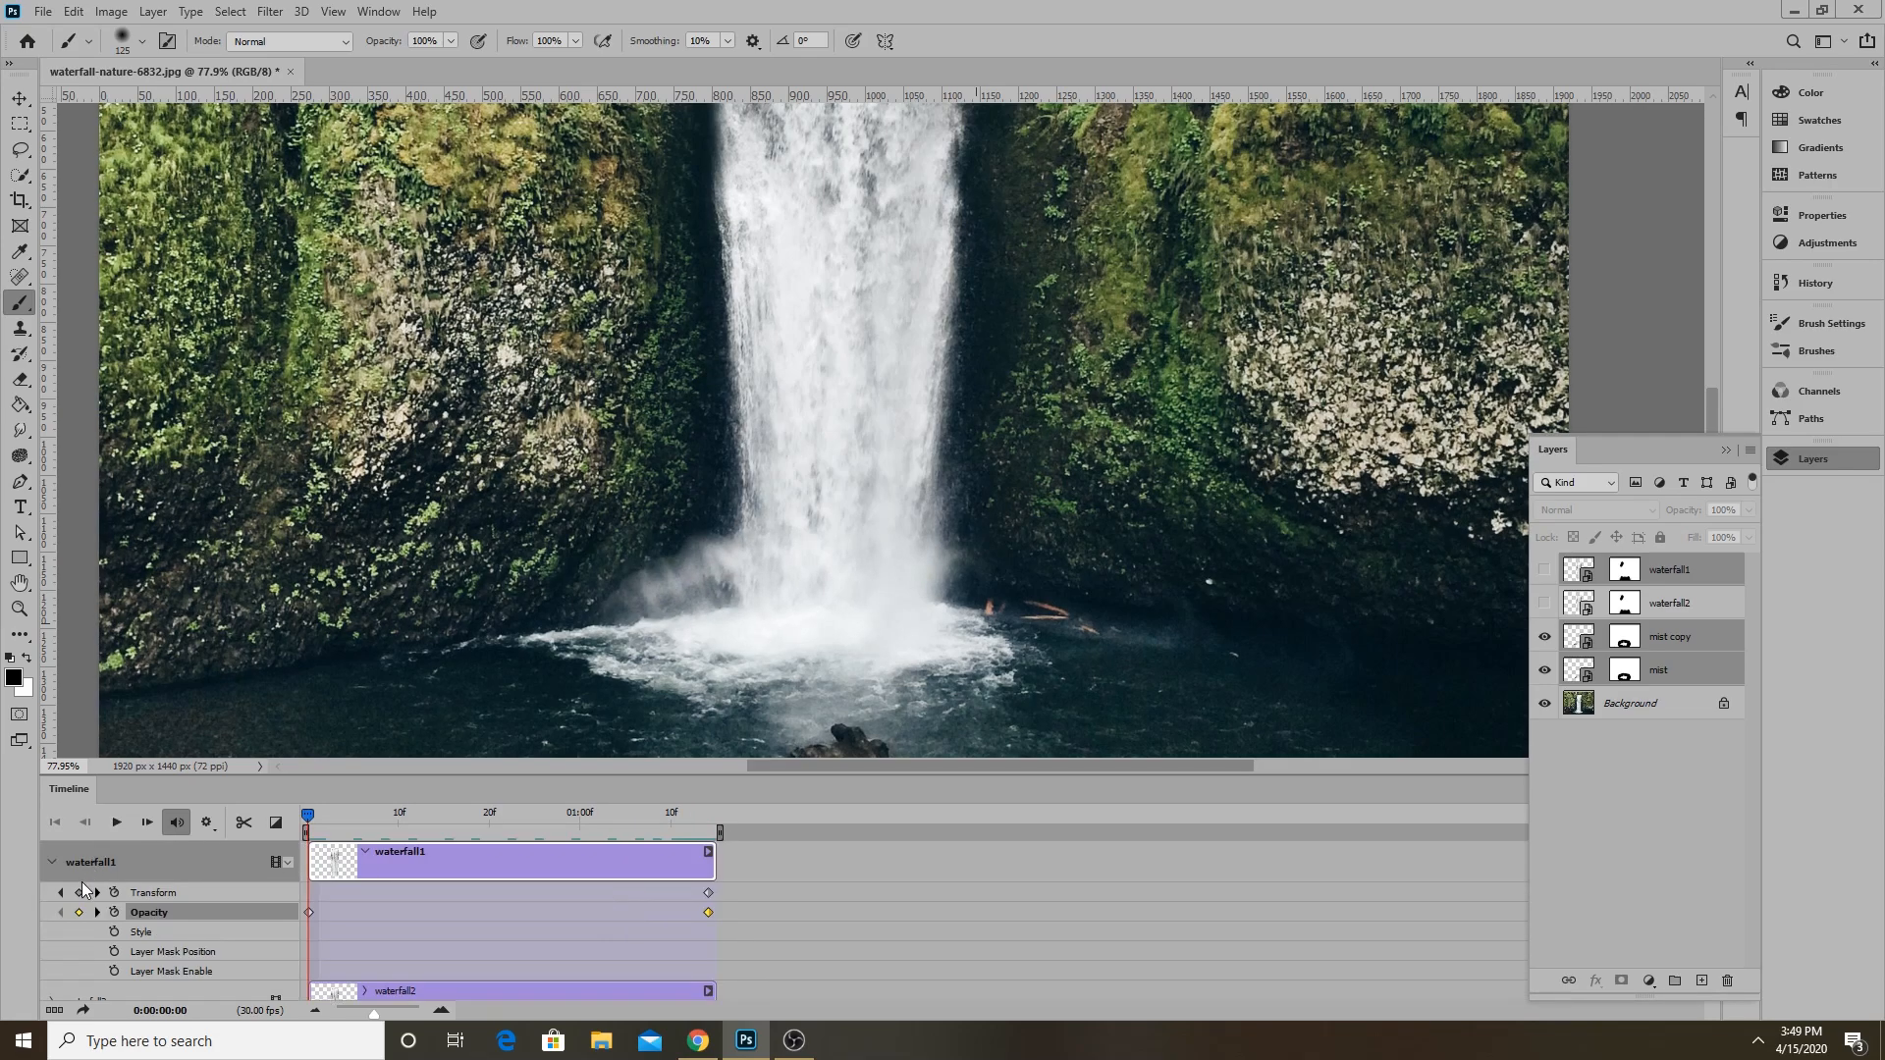
pyautogui.click(52, 863)
pyautogui.click(54, 891)
pyautogui.click(52, 945)
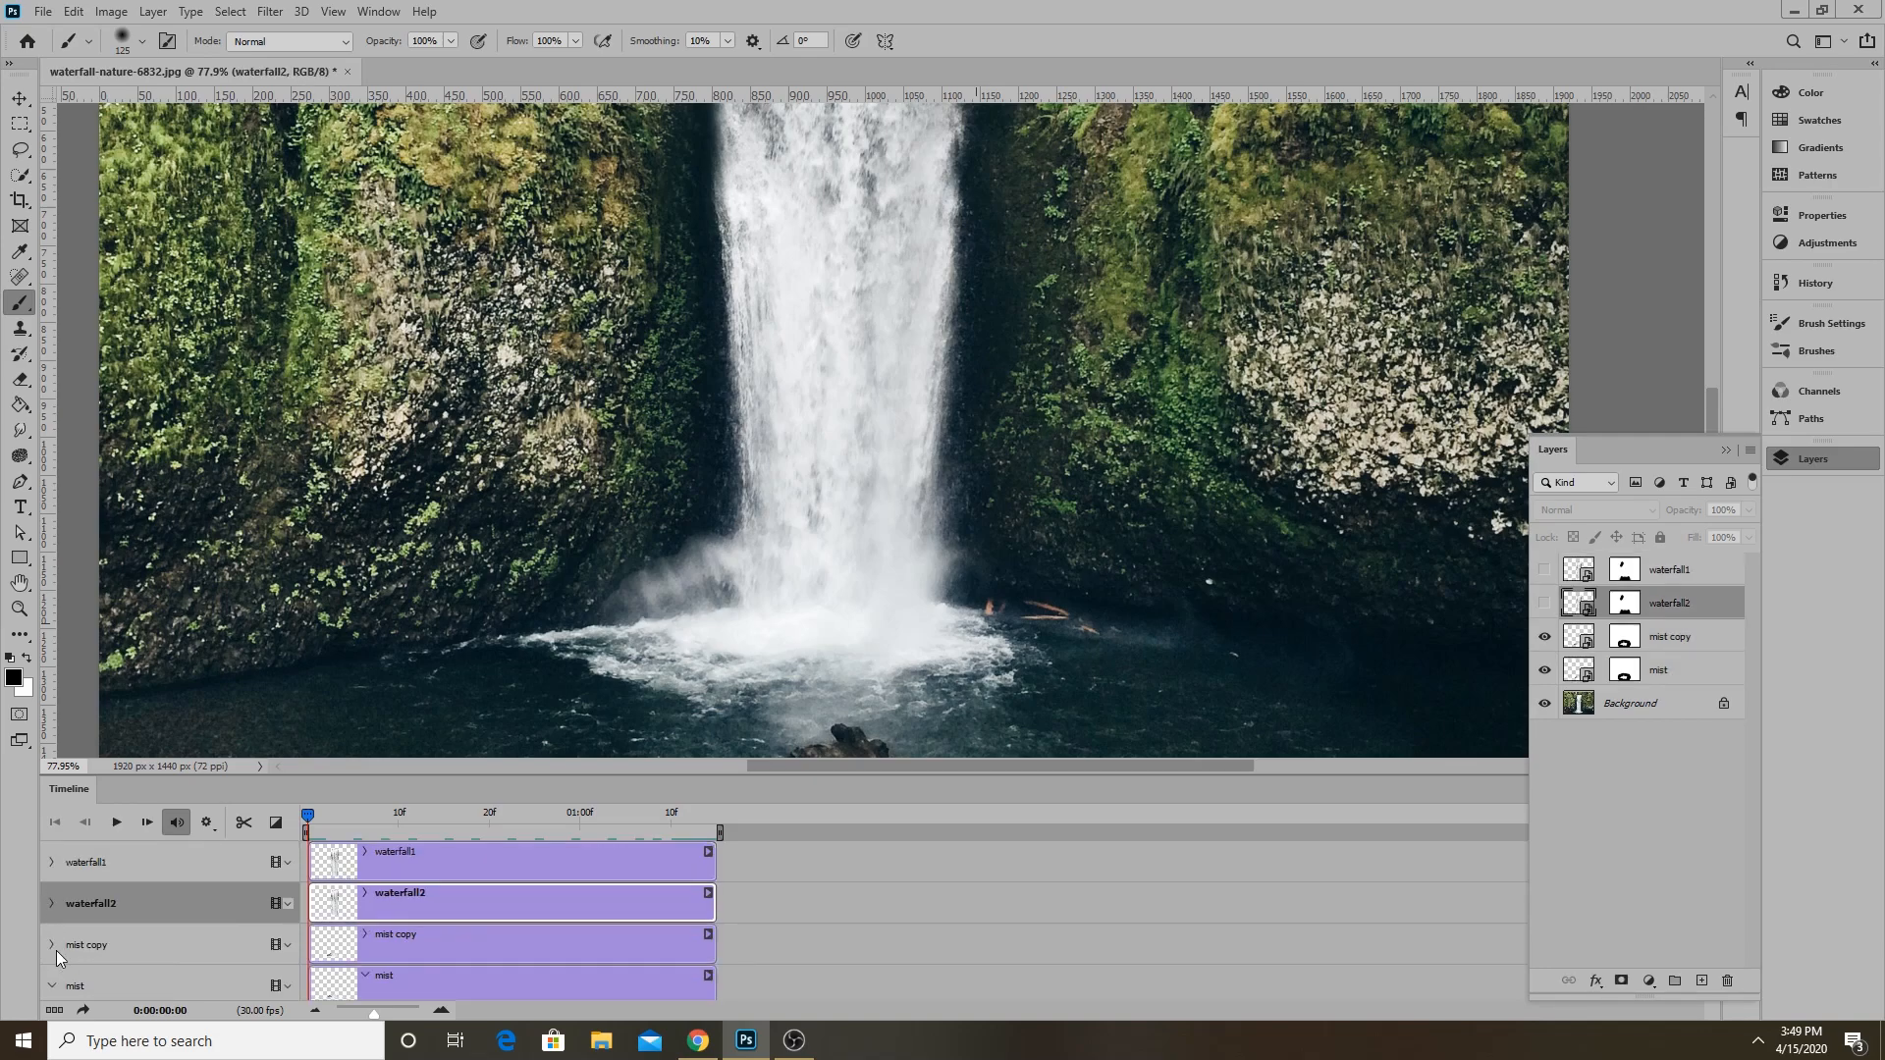
pyautogui.click(52, 985)
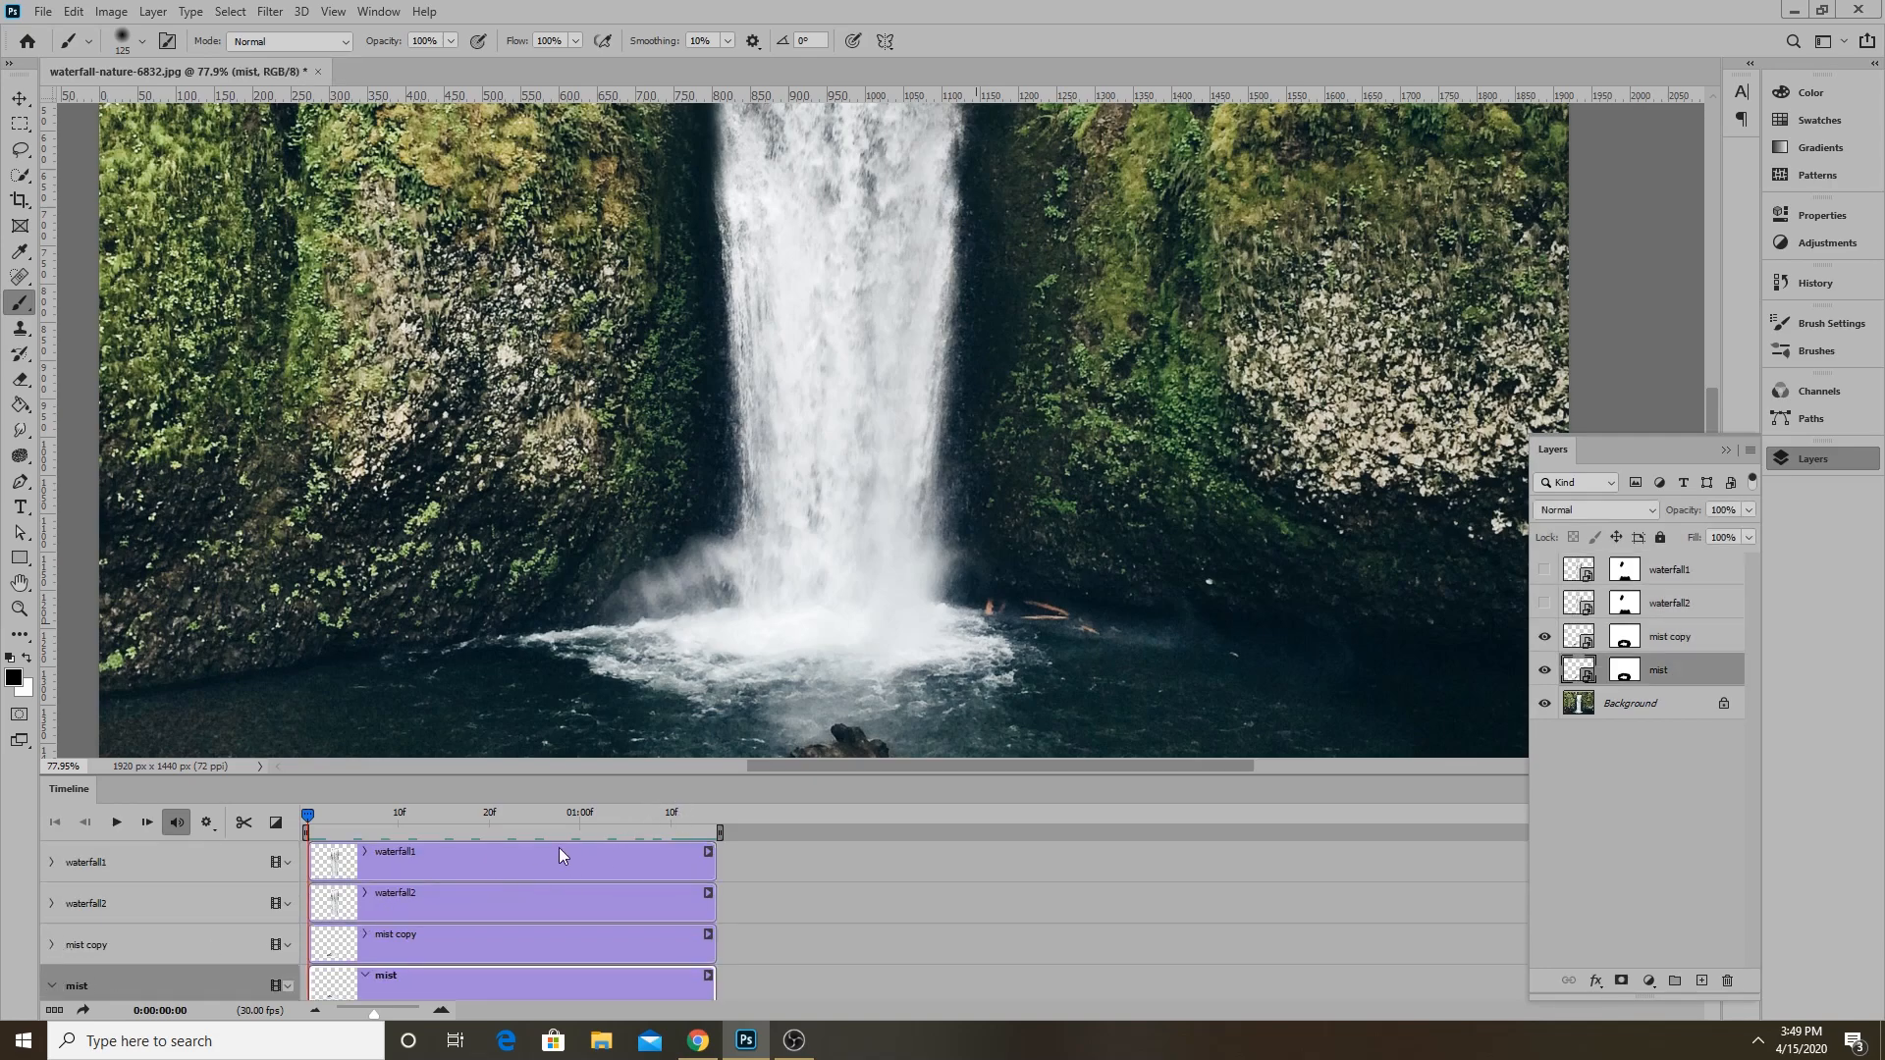
# Make both waterfall layers visible and play the animation to check the combined water and mist motion over the whole picture.
pyautogui.press('space')
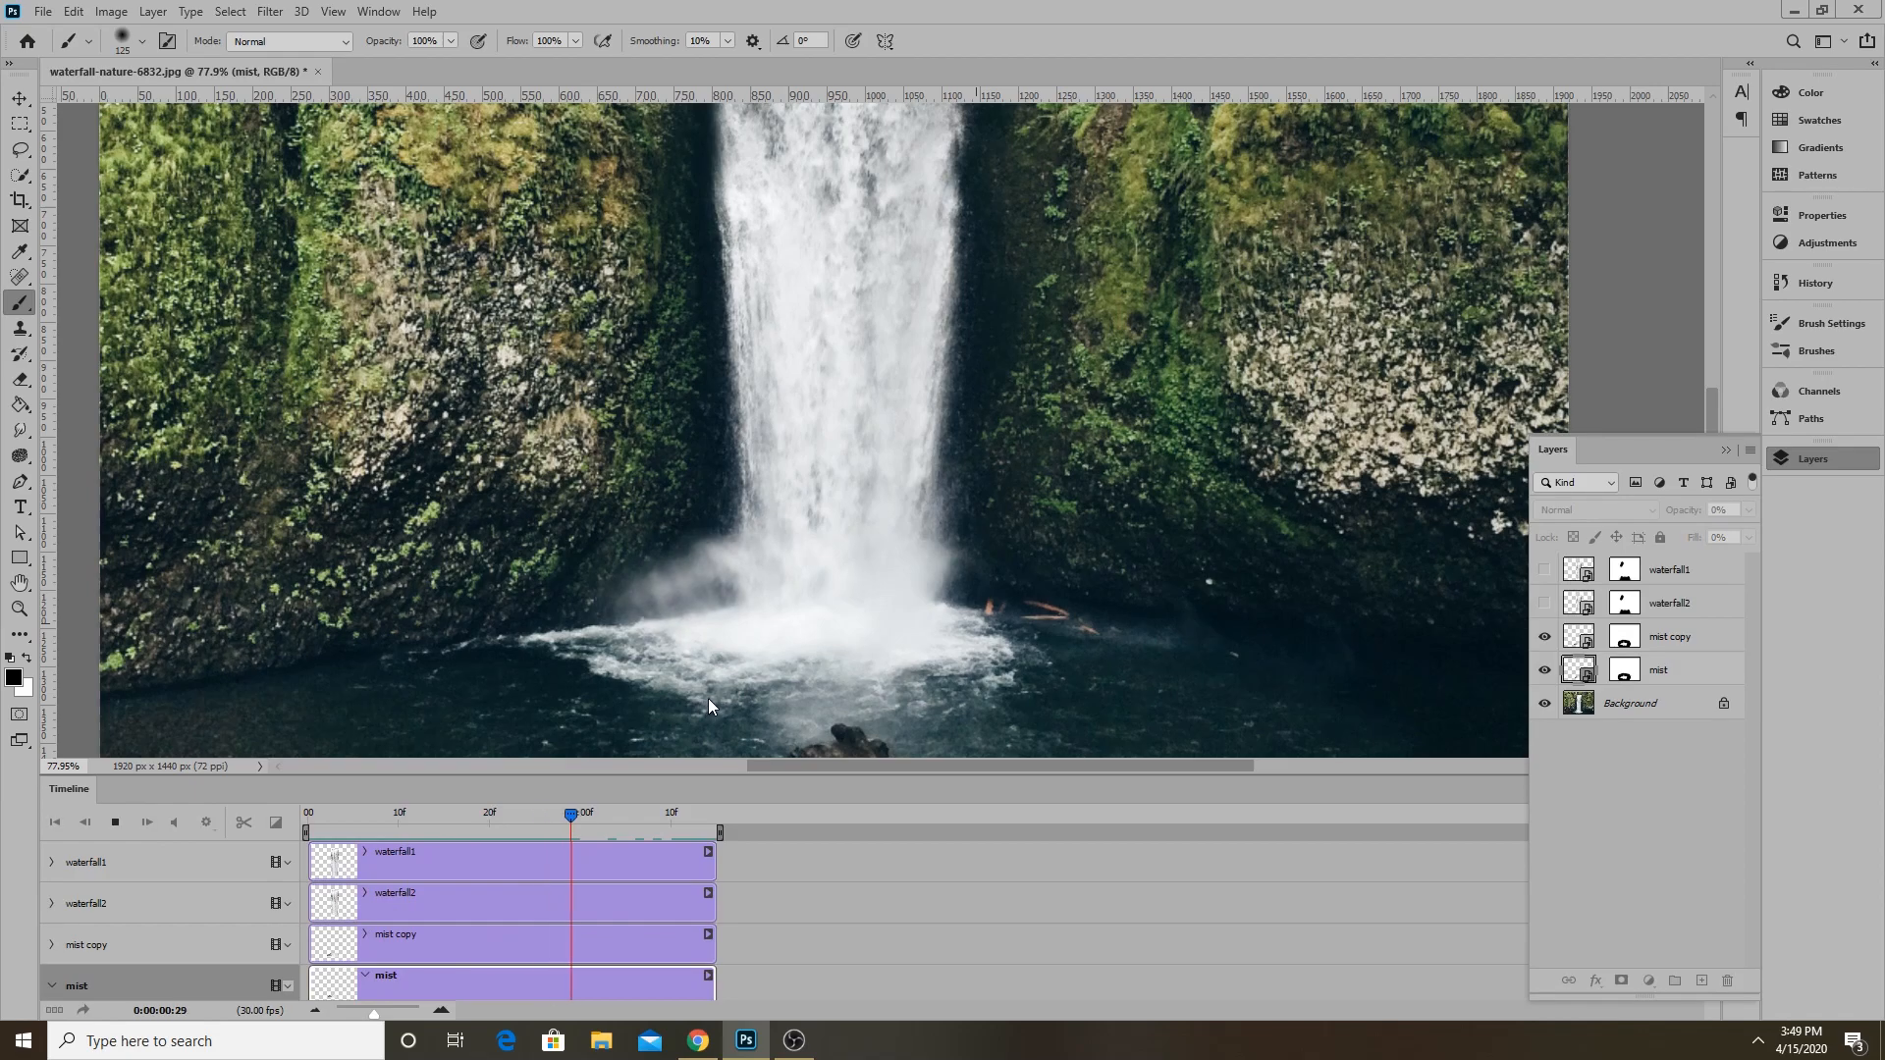
pyautogui.scroll(-5, 833, 580)
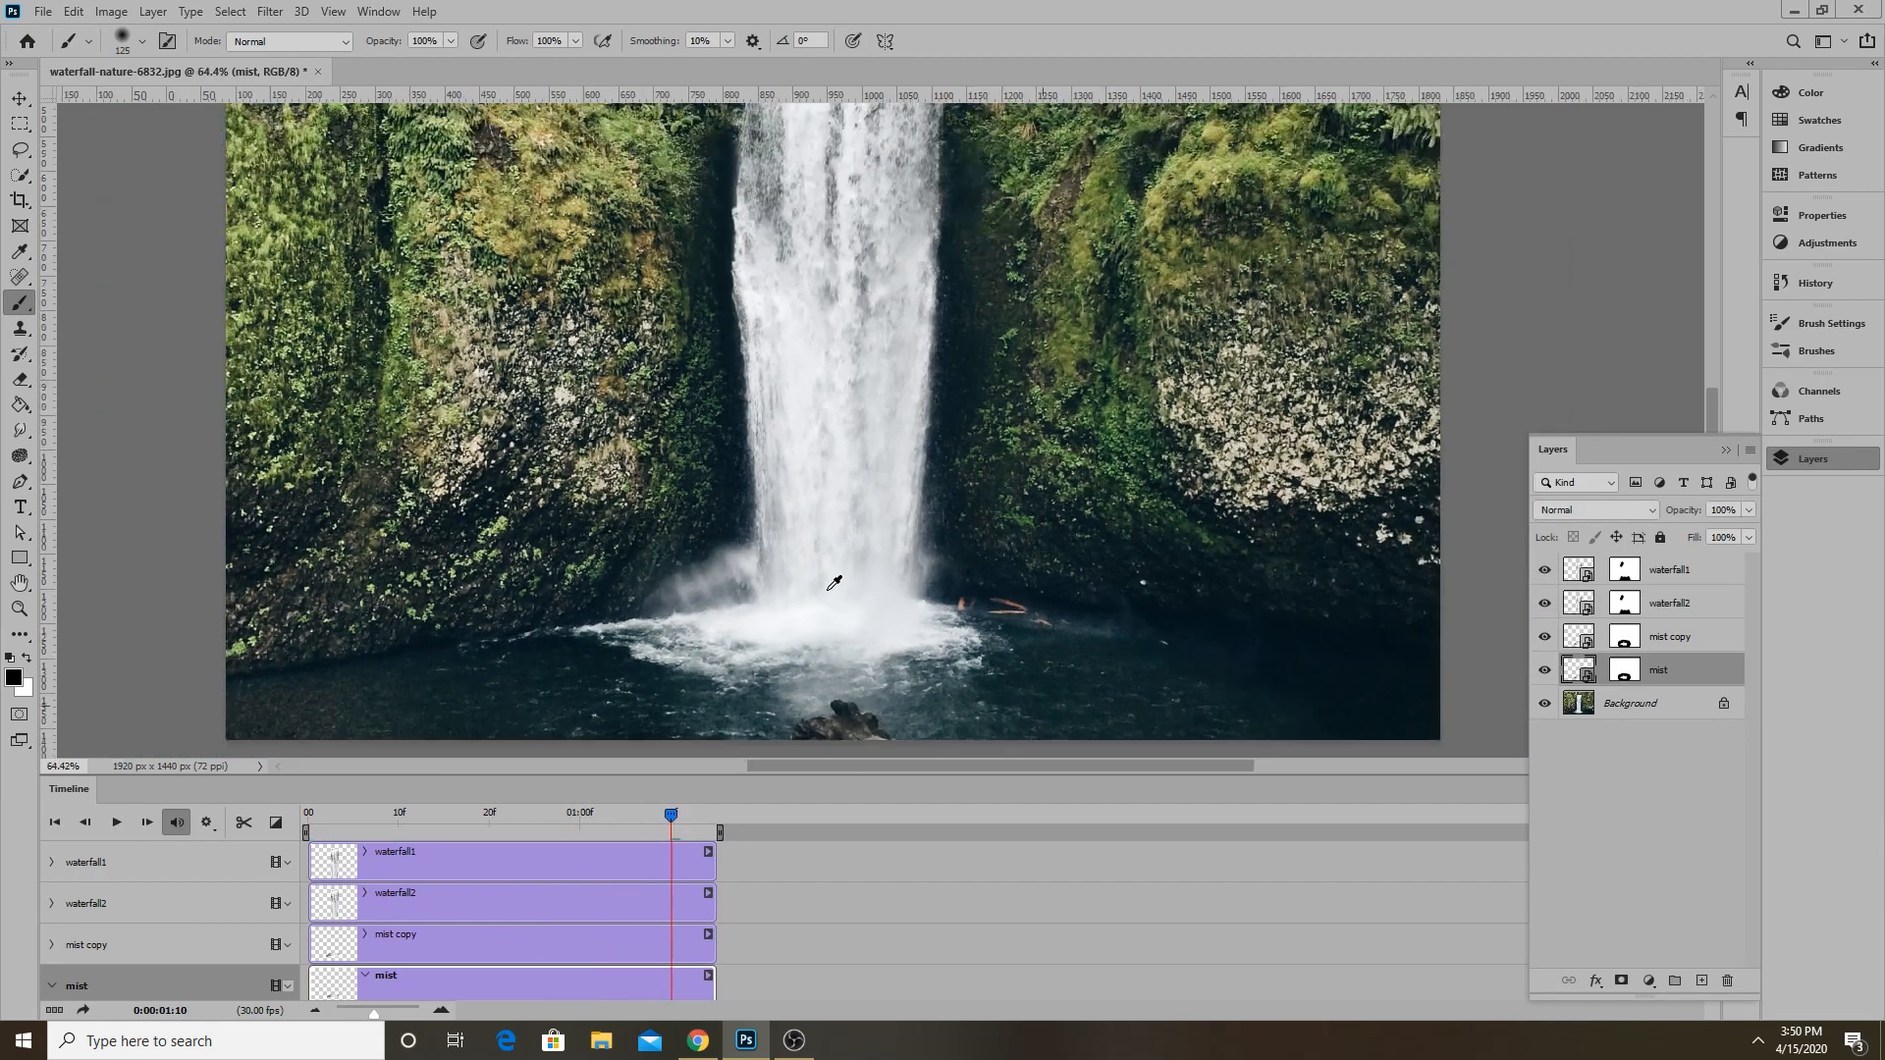
pyautogui.scroll(1, 879, 531)
pyautogui.press('space')
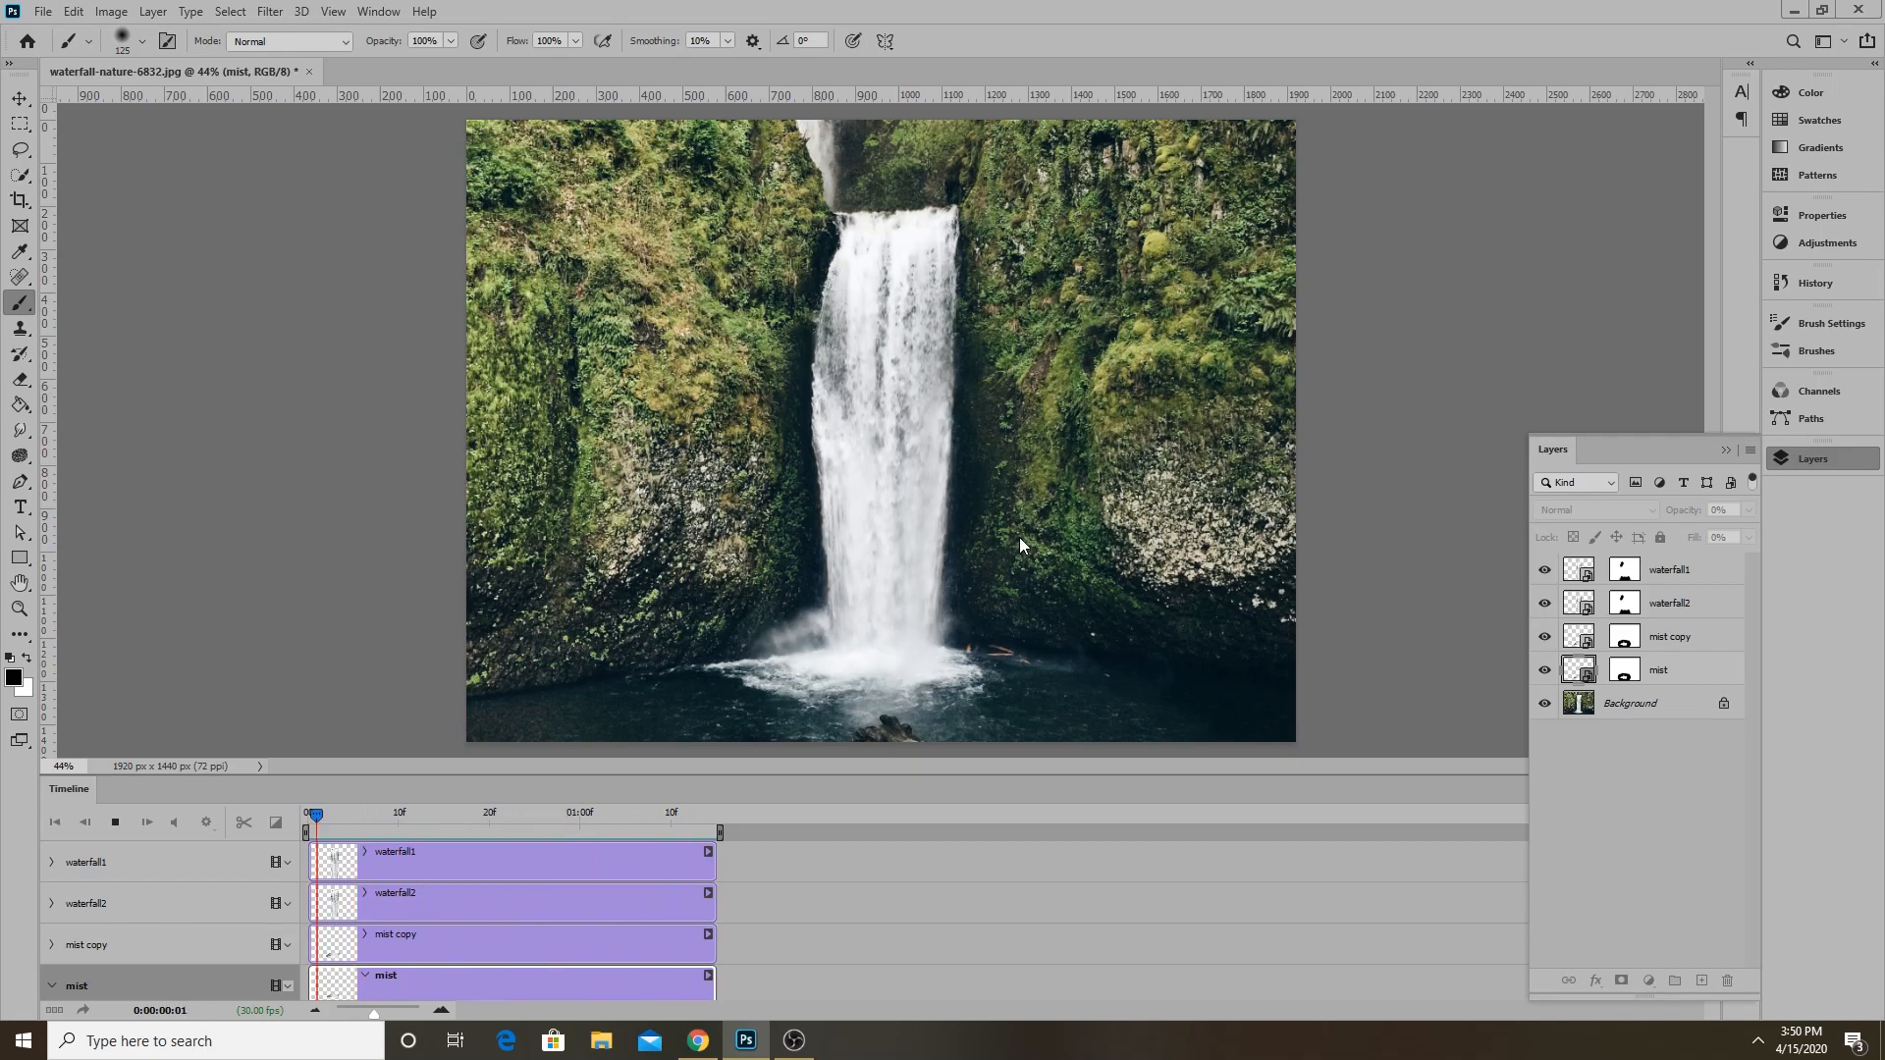
pyautogui.press('space')
# Paint out the stray patches along the waterfall's left edge on the layer mask with a black 60 px brush.
pyautogui.scroll(5, 905, 352)
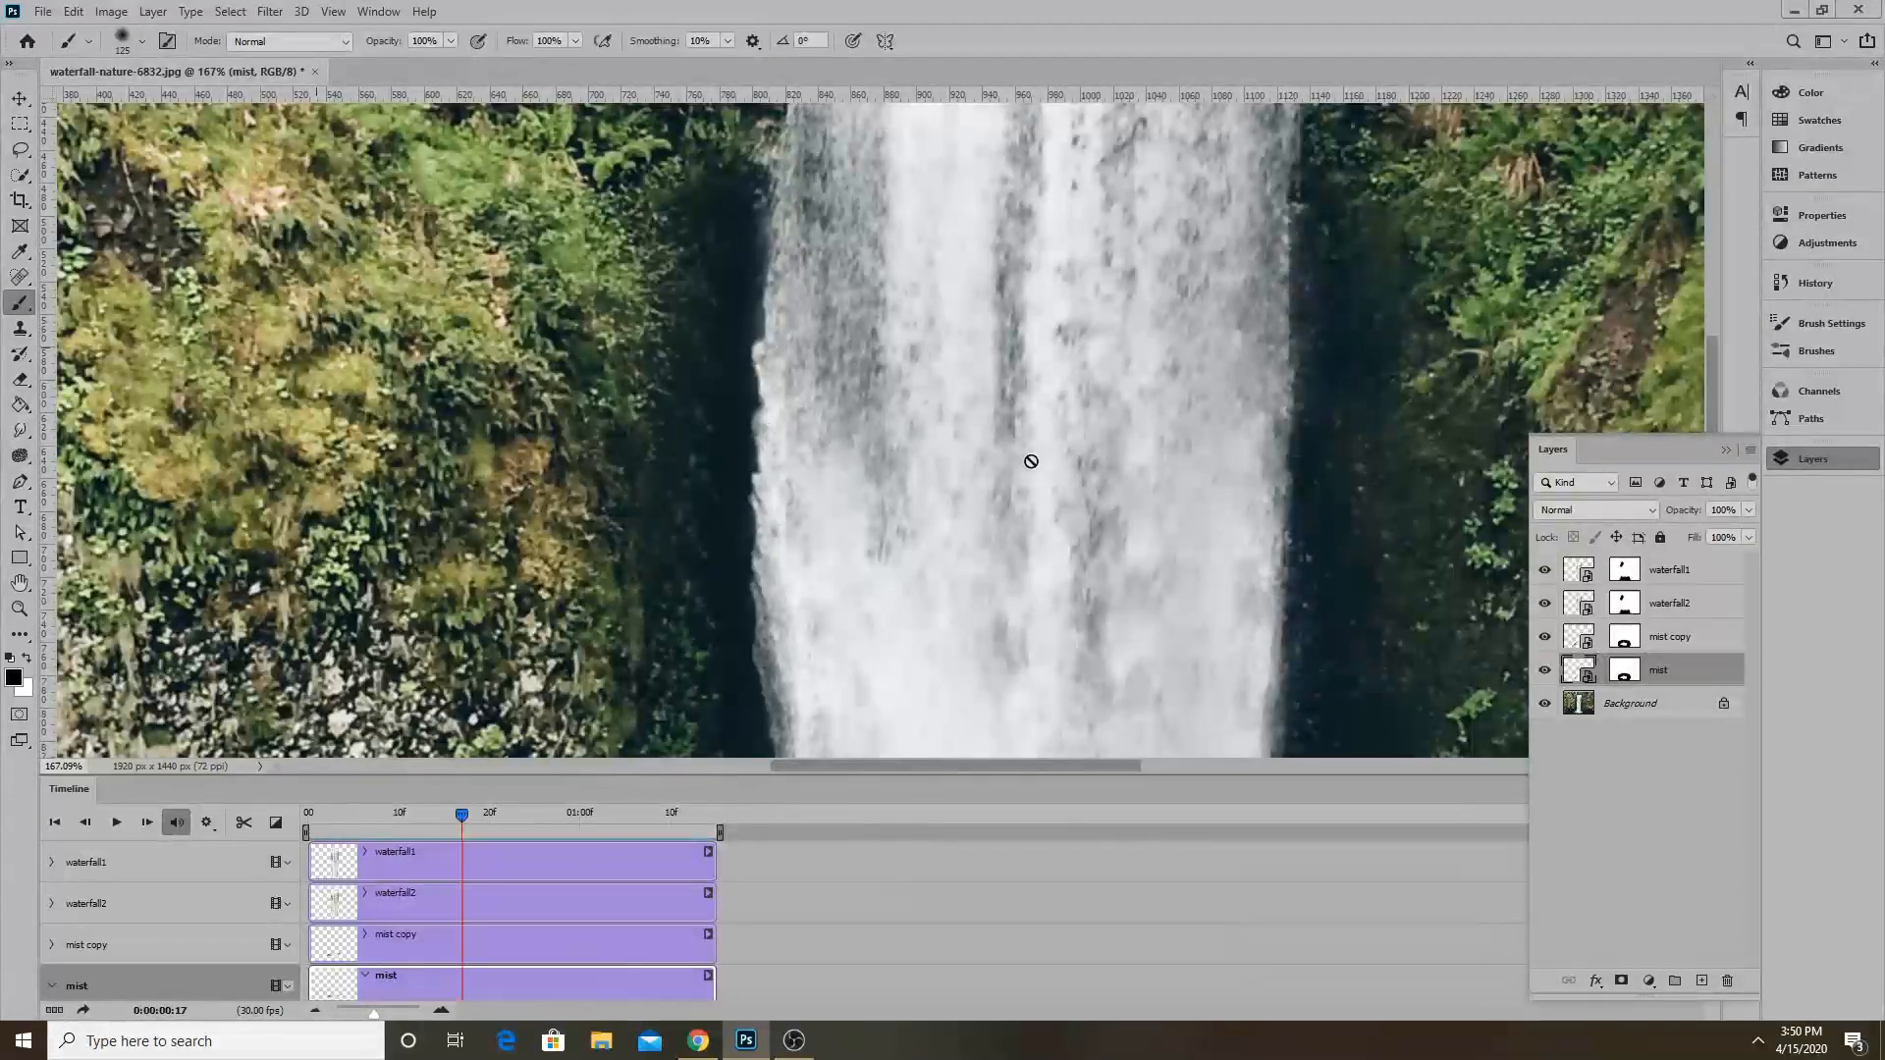
pyautogui.click(1624, 603)
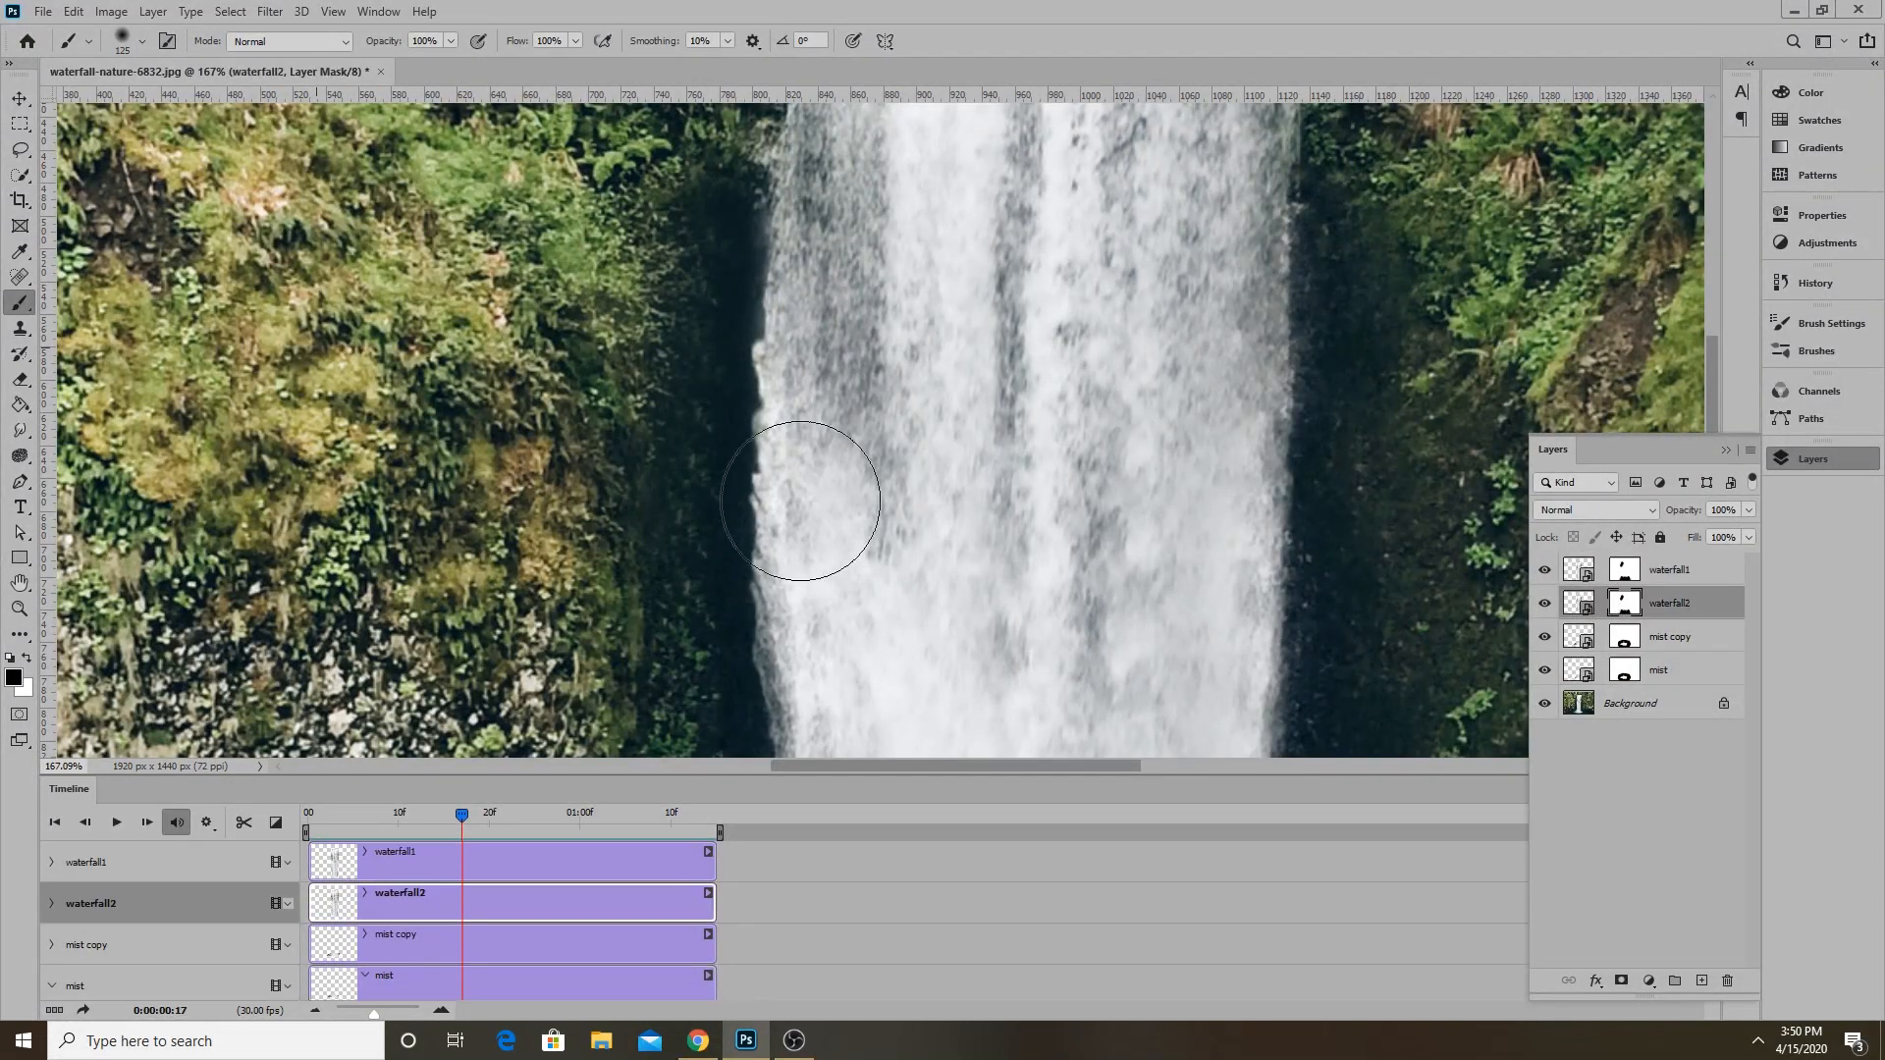
pyautogui.press('[')
pyautogui.press('[')
pyautogui.press('[')
pyautogui.press('[')
pyautogui.press('[')
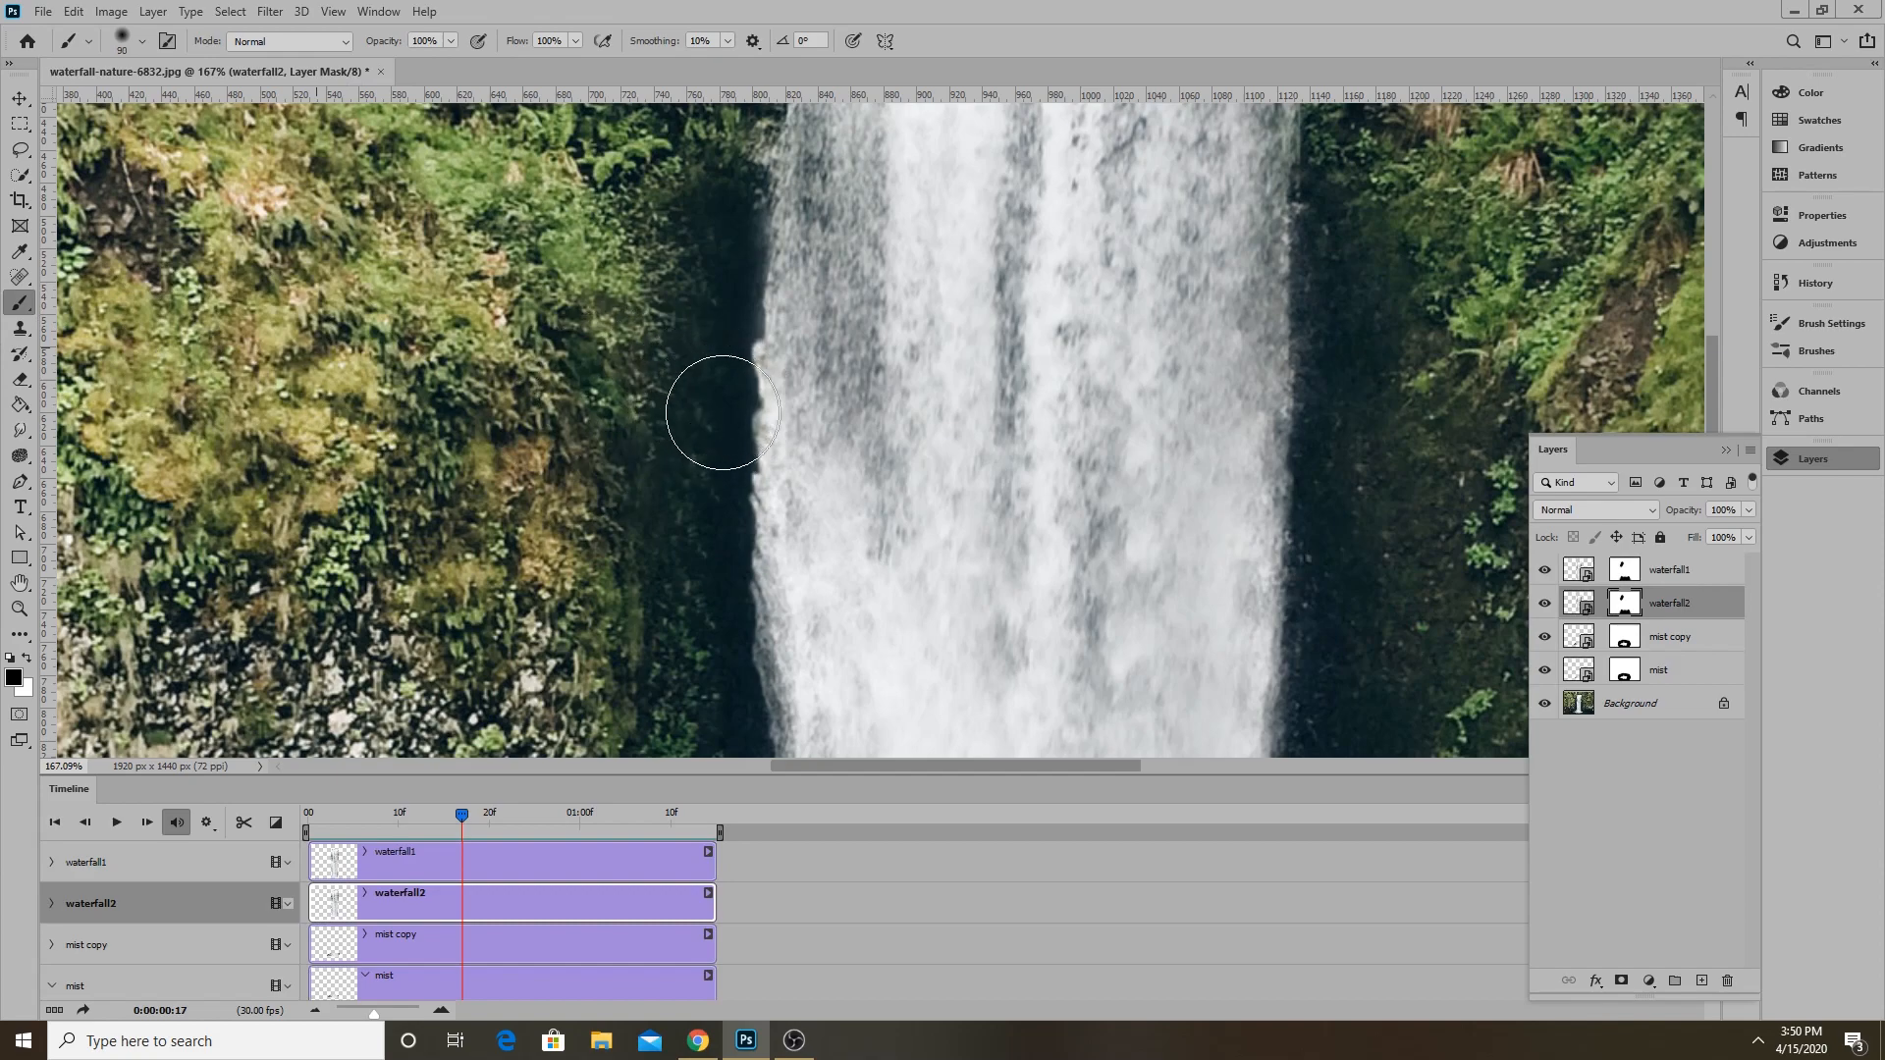
pyautogui.moveTo(738, 358); pyautogui.dragTo(720, 379)
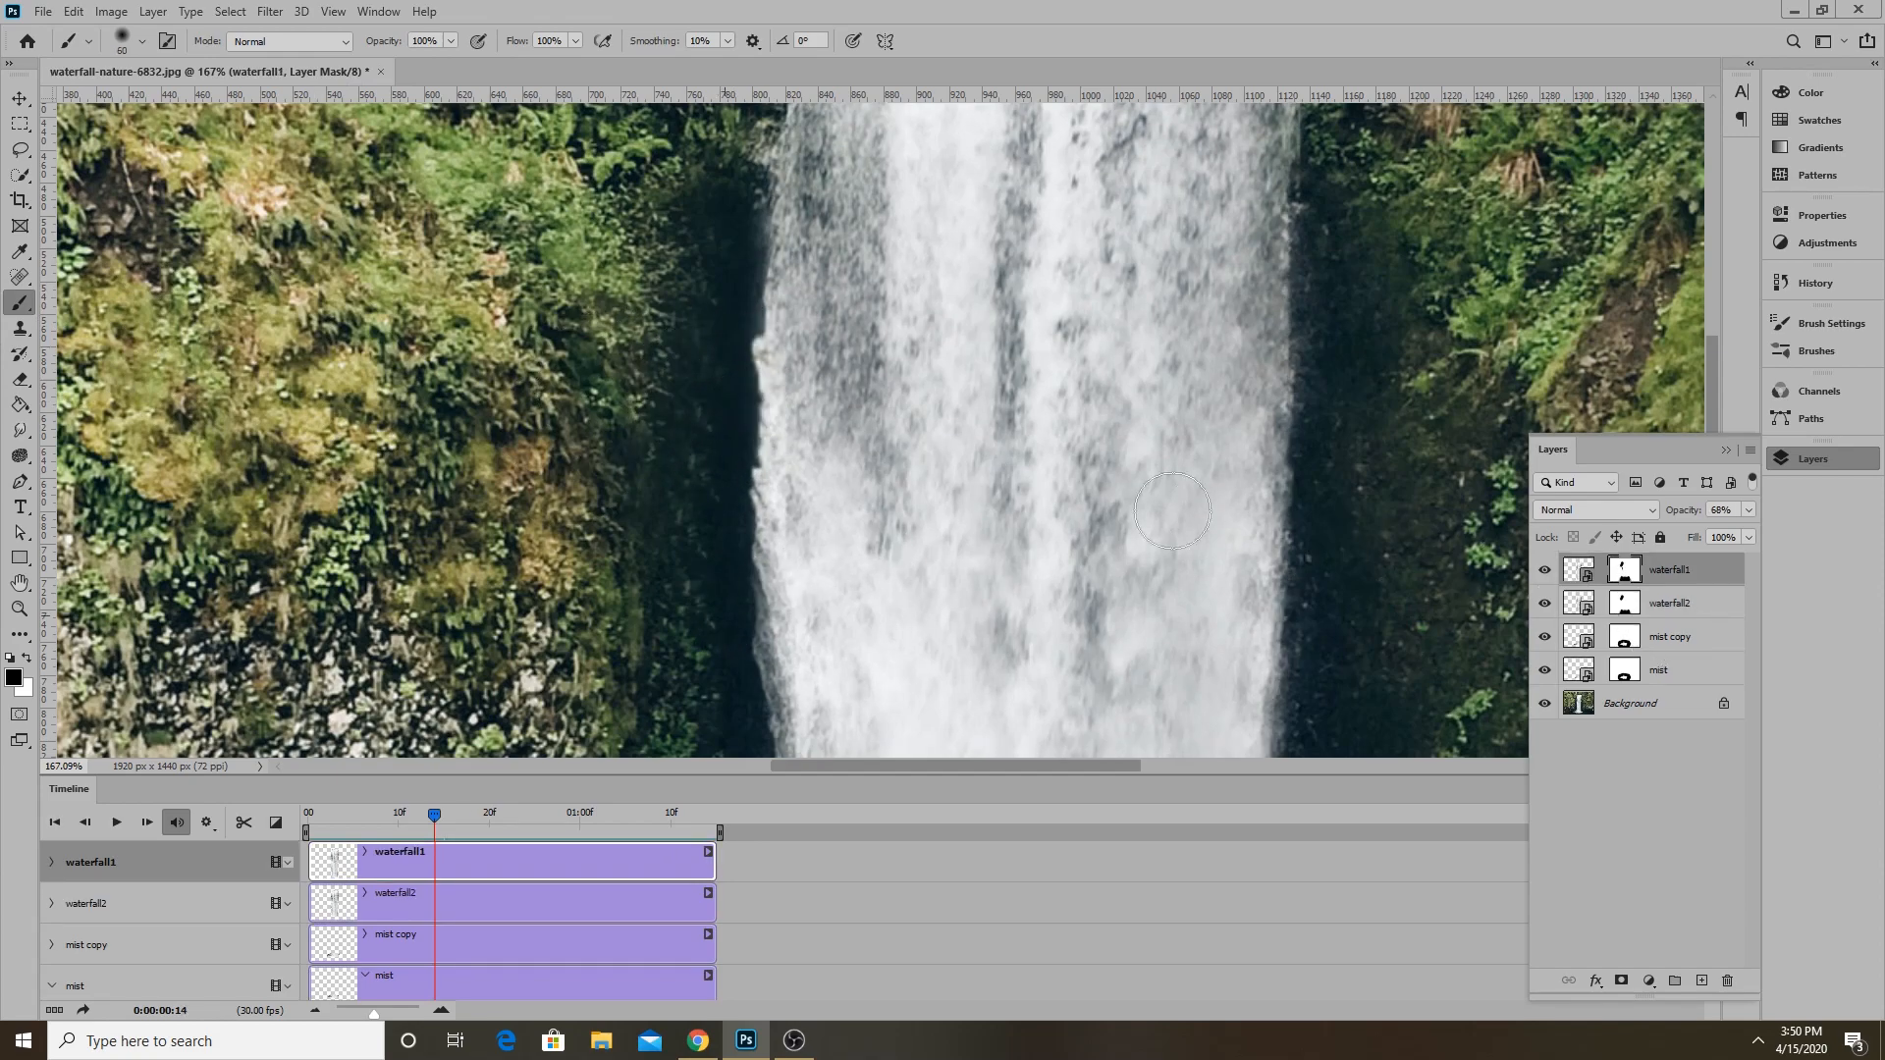
# Replace waterfall2's layer mask with a copy of waterfall1's layer mask.
pyautogui.click(1633, 606)
pyautogui.moveTo(1626, 574); pyautogui.dragTo(1637, 617)
pyautogui.click(850, 387)
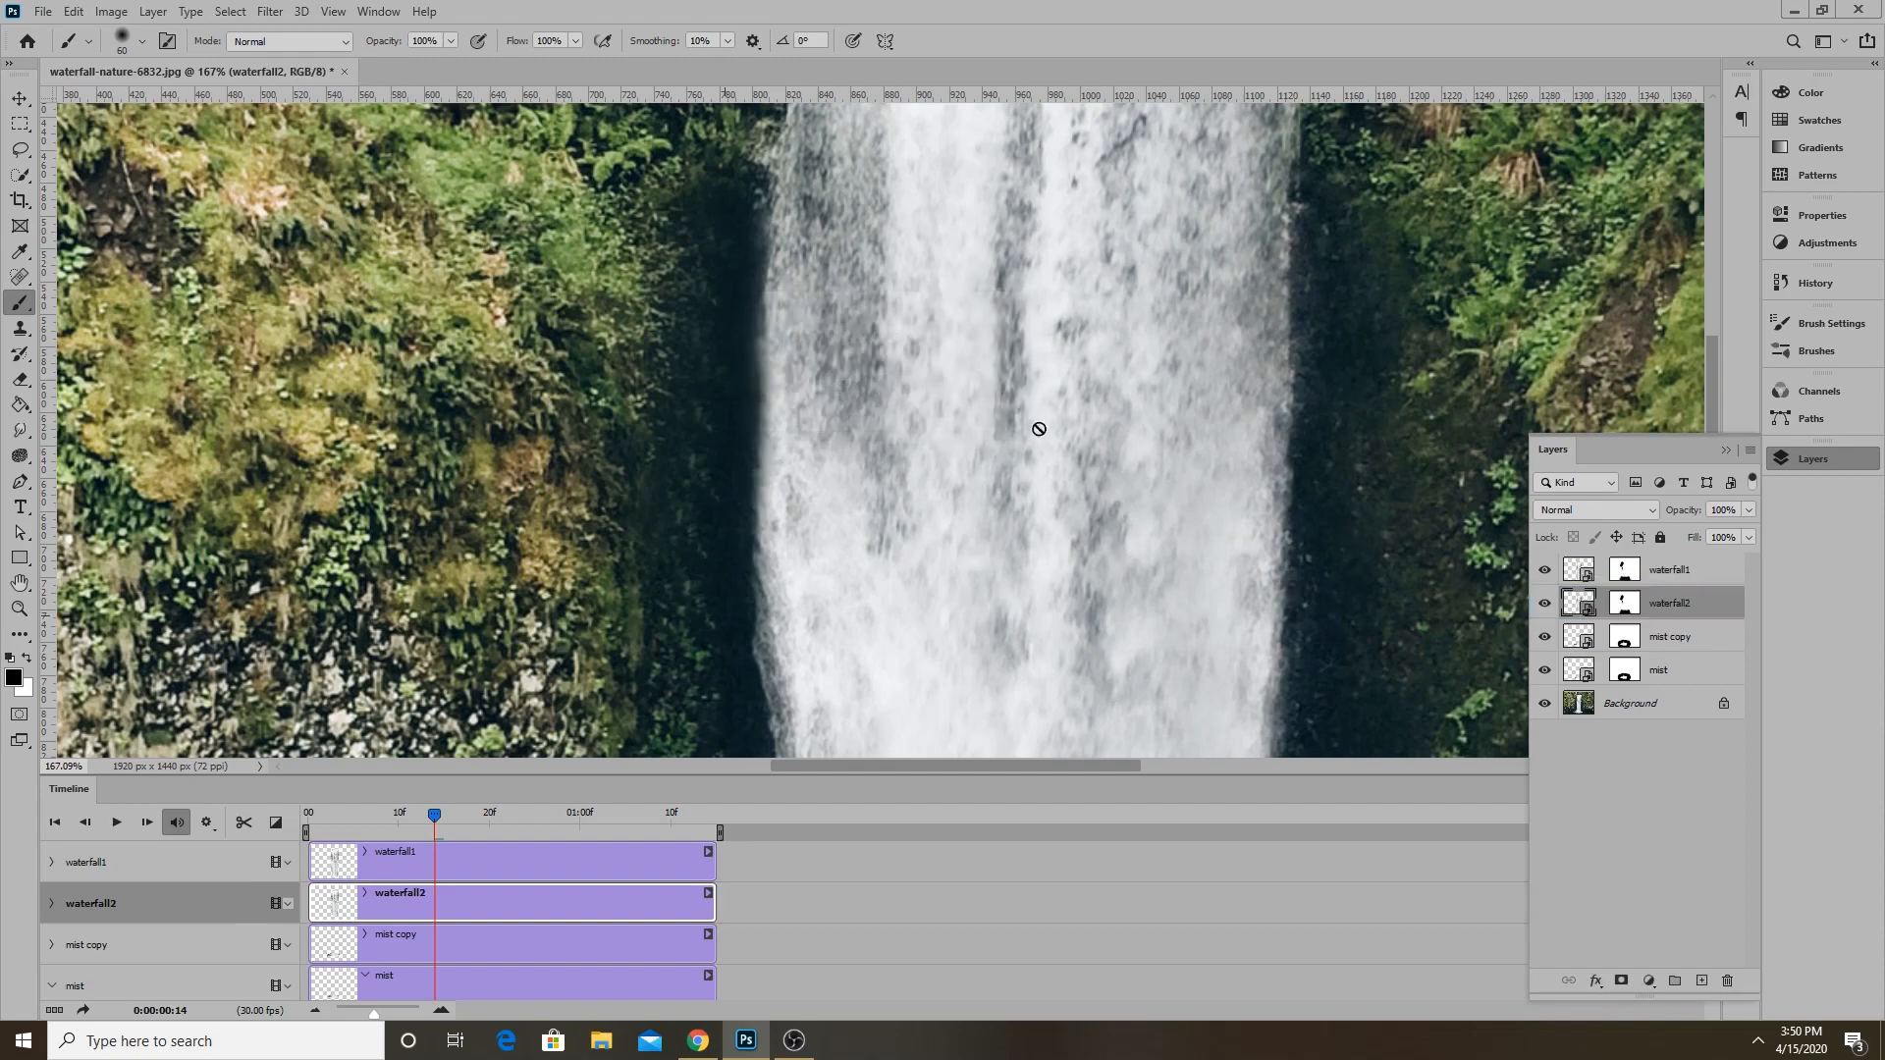
# Play the animation close up and in the full picture to check the waterfall's masked edges and the mist.
pyautogui.press('space')
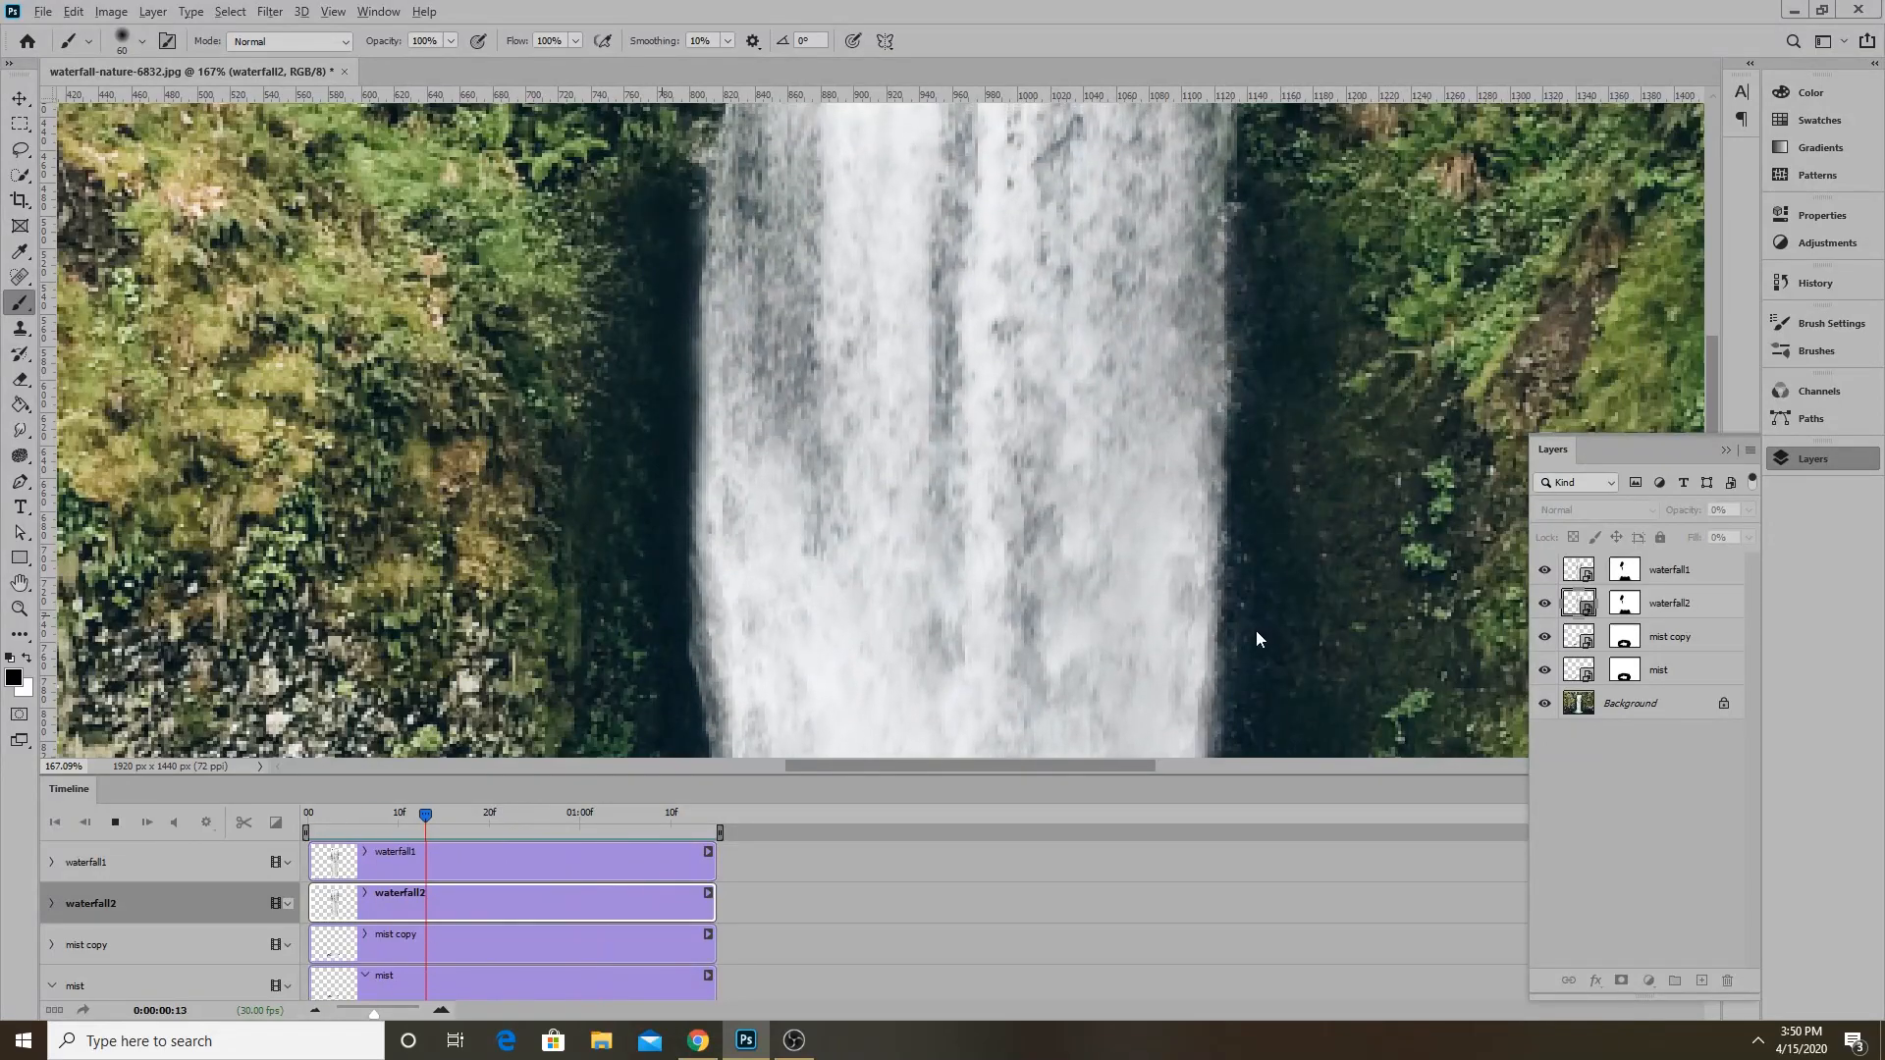
pyautogui.press('space')
pyautogui.hotkey('ctrl', '0')
pyautogui.press('space')
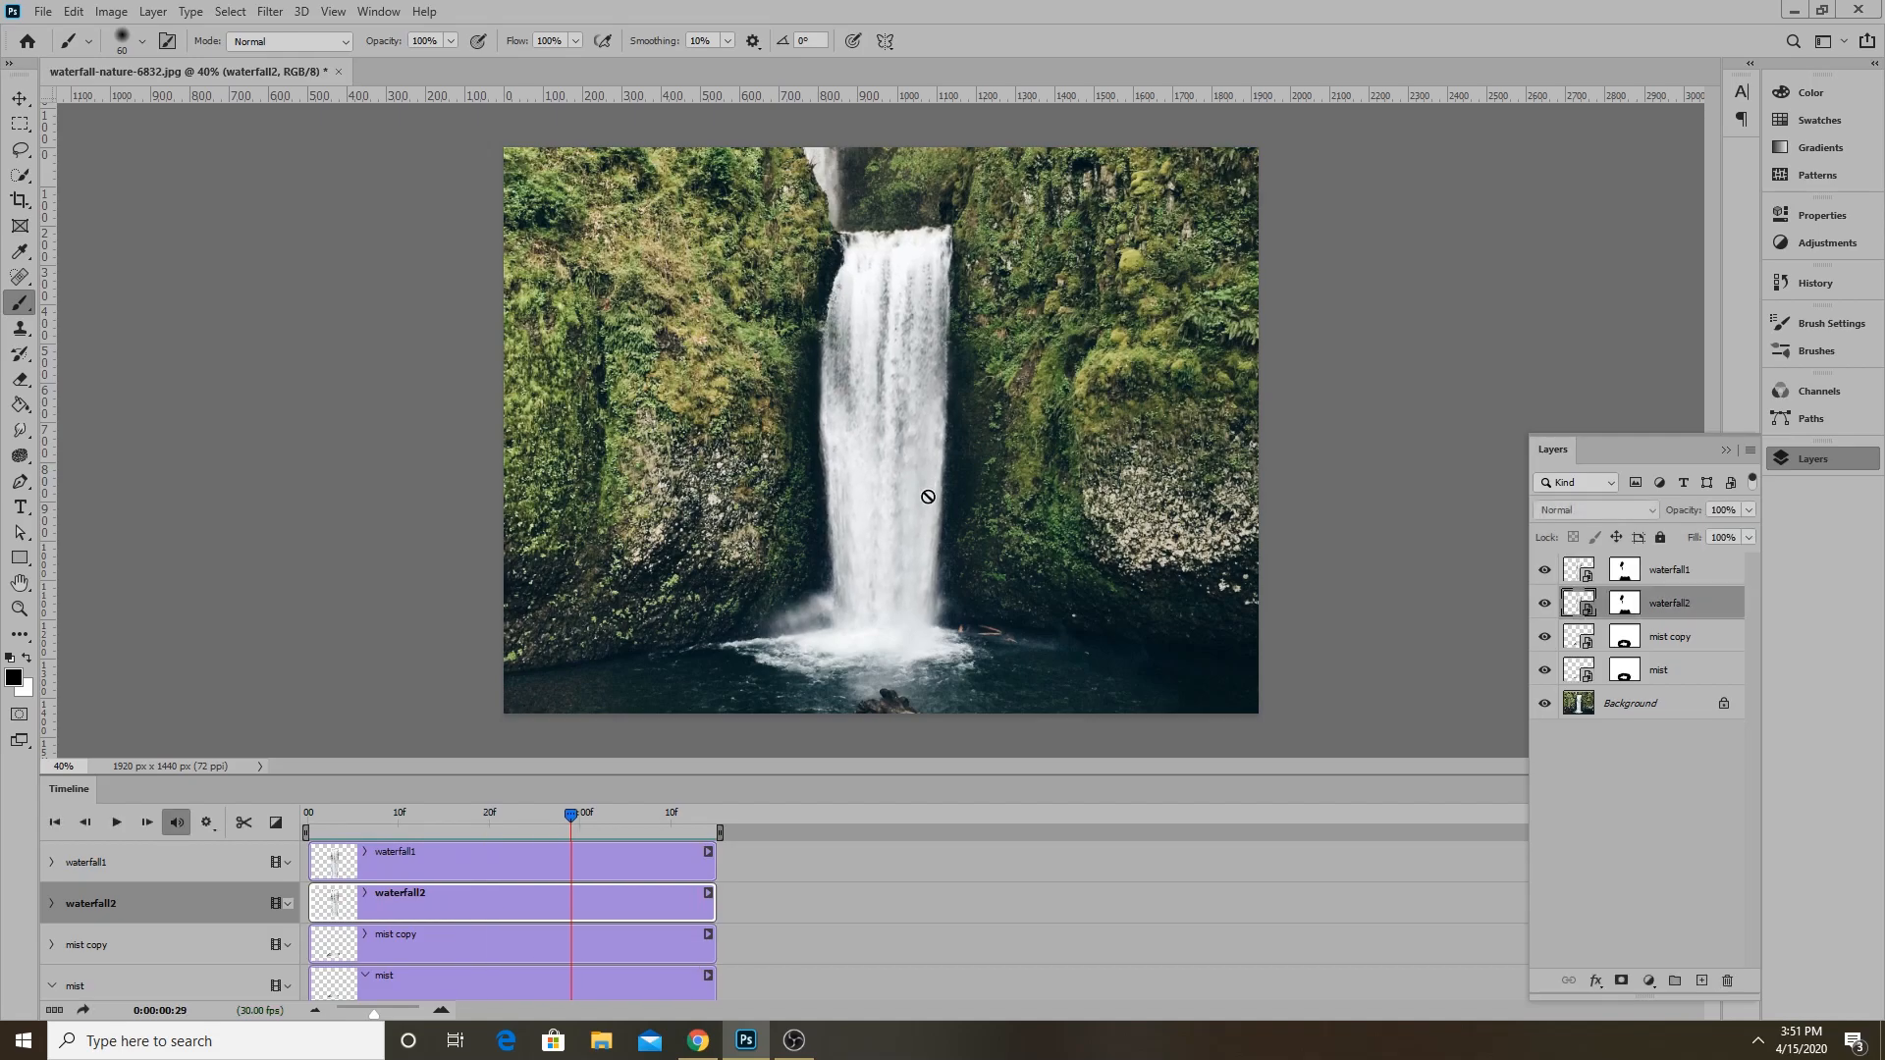
pyautogui.scroll(3, 928, 489)
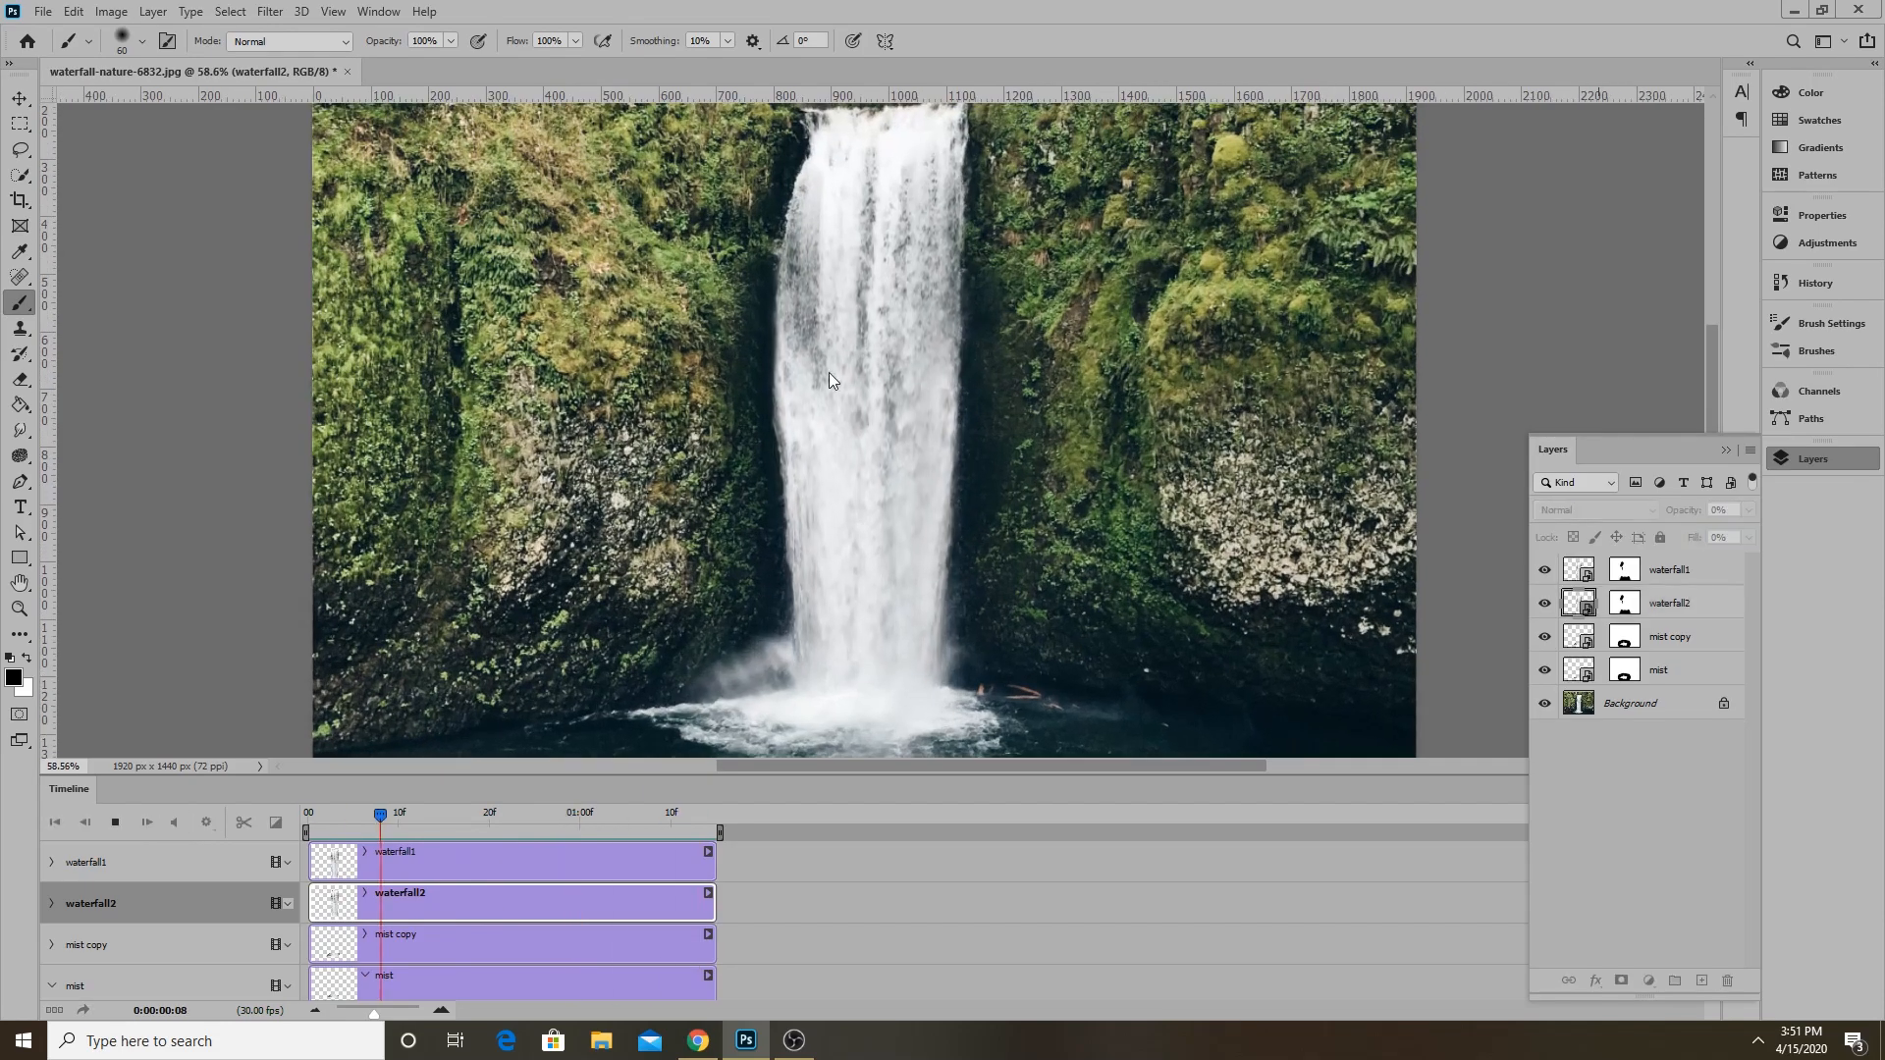
pyautogui.press('space')
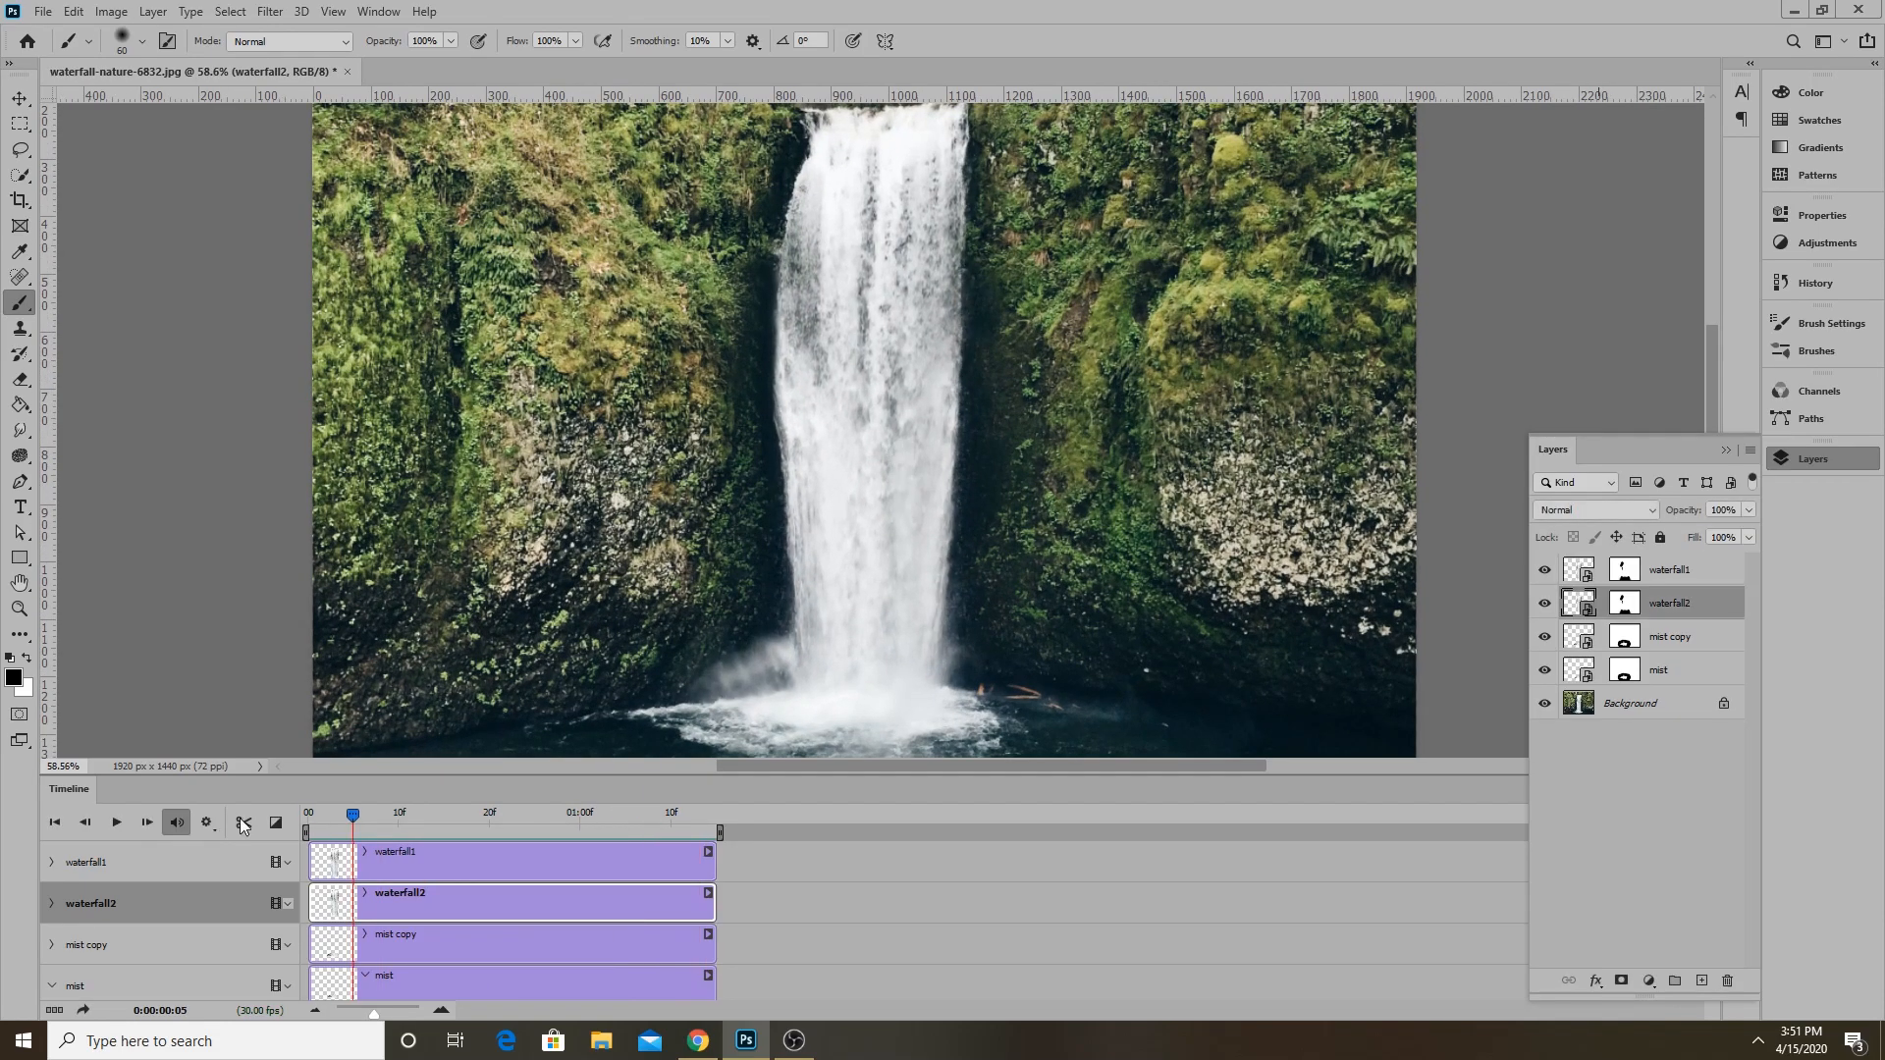
# Rewind to the first frame and render the work area to the Desktop as waterfall-nature-6832.mp4 in H.264, High Quality, 1920 x 1440, 30 fps.
pyautogui.moveTo(351, 813); pyautogui.dragTo(308, 813)
pyautogui.click(45, 11)
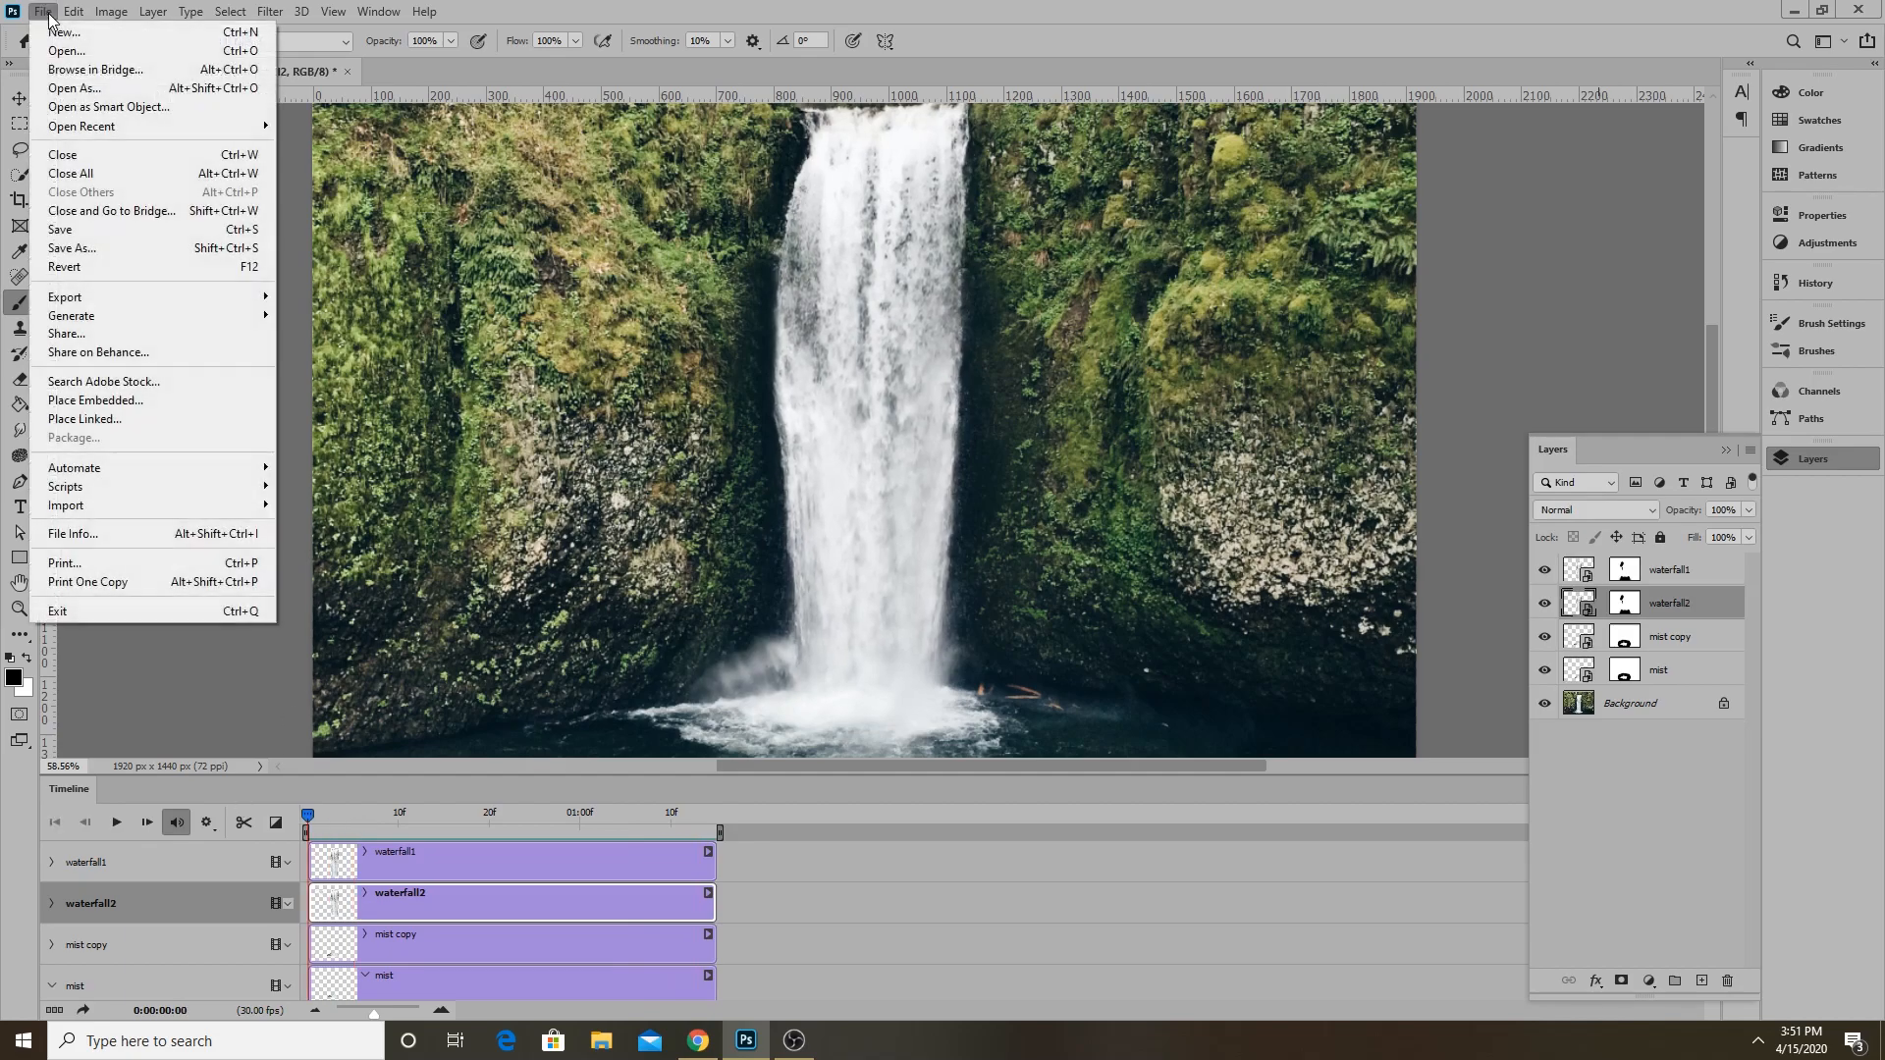
pyautogui.click(45, 11)
pyautogui.click(44, 12)
pyautogui.moveTo(225, 301)
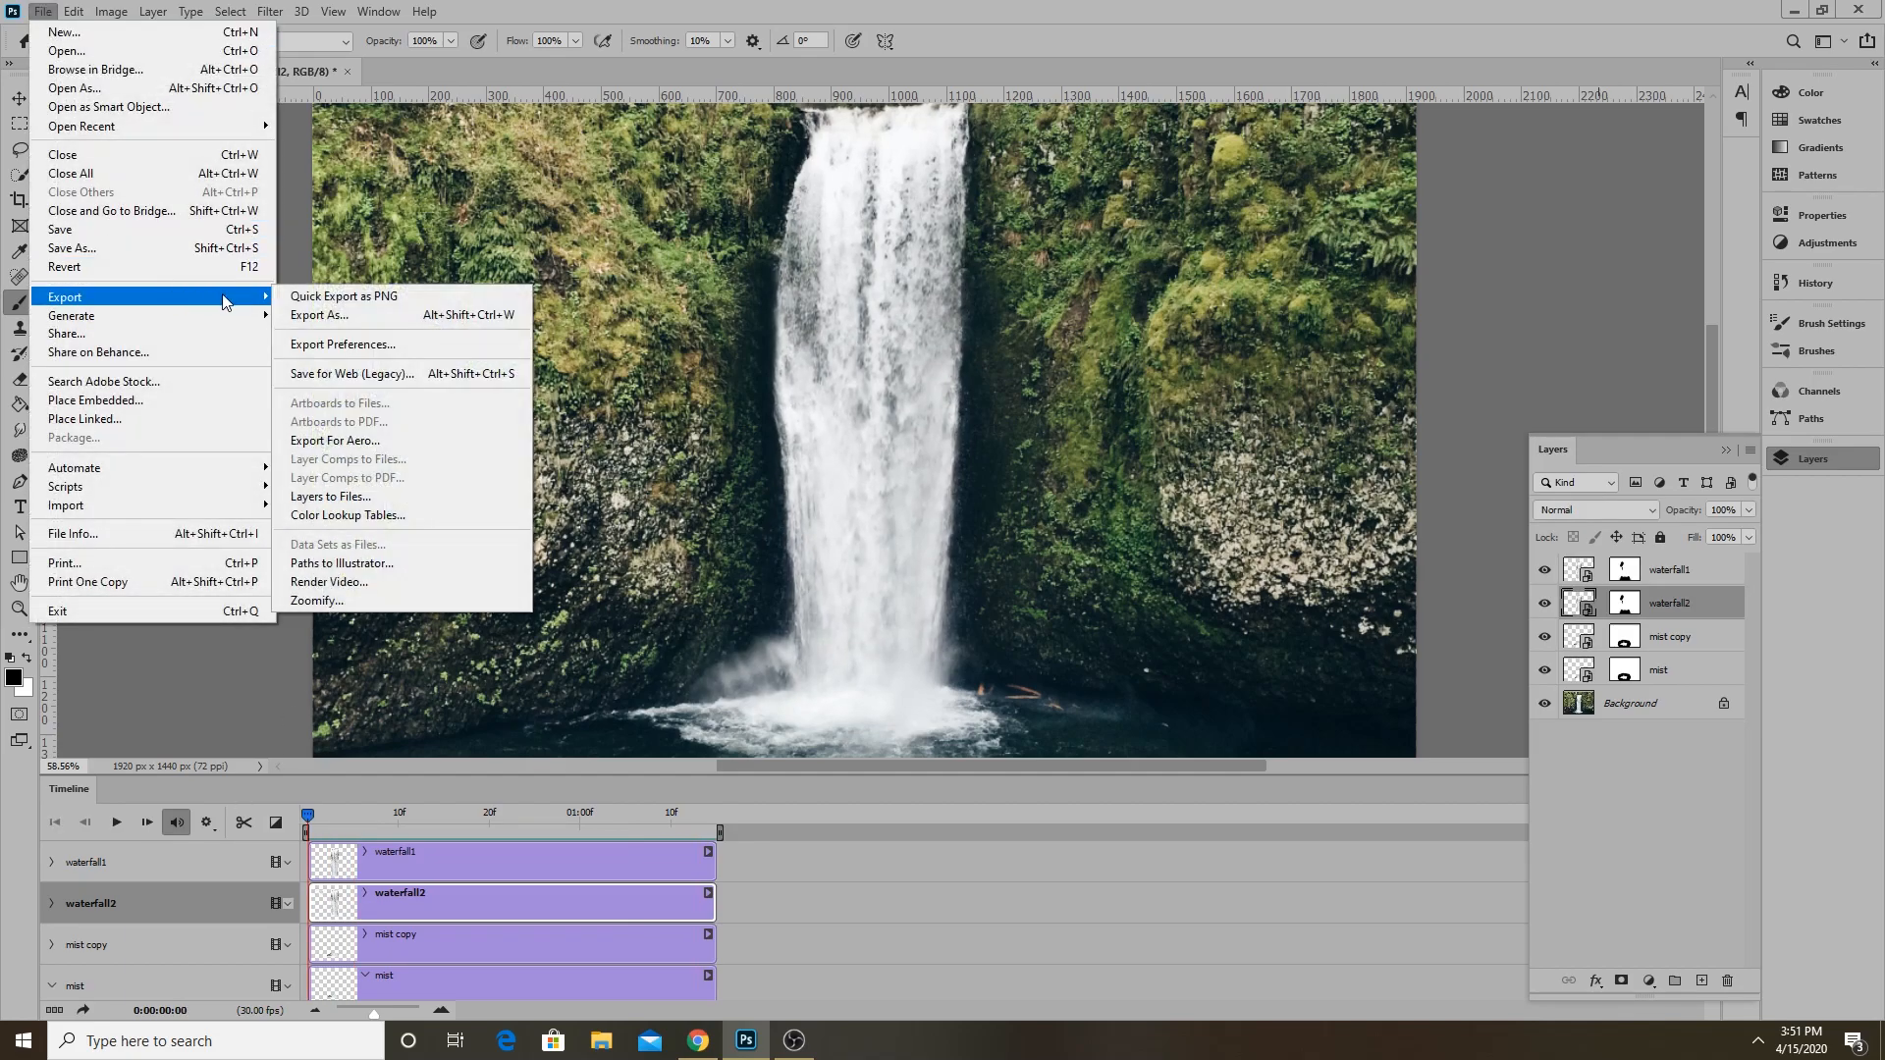
pyautogui.click(332, 583)
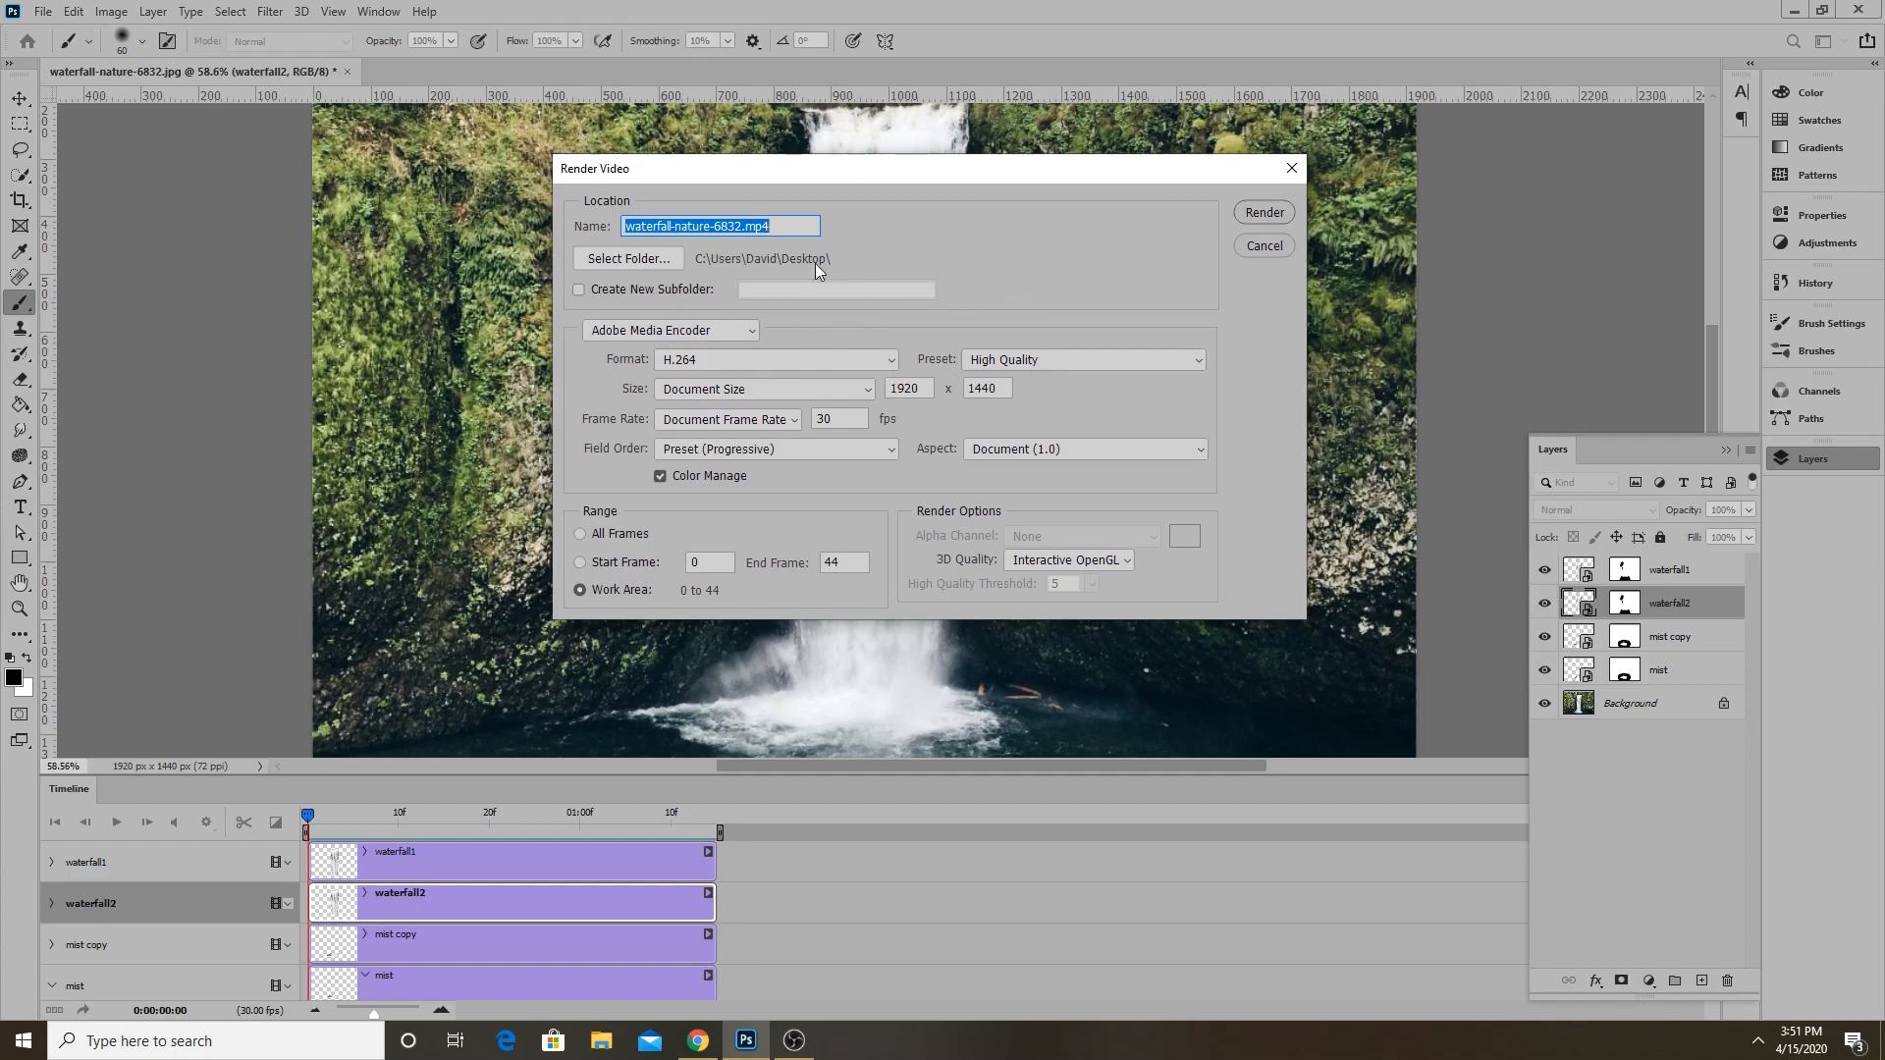
pyautogui.click(1249, 214)
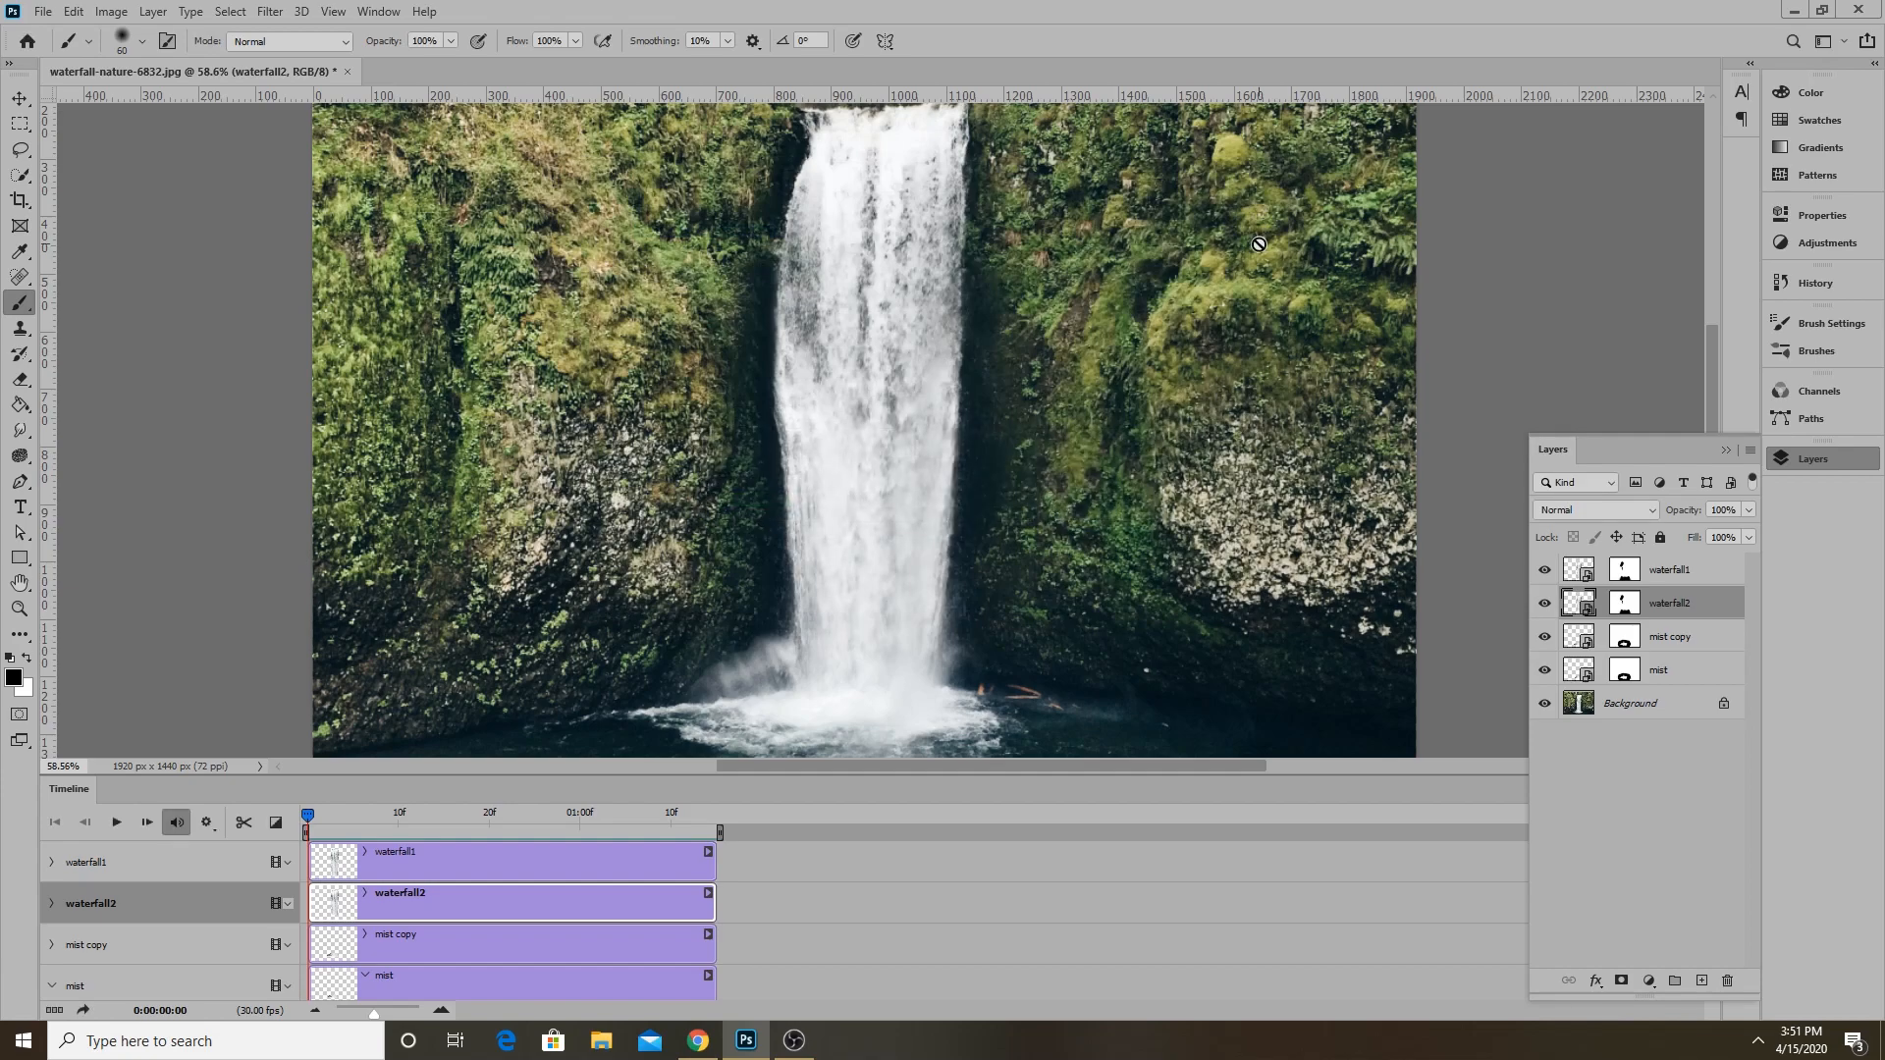
# Switch to the video player and play the rendered waterfall-nature-6832 video several times to check the result.
pyautogui.click(1793, 10)
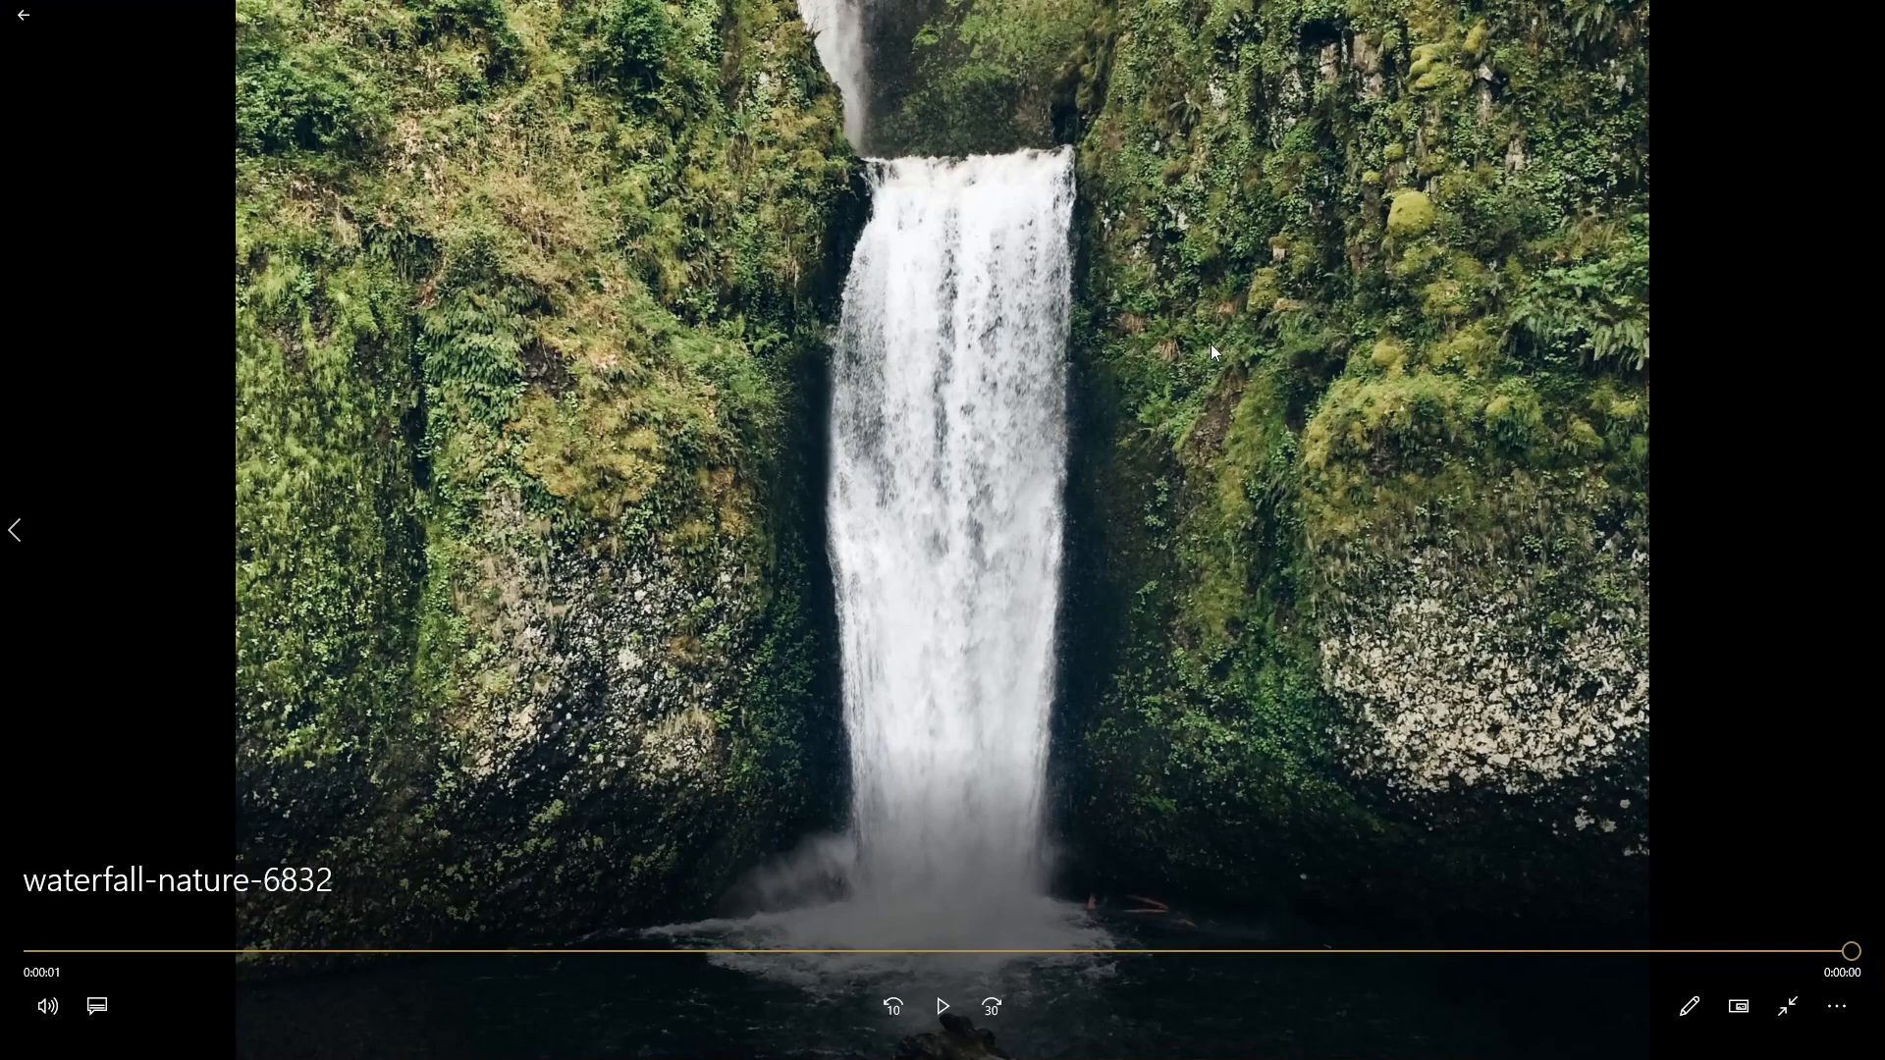
pyautogui.click(954, 1001)
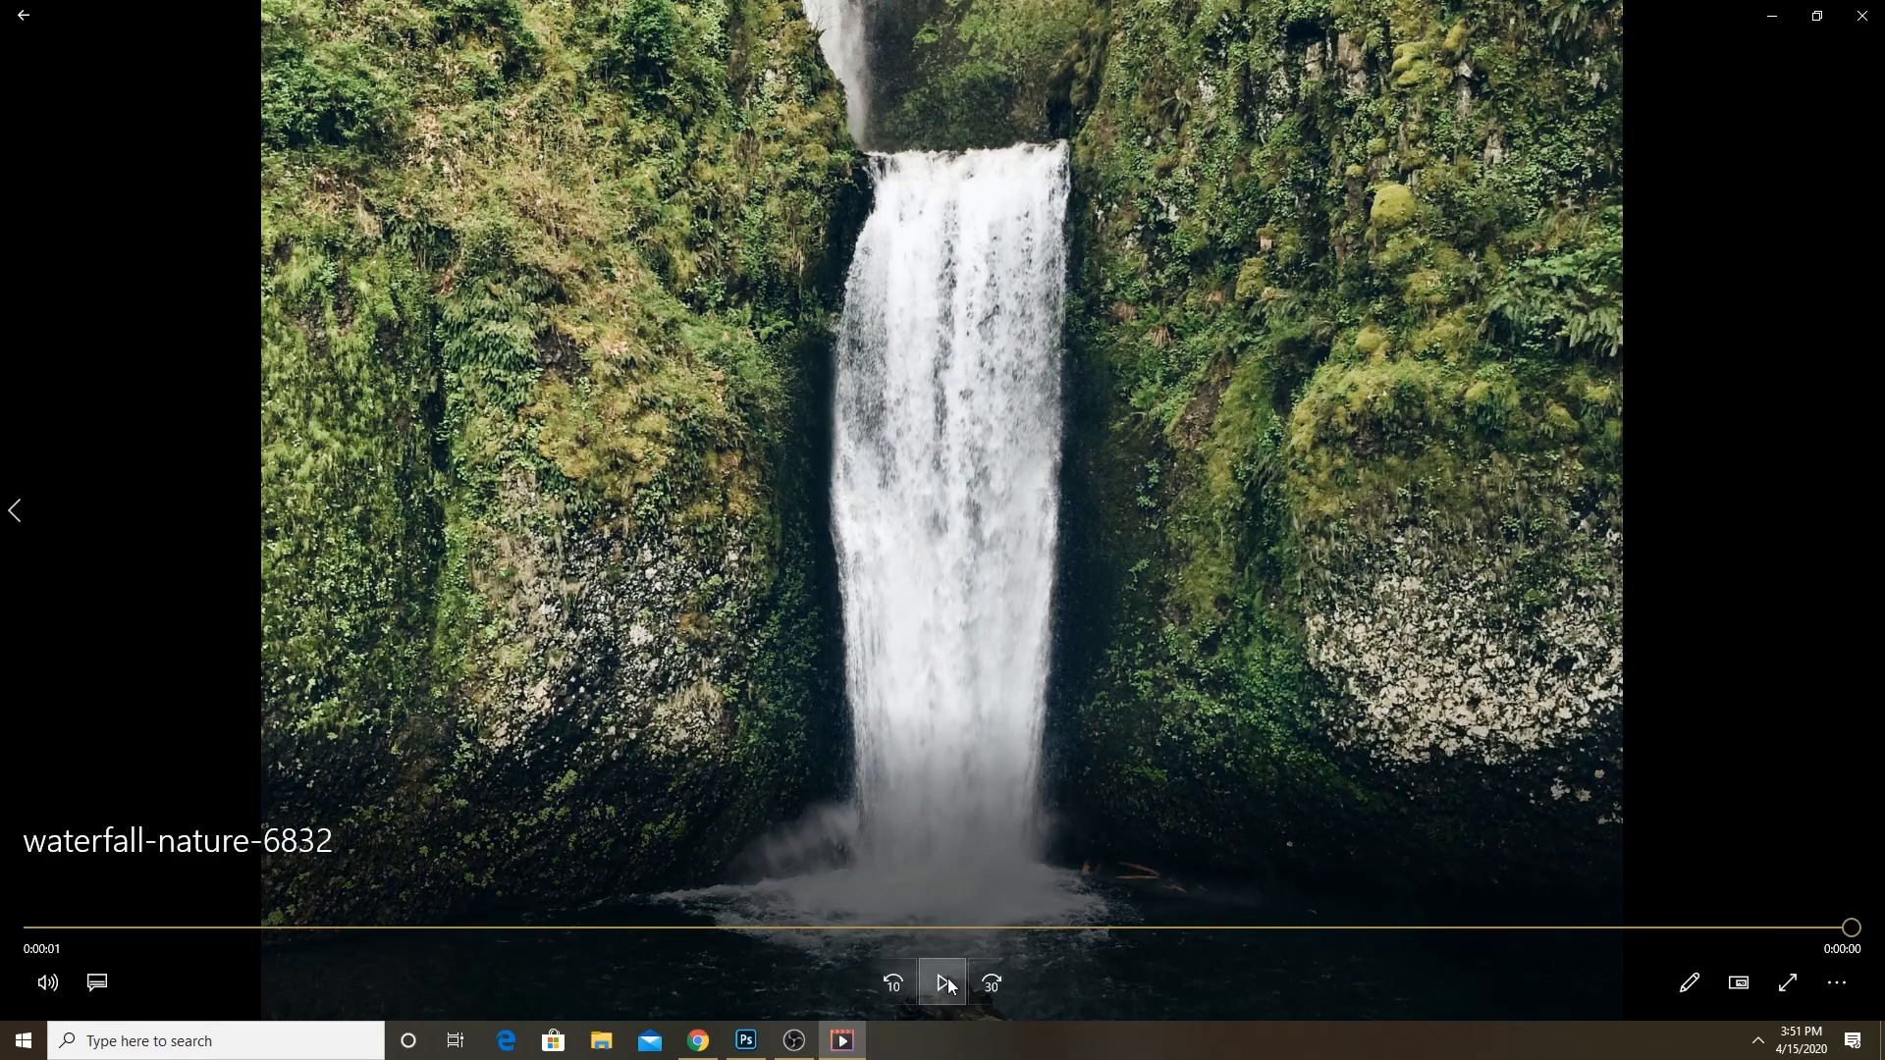
pyautogui.click(945, 982)
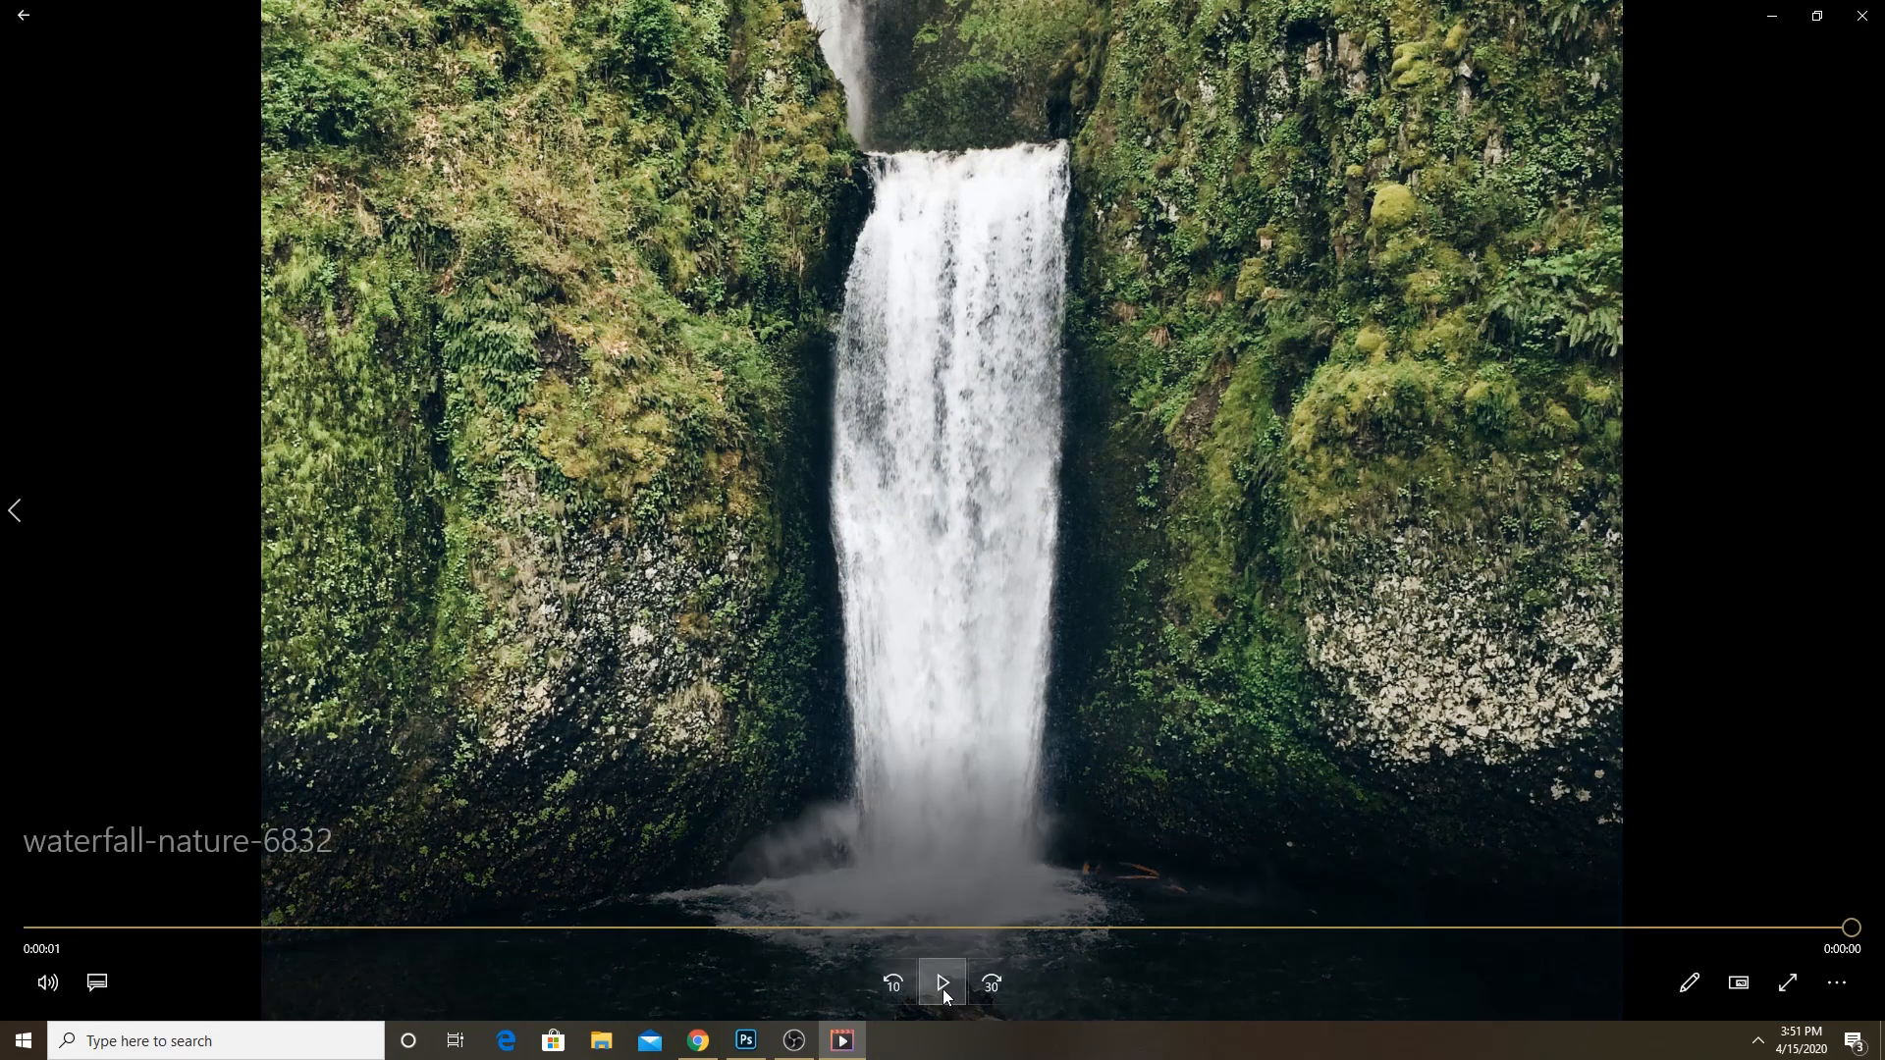
pyautogui.click(942, 986)
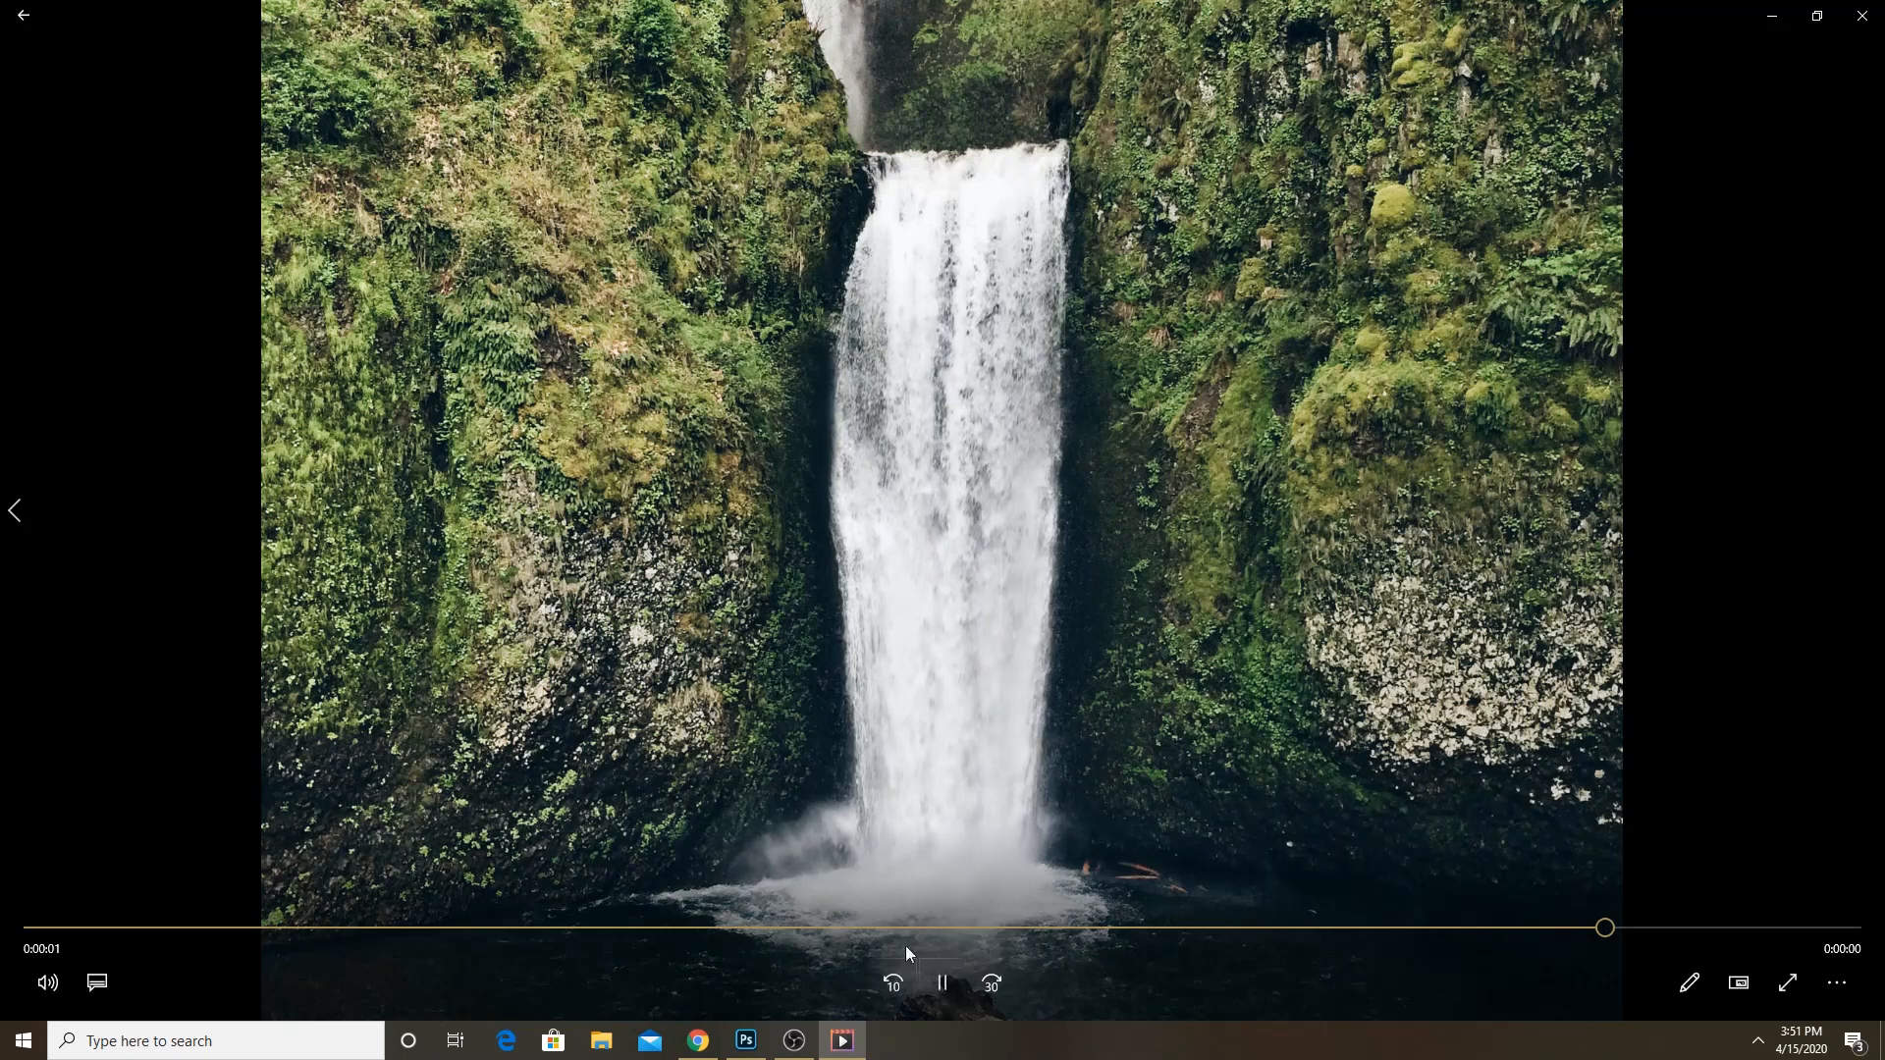
pyautogui.click(944, 983)
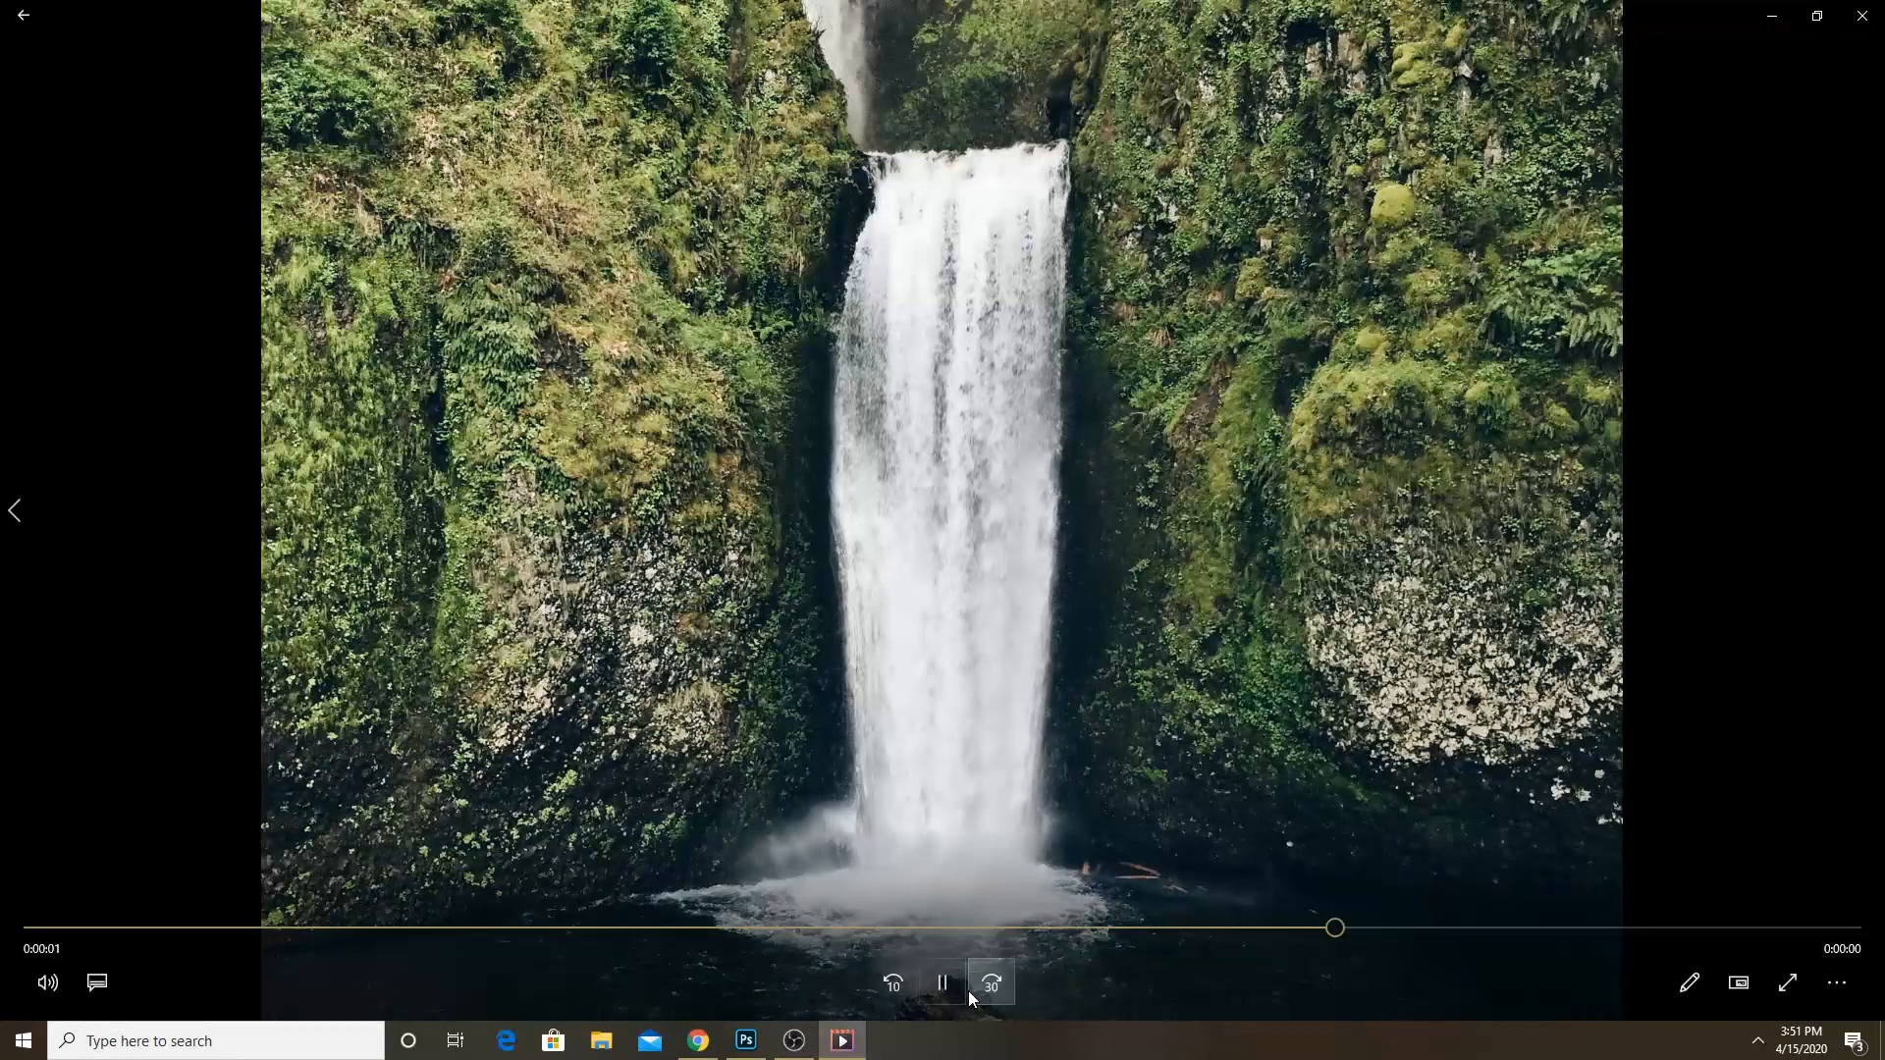
pyautogui.click(945, 987)
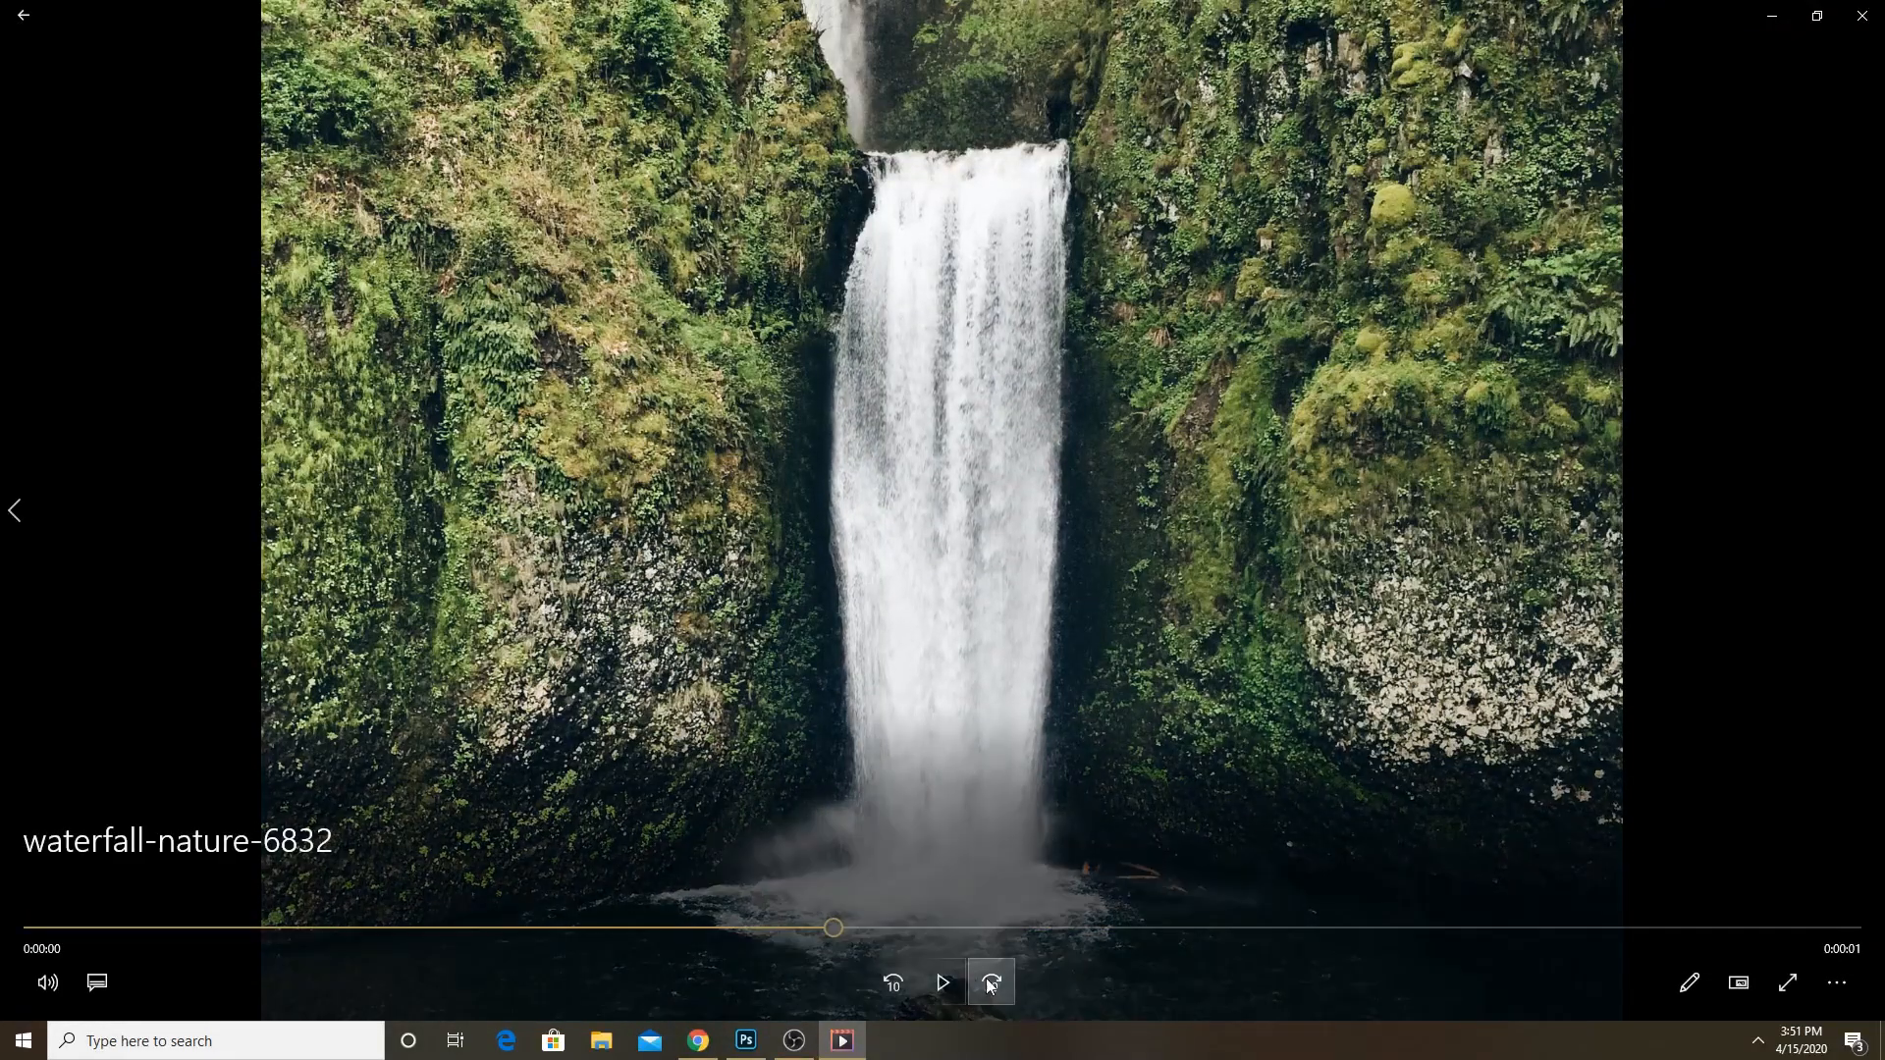
# Turn on Repeat for the rendered video and play it as a continuous loop.
pyautogui.click(1850, 993)
pyautogui.click(1768, 878)
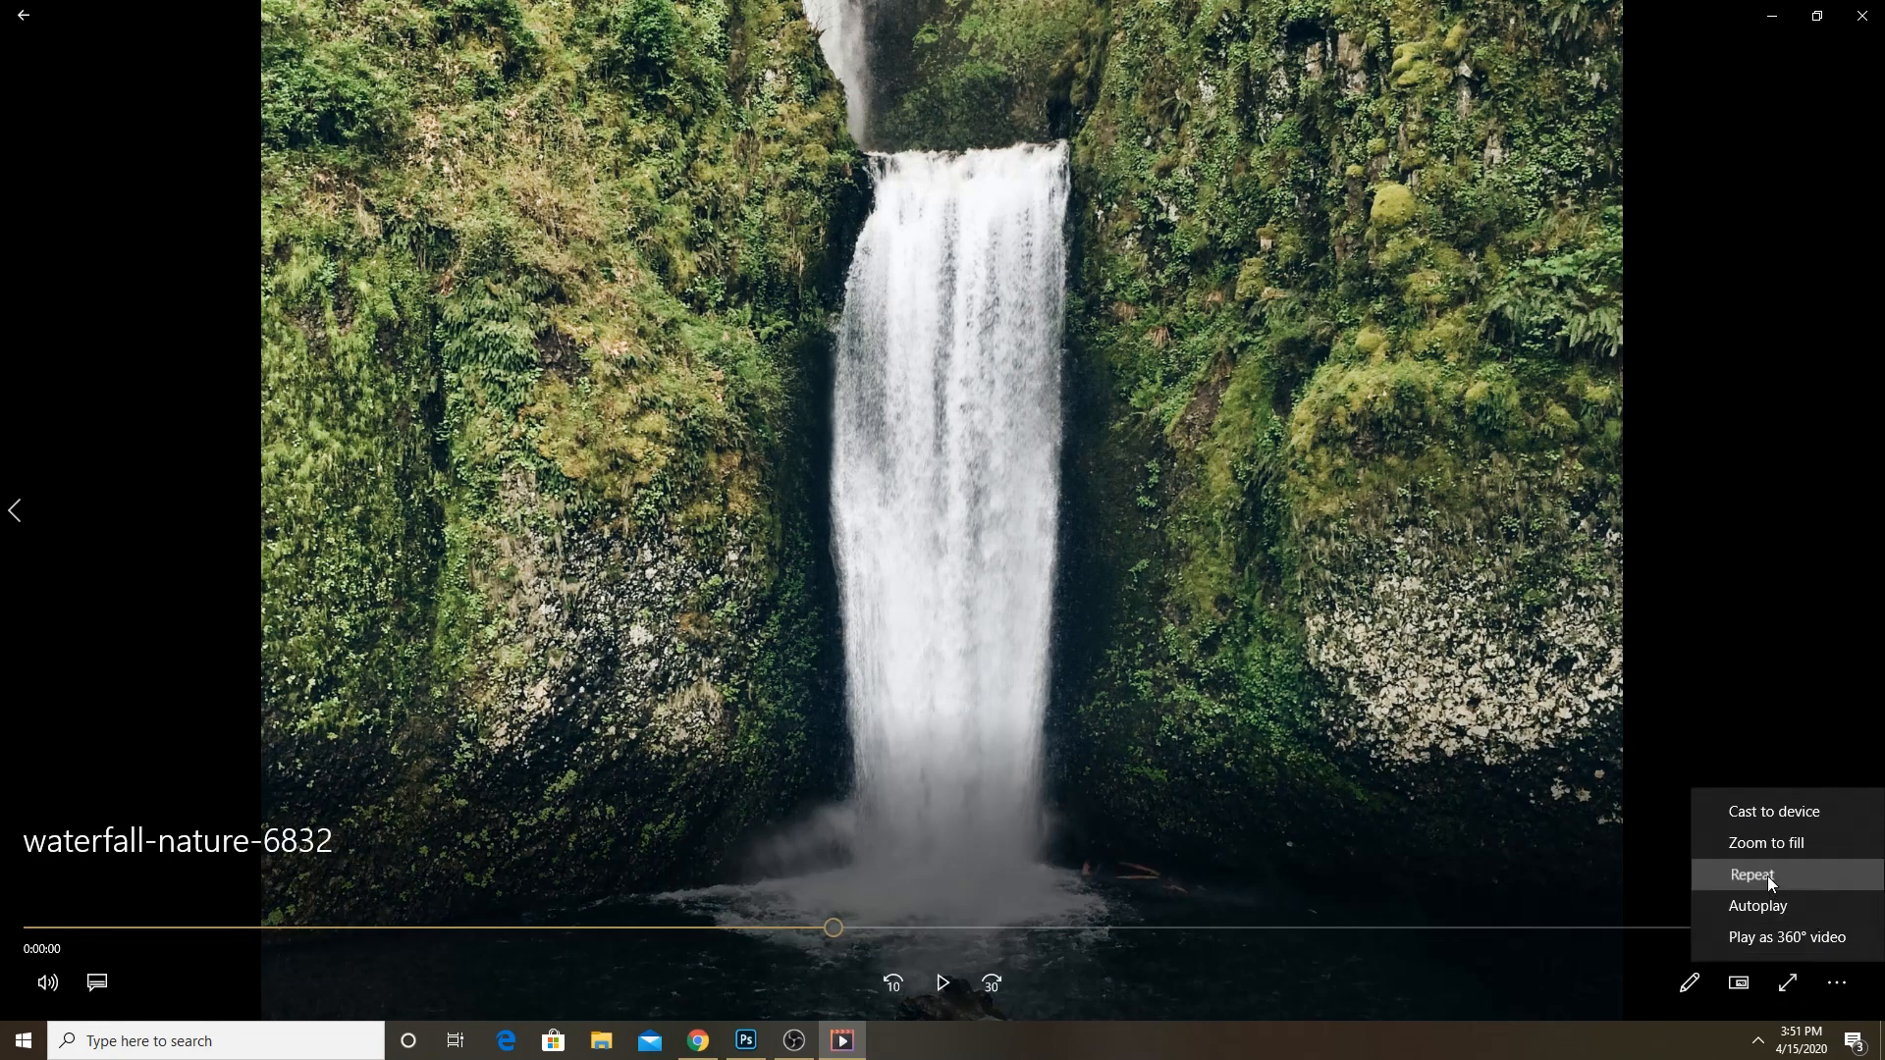
pyautogui.click(942, 984)
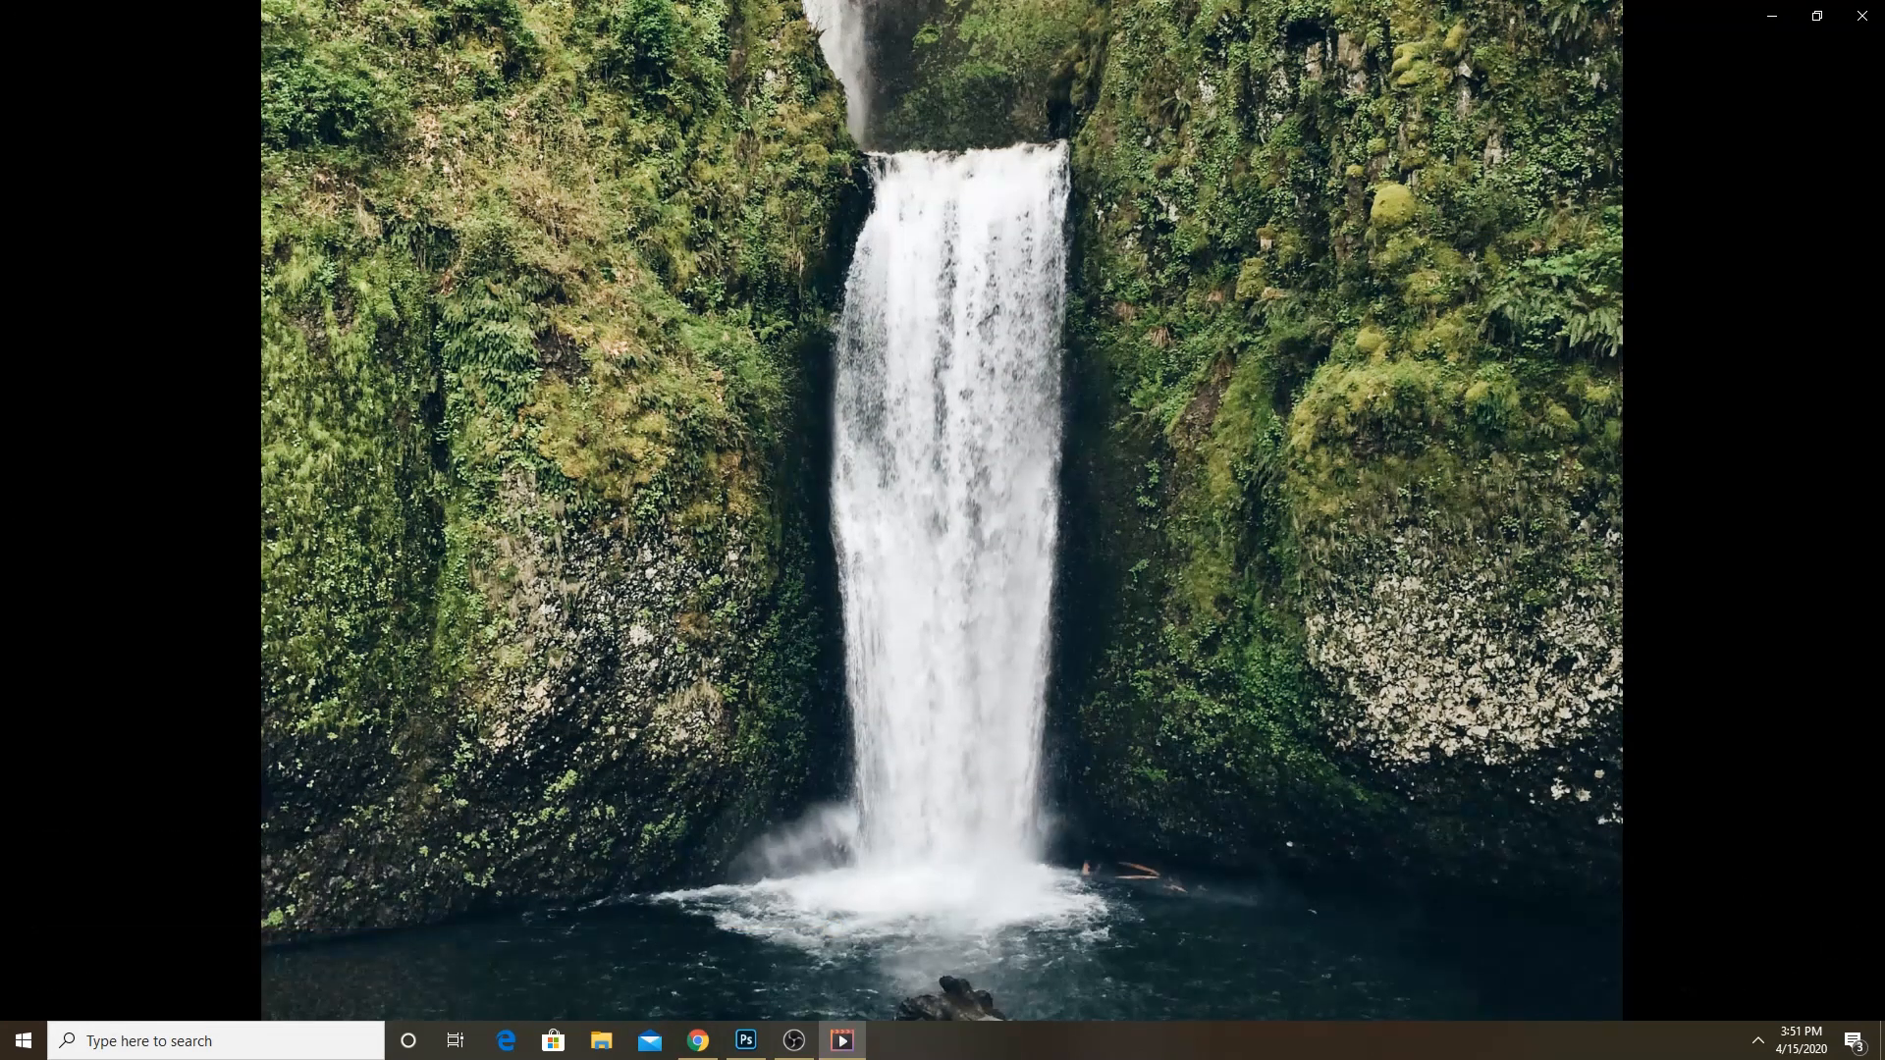